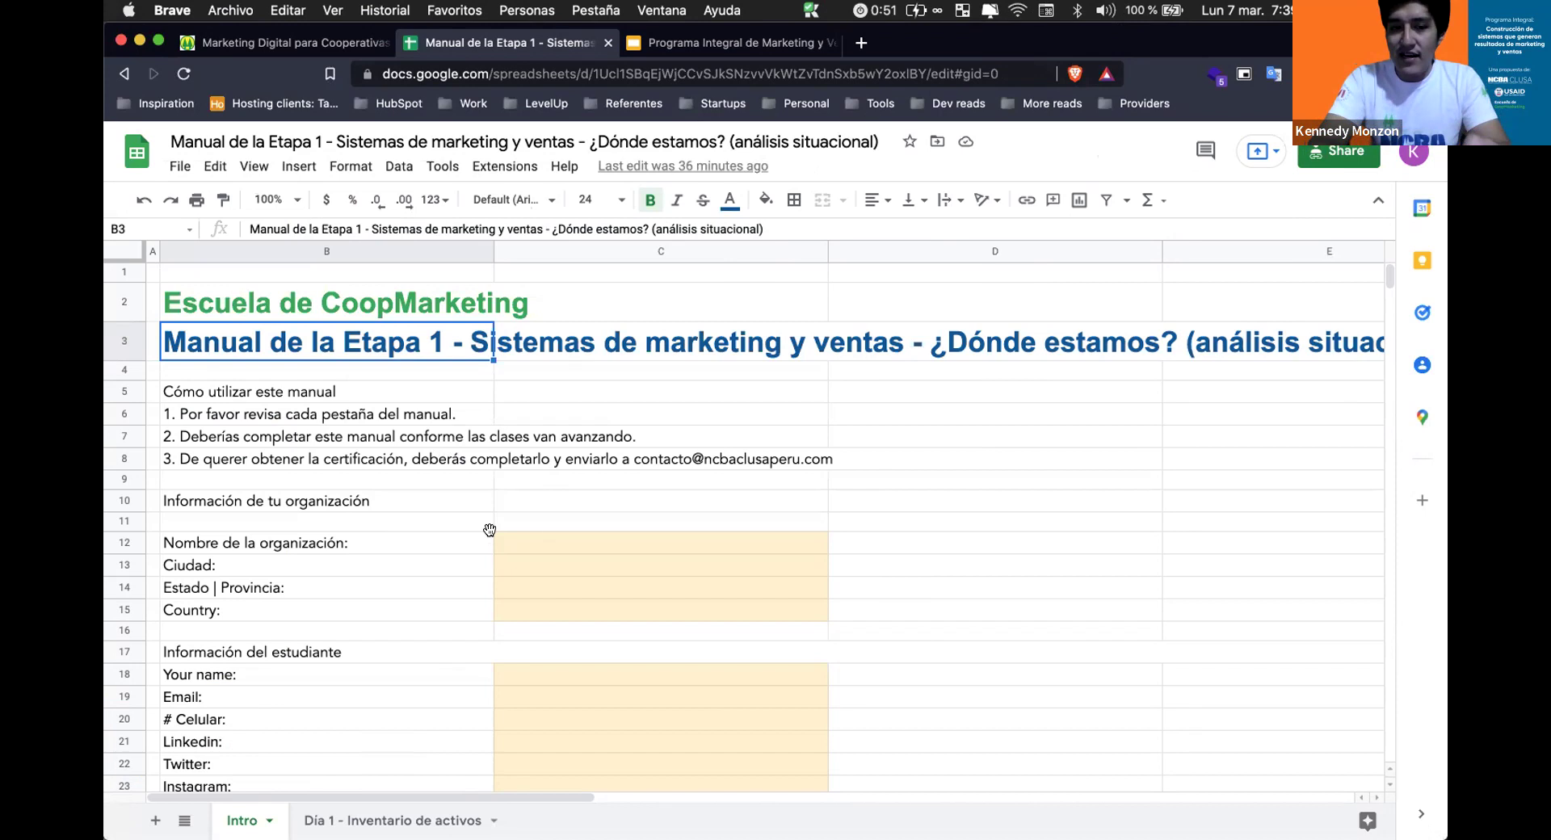
Read the usage instructions and the organization information fields on the Intro sheet.
{"action": "left_click", "coordinate": [450, 539]}
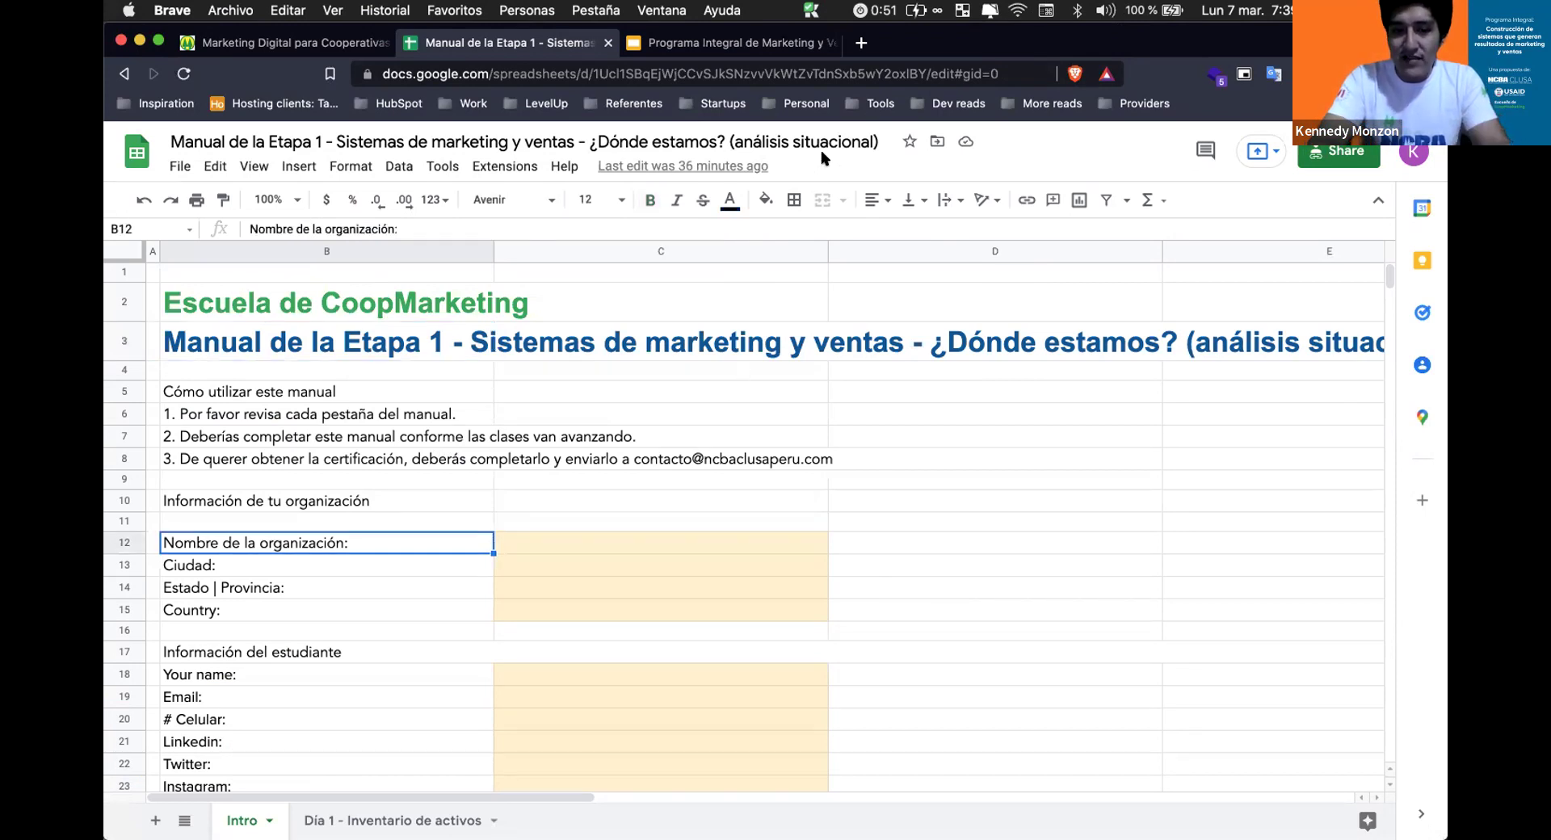
{"action": "scroll", "coordinate": [591, 399], "scroll_direction": "down", "scroll_amount": 3}
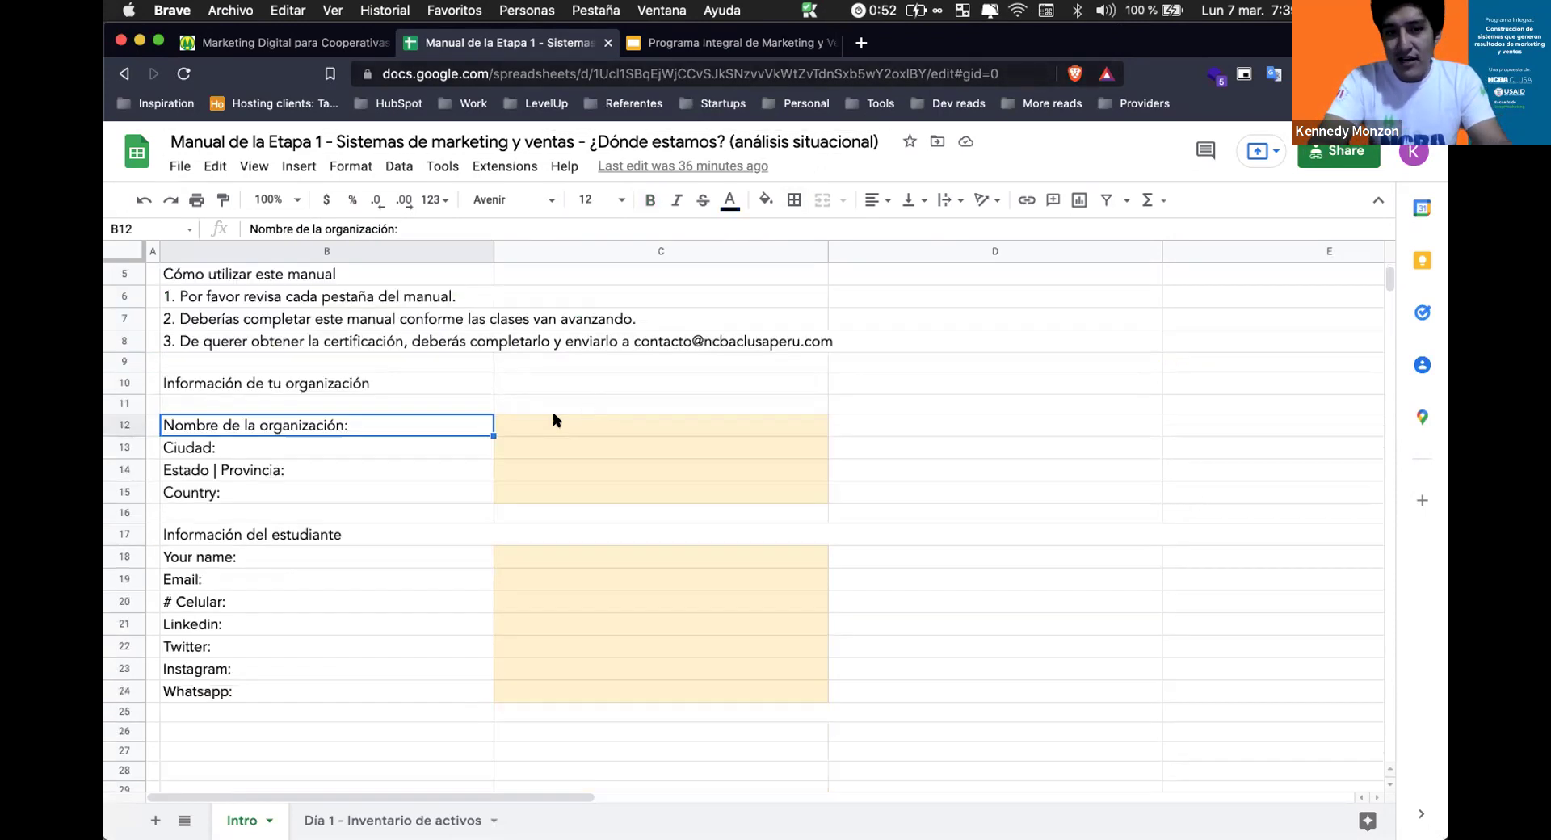
{"action": "left_click", "coordinate": [537, 426]}
{"action": "left_click", "coordinate": [661, 323]}
{"action": "left_click", "coordinate": [690, 343]}
{"action": "left_click", "coordinate": [292, 448]}
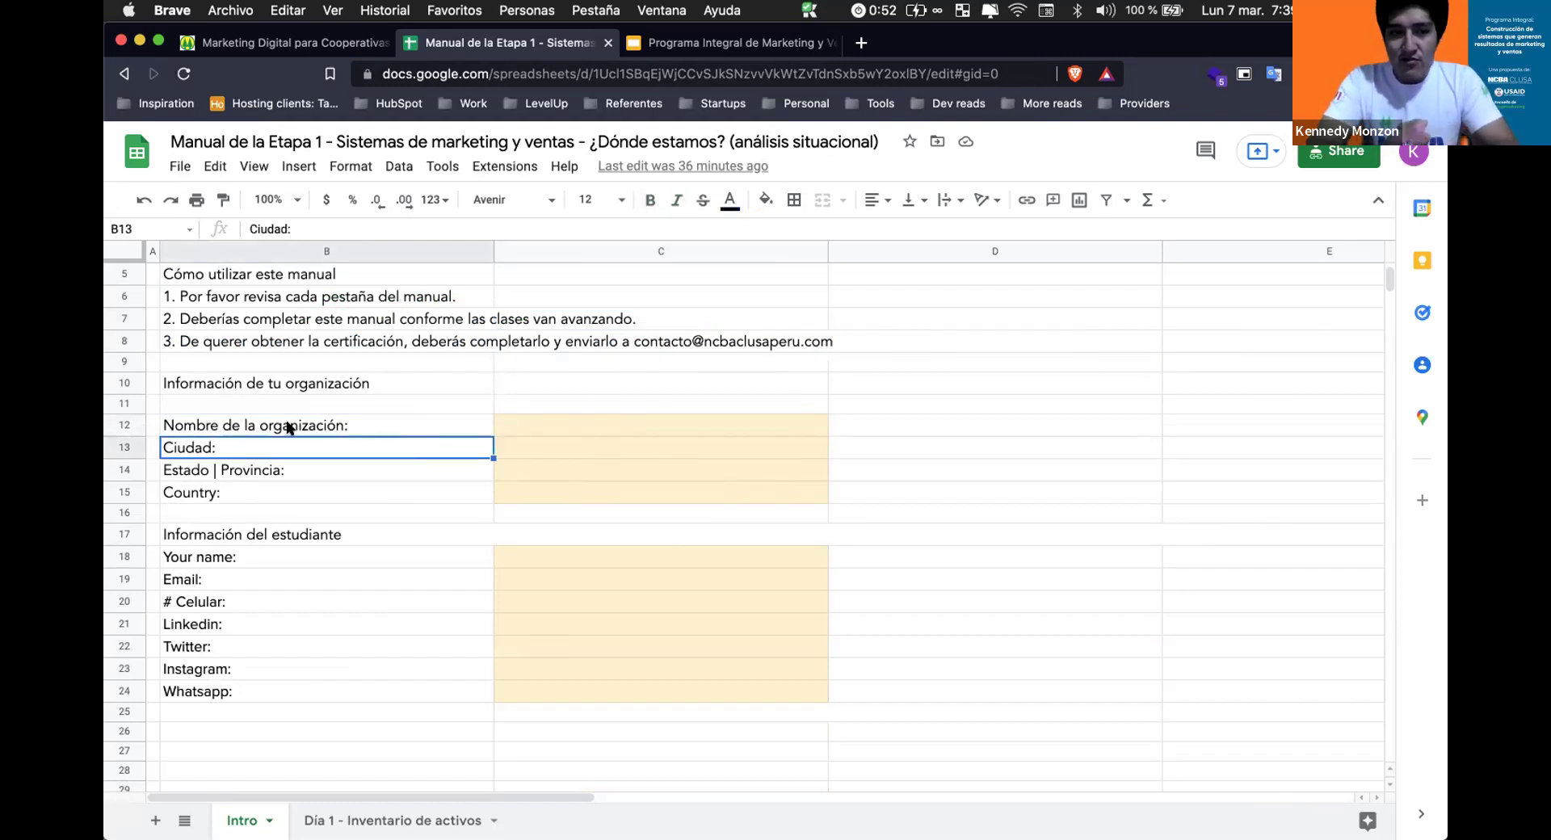
{"action": "left_click", "coordinate": [289, 426]}
Replace the "Country:" label in cell B15 of the organization information with "País:".
{"action": "left_click", "coordinate": [263, 470]}
{"action": "left_click", "coordinate": [249, 490]}
{"action": "double_click", "coordinate": [230, 489]}
{"action": "type", "text": "p>´"}
{"action": "key", "text": "BackSpace"}
{"action": "key", "text": "BackSpace"}
{"action": "key", "text": "BackSpace"}
{"action": "type", "text": "Pai:"}
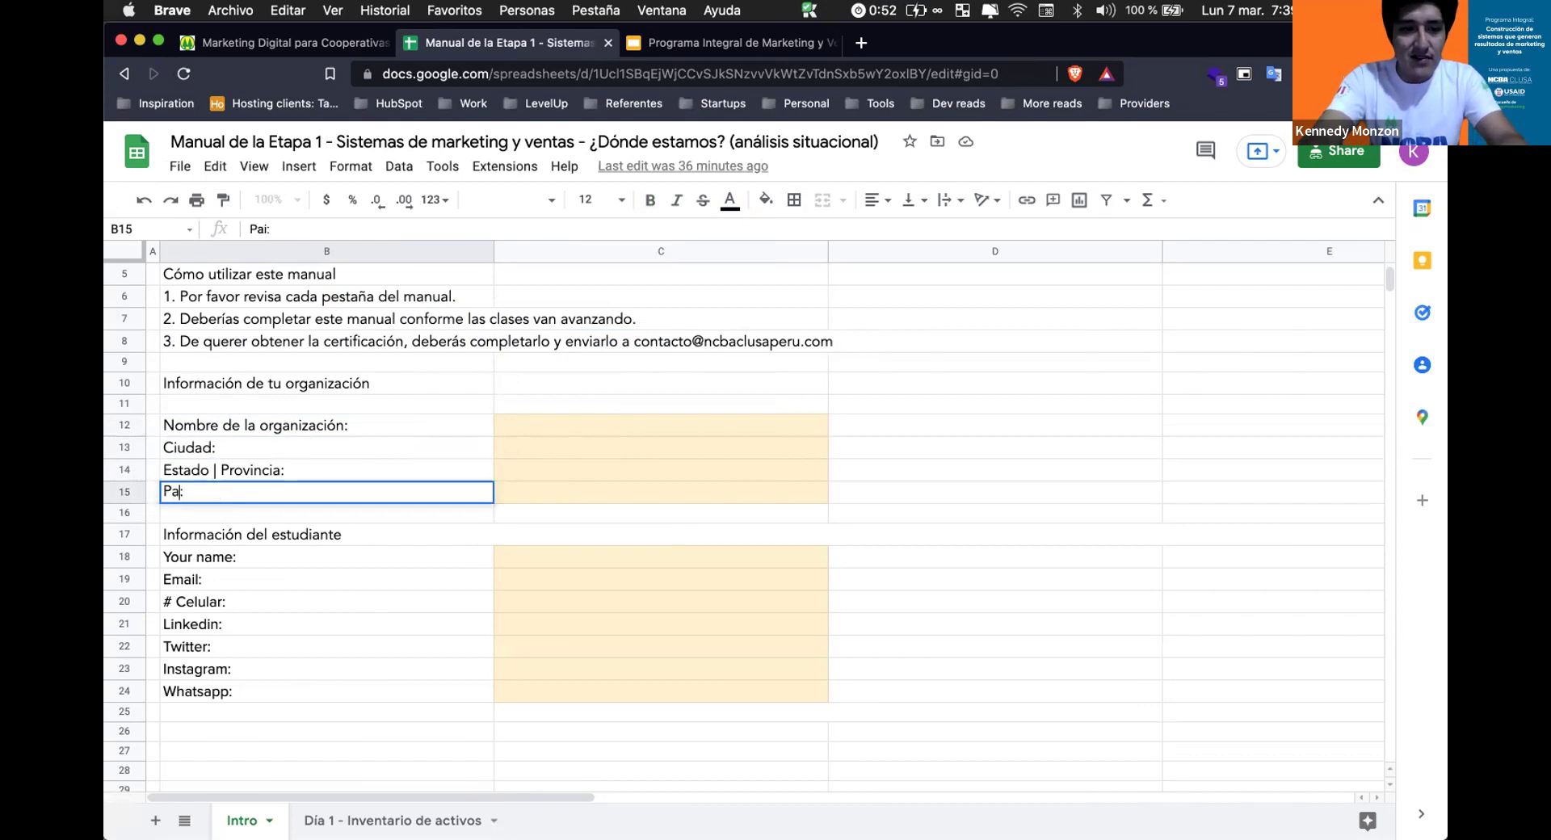
{"action": "key", "text": "BackSpace"}
{"action": "type", "text": "ís"}
{"action": "left_click", "coordinate": [232, 595]}
Review the student information labels on the Intro sheet, from the name row down to the social network rows.
{"action": "left_click", "coordinate": [205, 570]}
{"action": "left_click", "coordinate": [179, 557]}
{"action": "left_click", "coordinate": [182, 579]}
{"action": "left_click", "coordinate": [179, 602]}
{"action": "left_click", "coordinate": [176, 625]}
{"action": "left_click", "coordinate": [180, 647]}
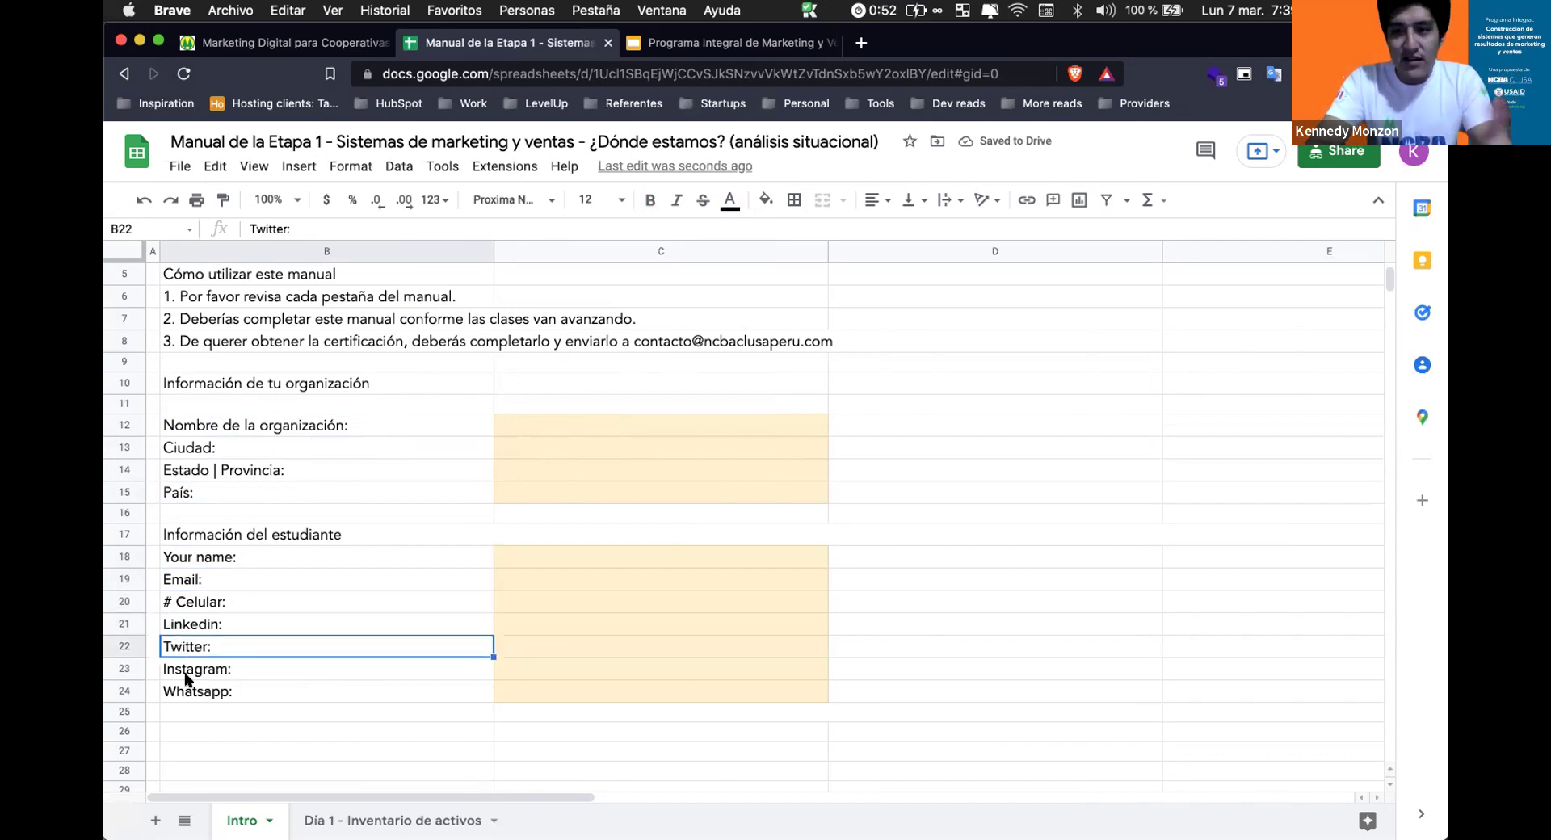
{"action": "scroll", "coordinate": [188, 630], "scroll_direction": "up", "scroll_amount": 2}
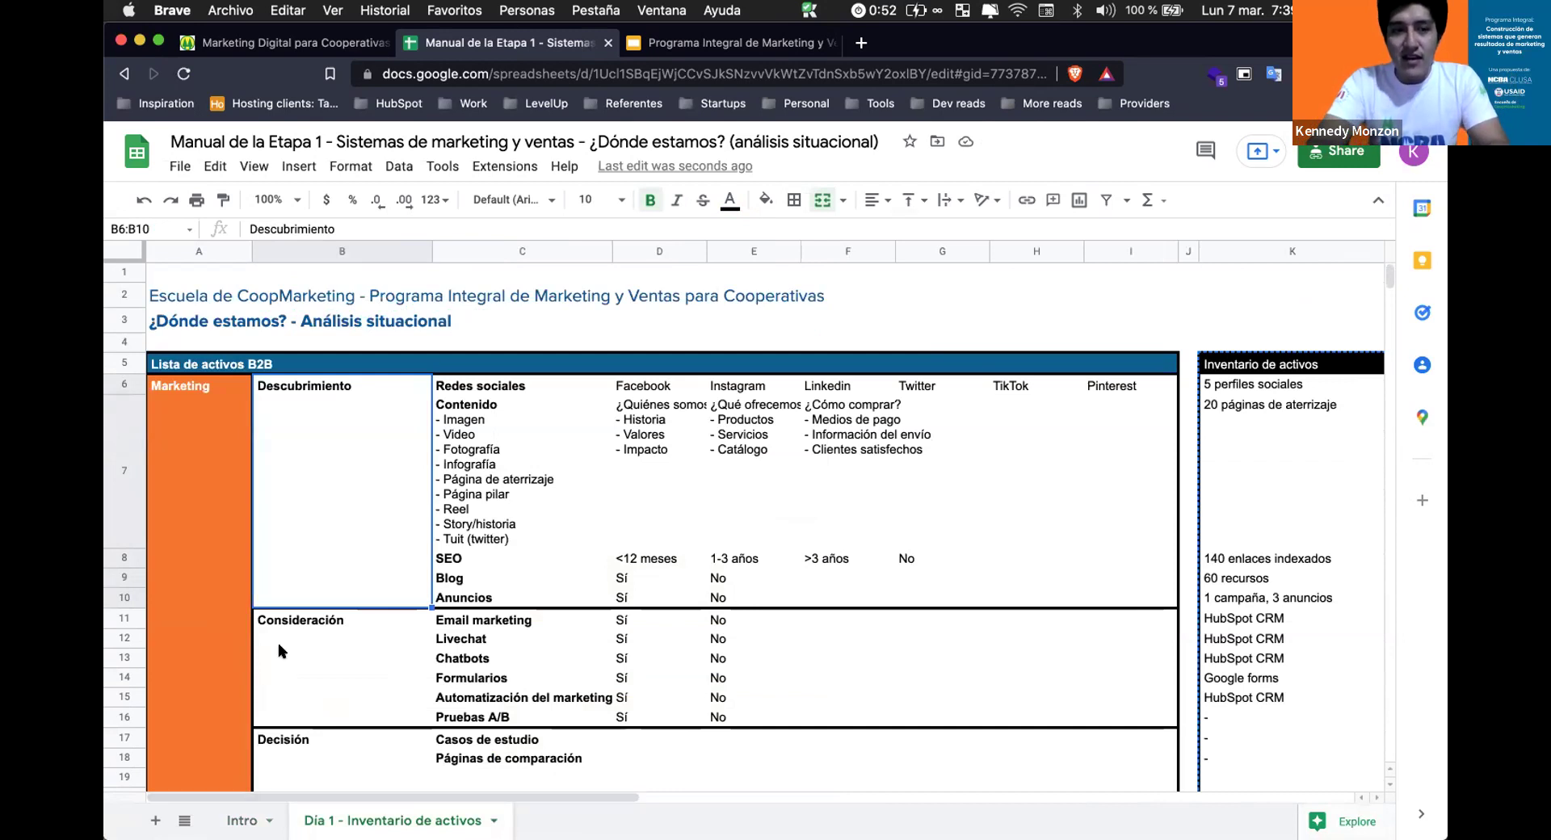
Examine the "Día 1 - Inventario de activos" sheet, from the B2B asset list across to the example inventory entries.
{"action": "left_click", "coordinate": [149, 536]}
{"action": "left_click", "coordinate": [276, 525]}
{"action": "scroll", "coordinate": [276, 525], "scroll_direction": "down", "scroll_amount": 2}
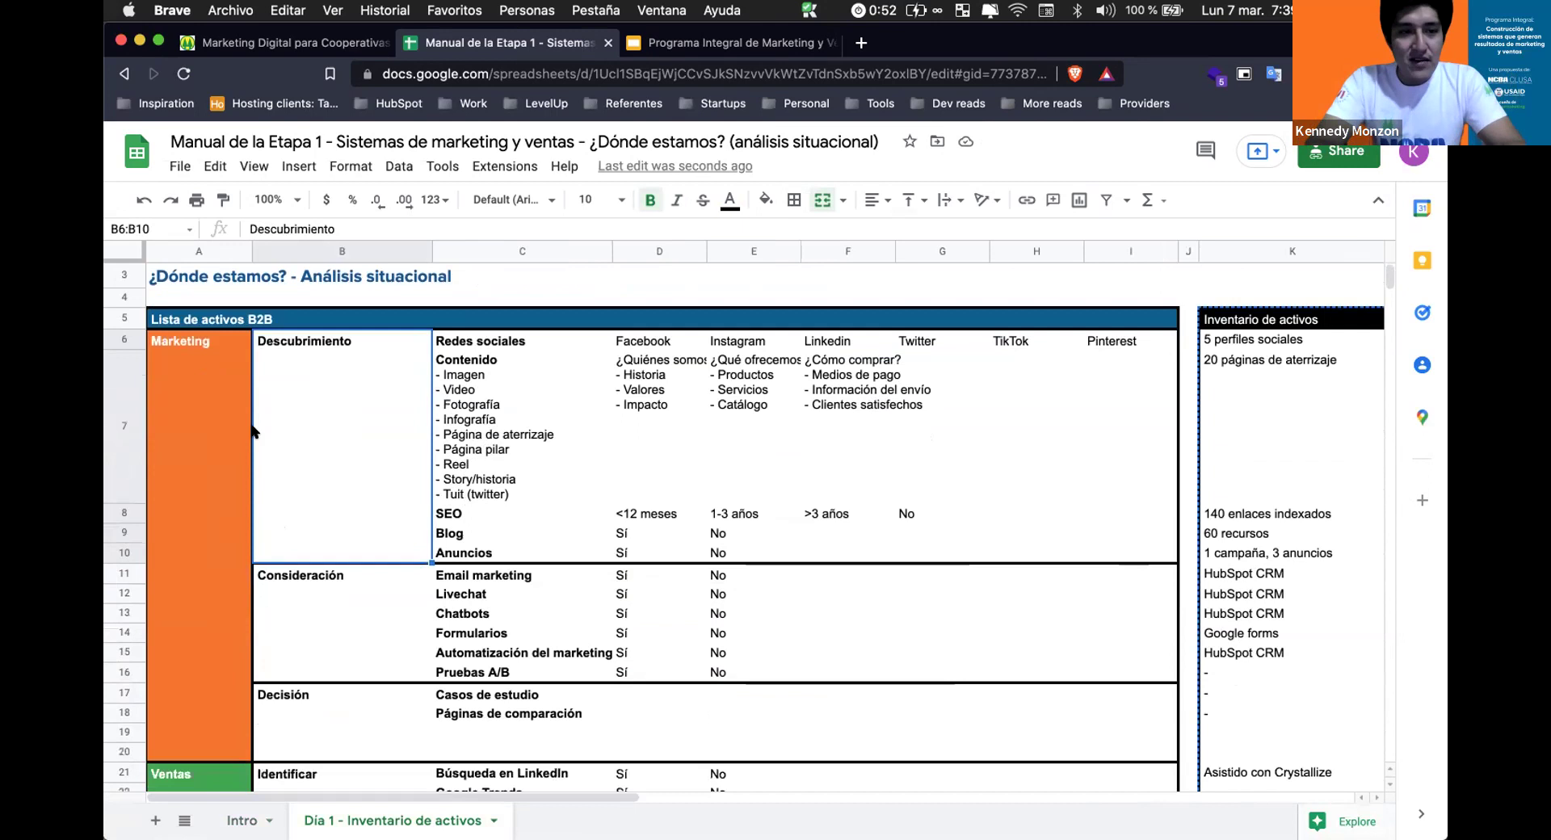
{"action": "scroll", "coordinate": [199, 368], "scroll_direction": "down", "scroll_amount": 2}
{"action": "scroll", "coordinate": [202, 368], "scroll_direction": "down", "scroll_amount": 1}
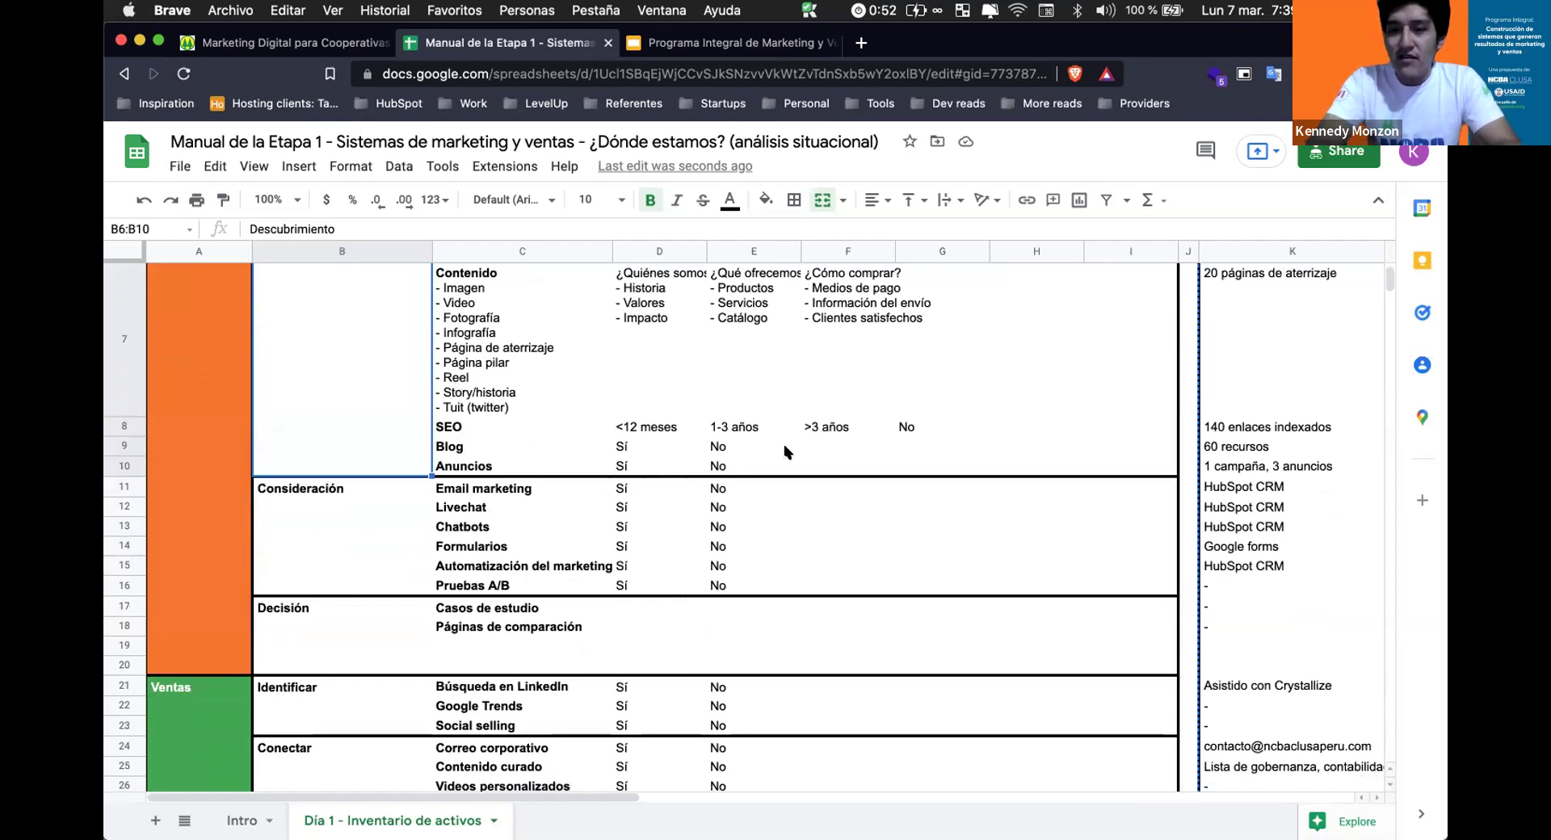
{"action": "scroll", "coordinate": [788, 452], "scroll_direction": "right", "scroll_amount": 5}
{"action": "left_click", "coordinate": [987, 466]}
{"action": "left_click", "coordinate": [891, 460]}
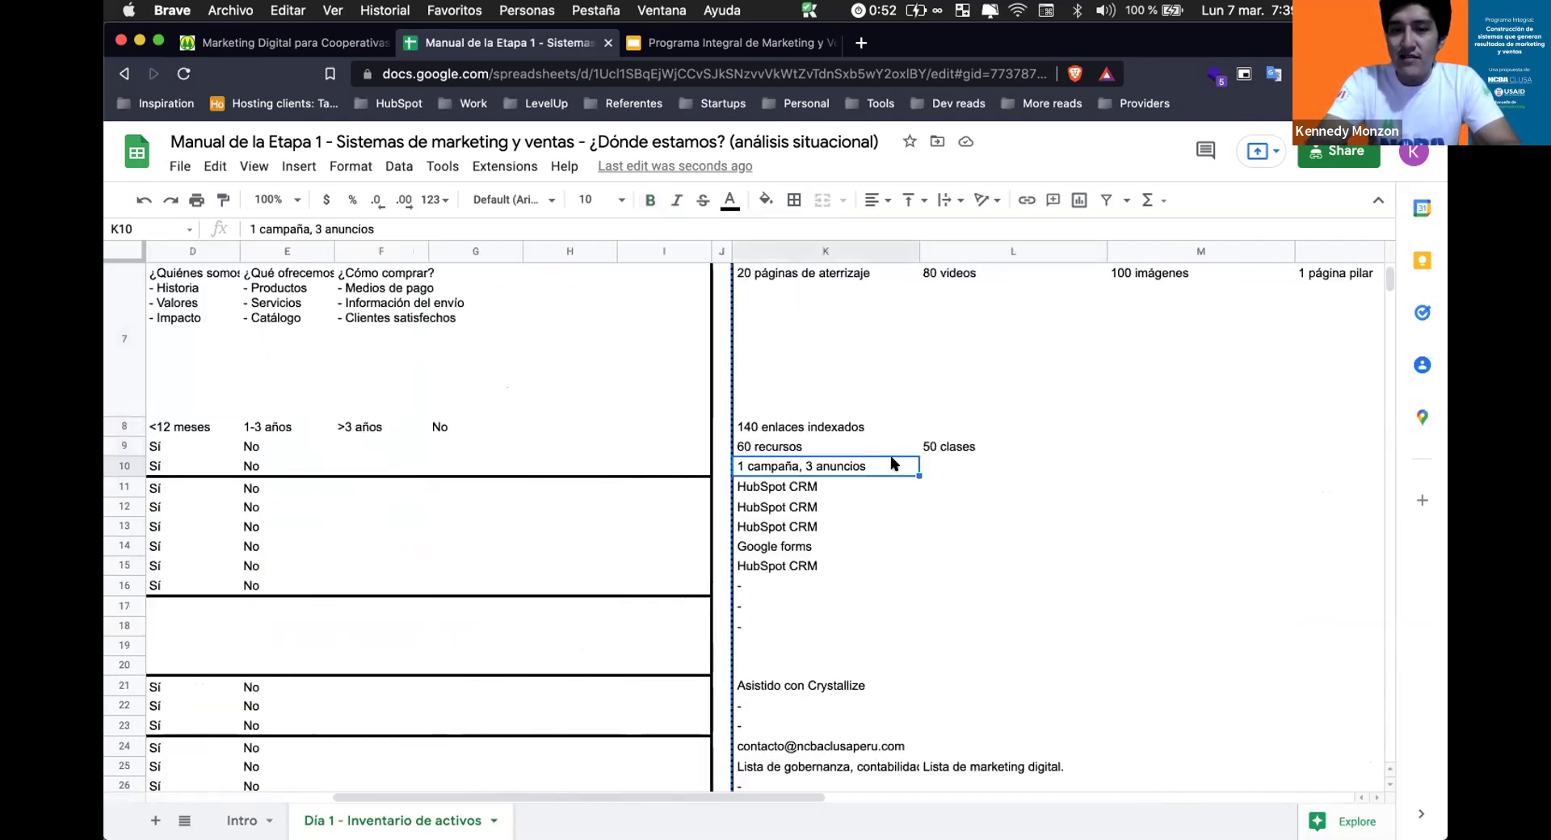
{"action": "scroll", "coordinate": [890, 458], "scroll_direction": "up", "scroll_amount": 2}
{"action": "scroll", "coordinate": [890, 457], "scroll_direction": "left", "scroll_amount": 5}
{"action": "left_click", "coordinate": [499, 450]}
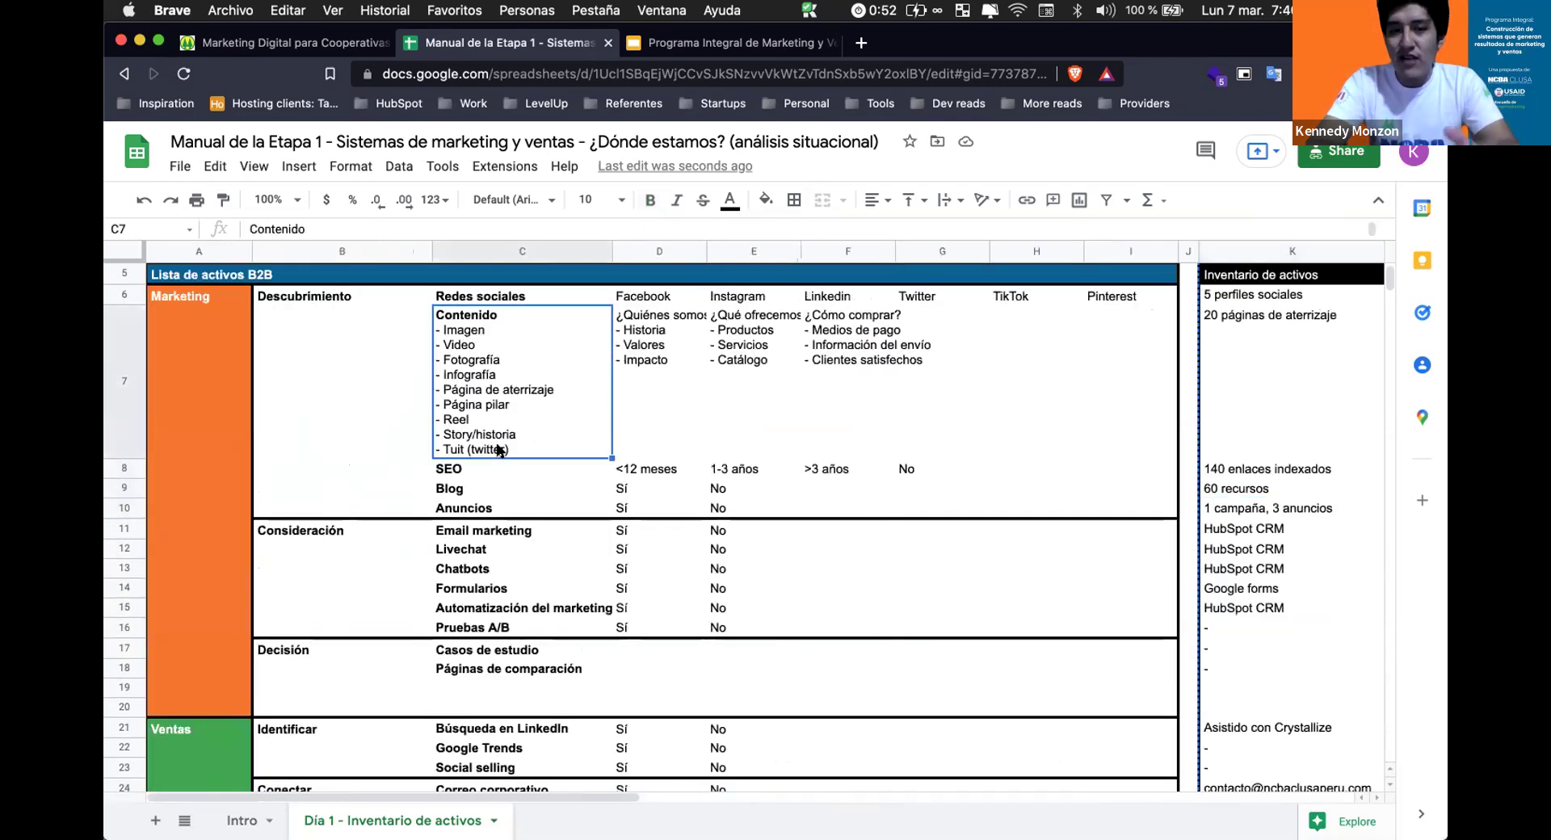
Examine the Marketing "Descubrimiento" asset types (Redes sociales, Contenido, SEO, Blog, Anuncios) and the social network options in row 6.
{"action": "scroll", "coordinate": [499, 450], "scroll_direction": "down", "scroll_amount": 1}
{"action": "left_click", "coordinate": [227, 454]}
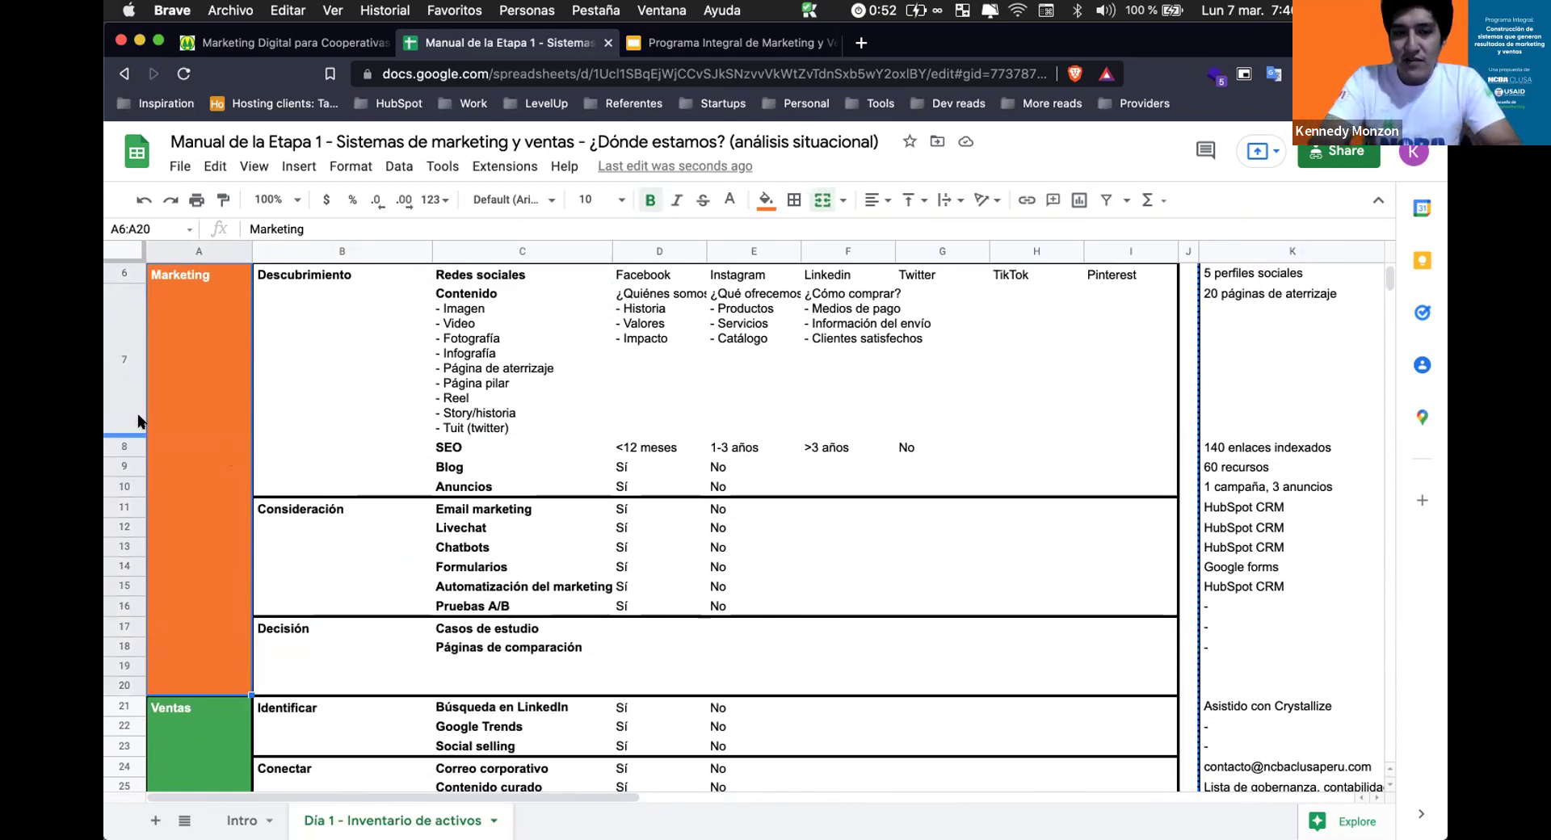
{"action": "left_click", "coordinate": [285, 381]}
{"action": "left_click", "coordinate": [485, 293]}
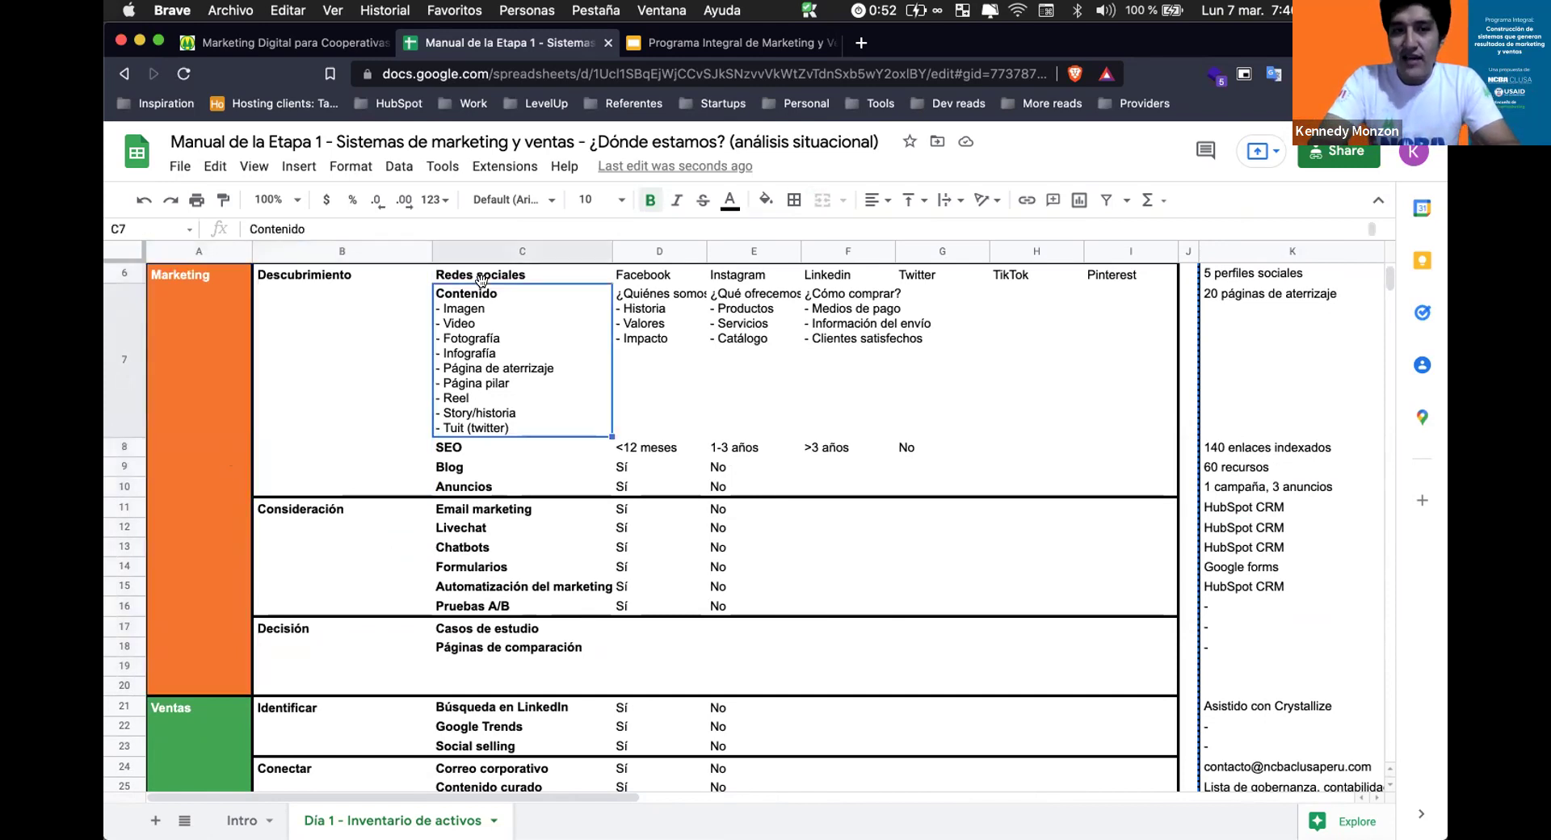
{"action": "left_click", "coordinate": [489, 275]}
{"action": "left_click", "coordinate": [481, 291]}
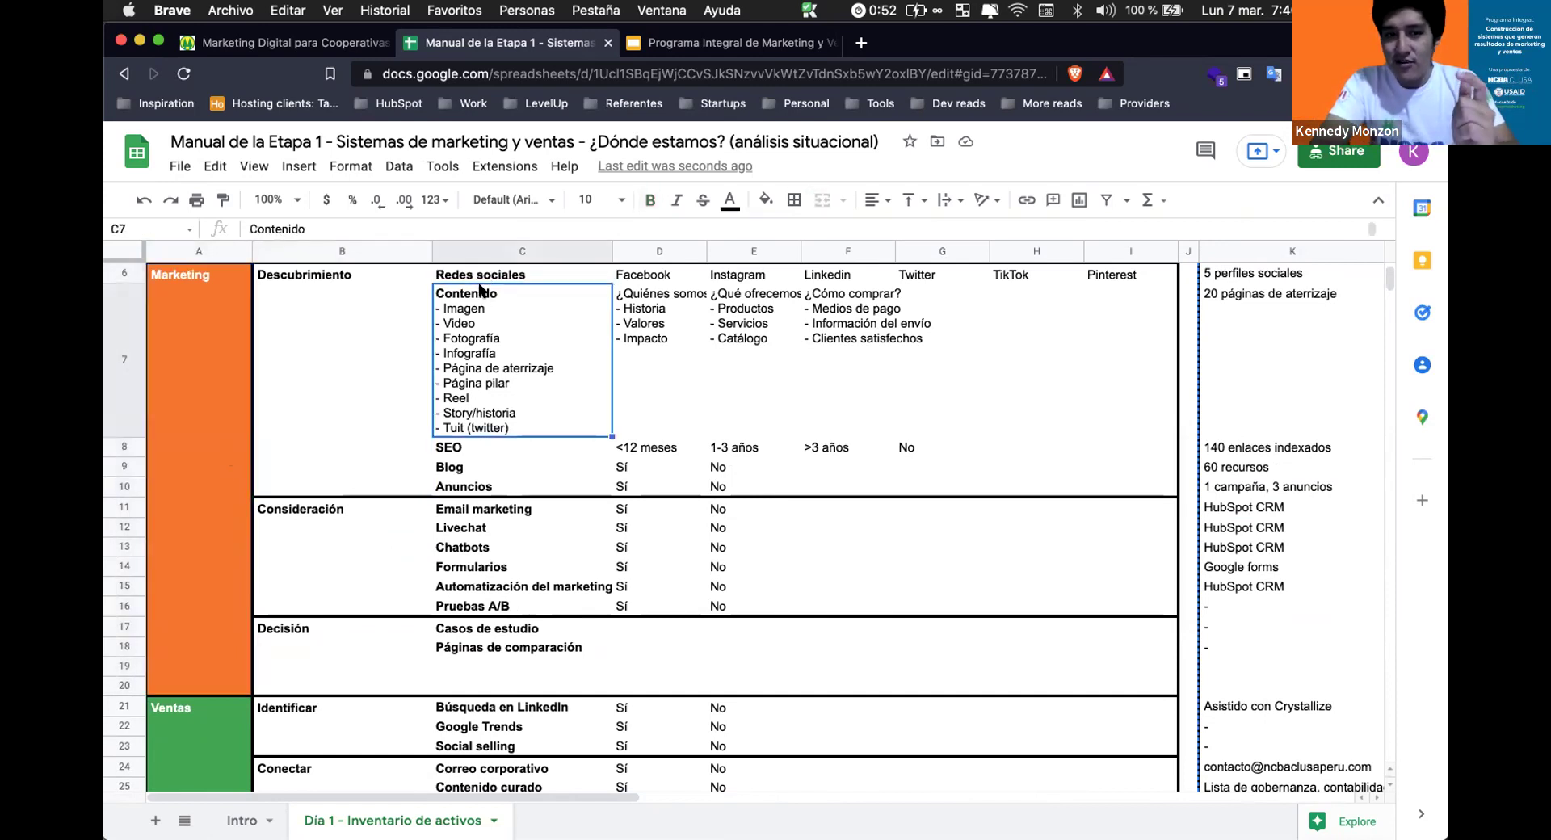
{"action": "left_click", "coordinate": [443, 446]}
{"action": "left_click", "coordinate": [455, 468]}
{"action": "left_click", "coordinate": [462, 487]}
{"action": "left_click", "coordinate": [494, 279]}
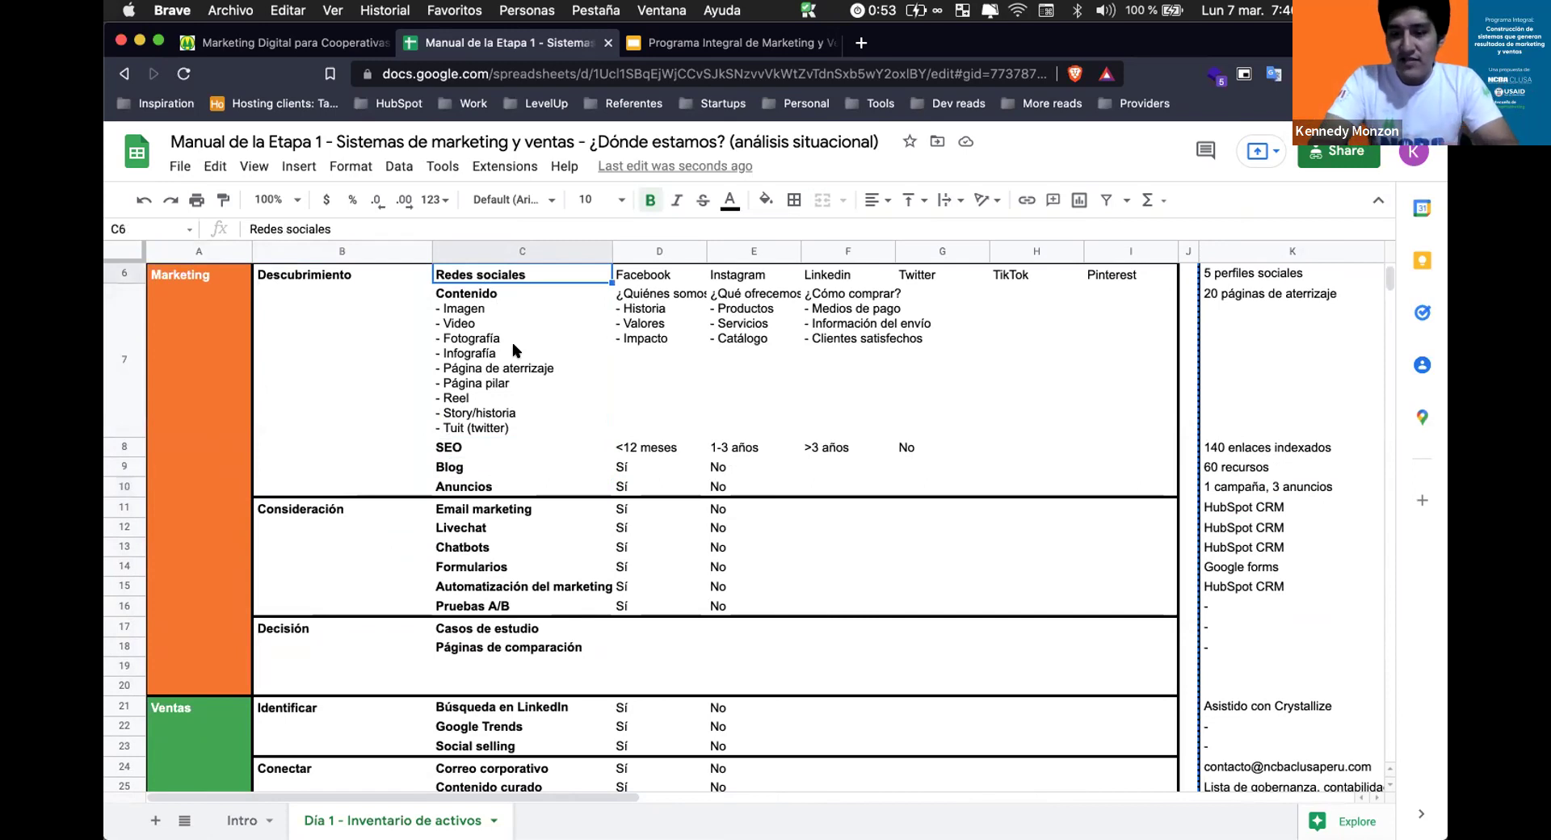
{"action": "left_click", "coordinate": [681, 283]}
{"action": "left_click", "coordinate": [777, 276]}
{"action": "left_click", "coordinate": [840, 273]}
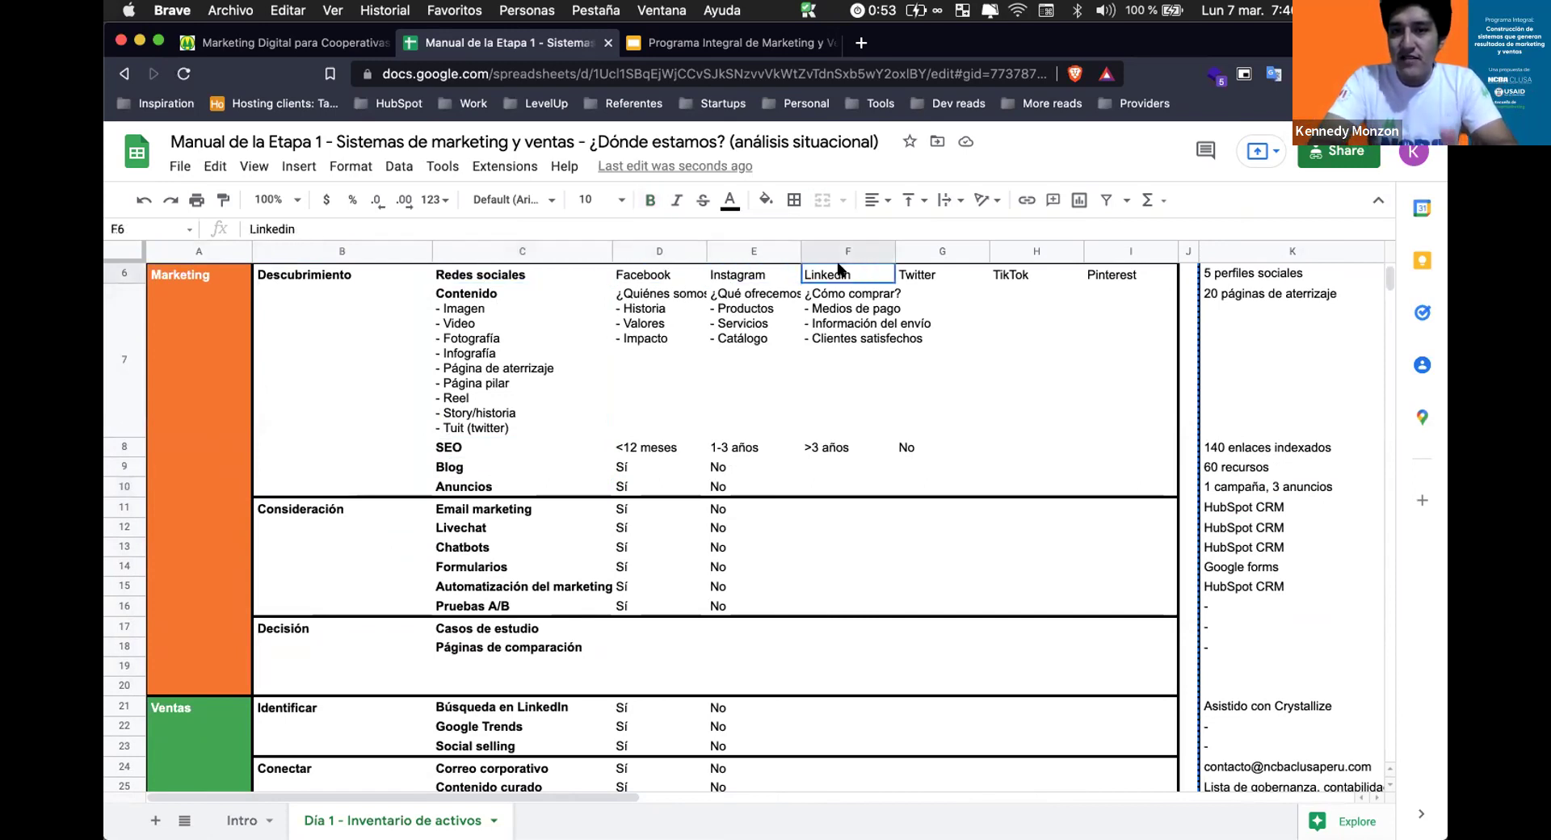
{"action": "left_click", "coordinate": [935, 273]}
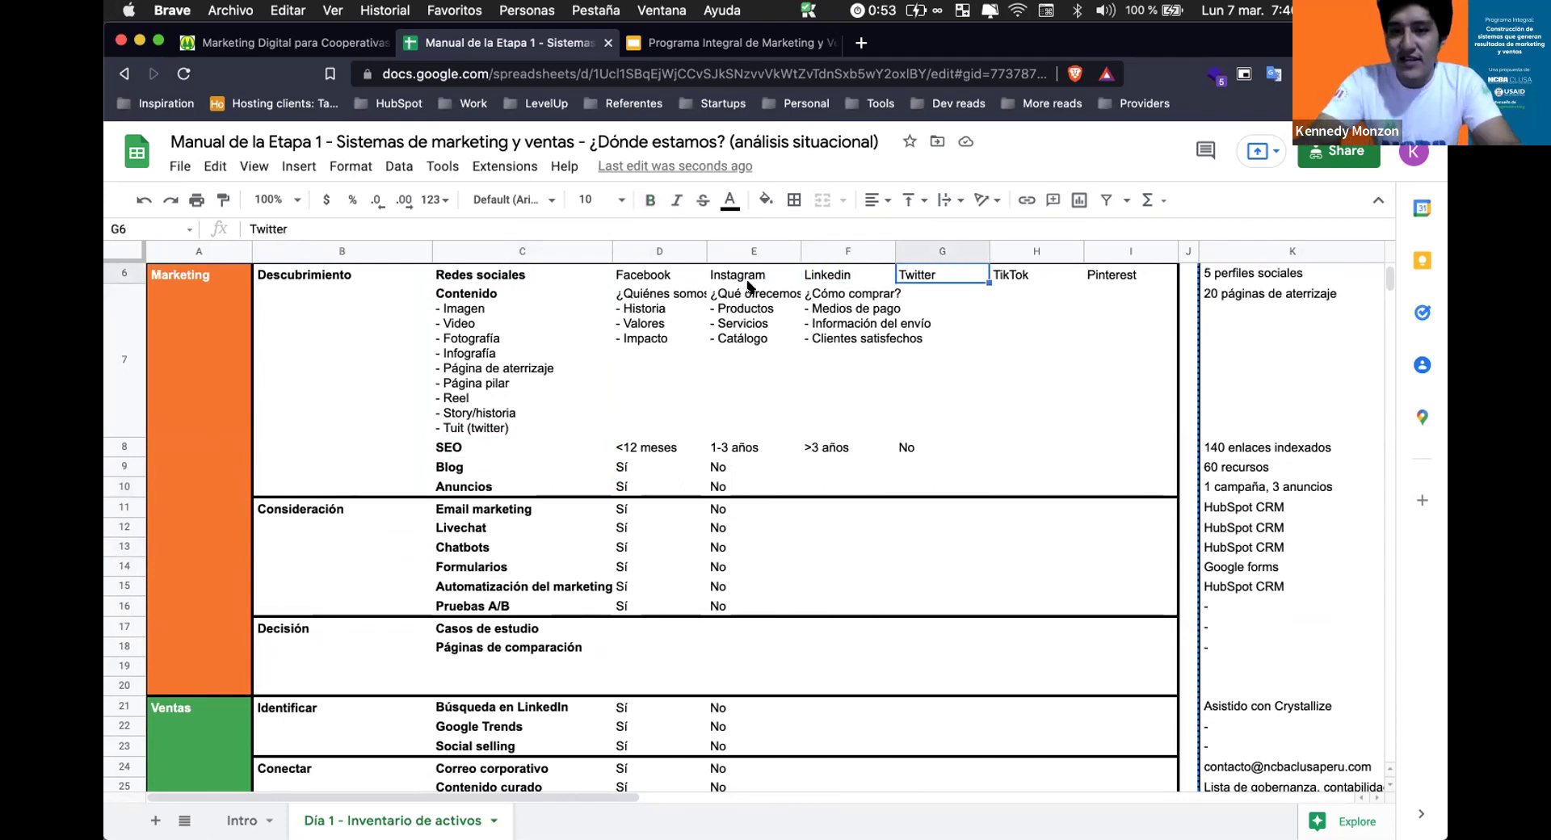
Fill the Facebook and Instagram cells in the "Redes sociales" row with green.
{"action": "left_click", "coordinate": [650, 278]}
{"action": "left_click", "coordinate": [751, 276], "text": "shift"}
{"action": "scroll", "coordinate": [751, 278], "scroll_direction": "up", "scroll_amount": 1}
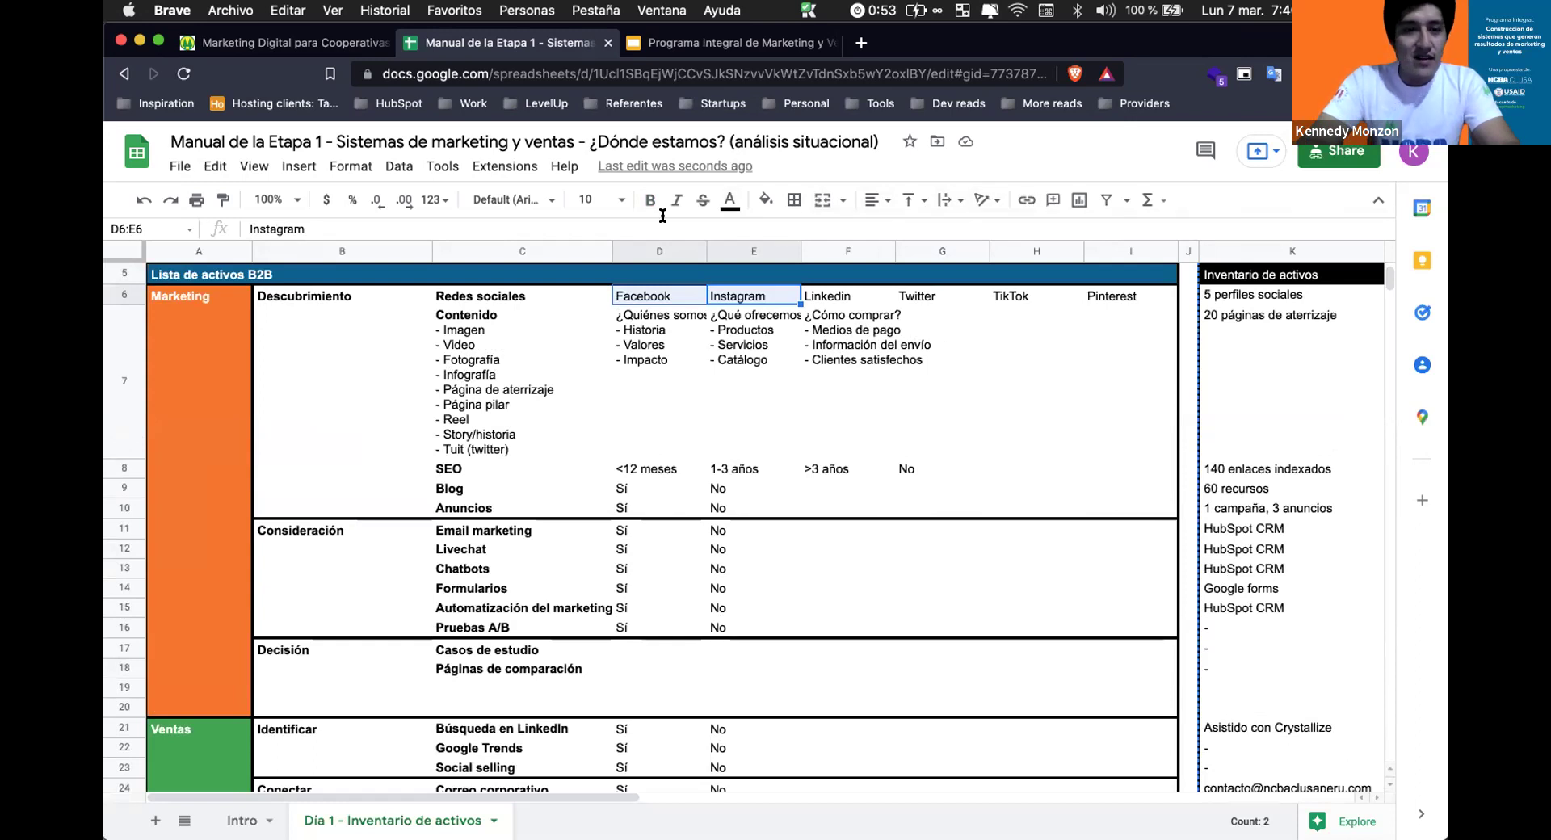
{"action": "left_click", "coordinate": [767, 201]}
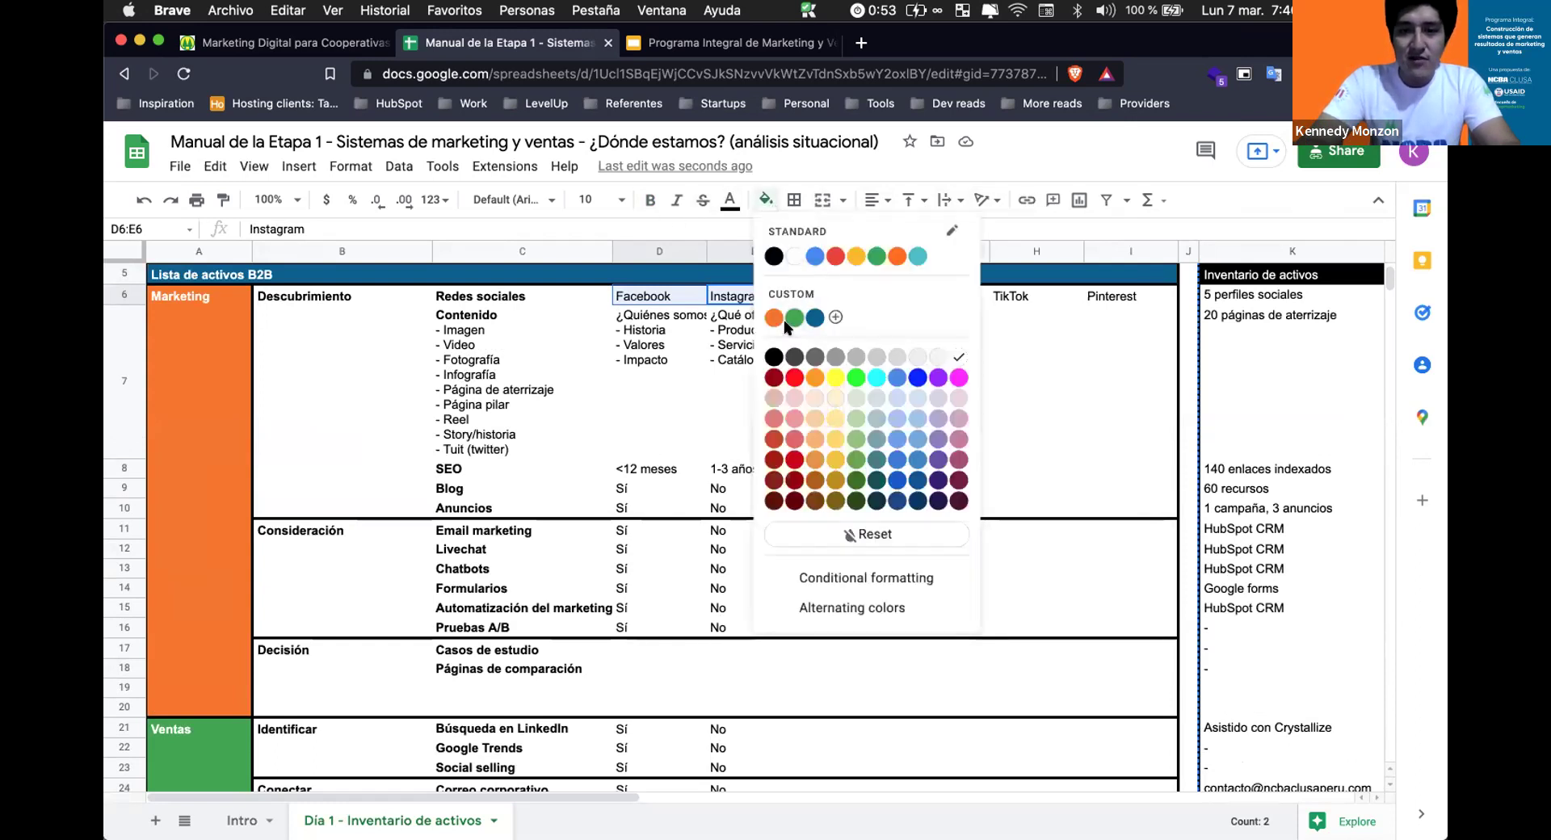
{"action": "left_click", "coordinate": [857, 379]}
{"action": "left_click", "coordinate": [714, 331]}
Compare the three content question cells, ¿Quiénes somos?, ¿Qué ofrecemos? and ¿Cómo comprar?, in the "Contenido" row.
{"action": "left_click", "coordinate": [635, 381]}
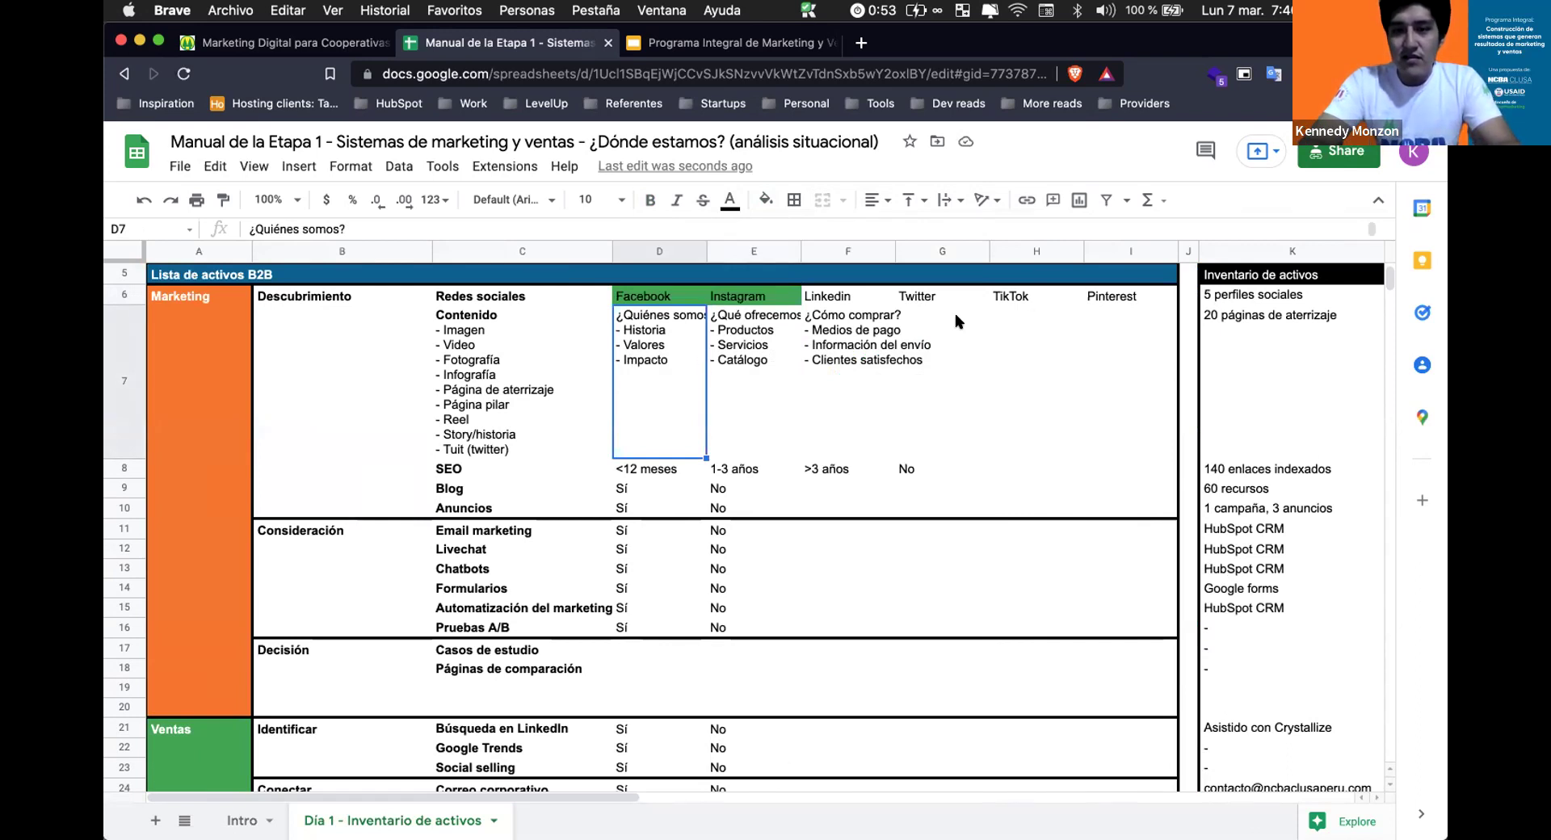
{"action": "left_click", "coordinate": [793, 407]}
{"action": "left_click", "coordinate": [672, 351]}
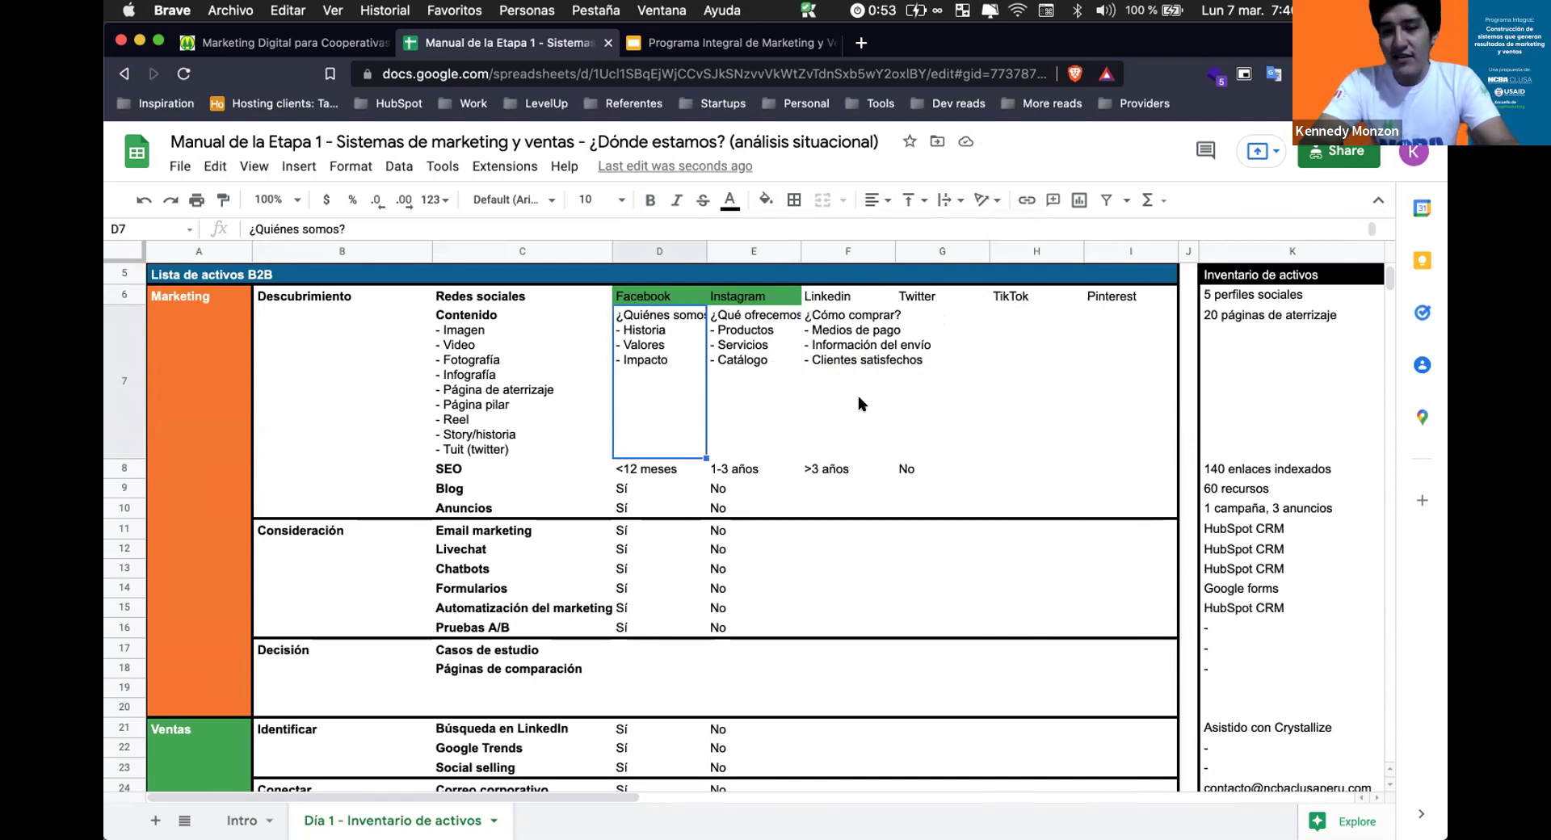
{"action": "left_click", "coordinate": [769, 362]}
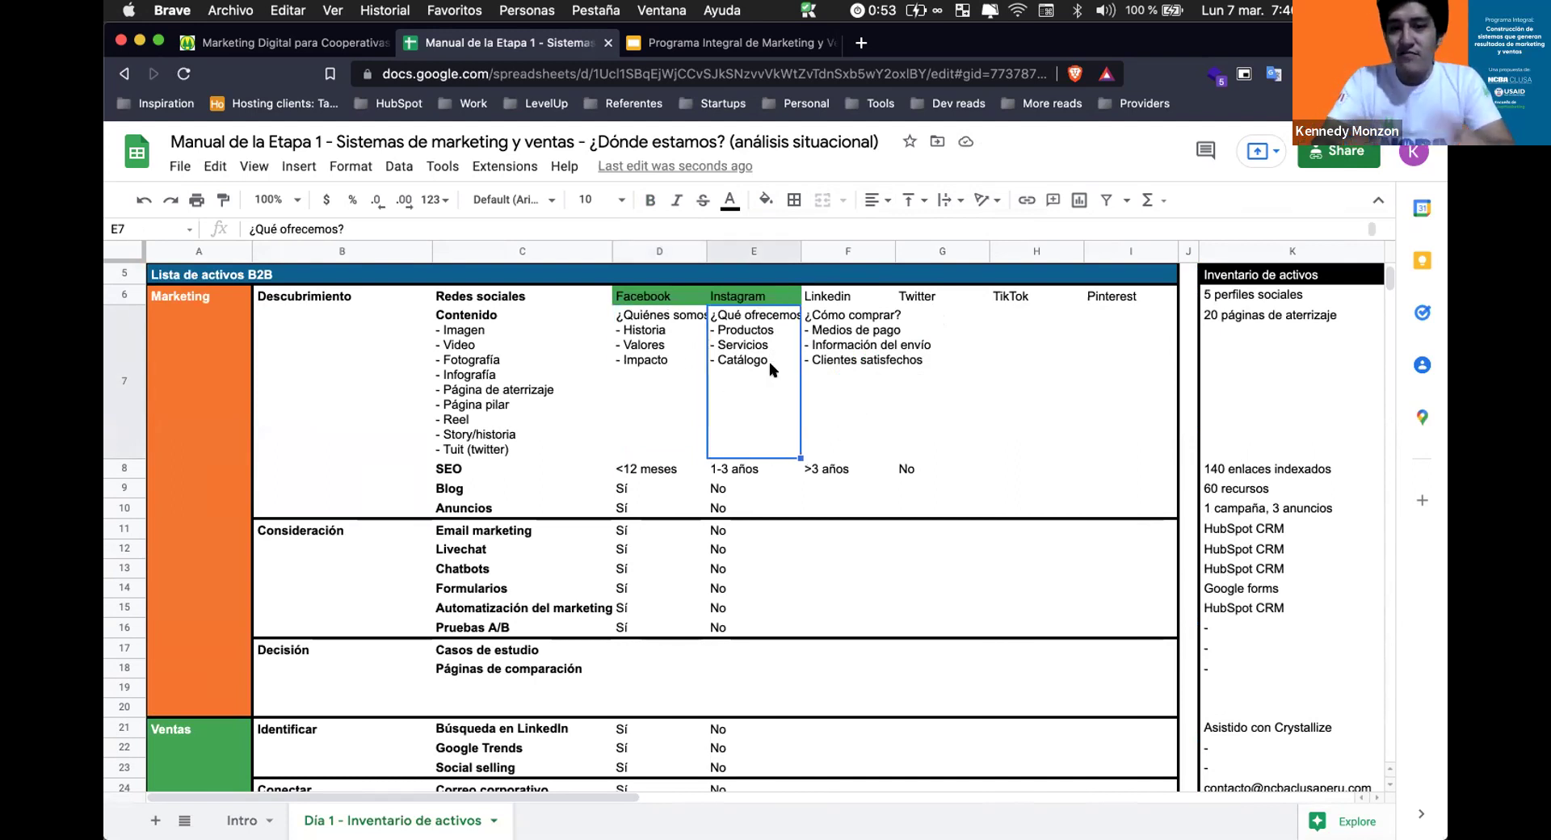
{"action": "left_click", "coordinate": [691, 362]}
{"action": "key", "text": "Right"}
{"action": "key", "text": "Right"}
{"action": "key", "text": "Right"}
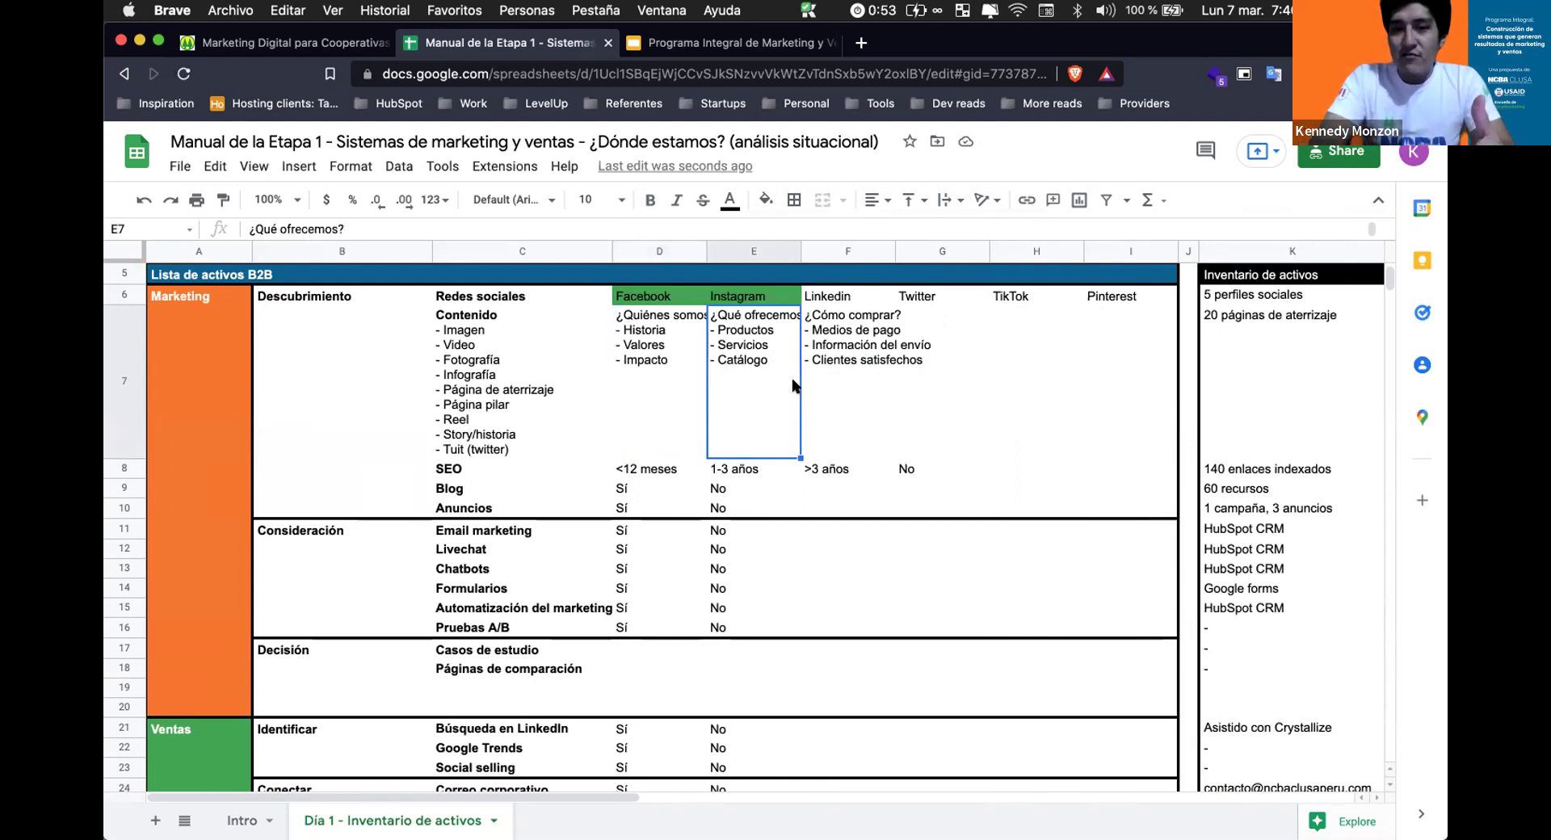
{"action": "left_click", "coordinate": [860, 355]}
{"action": "key", "text": "super+c"}
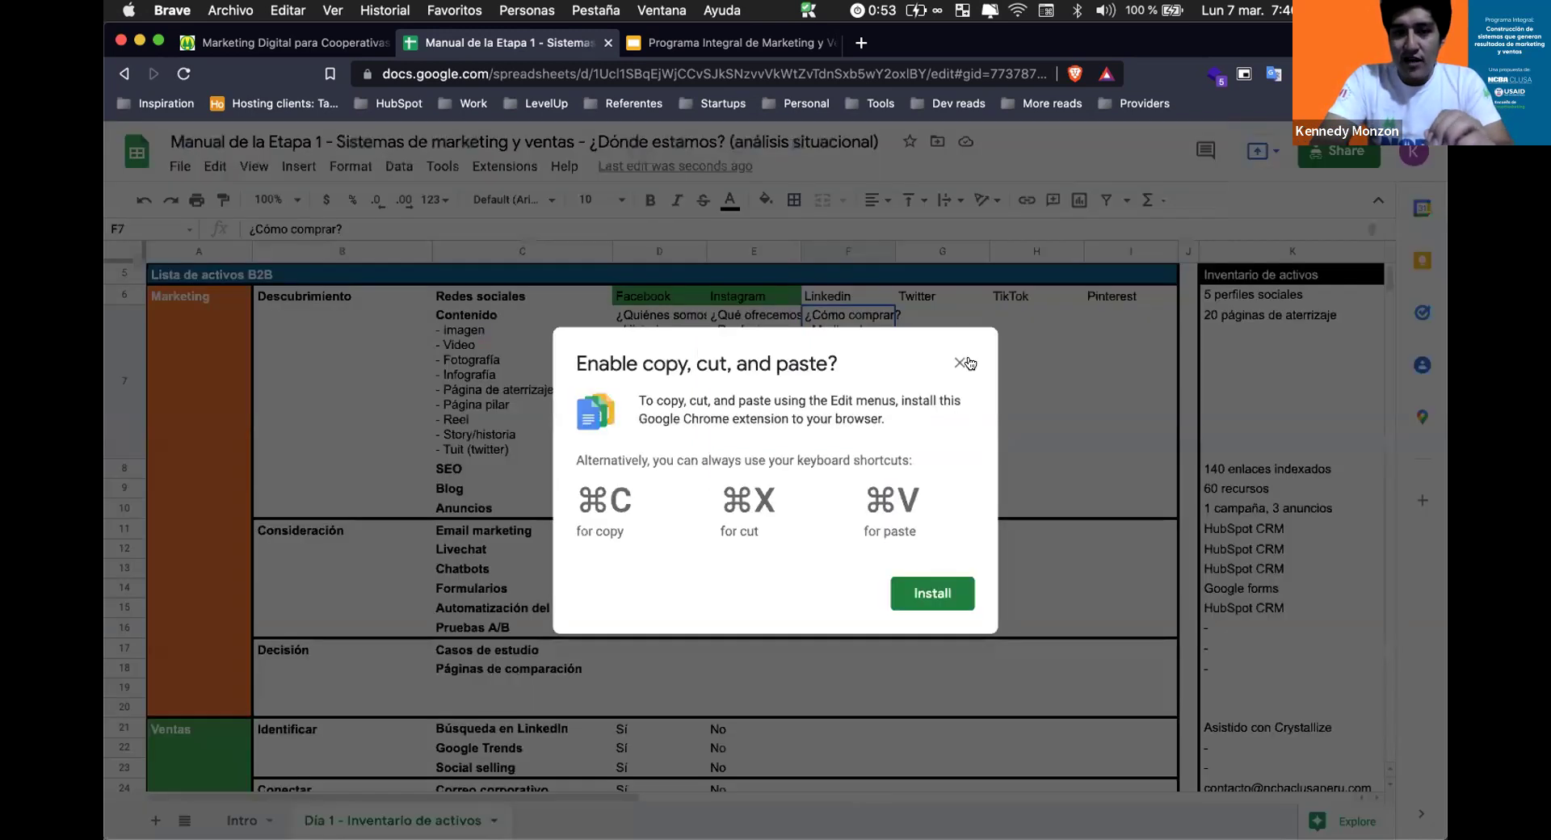
{"action": "left_click", "coordinate": [968, 362]}
Read the items listed under ¿Quiénes somos? in D7 and ¿Qué ofrecemos? in E7.
{"action": "left_click", "coordinate": [652, 314]}
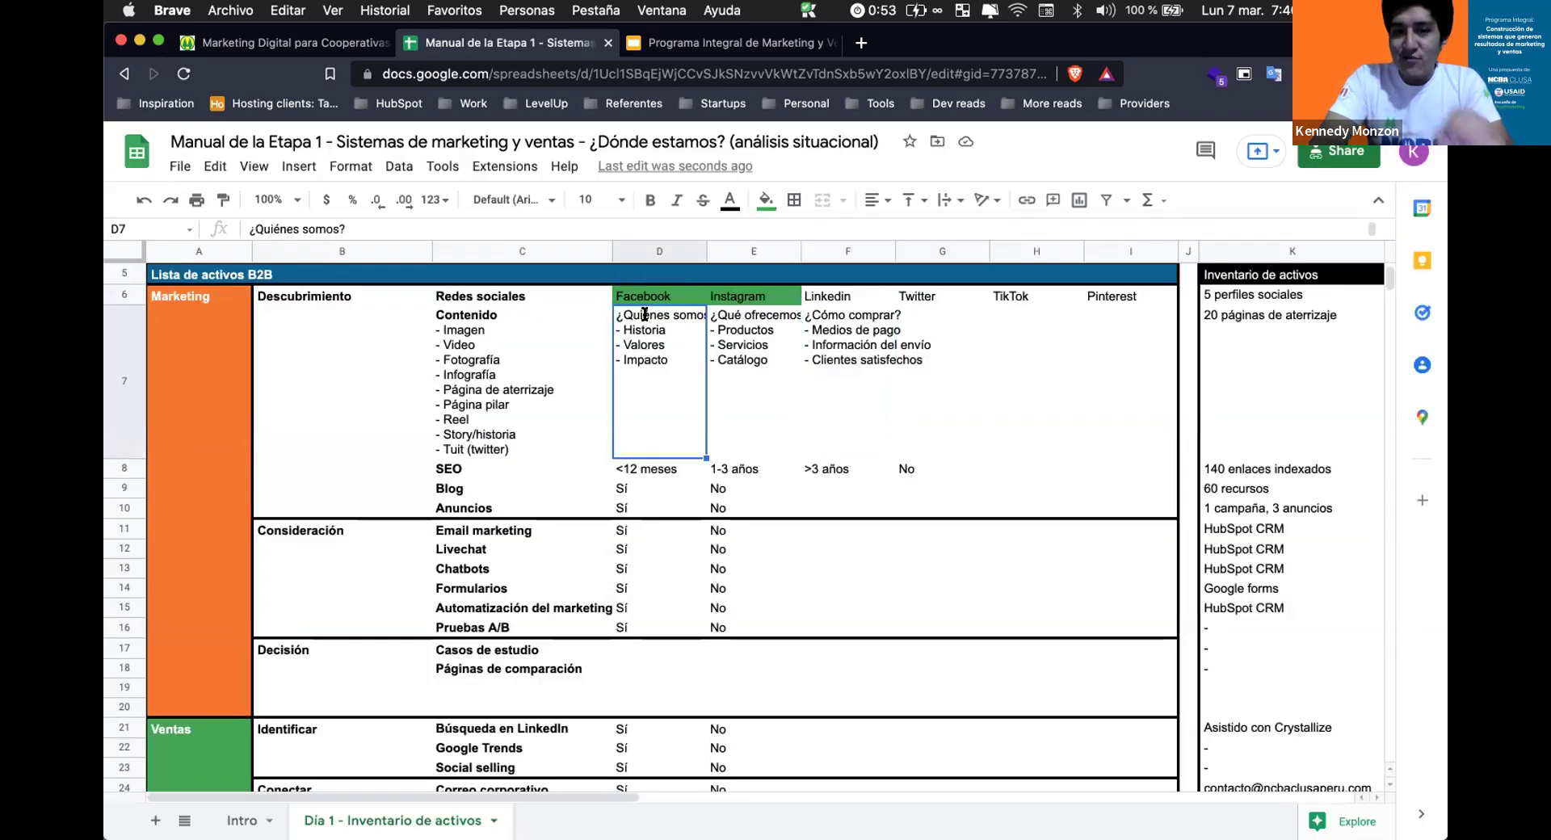
{"action": "double_click", "coordinate": [653, 314]}
{"action": "left_click", "coordinate": [638, 348]}
{"action": "left_click", "coordinate": [905, 372]}
{"action": "left_click", "coordinate": [755, 356]}
{"action": "left_click", "coordinate": [772, 297]}
{"action": "double_click", "coordinate": [756, 315]}
{"action": "double_click", "coordinate": [735, 355]}
{"action": "left_click", "coordinate": [754, 732]}
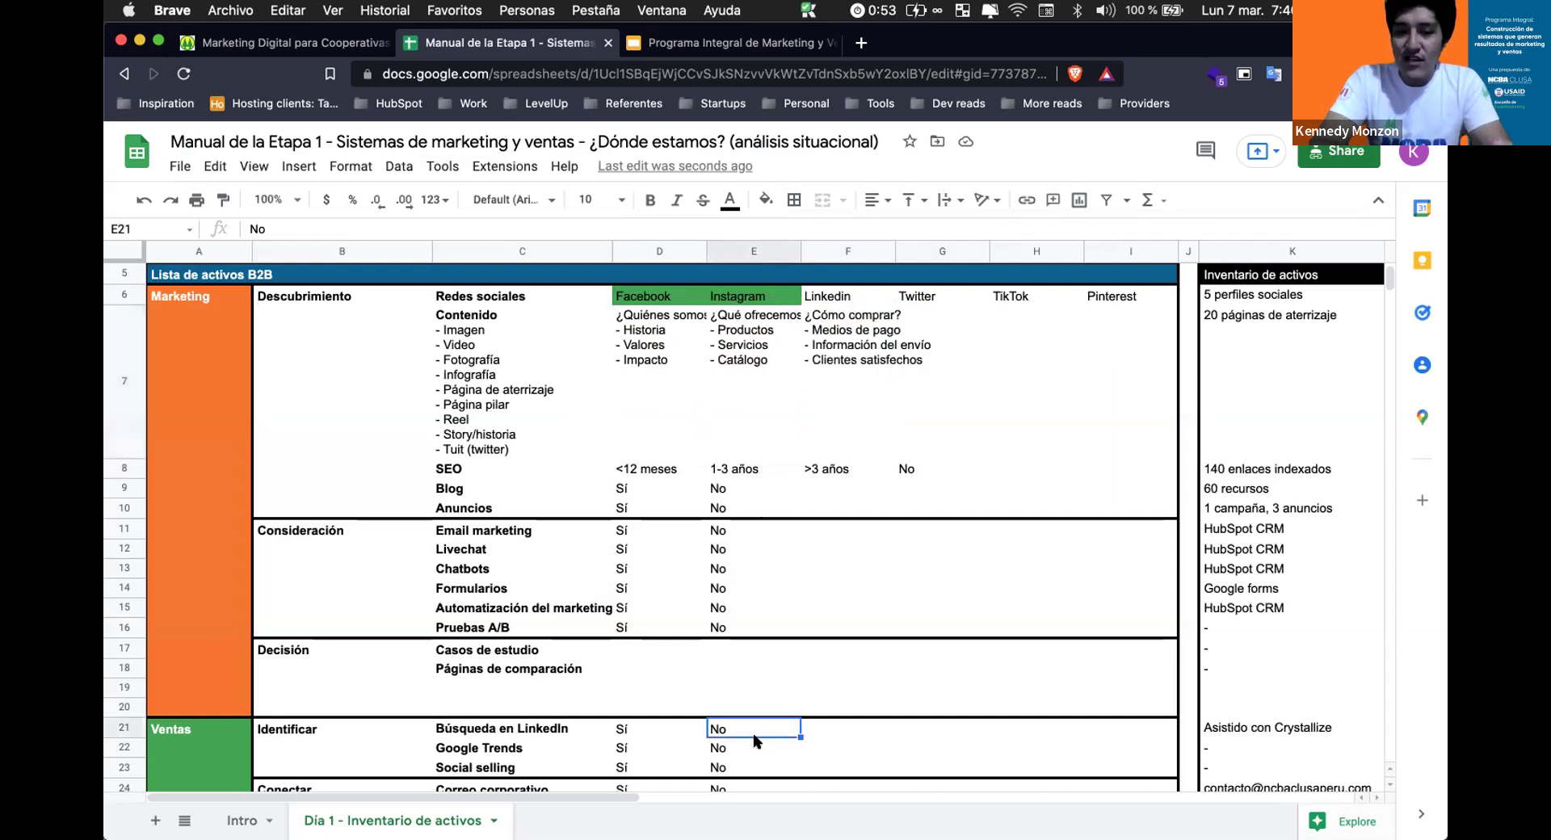
Read the ¿Cómo comprar? items in F7: Medios de pago, Información del envío and Clientes satisfechos.
{"action": "double_click", "coordinate": [831, 346]}
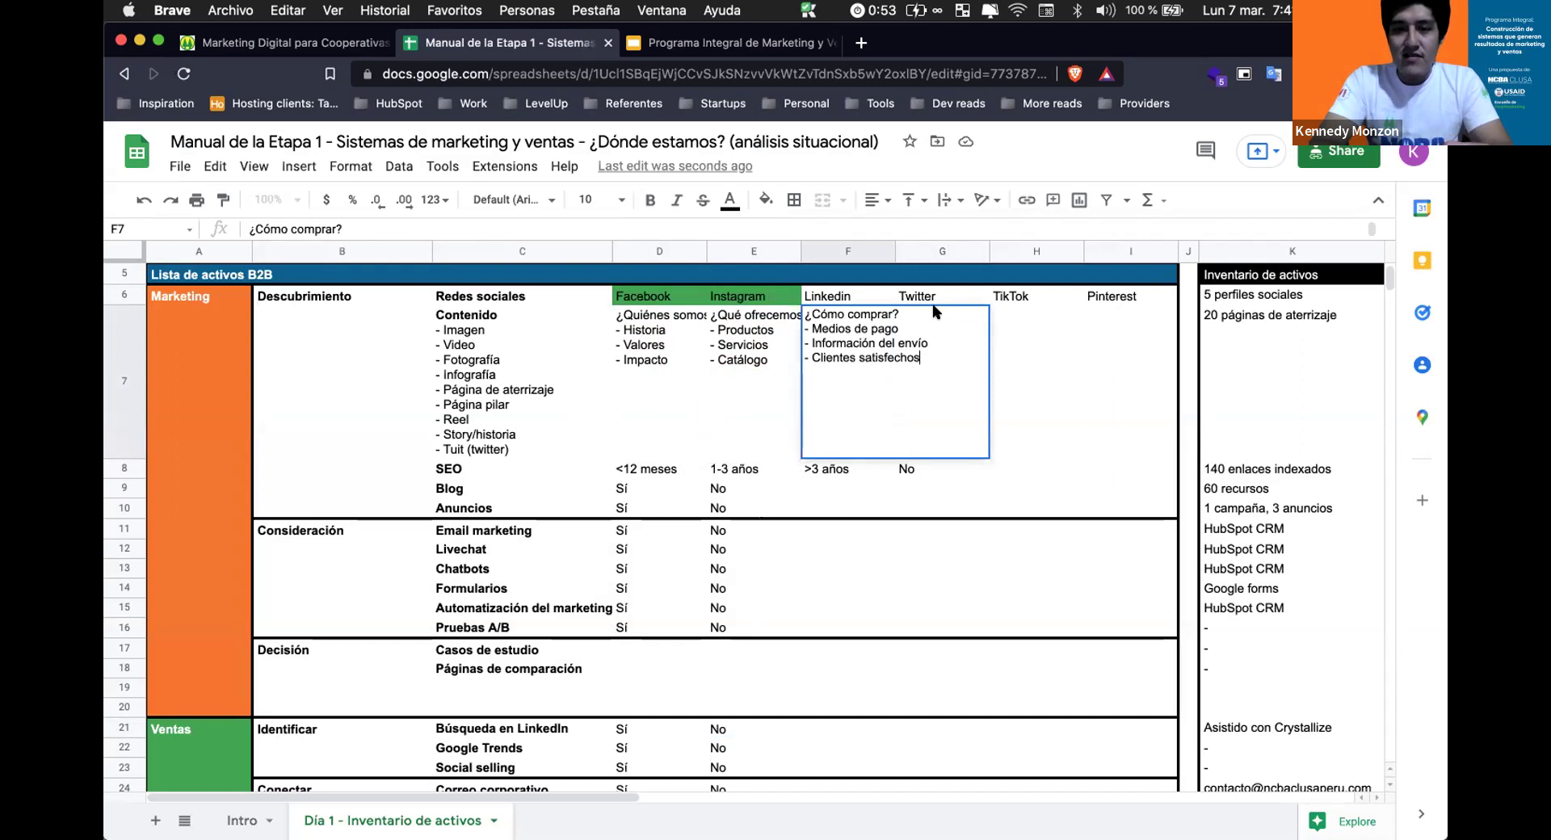
{"action": "left_click", "coordinate": [839, 330]}
{"action": "triple_click", "coordinate": [838, 330]}
{"action": "triple_click", "coordinate": [834, 345]}
{"action": "triple_click", "coordinate": [897, 357]}
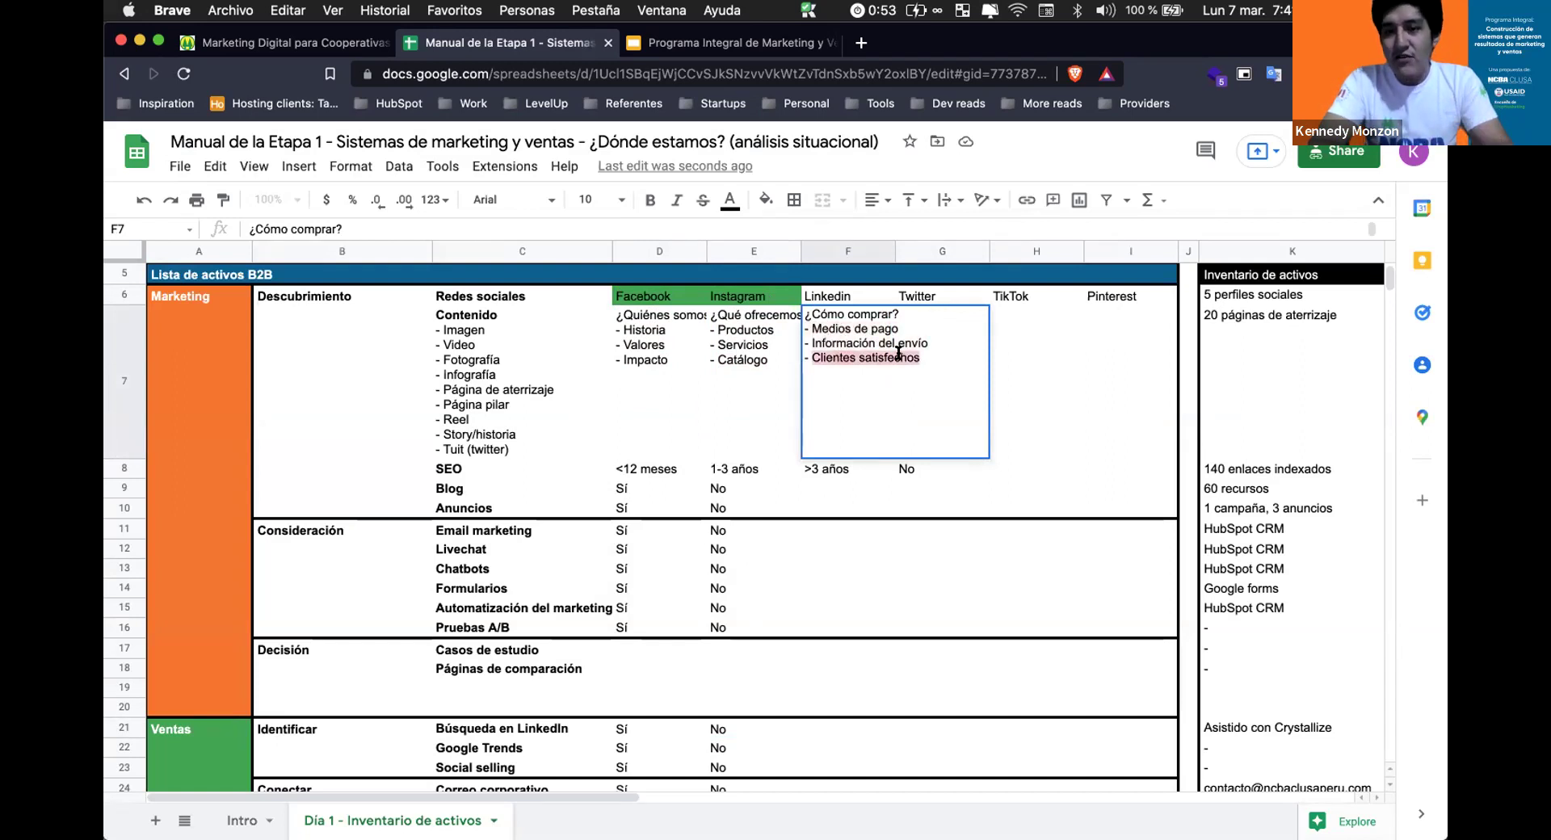
{"action": "left_click", "coordinate": [815, 360]}
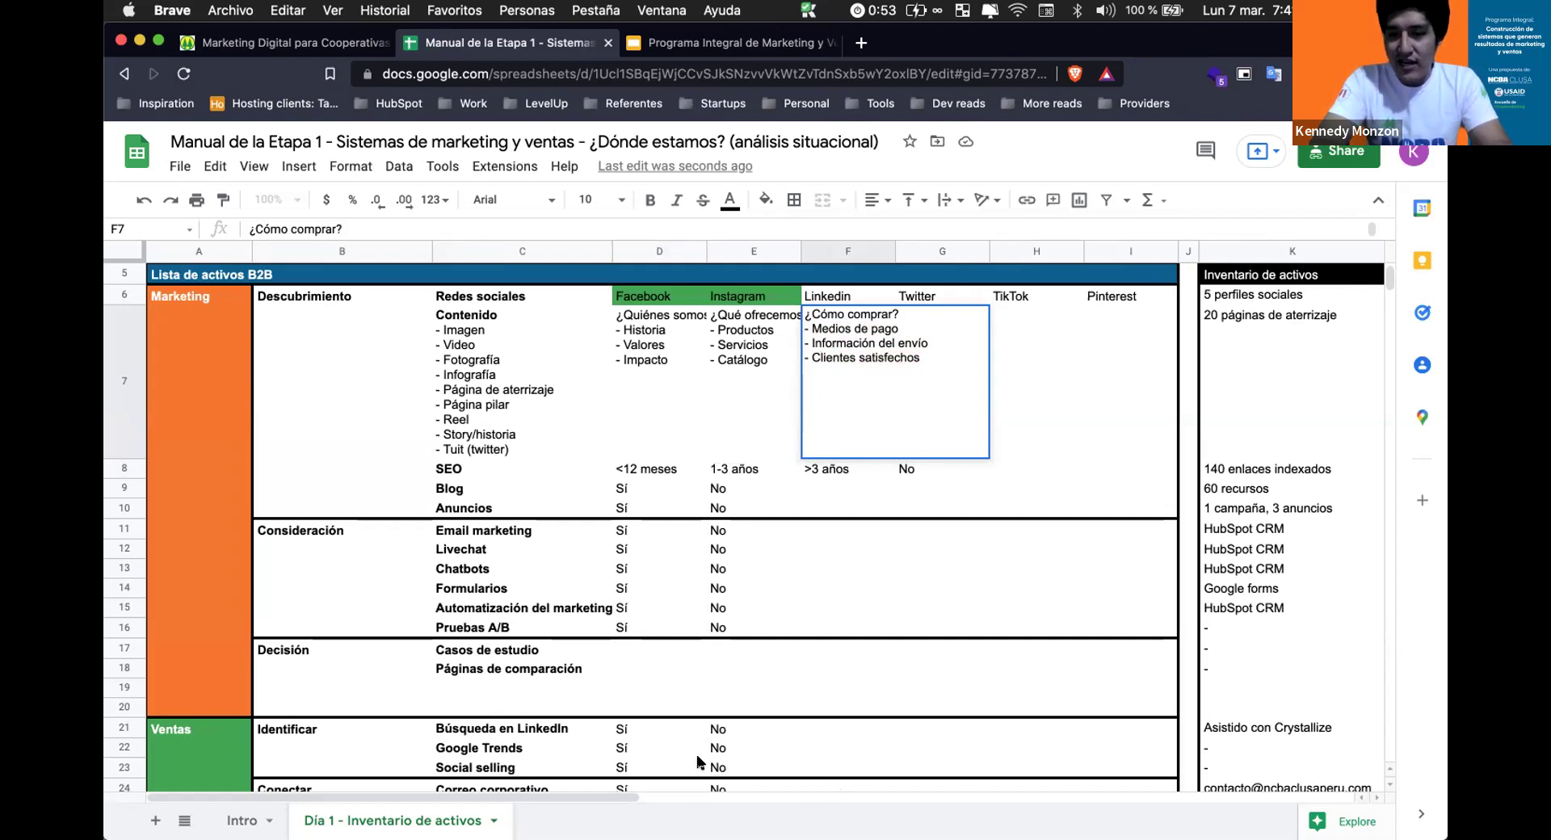
Compare the content formats listed in C7 with the three question cells D7 to F7.
{"action": "left_click", "coordinate": [752, 381]}
{"action": "left_click", "coordinate": [820, 380]}
{"action": "left_click", "coordinate": [696, 396]}
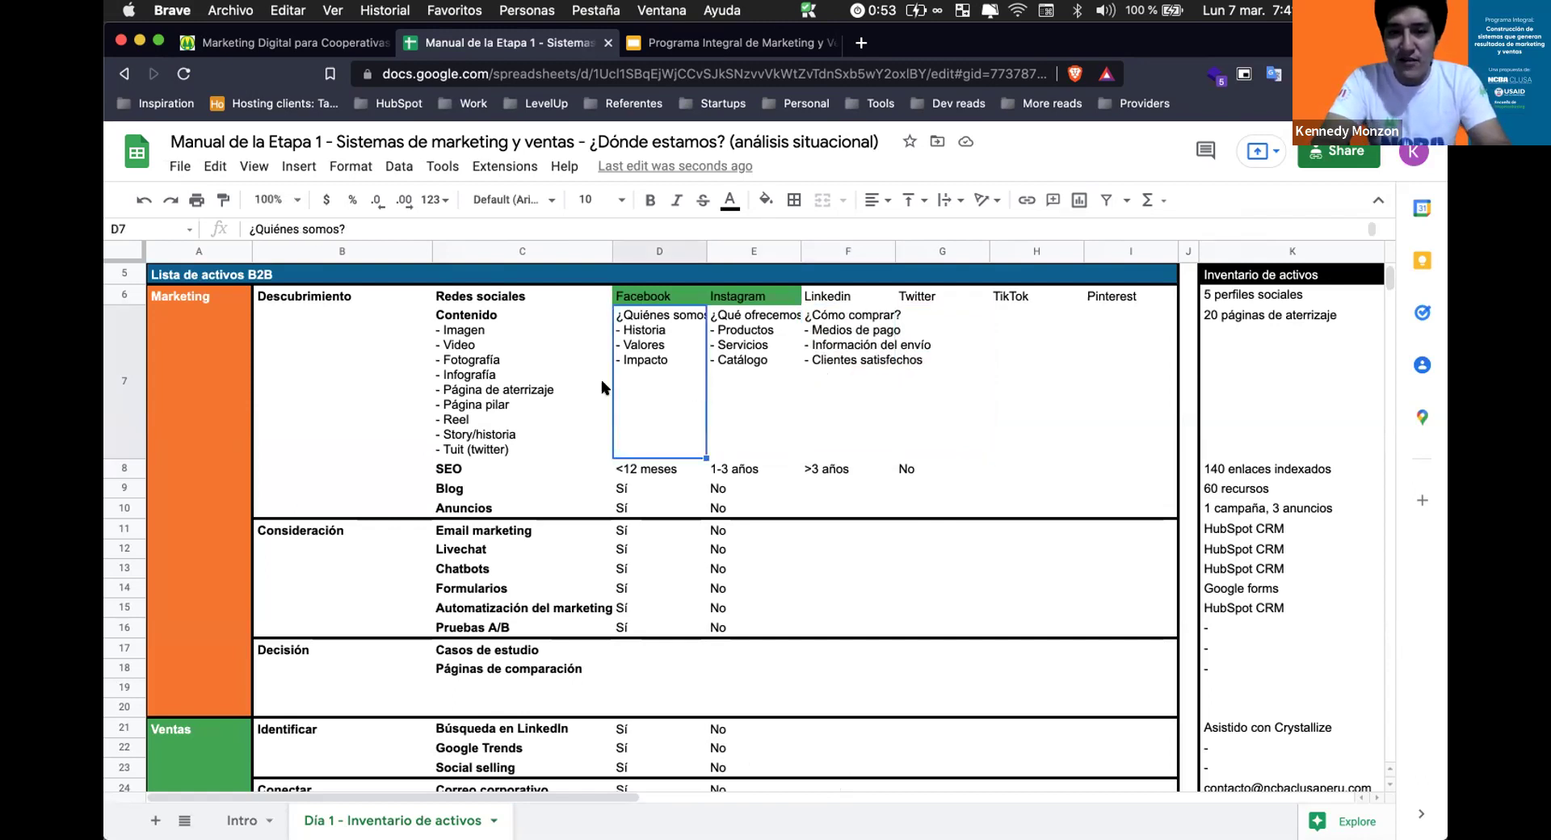
{"action": "left_click", "coordinate": [570, 356]}
{"action": "left_click", "coordinate": [650, 347]}
{"action": "left_click", "coordinate": [731, 355]}
{"action": "left_click", "coordinate": [810, 356]}
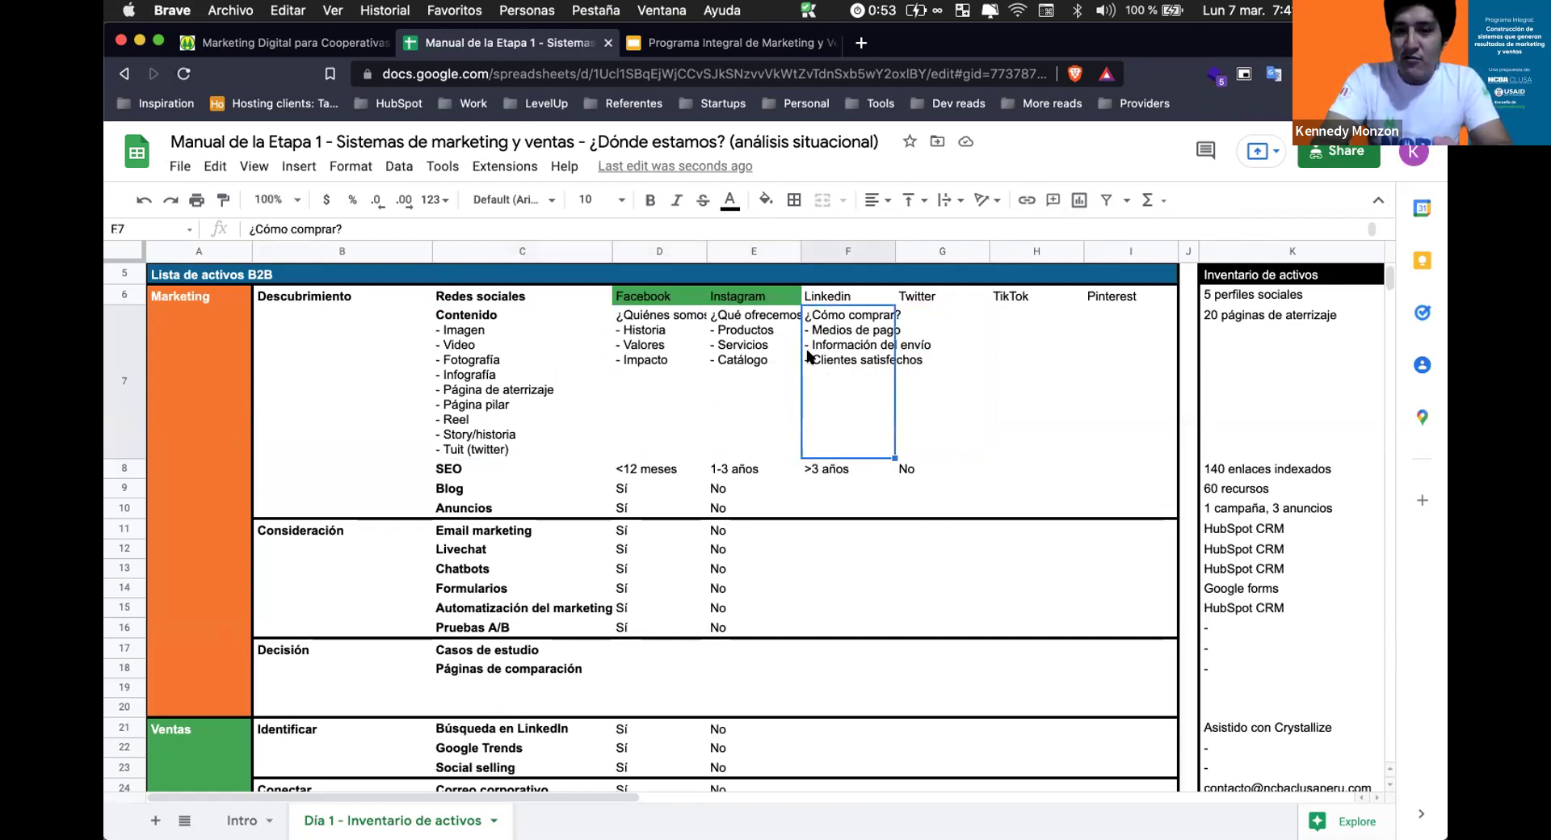
{"action": "left_click", "coordinate": [683, 359]}
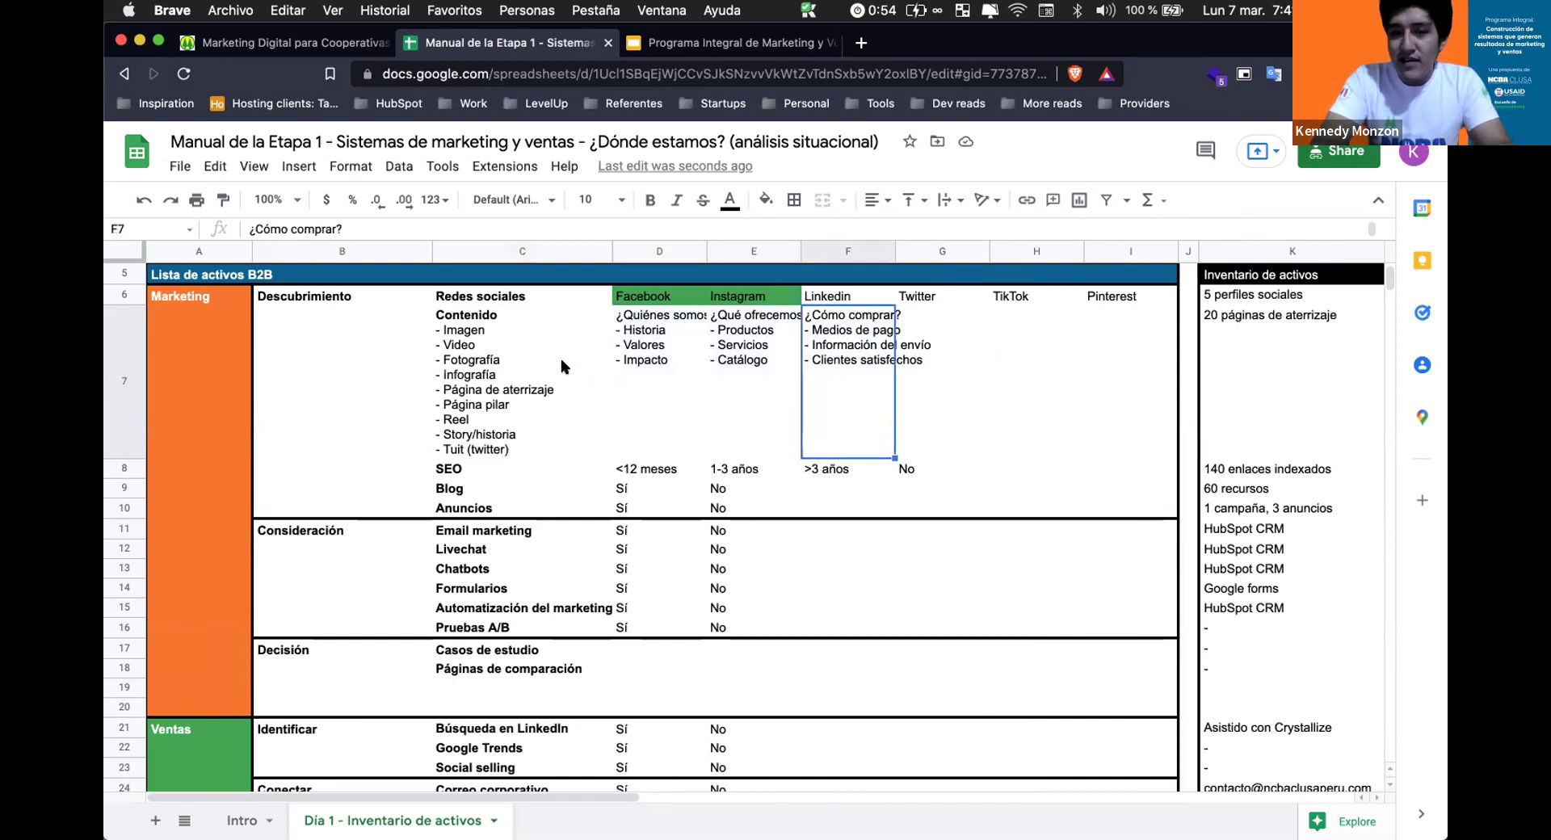
{"action": "left_click", "coordinate": [520, 353]}
{"action": "double_click", "coordinate": [520, 353]}
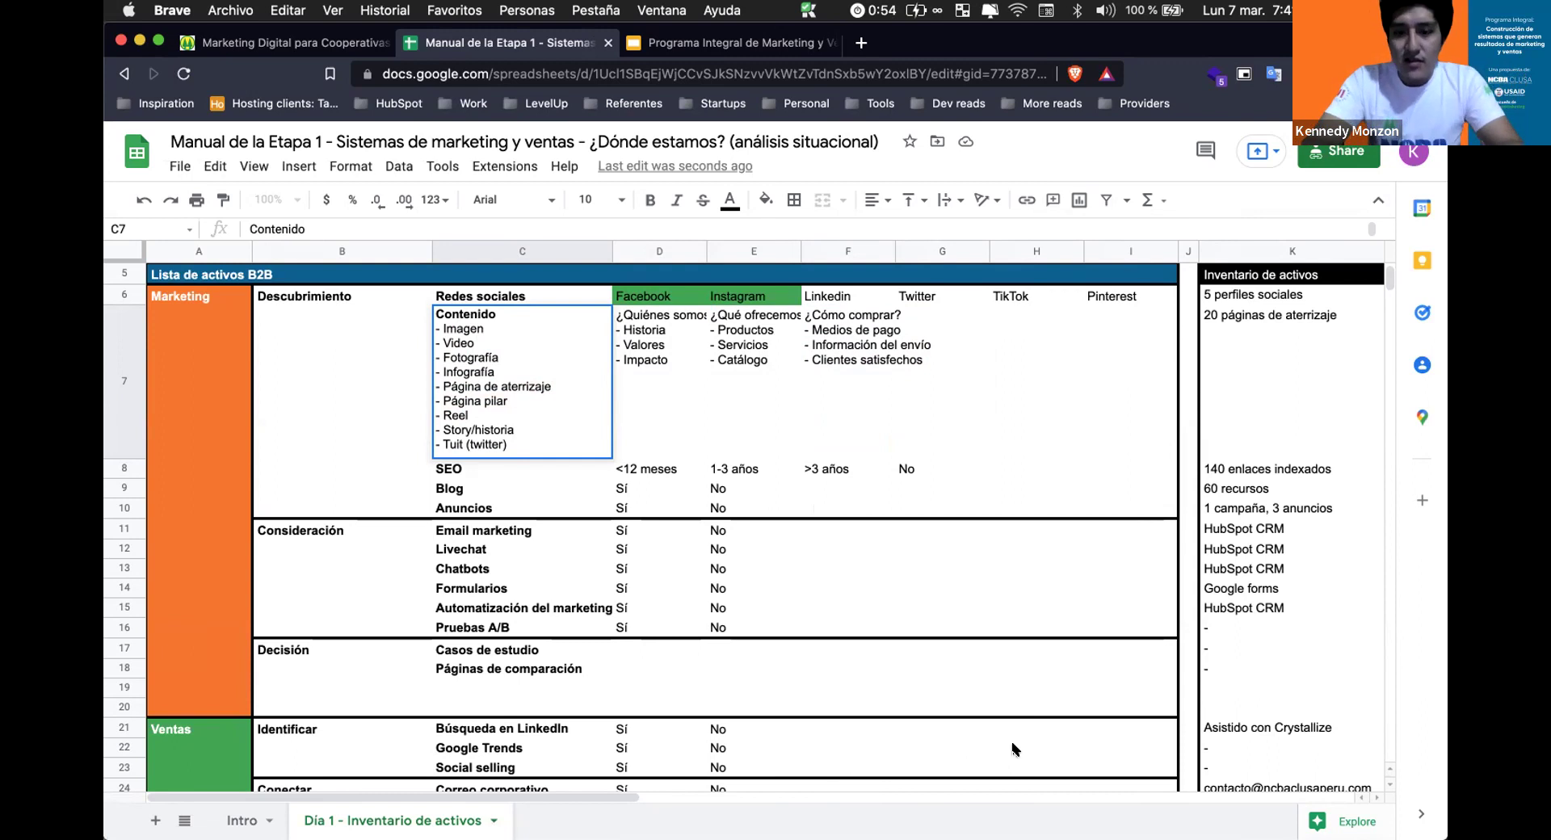
Examine the ¿Quiénes somos? items in D7, highlighting Historia and Valores.
{"action": "key", "text": "Tab"}
{"action": "key", "text": "Tab"}
{"action": "key", "text": "Return"}
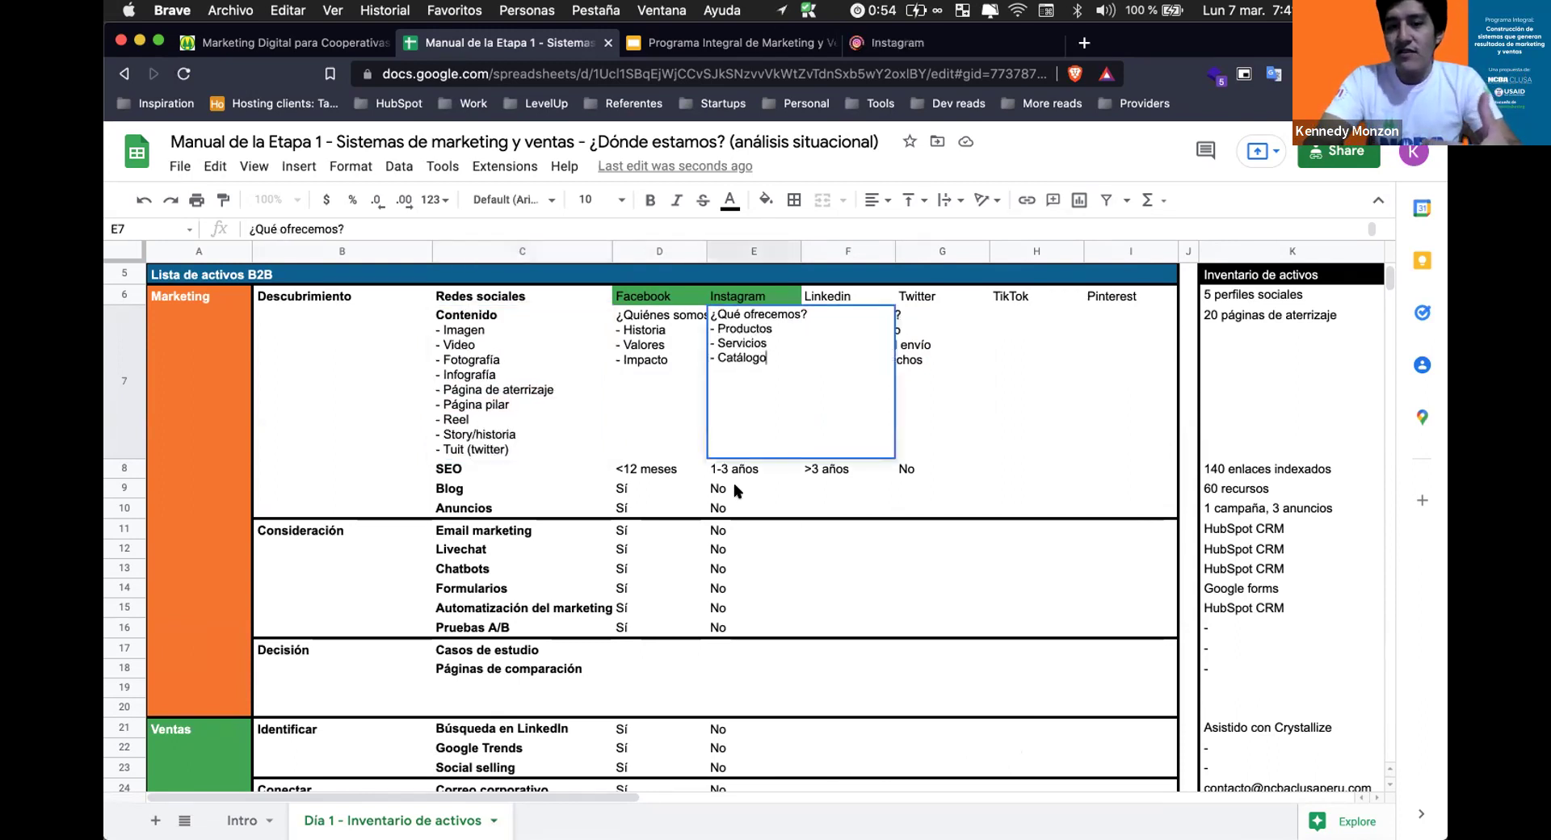
{"action": "key", "text": "Return"}
{"action": "left_click", "coordinate": [650, 332]}
{"action": "key", "text": "Return"}
{"action": "double_click", "coordinate": [642, 342]}
{"action": "double_click", "coordinate": [645, 329]}
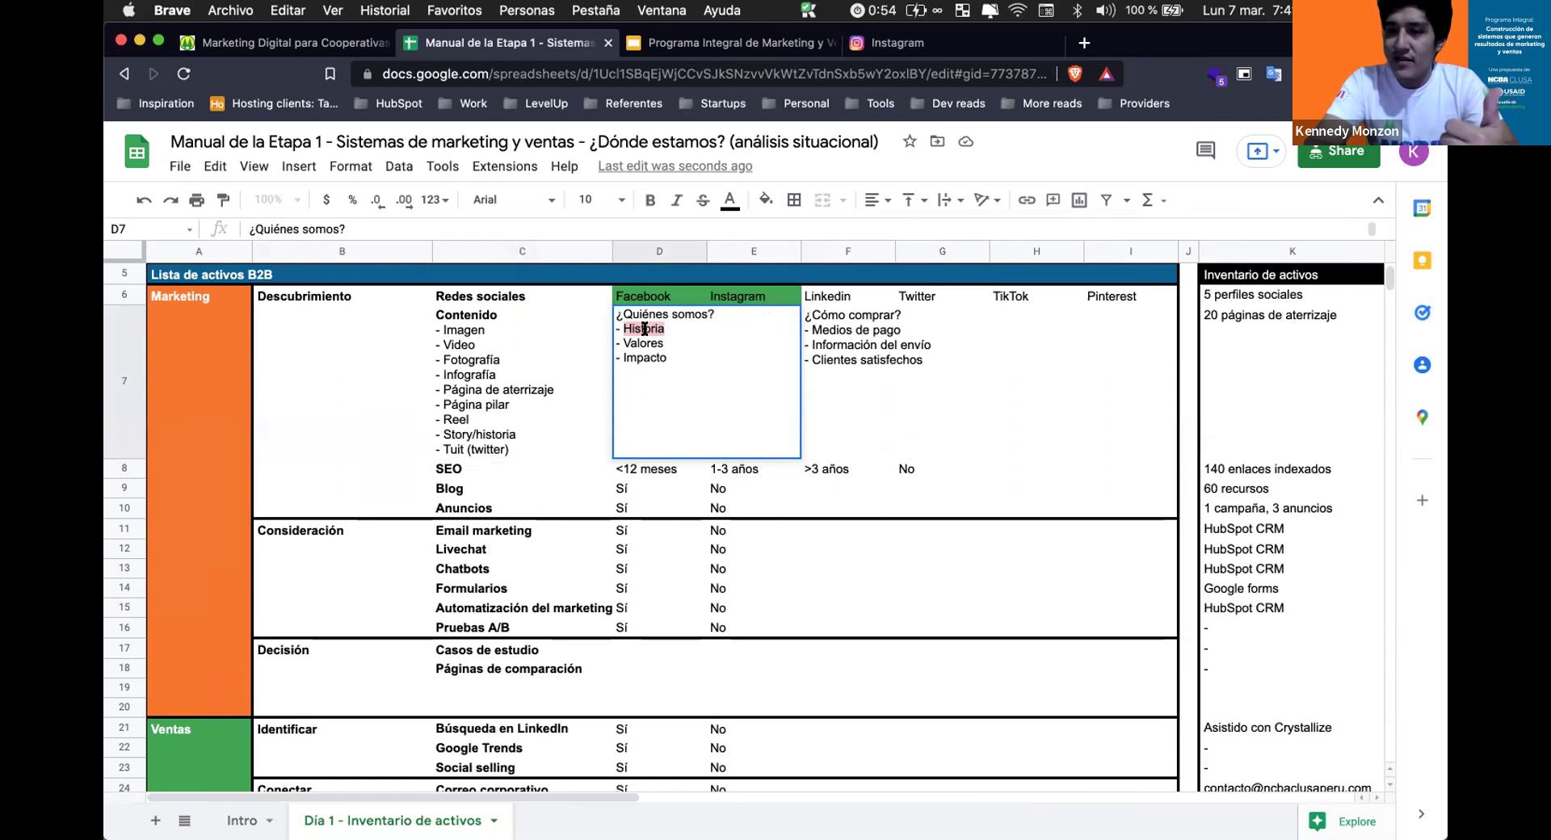
{"action": "double_click", "coordinate": [642, 343]}
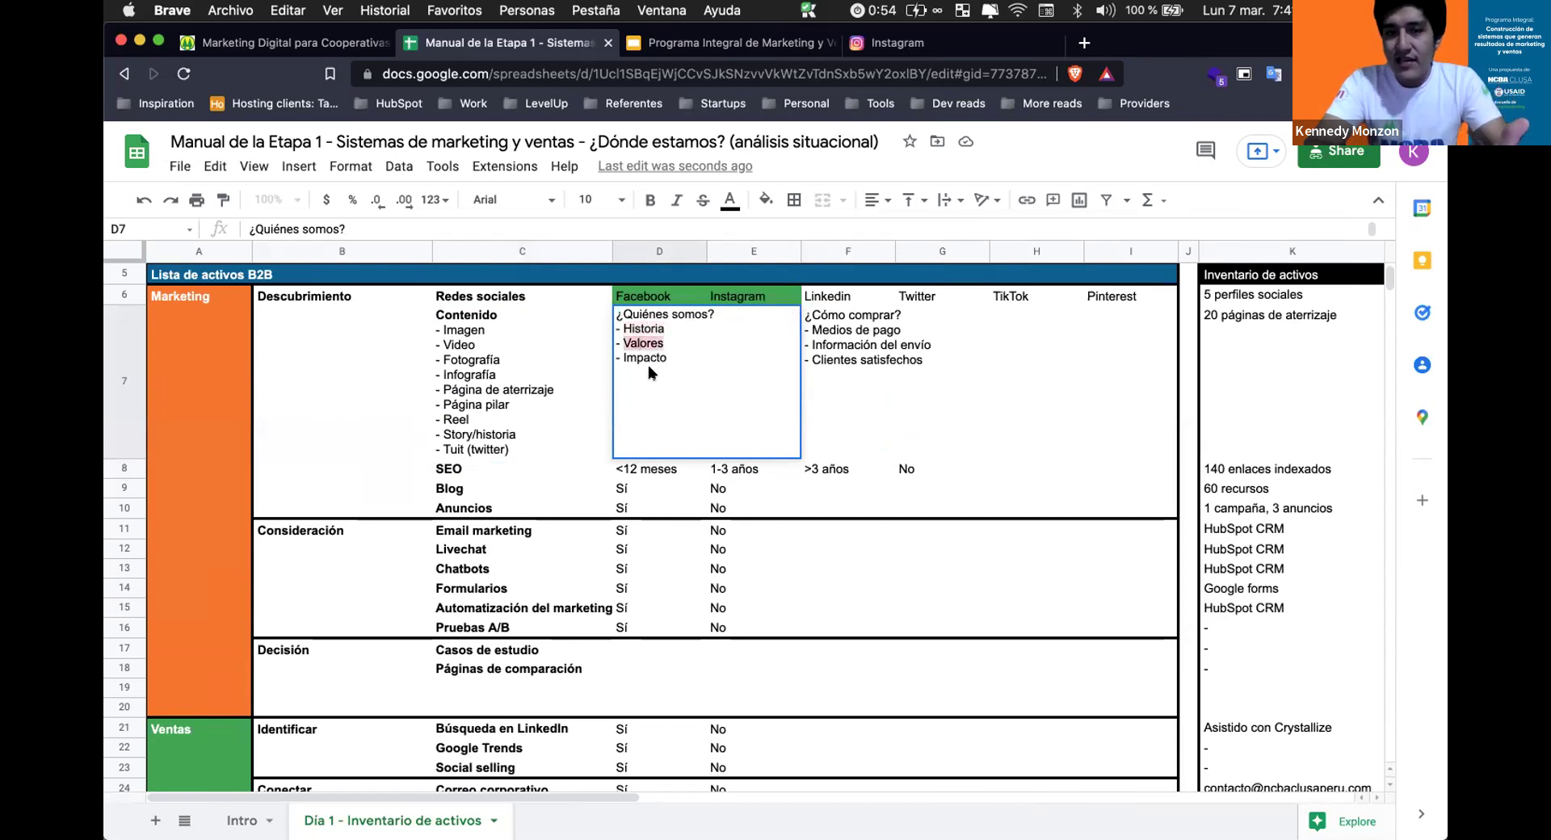
Examine the Impacto item listed under ¿Quiénes somos? in D7, checking it beside the neighbouring question cells.
{"action": "double_click", "coordinate": [650, 357]}
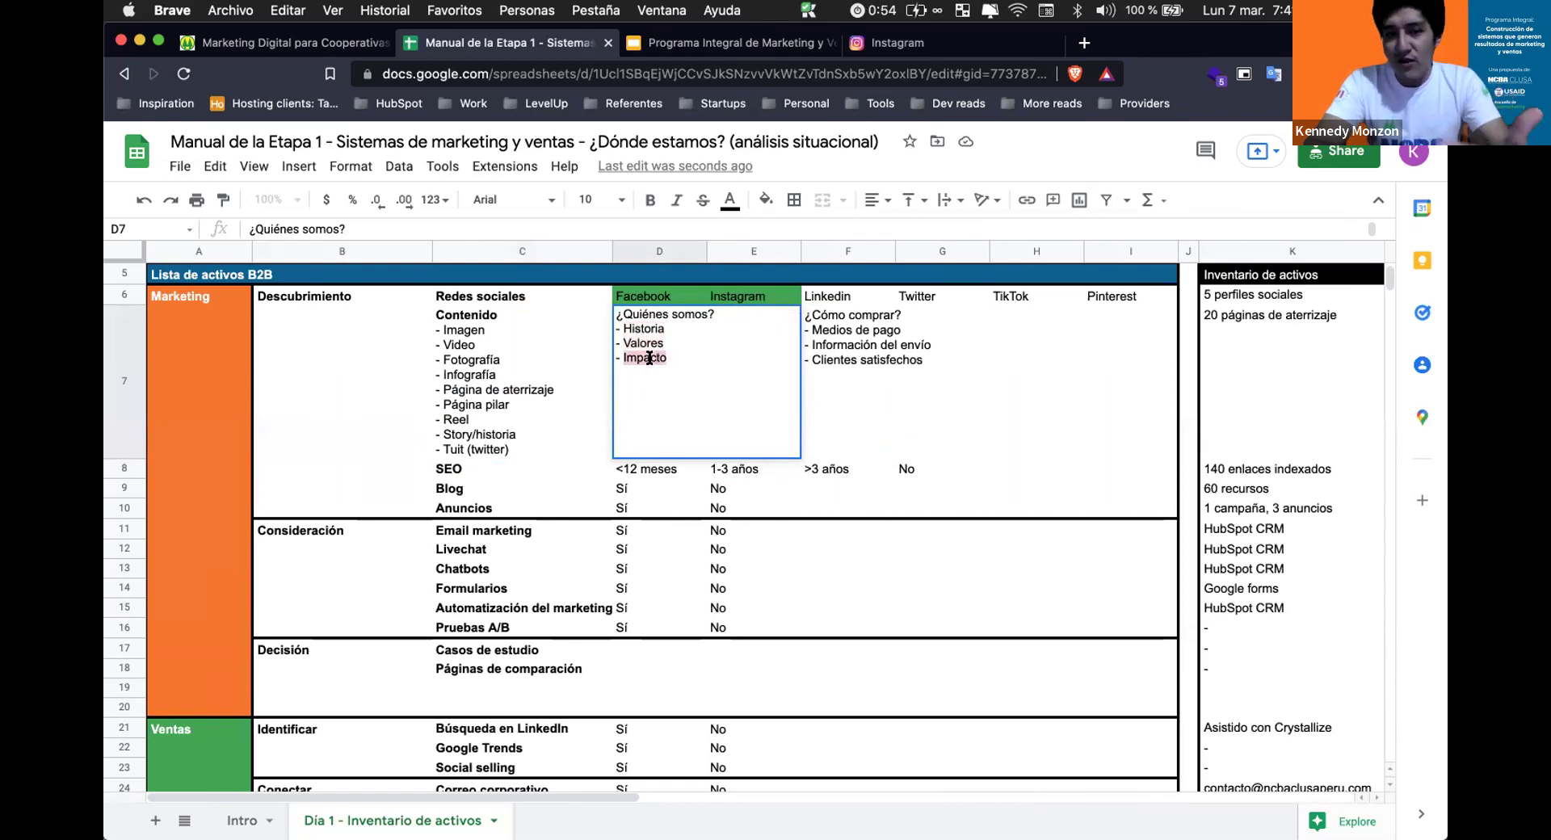
{"action": "left_click", "coordinate": [819, 396]}
{"action": "left_click", "coordinate": [744, 361]}
{"action": "left_click", "coordinate": [662, 350]}
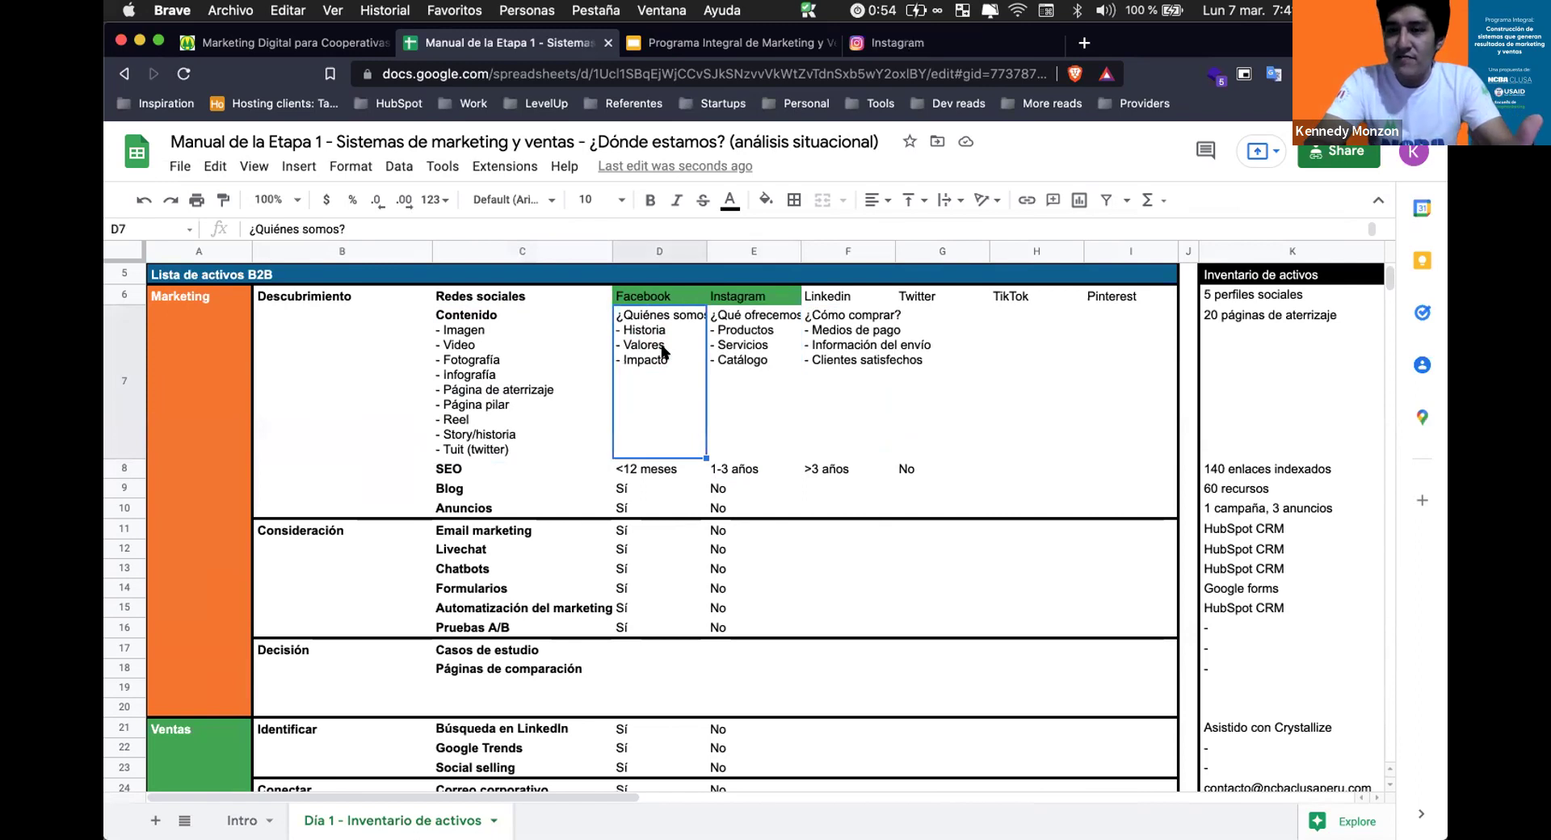
{"action": "key", "text": "super+z"}
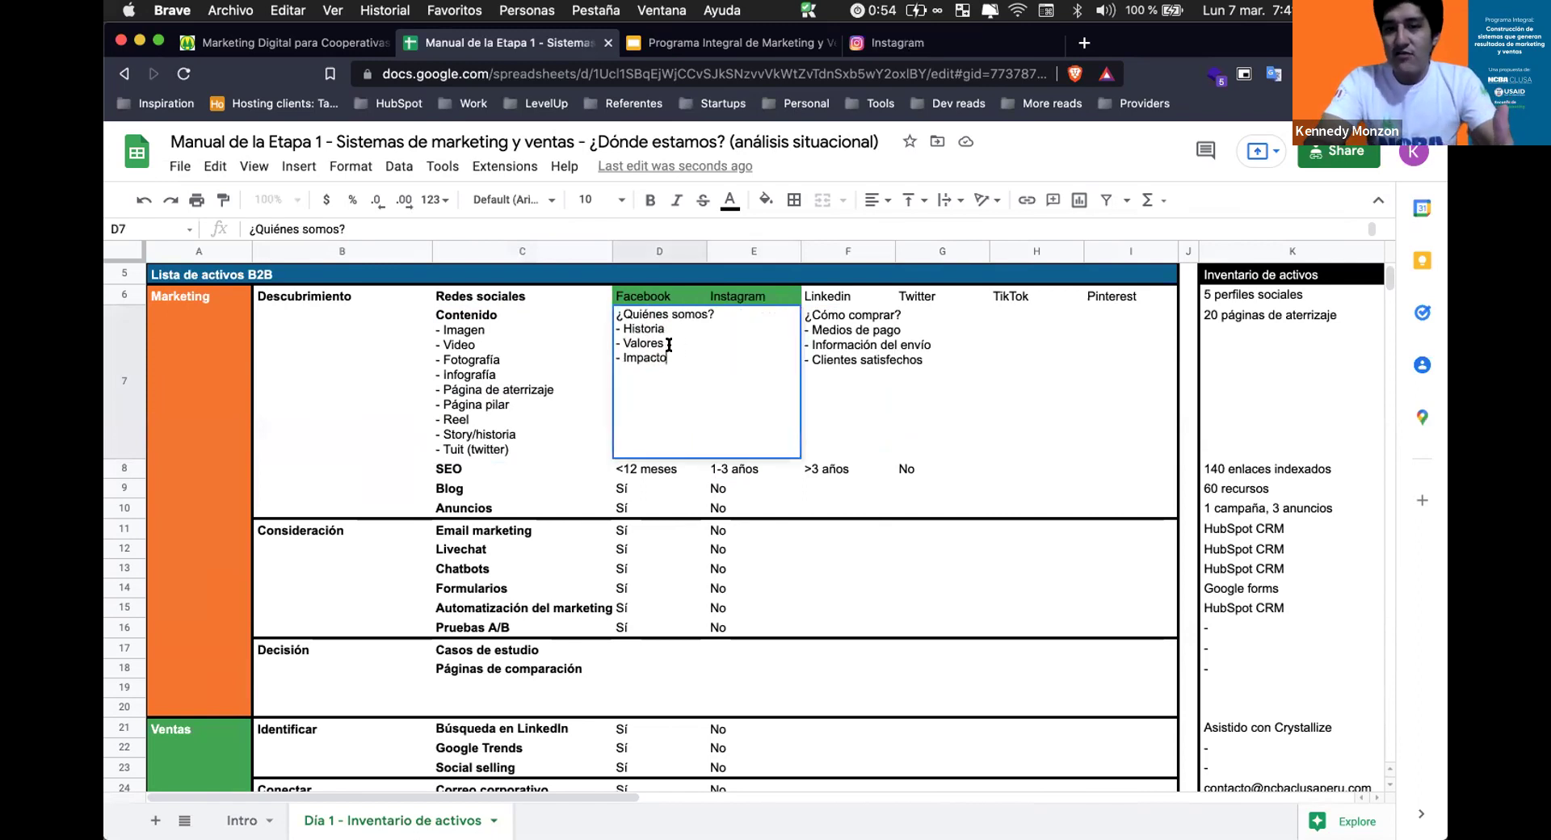
Read the items under ¿Qué ofrecemos? in E7 and ¿Cómo comprar? in F7.
{"action": "left_click", "coordinate": [810, 355]}
{"action": "left_click", "coordinate": [766, 343]}
{"action": "double_click", "coordinate": [766, 345]}
{"action": "left_click", "coordinate": [917, 348]}
{"action": "left_click", "coordinate": [886, 345]}
{"action": "double_click", "coordinate": [887, 345]}
{"action": "left_click", "coordinate": [1095, 321]}
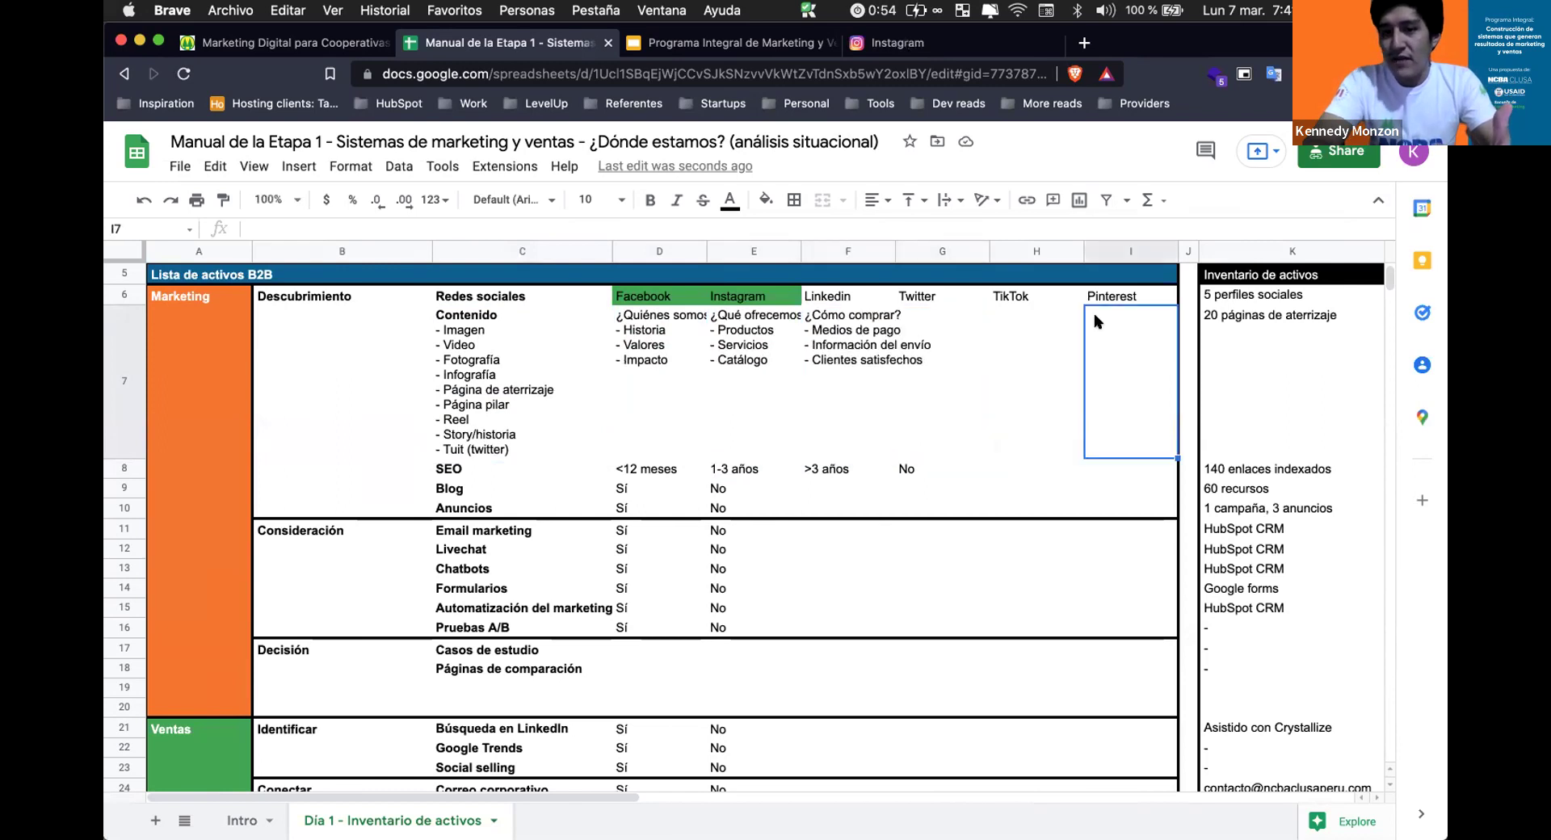
Check row 7 across to the Inventario de activos columns, comparing the content formats in C7 with the questions in D7.
{"action": "scroll", "coordinate": [1096, 321], "scroll_direction": "right", "scroll_amount": 2}
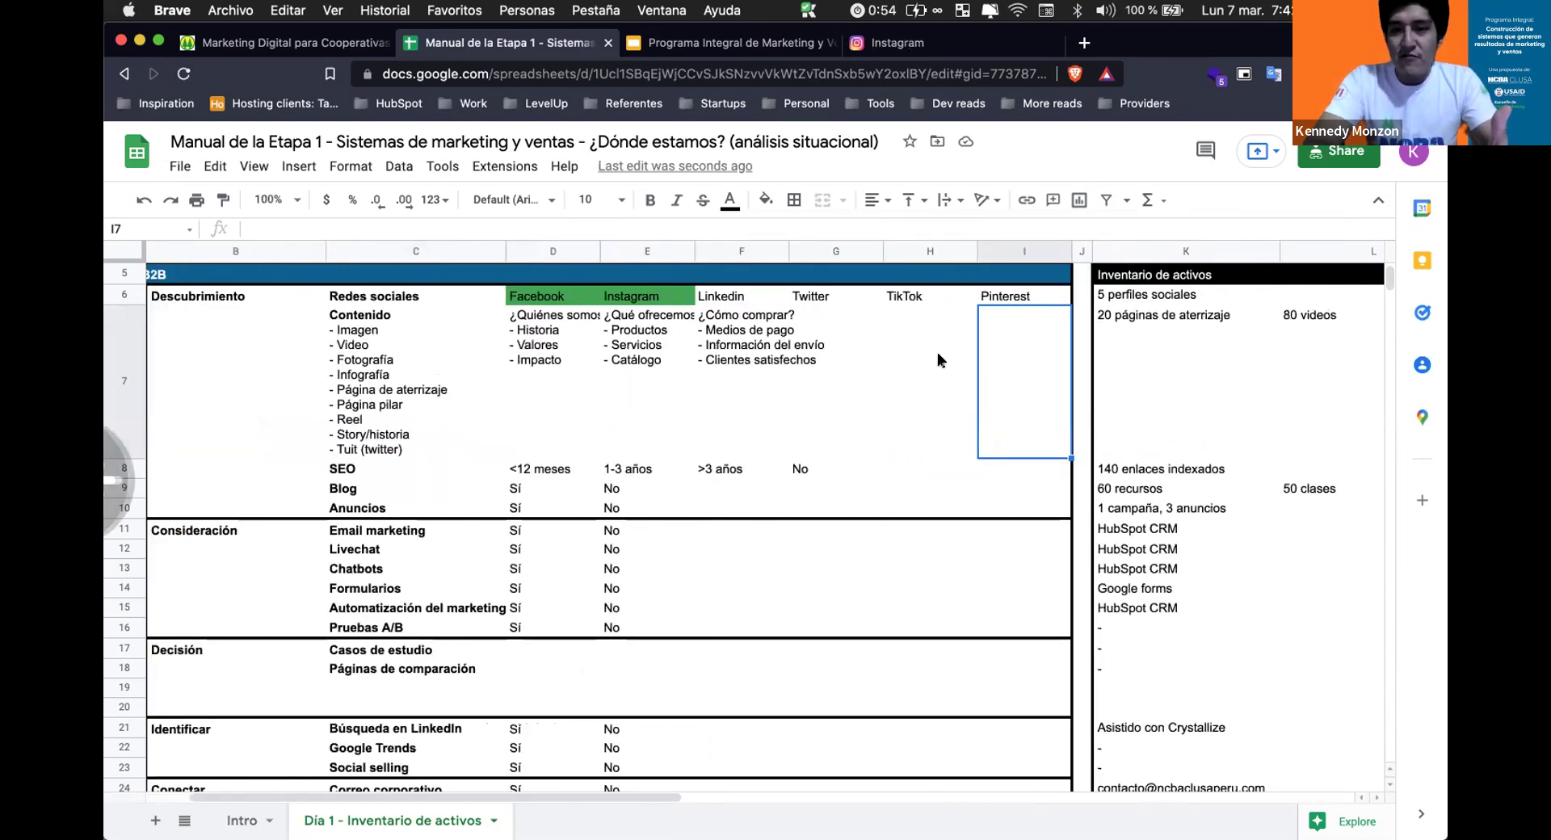
{"action": "scroll", "coordinate": [592, 795], "scroll_direction": "left", "scroll_amount": 2}
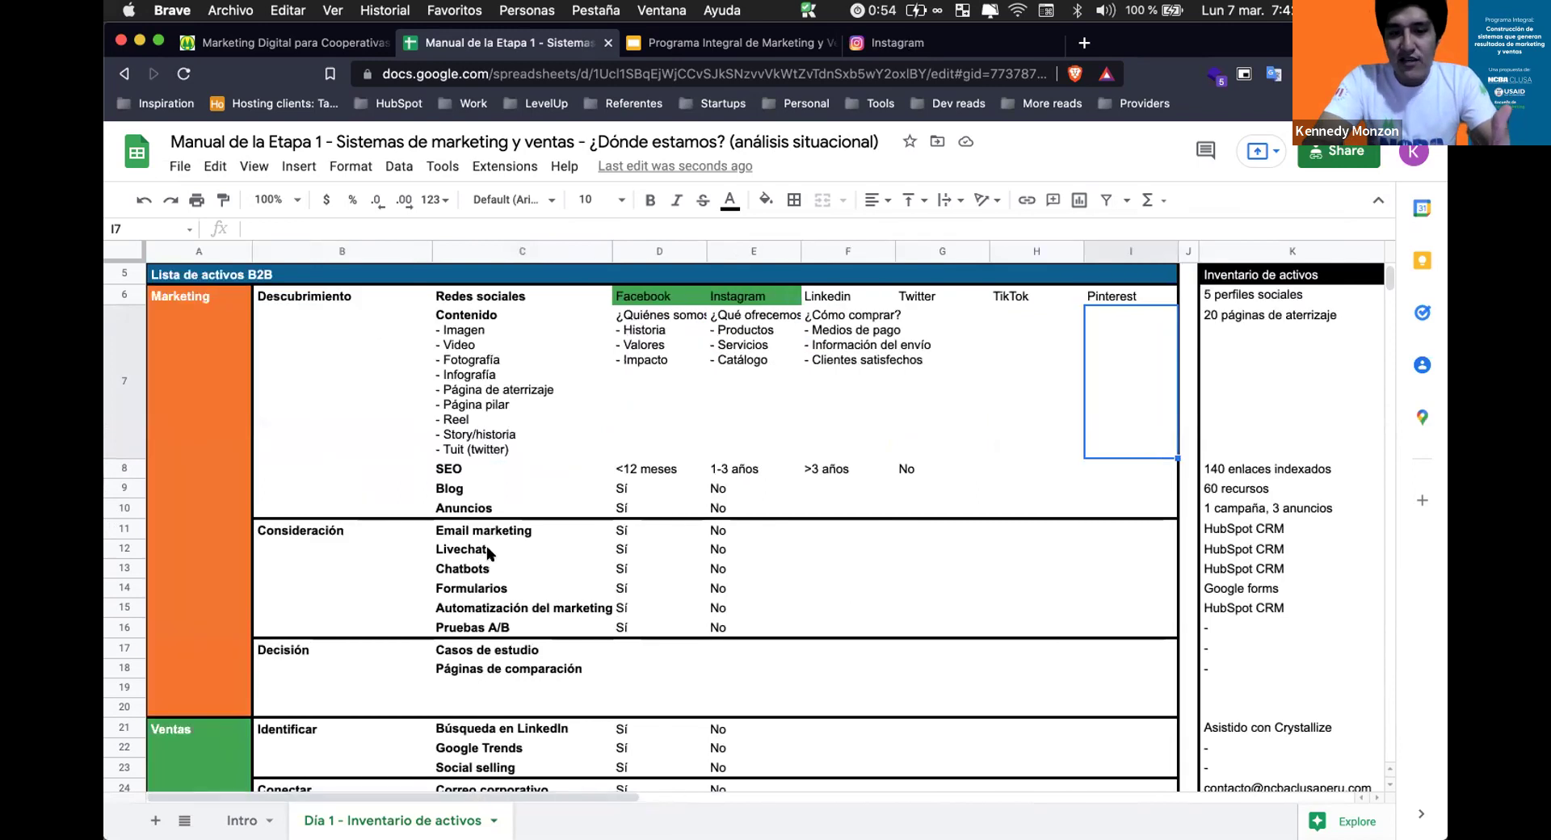
{"action": "left_click", "coordinate": [547, 389]}
{"action": "left_click", "coordinate": [644, 367]}
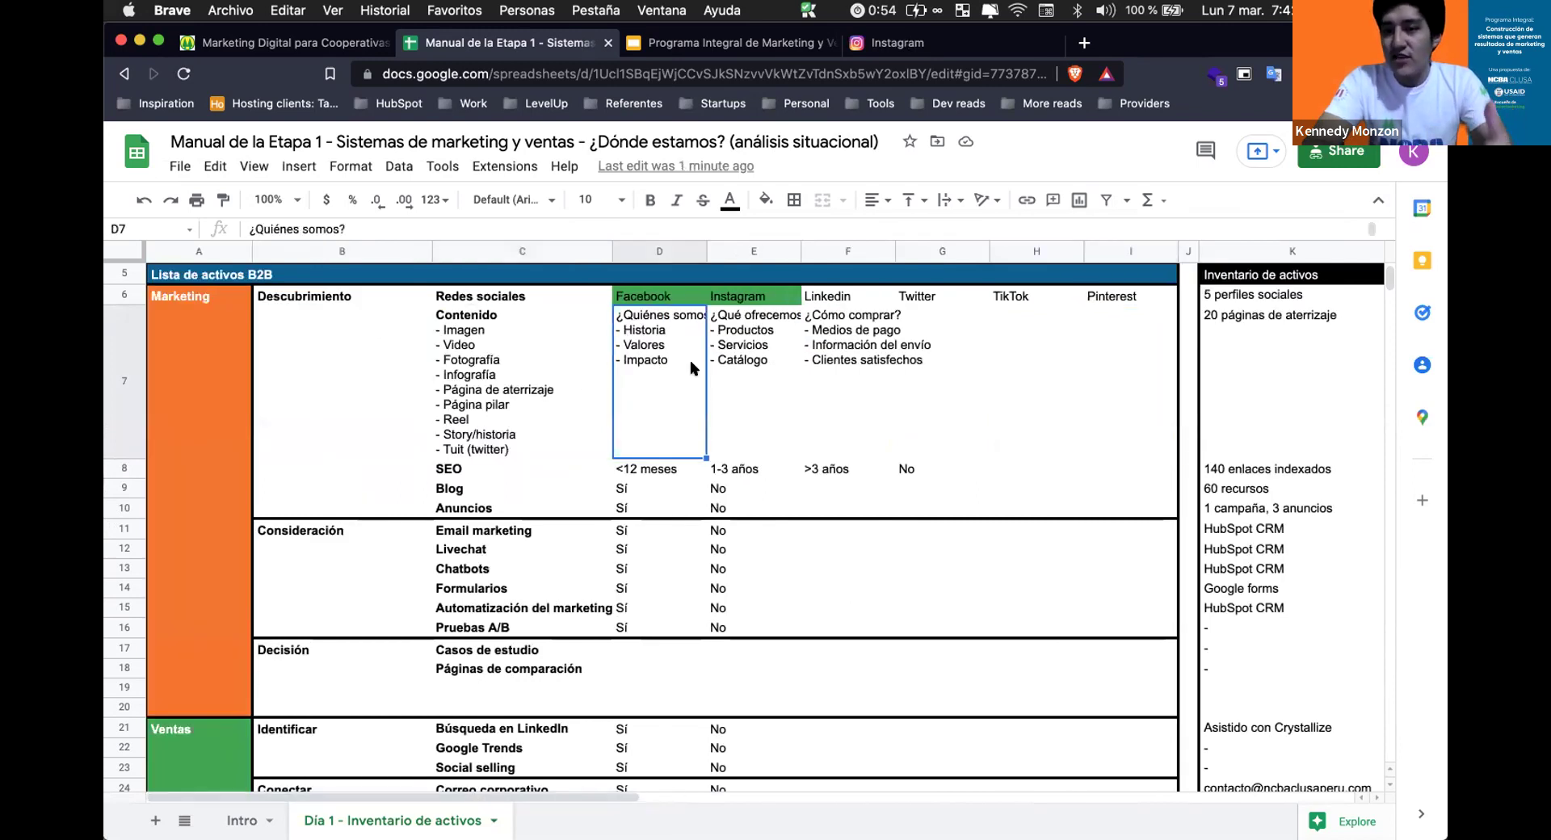
{"action": "left_click", "coordinate": [501, 404]}
Mark No as the SEO answer by filling cell G8 with the custom green.
{"action": "left_click", "coordinate": [454, 473]}
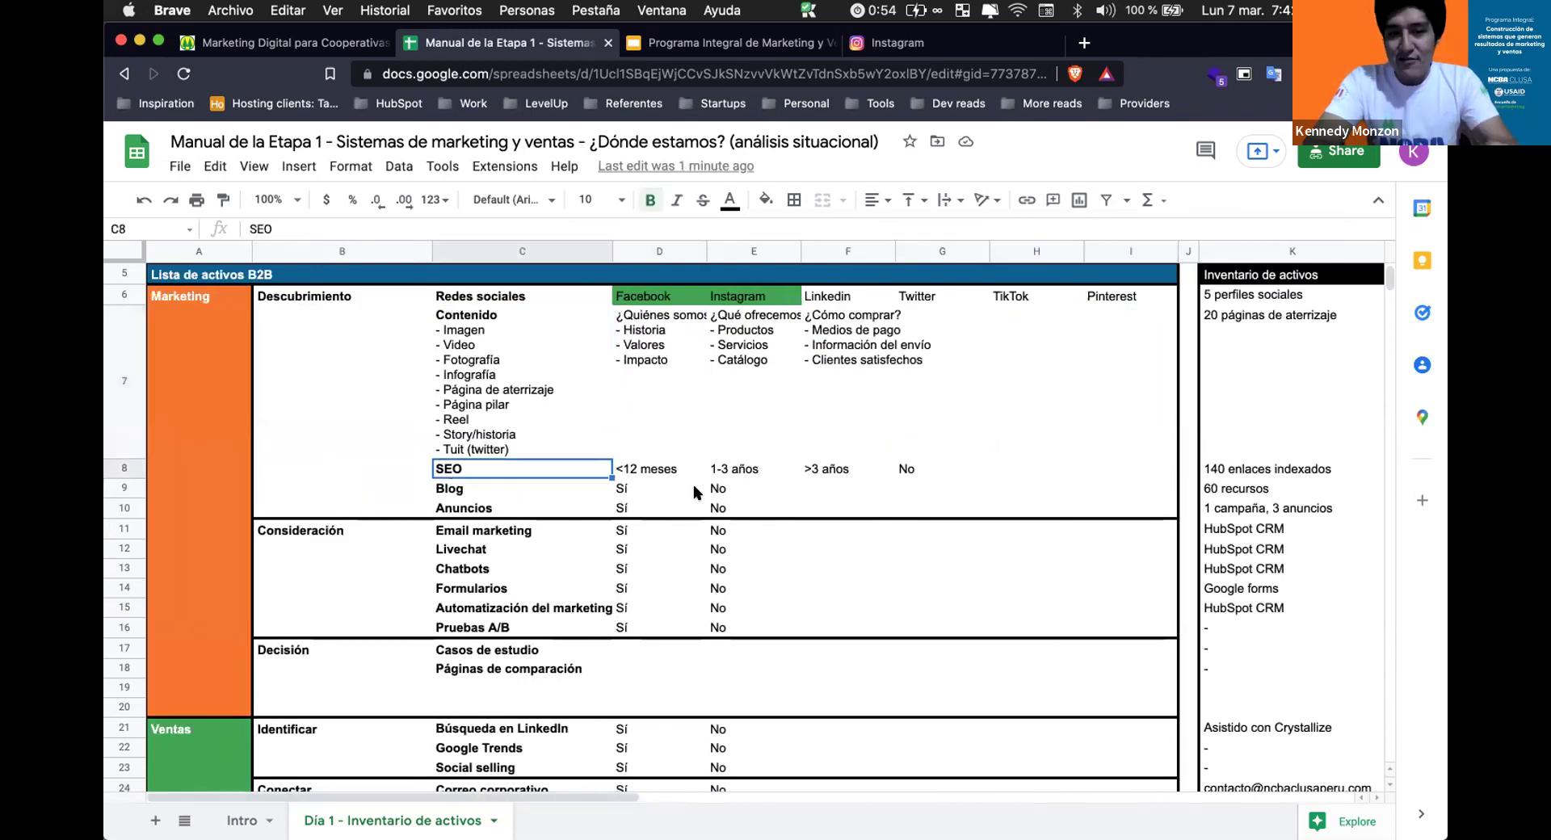
{"action": "left_click", "coordinate": [649, 465]}
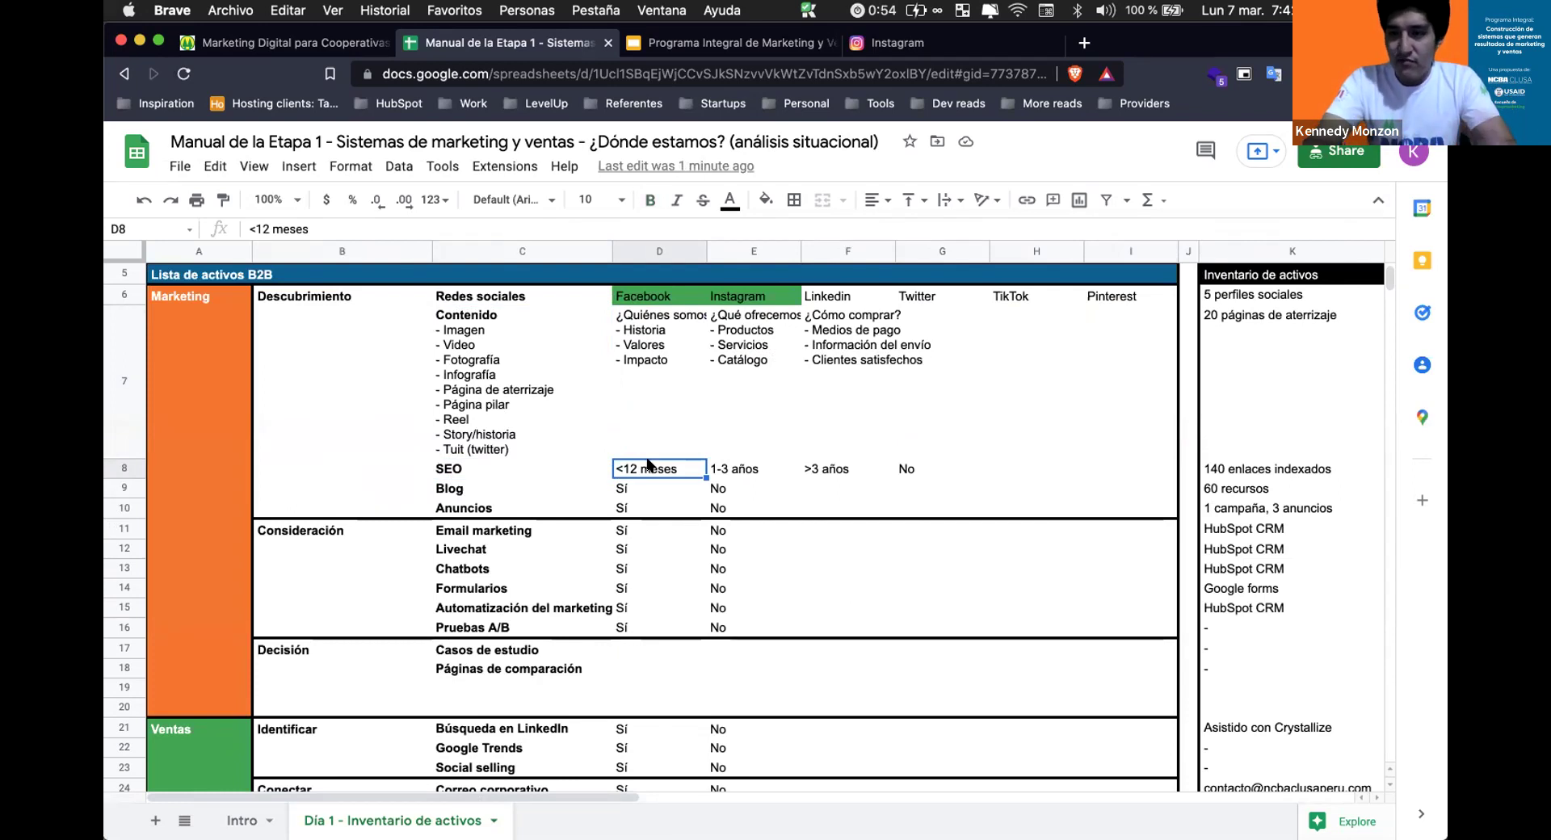
{"action": "left_click", "coordinate": [728, 470]}
{"action": "left_click", "coordinate": [640, 470]}
{"action": "left_click", "coordinate": [888, 469]}
{"action": "left_click", "coordinate": [905, 470]}
{"action": "left_click", "coordinate": [763, 201]}
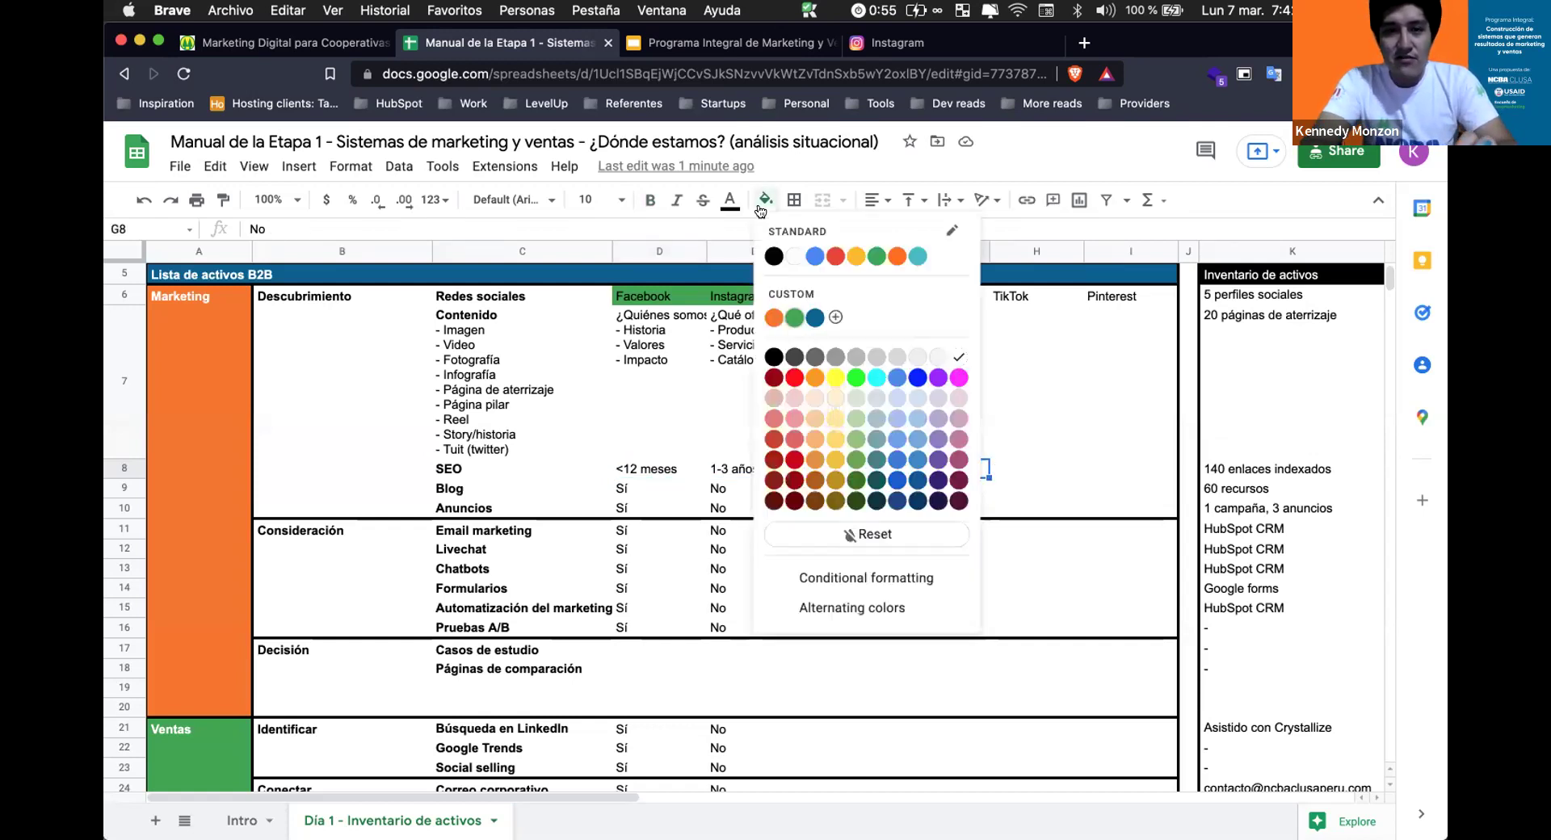
{"action": "left_click", "coordinate": [794, 318]}
{"action": "left_click", "coordinate": [743, 390]}
{"action": "left_click", "coordinate": [638, 491]}
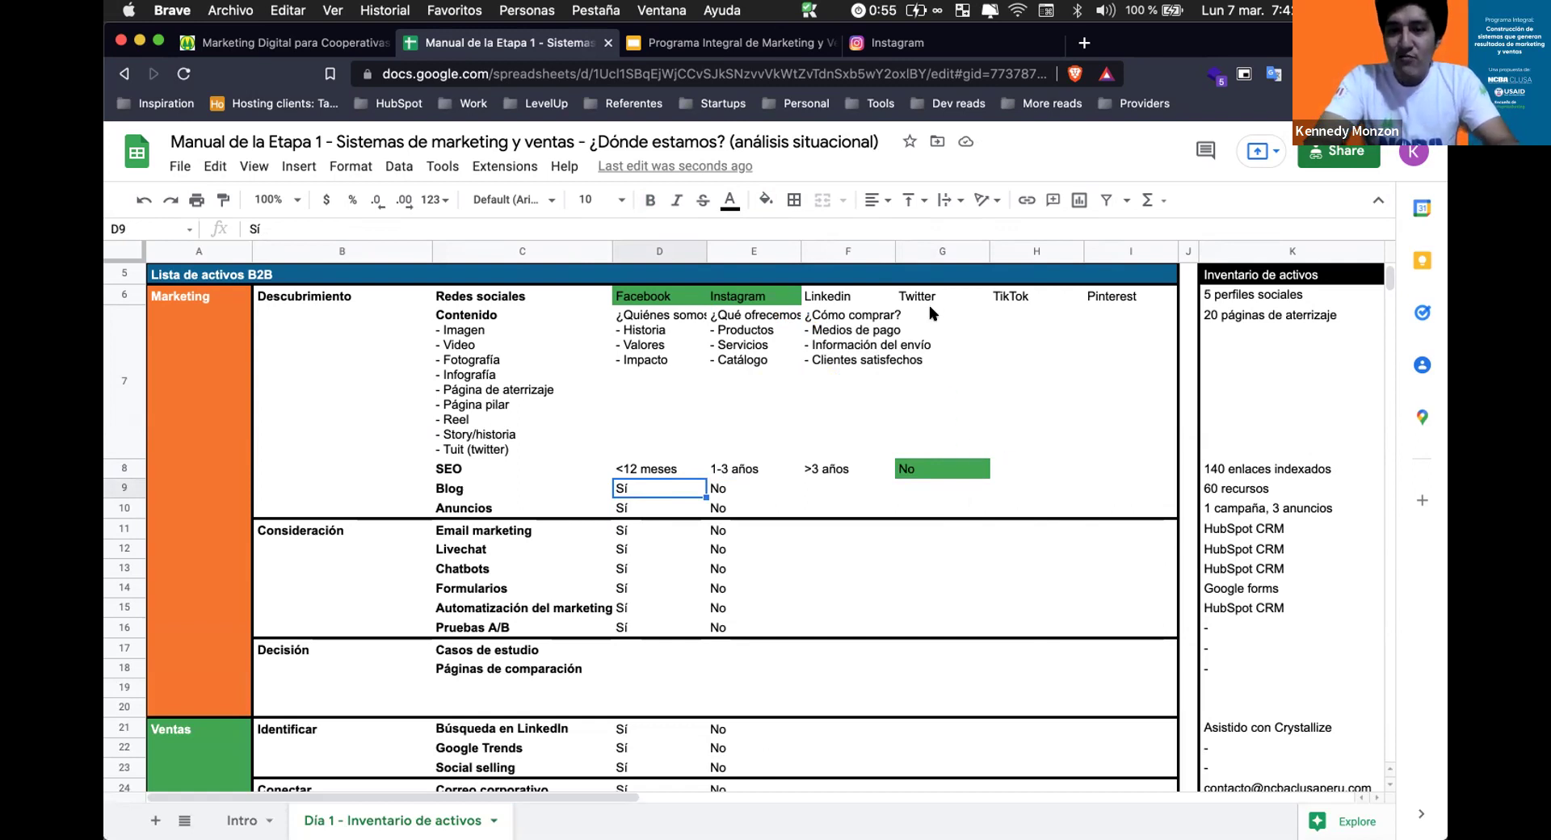
Expand the SEO label in C8 to "SEO (Posicionamiento en motores de búsqueda)".
{"action": "double_click", "coordinate": [478, 466]}
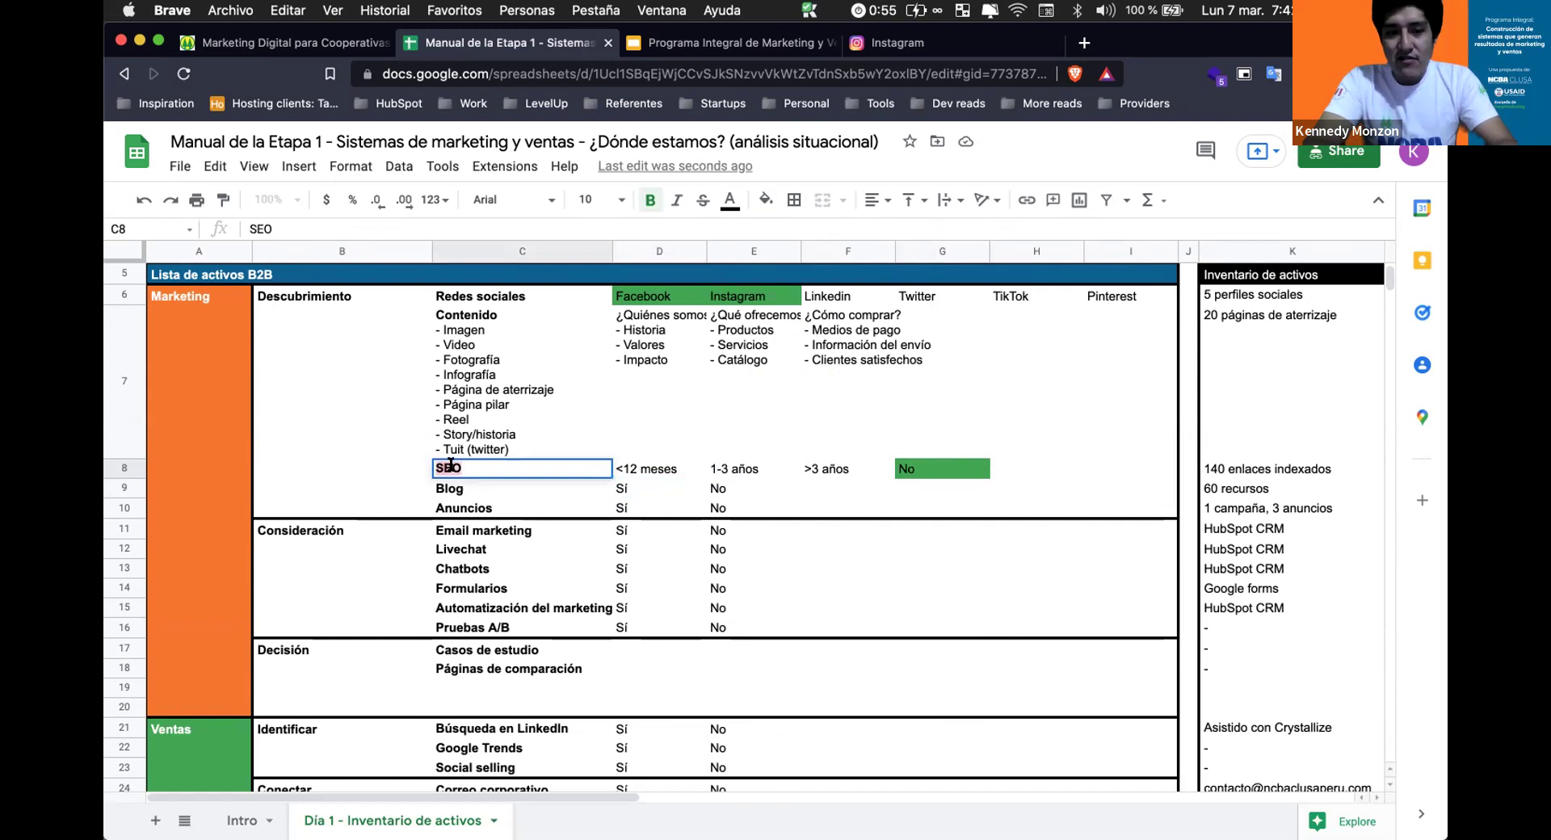
{"action": "type", "text": "(Posicionam"}
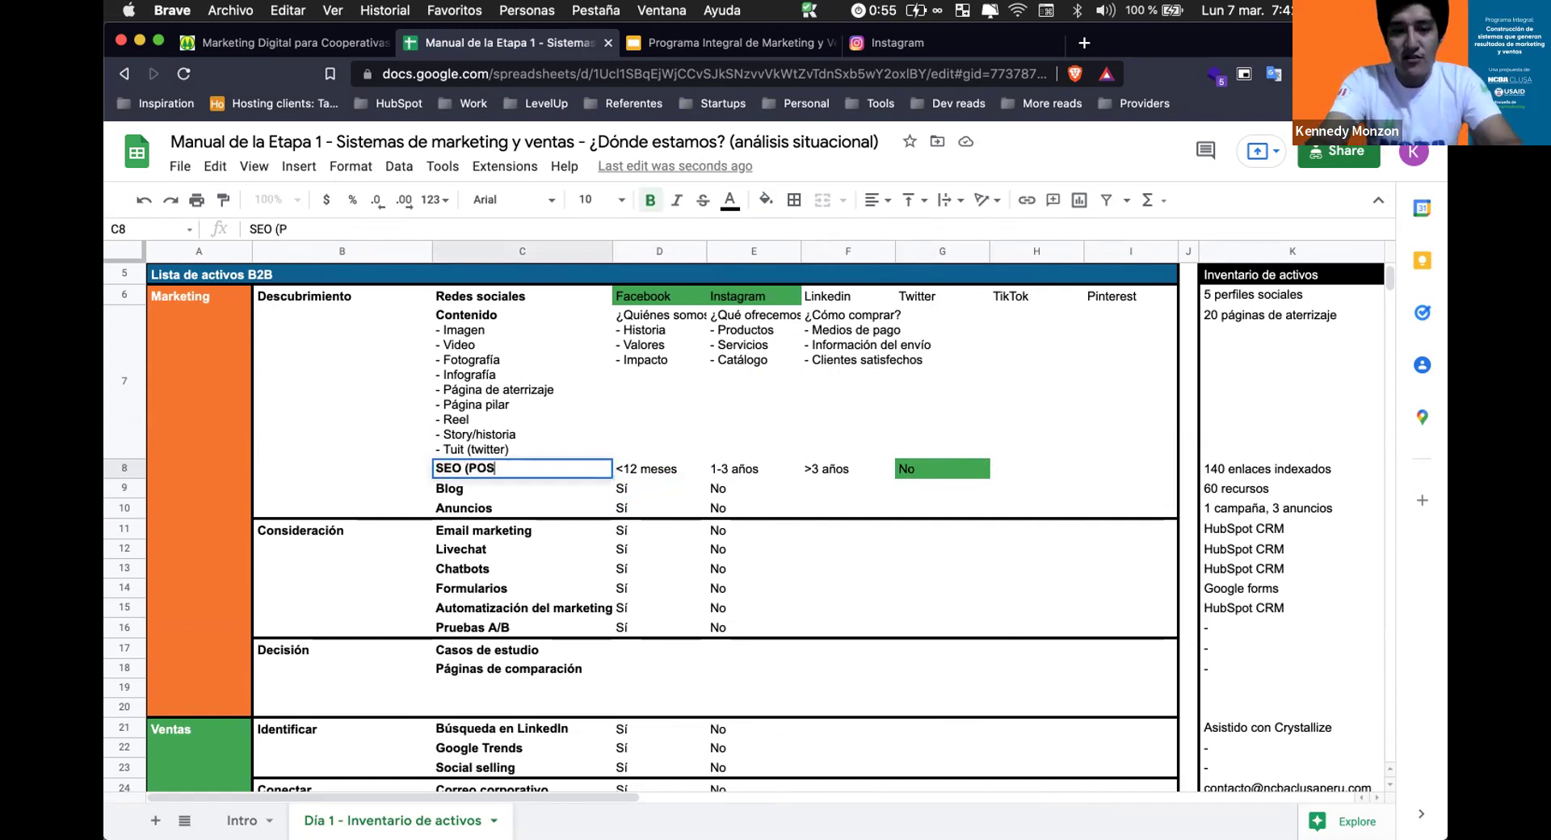
{"action": "type", "text": "iento "}
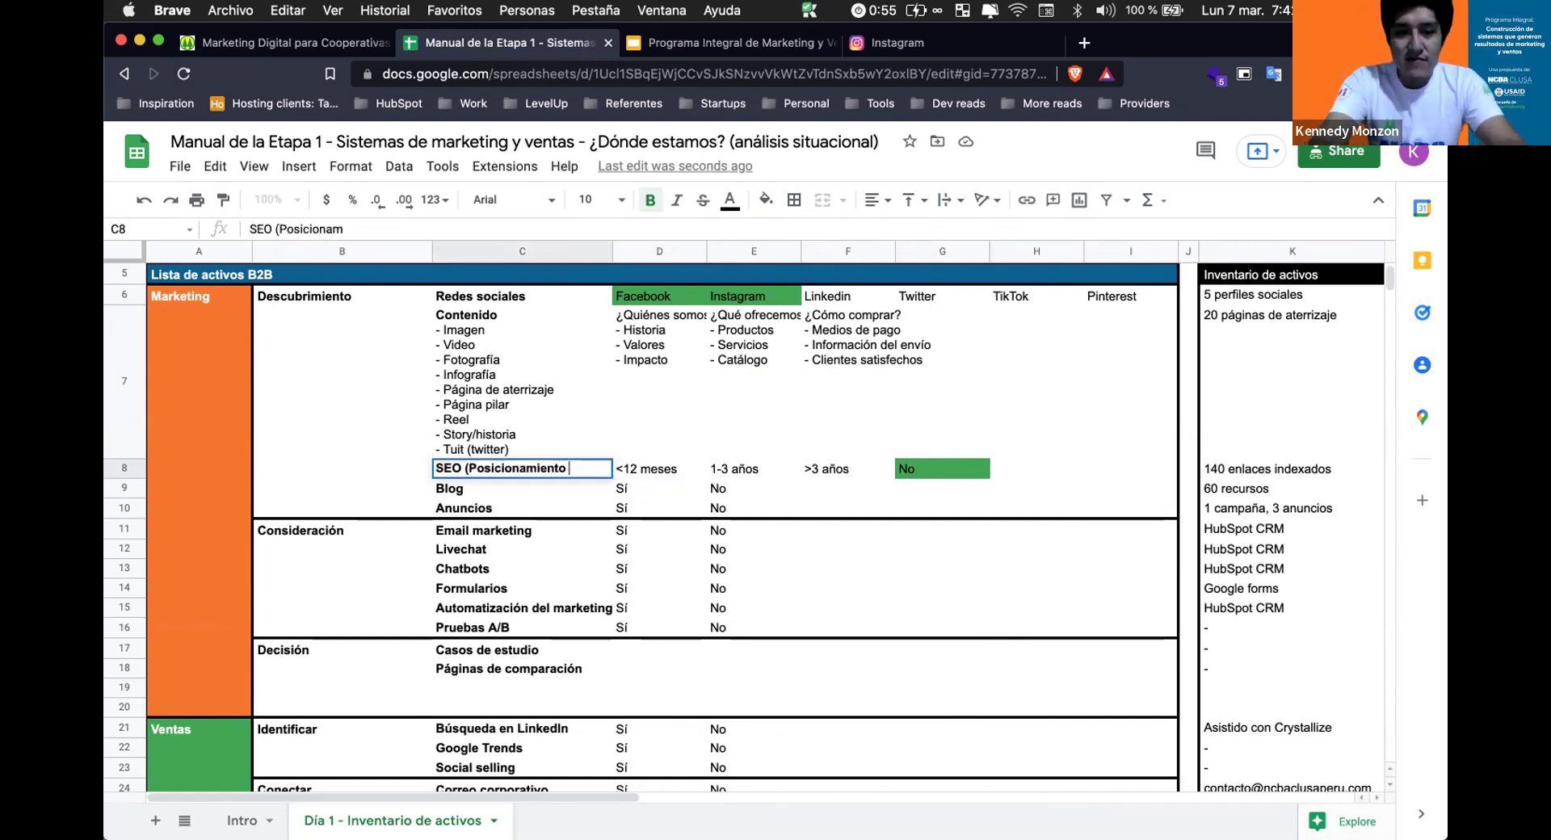
{"action": "type", "text": "en motores de búsqueda"}
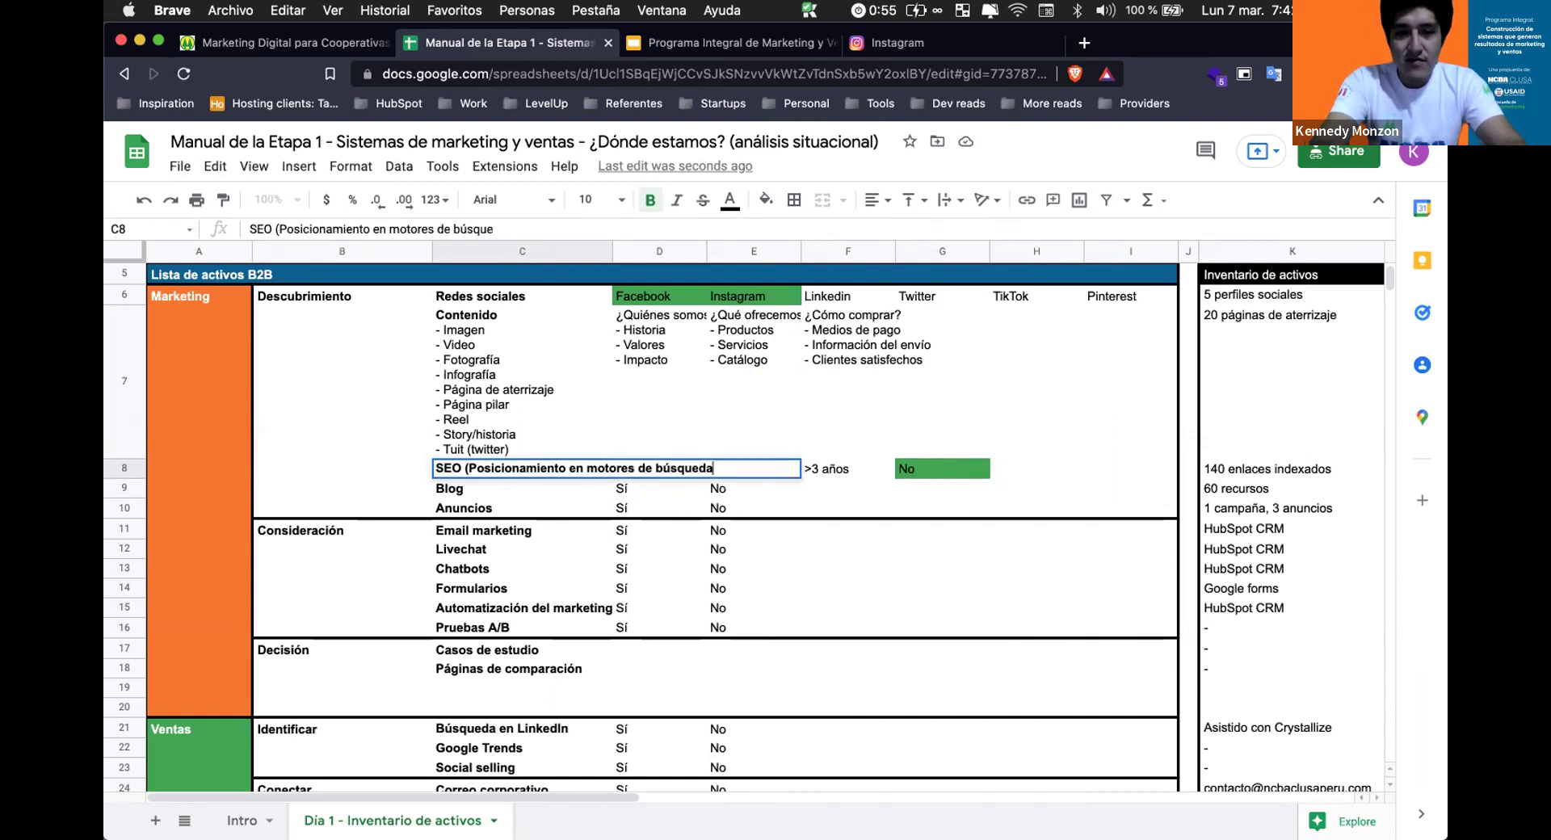
{"action": "key", "text": "Return"}
{"action": "left_click", "coordinate": [523, 468]}
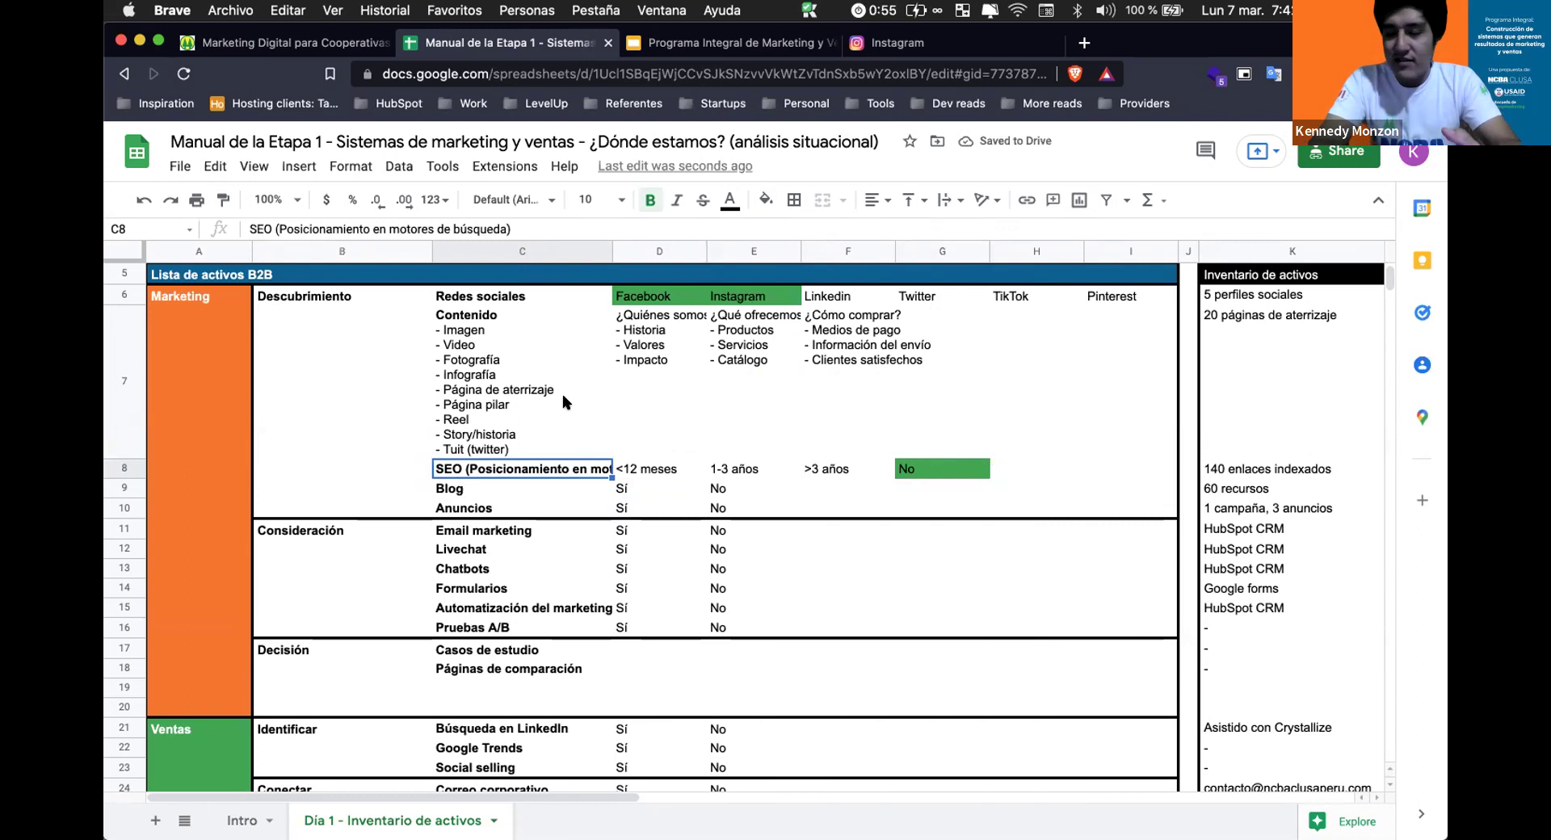
Review the full SEO label in C8 and the answer options in D8 to G8, from <12 meses to No.
{"action": "double_click", "coordinate": [543, 467]}
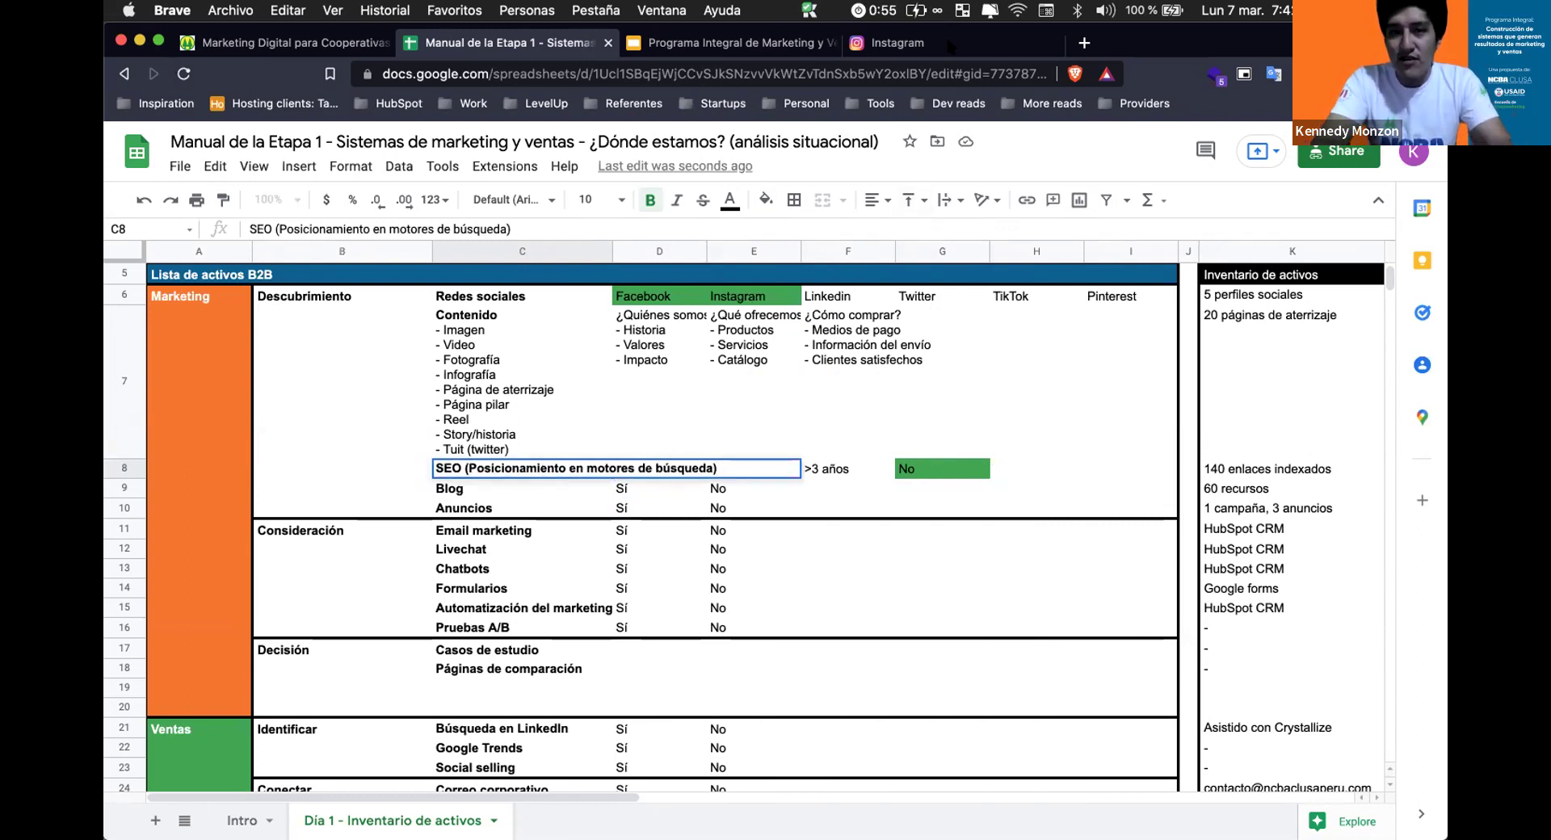
{"action": "left_click", "coordinate": [796, 441]}
{"action": "left_click", "coordinate": [817, 456]}
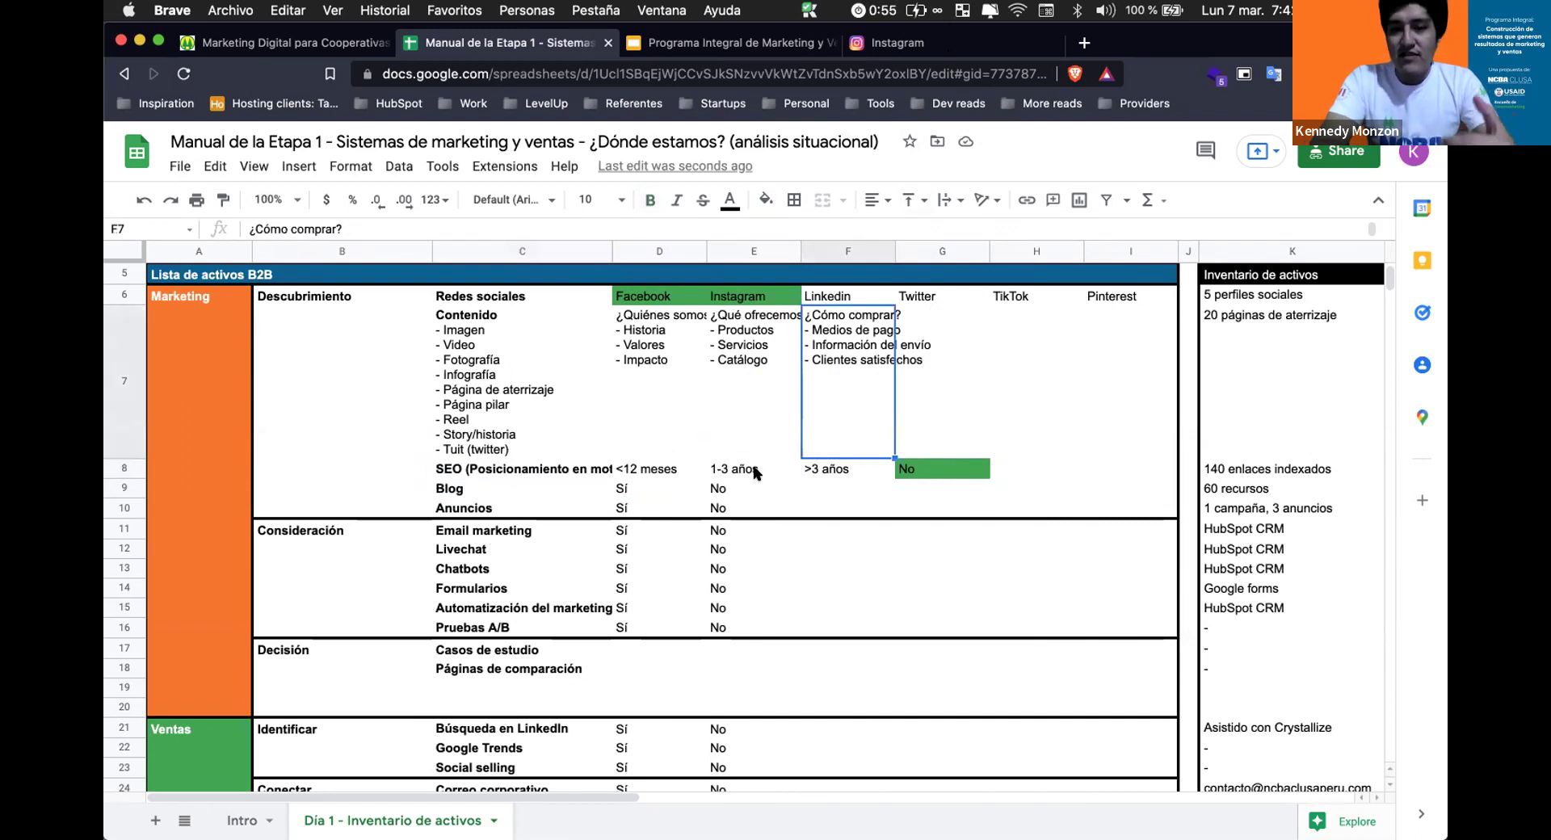
{"action": "left_click", "coordinate": [756, 475]}
{"action": "left_click", "coordinate": [646, 473]}
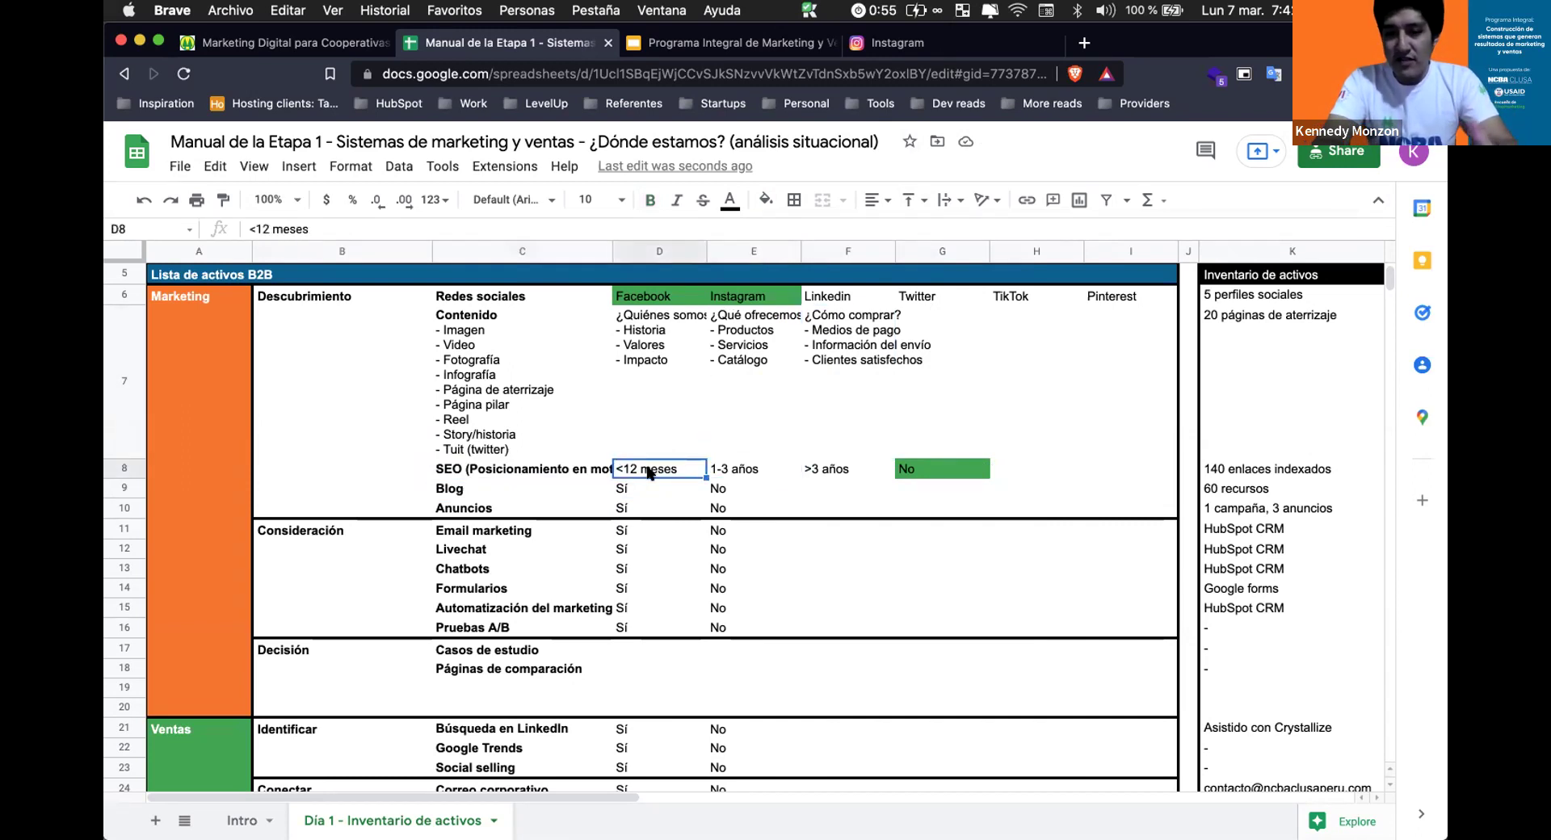
{"action": "left_click", "coordinate": [715, 470]}
{"action": "left_click", "coordinate": [832, 471]}
{"action": "left_click", "coordinate": [897, 468]}
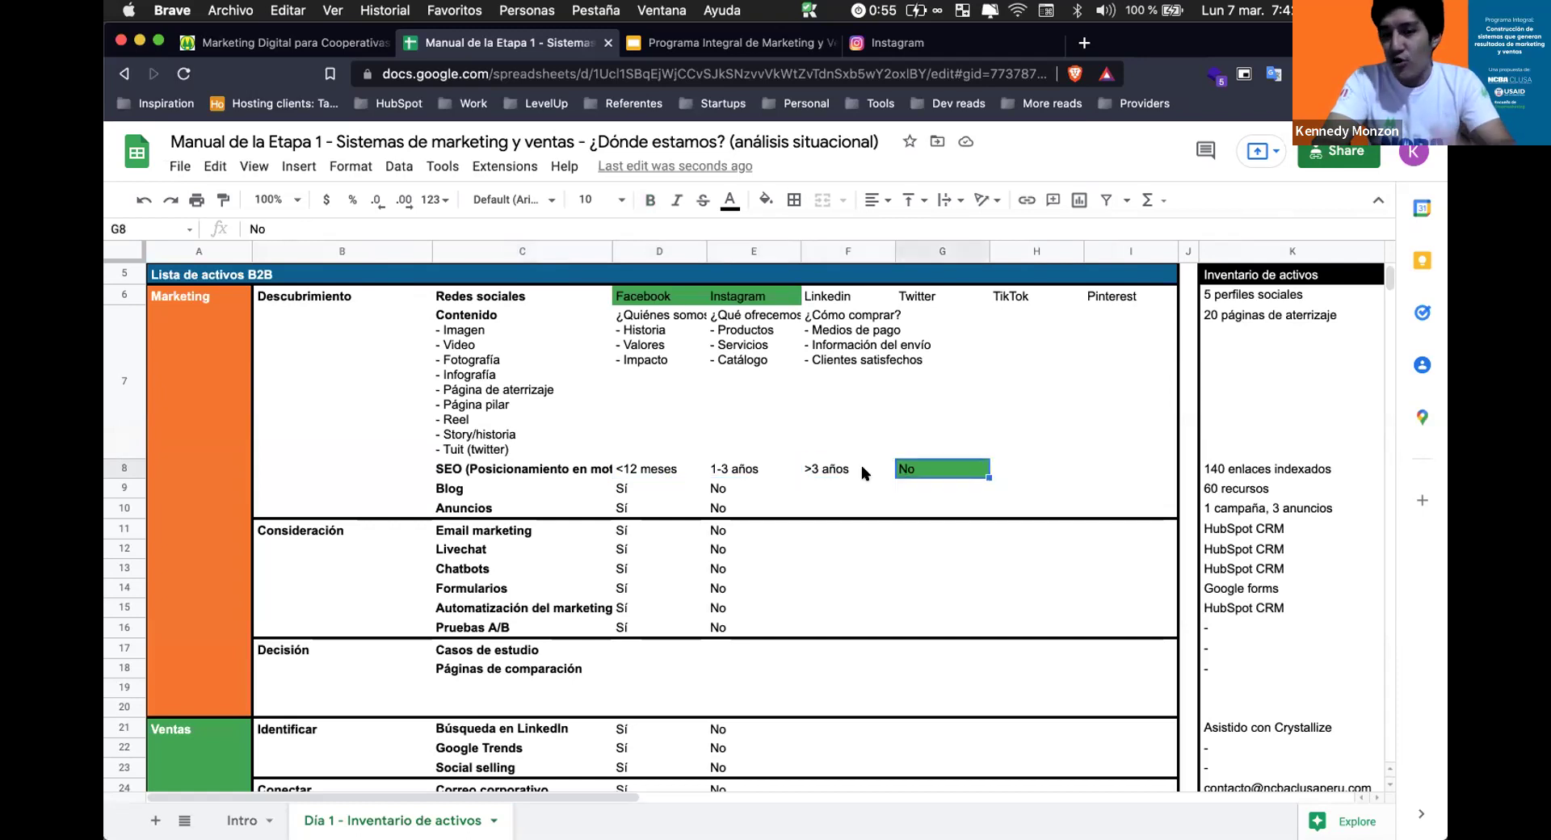
Load the NCBA CLUSA Perú website in a new browser tab and return to the inventory sheet with the Blog answer D9 selected.
{"action": "left_click", "coordinate": [636, 486]}
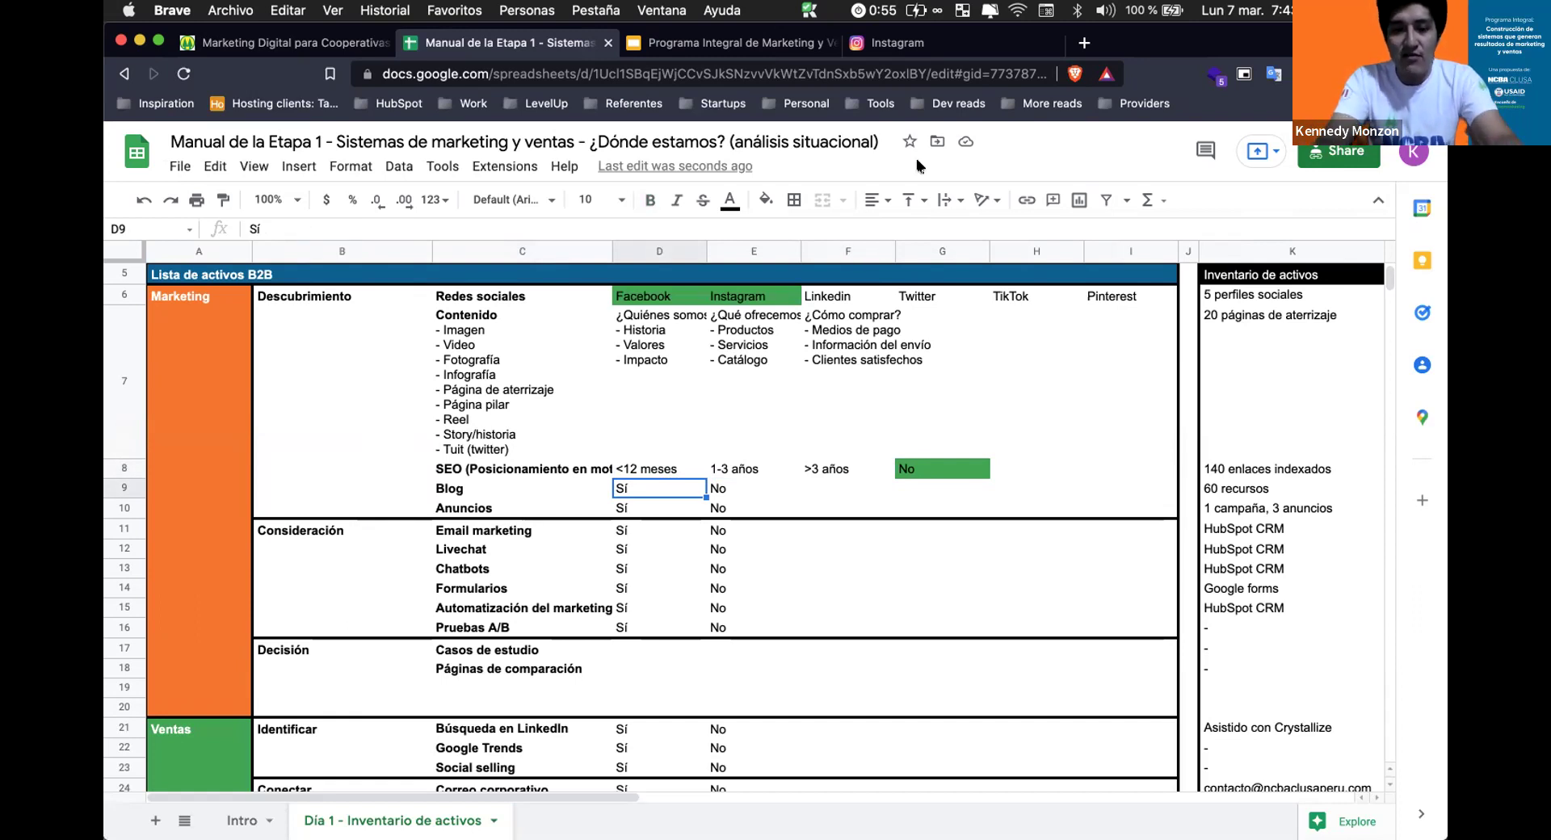
{"action": "key", "text": "super+t"}
{"action": "type", "text": "ncba"}
{"action": "key", "text": "Return"}
{"action": "key", "text": "super+2"}
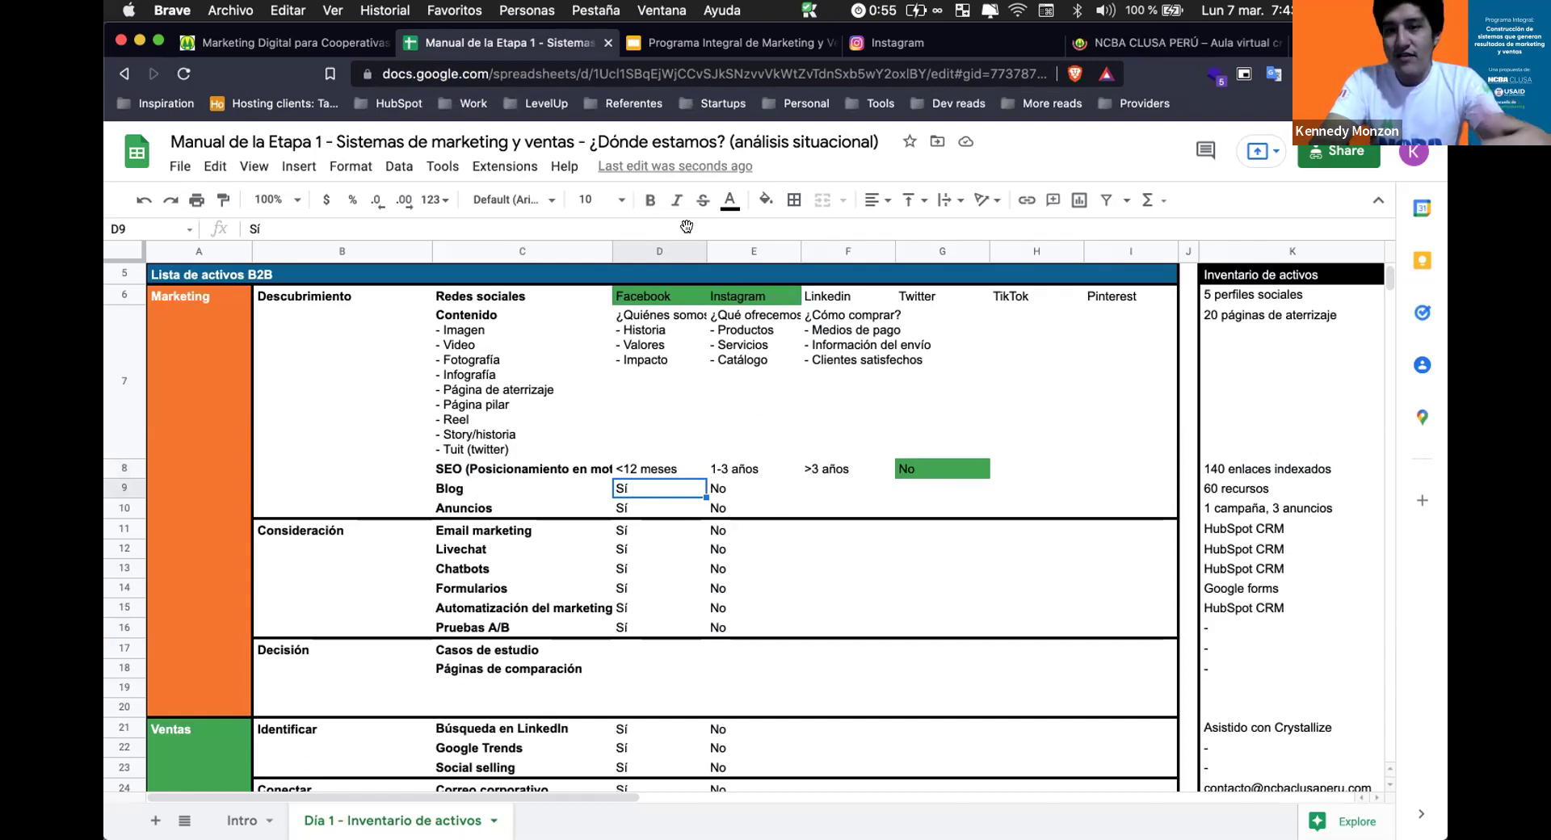
Mark Sí as the Blog answer by filling cell D9 with the custom green.
{"action": "left_click", "coordinate": [764, 198]}
{"action": "left_click", "coordinate": [764, 199]}
{"action": "left_click", "coordinate": [767, 203]}
{"action": "left_click", "coordinate": [794, 316]}
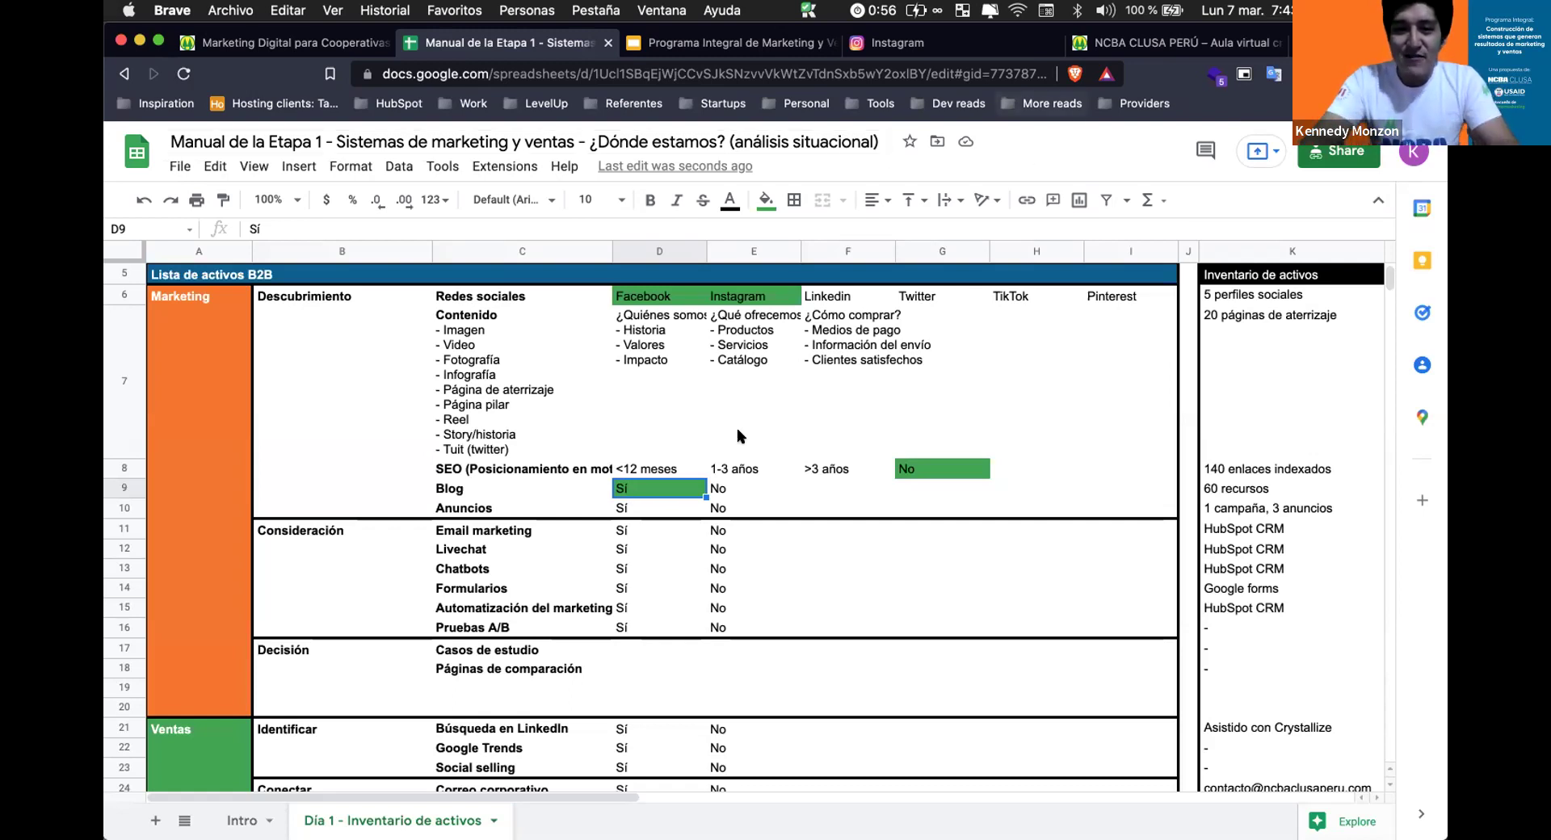
{"action": "left_click", "coordinate": [654, 506]}
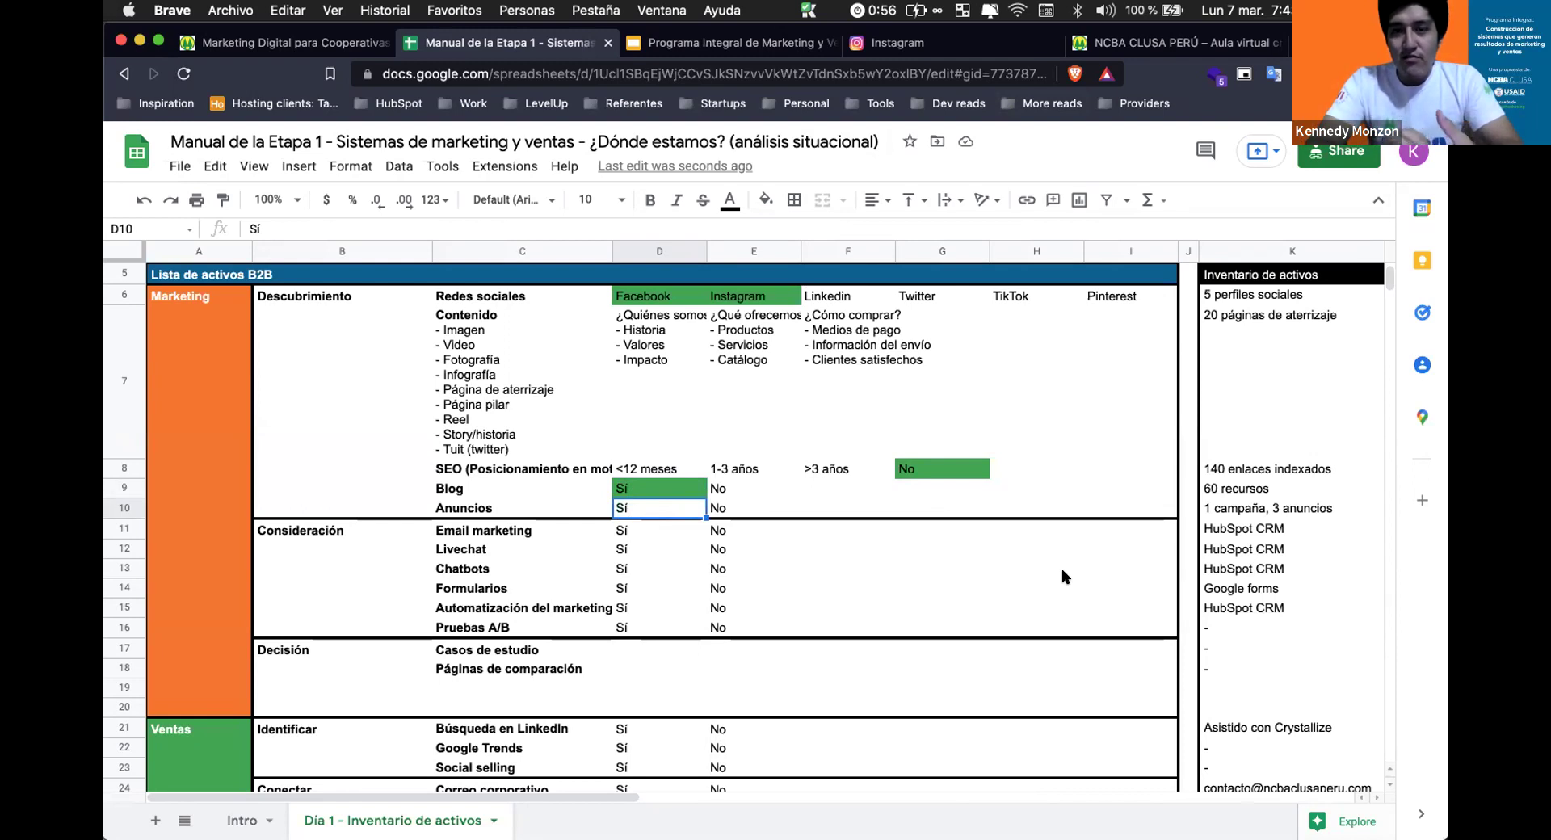
Switch to the NCBA CLUSA Perú website and look over its home page.
{"action": "left_click", "coordinate": [1163, 42]}
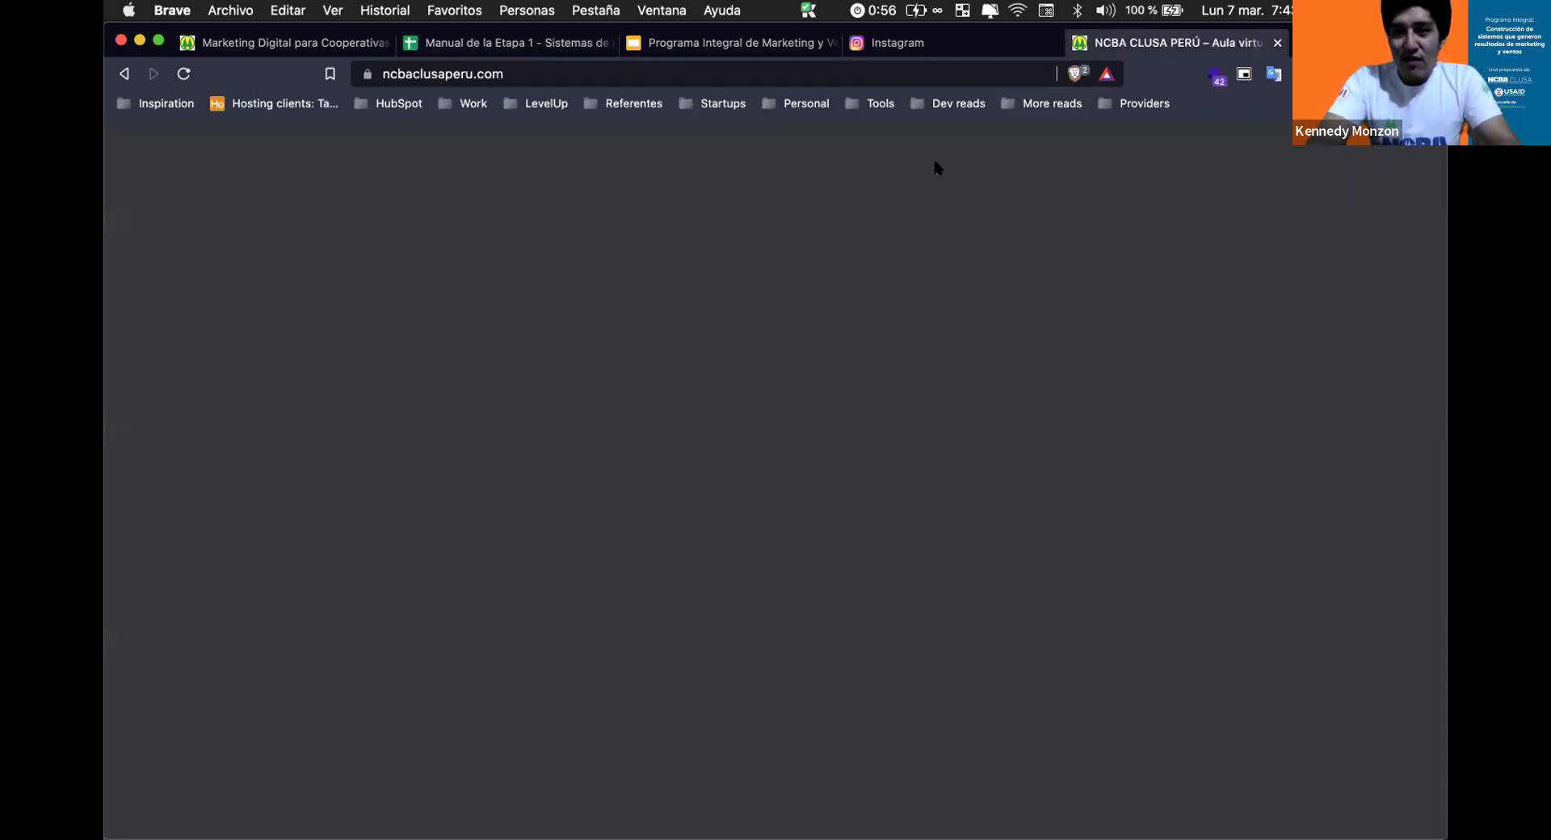
{"action": "scroll", "coordinate": [581, 442], "scroll_direction": "up", "scroll_amount": 2}
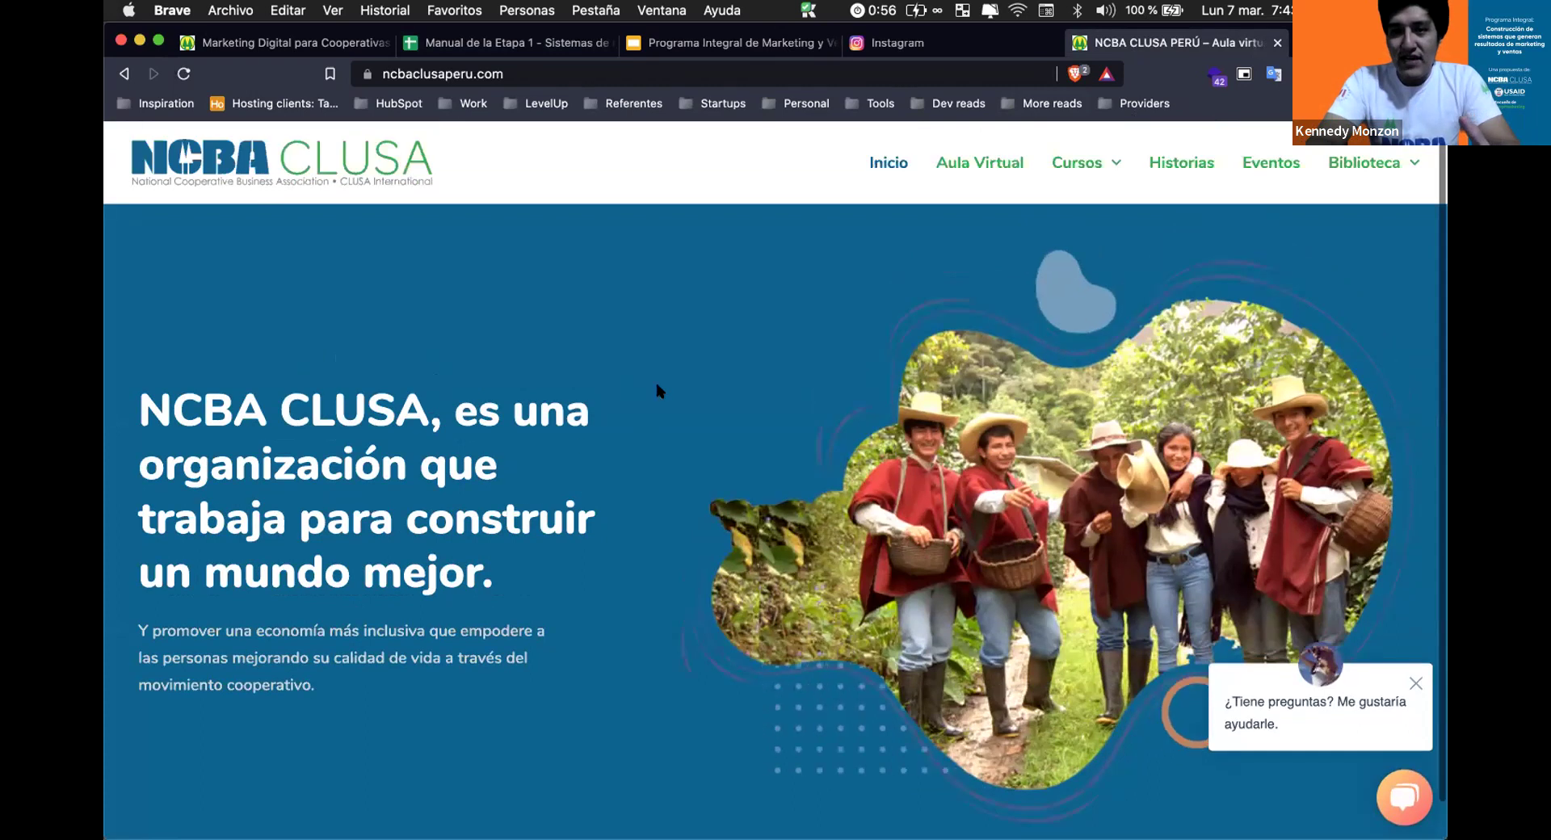
{"action": "scroll", "coordinate": [671, 339], "scroll_direction": "down", "scroll_amount": 2}
{"action": "scroll", "coordinate": [676, 342], "scroll_direction": "up", "scroll_amount": 2}
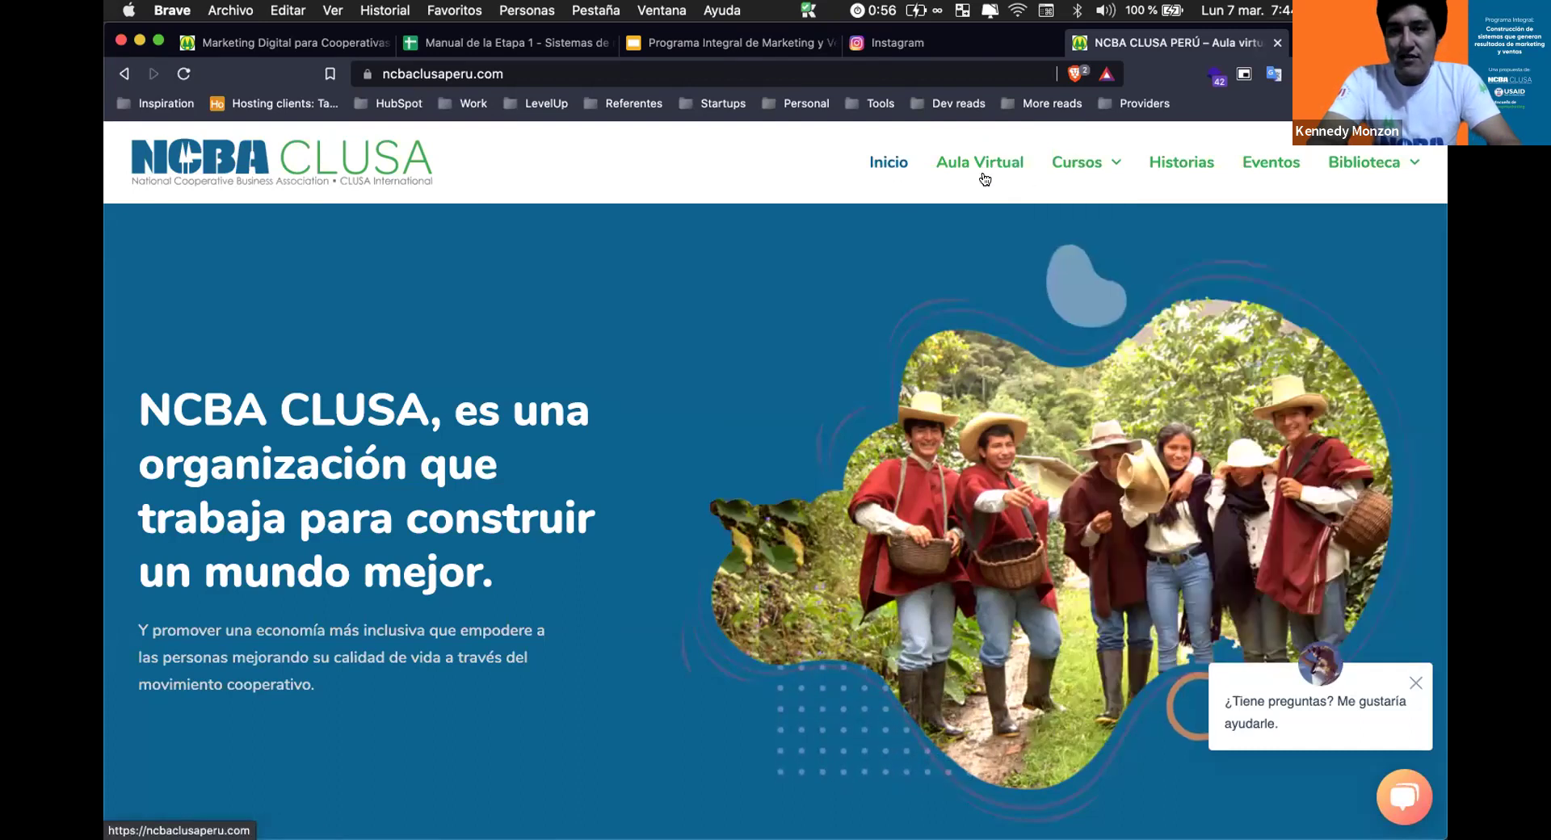
Open the Sistemas de Marketing y Ventas page from the website's list of courses.
{"action": "mouse_move", "coordinate": [1097, 171]}
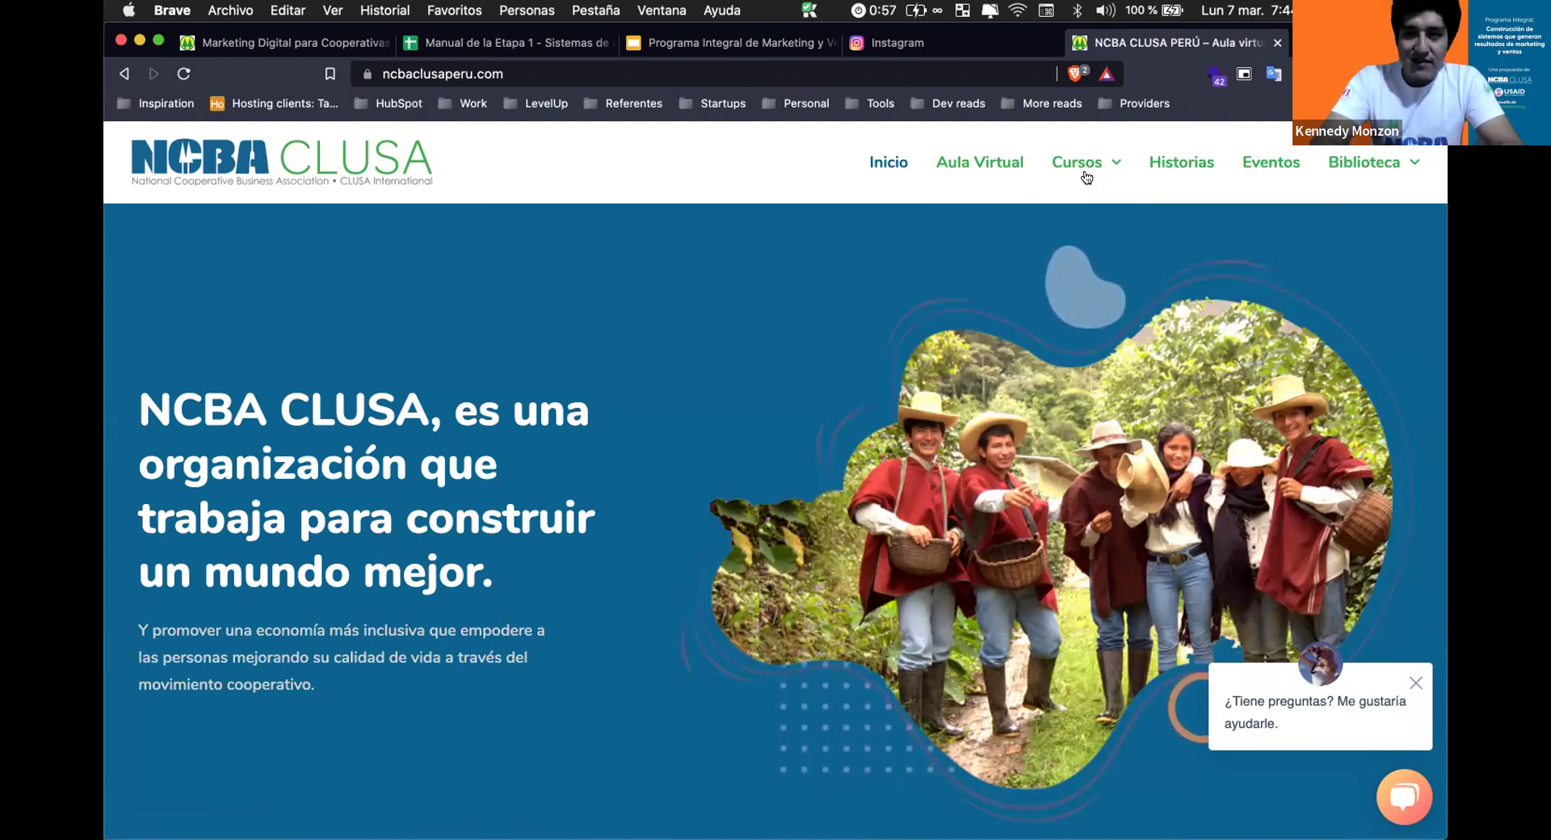
{"action": "scroll", "coordinate": [1096, 278], "scroll_direction": "down", "scroll_amount": 1}
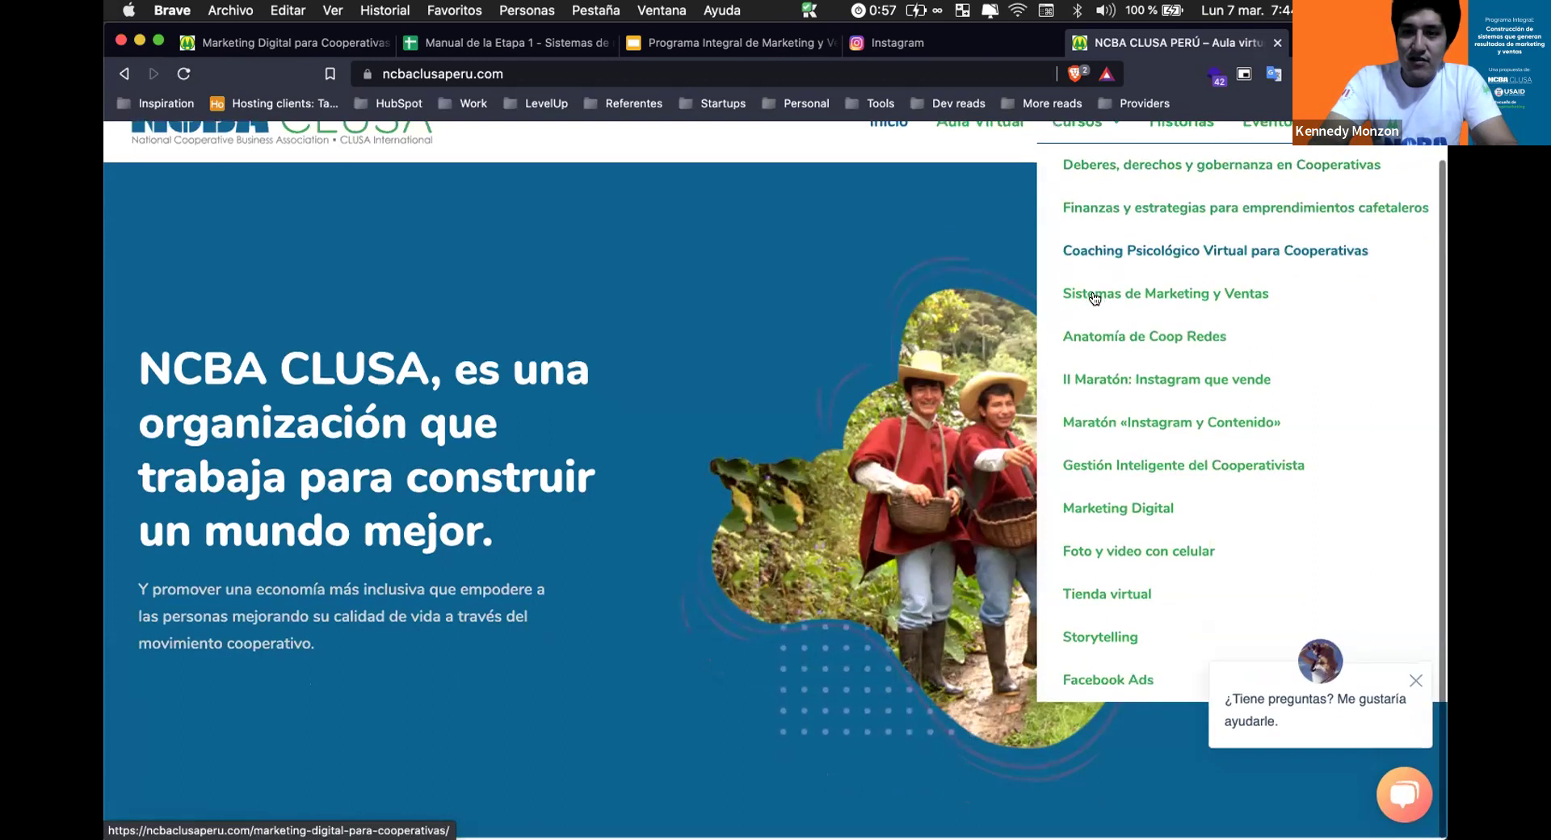
{"action": "left_click", "coordinate": [1091, 295]}
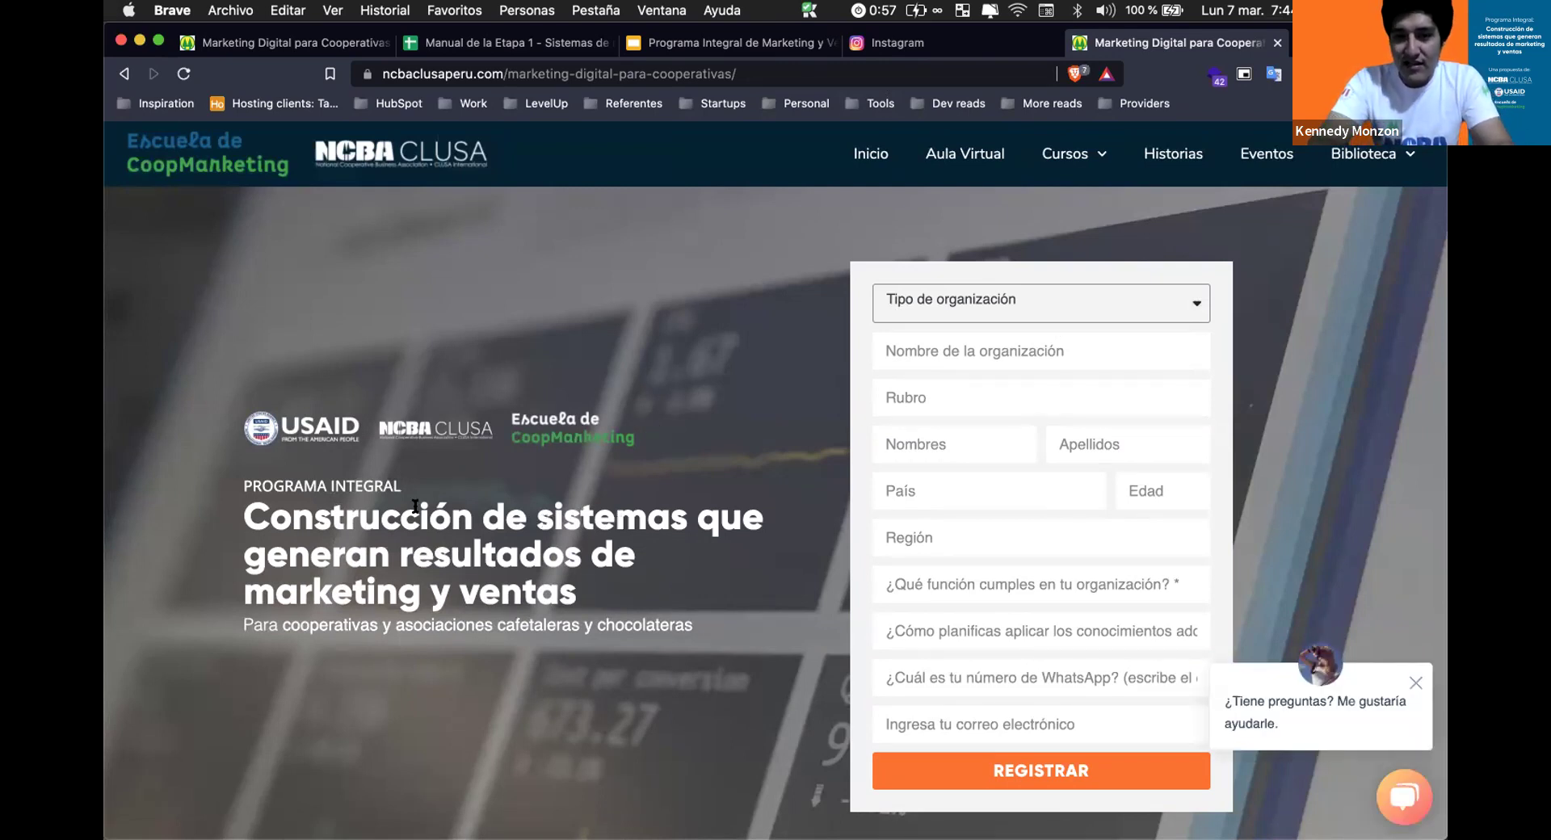
Look through the course landing page and open its INSCRÍBETE AHORA sign-up link in a new tab.
{"action": "scroll", "coordinate": [517, 506], "scroll_direction": "down", "scroll_amount": 3}
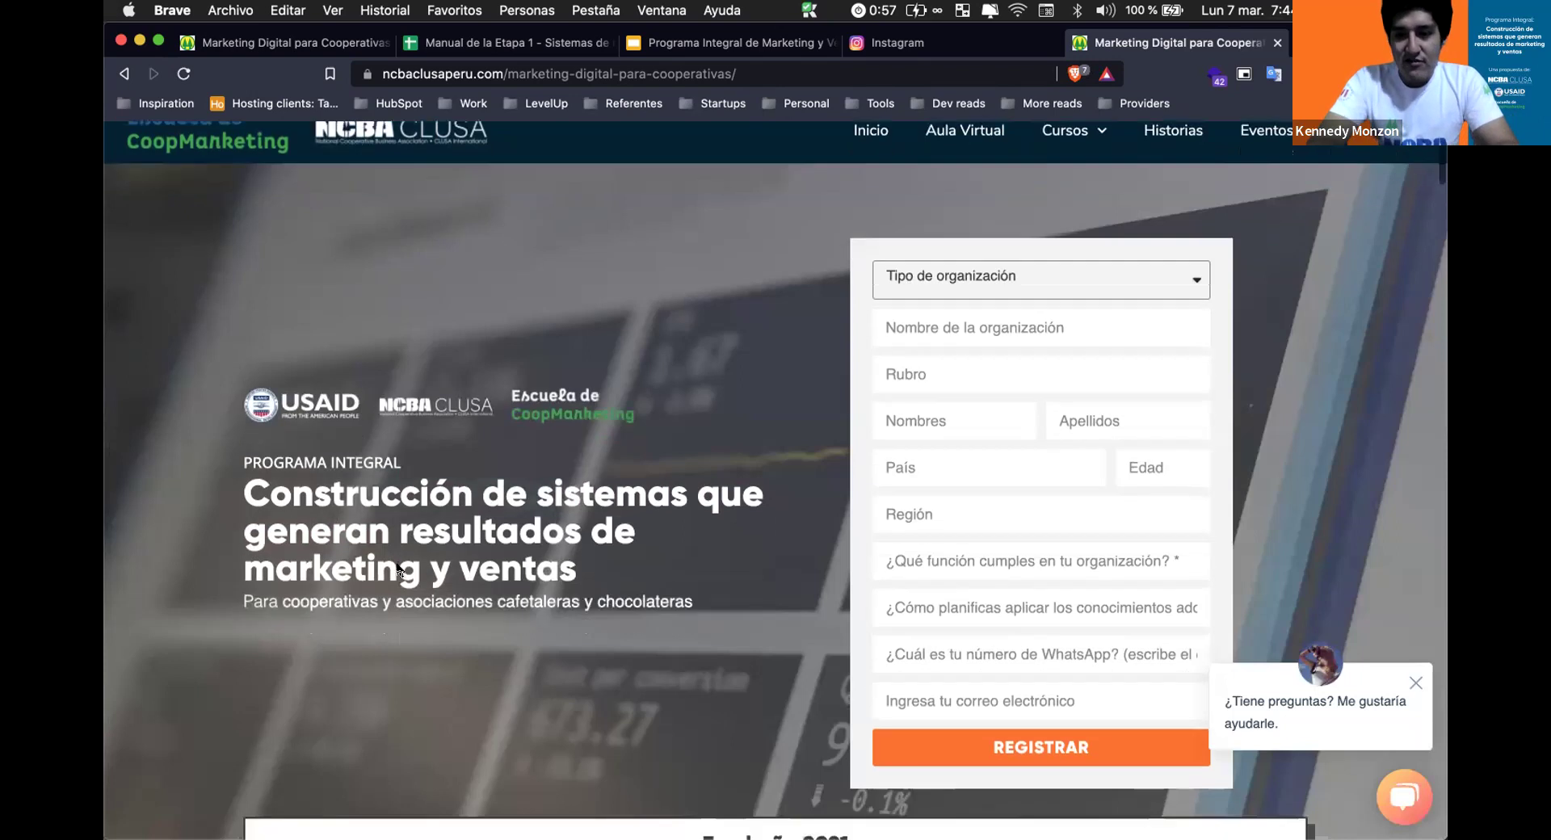
{"action": "scroll", "coordinate": [519, 509], "scroll_direction": "up", "scroll_amount": 2}
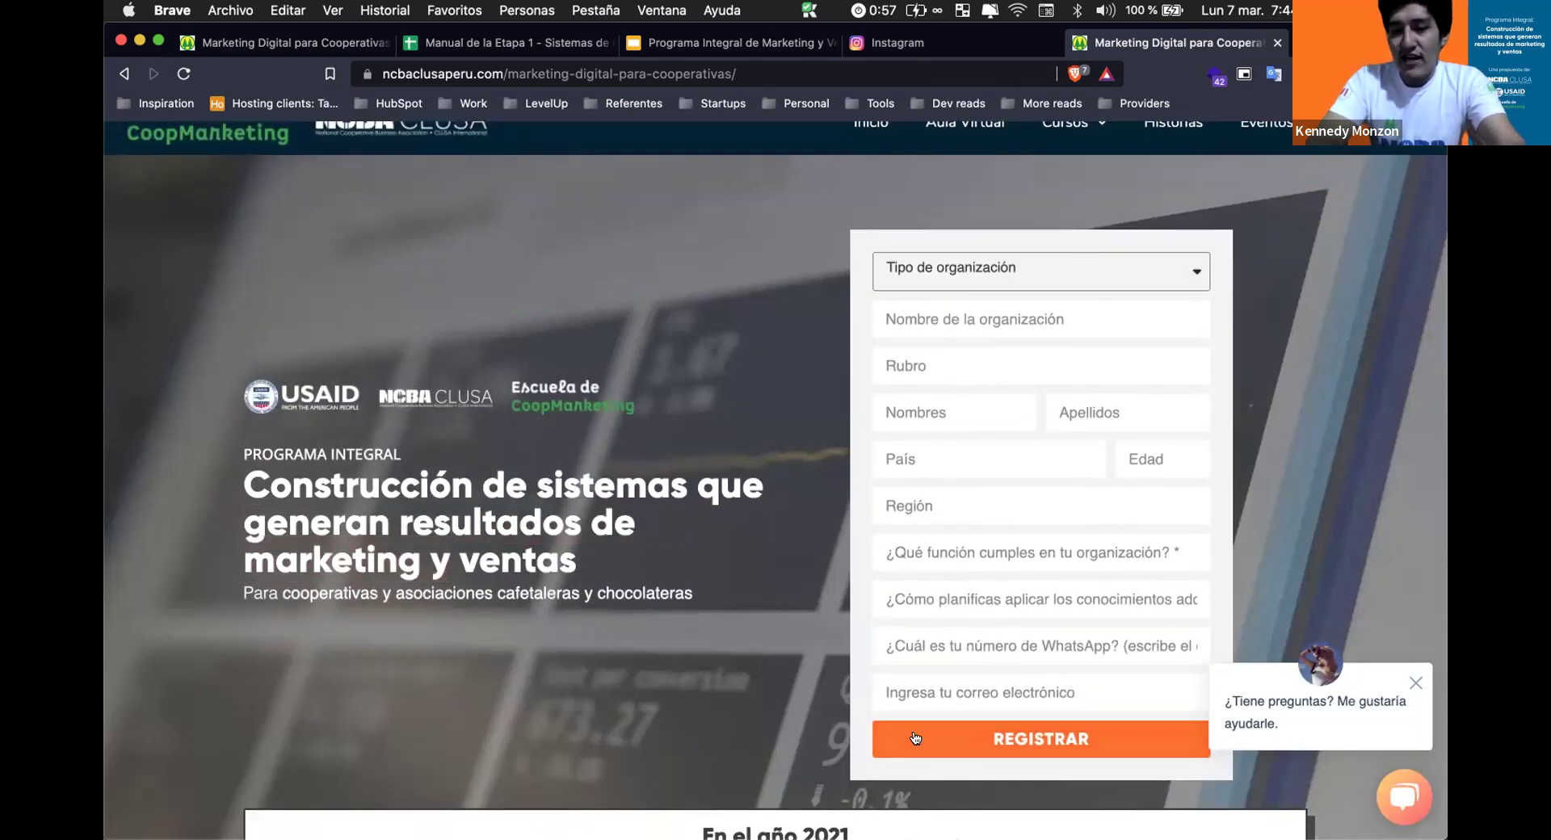
{"action": "scroll", "coordinate": [723, 636], "scroll_direction": "down", "scroll_amount": 6}
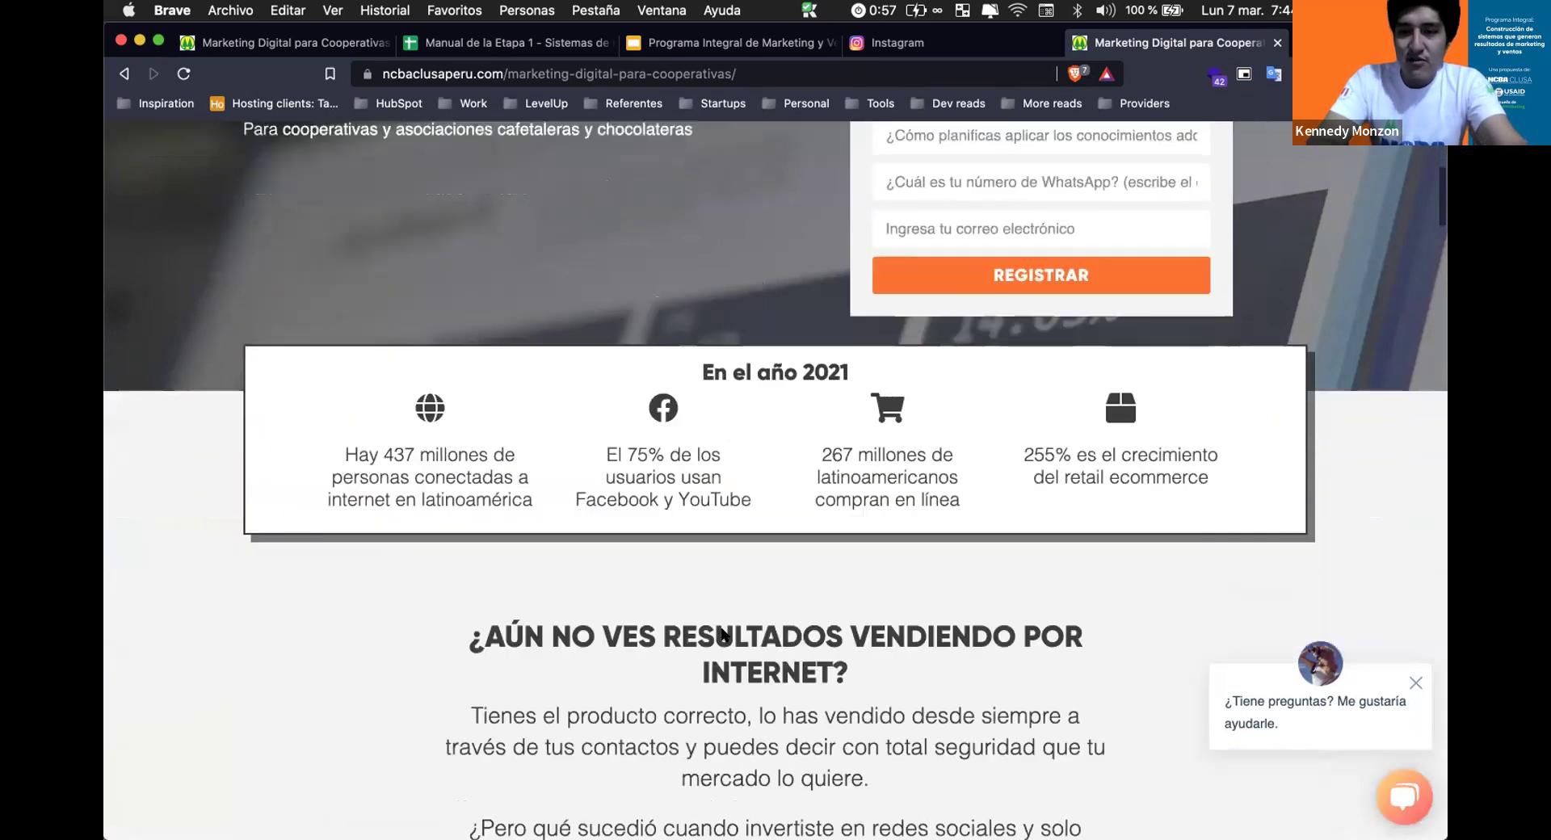
{"action": "scroll", "coordinate": [723, 635], "scroll_direction": "down", "scroll_amount": 7}
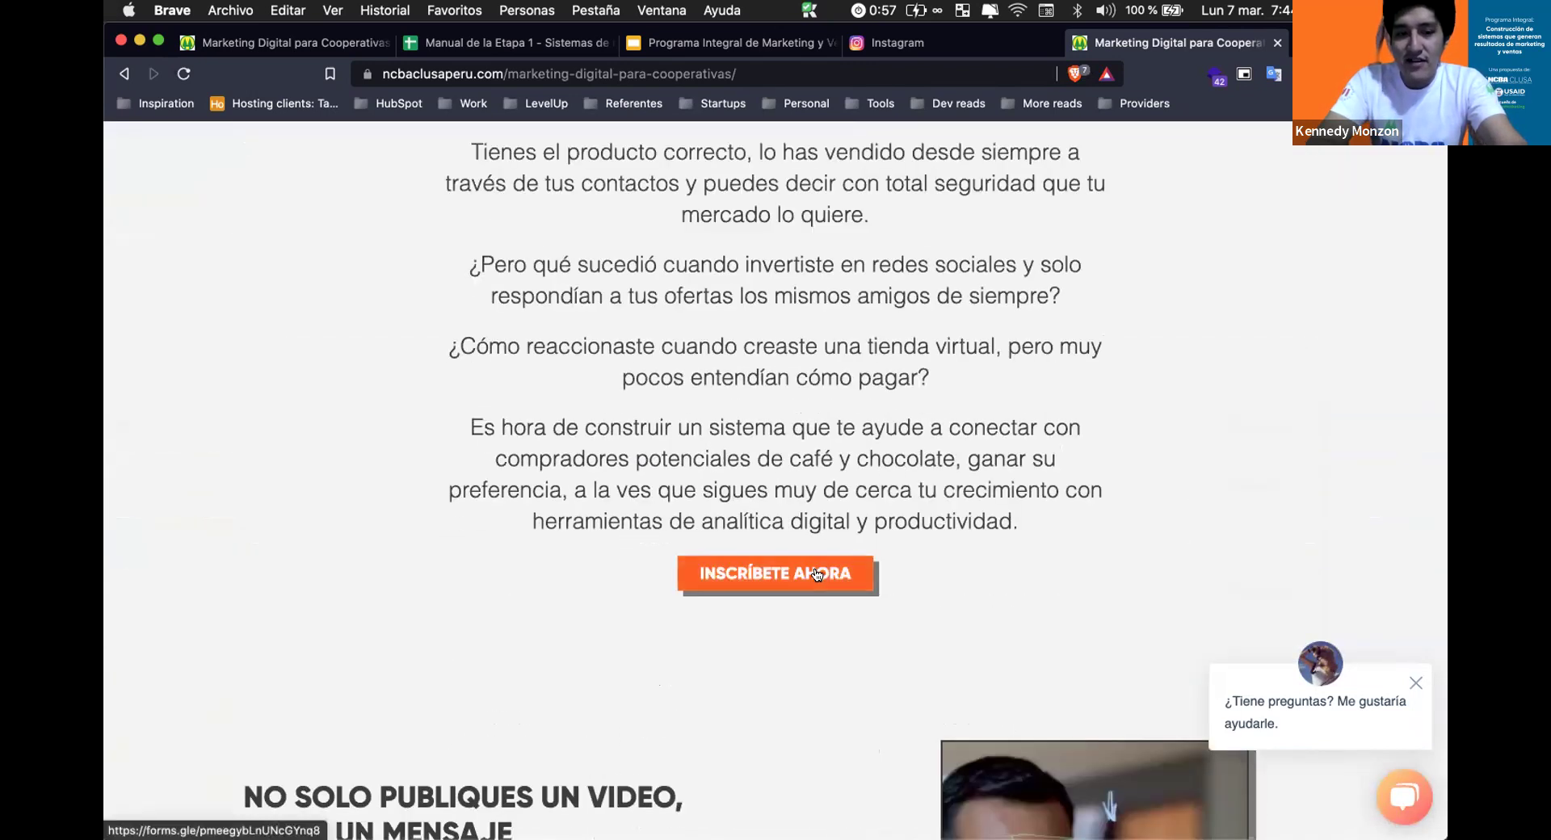
{"action": "left_click", "coordinate": [818, 574], "text": "super"}
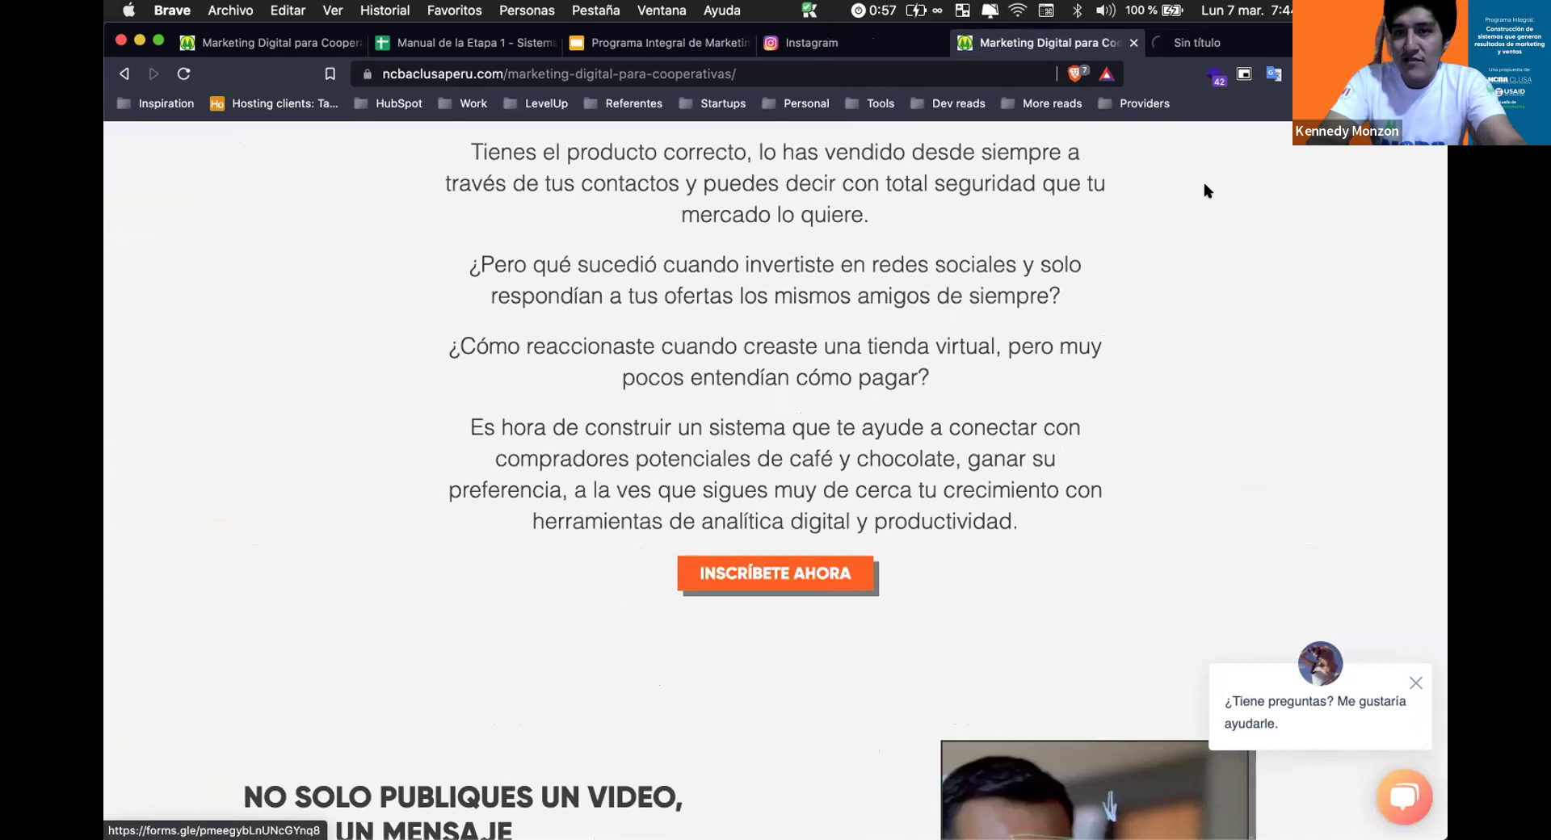
Check the opened sign-up form, return to the course landing page and review its sections through the study plan to the closing banner.
{"action": "left_click", "coordinate": [1183, 49]}
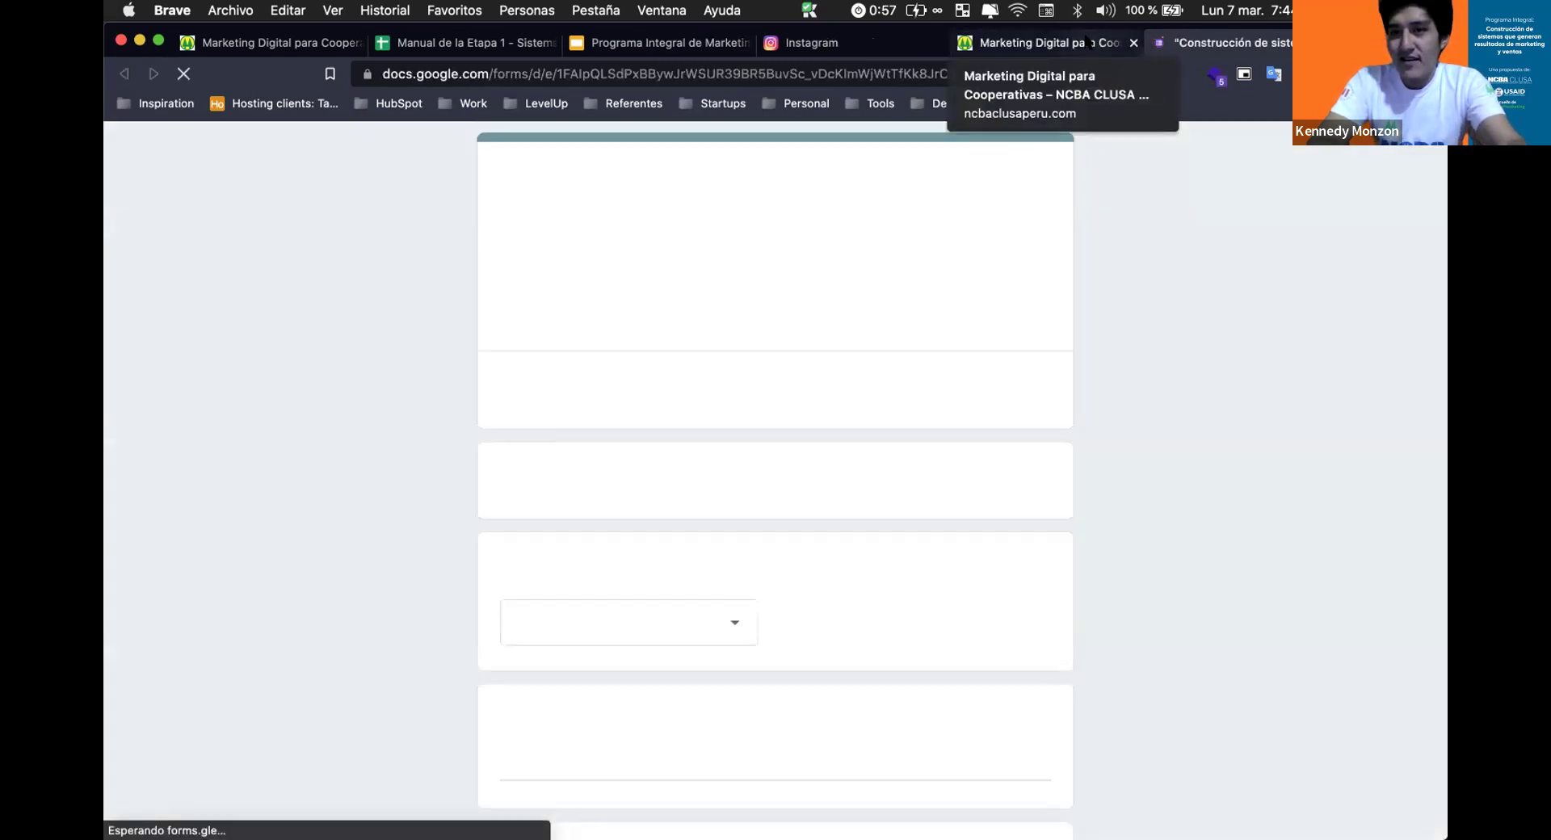
{"action": "left_click", "coordinate": [1091, 43]}
{"action": "scroll", "coordinate": [897, 315], "scroll_direction": "down", "scroll_amount": 1}
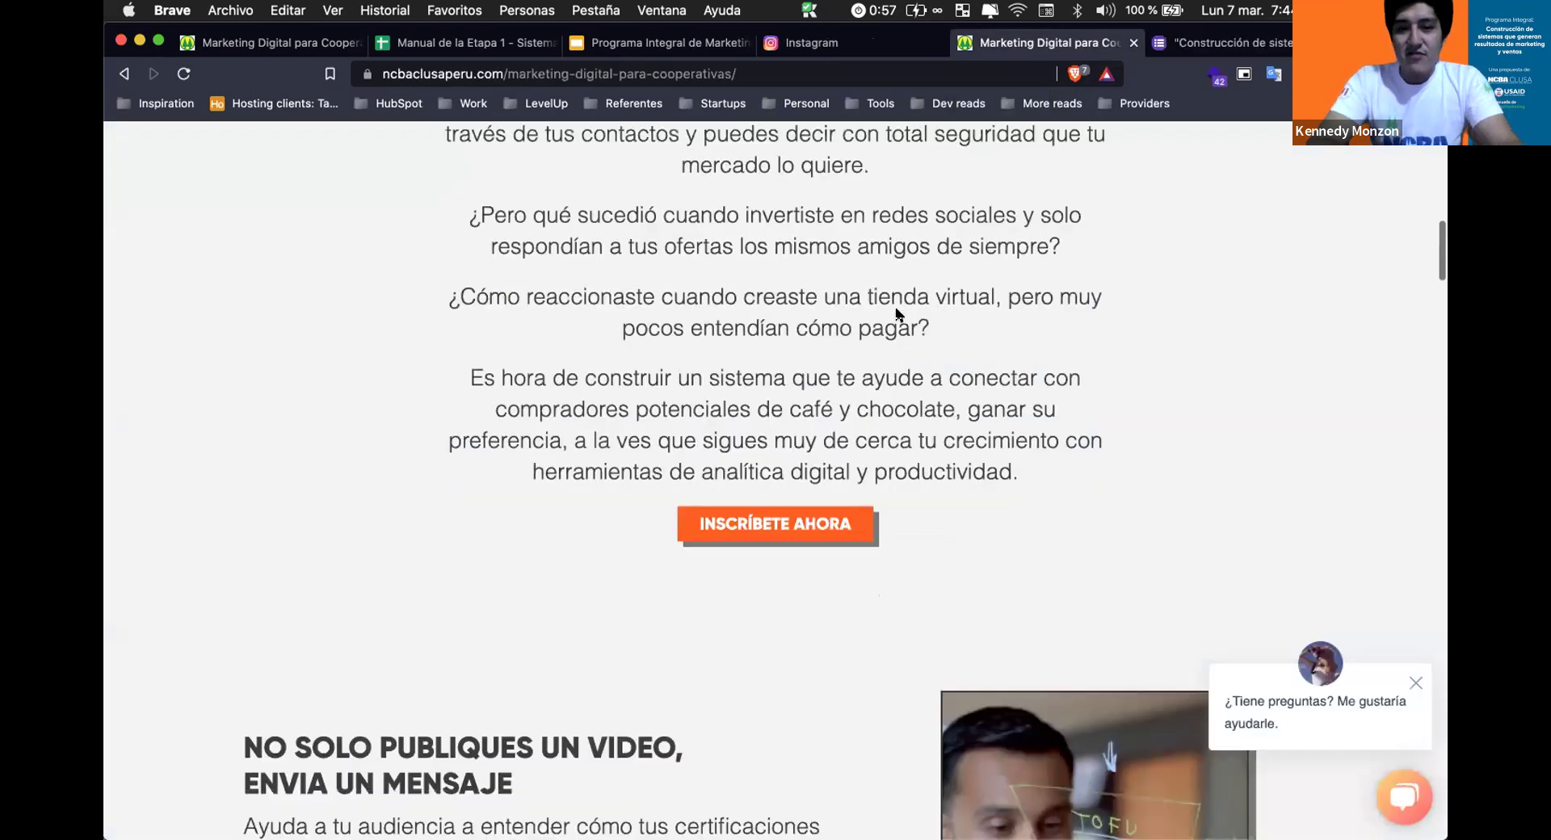
{"action": "scroll", "coordinate": [897, 315], "scroll_direction": "down", "scroll_amount": 7}
{"action": "scroll", "coordinate": [429, 467], "scroll_direction": "up", "scroll_amount": 1}
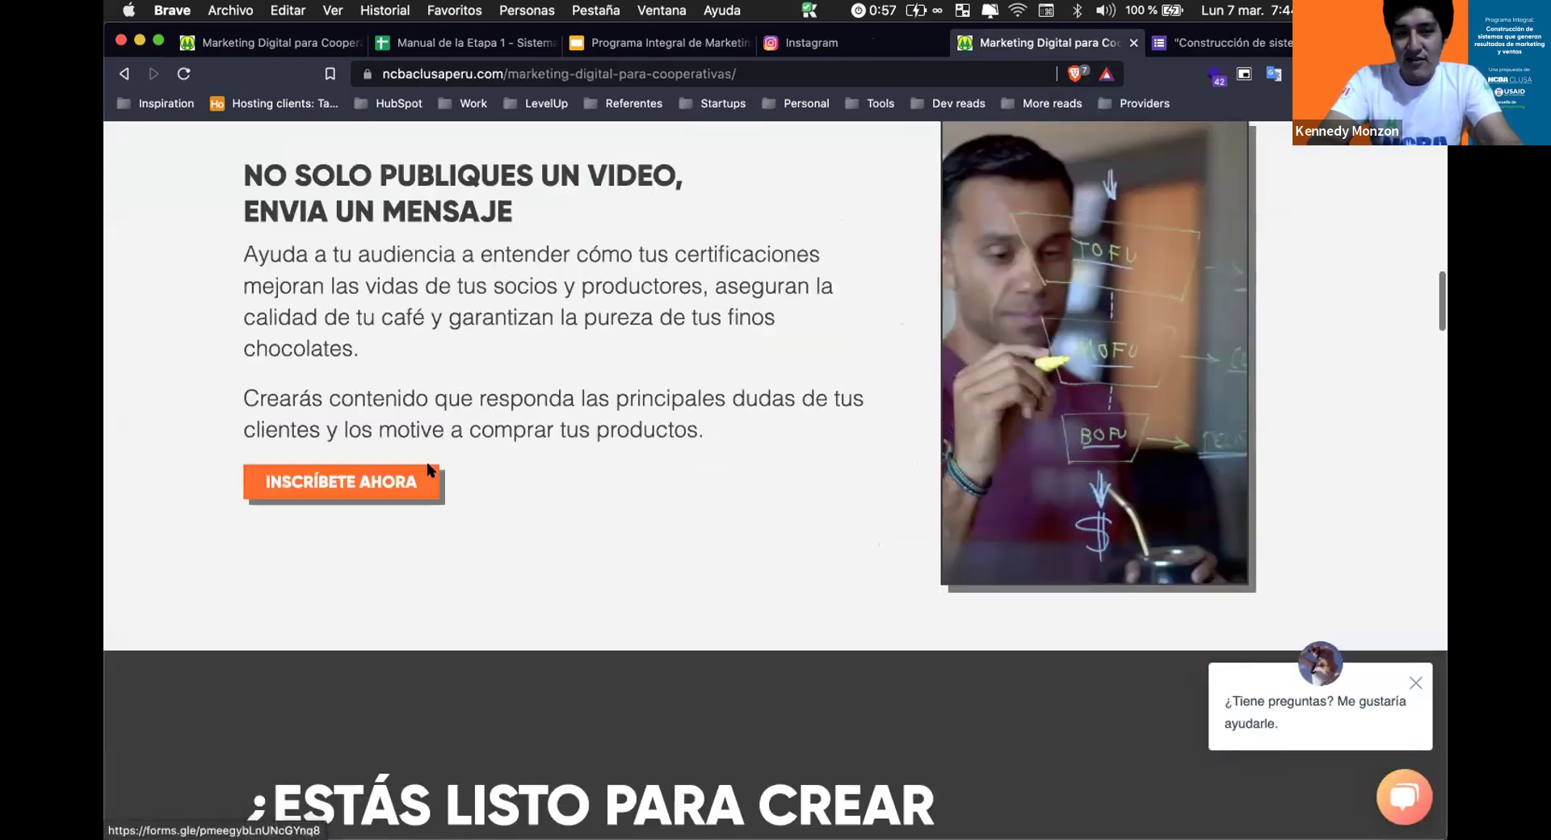
{"action": "scroll", "coordinate": [429, 467], "scroll_direction": "up", "scroll_amount": 2}
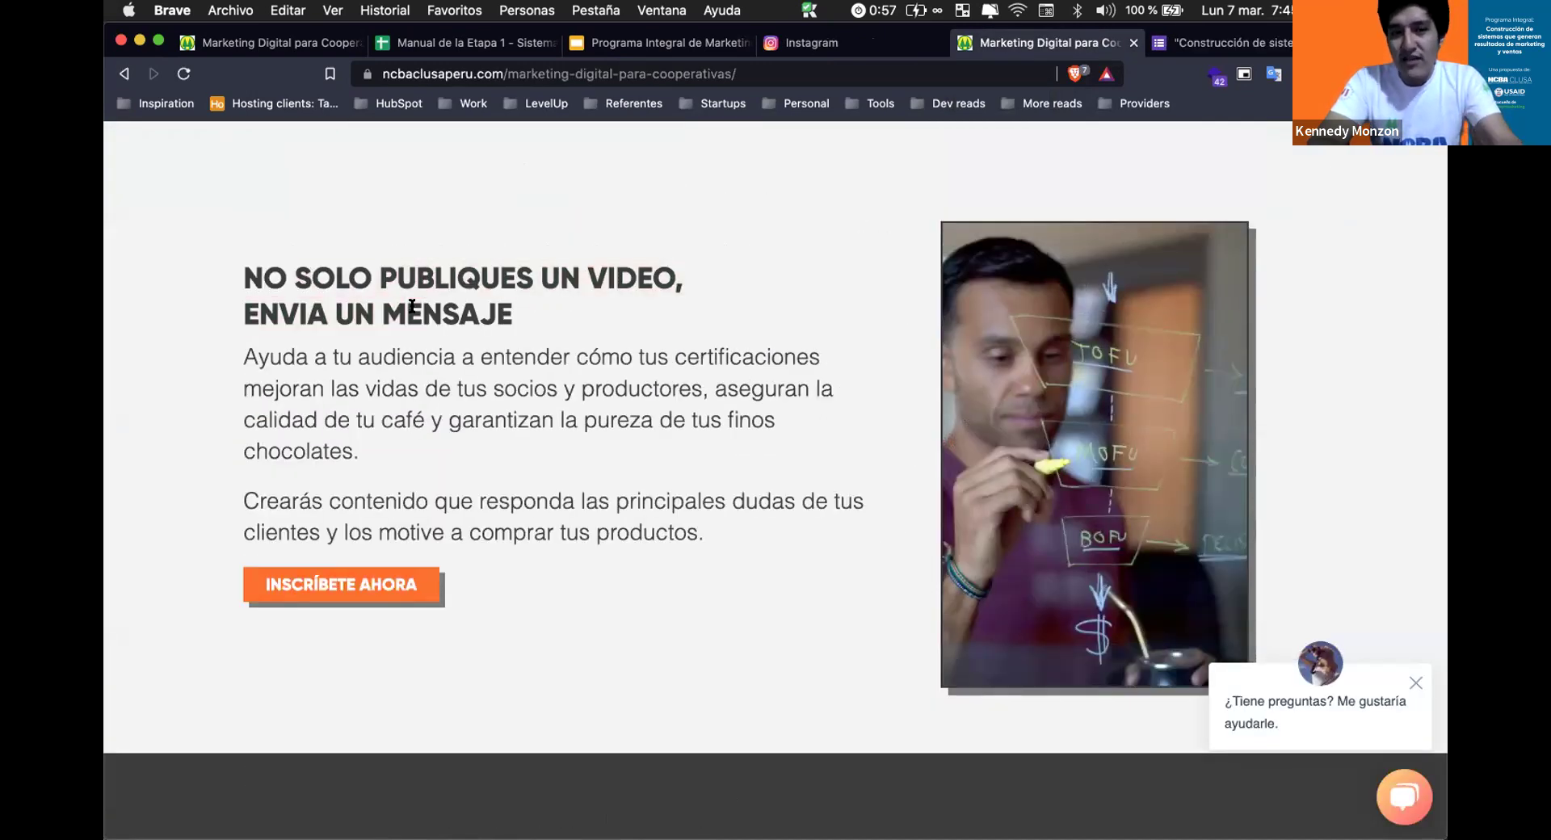
{"action": "scroll", "coordinate": [524, 514], "scroll_direction": "down", "scroll_amount": 10}
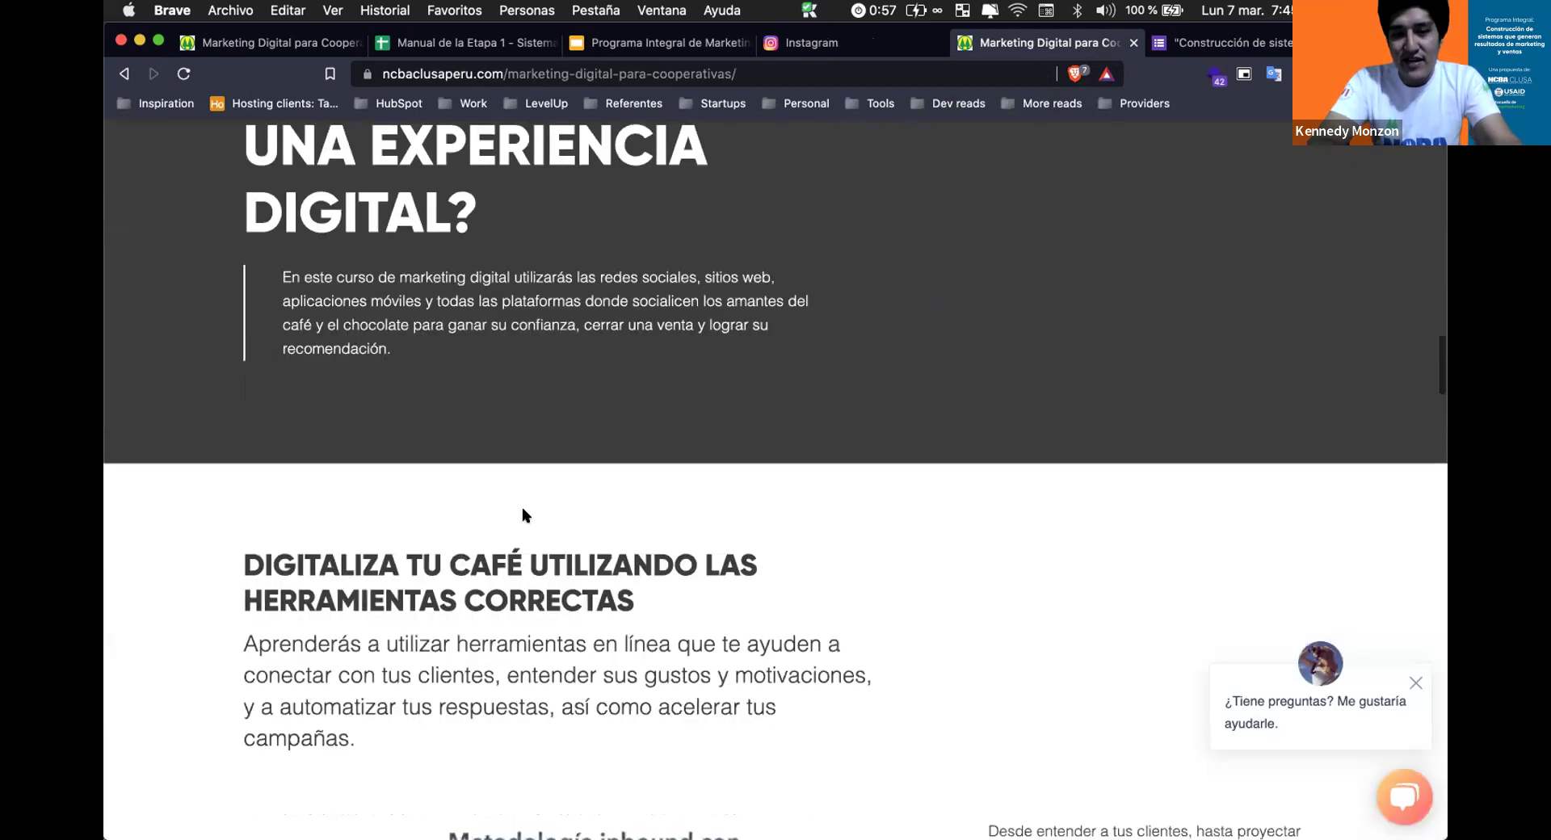
{"action": "scroll", "coordinate": [522, 507], "scroll_direction": "down", "scroll_amount": 7}
{"action": "scroll", "coordinate": [1000, 552], "scroll_direction": "up", "scroll_amount": 2}
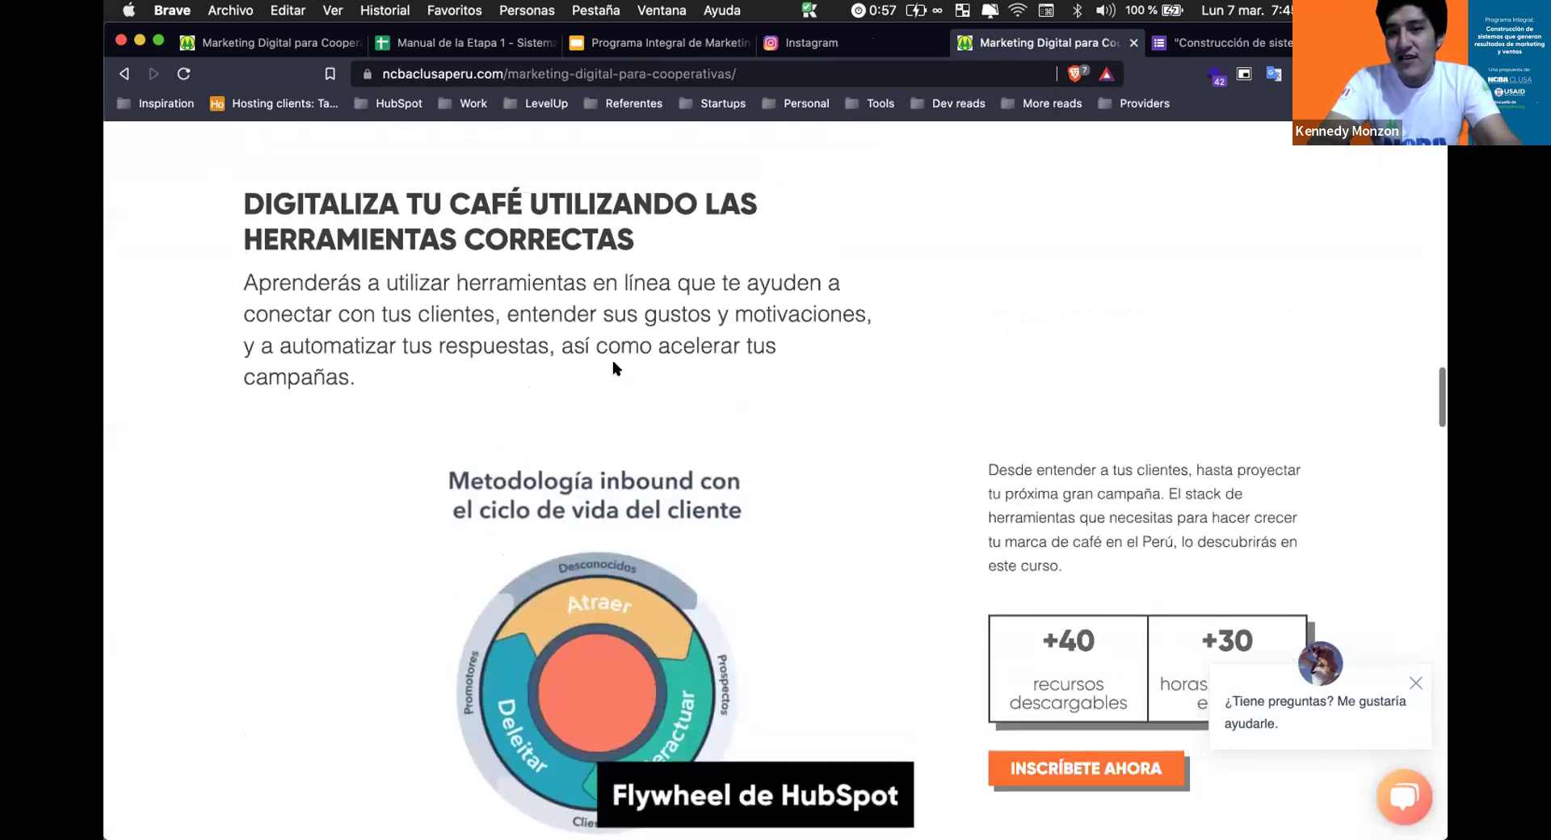
{"action": "scroll", "coordinate": [612, 364], "scroll_direction": "down", "scroll_amount": 1}
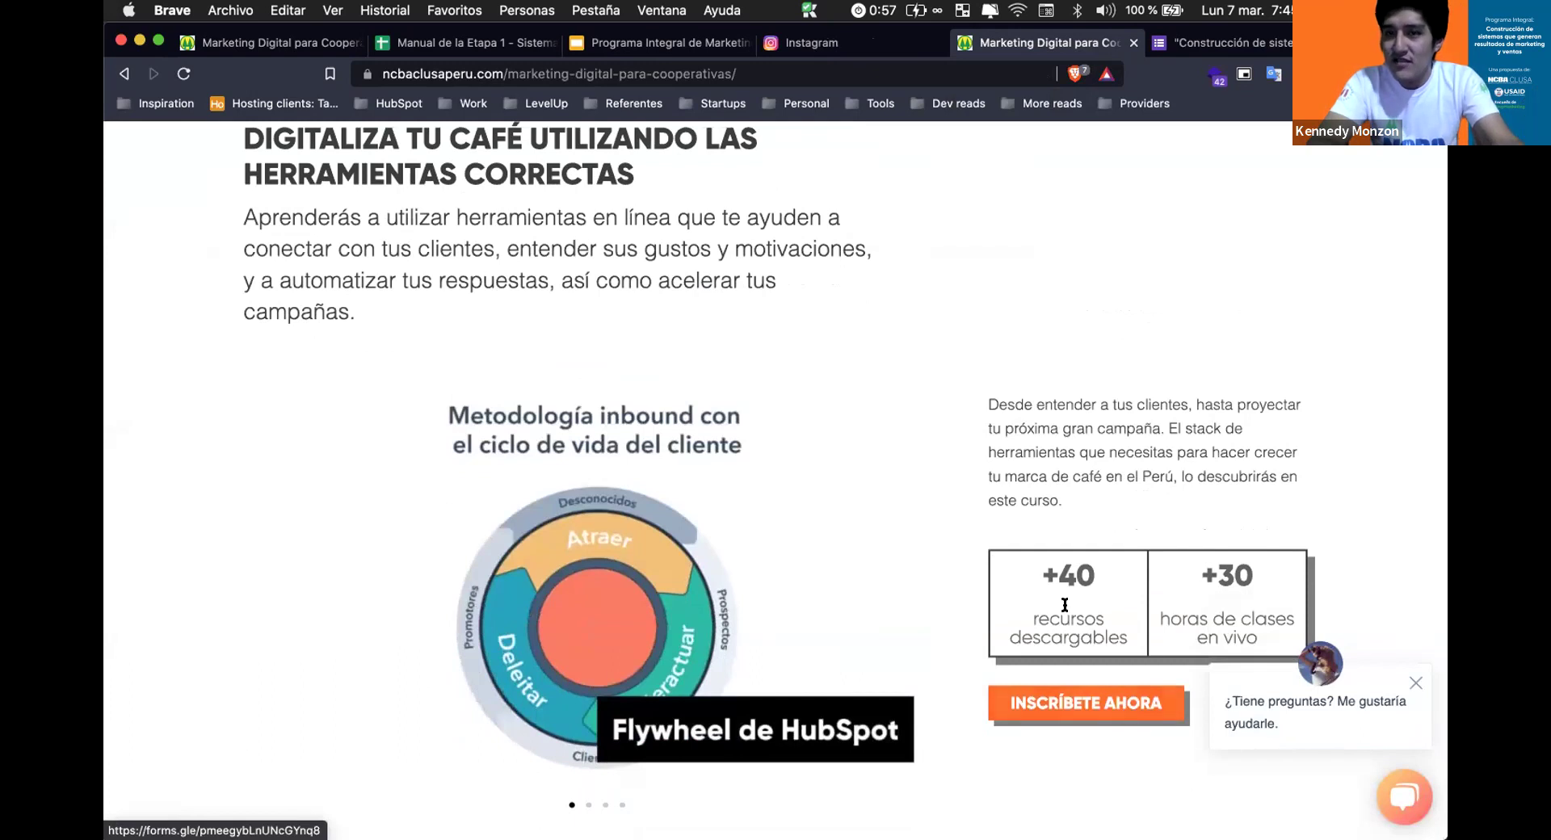
{"action": "scroll", "coordinate": [1058, 622], "scroll_direction": "down", "scroll_amount": 2}
{"action": "scroll", "coordinate": [983, 547], "scroll_direction": "down", "scroll_amount": 20}
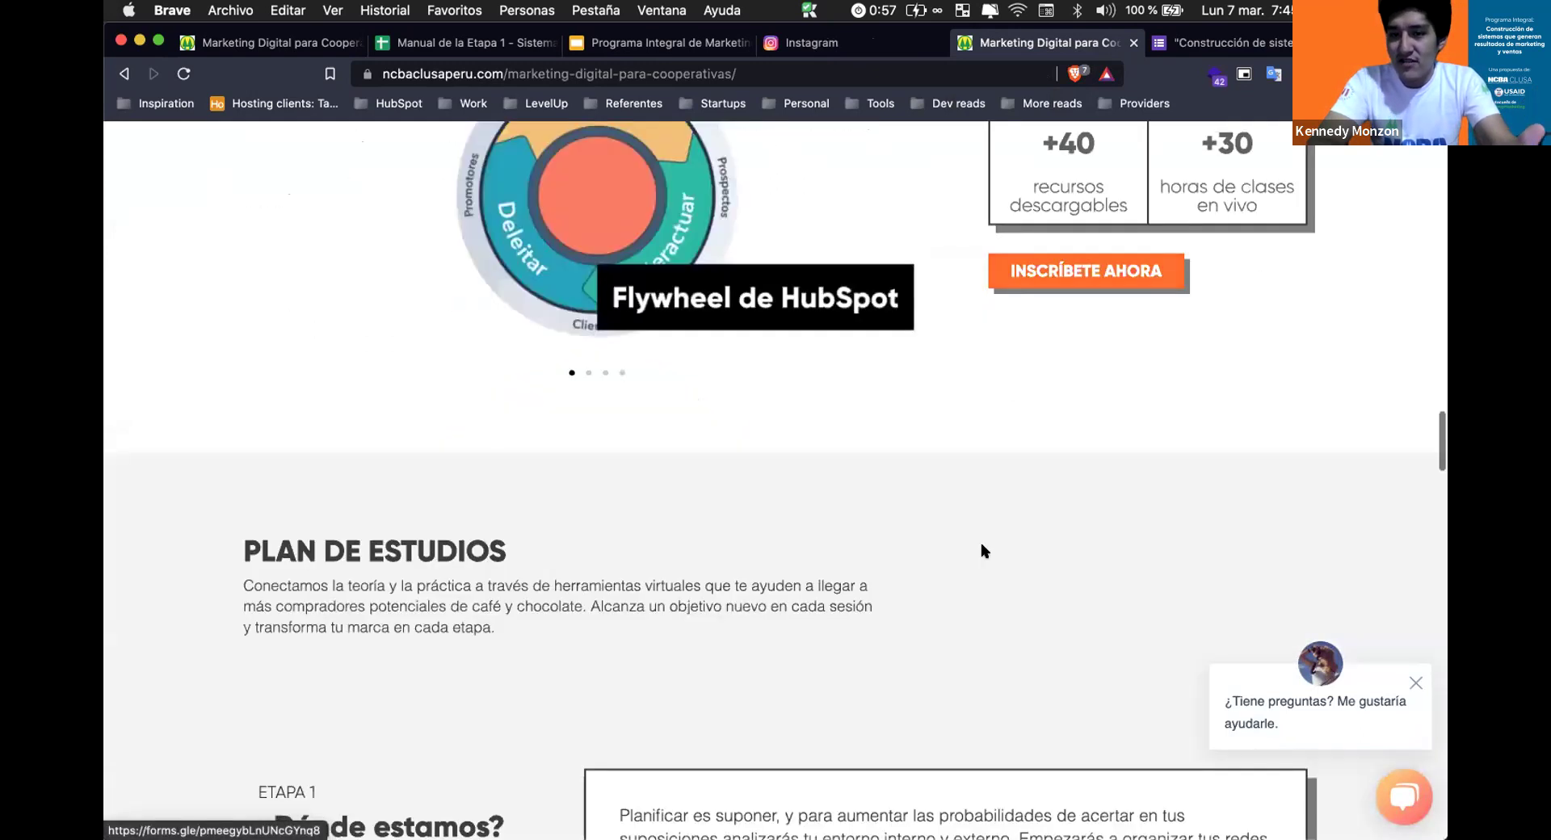
{"action": "scroll", "coordinate": [900, 667], "scroll_direction": "down", "scroll_amount": 20}
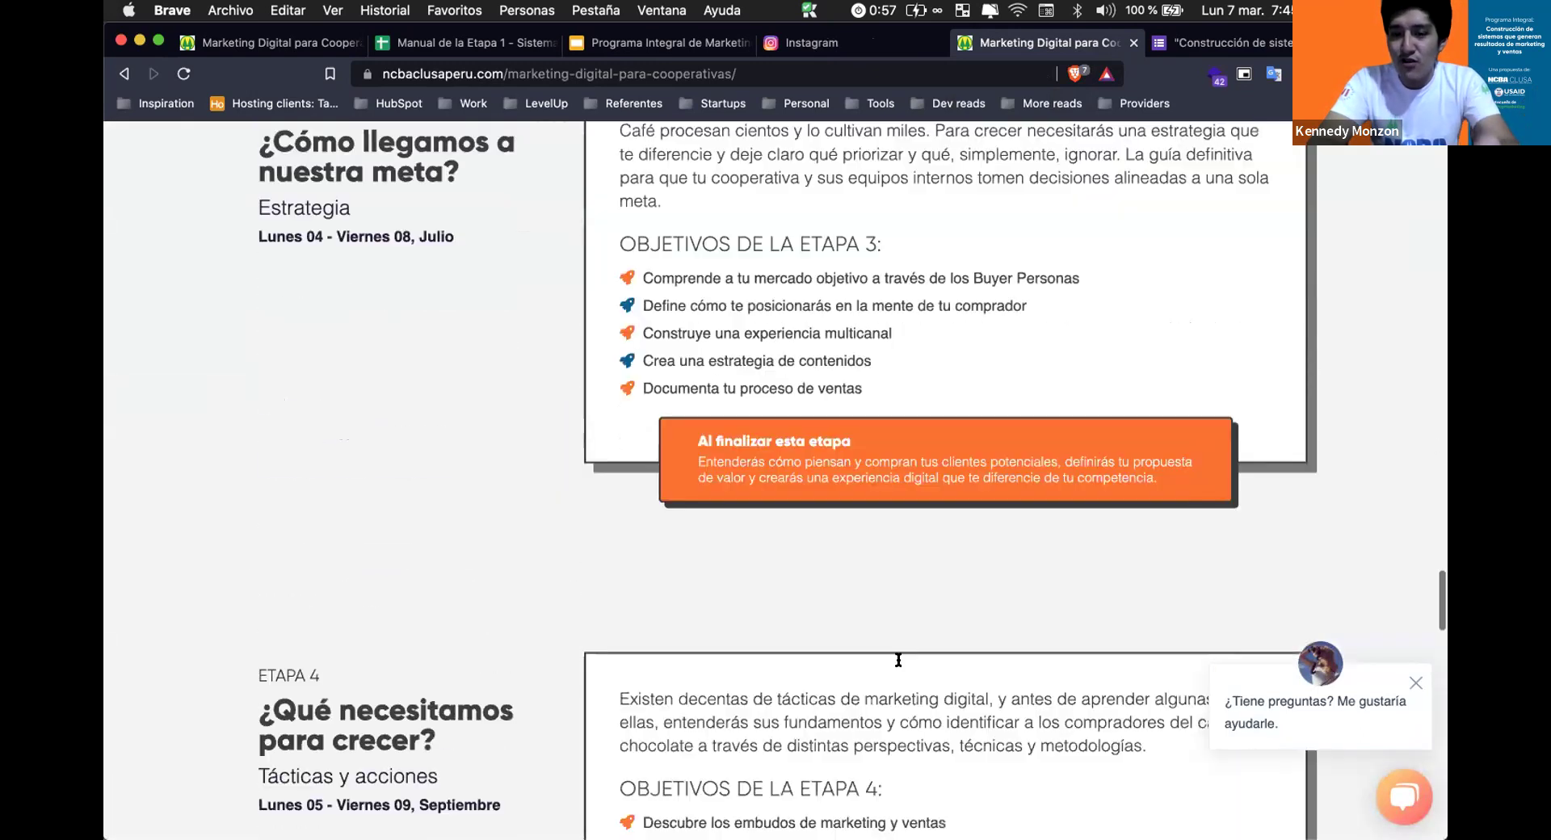
{"action": "scroll", "coordinate": [900, 667], "scroll_direction": "down", "scroll_amount": 6}
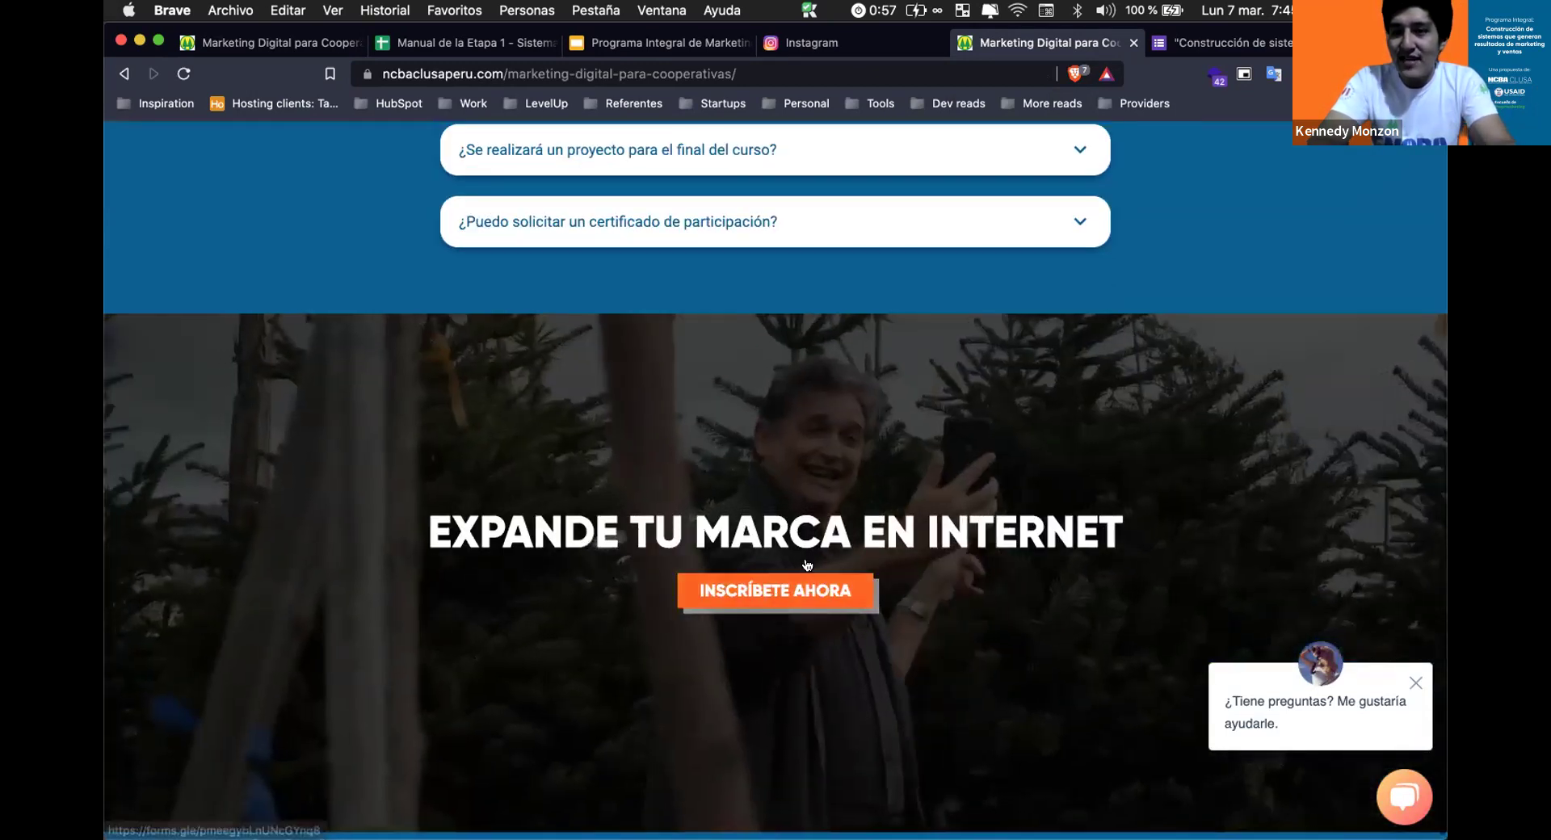
Open the sign-up form from the EXPANDE TU MARCA EN INTERNET banner, view both form tabs and close them.
{"action": "left_click", "coordinate": [777, 598]}
{"action": "left_click", "coordinate": [1095, 47]}
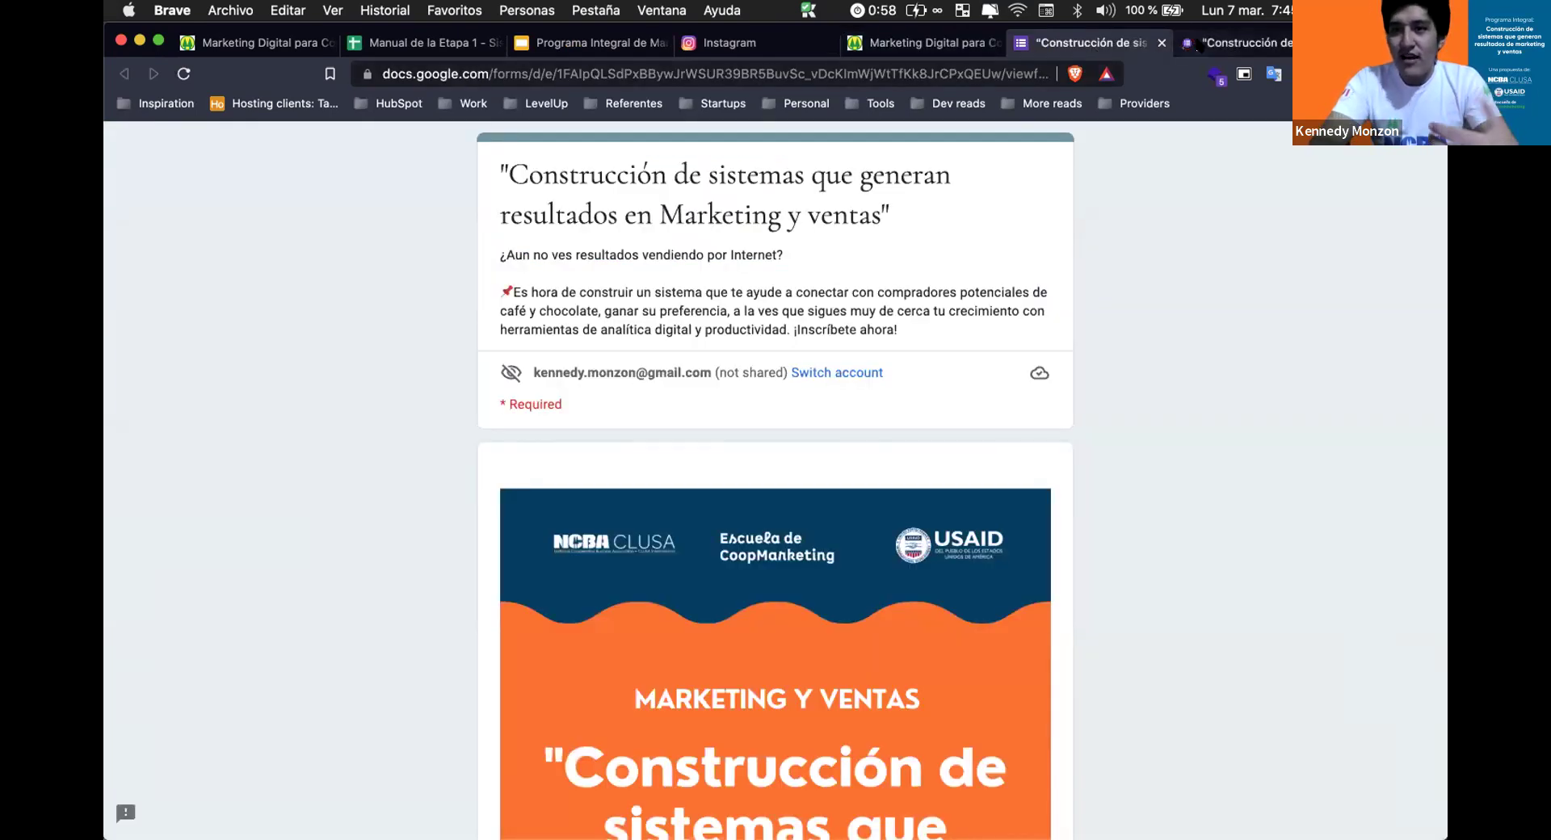
{"action": "left_click", "coordinate": [1236, 43]}
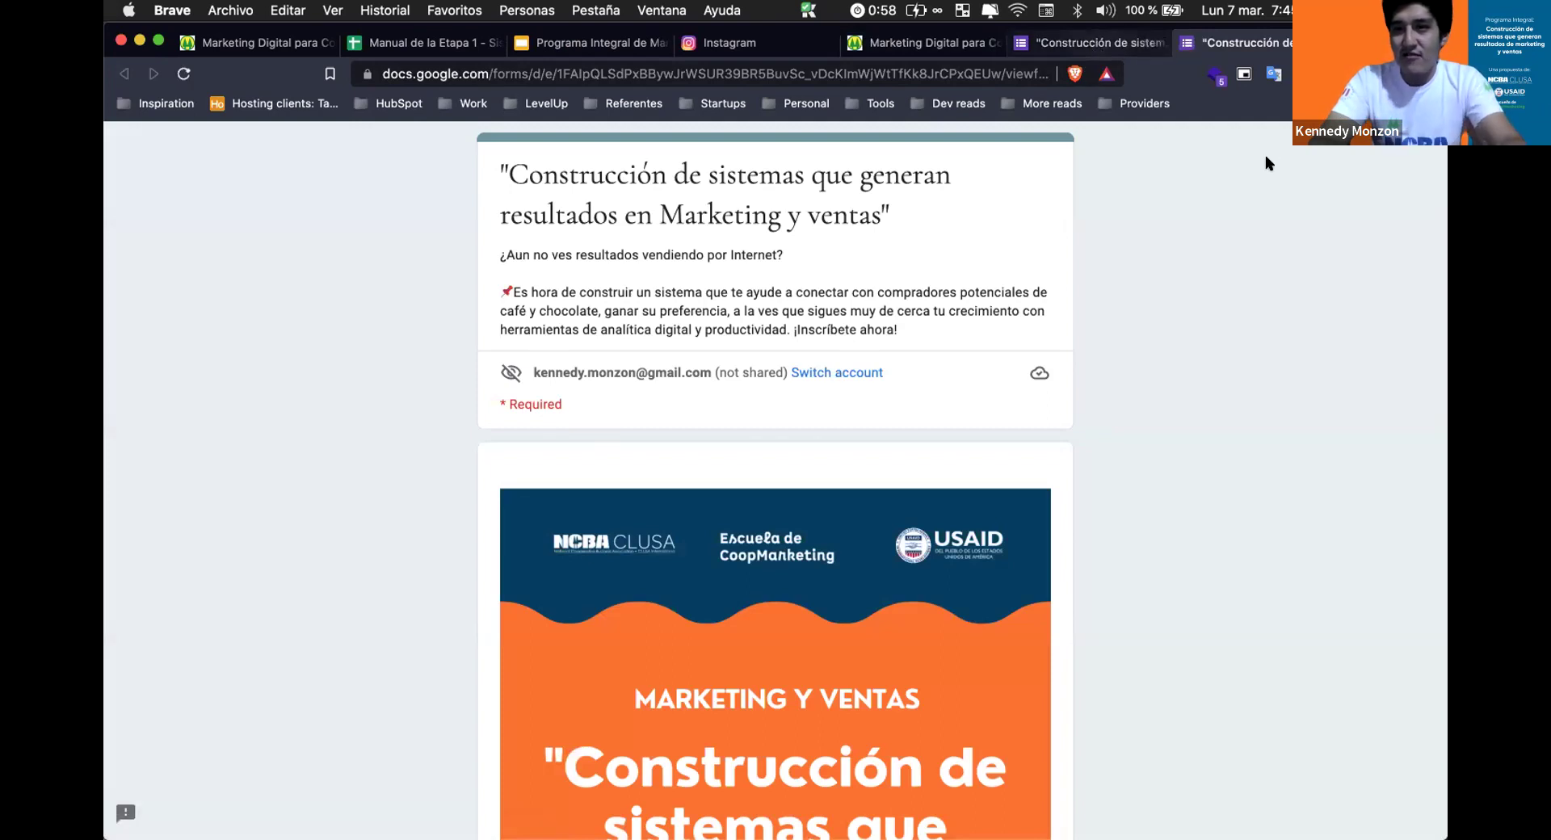
{"action": "key", "text": "super+w"}
{"action": "key", "text": "super+w"}
Return to the start of the course landing page and review its header and embedded registration form.
{"action": "scroll", "coordinate": [1160, 339], "scroll_direction": "up", "scroll_amount": 10}
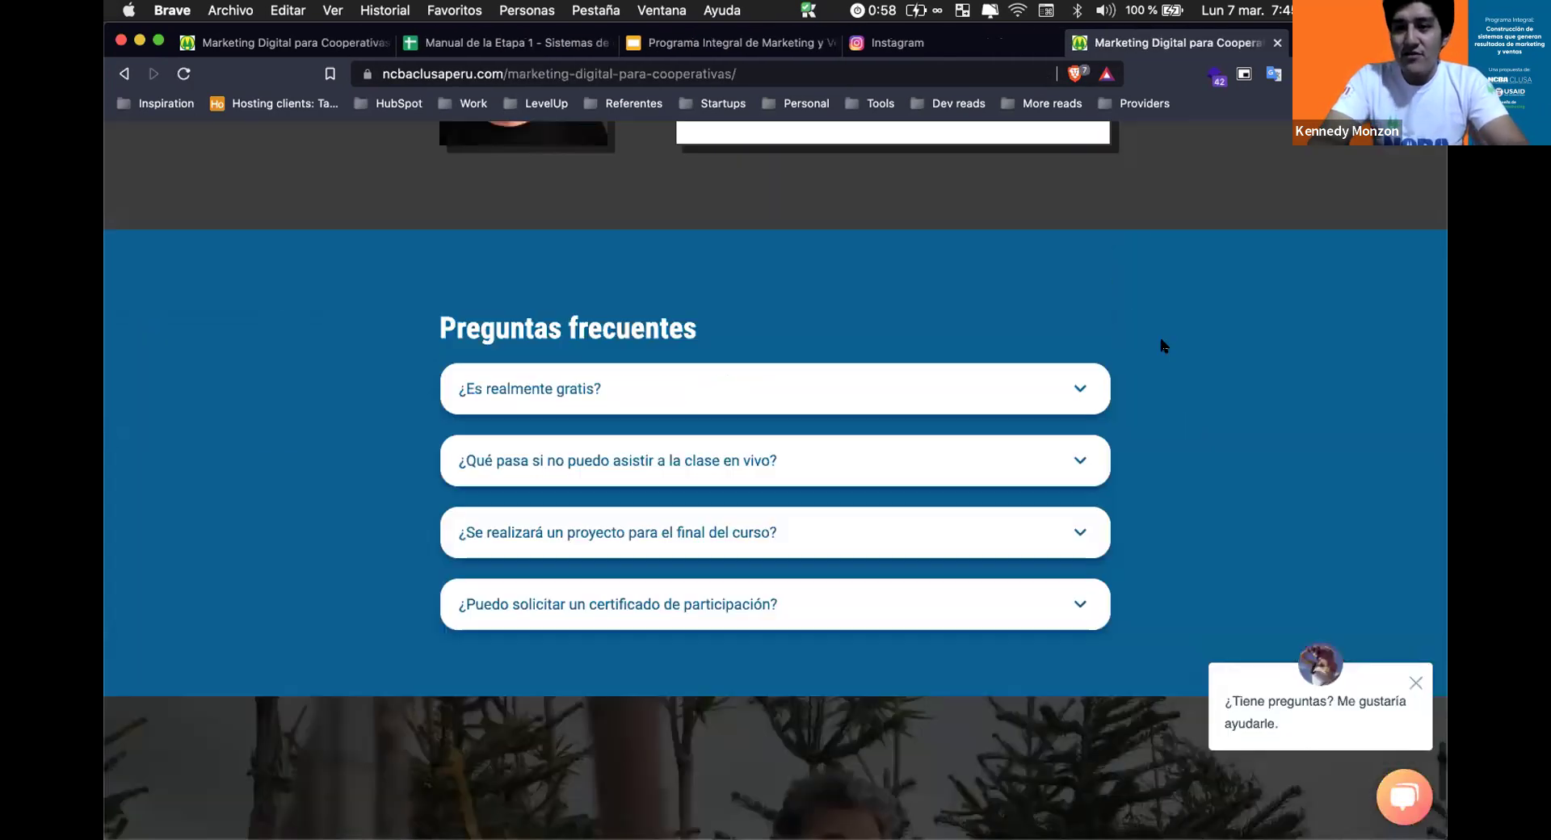
{"action": "scroll", "coordinate": [1159, 338], "scroll_direction": "up", "scroll_amount": 10}
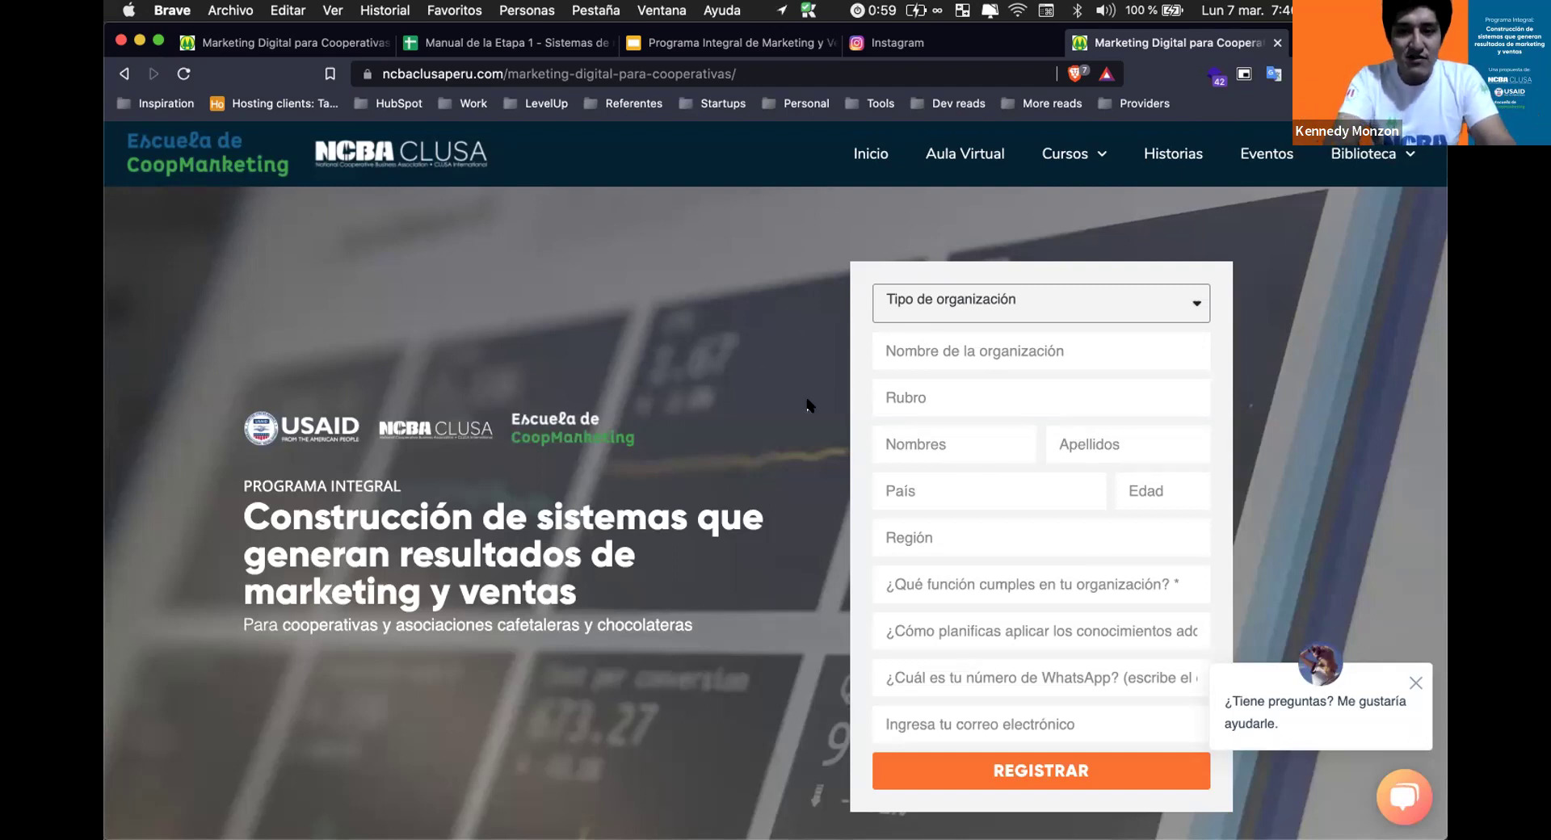
{"action": "scroll", "coordinate": [807, 404], "scroll_direction": "down", "scroll_amount": 2}
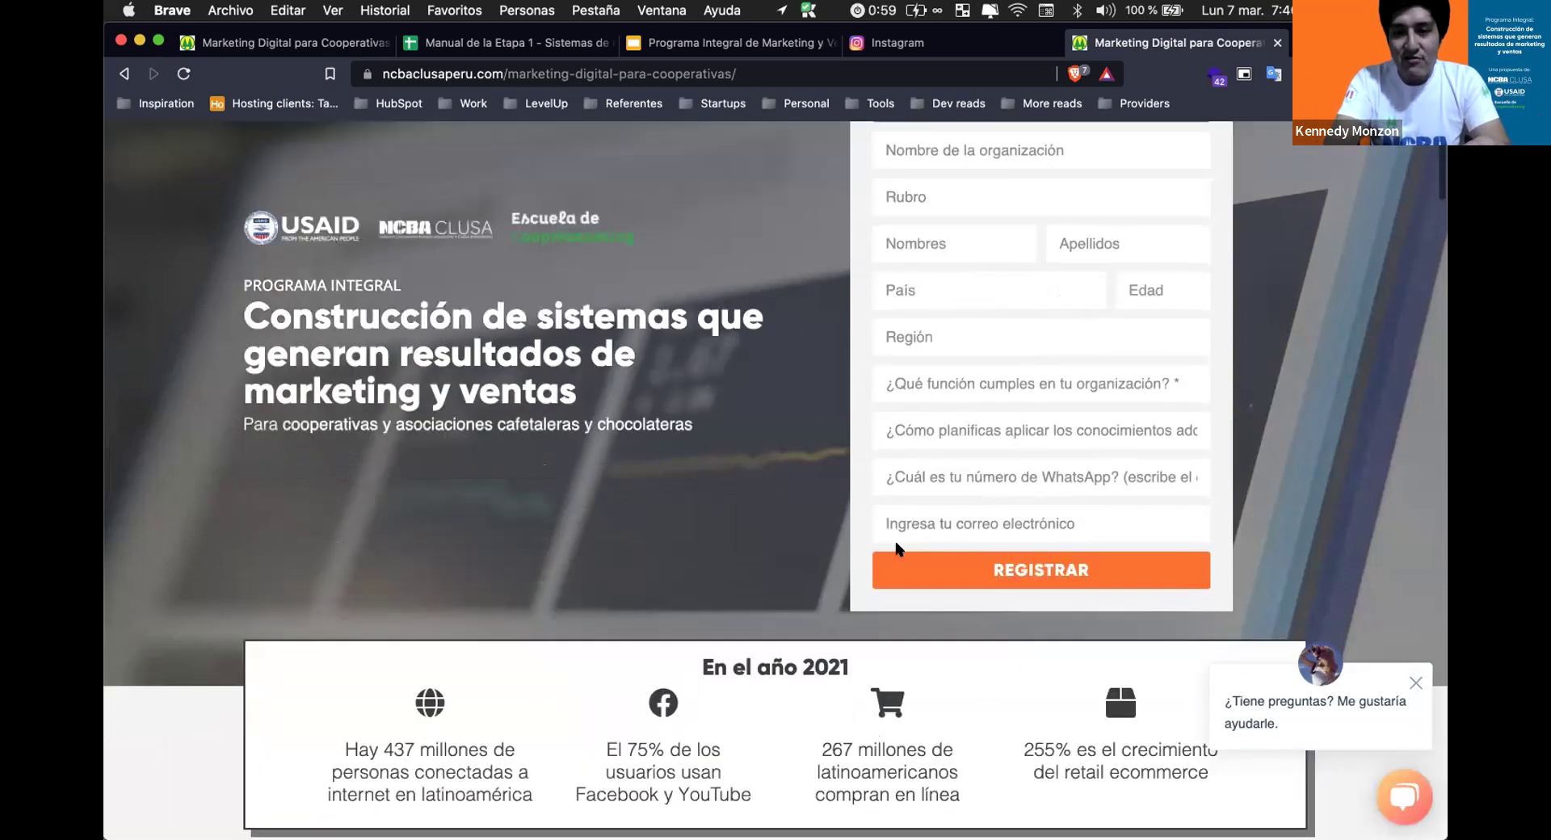
{"action": "scroll", "coordinate": [801, 564], "scroll_direction": "up", "scroll_amount": 2}
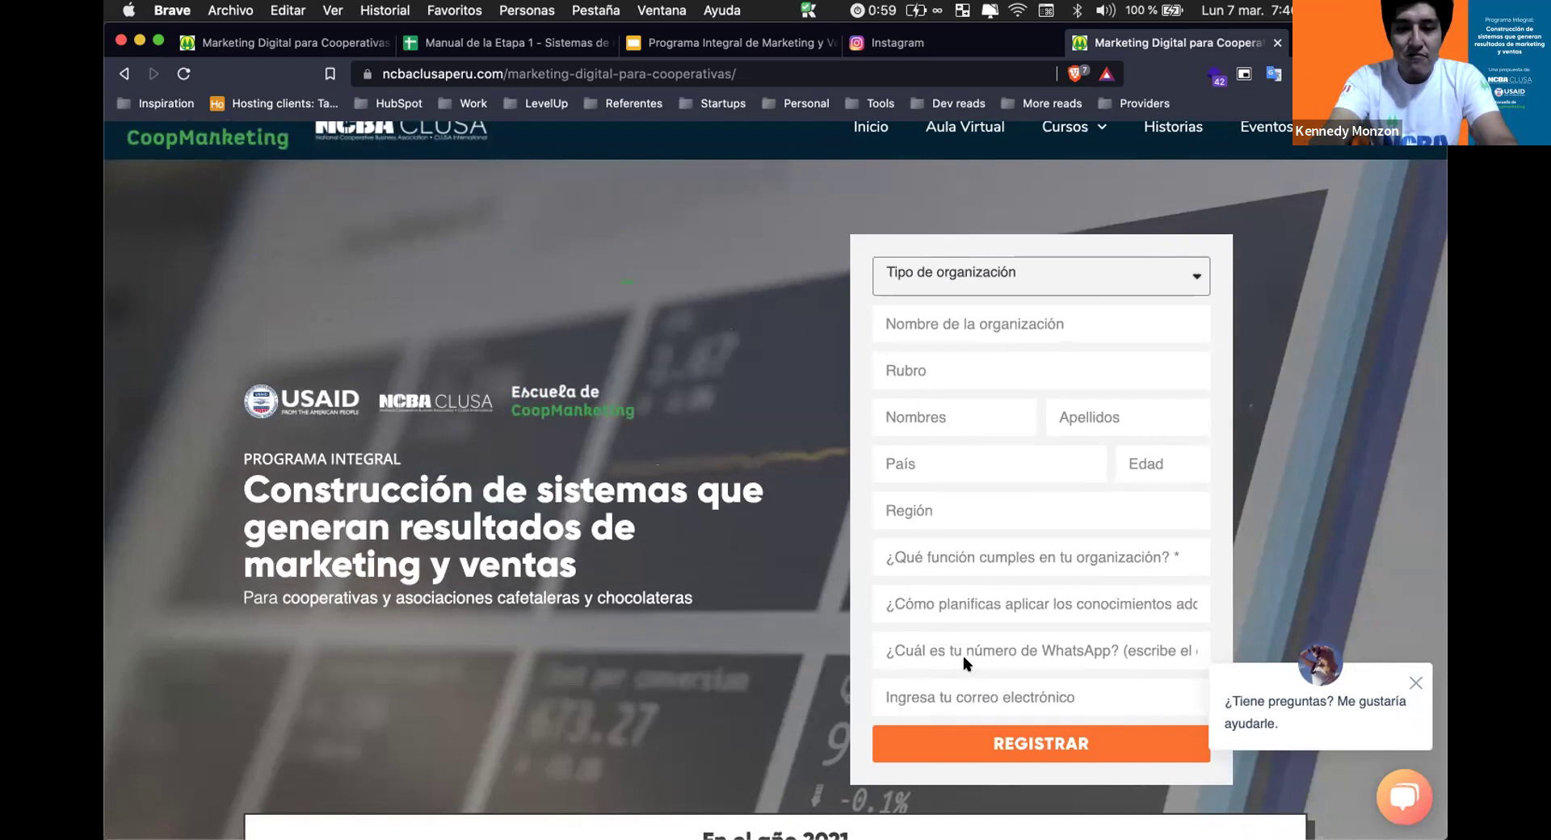
Search Google for One pager in a new tab.
{"action": "key", "text": "super+t"}
{"action": "type", "text": "oNE"}
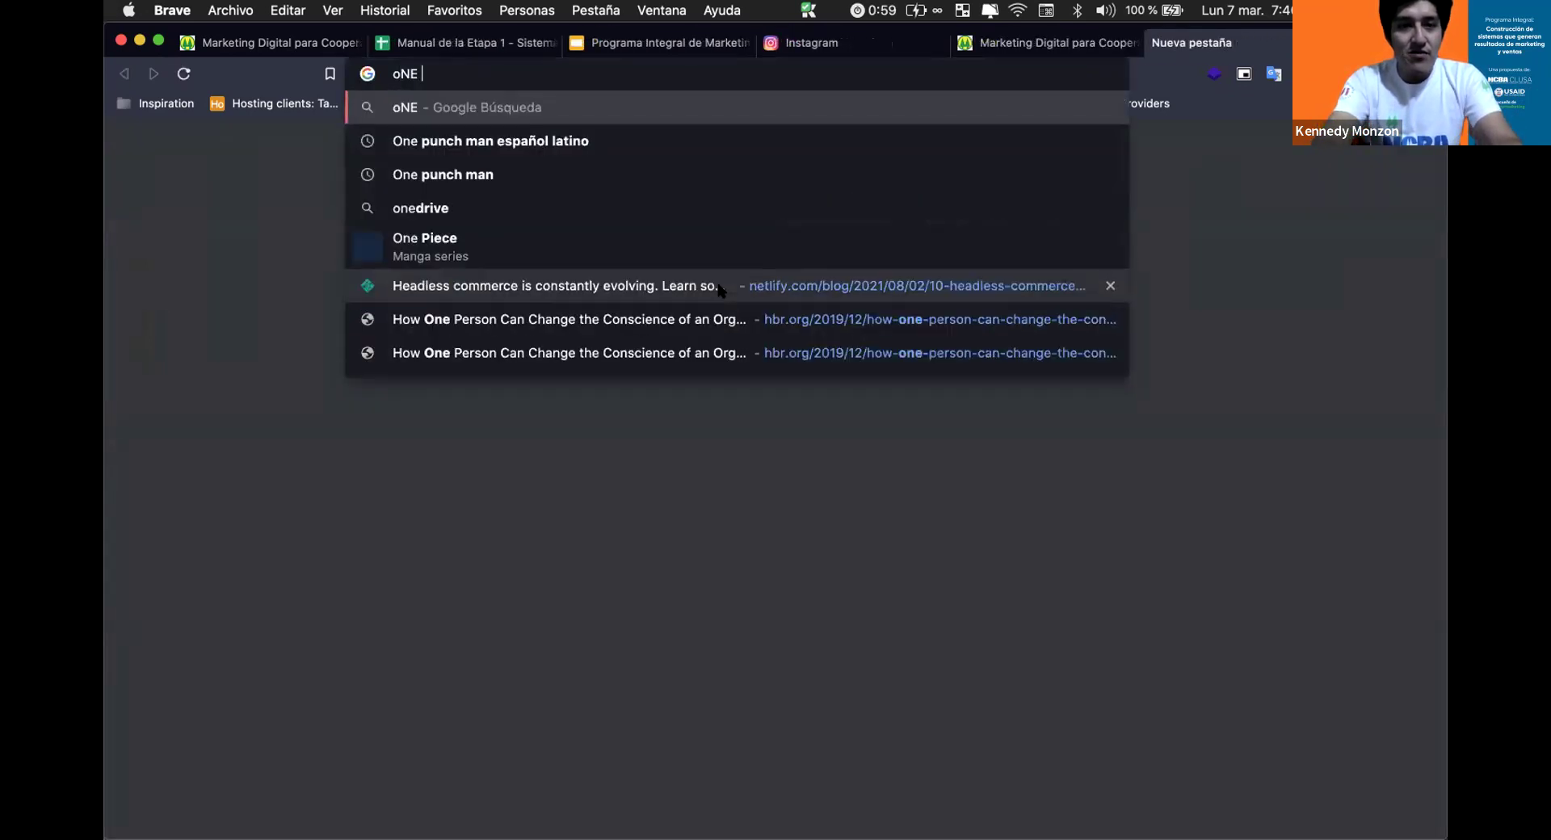
{"action": "key", "text": "BackSpace"}
{"action": "key", "text": "BackSpace"}
{"action": "key", "text": "BackSpace"}
{"action": "key", "text": "BackSpace"}
{"action": "type", "text": "One pager"}
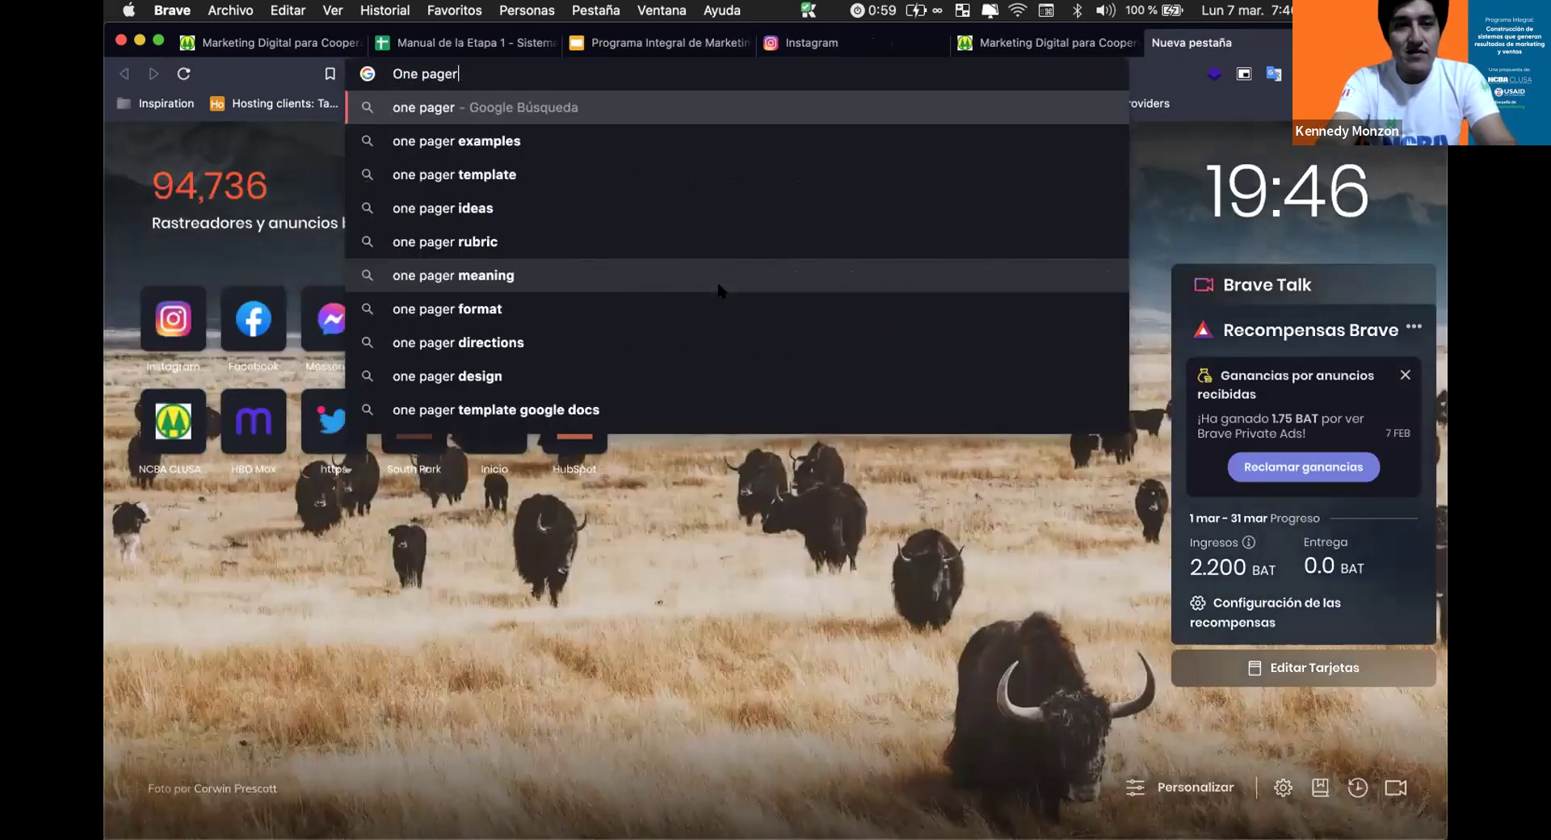
{"action": "key", "text": "Return"}
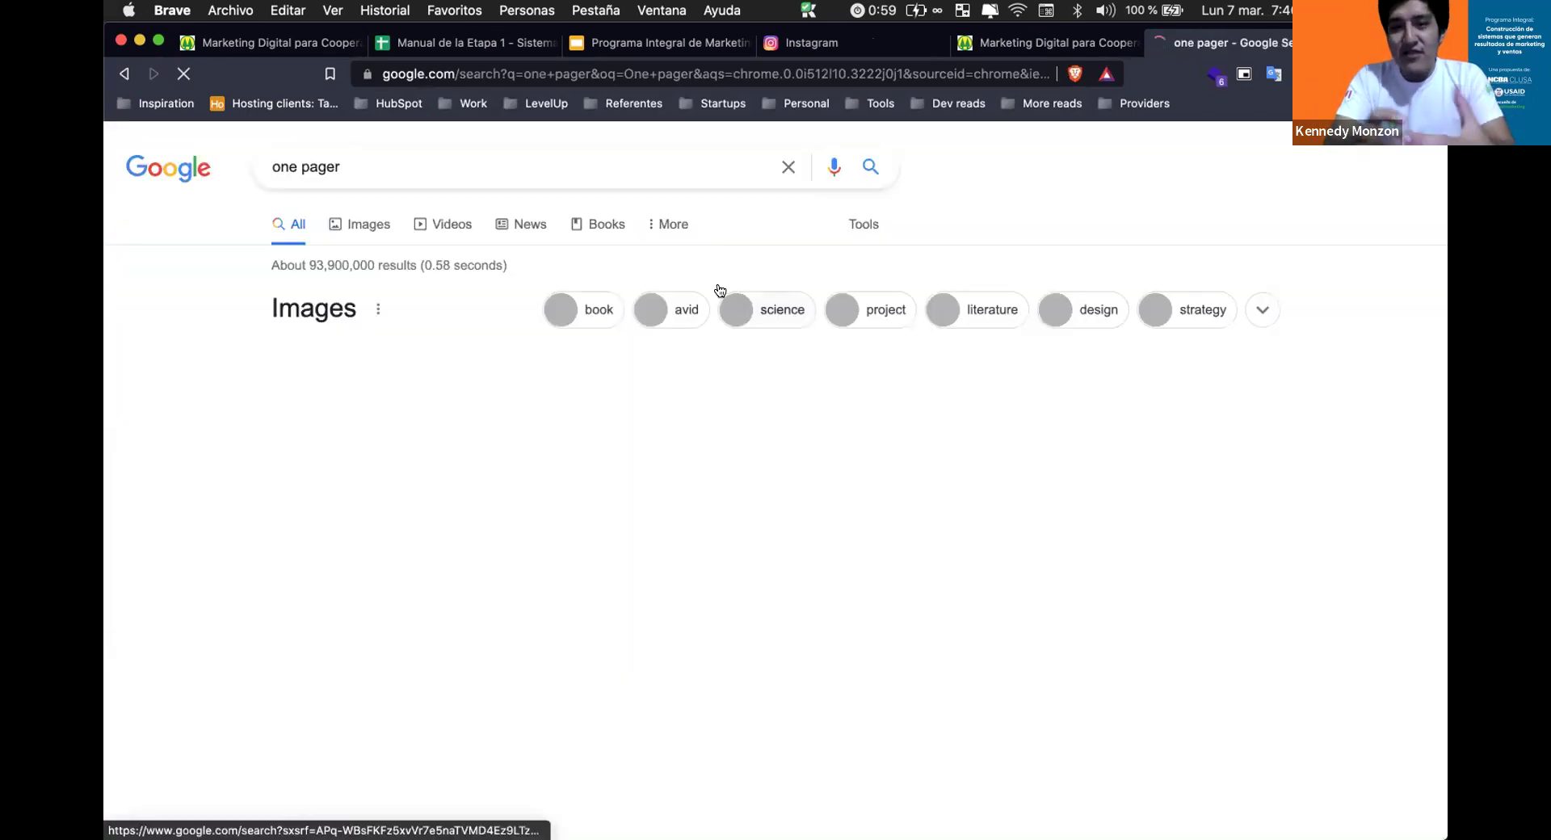
Switch back to the stage 1 manual spreadsheet and select the Sí answer in the Blog row.
{"action": "left_click", "coordinate": [1066, 41]}
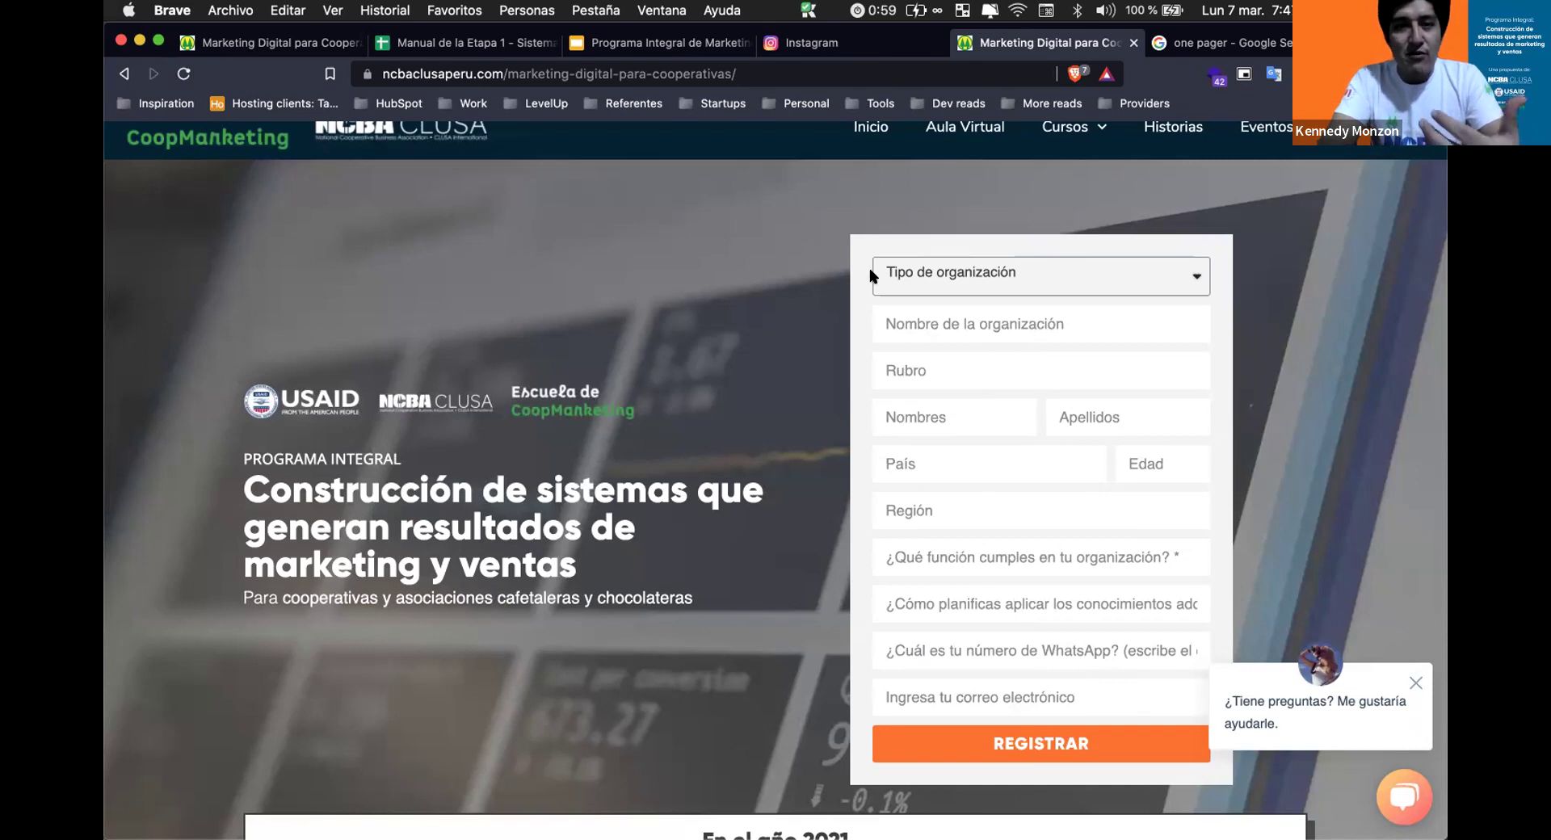
{"action": "left_click", "coordinate": [624, 48]}
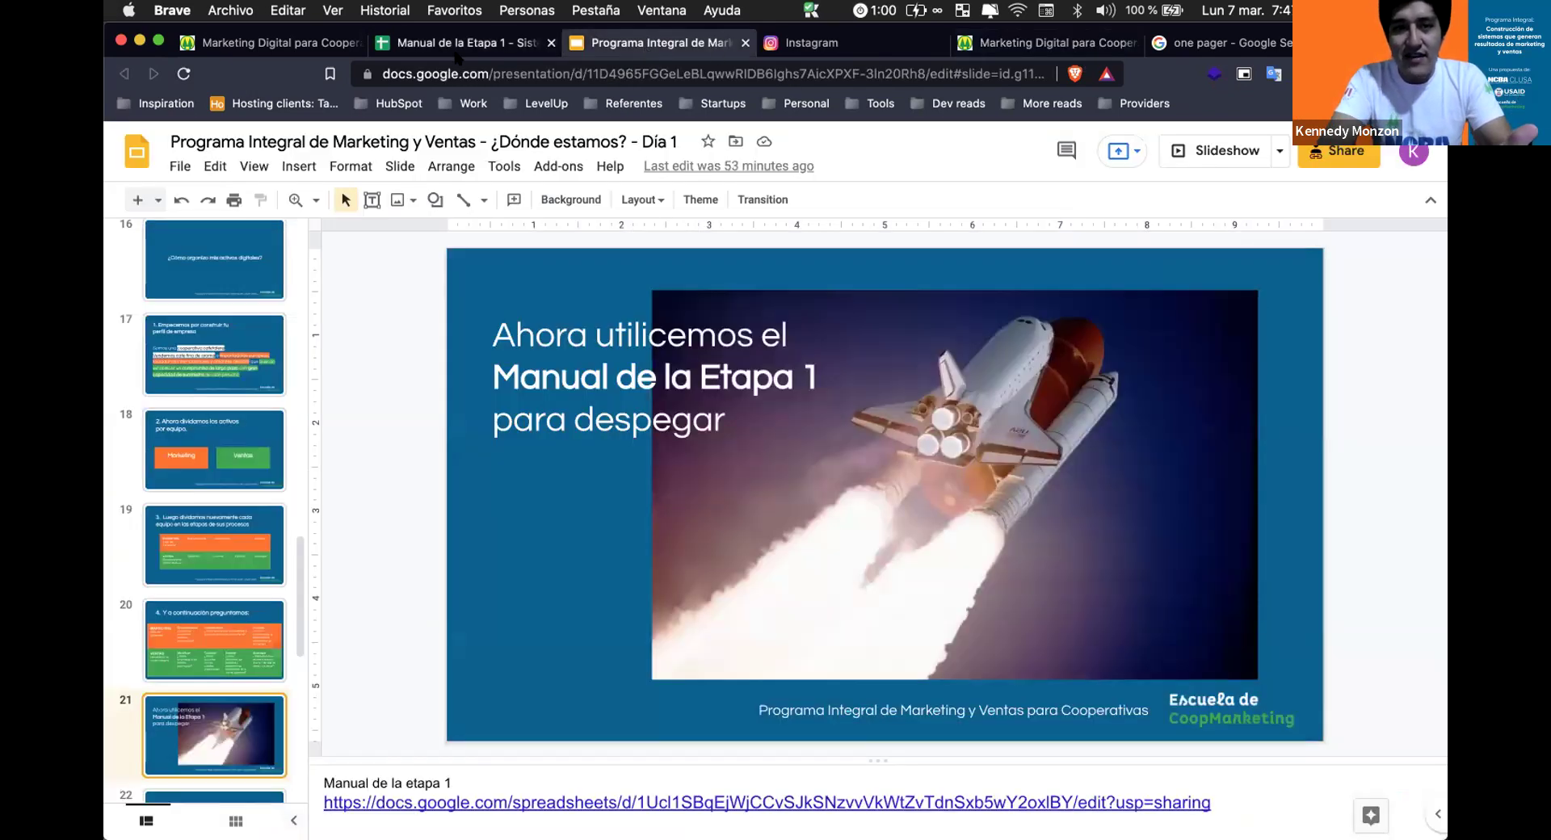
{"action": "left_click", "coordinate": [428, 45]}
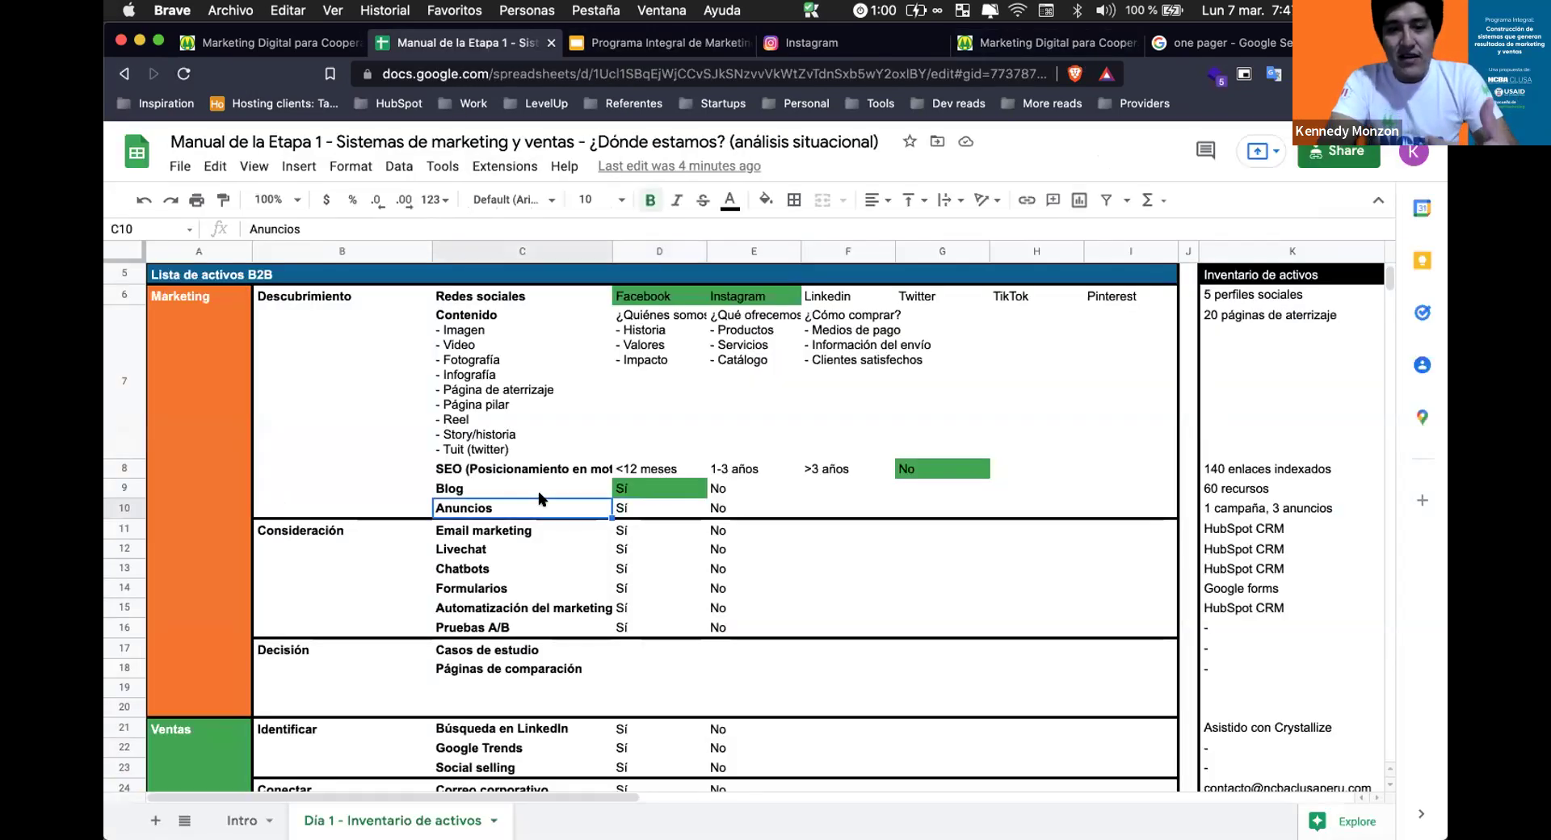
{"action": "left_click", "coordinate": [653, 490]}
{"action": "left_click", "coordinate": [607, 503]}
{"action": "left_click", "coordinate": [632, 495]}
Switch to the NCBA CLUSA Perú website and open its Biblioteca resource page.
{"action": "left_click", "coordinate": [1047, 42]}
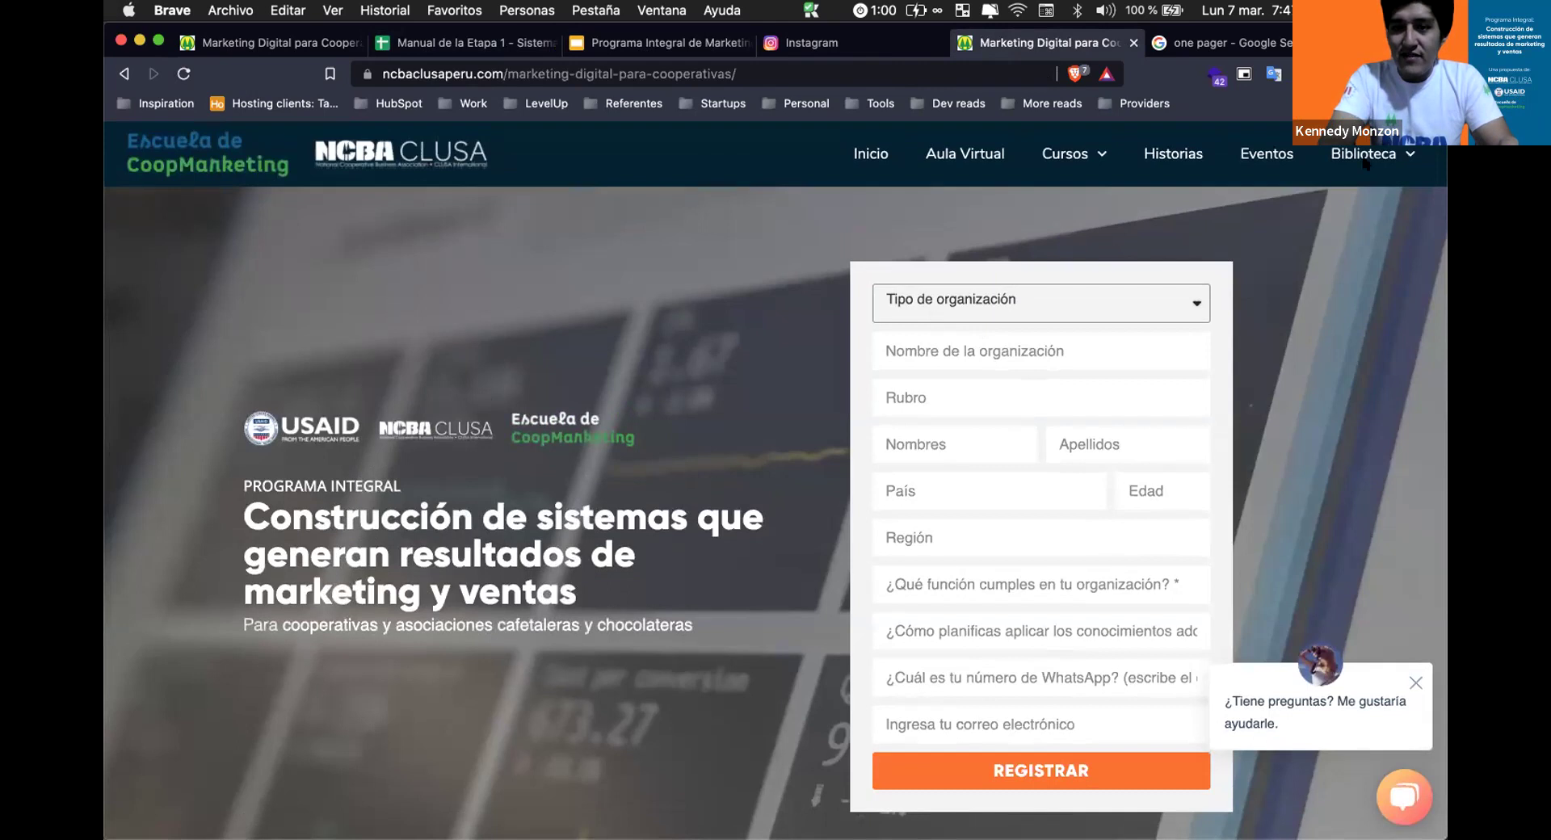
{"action": "mouse_move", "coordinate": [1383, 157]}
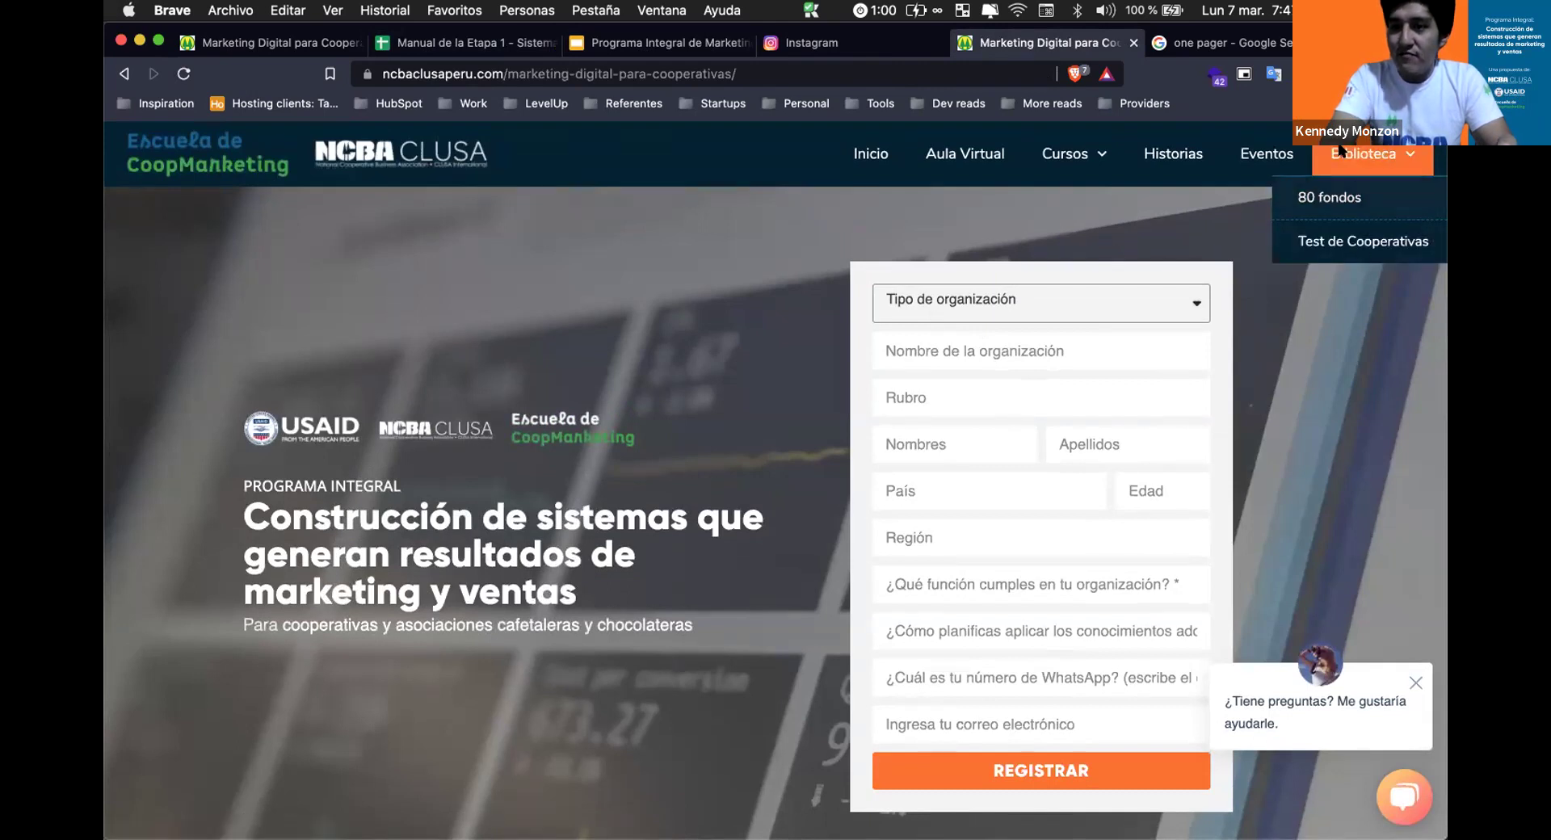
{"action": "left_click", "coordinate": [1349, 158]}
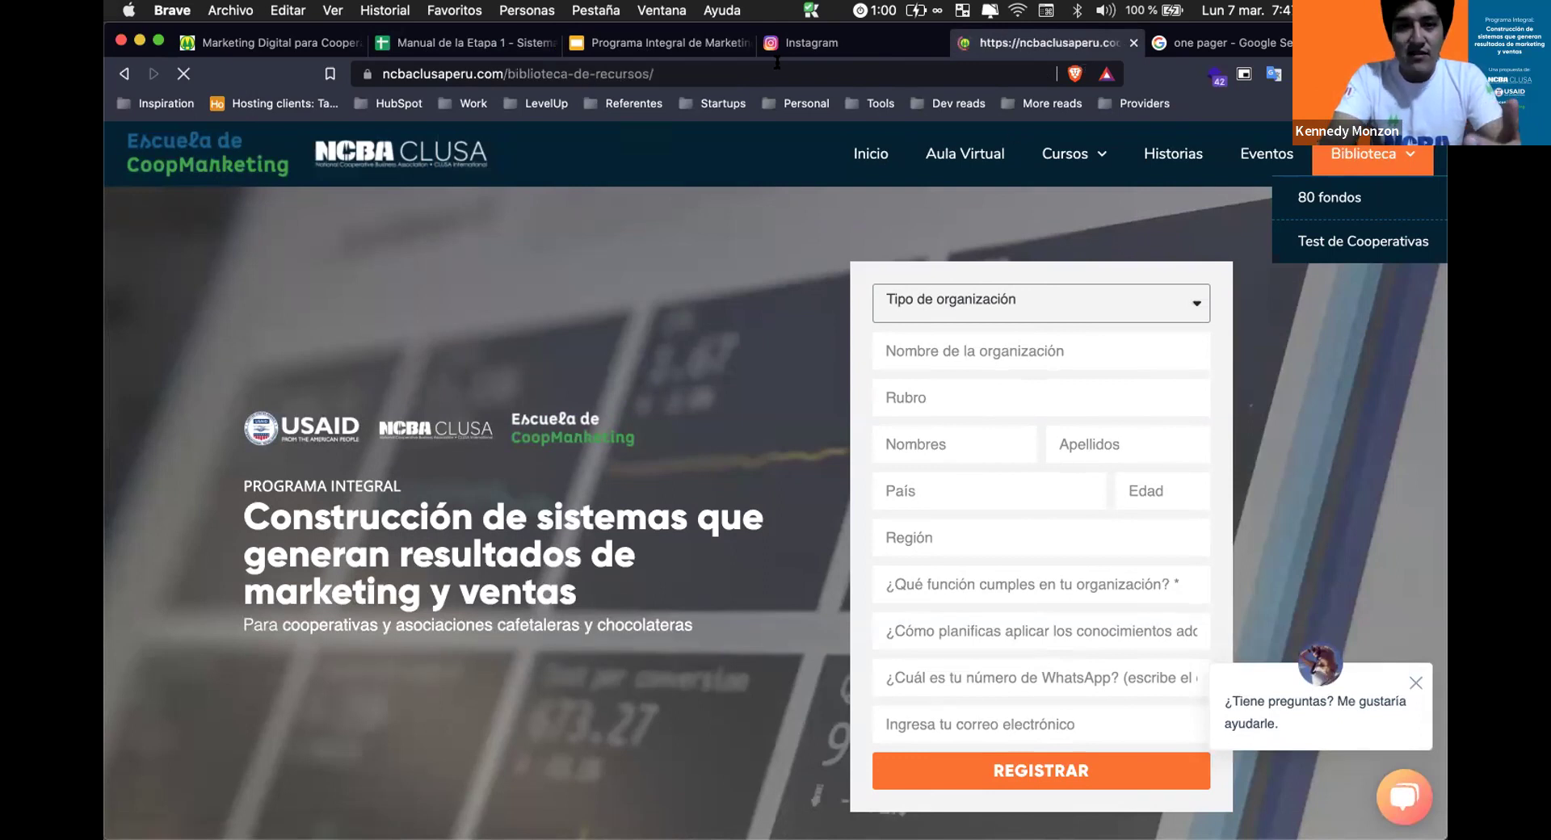
{"action": "left_click", "coordinate": [608, 71]}
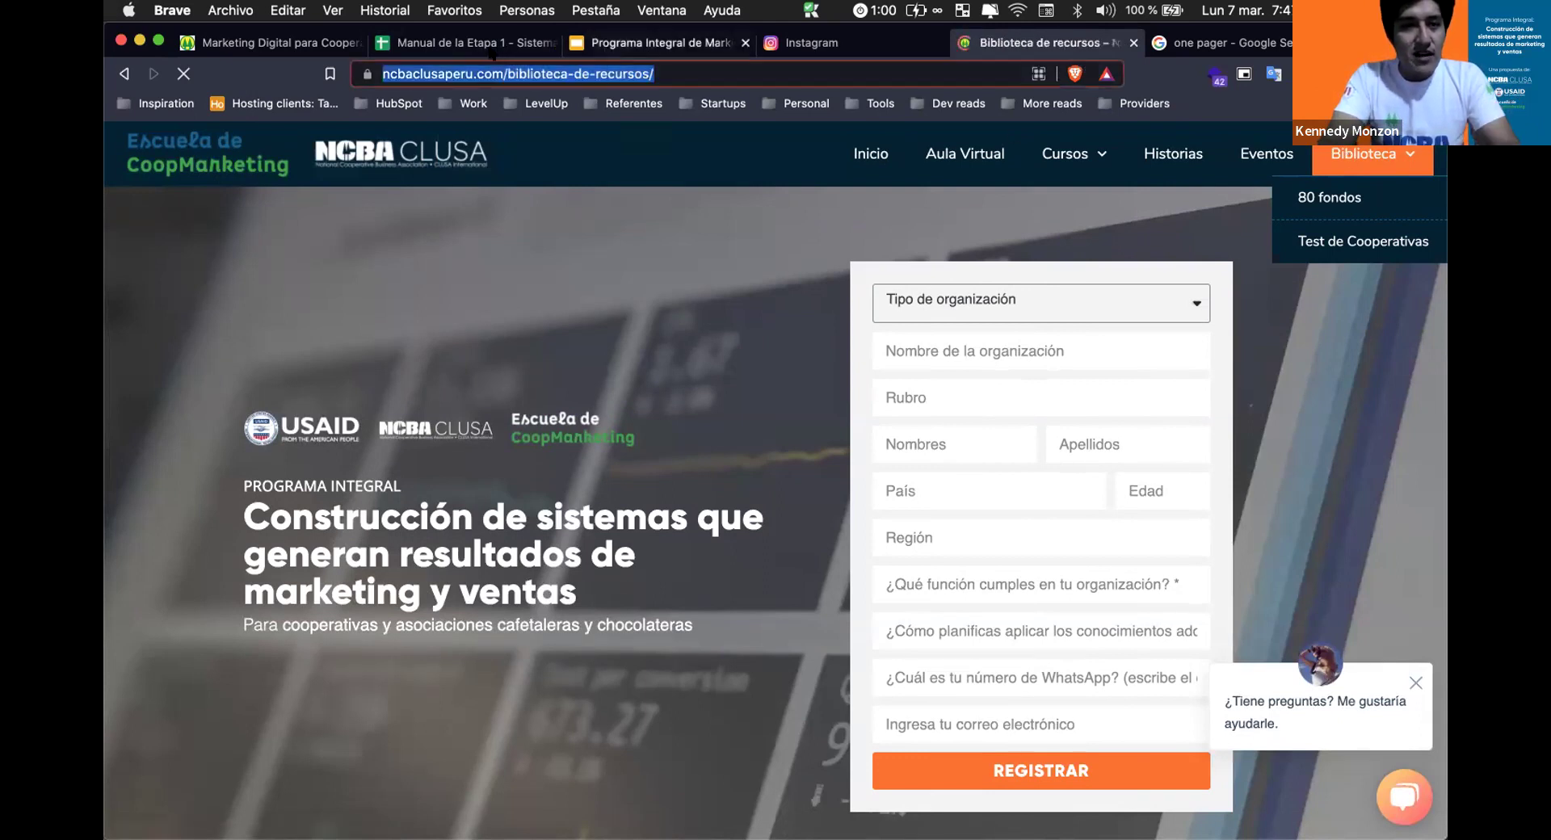
Back in the stage 1 manual spreadsheet, mark No as the Anuncios answer by filling cell E10 with the custom green.
{"action": "left_click", "coordinate": [492, 53]}
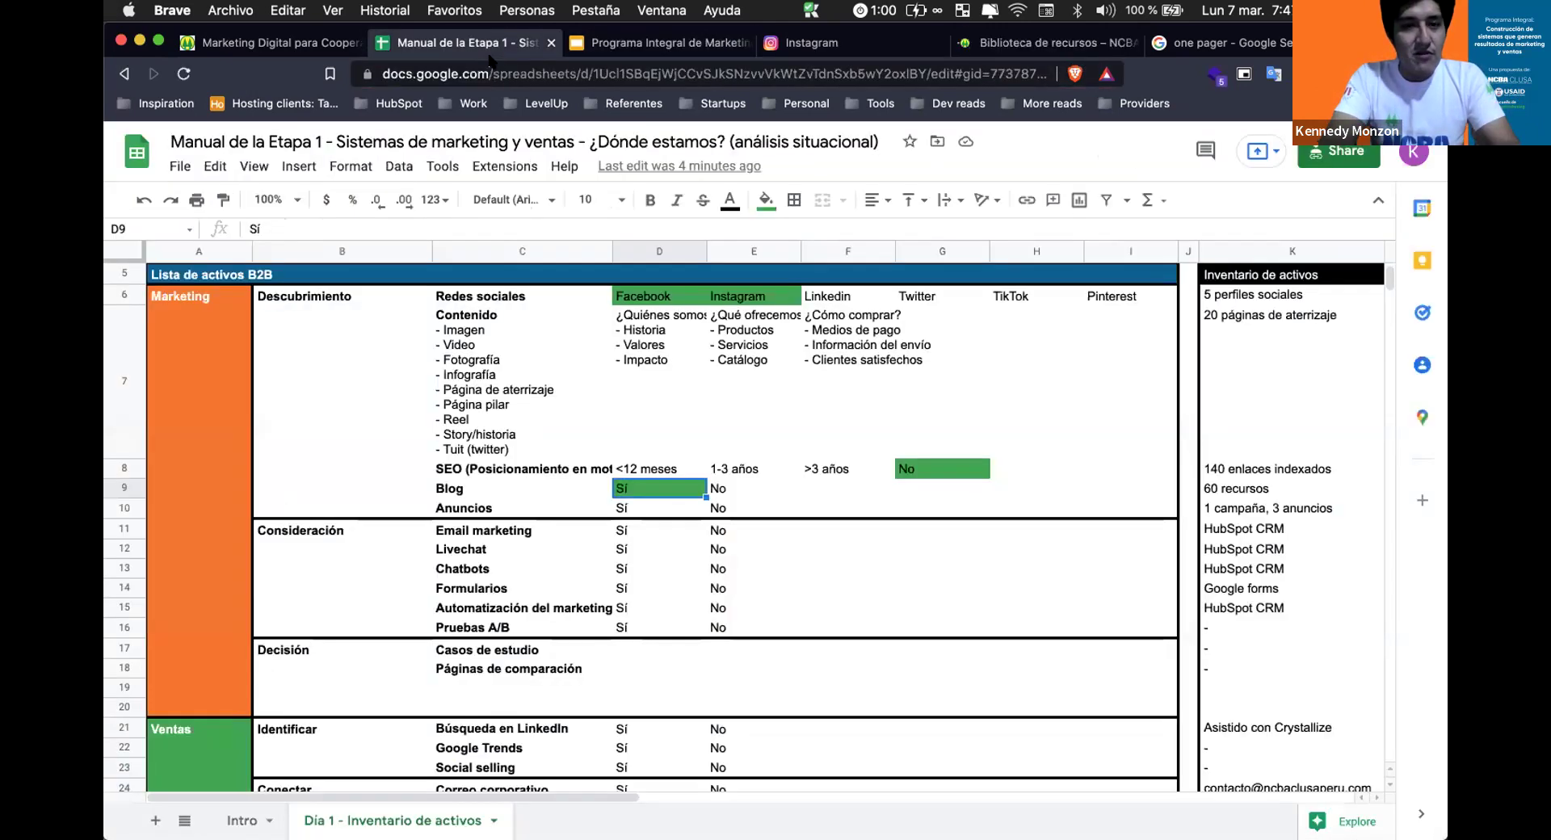
{"action": "left_click", "coordinate": [662, 508]}
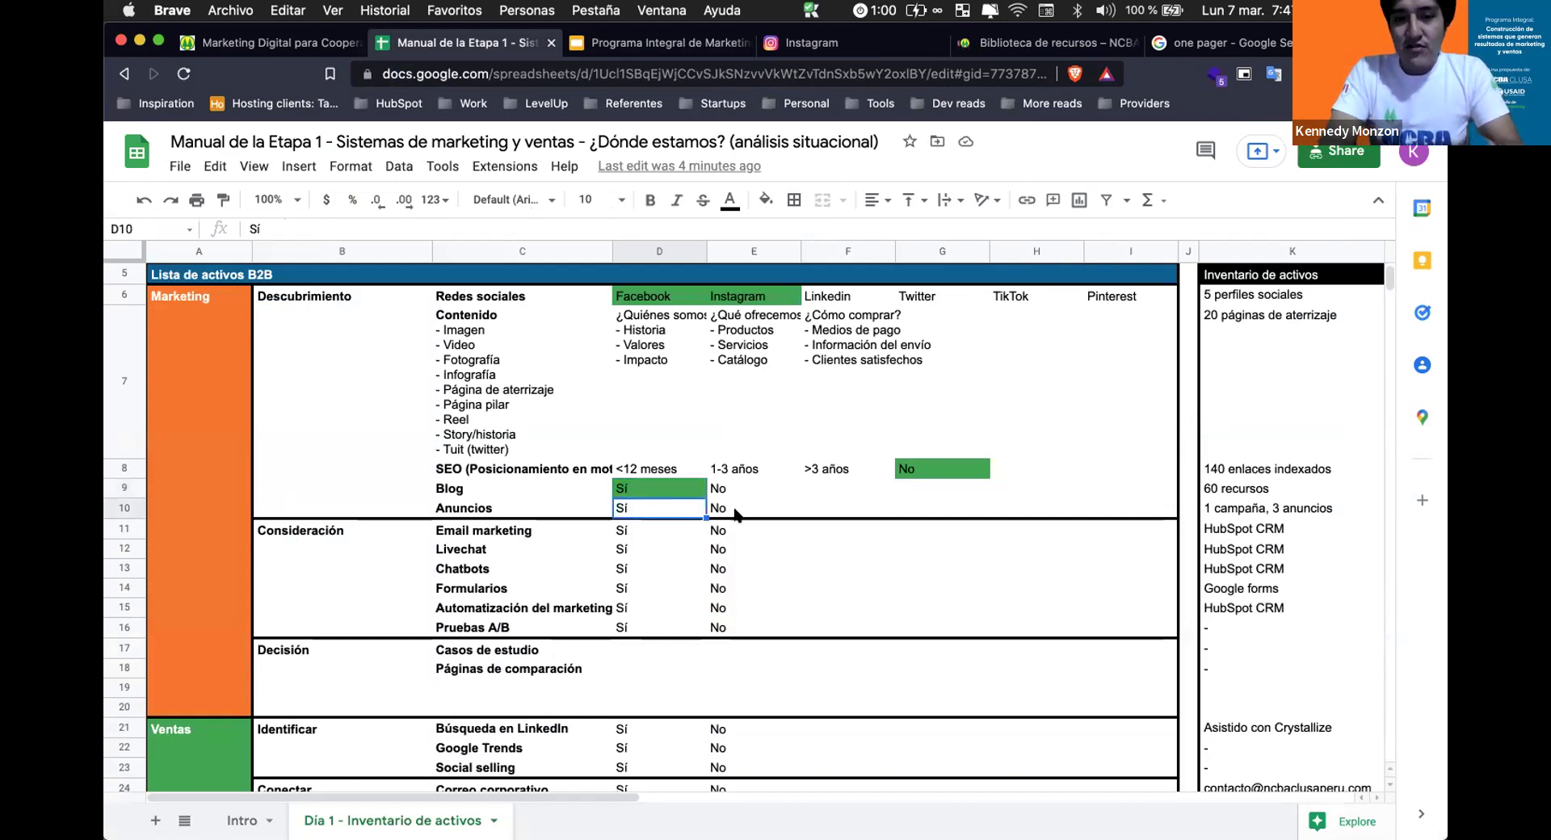
{"action": "left_click", "coordinate": [736, 511]}
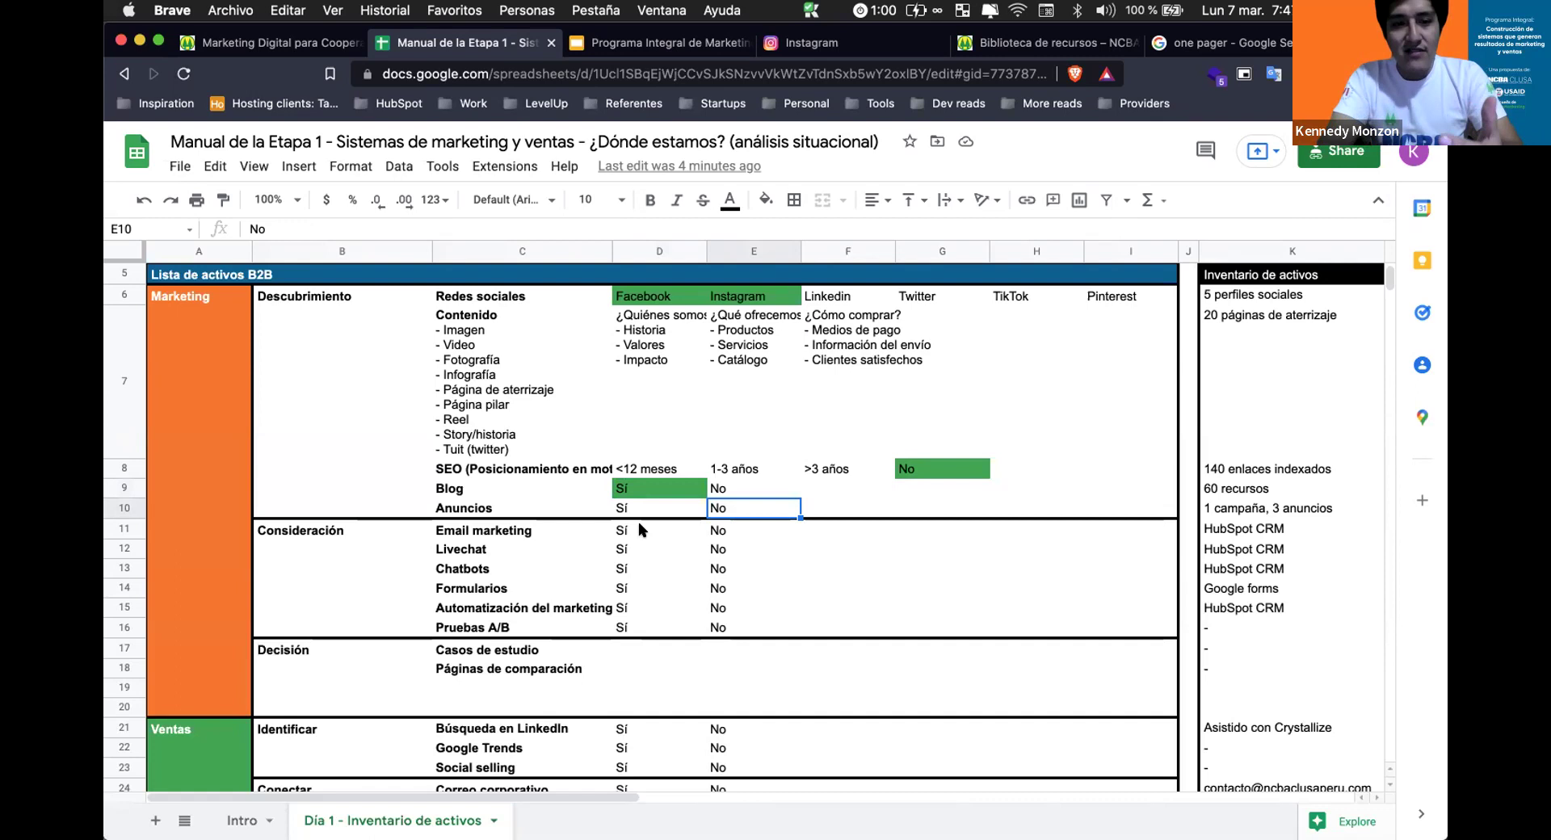
{"action": "left_click", "coordinate": [765, 200]}
{"action": "left_click", "coordinate": [786, 320]}
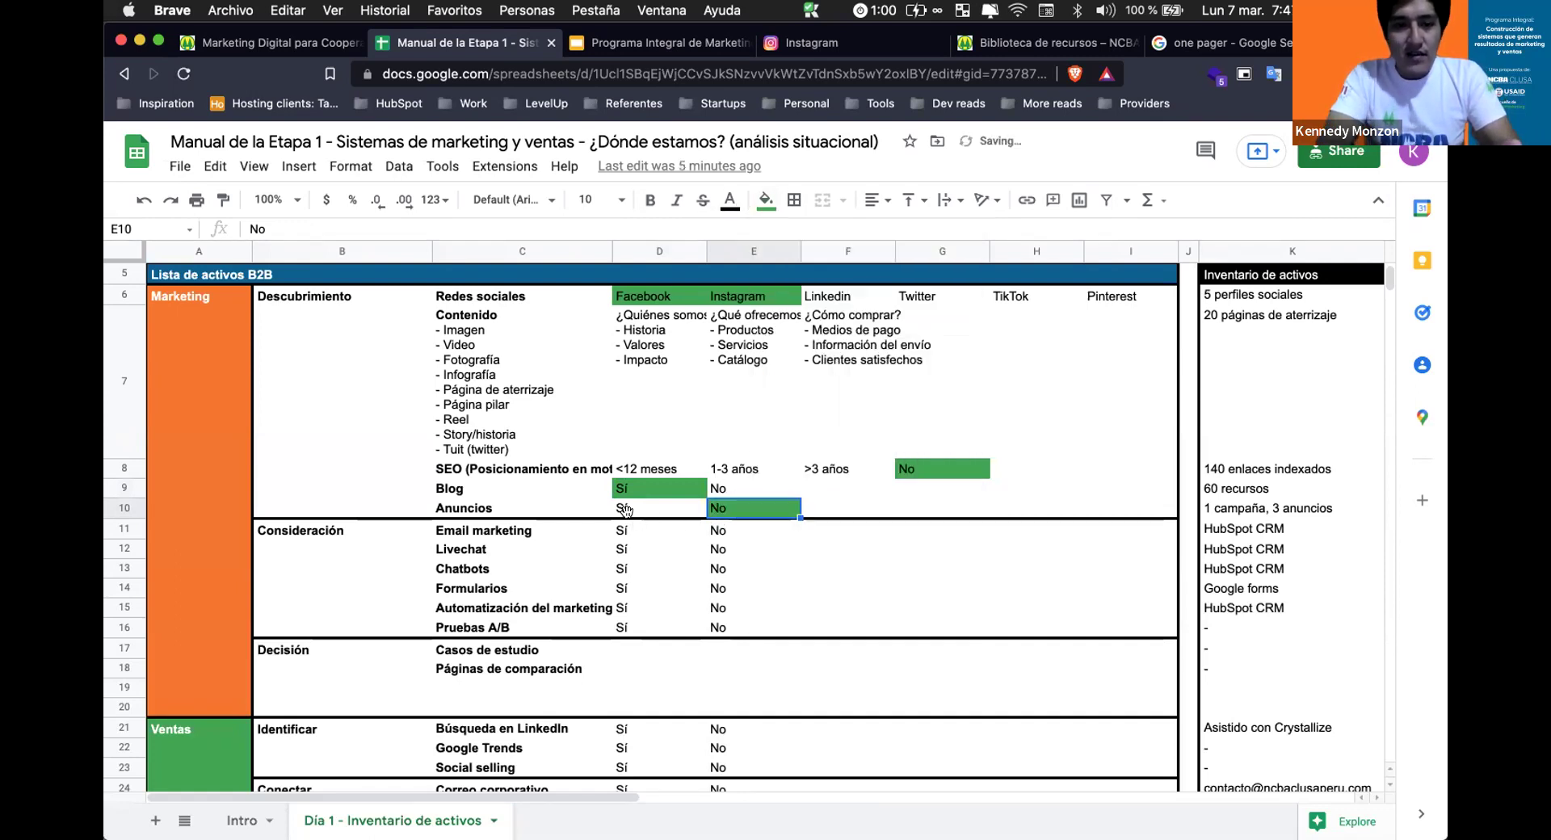
Go over the Descubrimiento and Consideración stages in the asset list, examining the Email marketing and Livechat rows.
{"action": "left_click", "coordinate": [542, 533]}
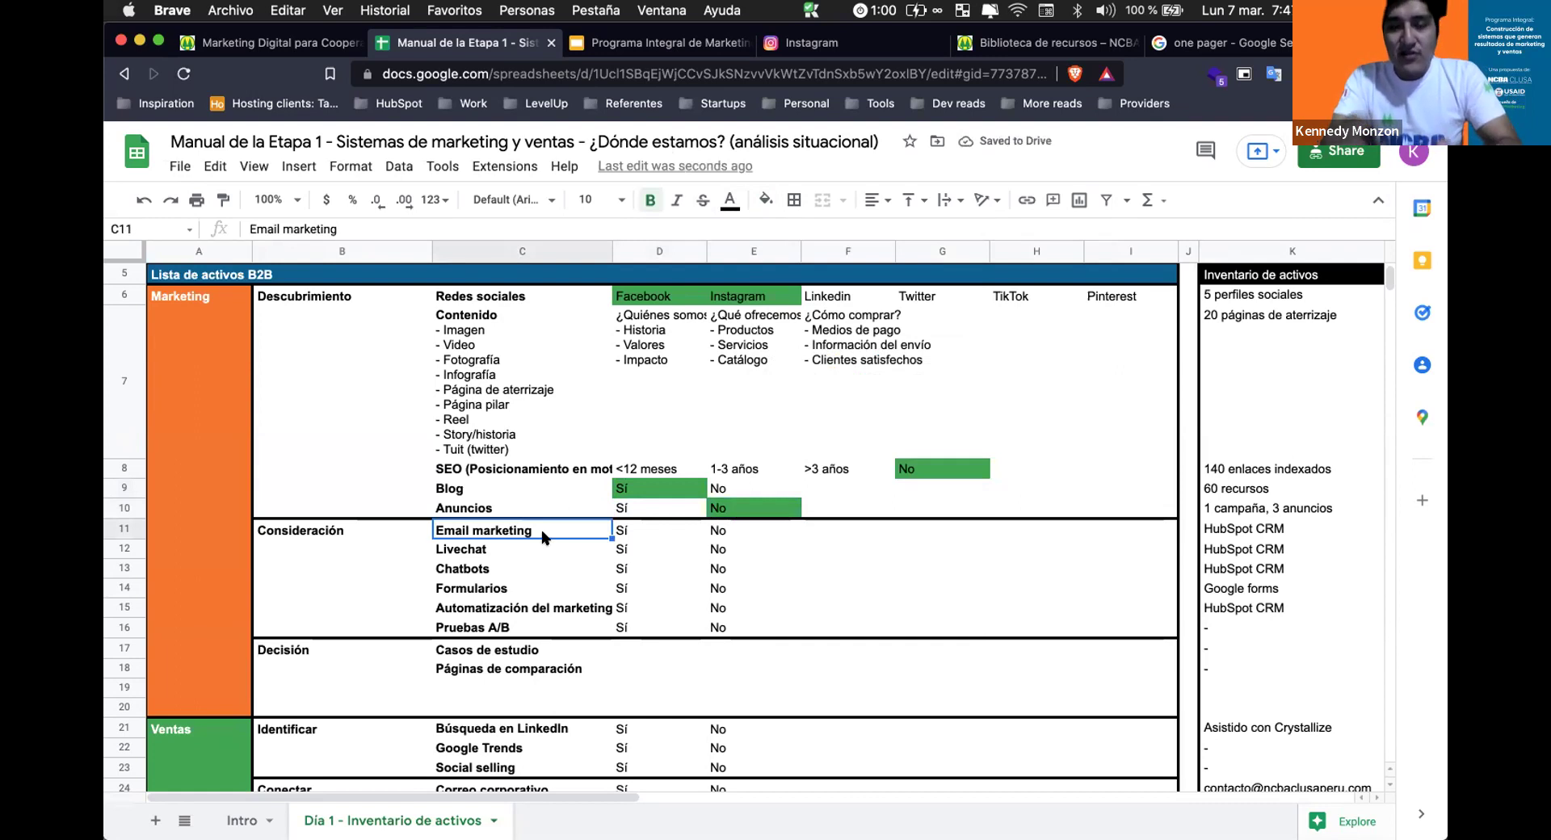
{"action": "left_click", "coordinate": [304, 319]}
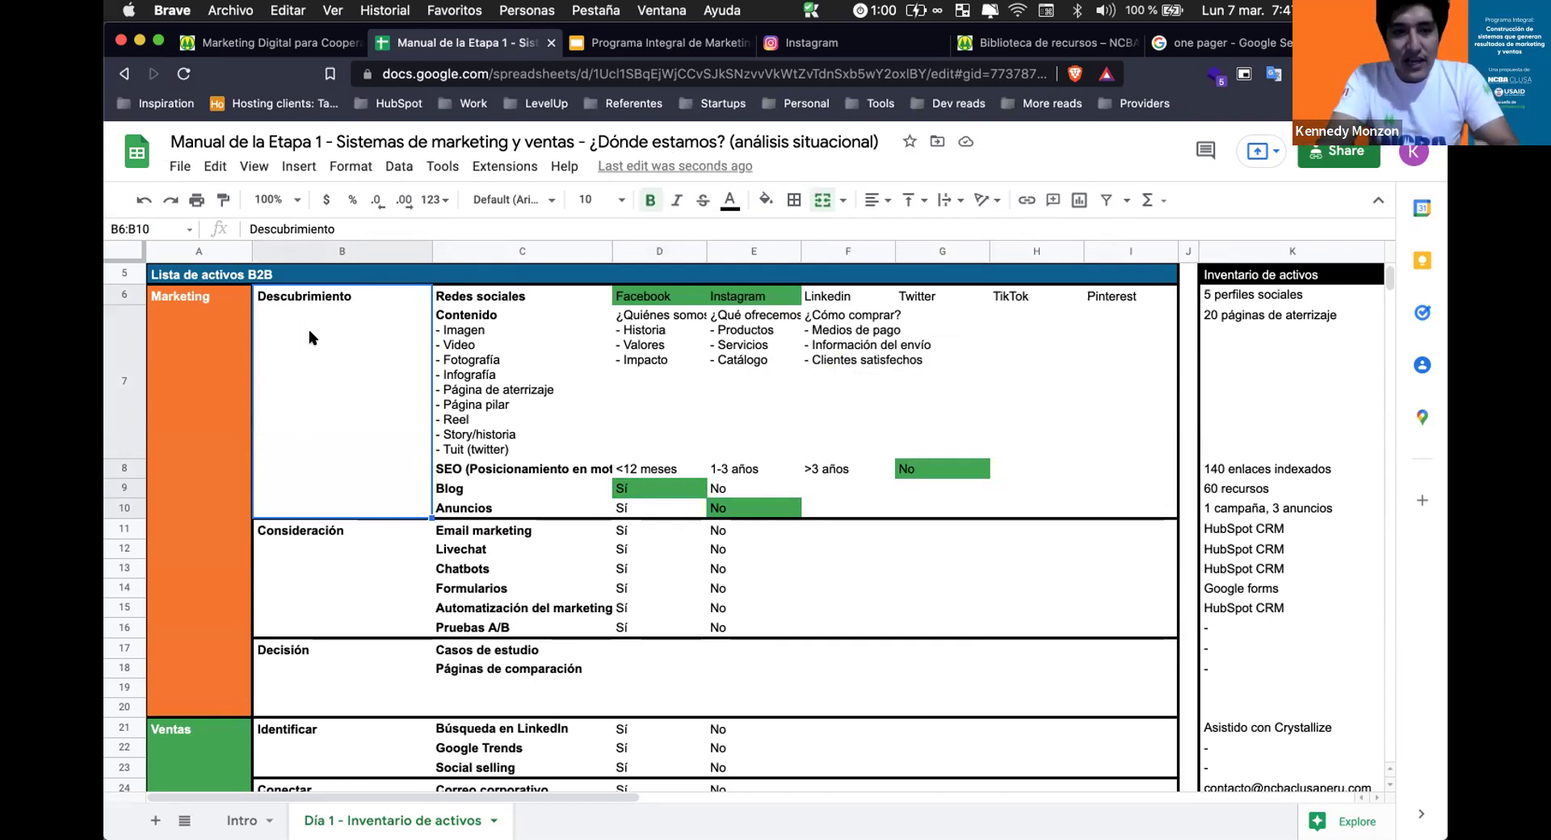
{"action": "key", "text": "Down"}
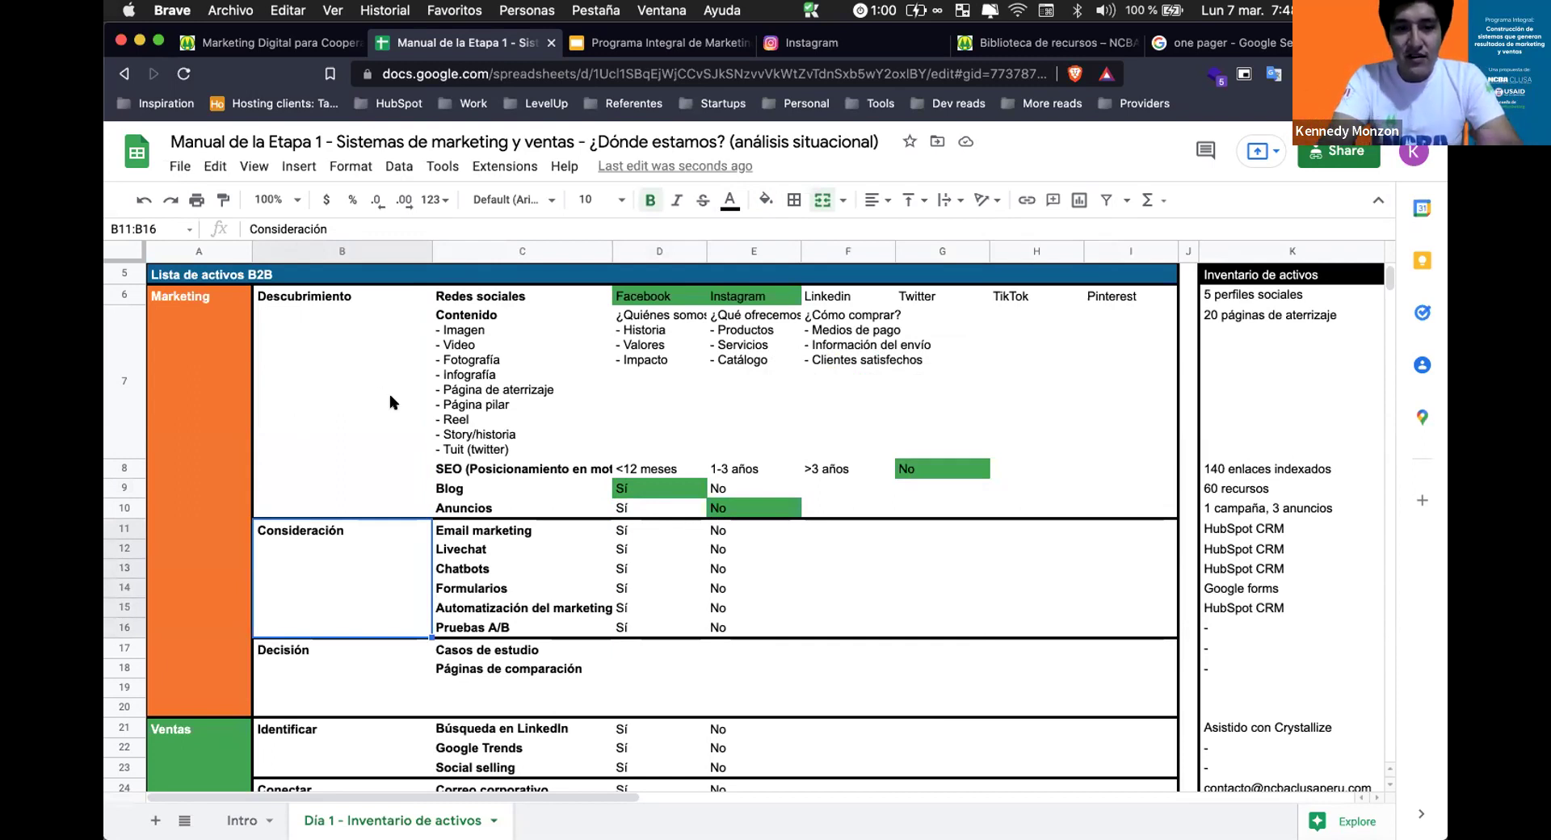
{"action": "left_click", "coordinate": [464, 515]}
{"action": "key", "text": "Down"}
{"action": "key", "text": "Down"}
{"action": "left_click", "coordinate": [491, 533]}
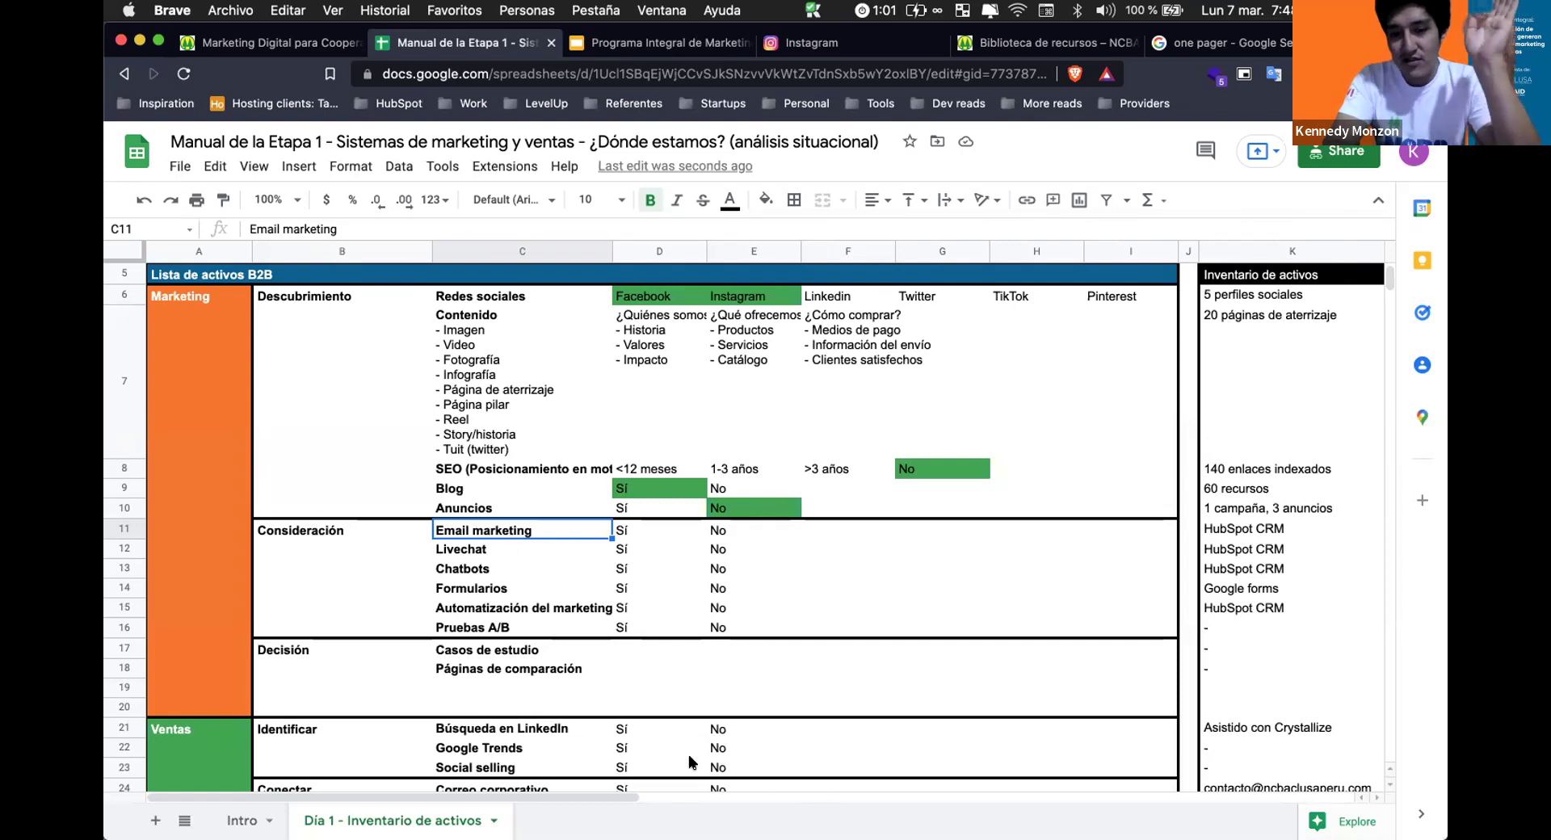
{"action": "left_click", "coordinate": [570, 551]}
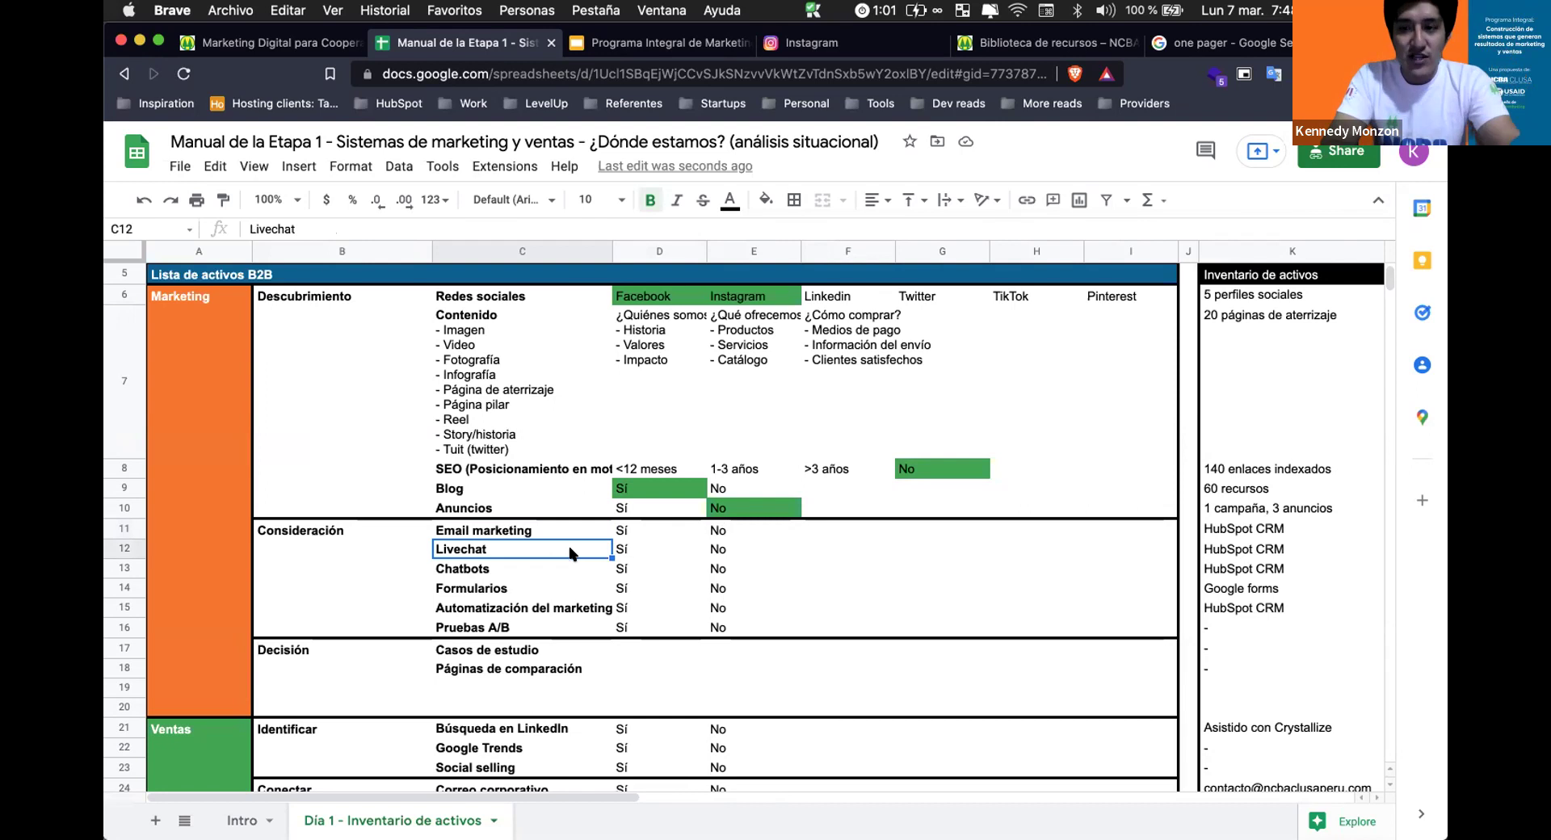
Switch to the HubSpot channel performance dashboard and examine the Interacción por correo report, including the details of its Enviado figure.
{"action": "left_click", "coordinate": [523, 528]}
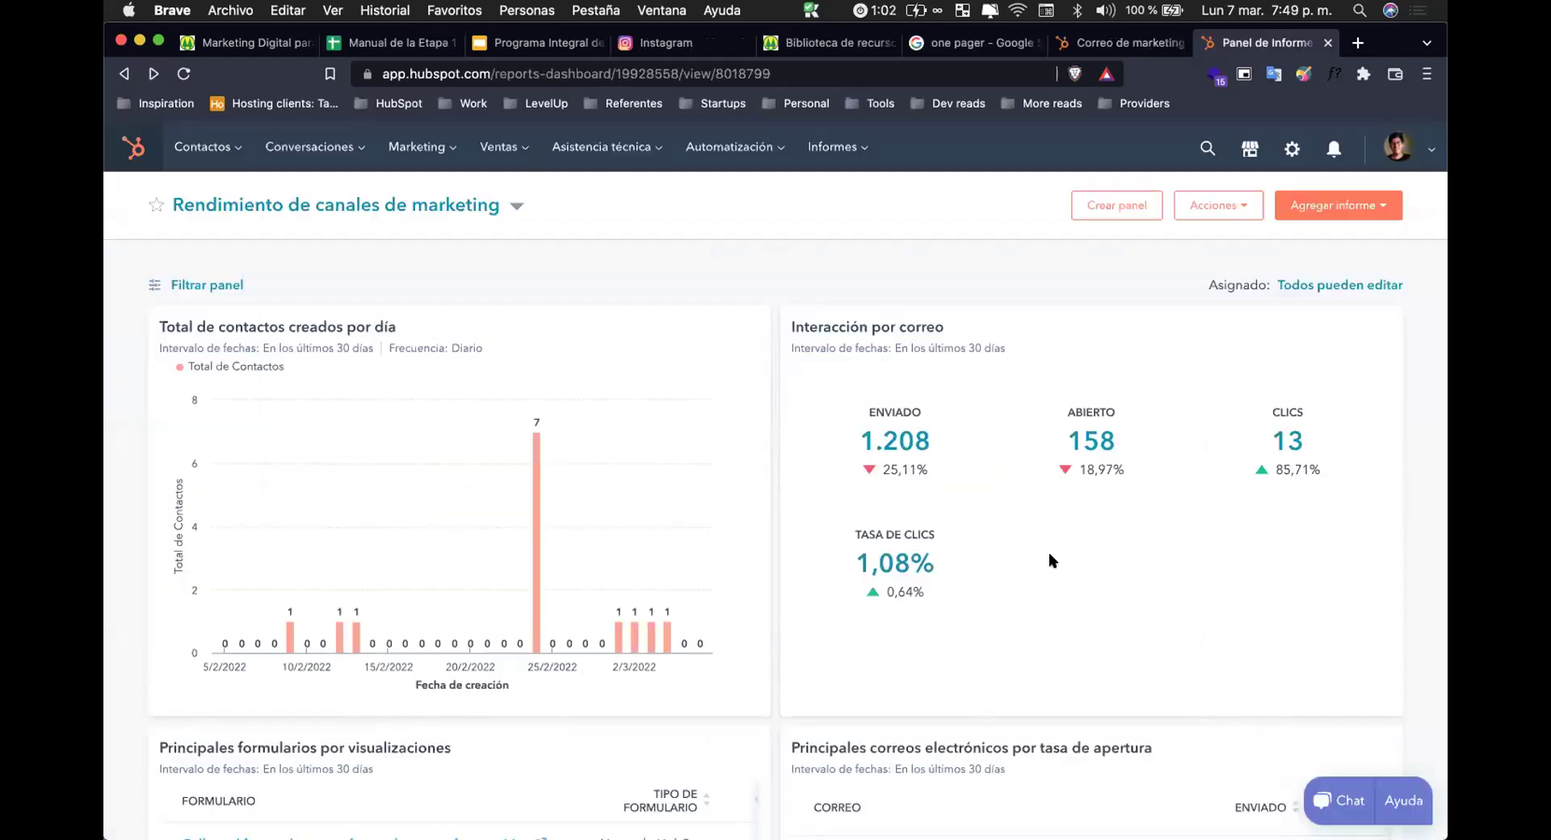
{"action": "scroll", "coordinate": [1048, 553], "scroll_direction": "down", "scroll_amount": 5}
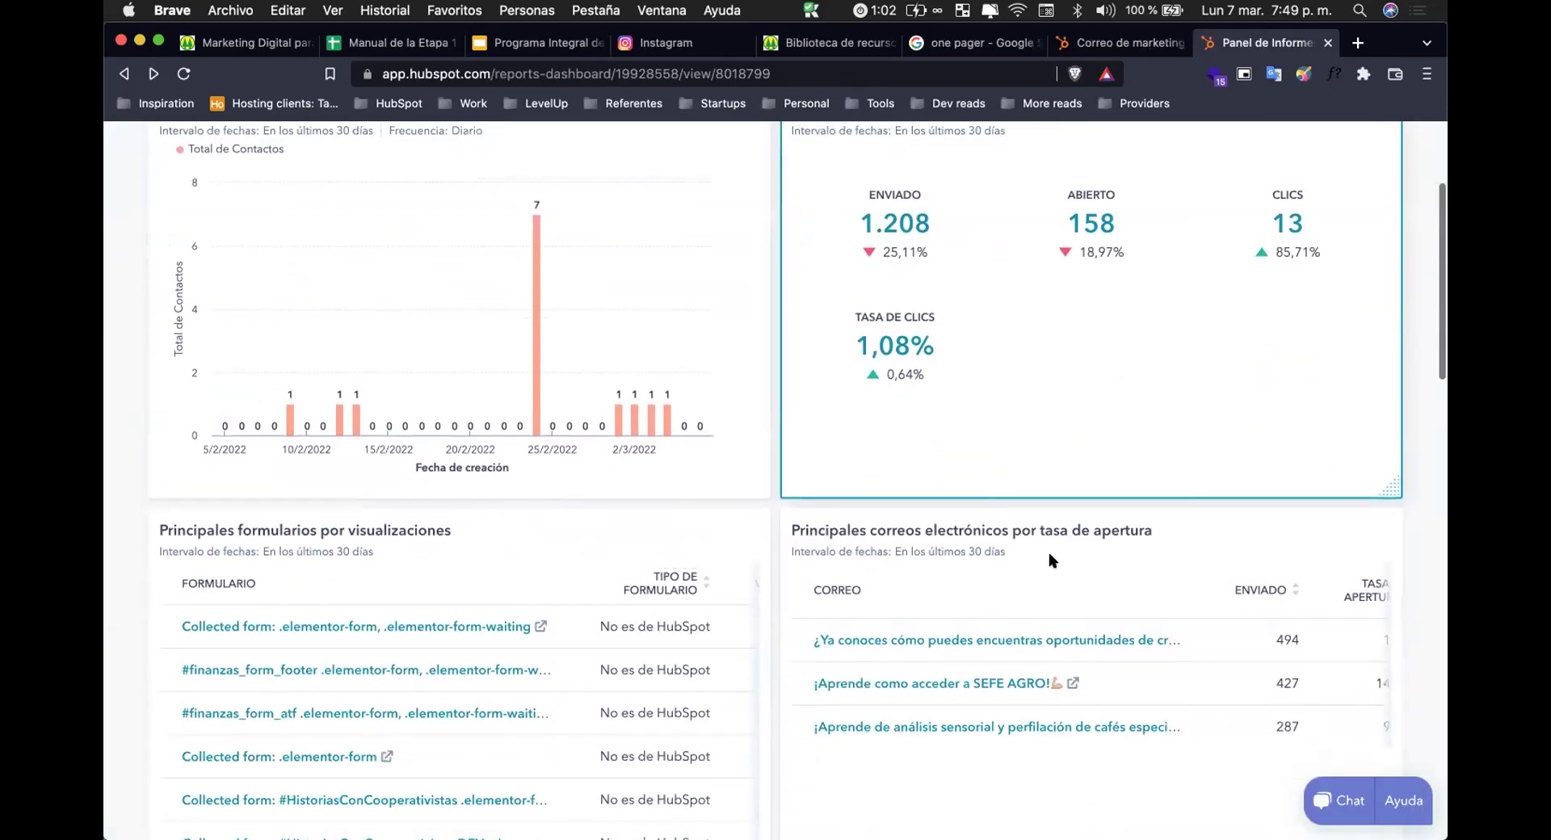
{"action": "scroll", "coordinate": [1049, 559], "scroll_direction": "up", "scroll_amount": 3}
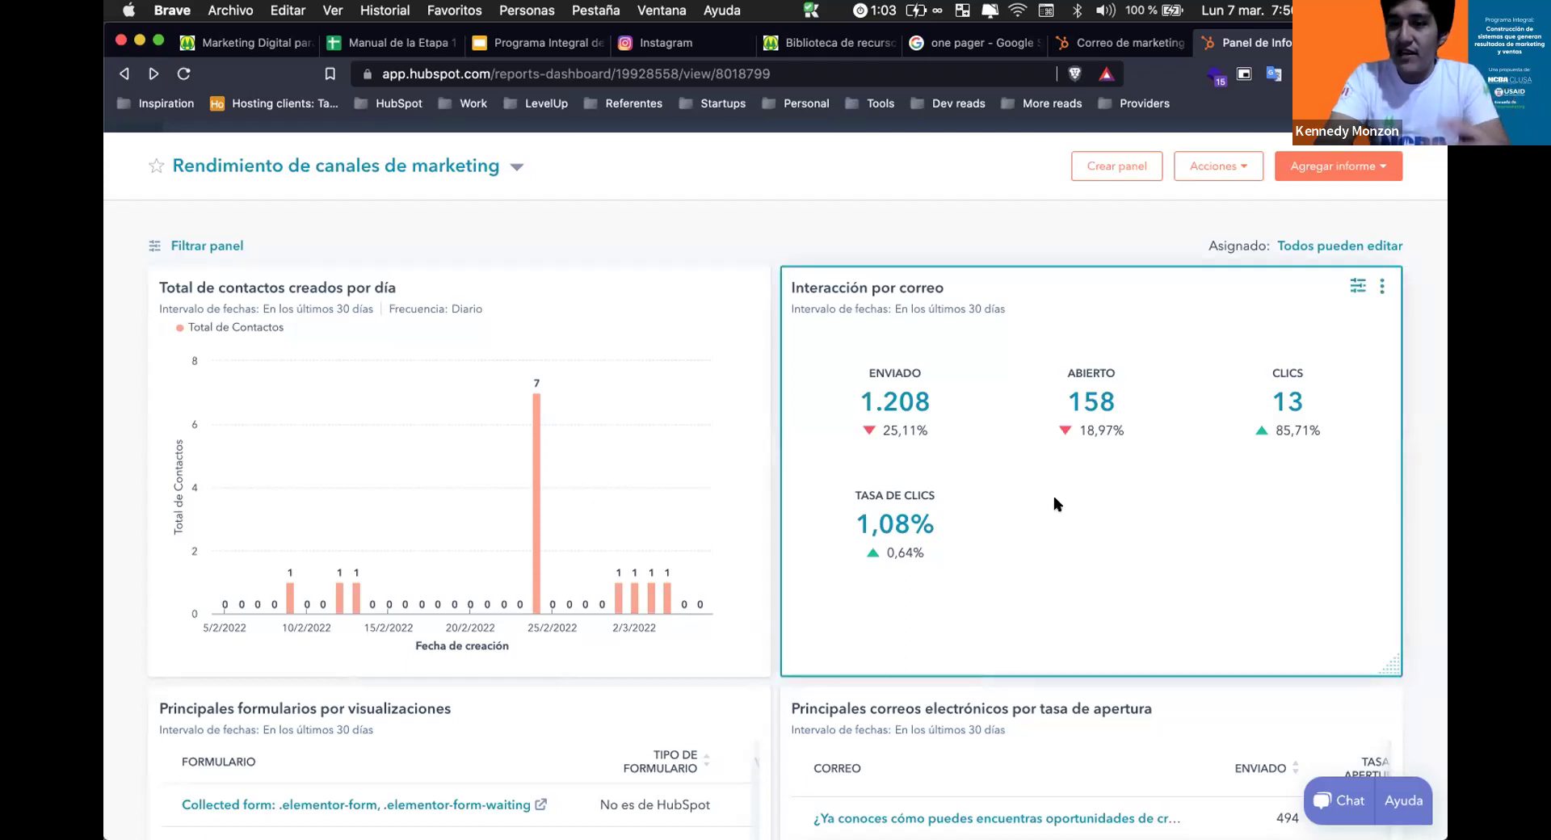
{"action": "scroll", "coordinate": [1053, 496], "scroll_direction": "down", "scroll_amount": 1}
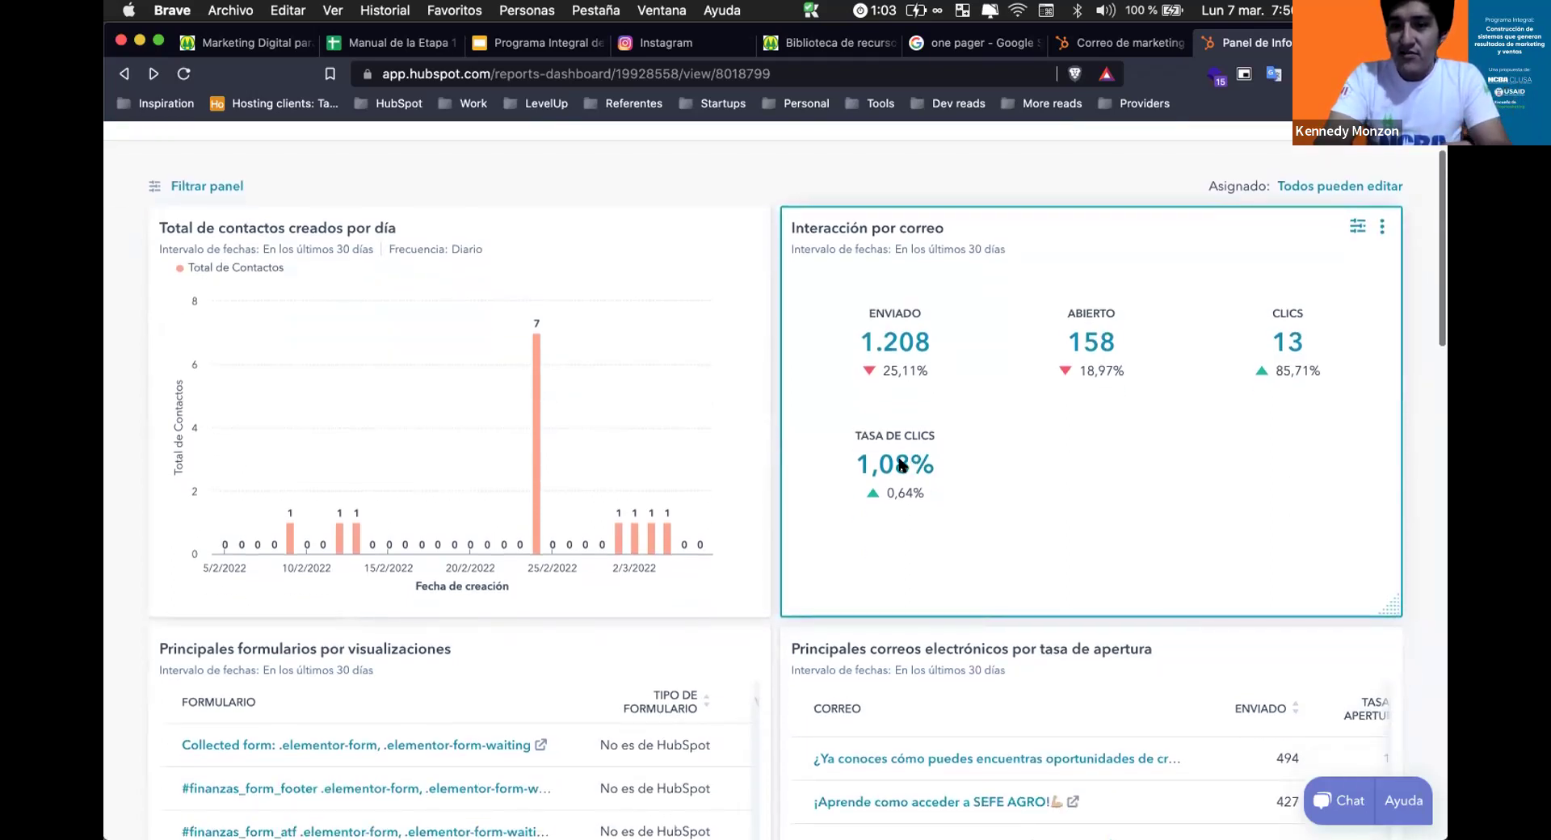
{"action": "scroll", "coordinate": [935, 398], "scroll_direction": "up", "scroll_amount": 2}
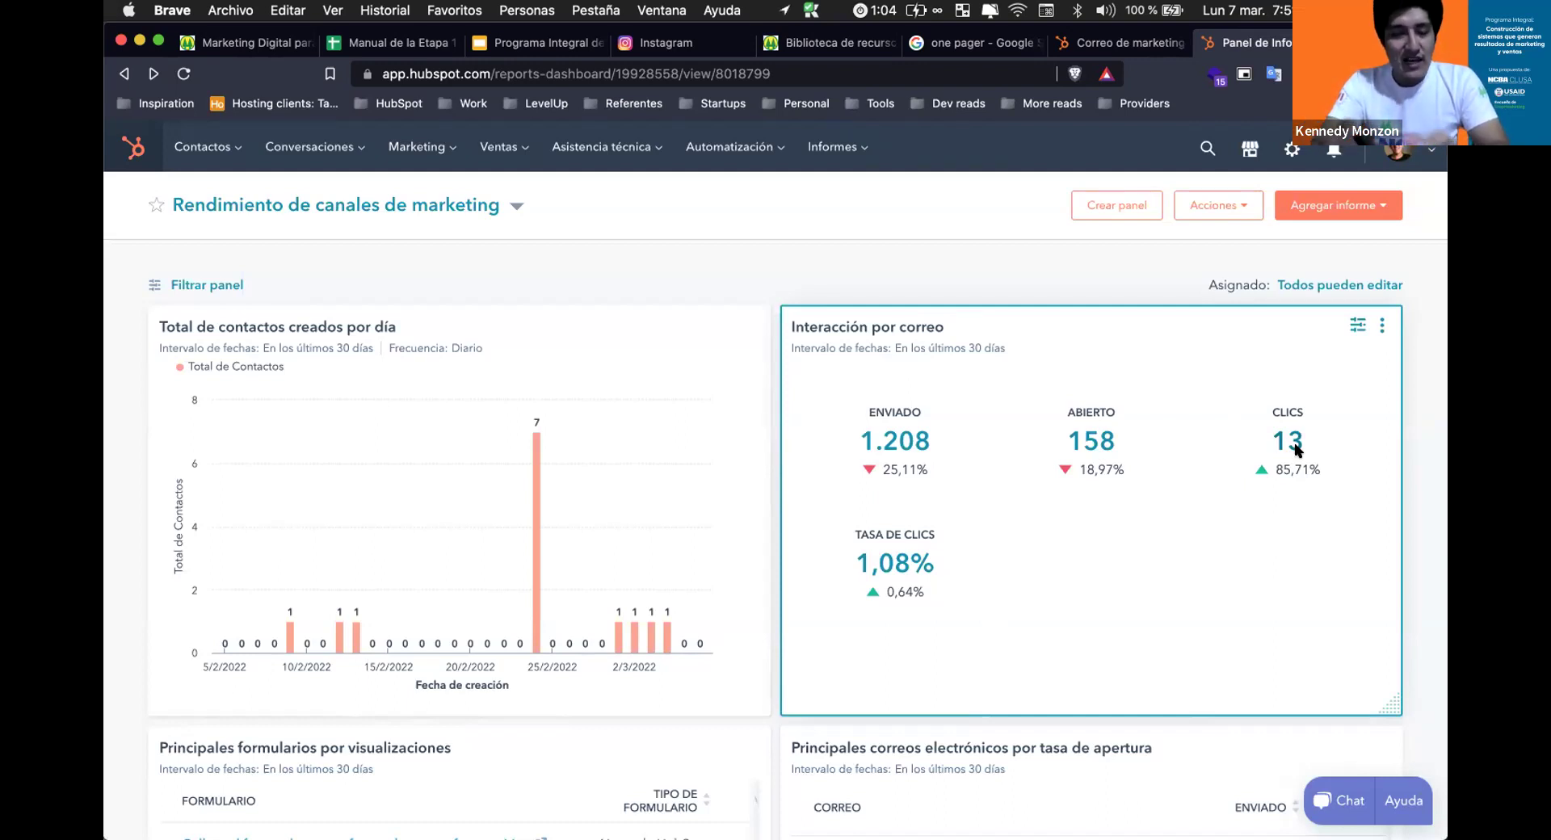
{"action": "left_click", "coordinate": [889, 450]}
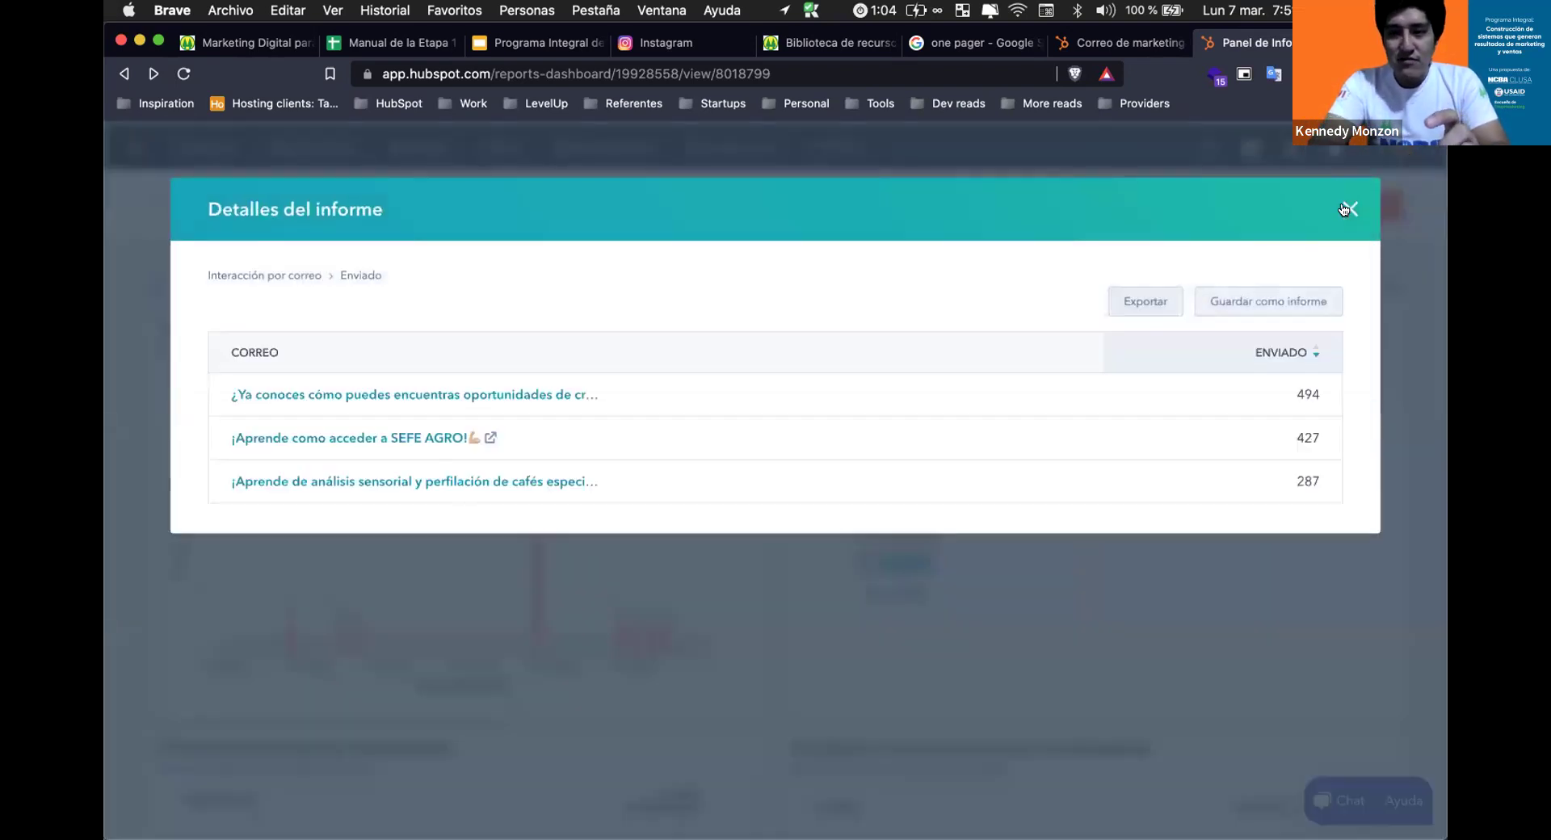
{"action": "left_click", "coordinate": [1344, 209]}
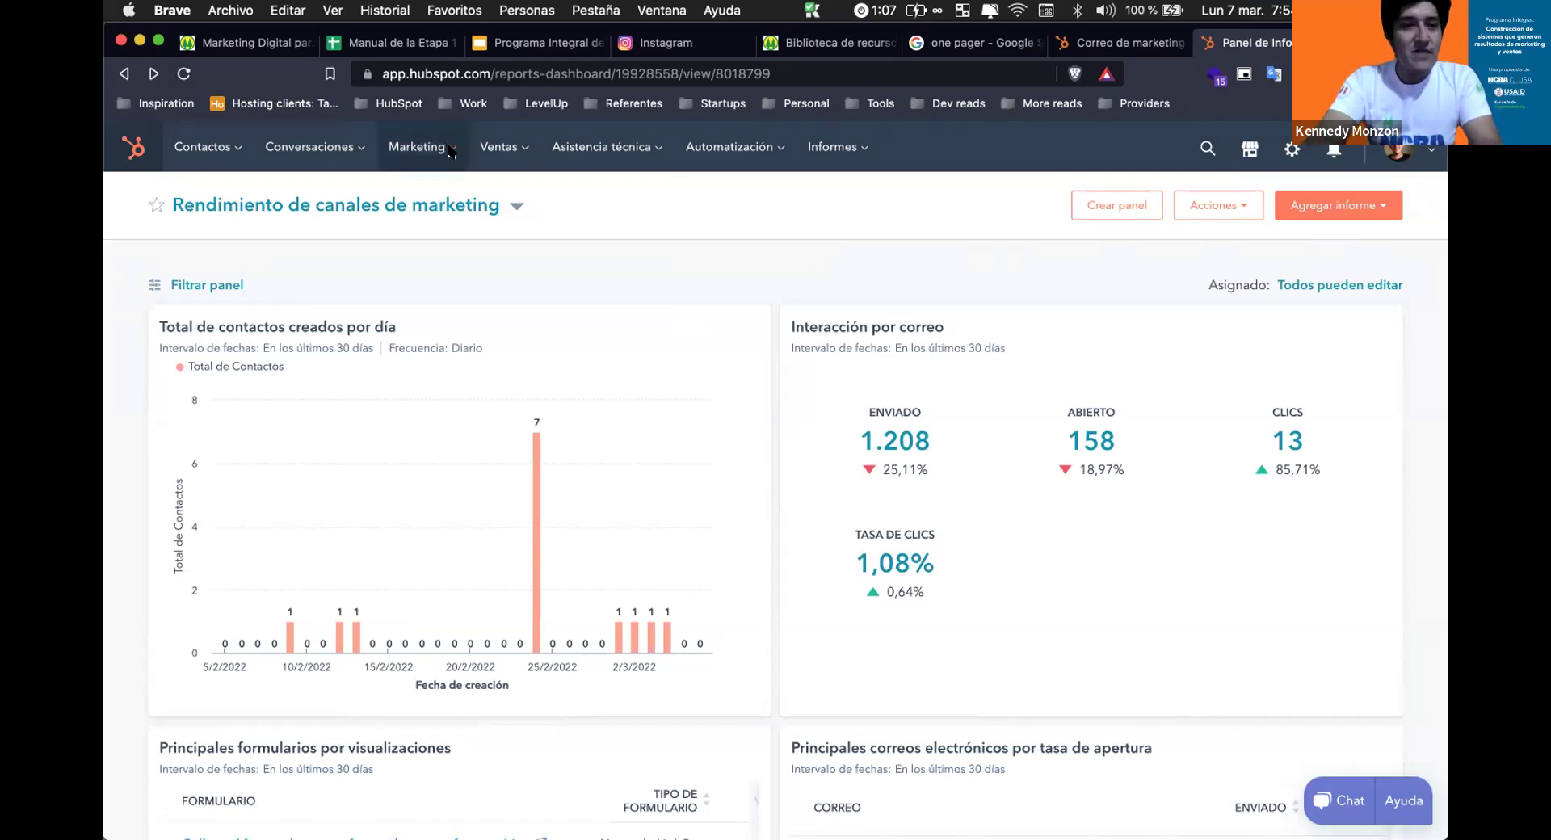
Browse the HubSpot Correo de marketing list and view the details of the email "¡Aprende de análisis sensorial y perfilación de cafés especiales!".
{"action": "left_click", "coordinate": [1143, 54]}
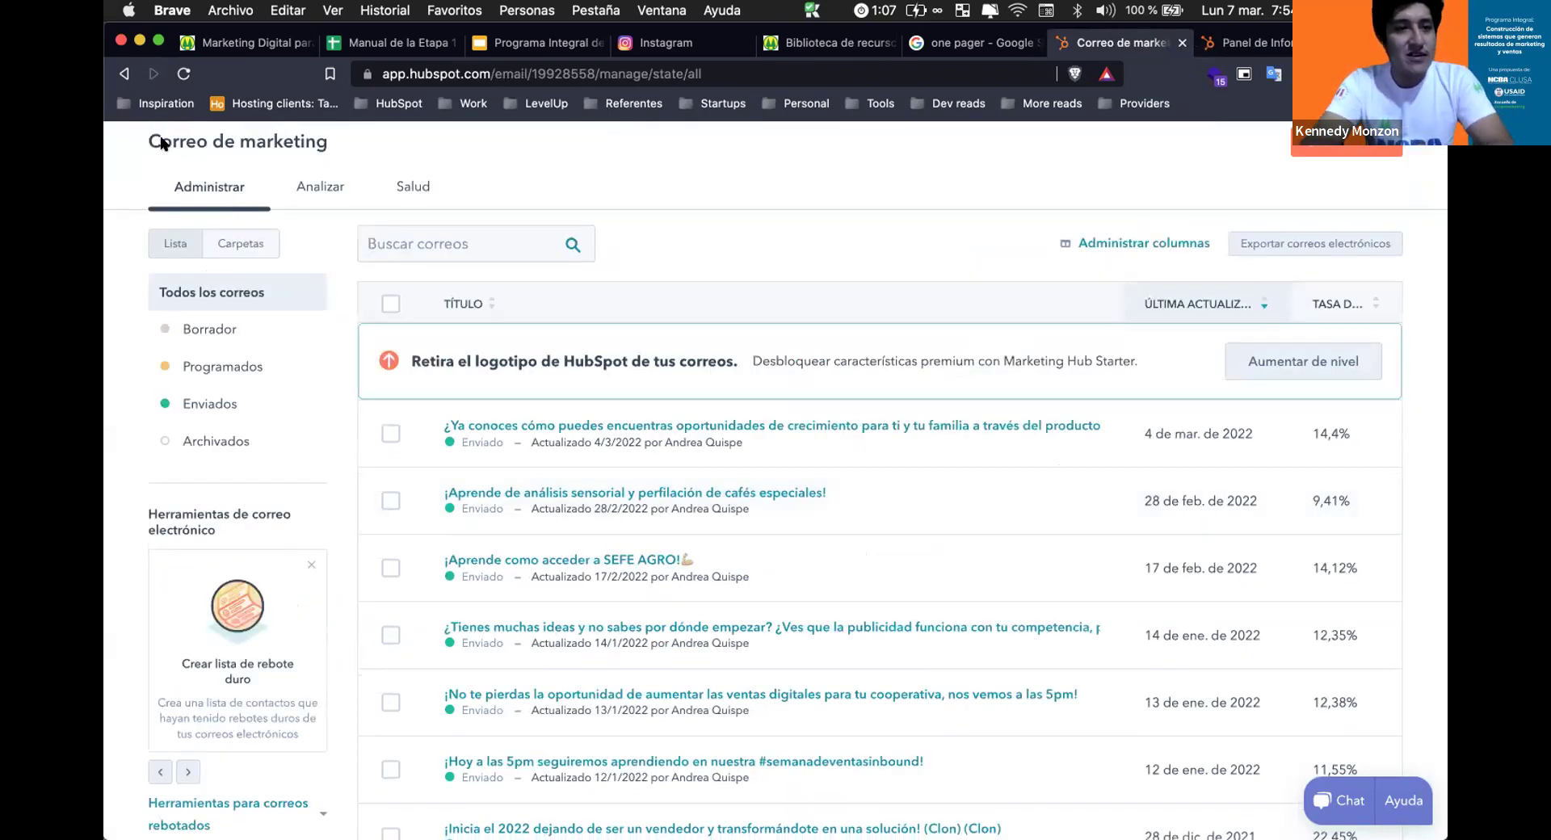
{"action": "scroll", "coordinate": [734, 365], "scroll_direction": "down", "scroll_amount": 2}
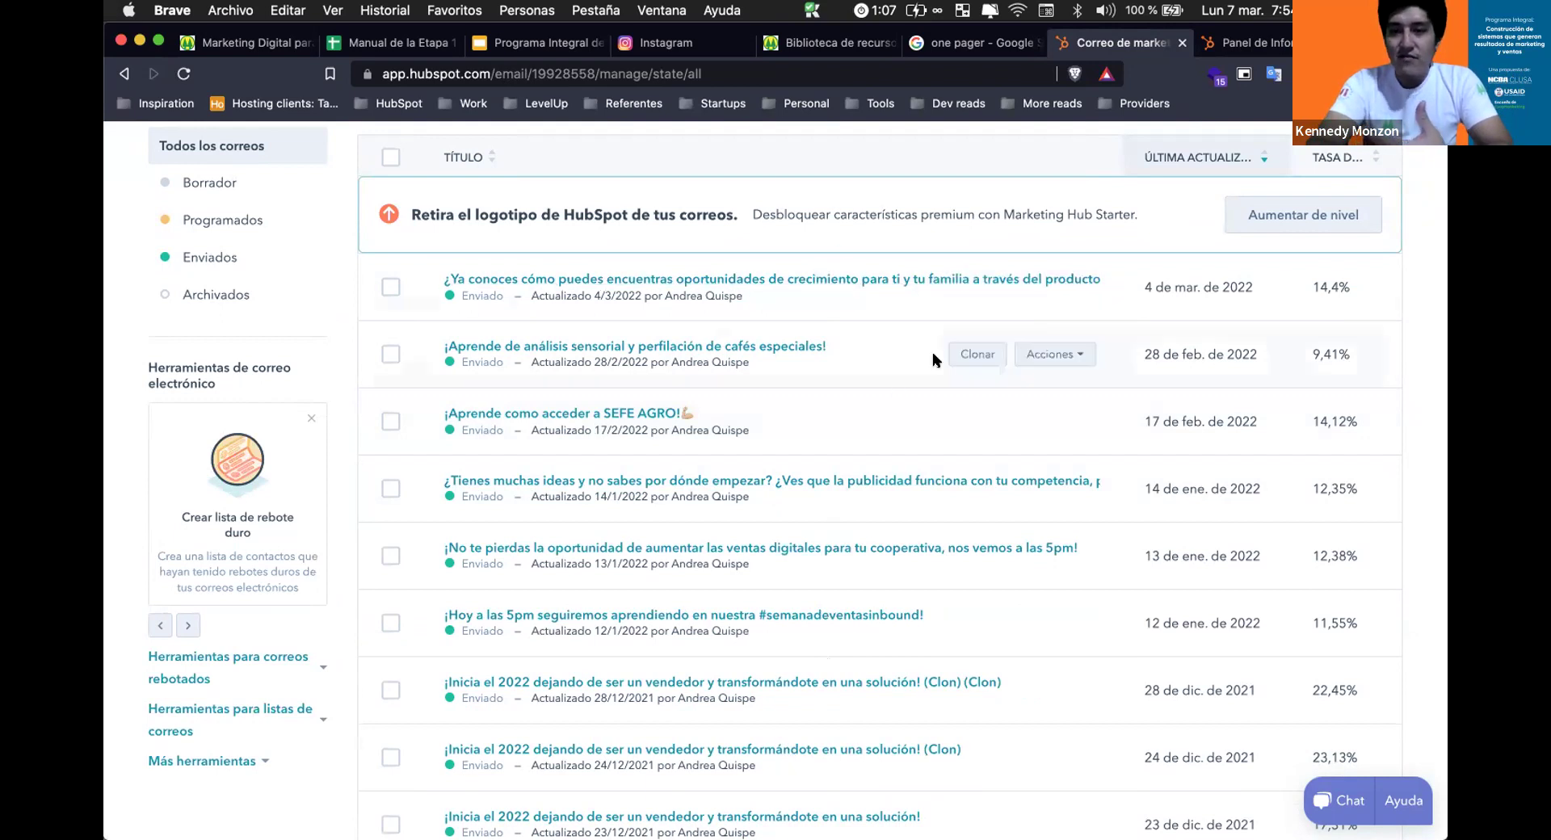
{"action": "scroll", "coordinate": [933, 355], "scroll_direction": "down", "scroll_amount": 3}
{"action": "scroll", "coordinate": [933, 360], "scroll_direction": "up", "scroll_amount": 2}
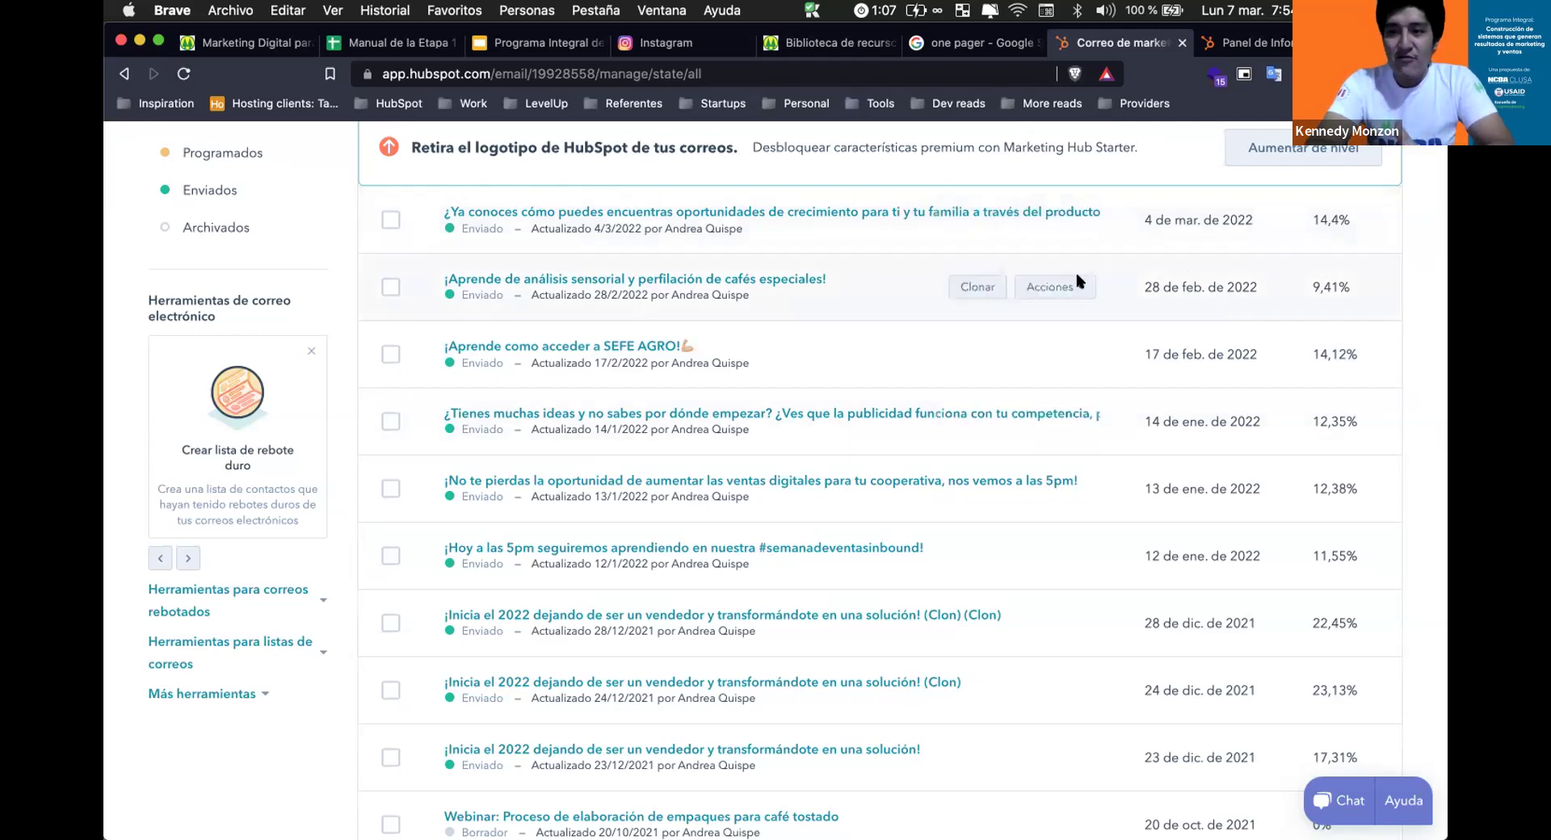
{"action": "left_click", "coordinate": [1314, 296]}
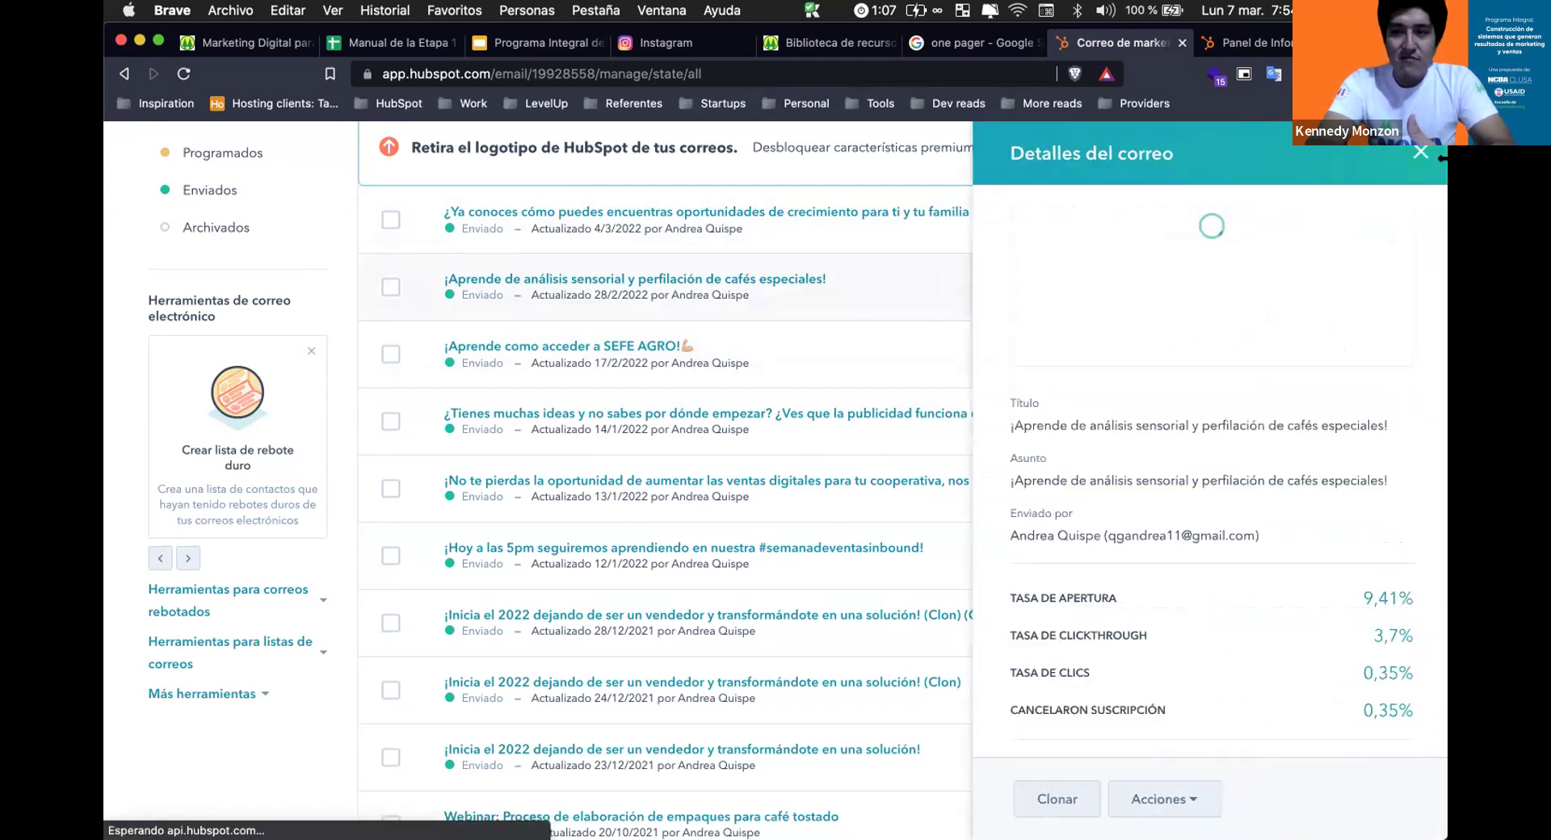
{"action": "left_click", "coordinate": [1416, 152]}
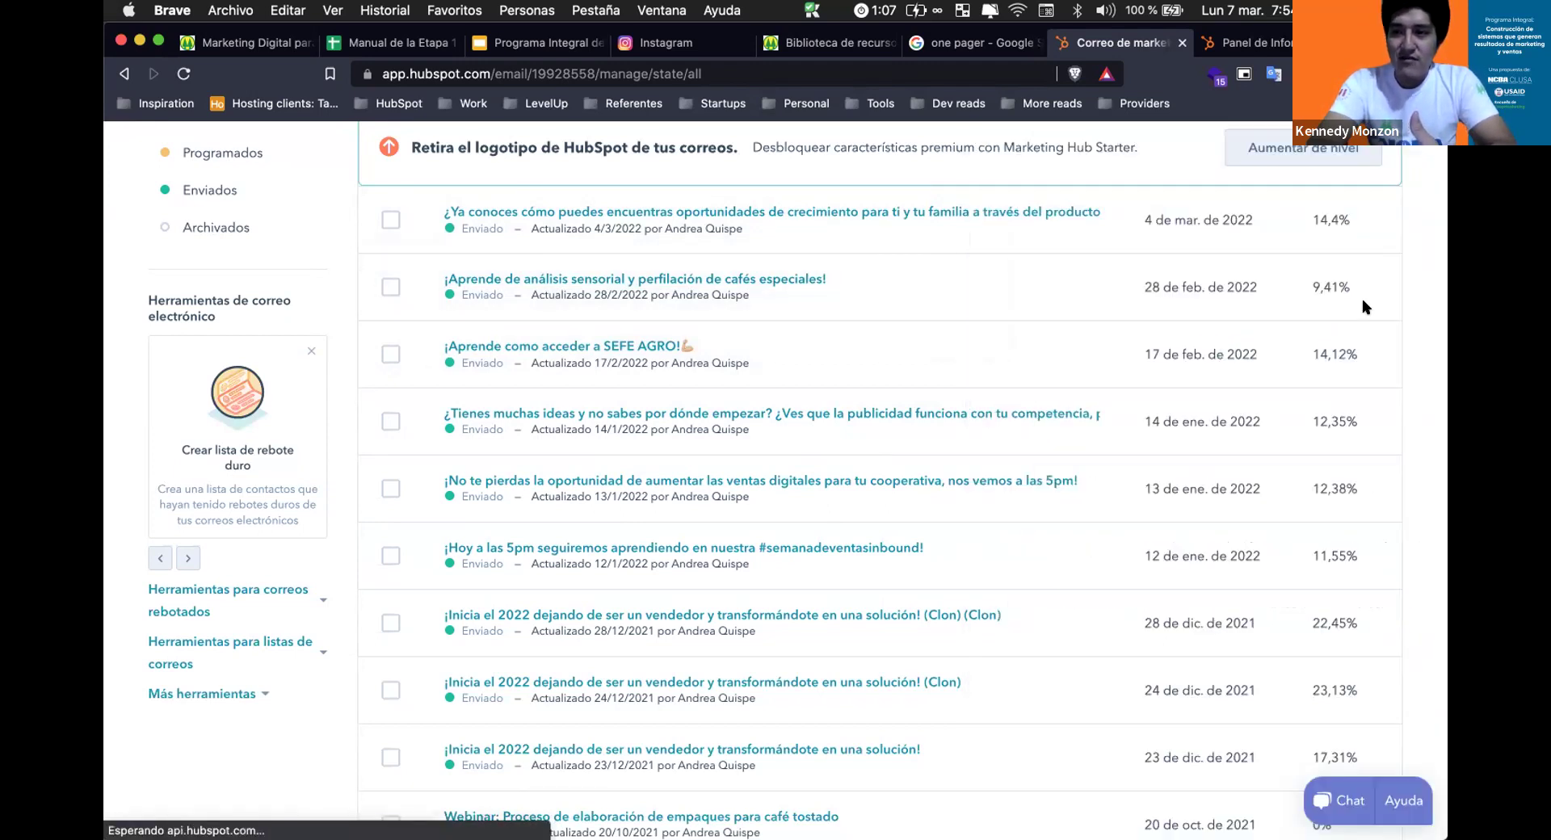
Compare open rates of older marketing emails, view the performance page of the 28 December 2021 email, and return to the list.
{"action": "scroll", "coordinate": [1293, 469], "scroll_direction": "down", "scroll_amount": 3}
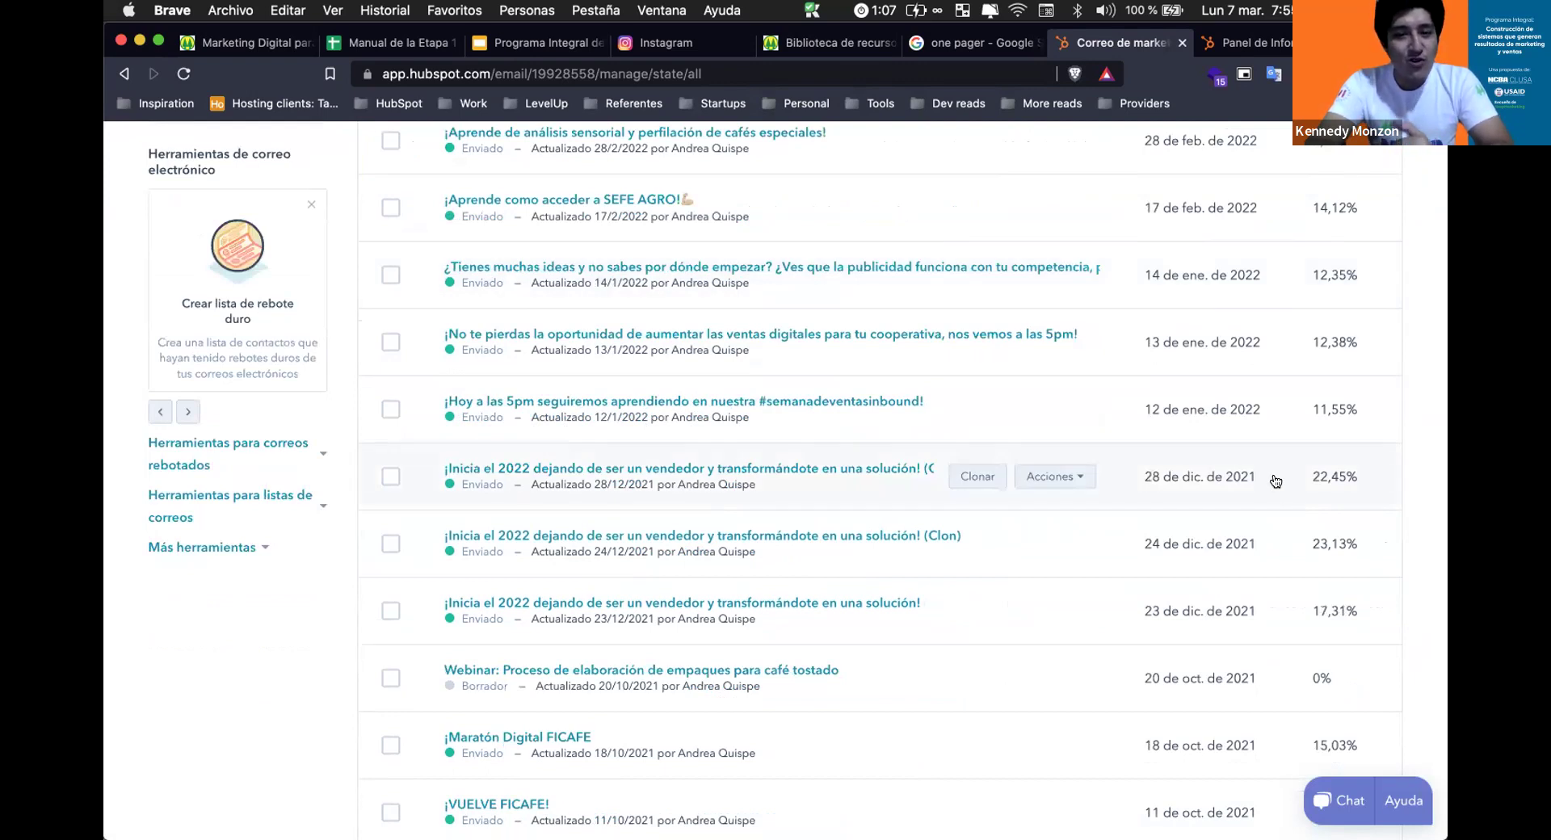
{"action": "scroll", "coordinate": [1276, 482], "scroll_direction": "up", "scroll_amount": 7}
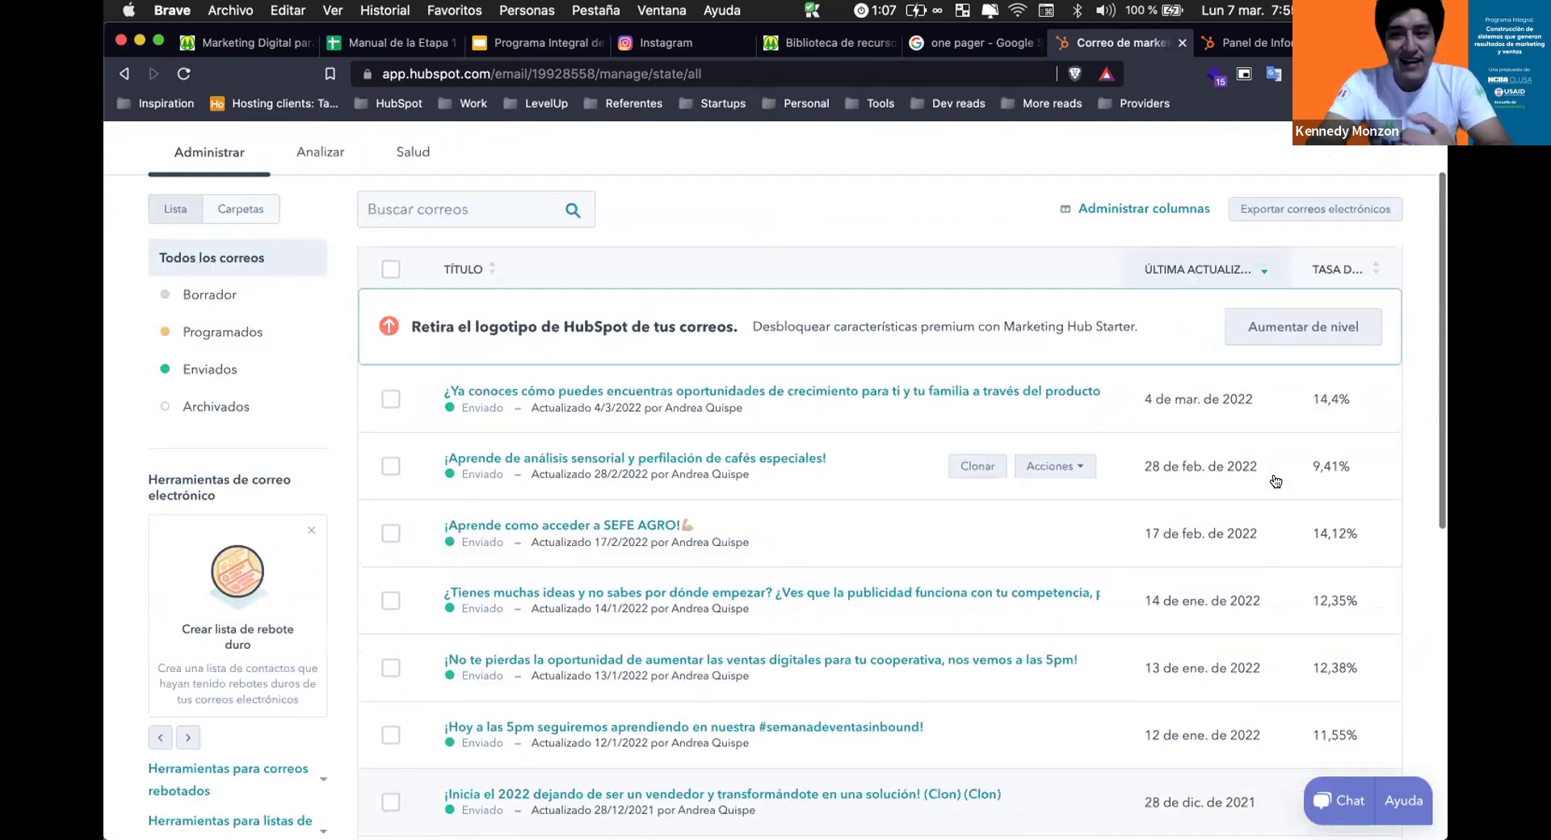
{"action": "scroll", "coordinate": [1243, 585], "scroll_direction": "down", "scroll_amount": 5}
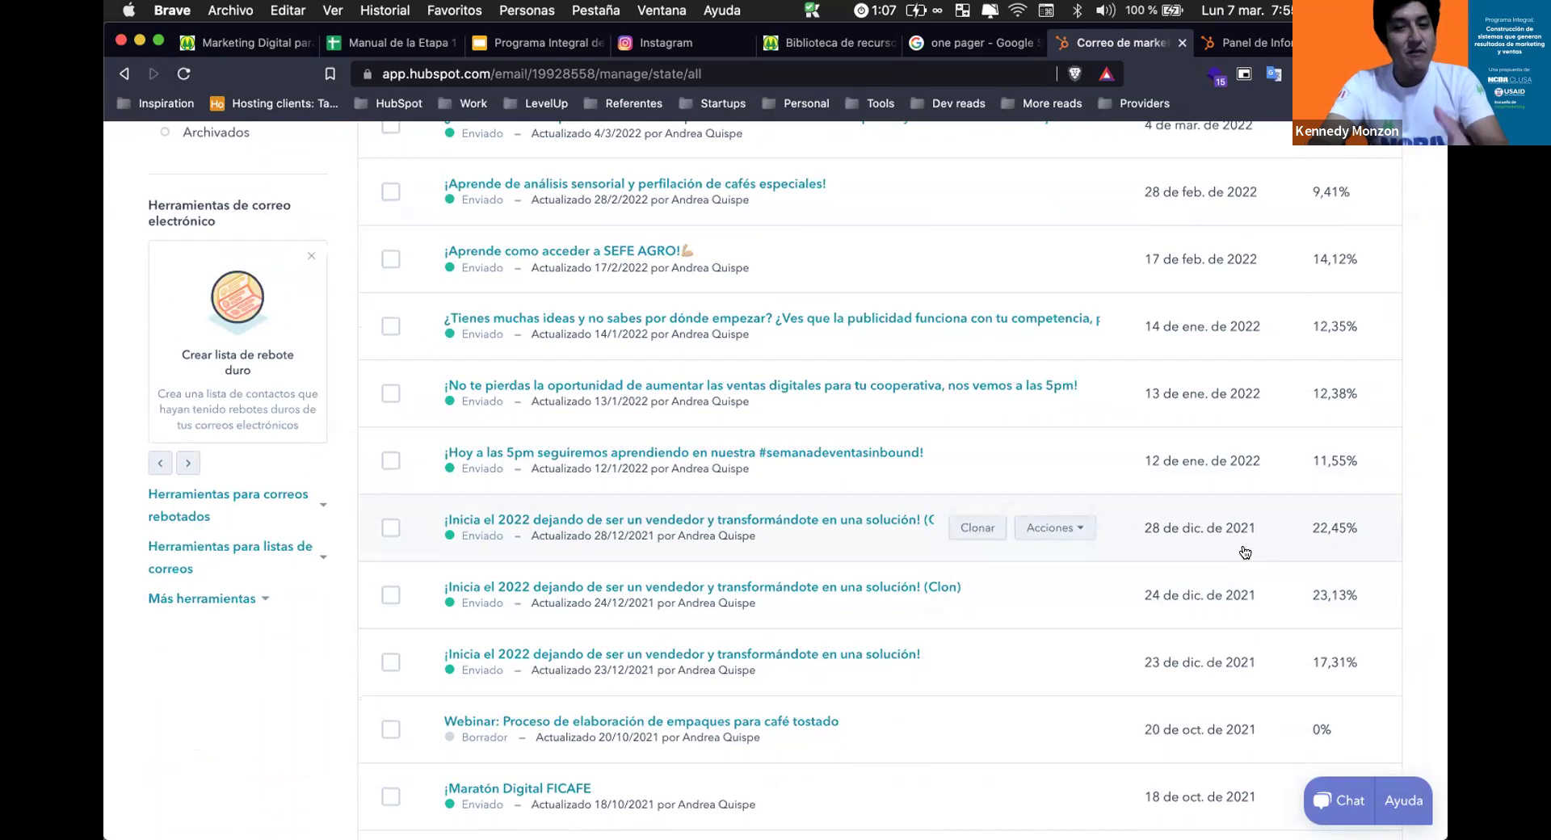
{"action": "left_click", "coordinate": [689, 525]}
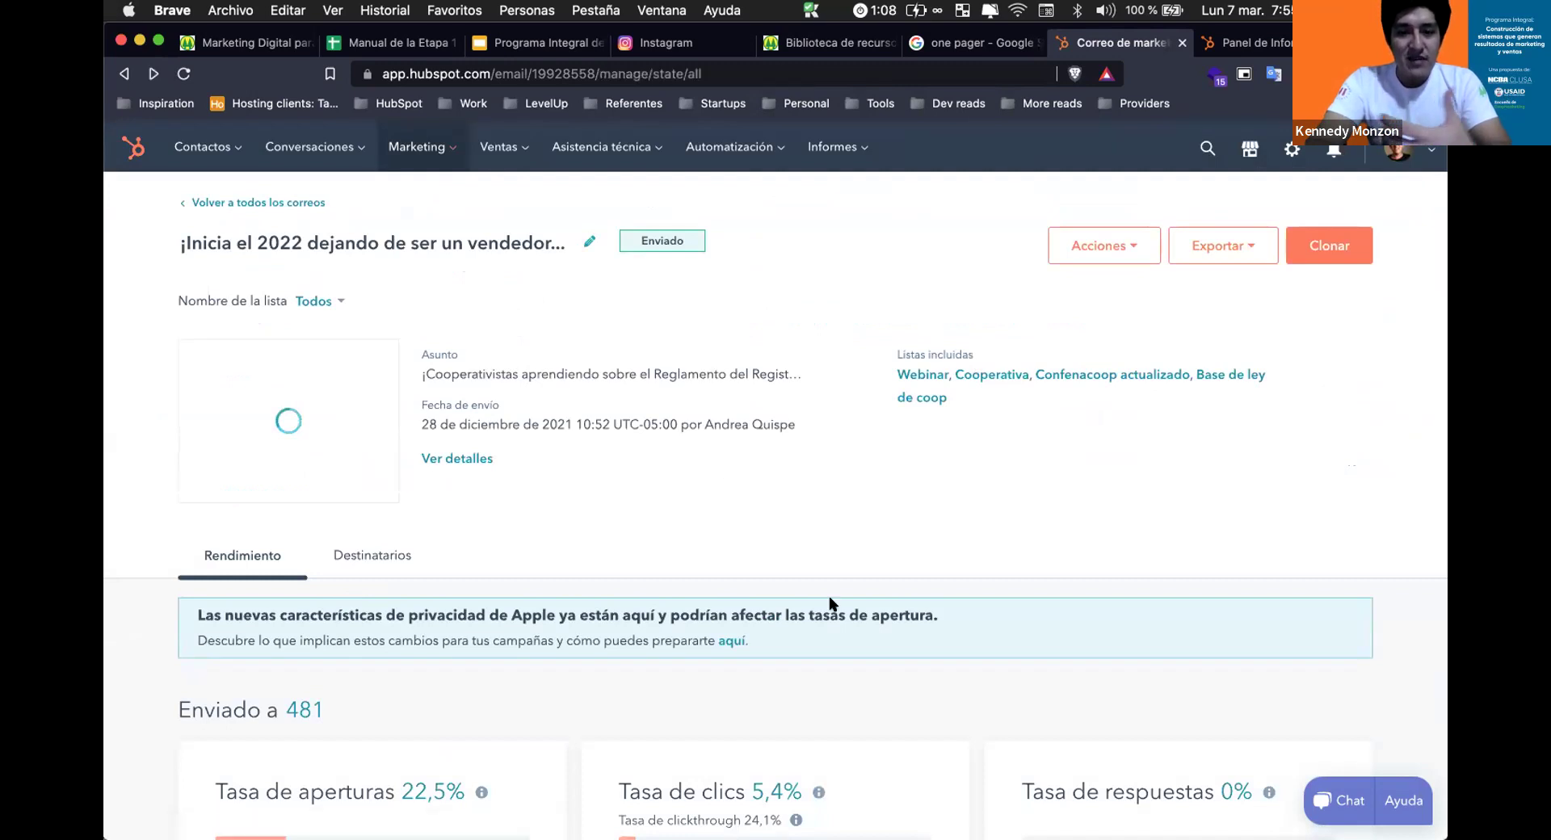
{"action": "key", "text": "super+bracketleft"}
{"action": "scroll", "coordinate": [1073, 387], "scroll_direction": "up", "scroll_amount": 5}
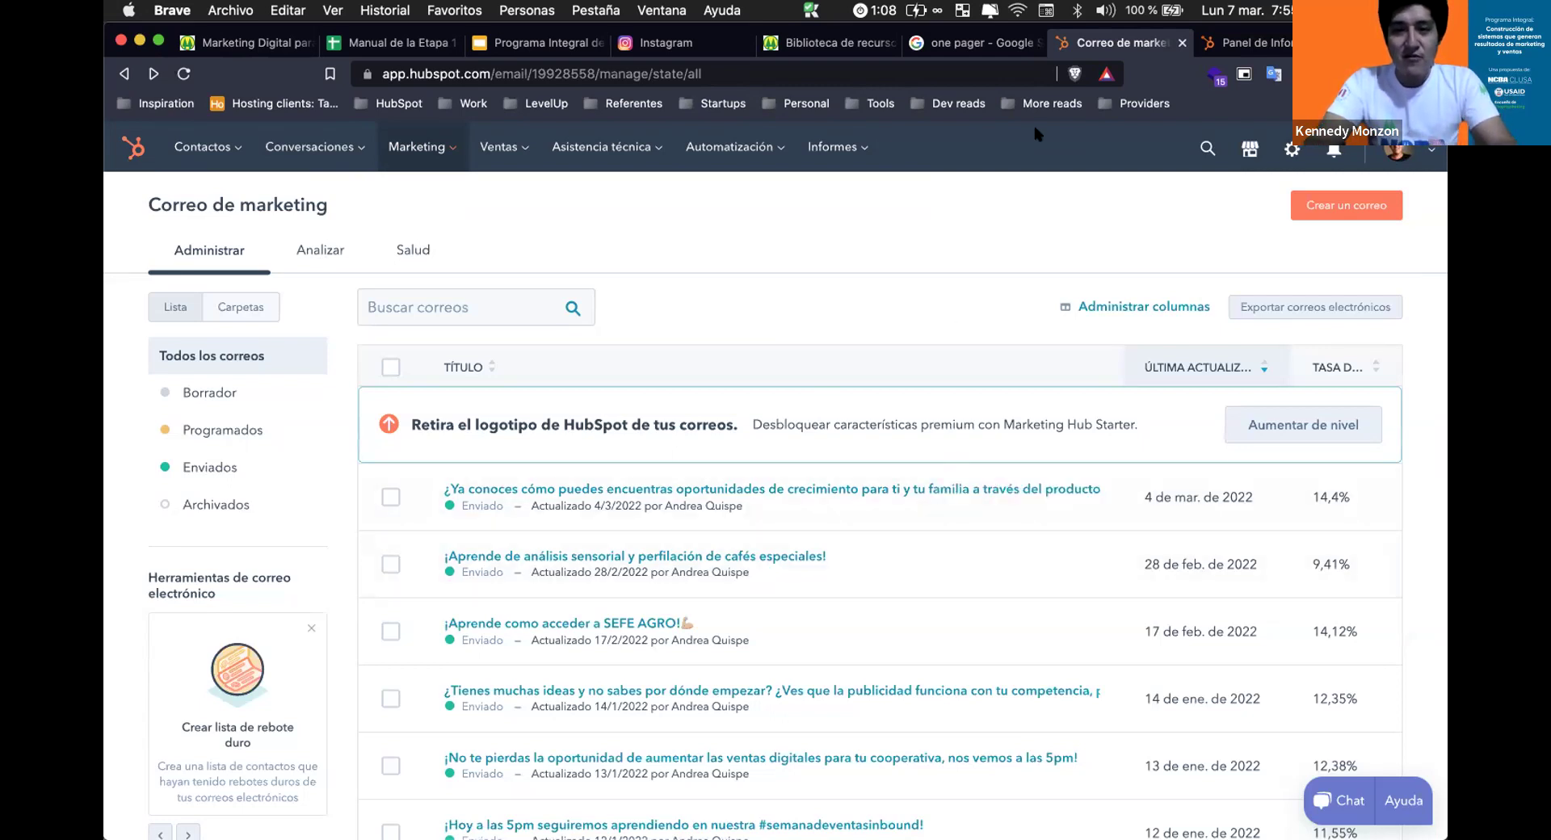
Close the "one pager" Google search page and return to the stage 1 manual spreadsheet, selecting the ¿Quiénes somos? content cell.
{"action": "left_click", "coordinate": [1002, 47]}
{"action": "left_click", "coordinate": [1036, 42]}
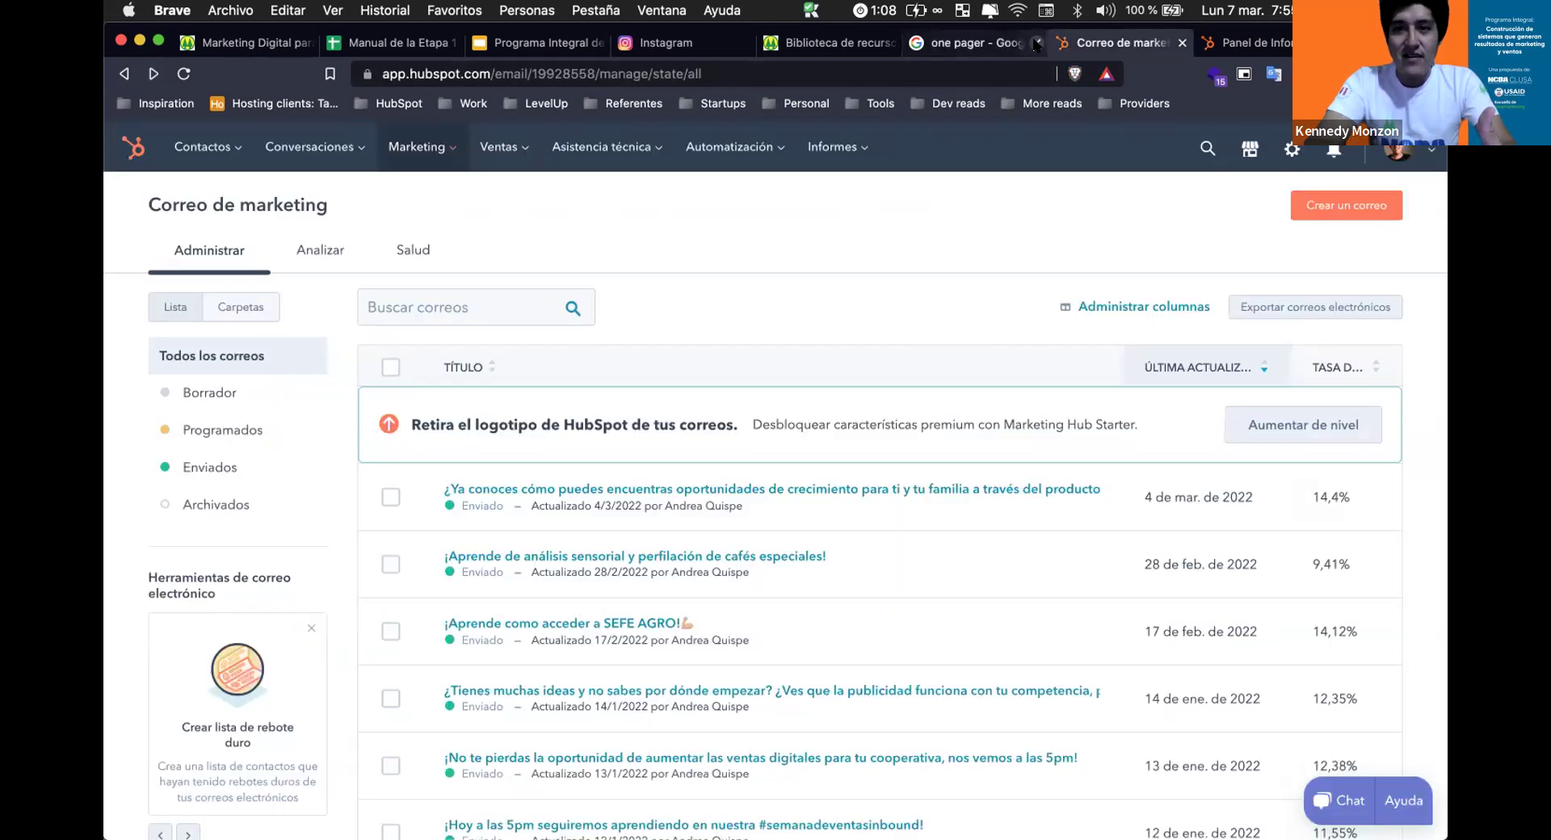
{"action": "left_click", "coordinate": [796, 47]}
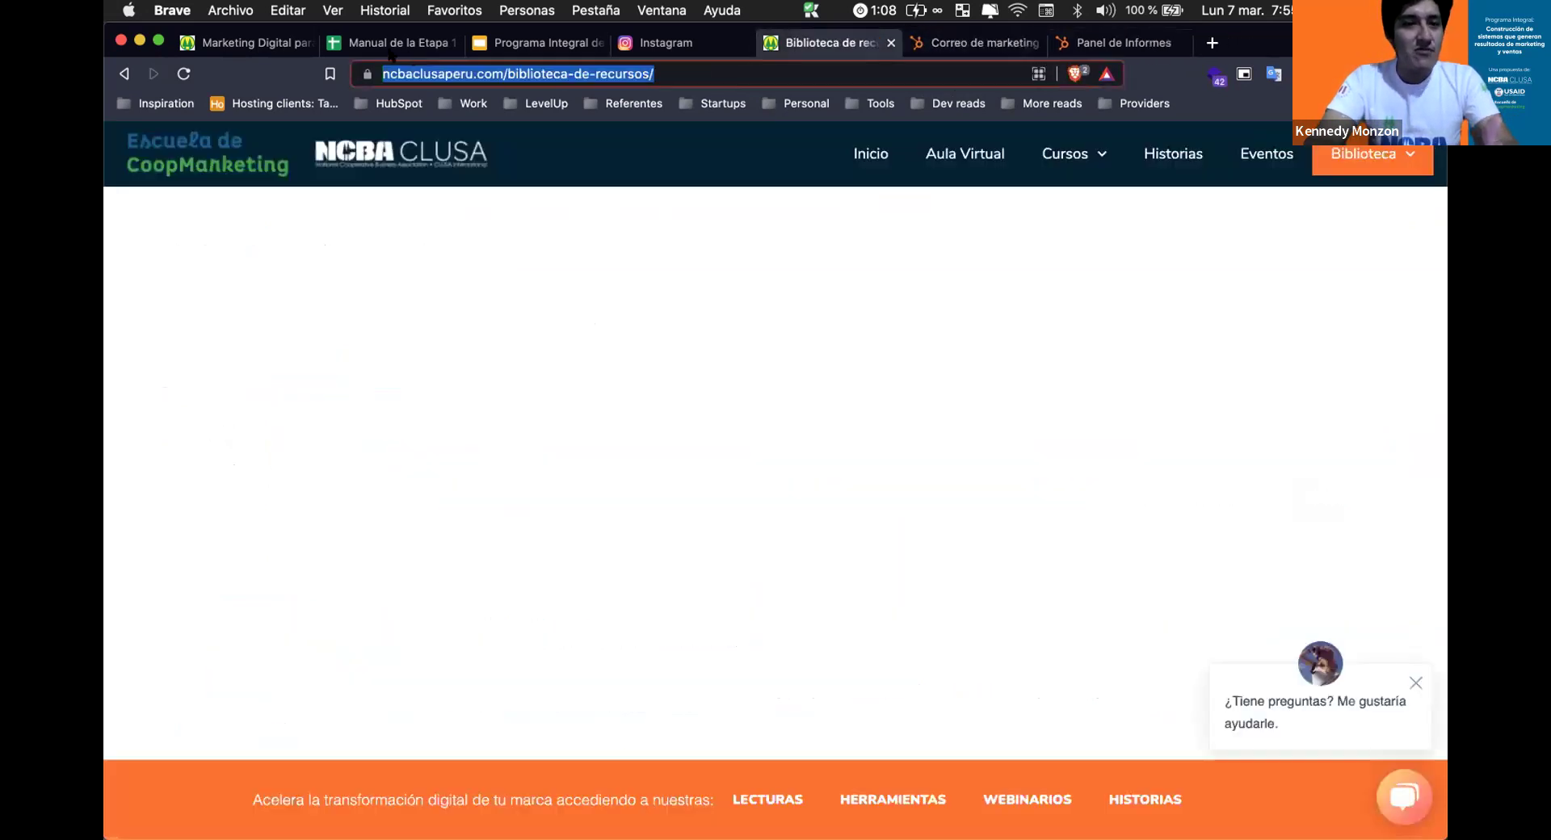
{"action": "left_click", "coordinate": [392, 47]}
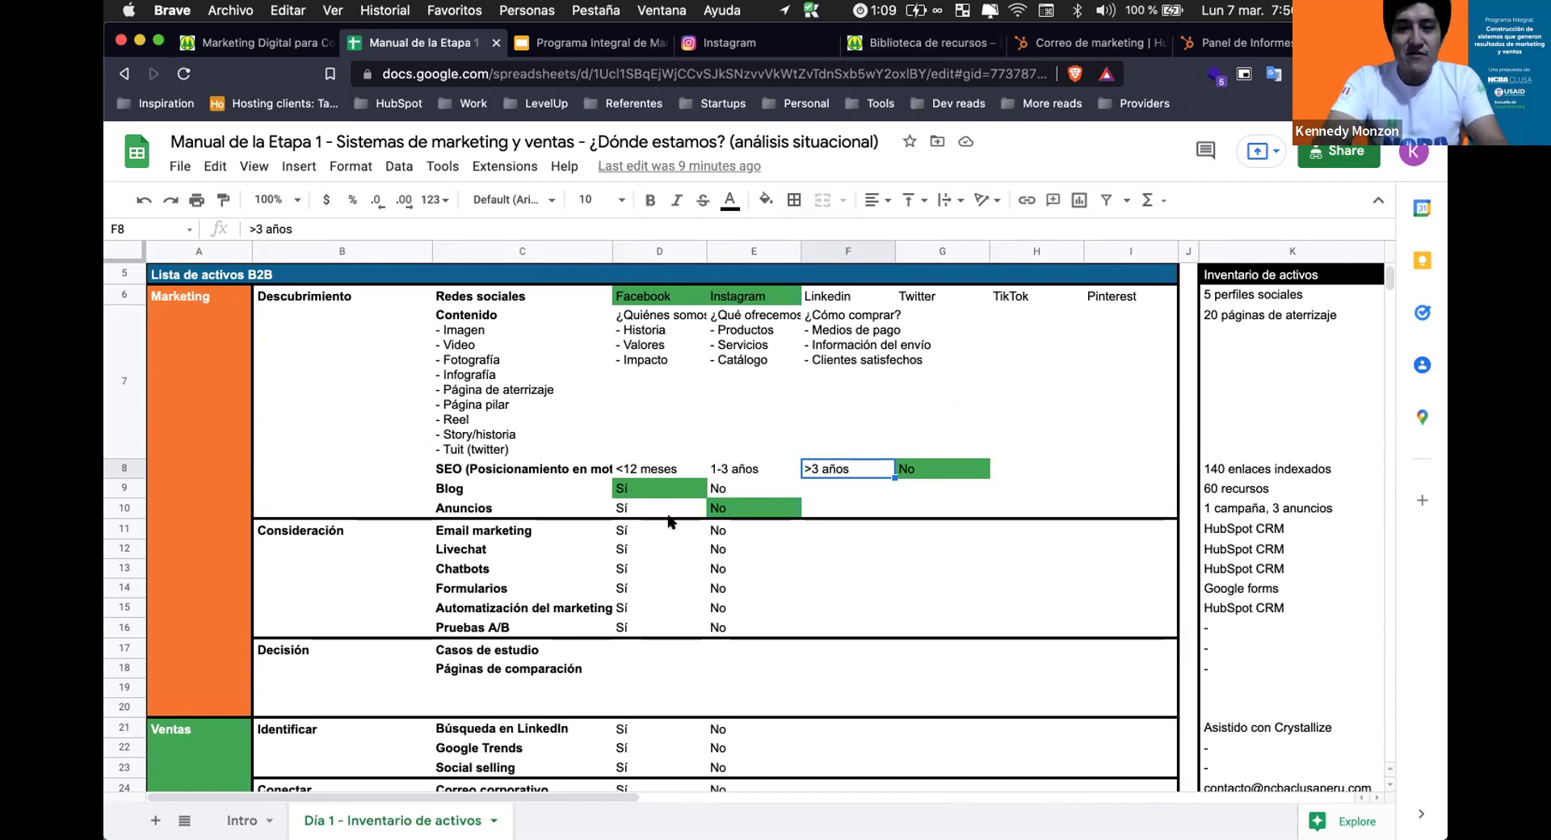
{"action": "left_click", "coordinate": [648, 348]}
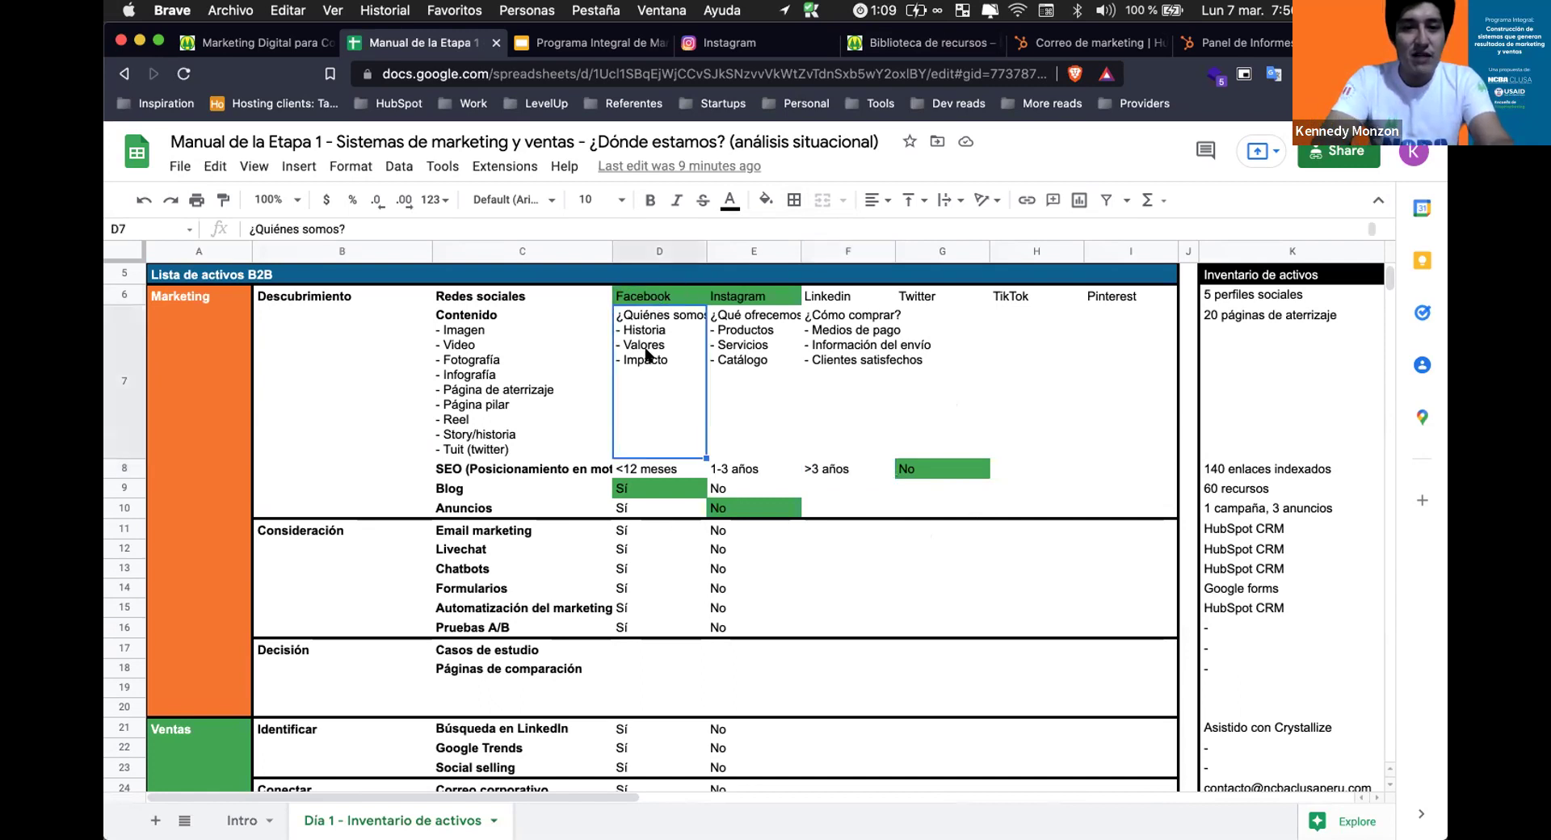
Search Google for "inbound vs outbound" on a new page and switch to the image results.
{"action": "key", "text": "super+t"}
{"action": "type", "text": "inbound vs"}
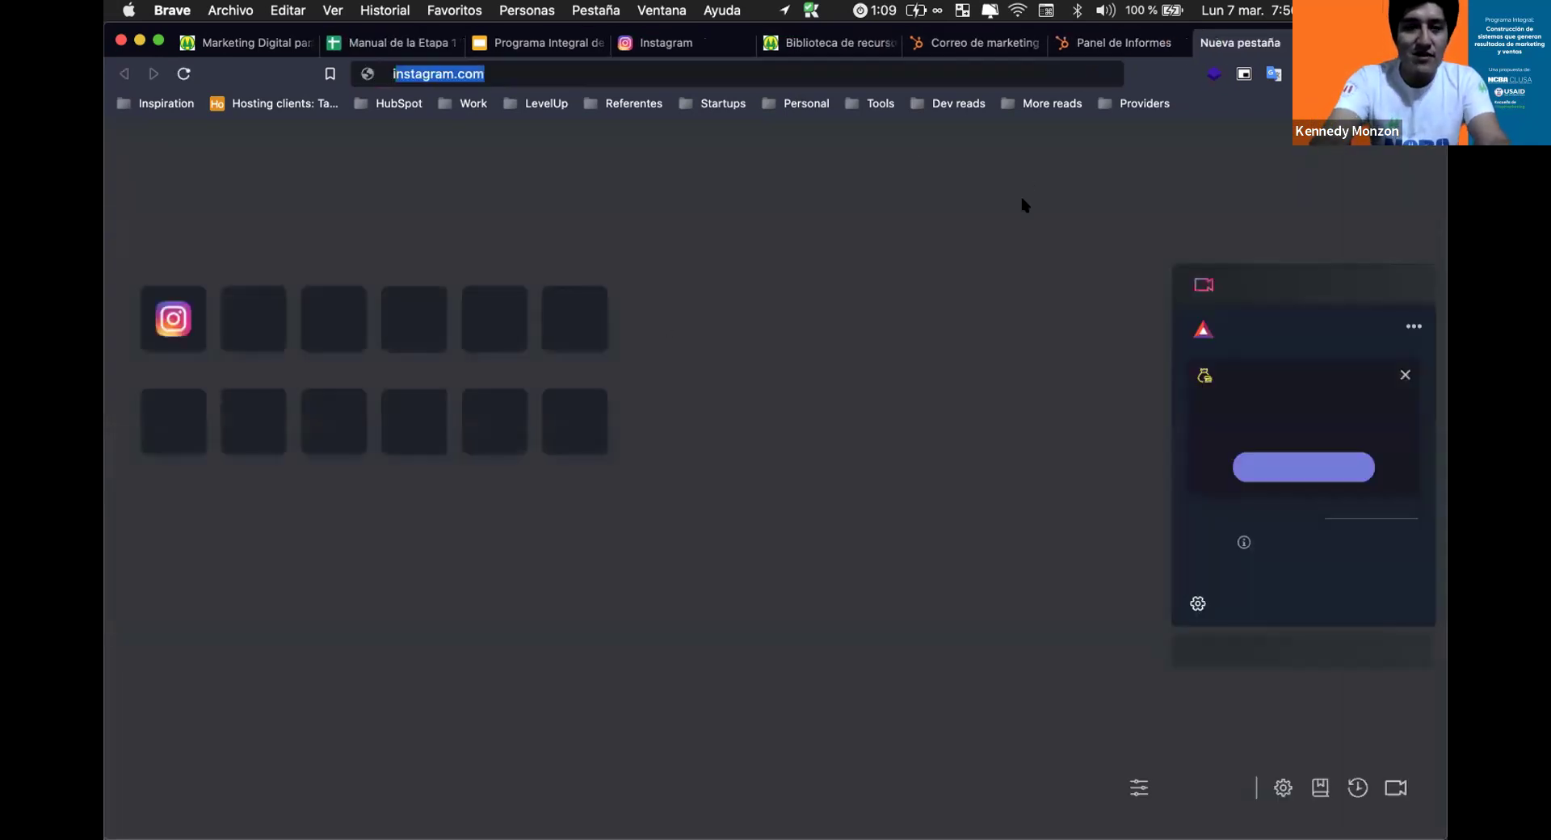
{"action": "type", "text": "outbound"}
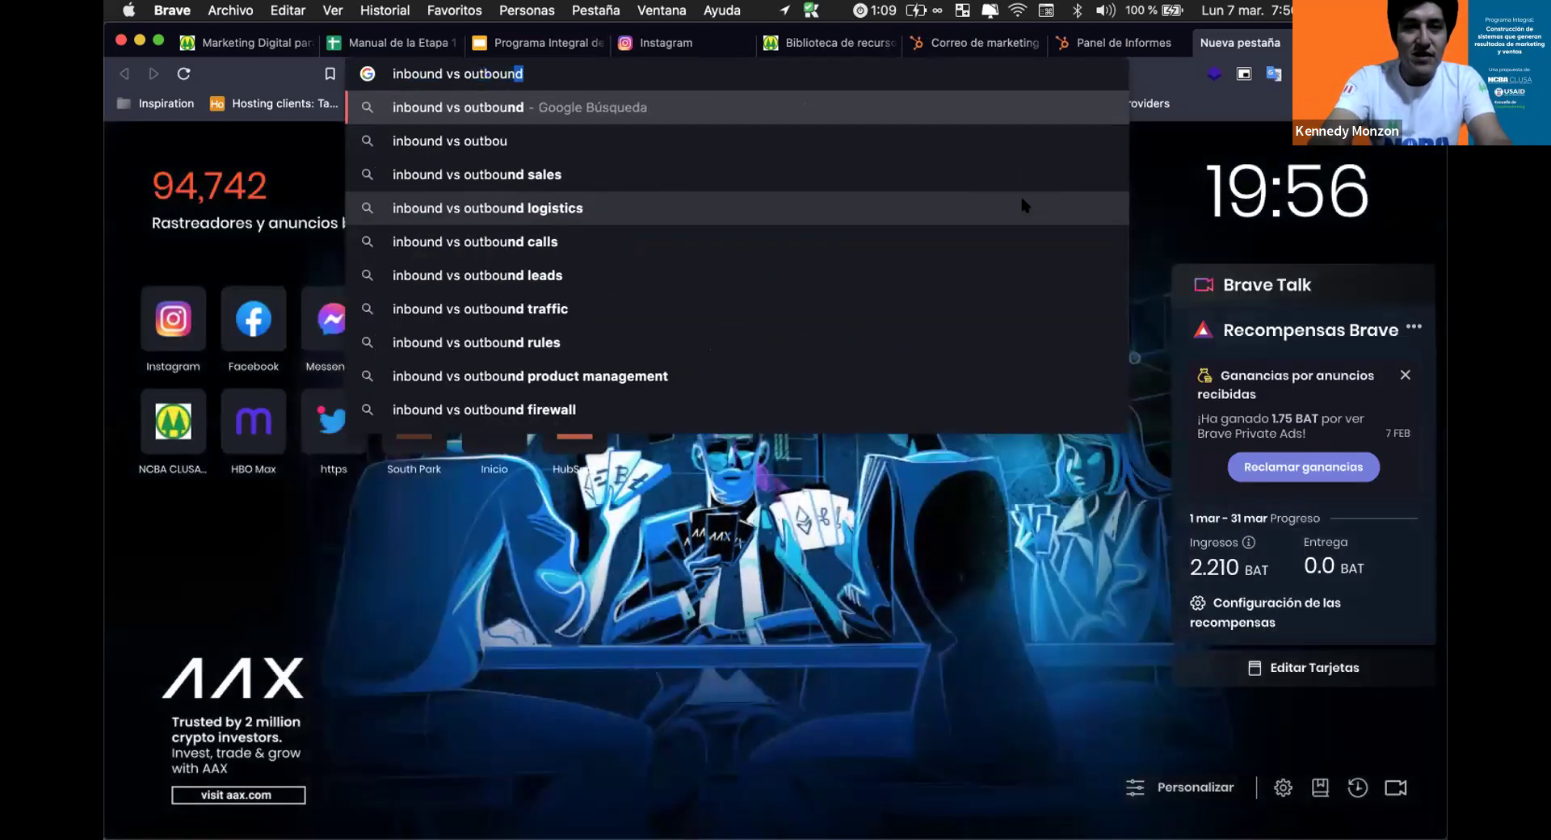
{"action": "key", "text": "Return"}
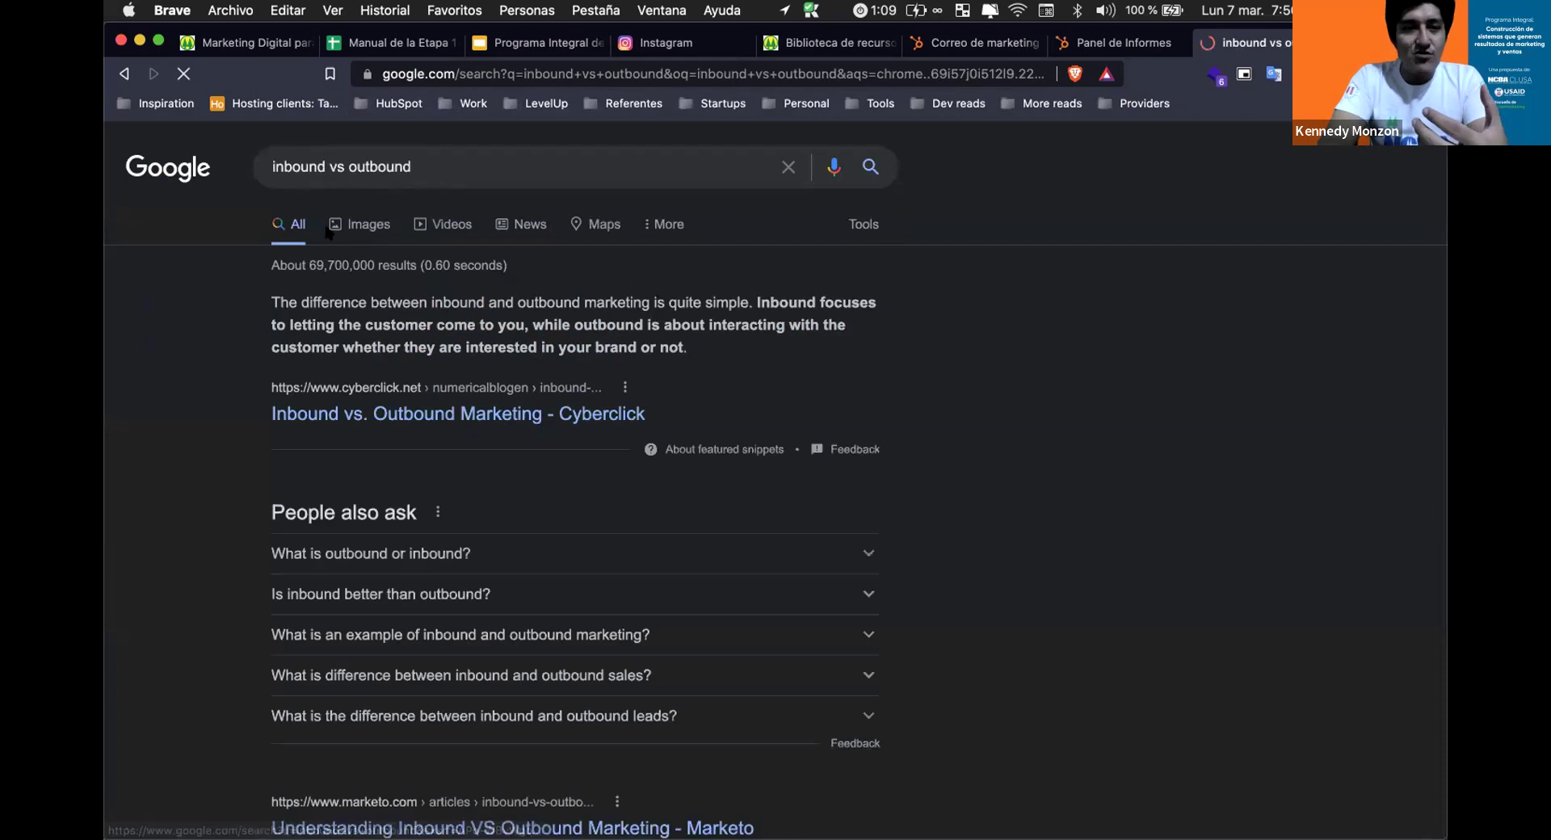
{"action": "left_click", "coordinate": [373, 225]}
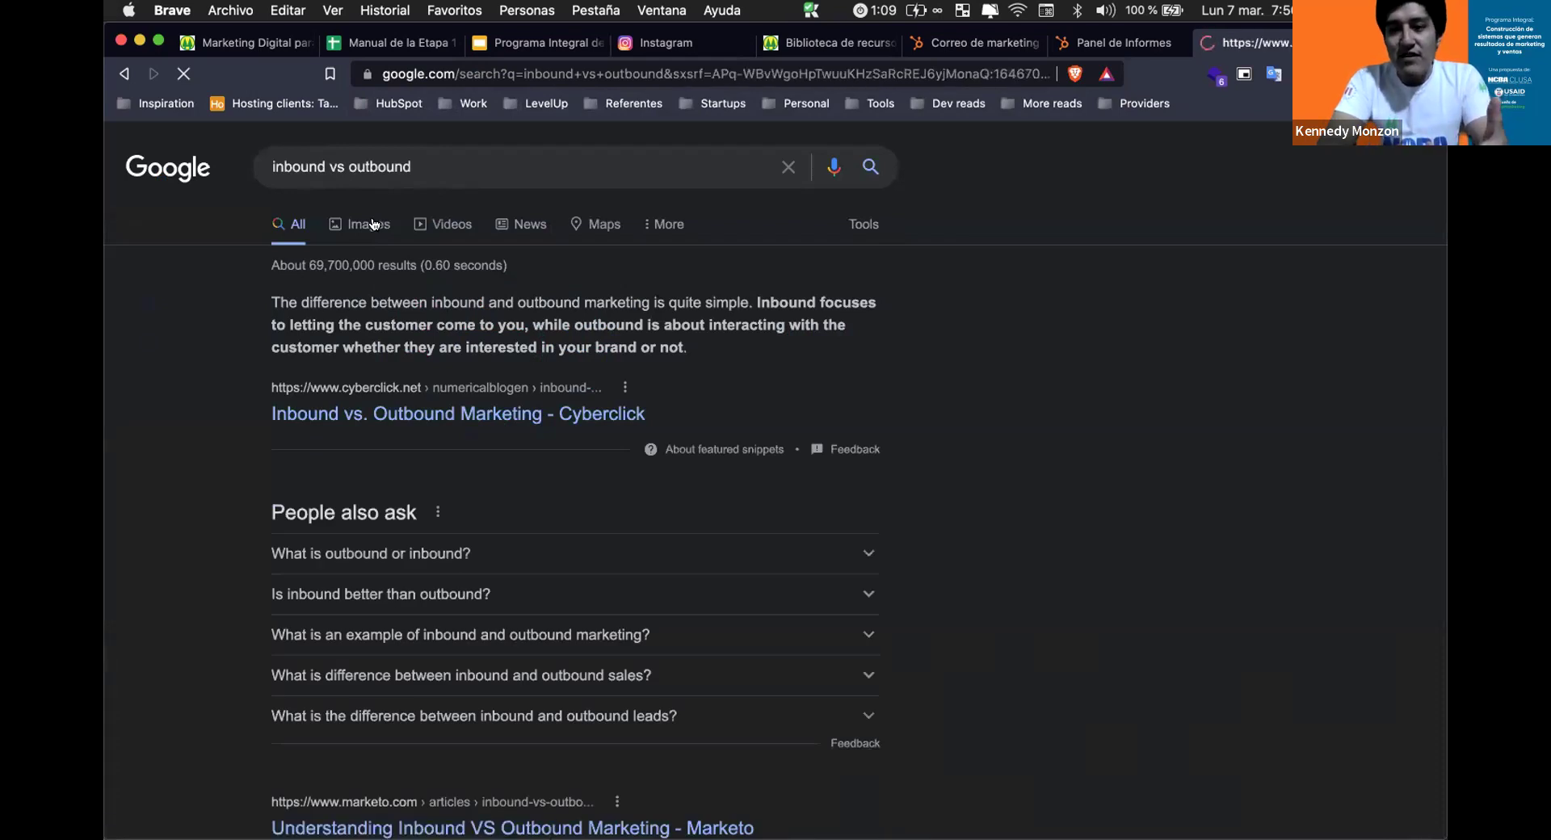
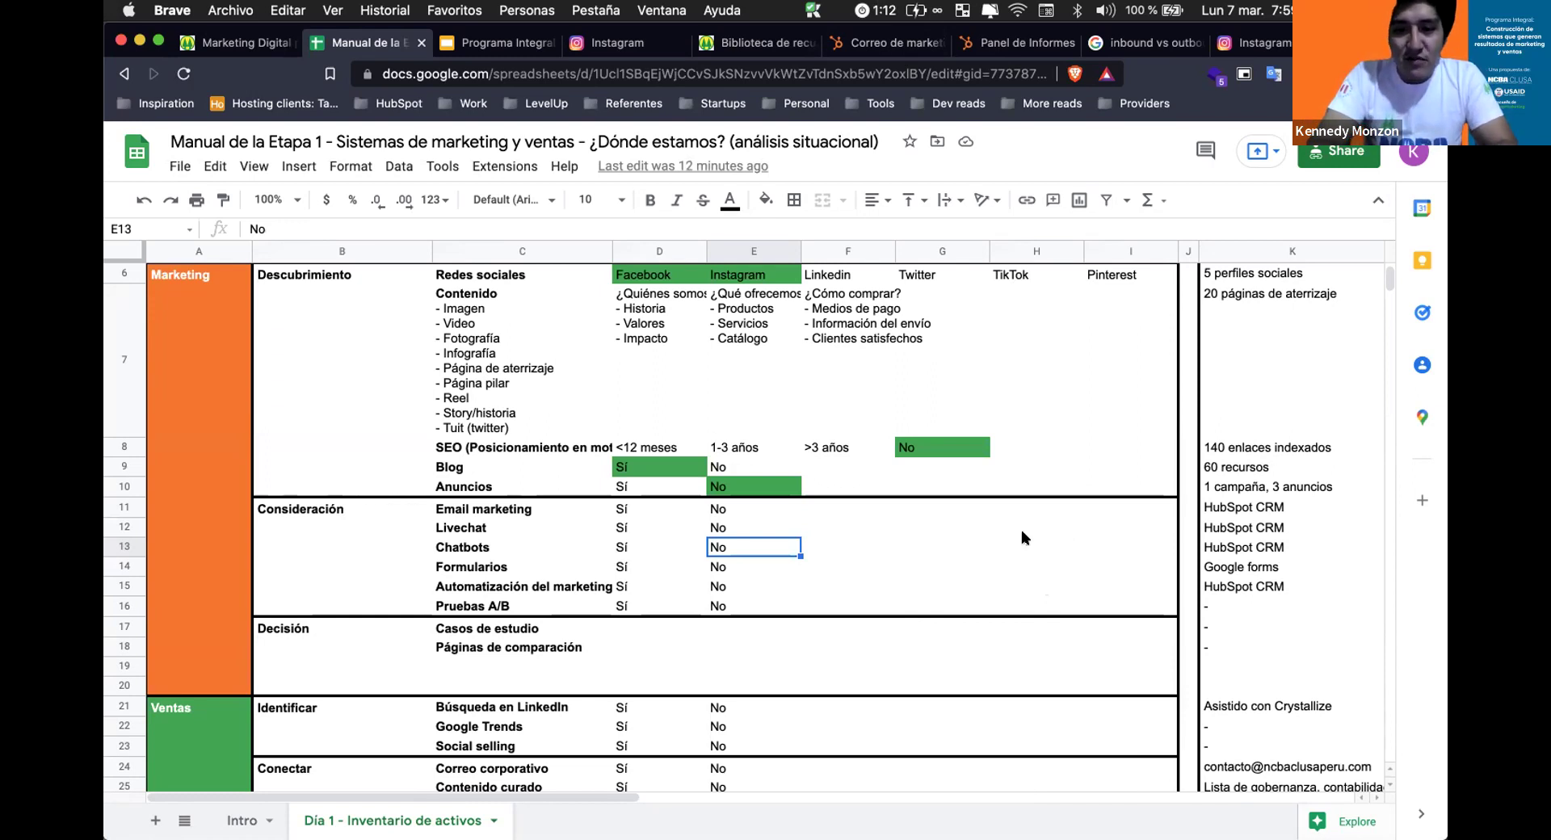
In the stage 1 manual spreadsheet, go over the No answer for Email marketing and the Sí answer for Blog.
{"action": "key", "text": "Up"}
{"action": "key", "text": "Up"}
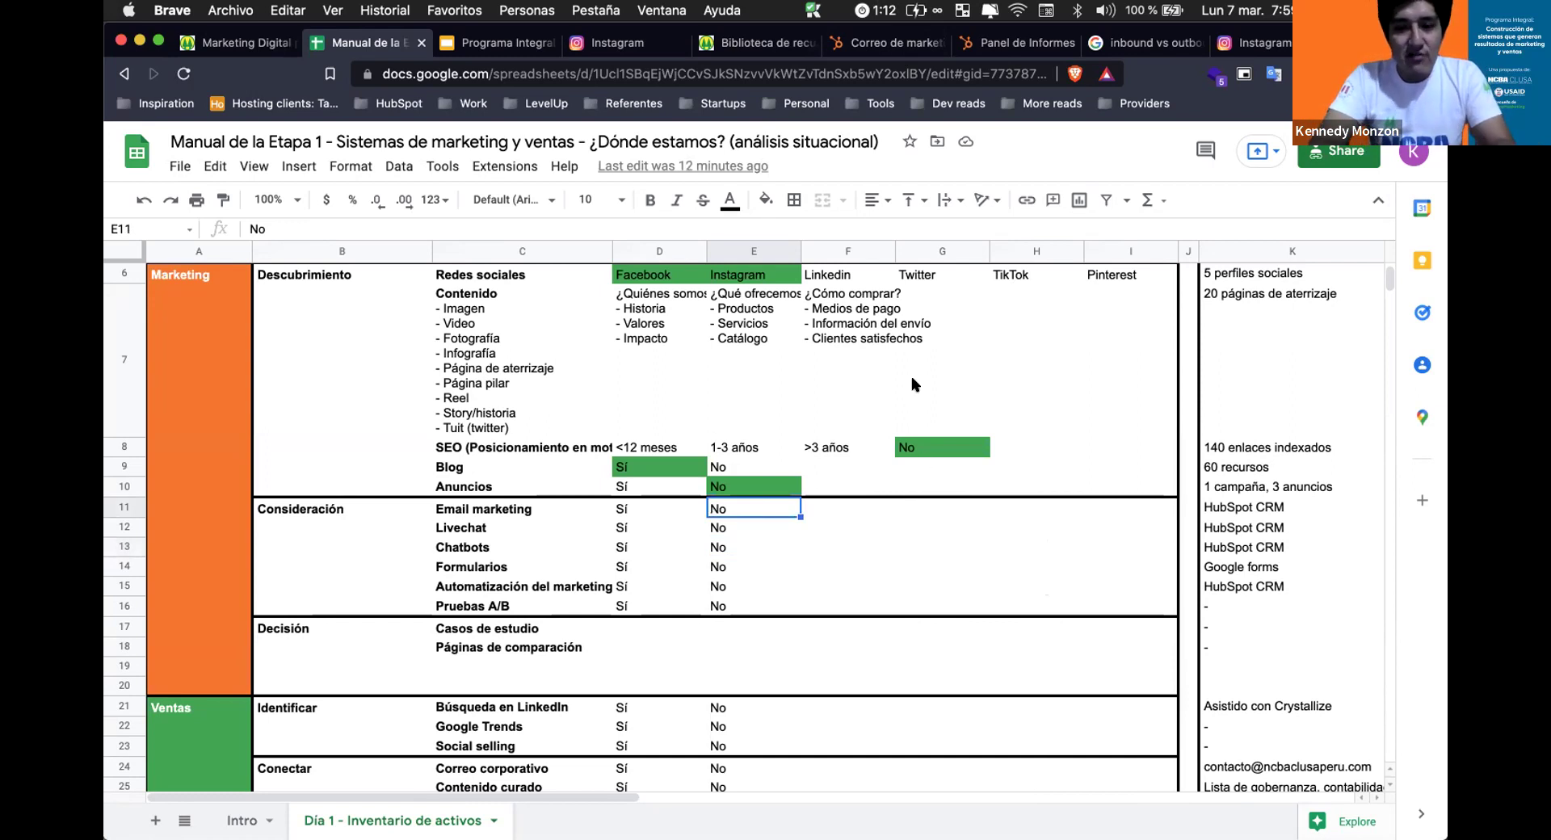
{"action": "left_click", "coordinate": [716, 414]}
{"action": "left_click", "coordinate": [646, 466]}
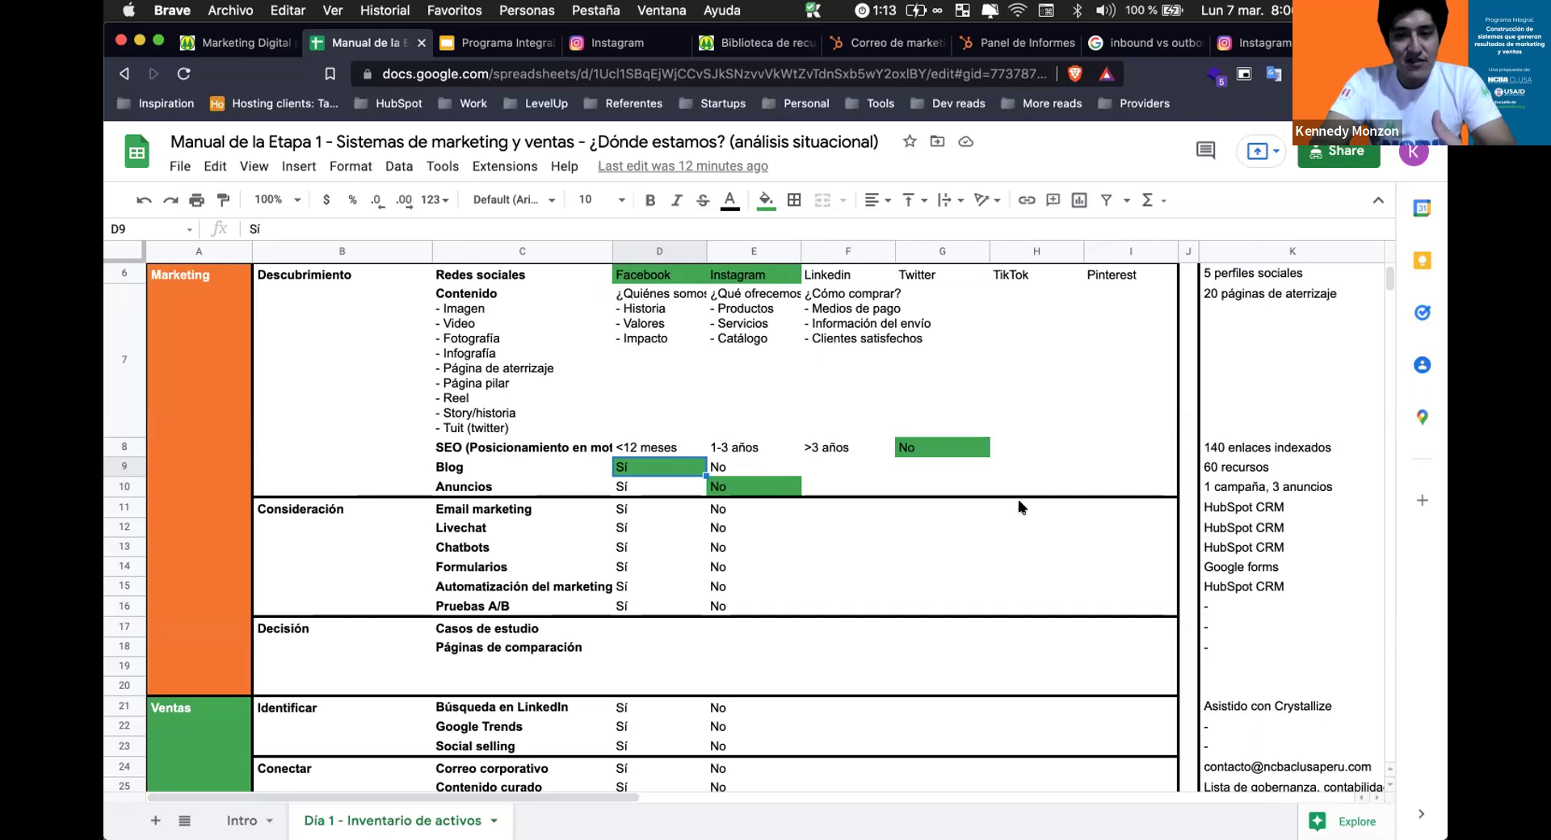
{"action": "left_click", "coordinate": [970, 304]}
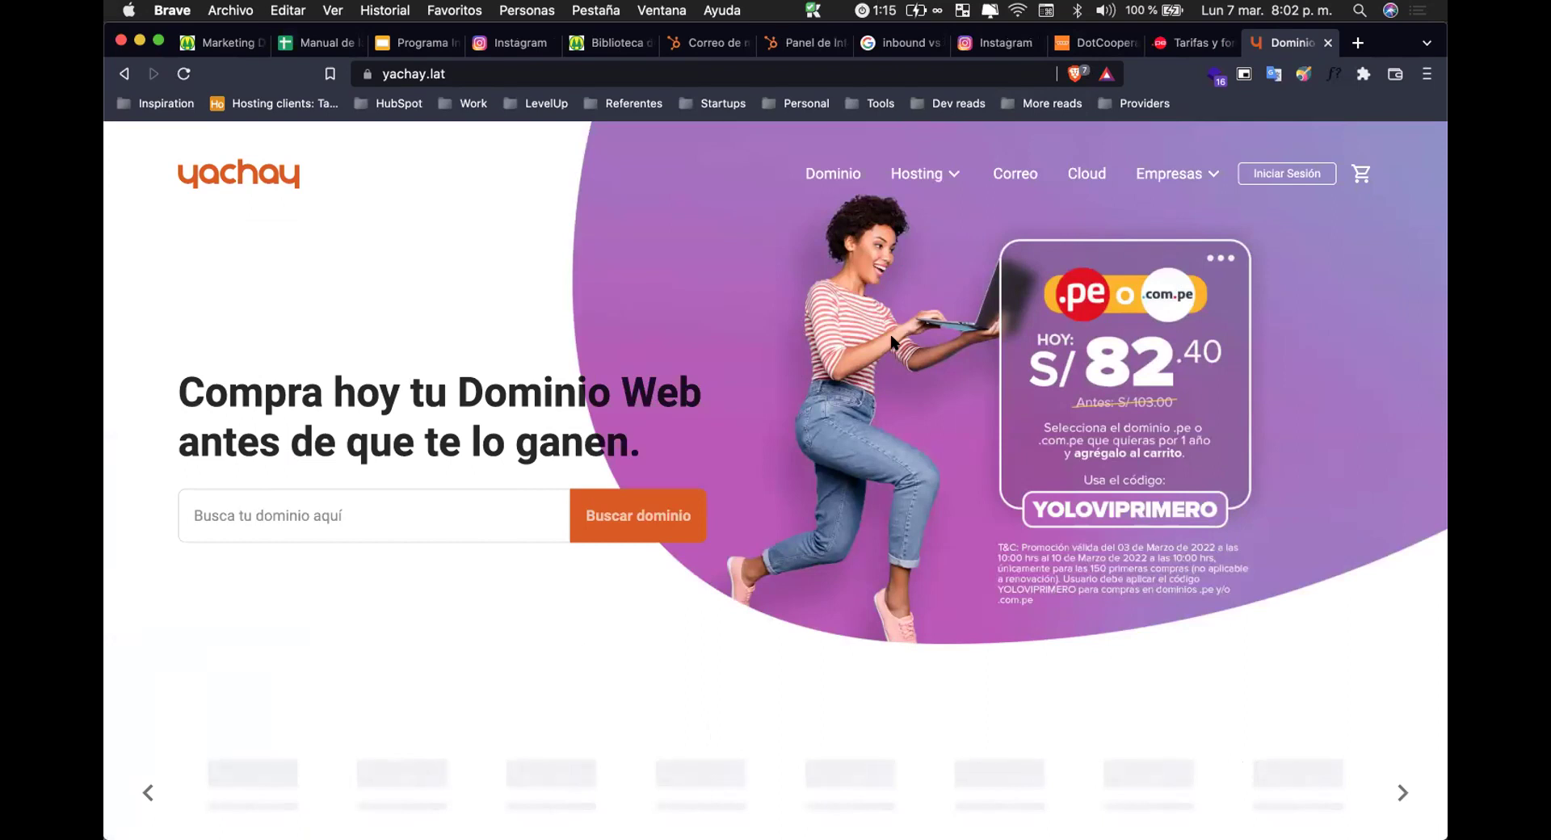
Compare the domain provider sites already open: the punto.pe rates table, yachay.lat and identity.coop.
{"action": "left_click", "coordinate": [1195, 42]}
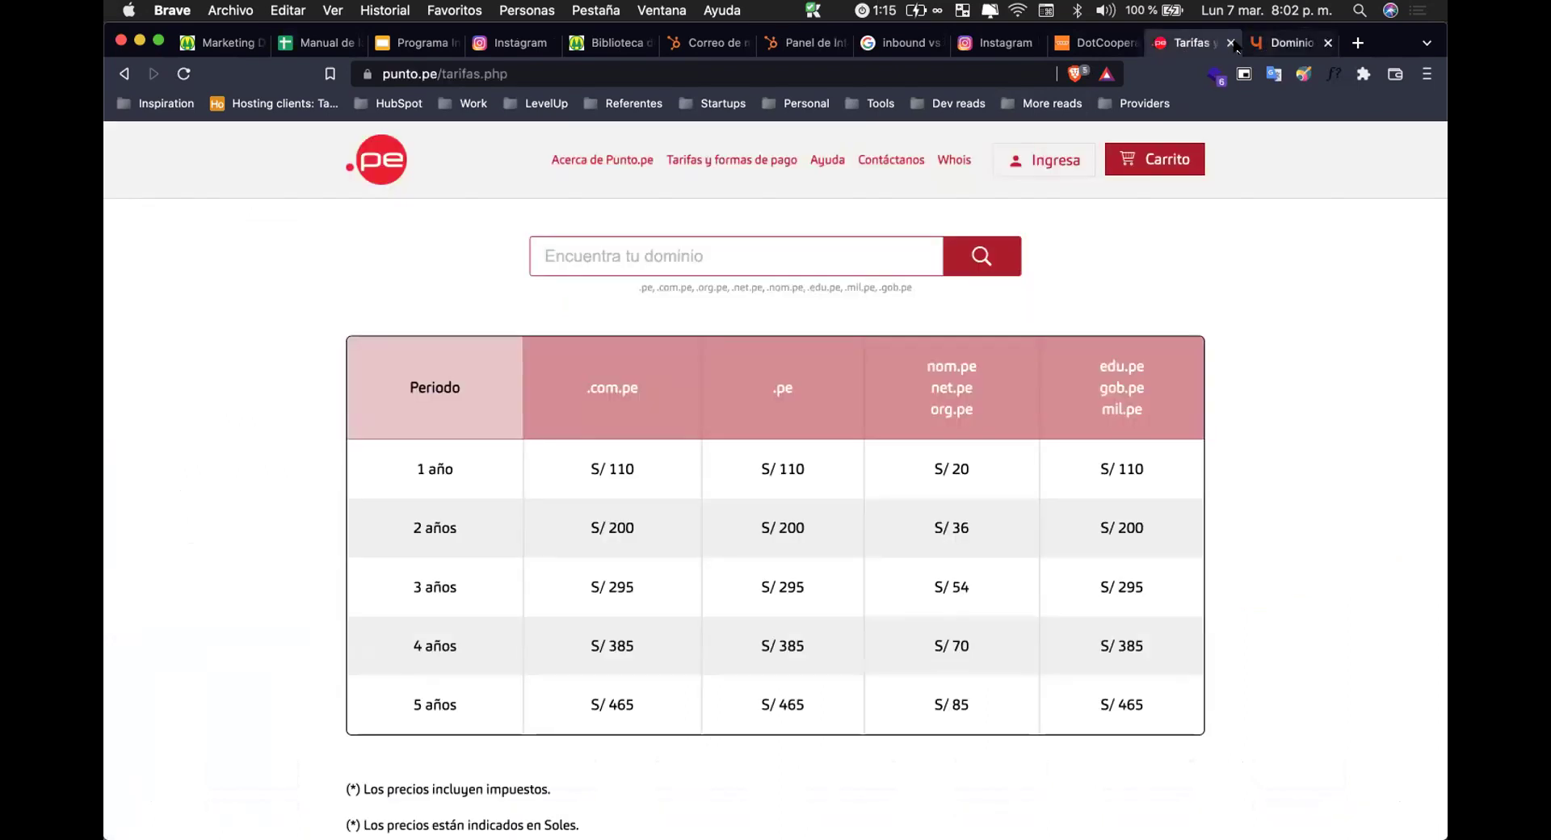
{"action": "left_click", "coordinate": [1288, 42]}
{"action": "left_click", "coordinate": [1134, 42]}
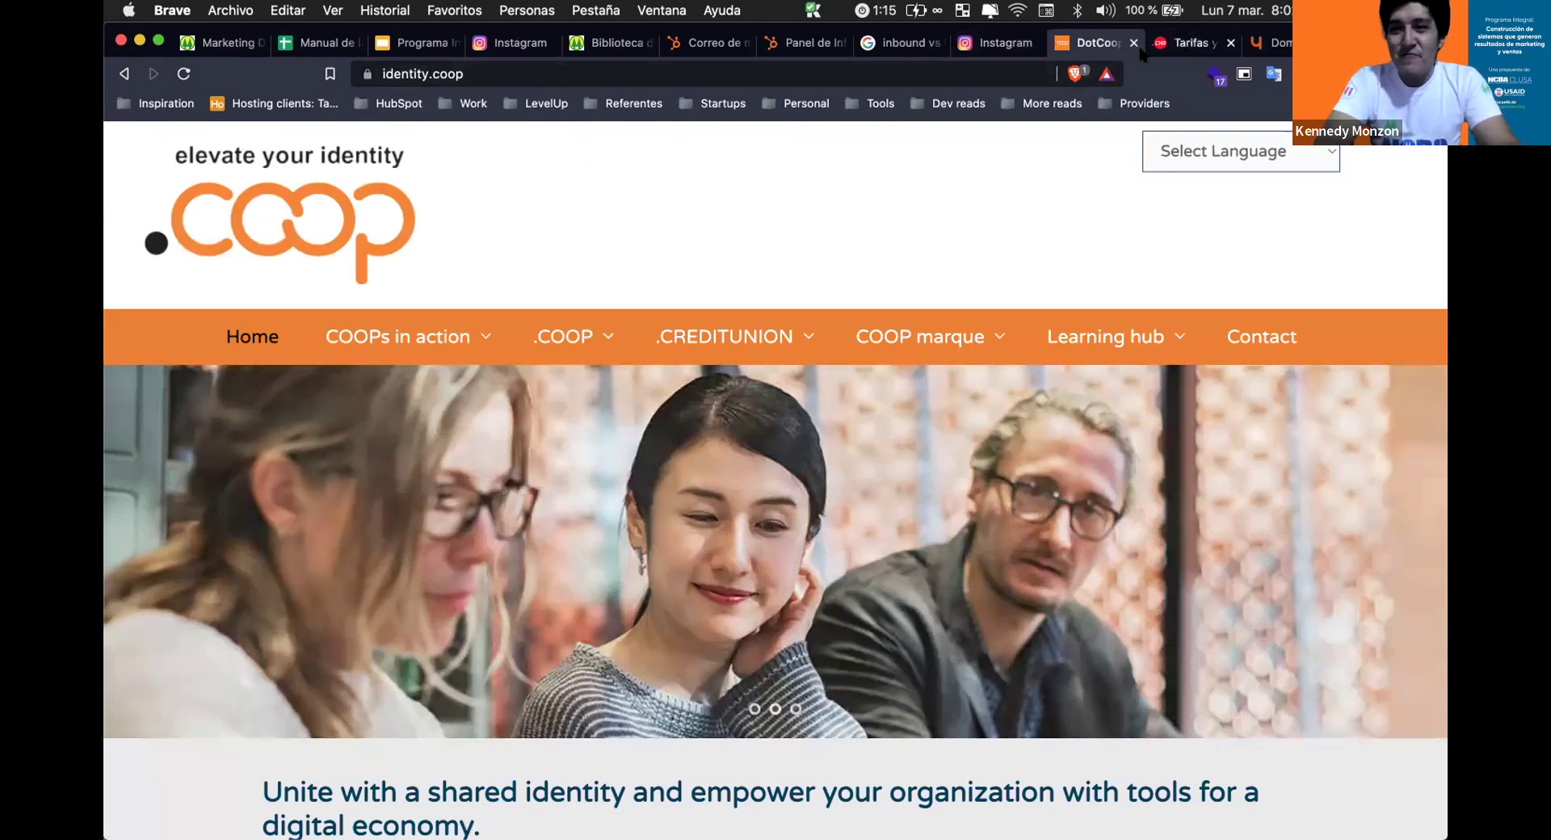
{"action": "left_click", "coordinate": [1193, 44]}
Open namecheap.com on a new page and examine its domain and hosting deals.
{"action": "key", "text": "super+t"}
{"action": "type", "text": "namecheap.com"}
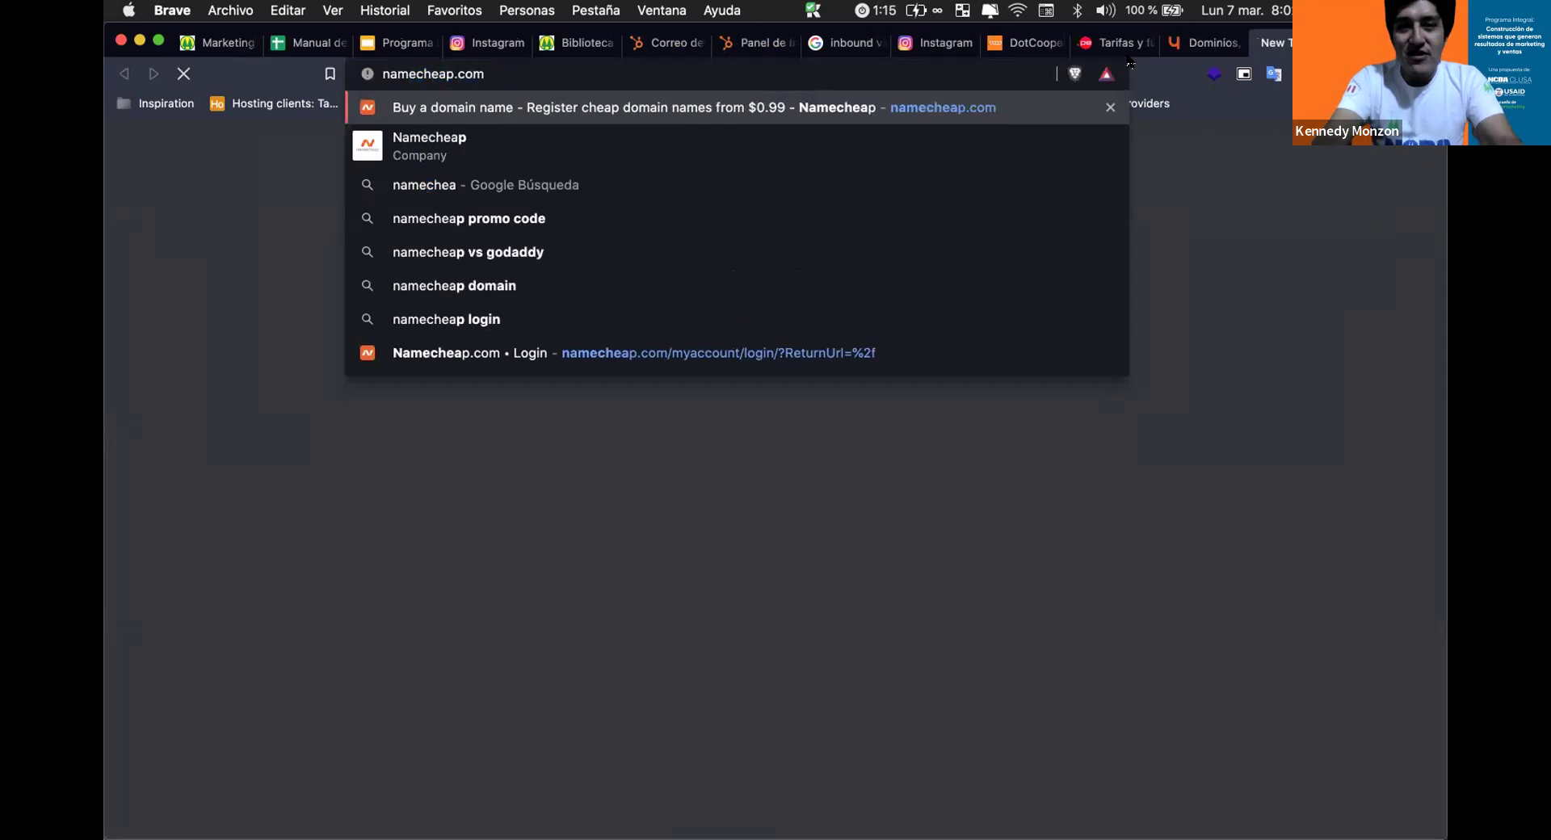
{"action": "key", "text": "Return"}
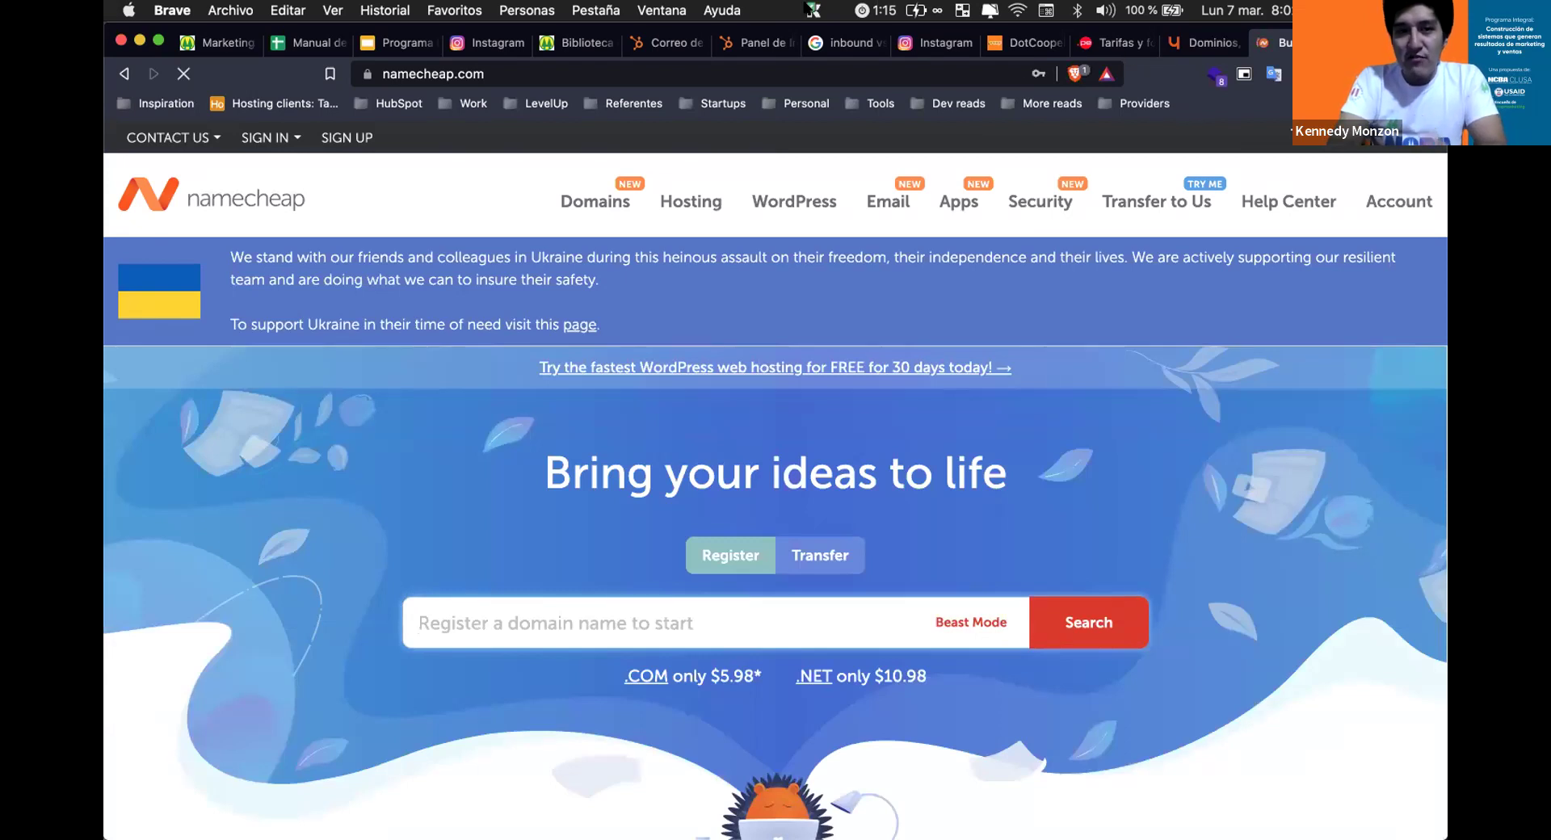
{"action": "left_click", "coordinate": [1009, 74]}
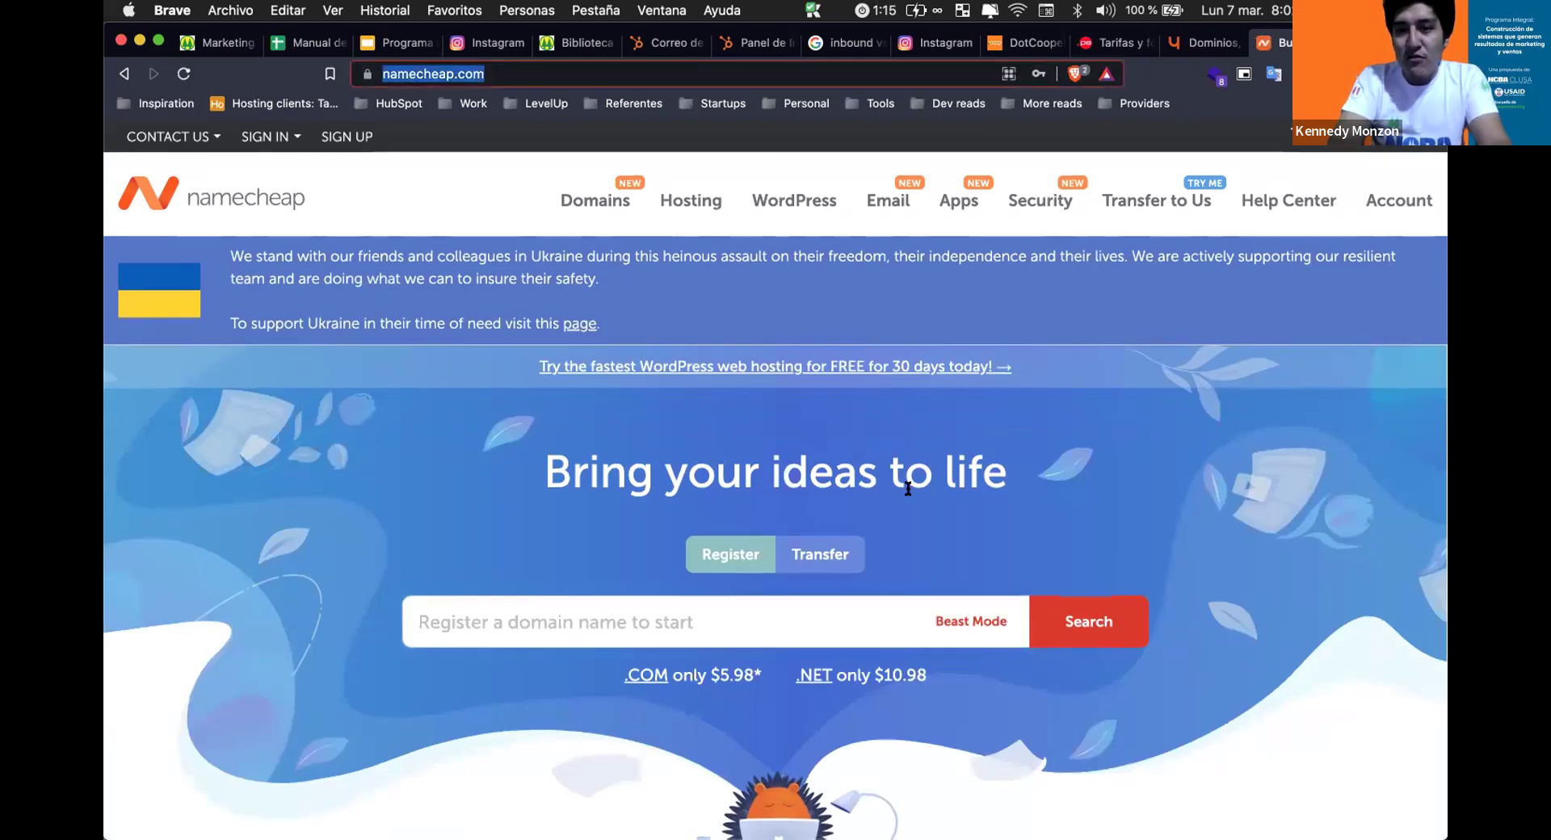
{"action": "scroll", "coordinate": [908, 488], "scroll_direction": "down", "scroll_amount": 10}
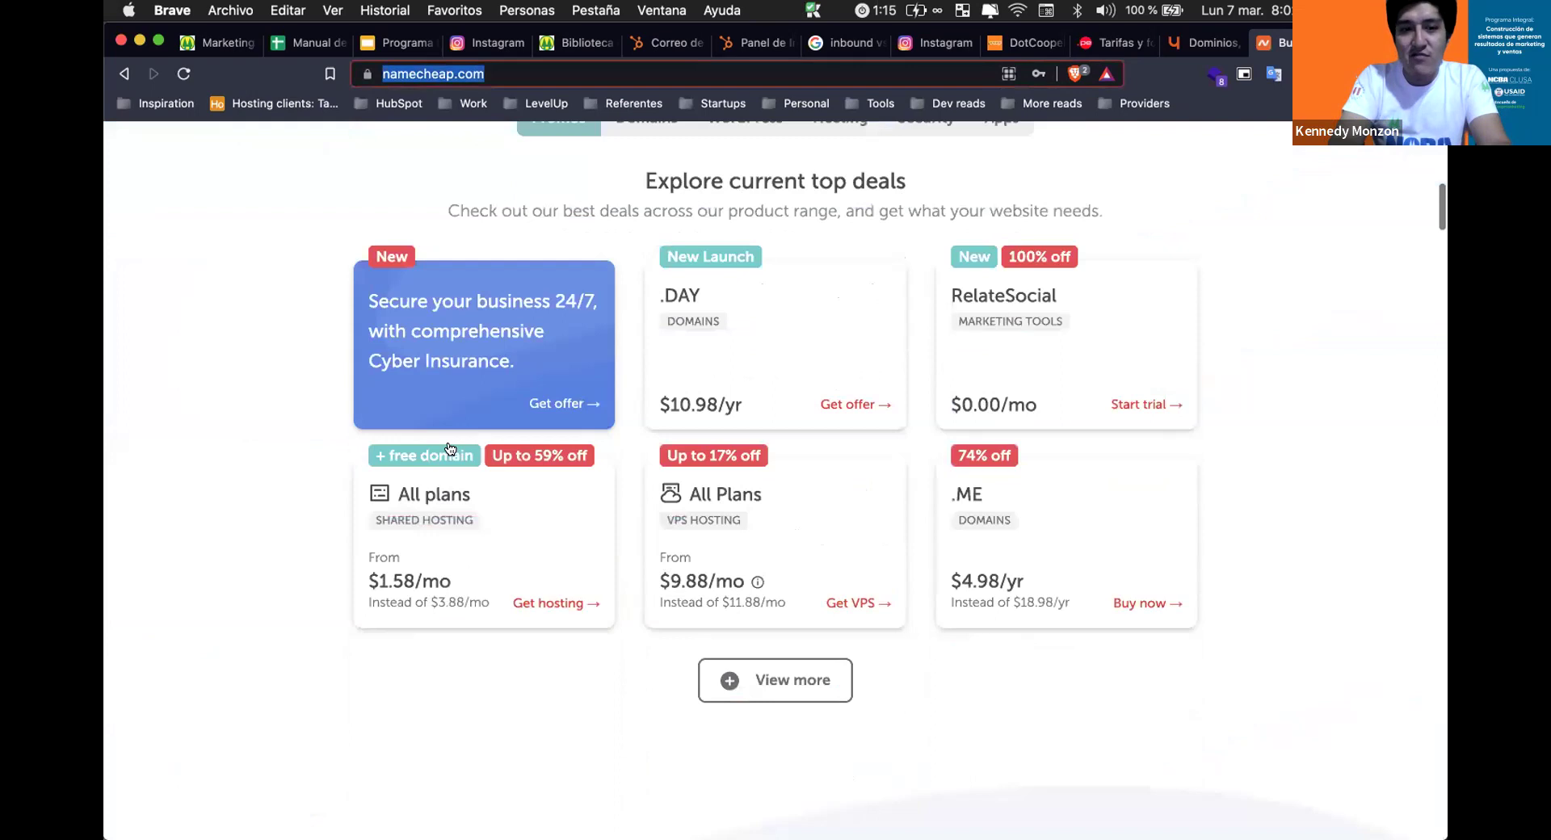
{"action": "scroll", "coordinate": [449, 440], "scroll_direction": "up", "scroll_amount": 5}
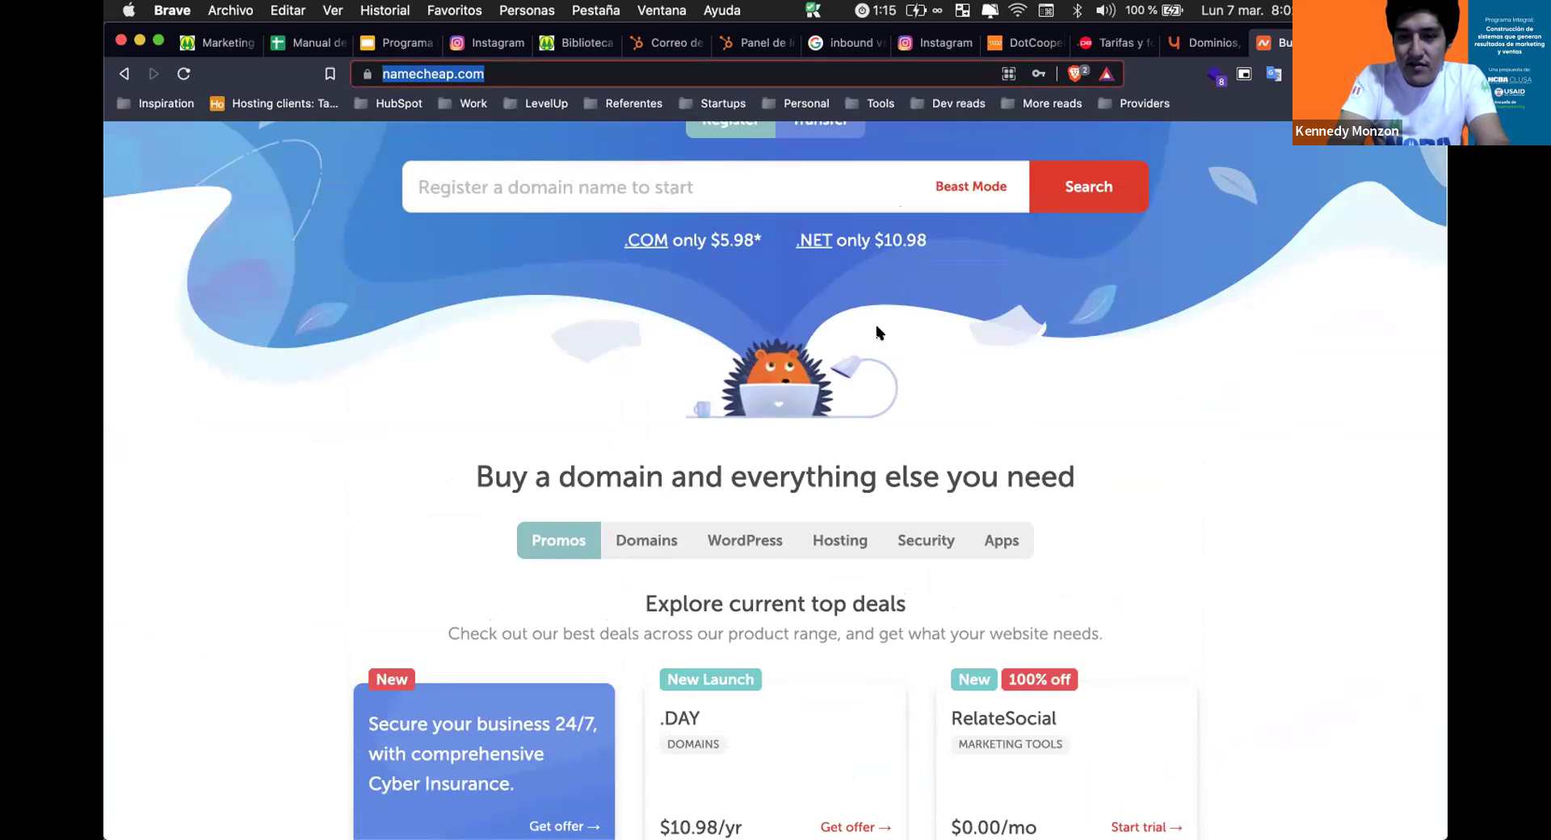
{"action": "key", "text": "super+shift+5"}
{"action": "key", "text": "Escape"}
{"action": "left_click", "coordinate": [1067, 360]}
Search Google for "Donweb" on a new page and open the DonWeb website.
{"action": "key", "text": "super+t"}
{"action": "type", "text": "Donweb"}
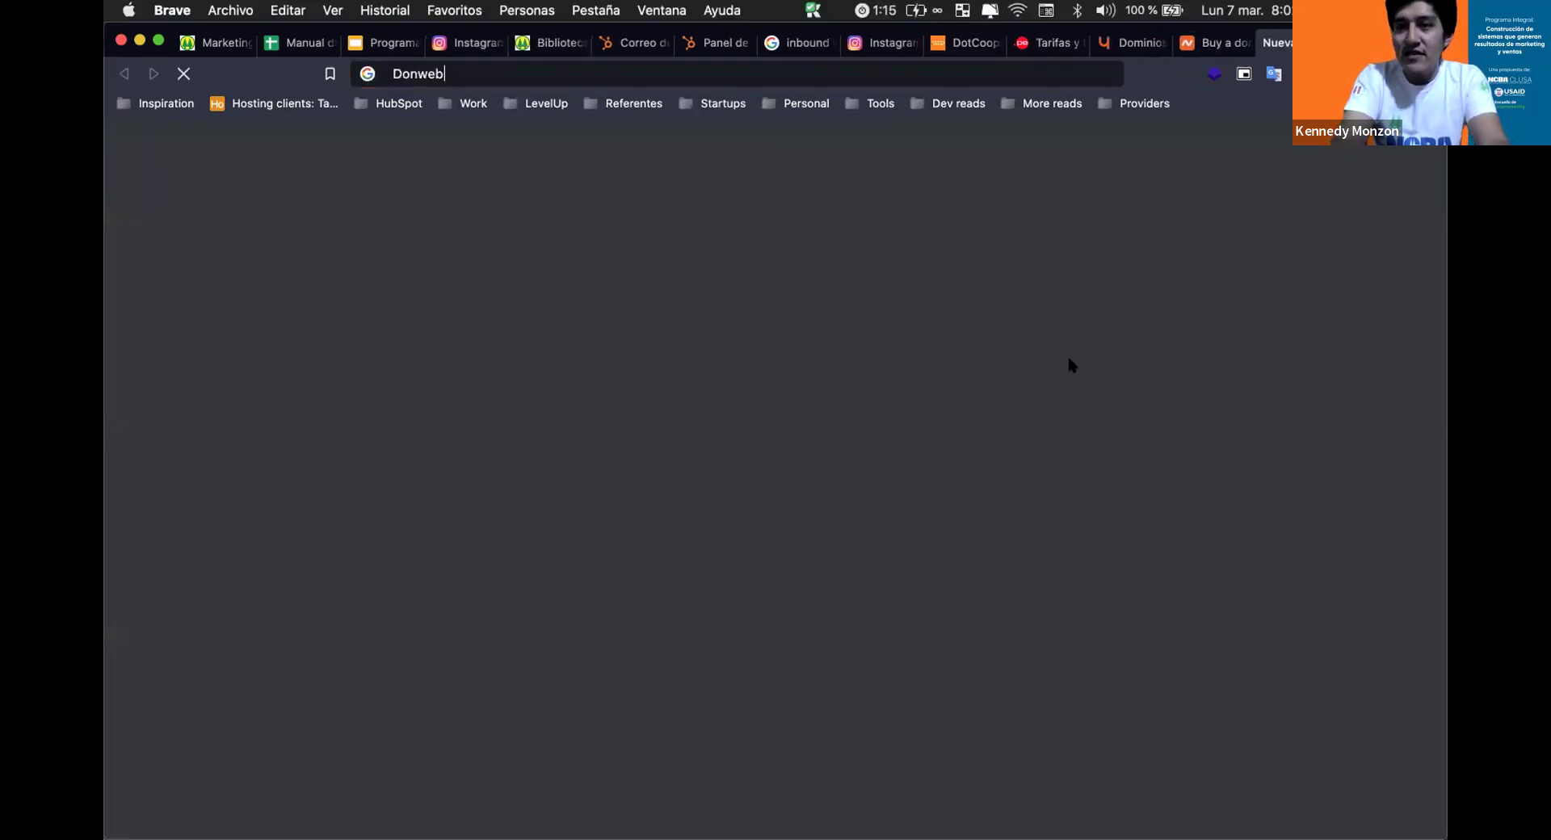
{"action": "key", "text": "Return"}
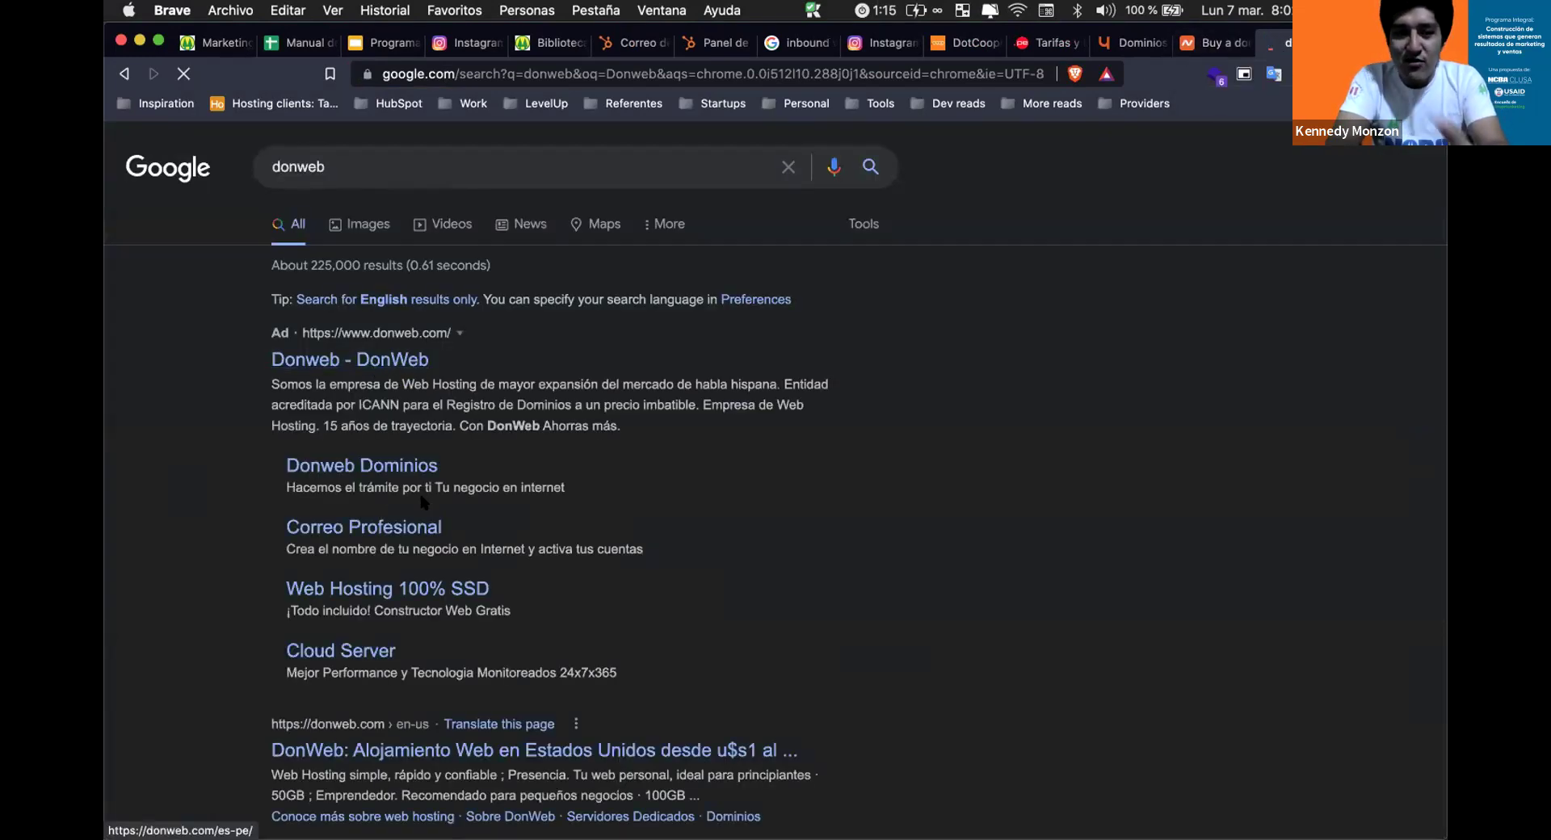
{"action": "scroll", "coordinate": [412, 501], "scroll_direction": "down", "scroll_amount": 3}
{"action": "left_click", "coordinate": [403, 506]}
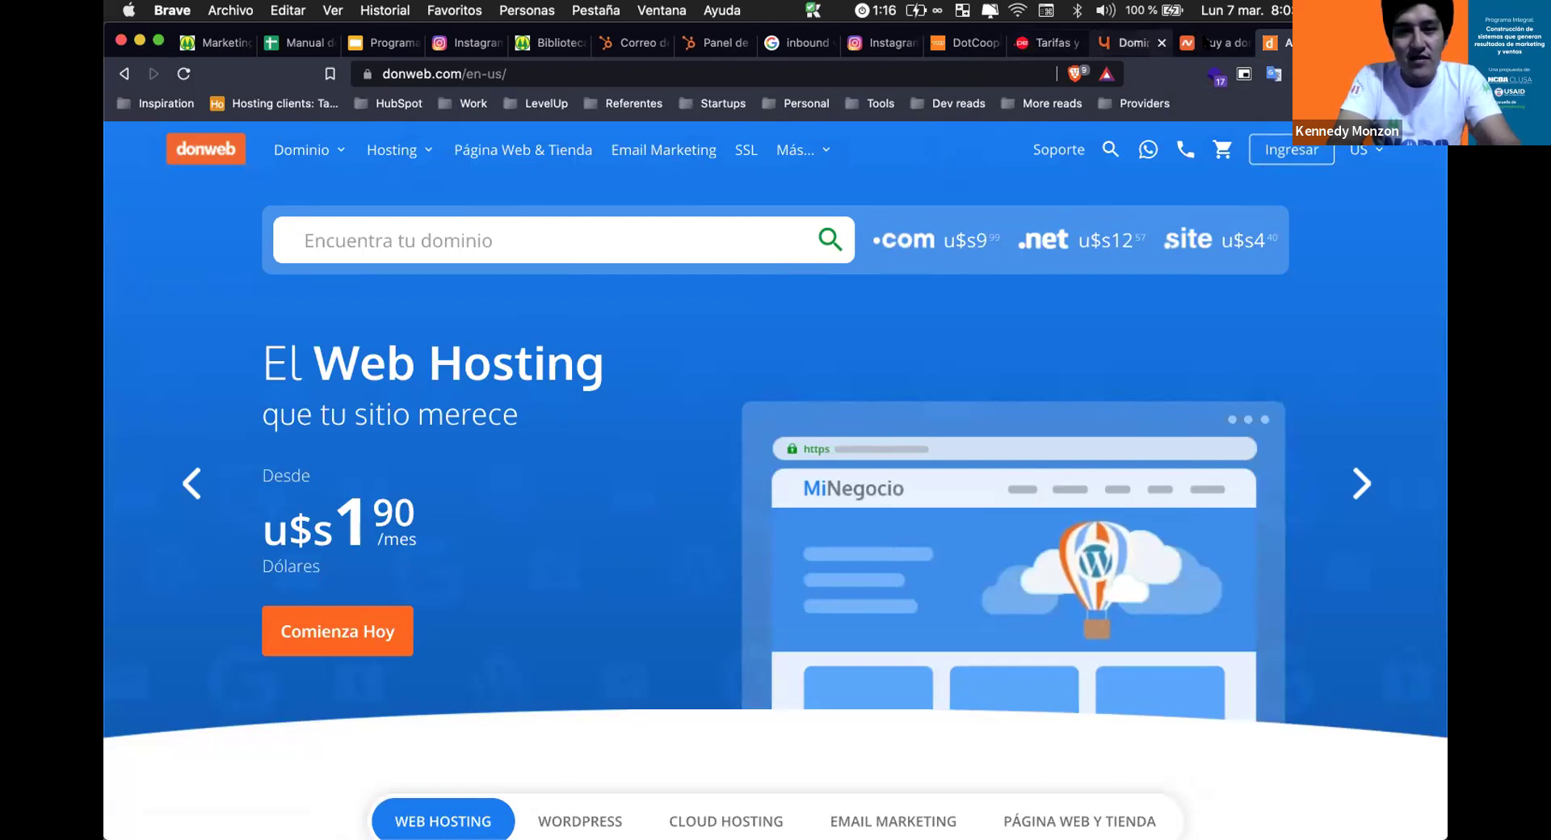
On the namecheap site, search for the domain micooperativaperuana.com and review the offered extensions and prices.
{"action": "left_click", "coordinate": [1211, 42]}
{"action": "scroll", "coordinate": [503, 179], "scroll_direction": "up", "scroll_amount": 5}
{"action": "left_click", "coordinate": [501, 498]}
{"action": "type", "text": "micooperativap"}
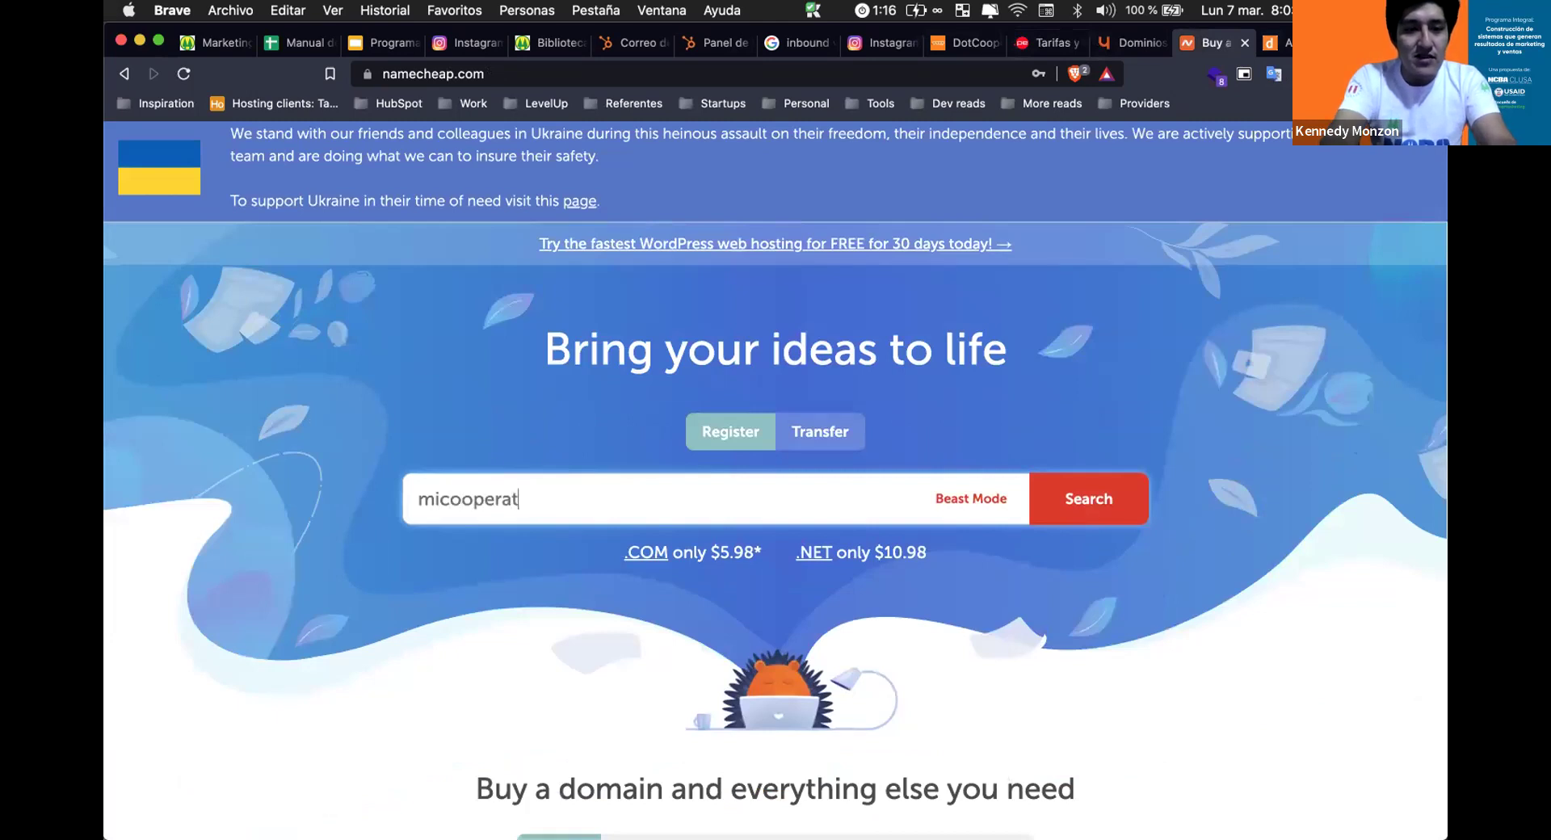
{"action": "type", "text": "eruana.com"}
{"action": "key", "text": "Return"}
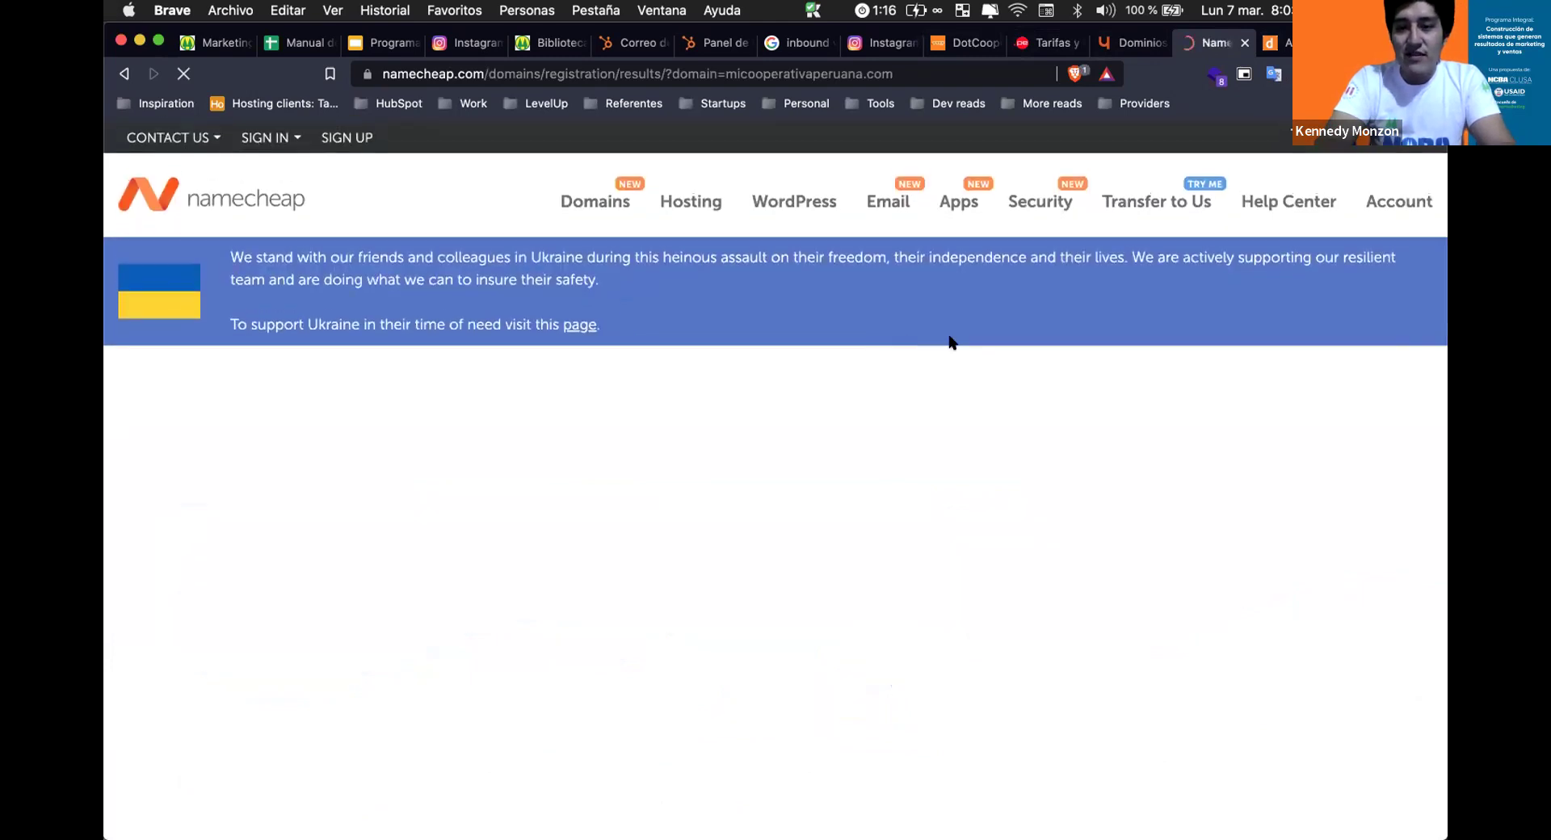
{"action": "scroll", "coordinate": [1119, 365], "scroll_direction": "down", "scroll_amount": 2}
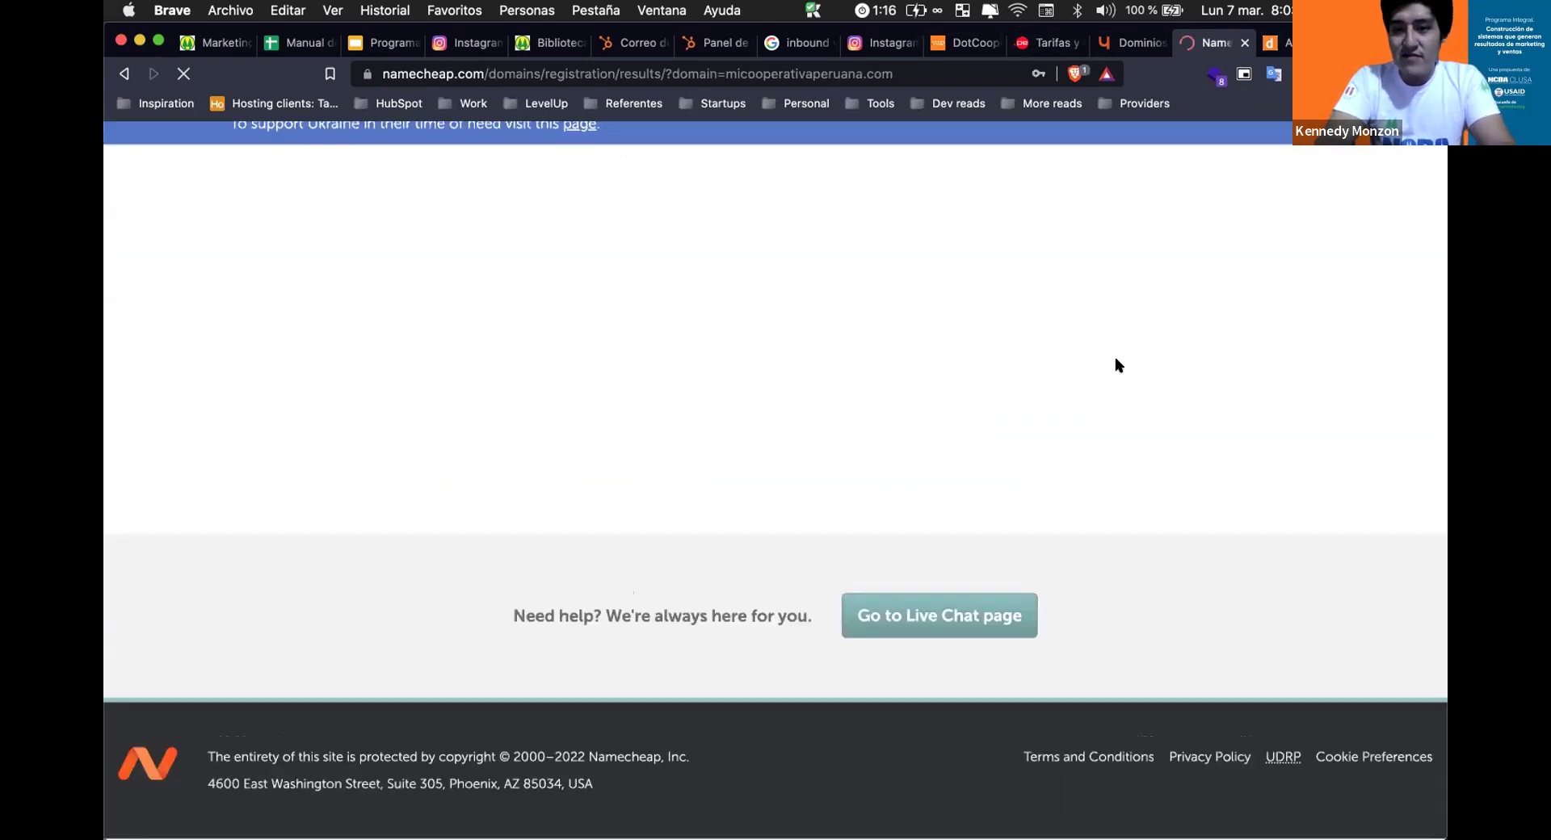
{"action": "scroll", "coordinate": [1119, 365], "scroll_direction": "down", "scroll_amount": 2}
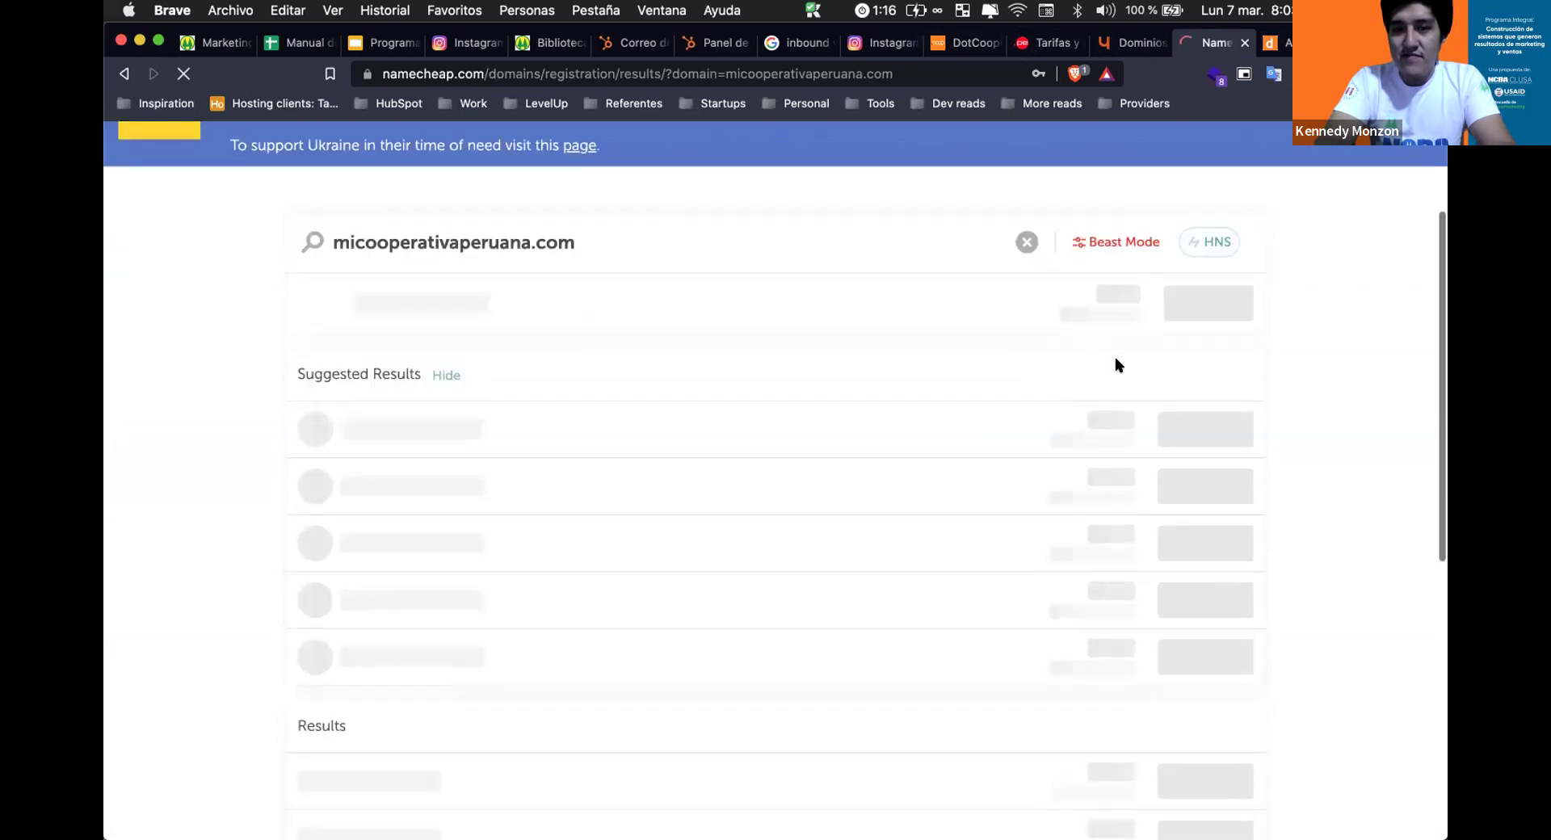
{"action": "scroll", "coordinate": [1118, 365], "scroll_direction": "down", "scroll_amount": 1}
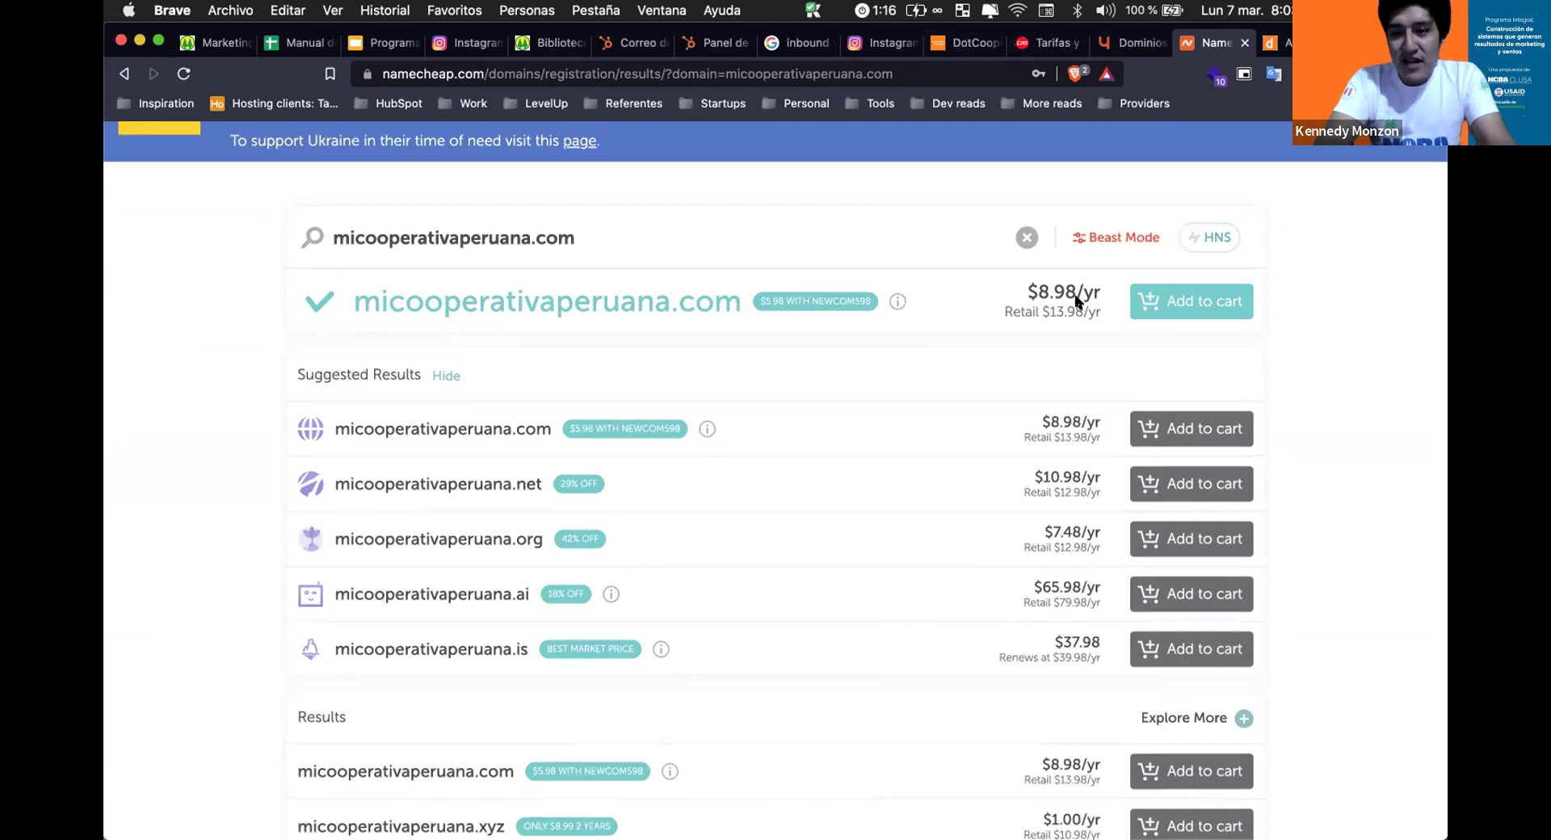
{"action": "scroll", "coordinate": [1115, 283], "scroll_direction": "up", "scroll_amount": 5}
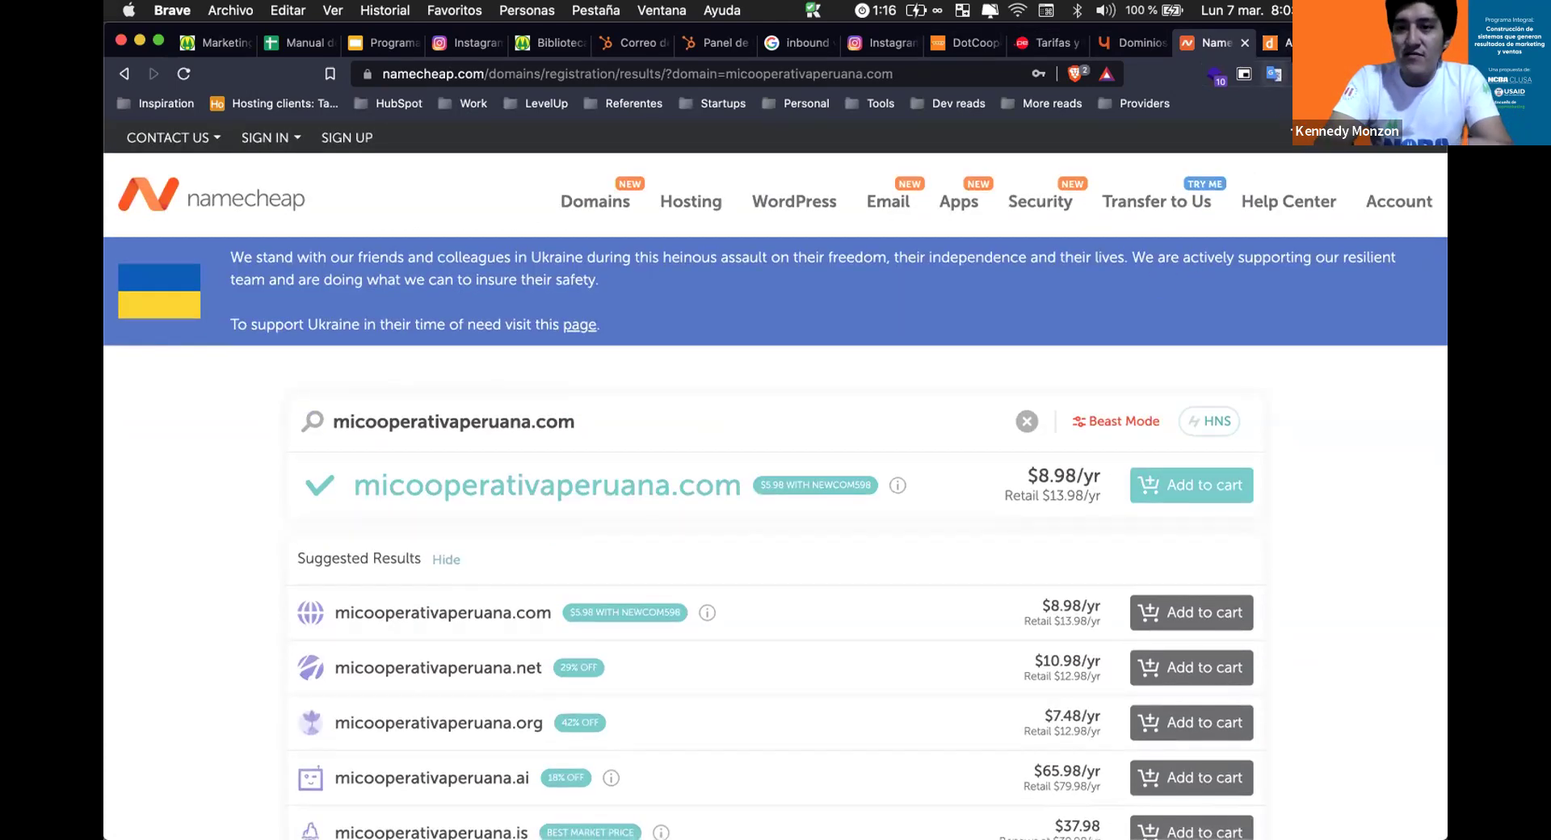
Go over the DonWeb home page and the yachay.lat home page again.
{"action": "left_click", "coordinate": [1275, 42]}
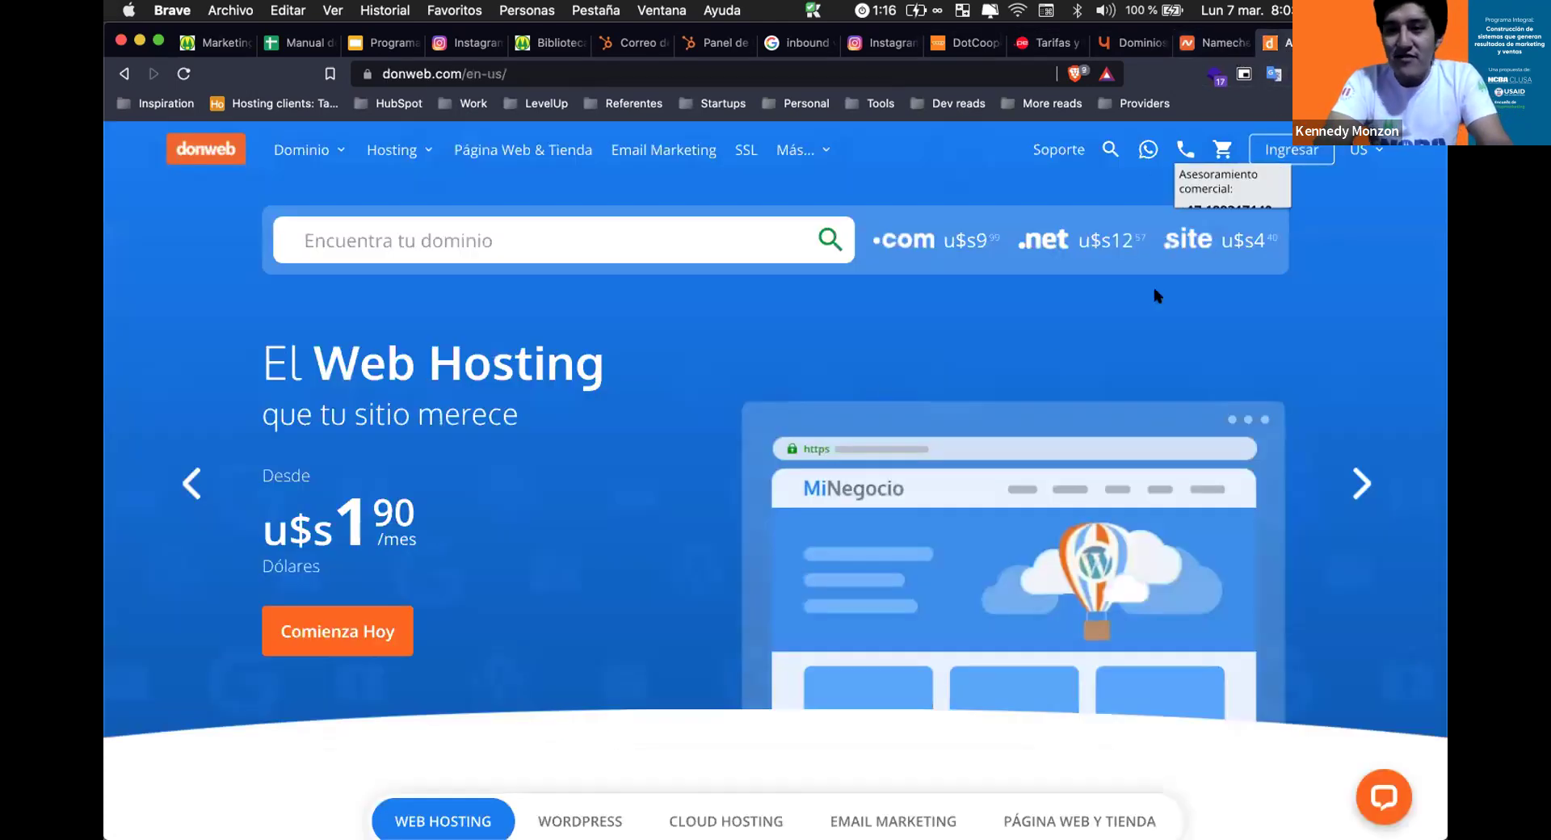
{"action": "scroll", "coordinate": [1155, 295], "scroll_direction": "down", "scroll_amount": 3}
{"action": "scroll", "coordinate": [1155, 295], "scroll_direction": "up", "scroll_amount": 3}
{"action": "left_click", "coordinate": [1125, 45]}
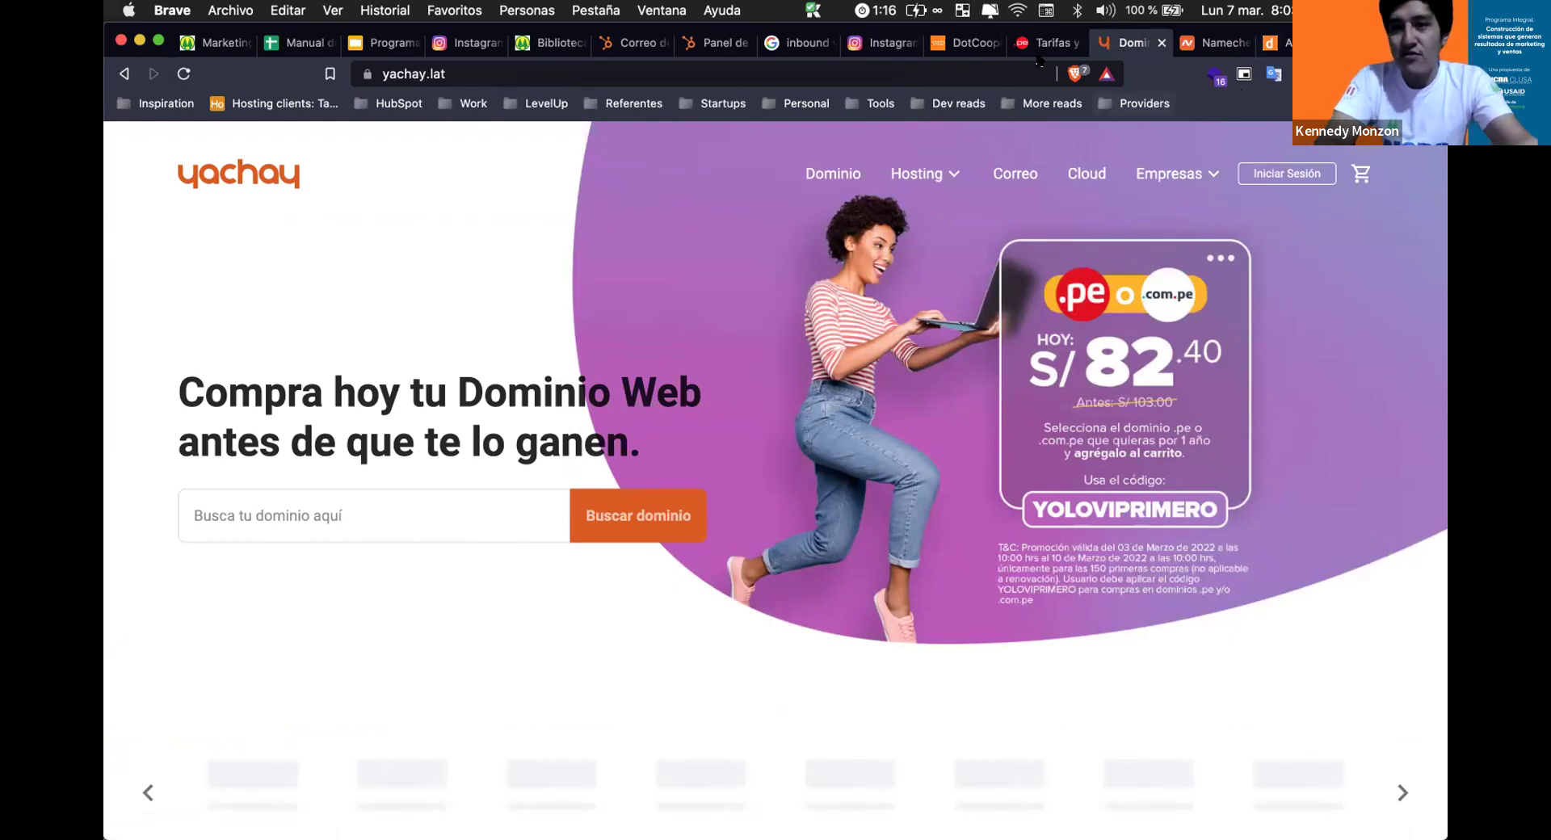
On identity.coop, enter curimana as the .coop domain name and open the page on where to buy .coop domains.
{"action": "left_click", "coordinate": [968, 50]}
{"action": "scroll", "coordinate": [555, 277], "scroll_direction": "down", "scroll_amount": 3}
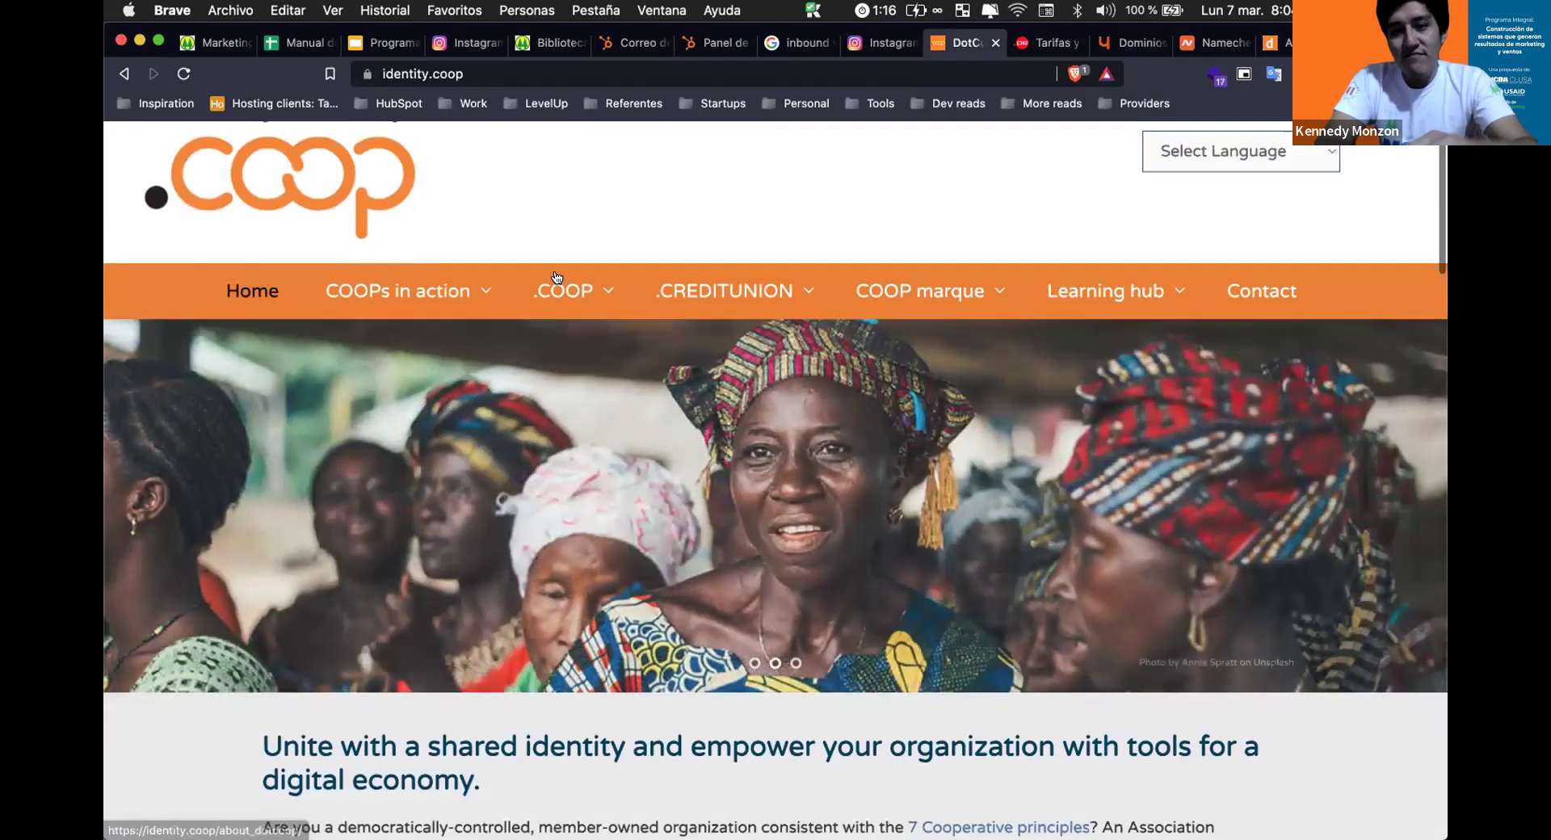
{"action": "scroll", "coordinate": [443, 373], "scroll_direction": "down", "scroll_amount": 5}
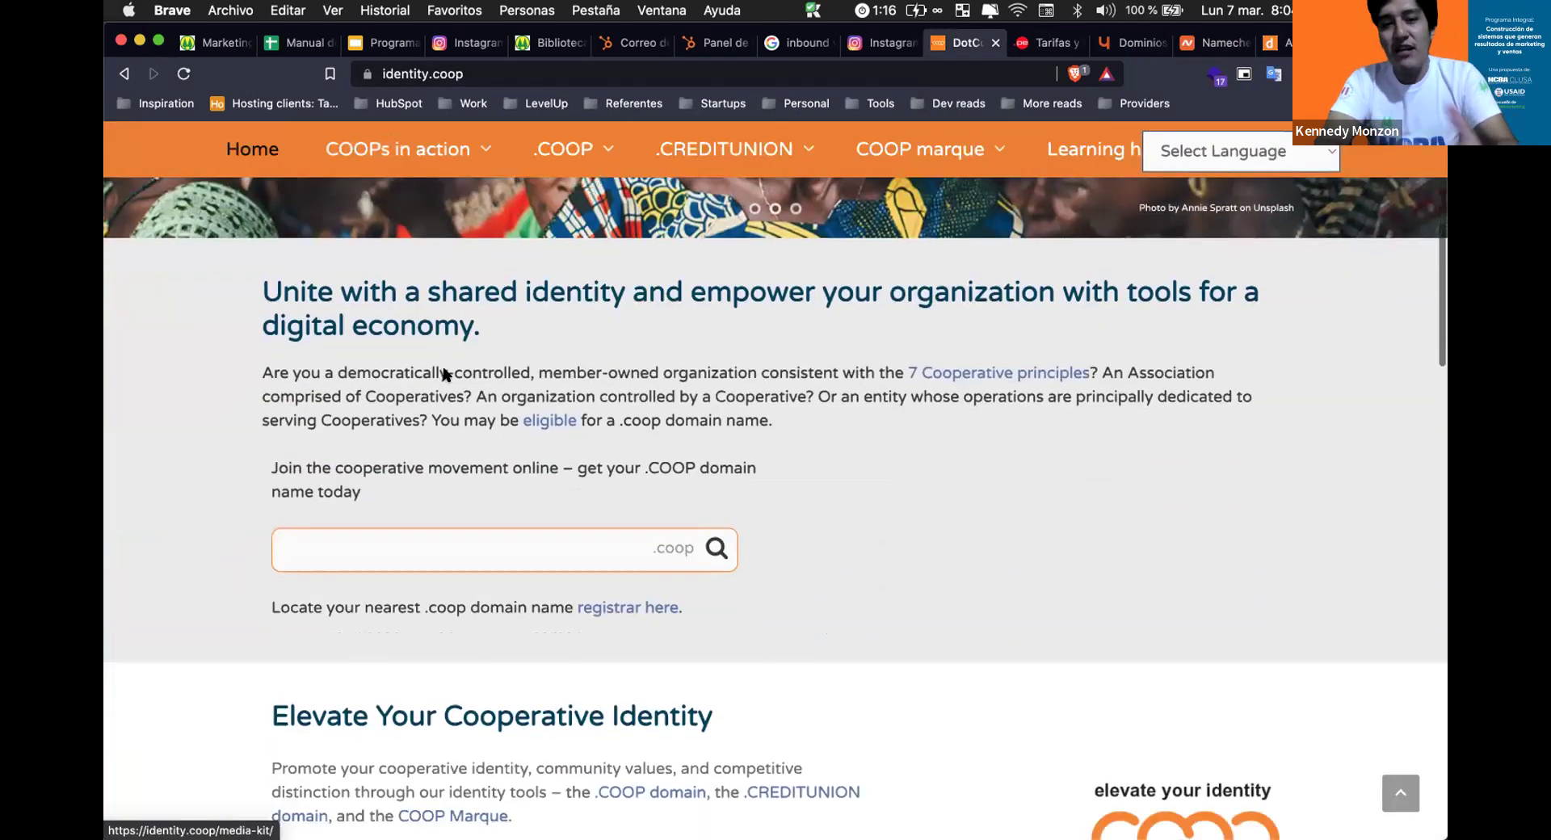
{"action": "scroll", "coordinate": [442, 371], "scroll_direction": "down", "scroll_amount": 2}
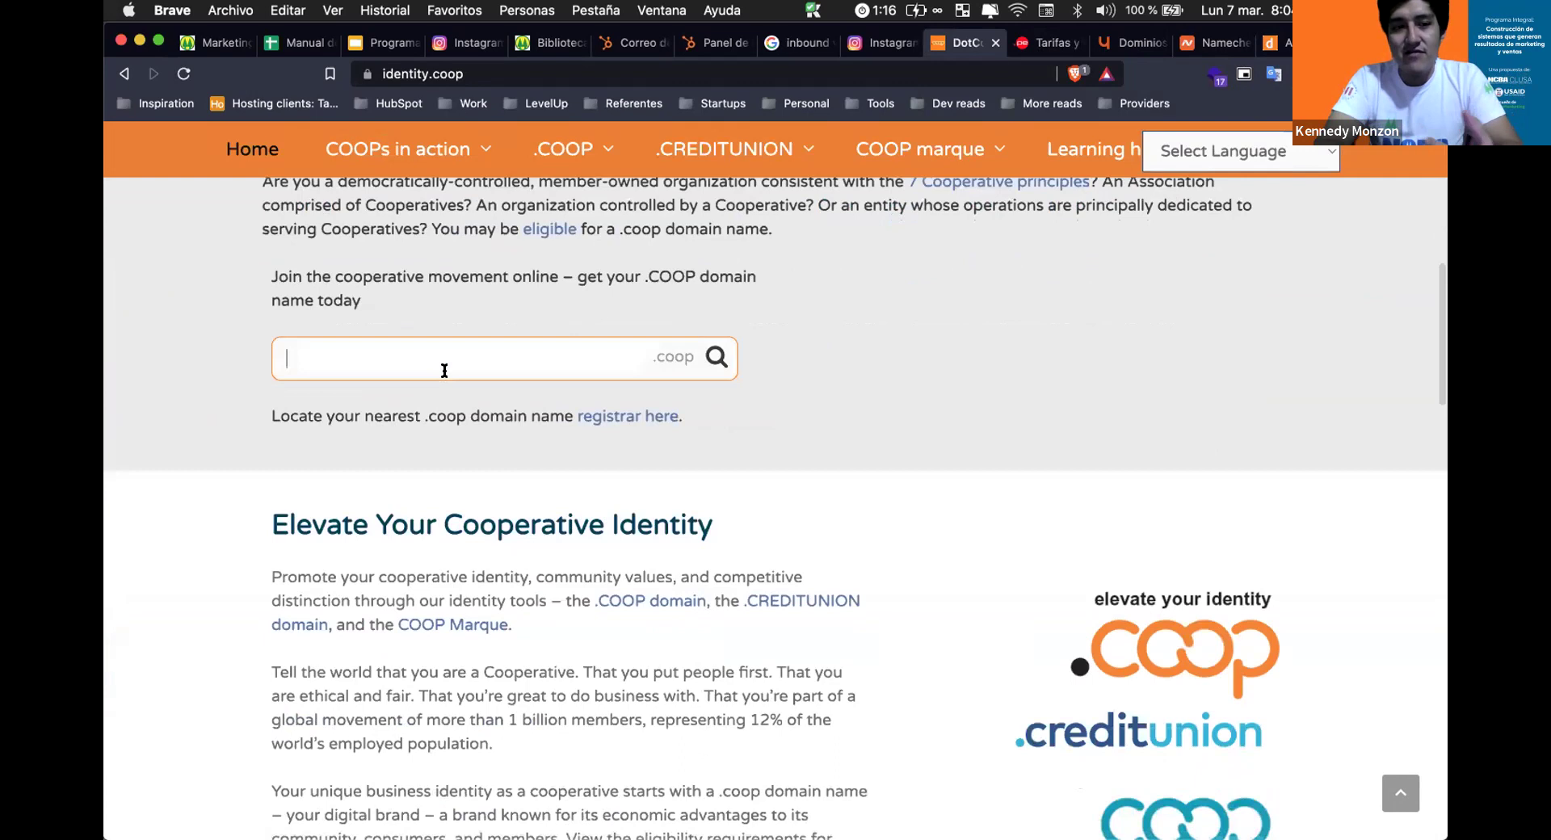
{"action": "type", "text": "imana"}
{"action": "scroll", "coordinate": [575, 375], "scroll_direction": "down", "scroll_amount": 2}
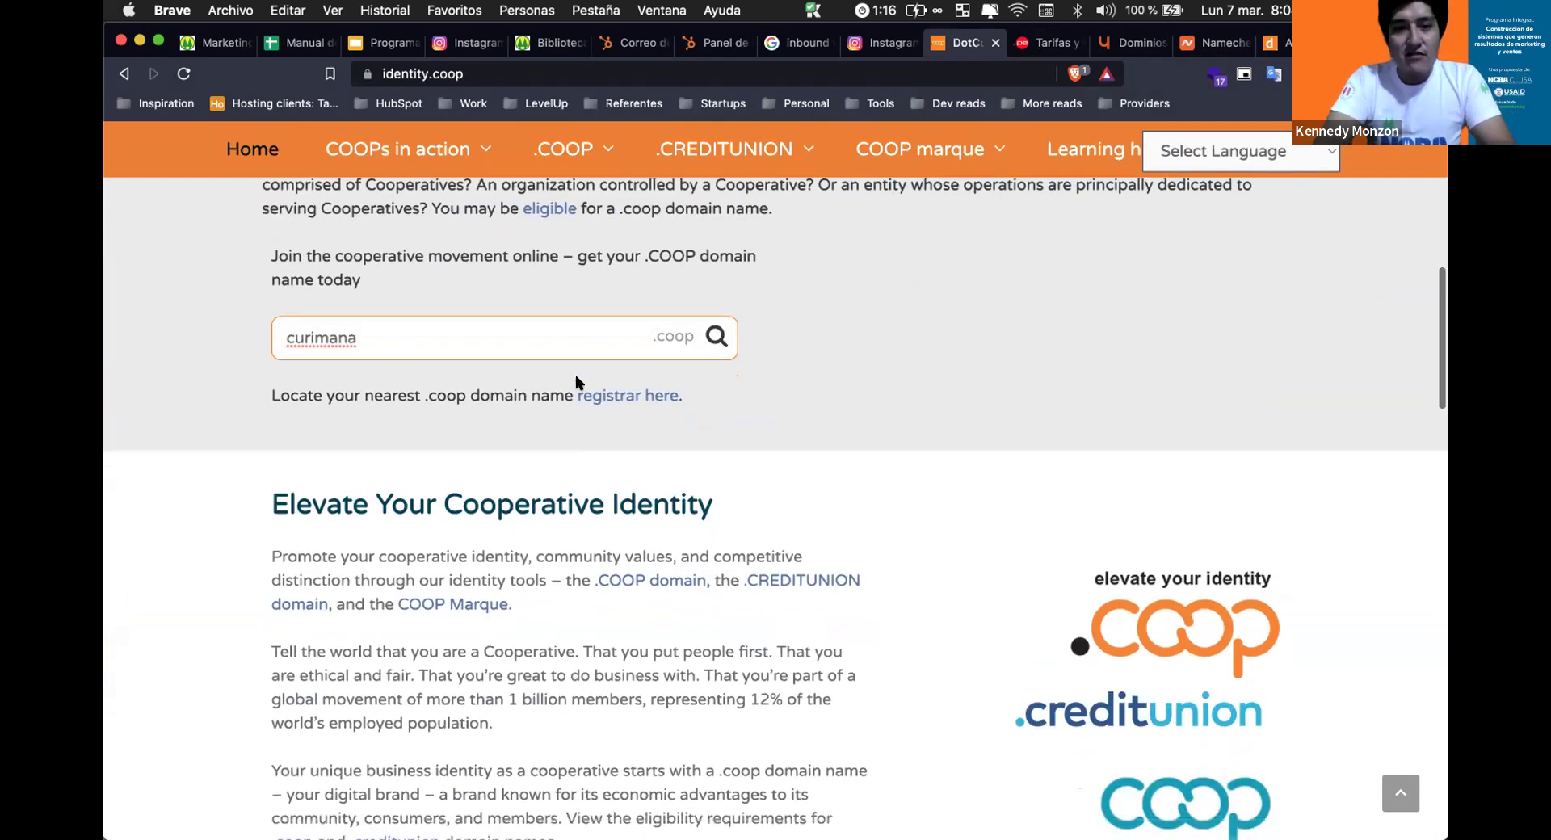
{"action": "left_click", "coordinate": [616, 340]}
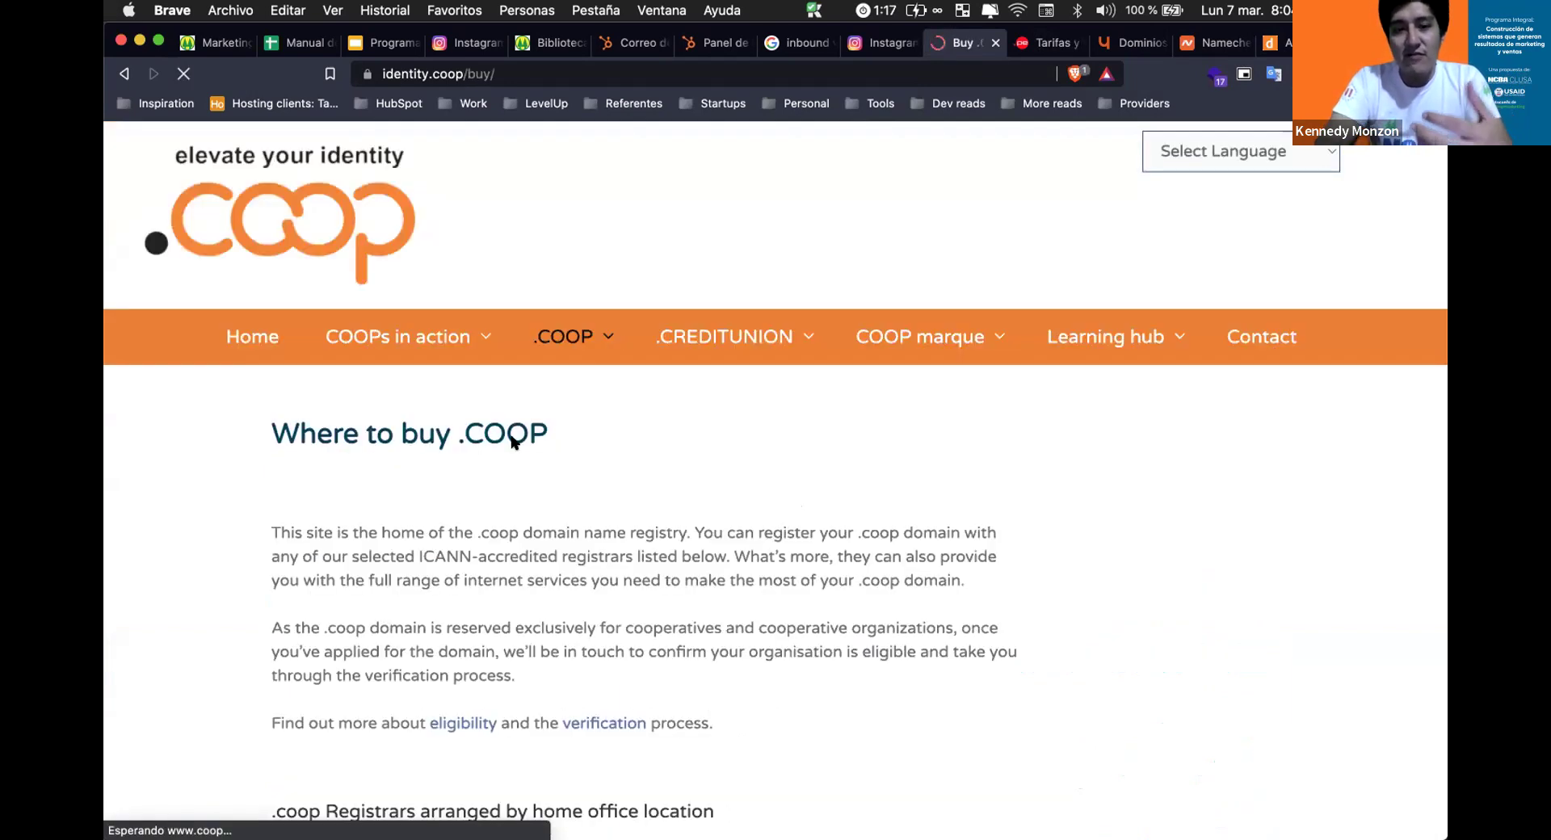
Open the list of .coop registrars for the Americas and examine the companies on it.
{"action": "scroll", "coordinate": [512, 436], "scroll_direction": "down", "scroll_amount": 5}
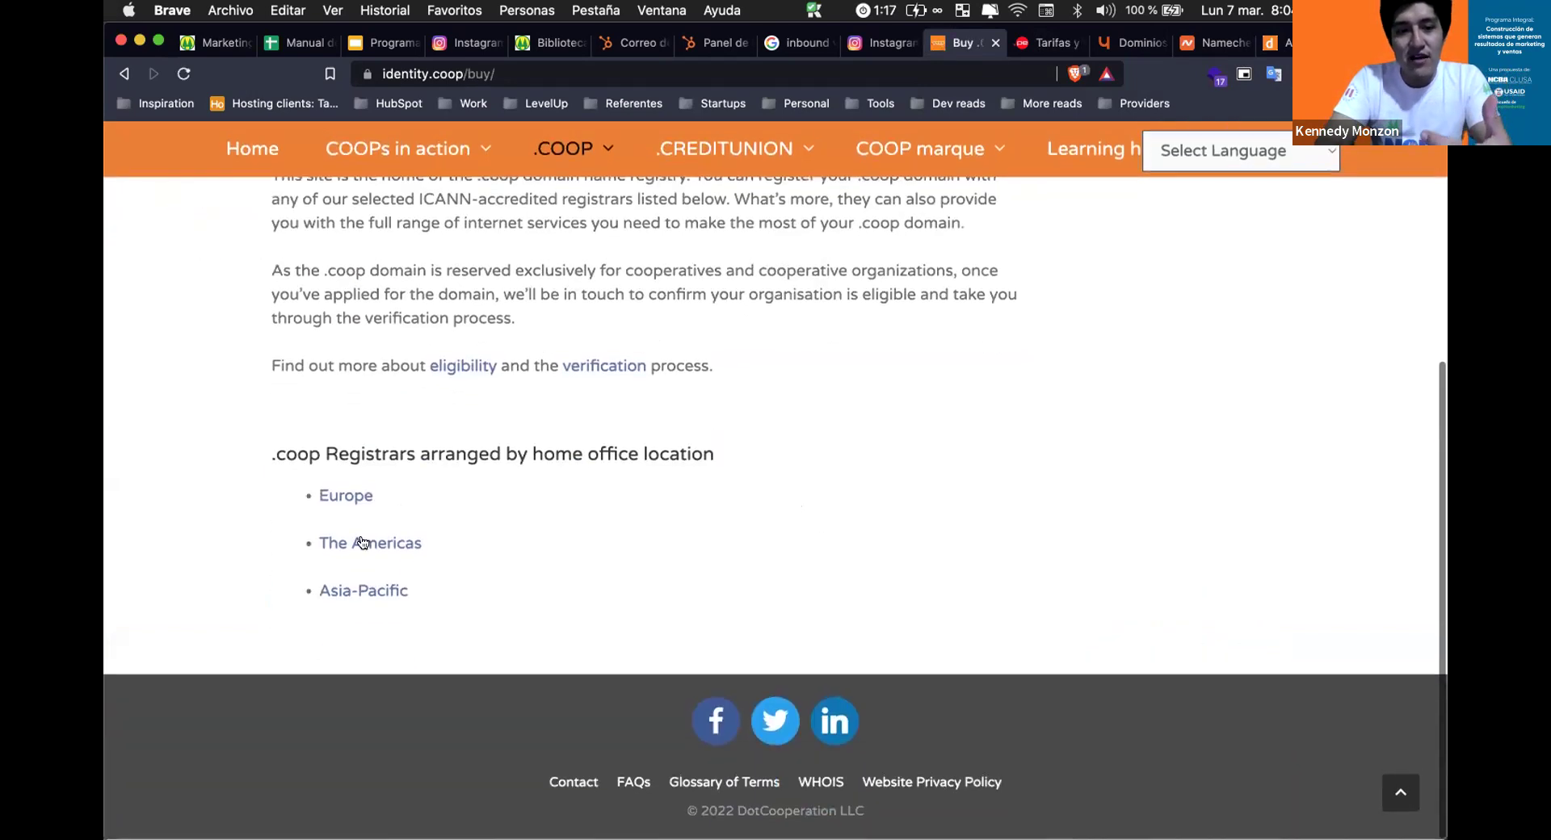
{"action": "left_click", "coordinate": [368, 542]}
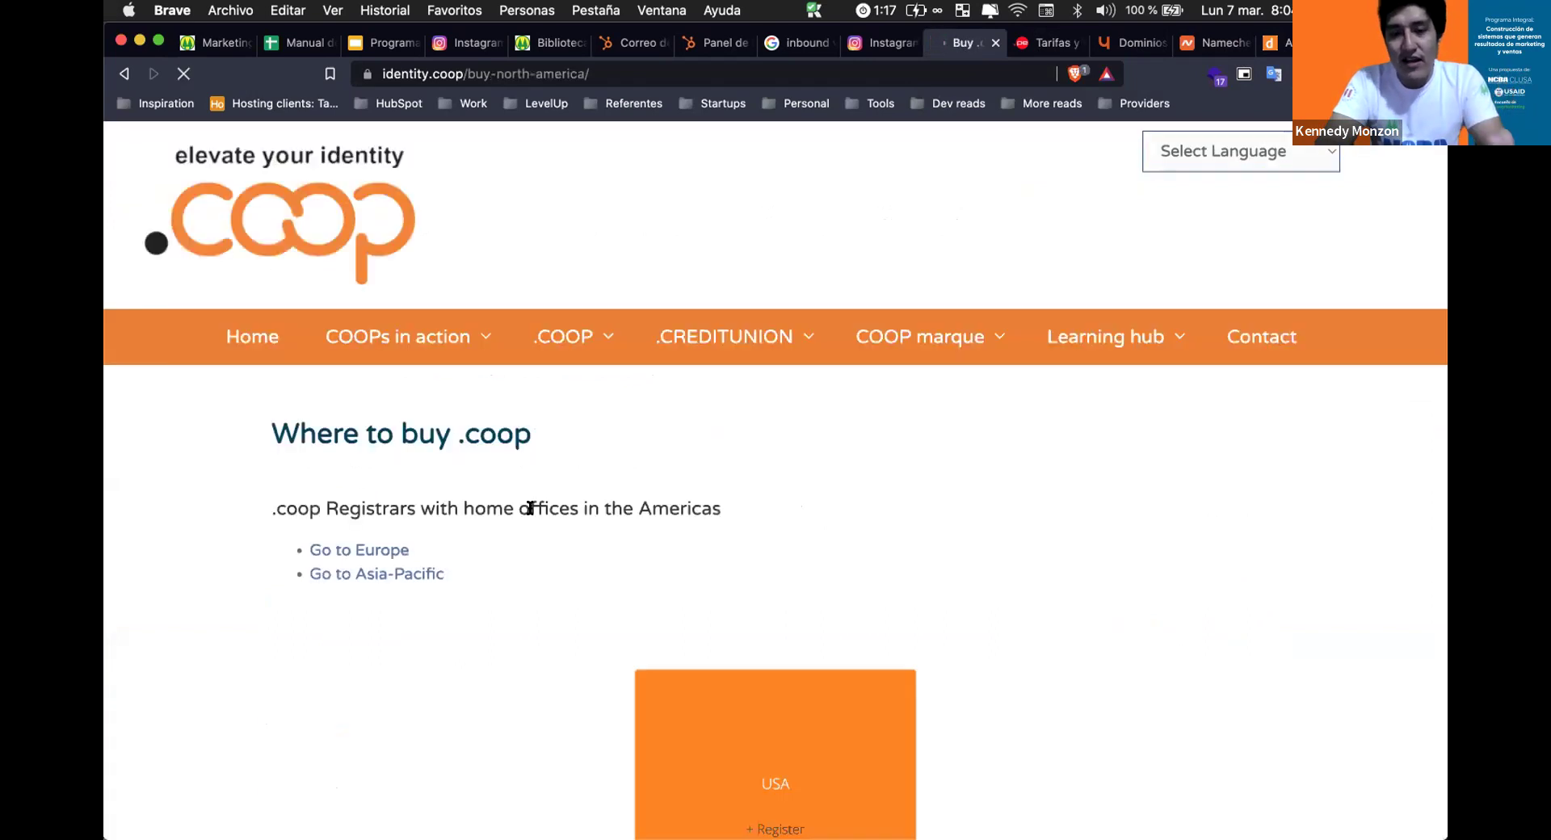
{"action": "scroll", "coordinate": [530, 508], "scroll_direction": "down", "scroll_amount": 5}
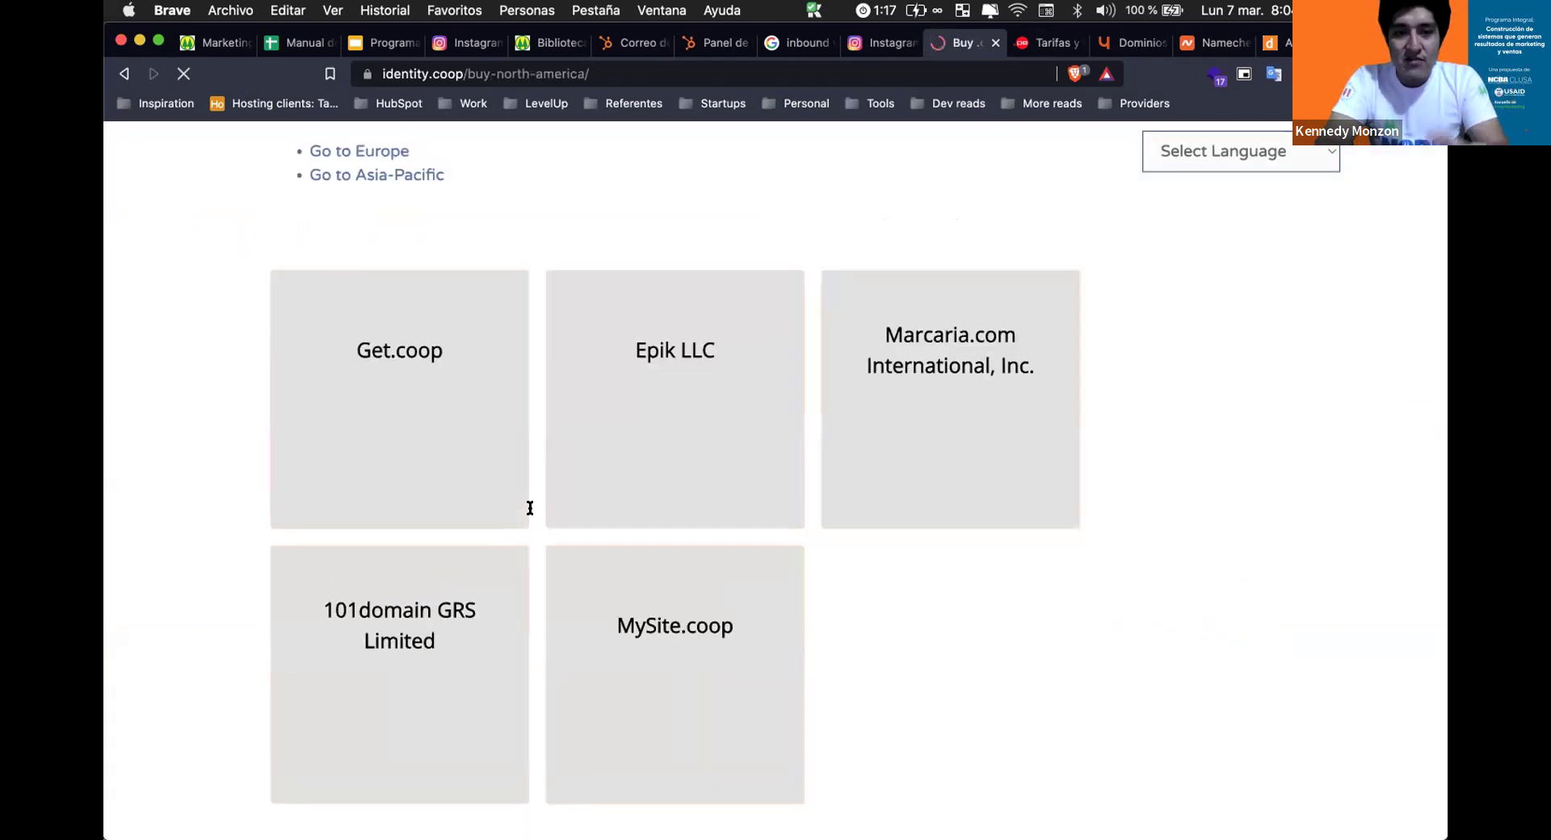
{"action": "scroll", "coordinate": [353, 401], "scroll_direction": "up", "scroll_amount": 3}
{"action": "scroll", "coordinate": [398, 426], "scroll_direction": "down", "scroll_amount": 5}
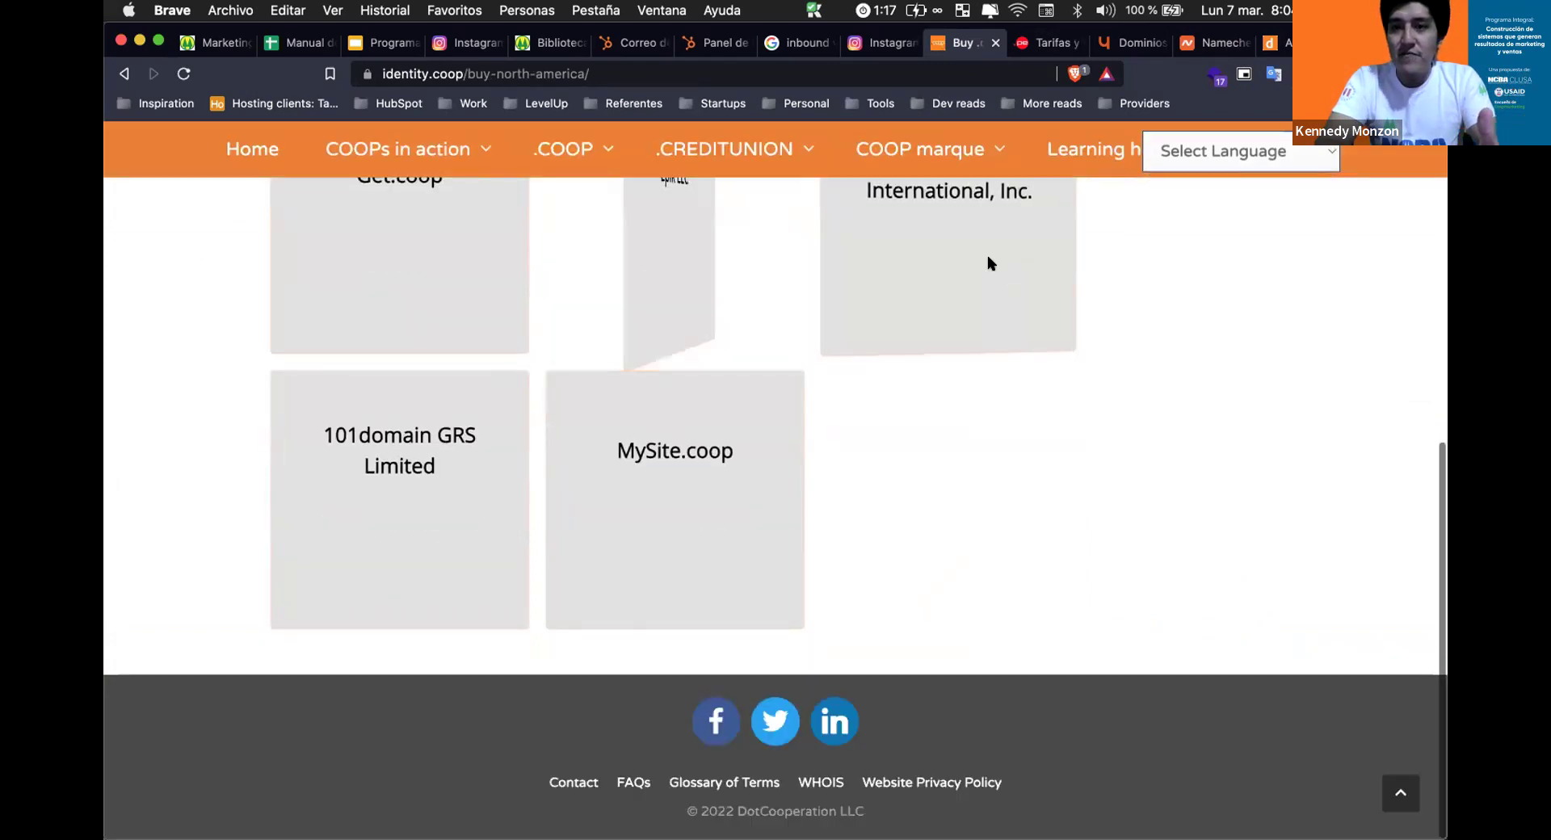
{"action": "scroll", "coordinate": [987, 255], "scroll_direction": "up", "scroll_amount": 1}
{"action": "scroll", "coordinate": [929, 290], "scroll_direction": "up", "scroll_amount": 1}
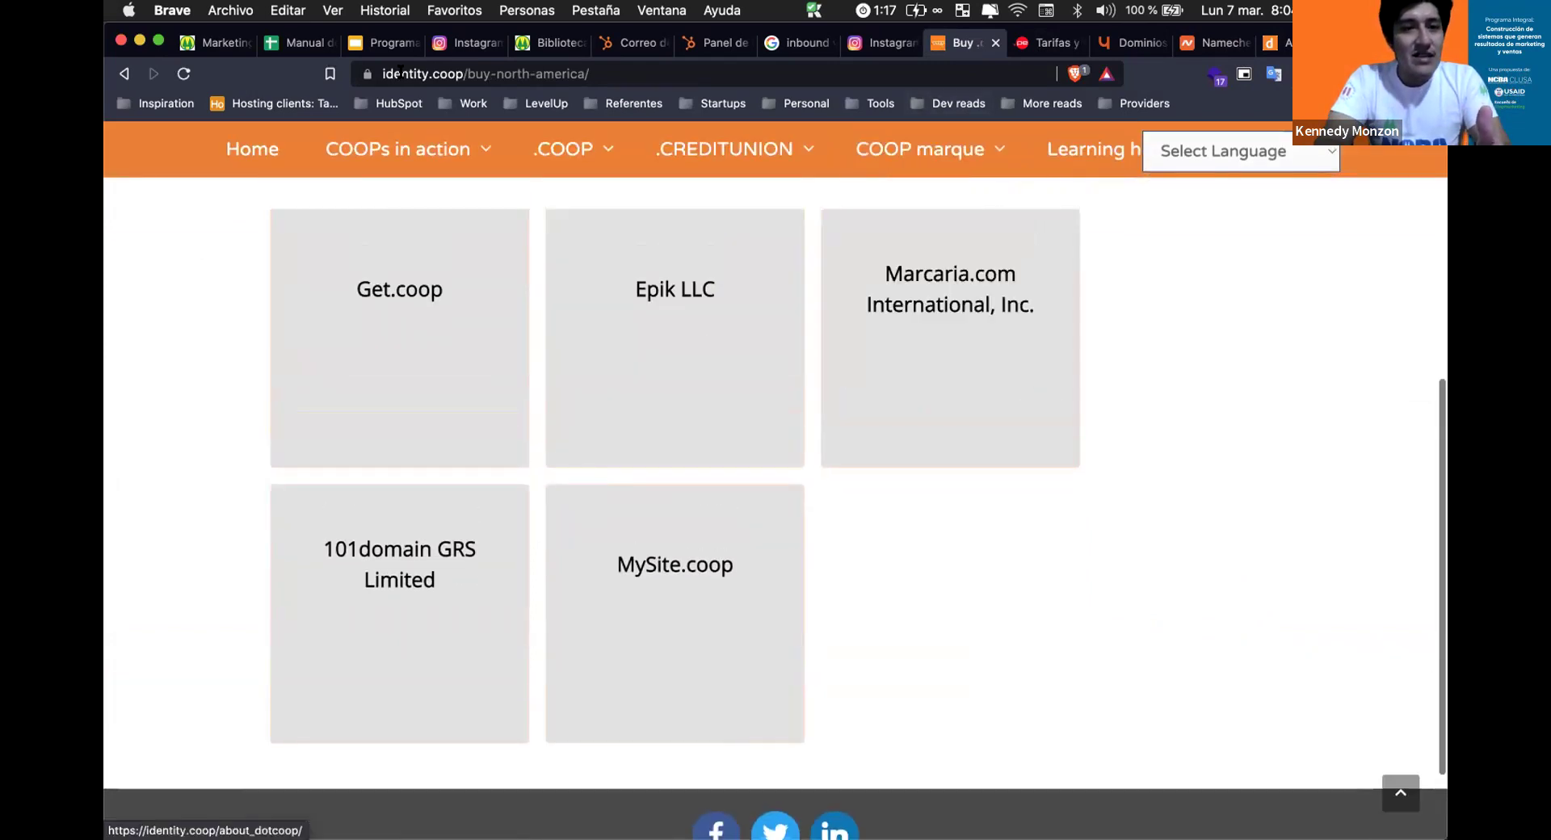
{"action": "double_click", "coordinate": [448, 73]}
{"action": "left_click_drag", "start_coordinate": [508, 73], "coordinate": [383, 74]}
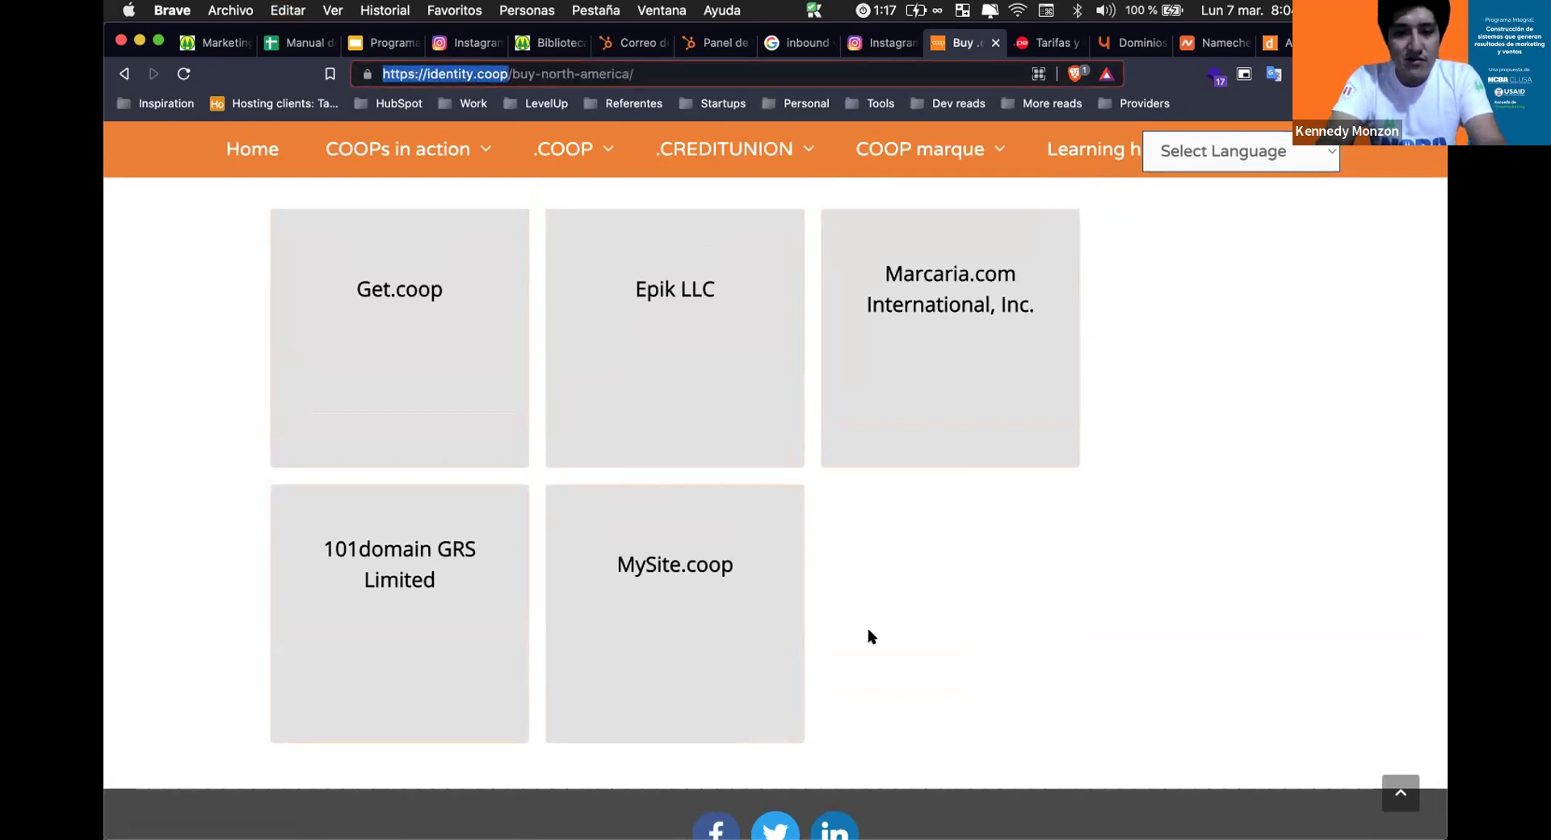
{"action": "scroll", "coordinate": [801, 404], "scroll_direction": "up", "scroll_amount": 6}
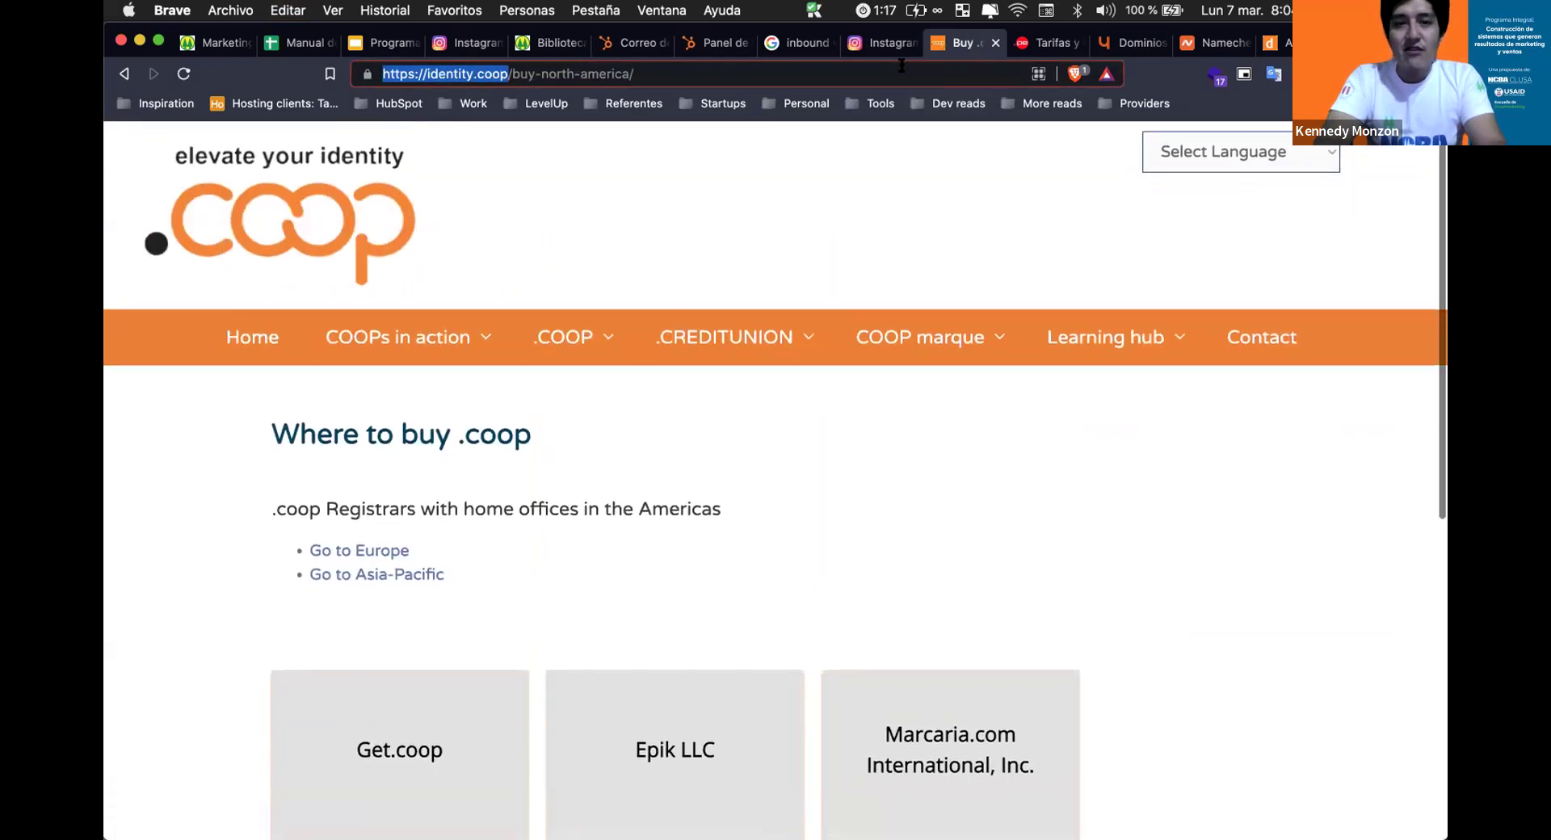
Return to the namecheap search results and look over the site's domain services.
{"action": "left_click", "coordinate": [906, 65]}
{"action": "key", "text": "ctrl+Tab"}
{"action": "key", "text": "ctrl+Tab"}
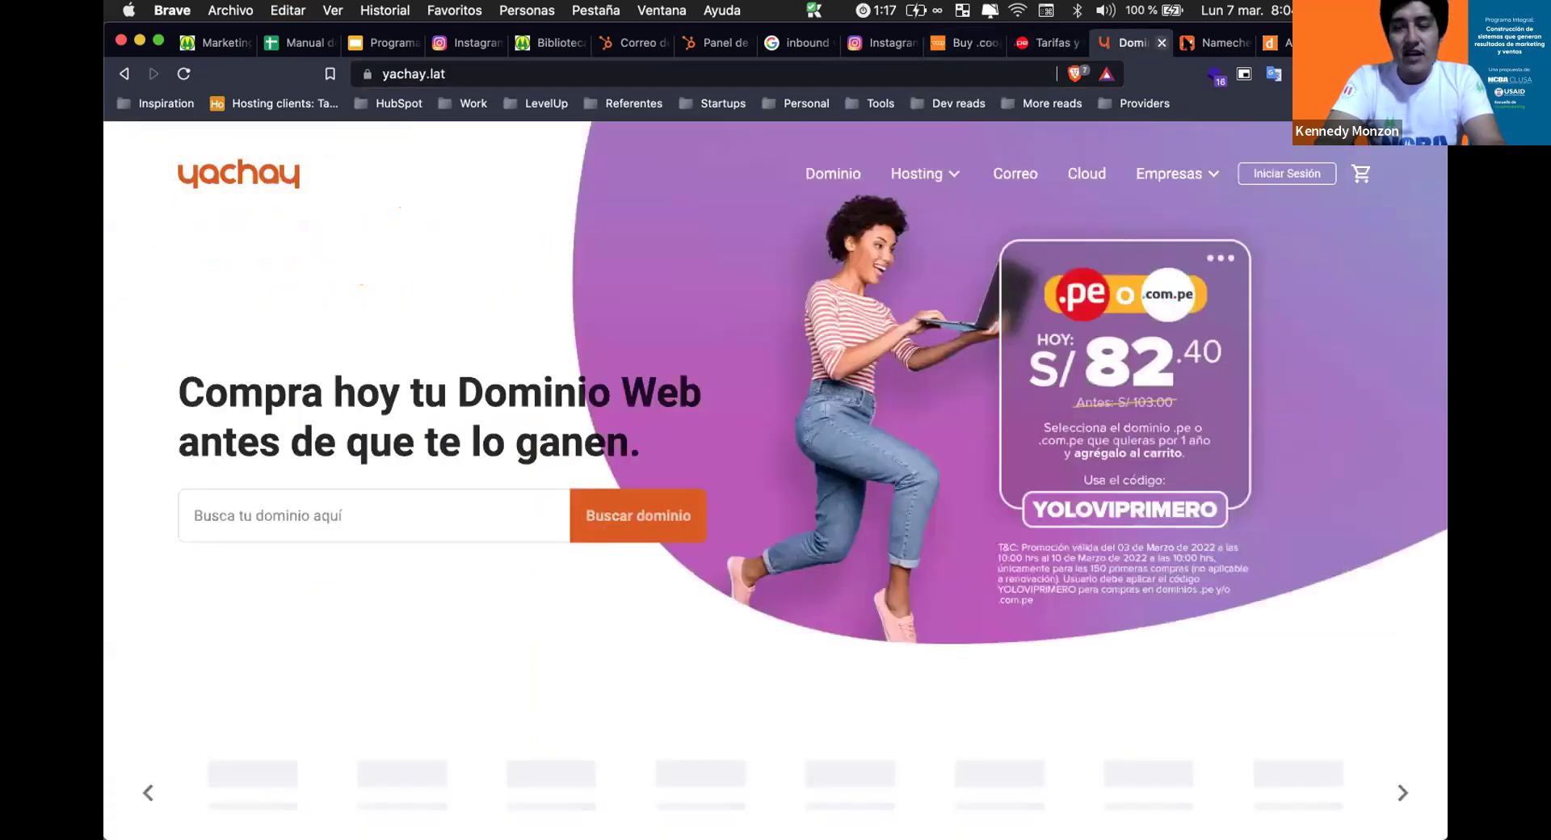
{"action": "key", "text": "ctrl+Tab"}
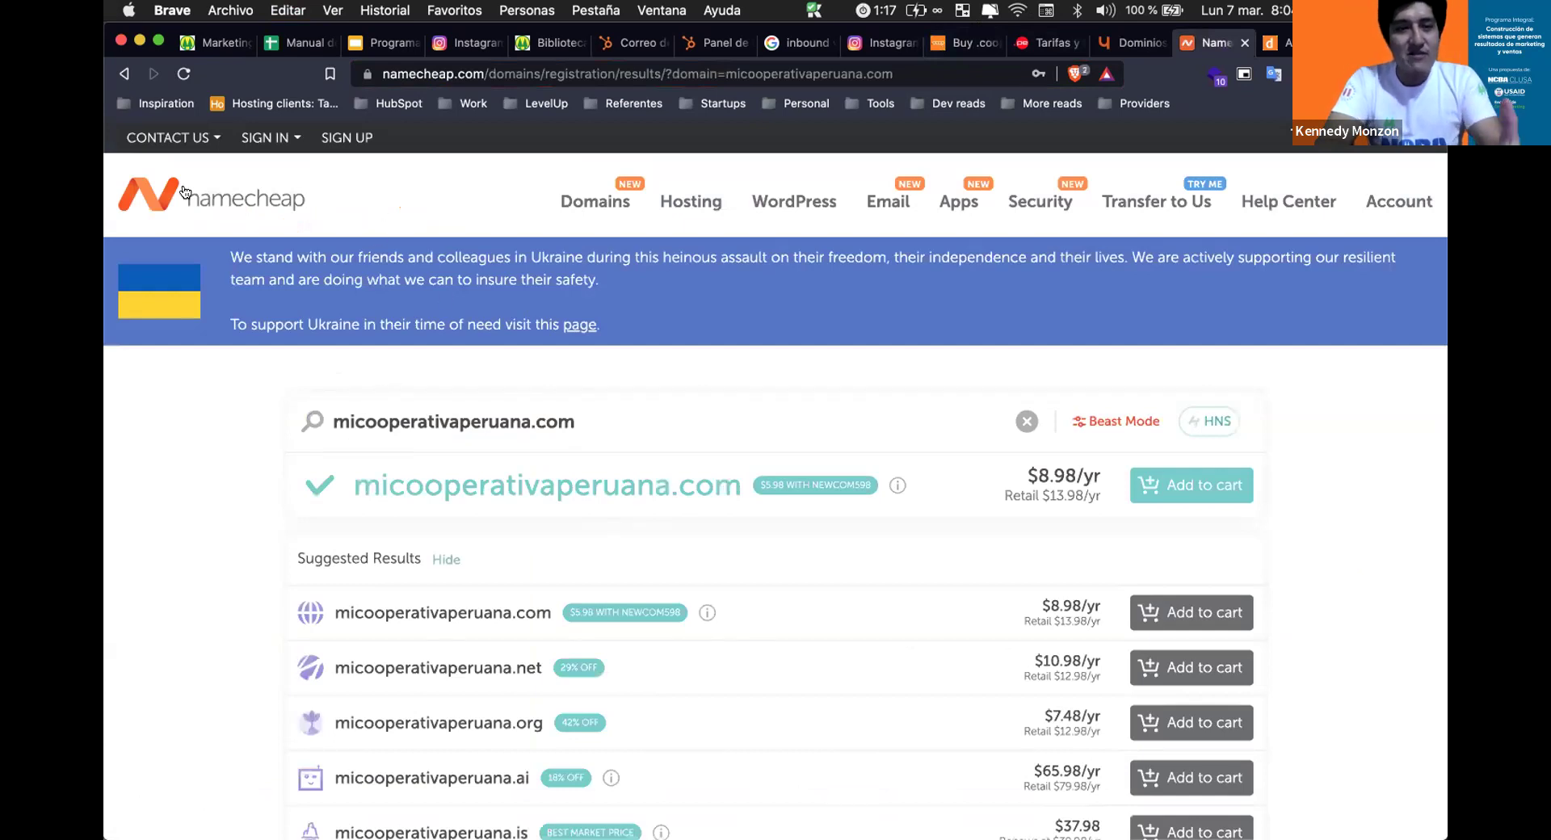
{"action": "mouse_move", "coordinate": [602, 202]}
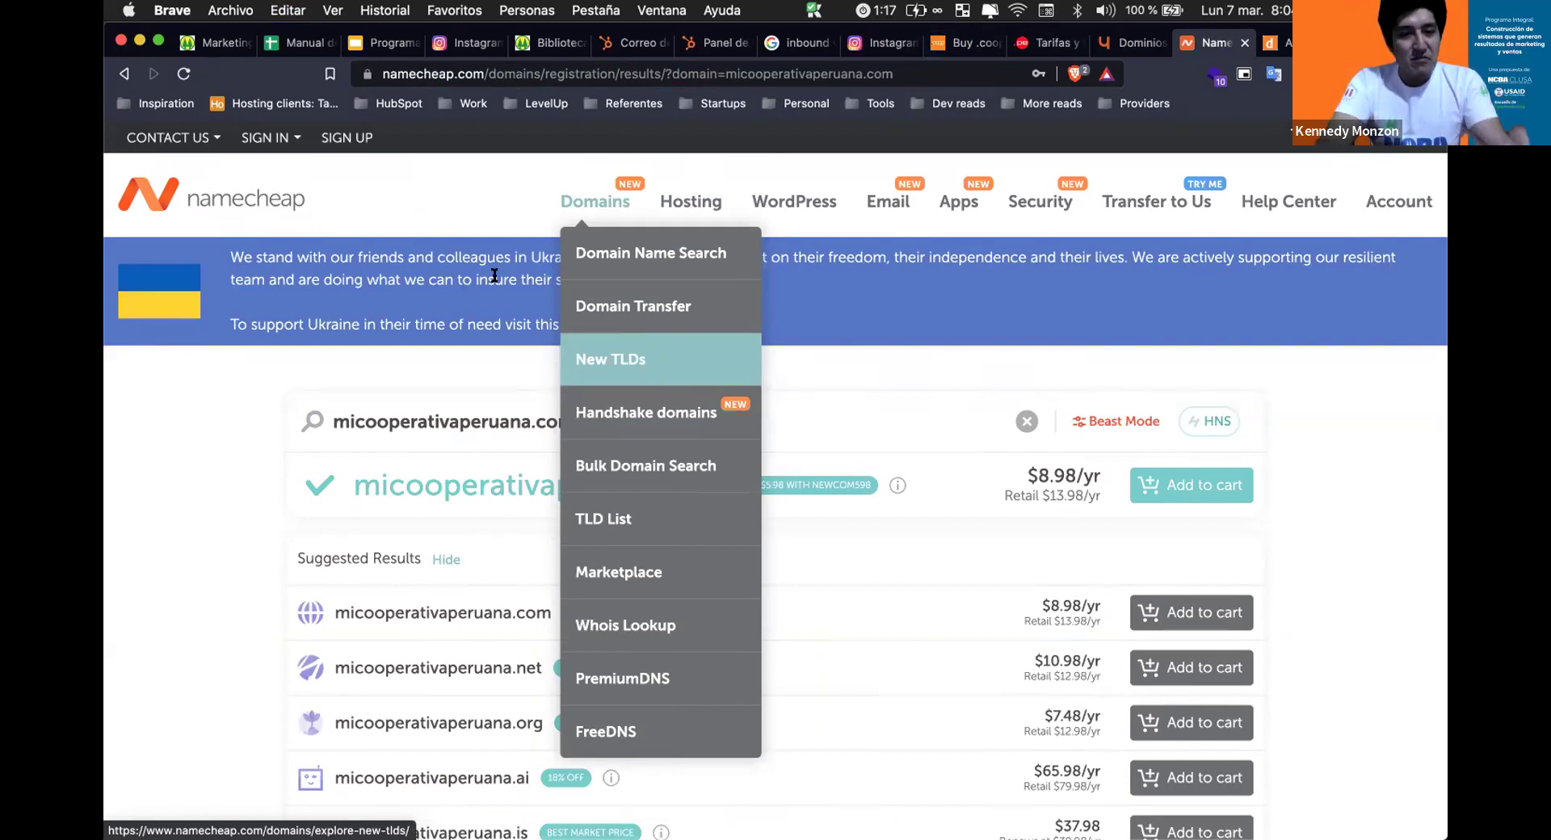
{"action": "left_click", "coordinate": [656, 379]}
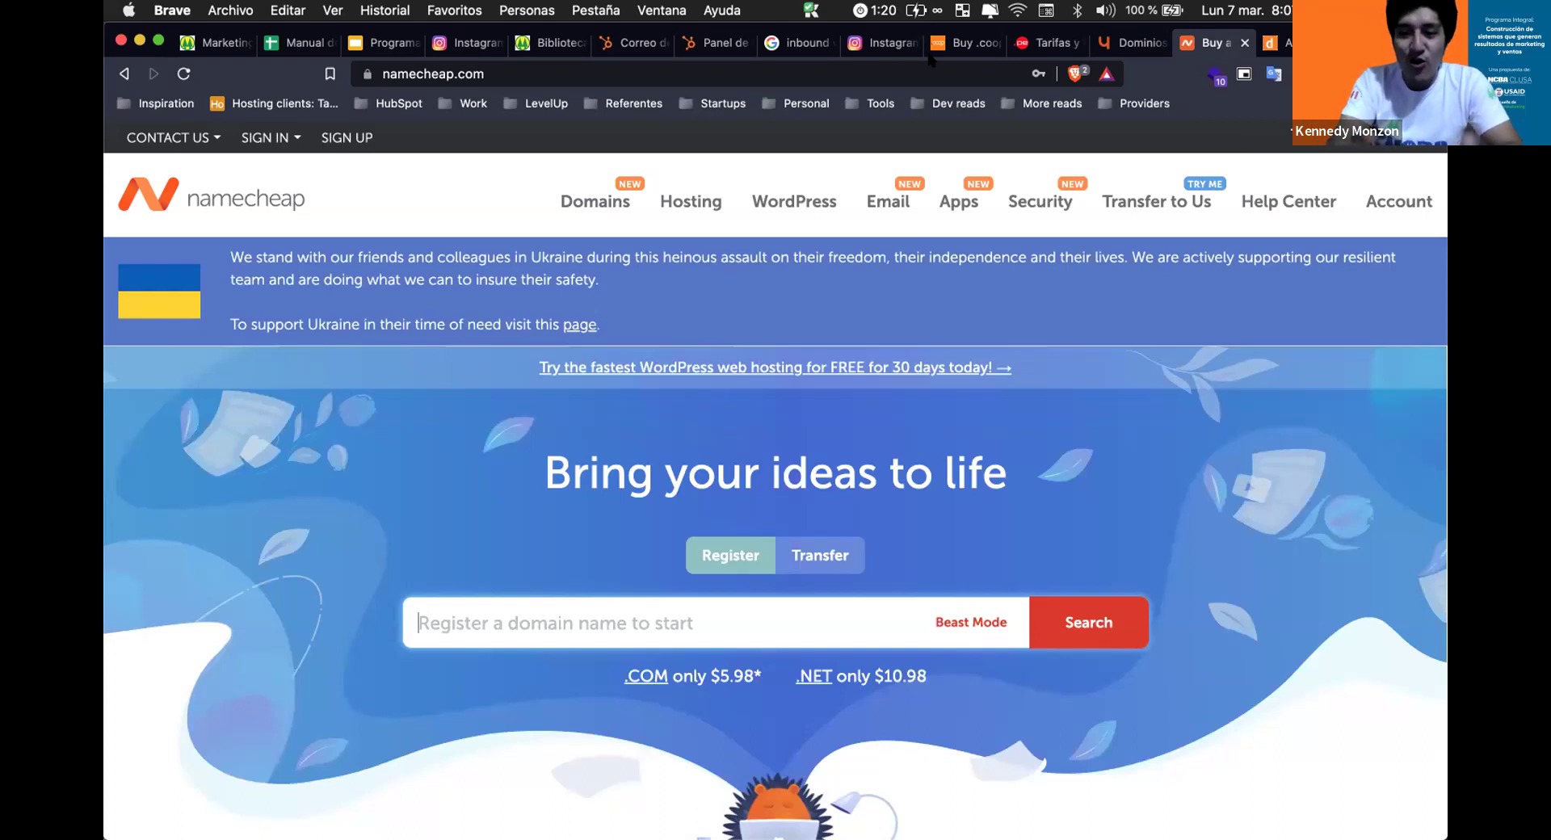
Close the namecheap, DonWeb, yachay.lat, punto.pe and identity.coop pages and the Instagram page beside them.
{"action": "left_click", "coordinate": [1243, 48]}
{"action": "left_click", "coordinate": [1243, 47]}
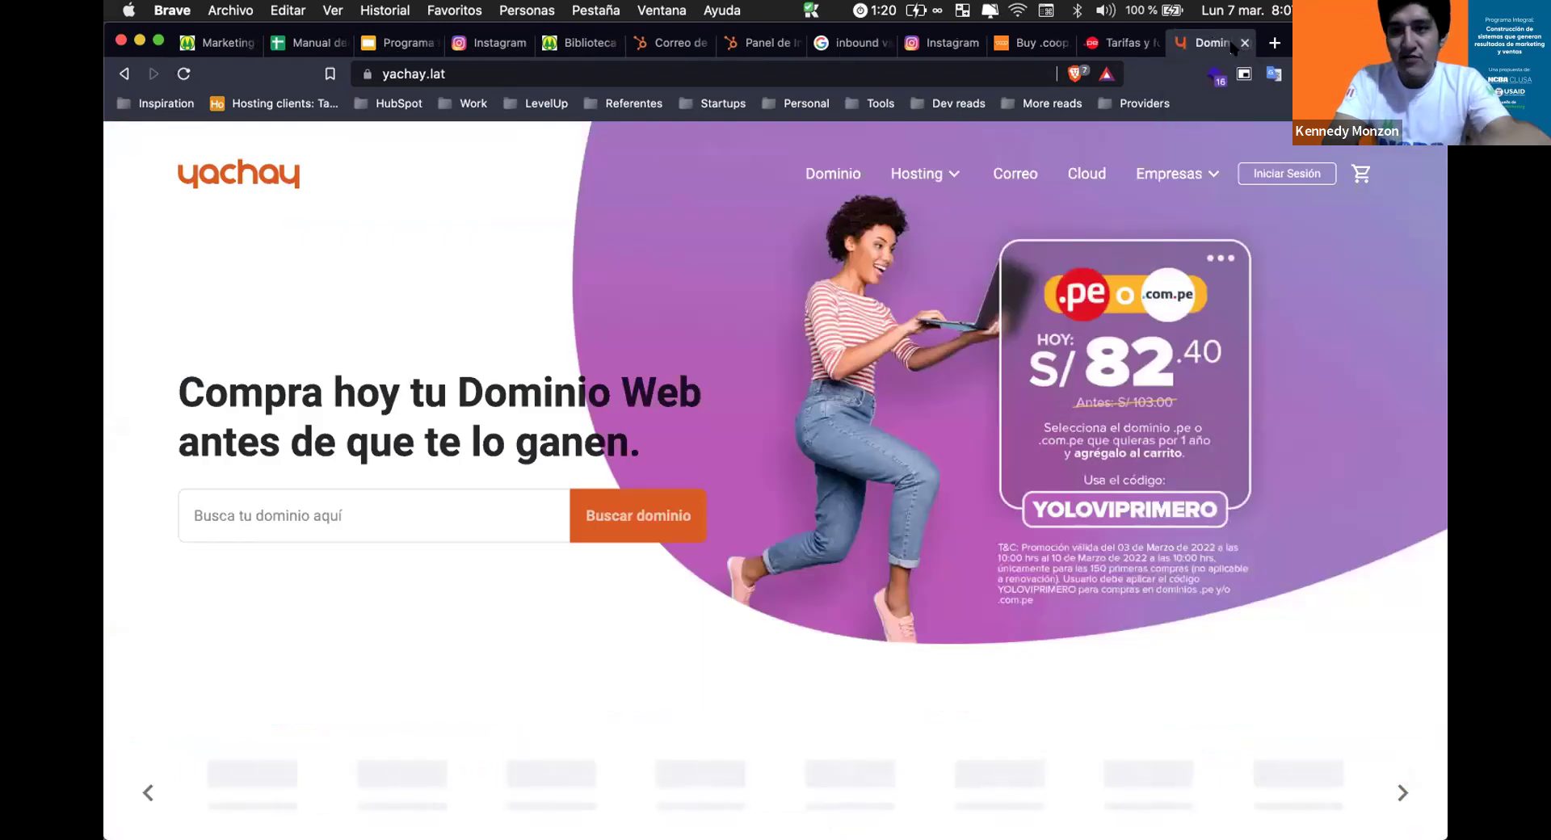
{"action": "left_click", "coordinate": [1245, 44]}
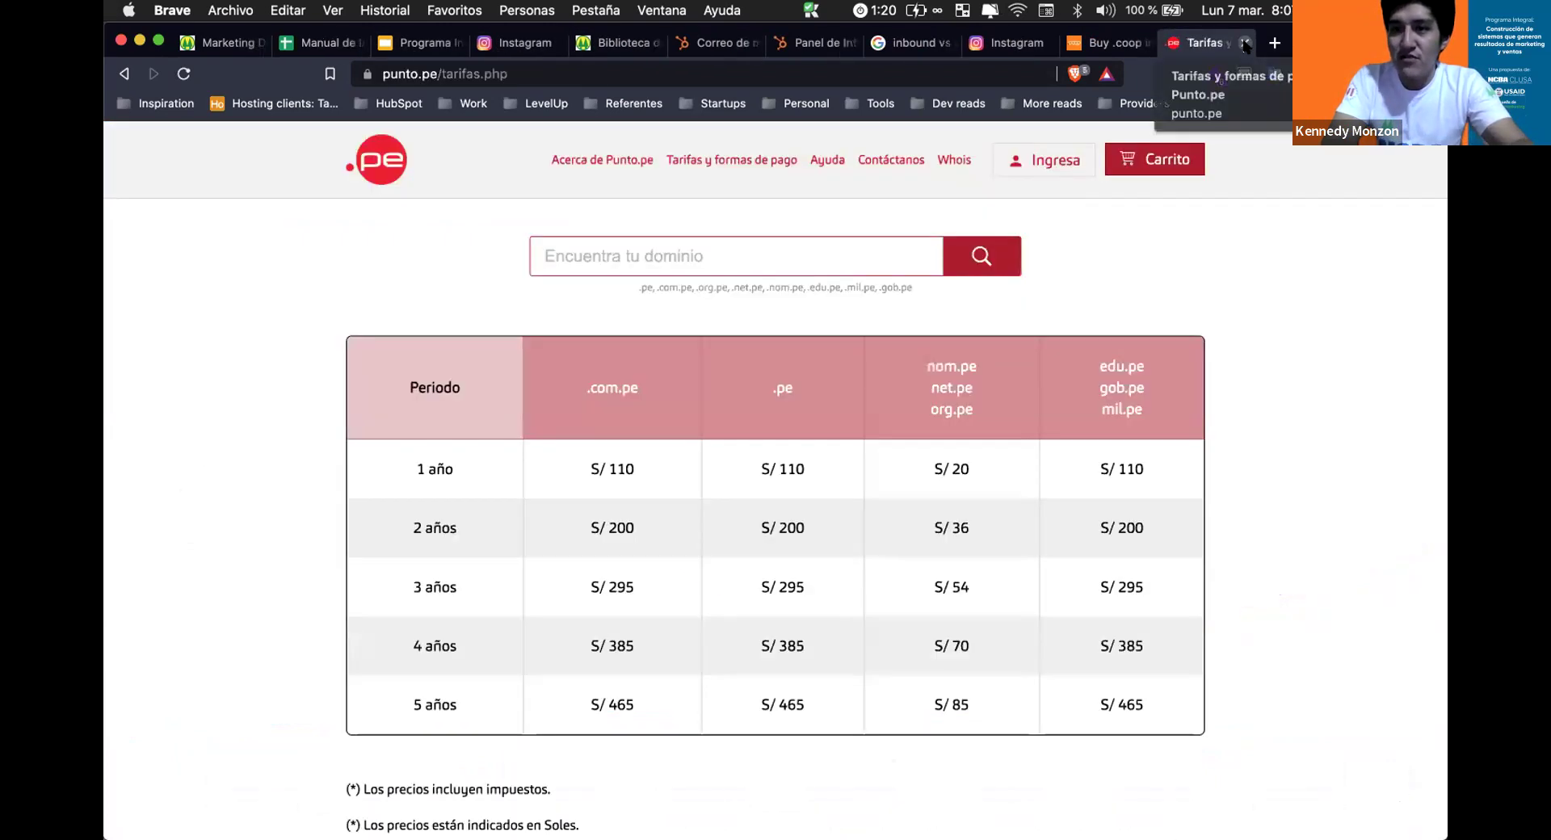
{"action": "left_click", "coordinate": [1244, 45]}
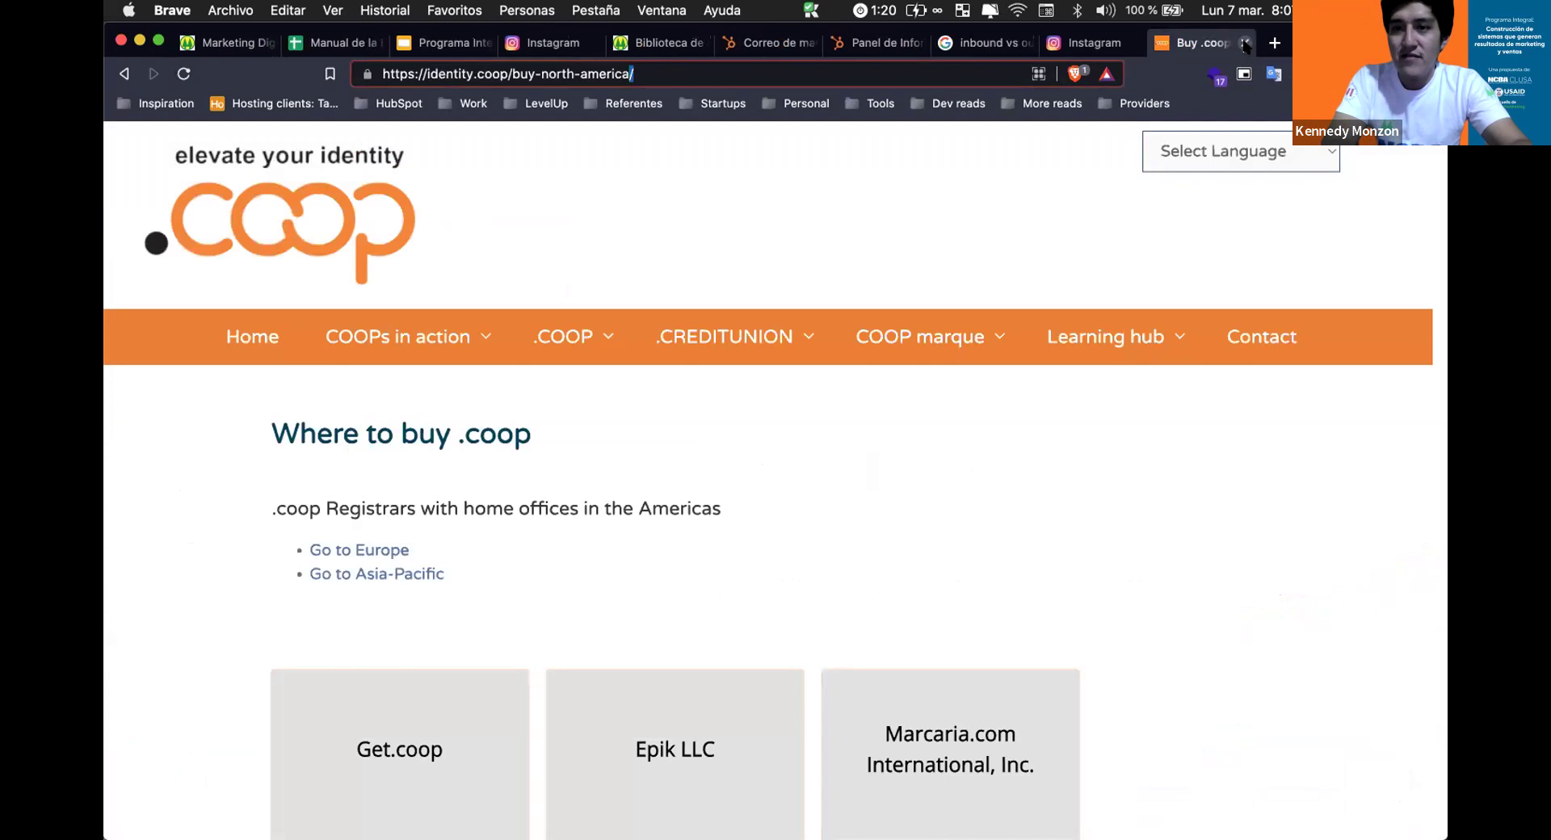
{"action": "left_click", "coordinate": [1135, 44]}
{"action": "left_click", "coordinate": [1135, 43]}
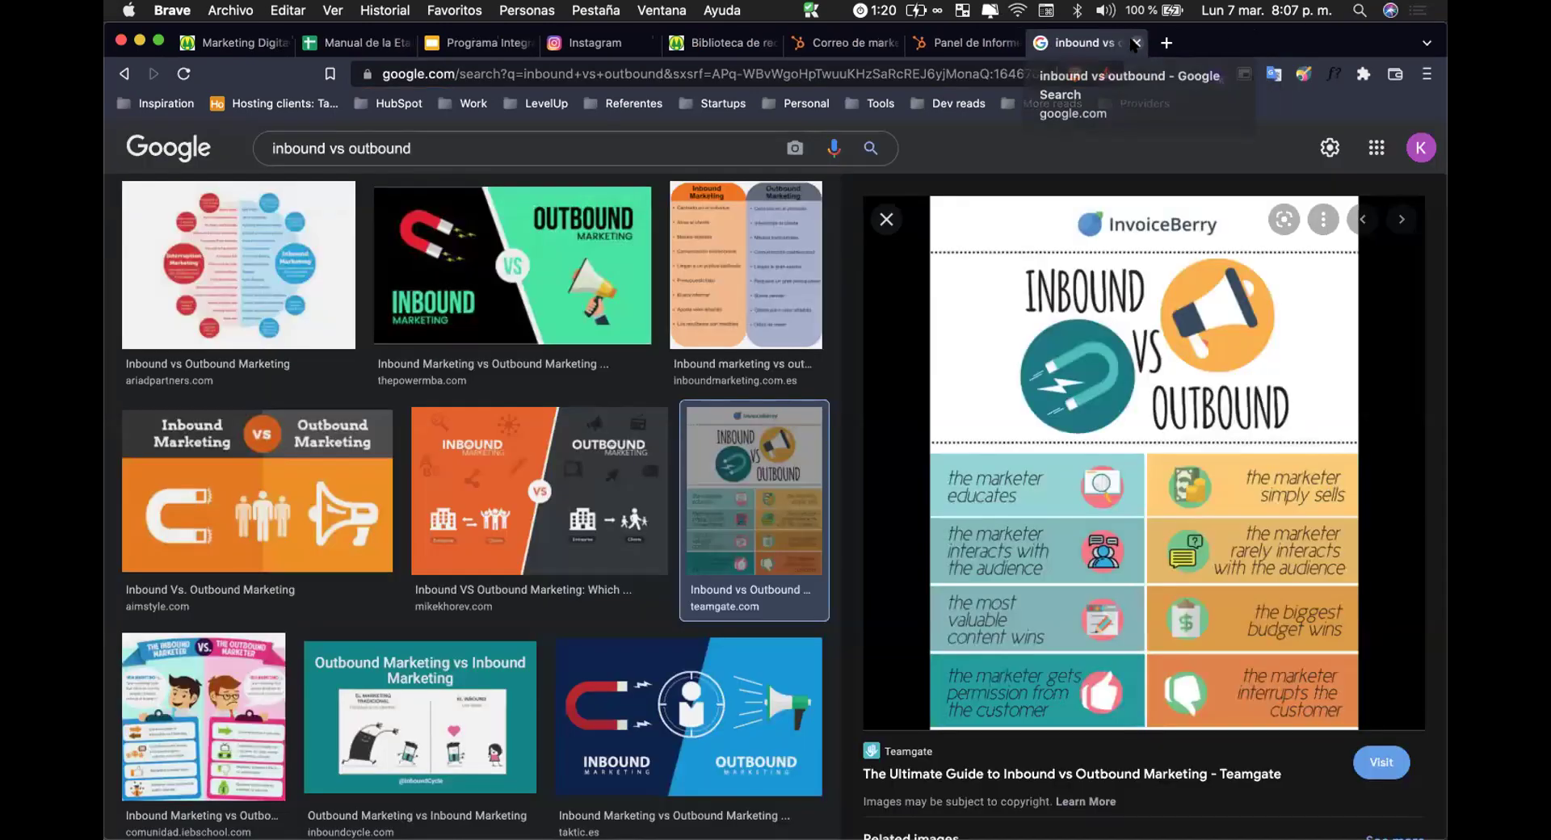
Return to the stage 1 manual and fill the Sí cells for Email marketing and Livechat green.
{"action": "key", "text": "super+3"}
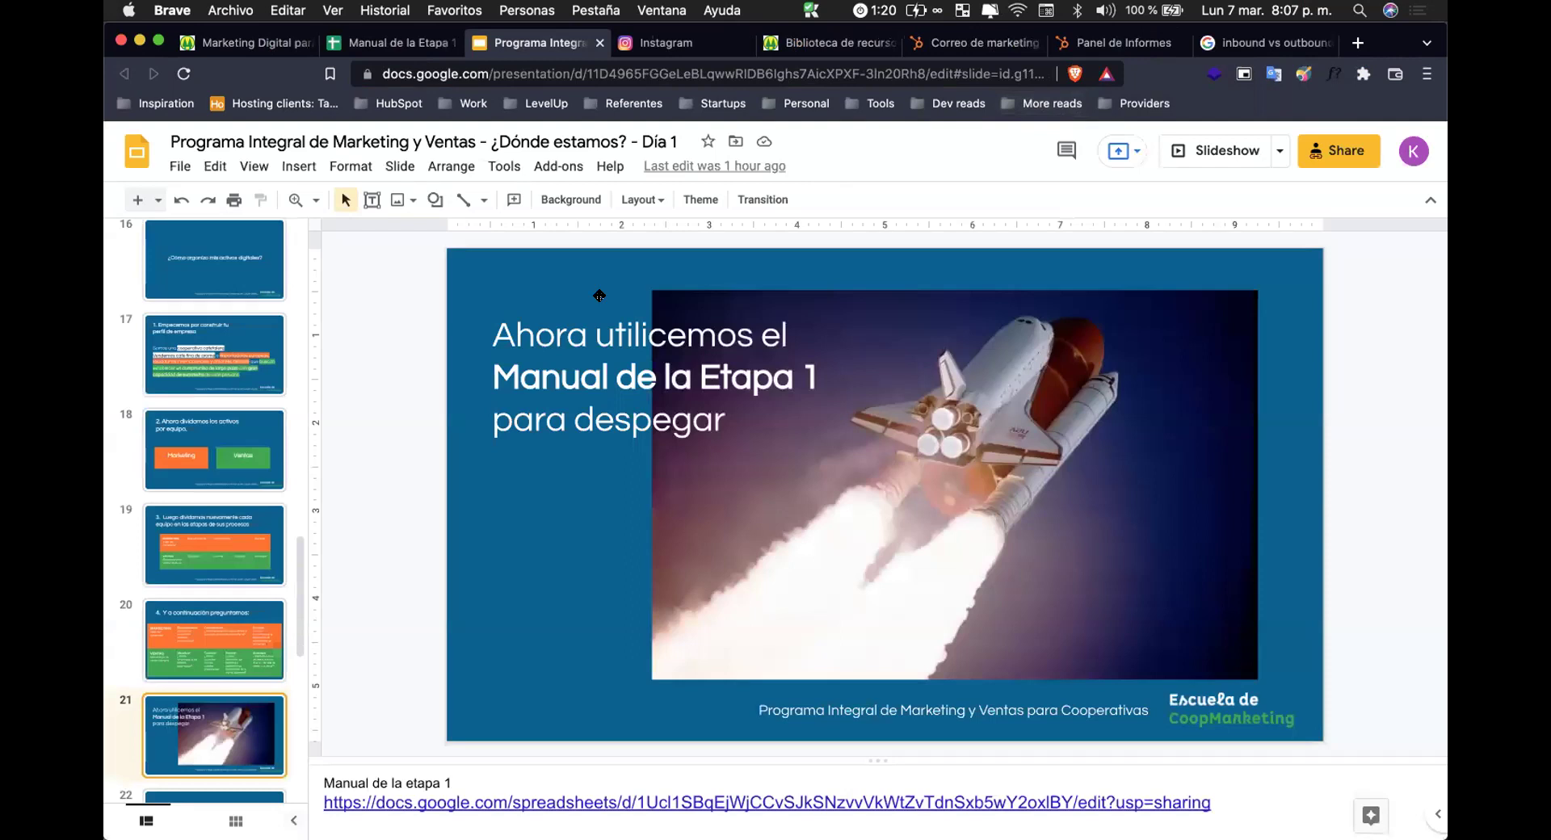
{"action": "key", "text": "super+2"}
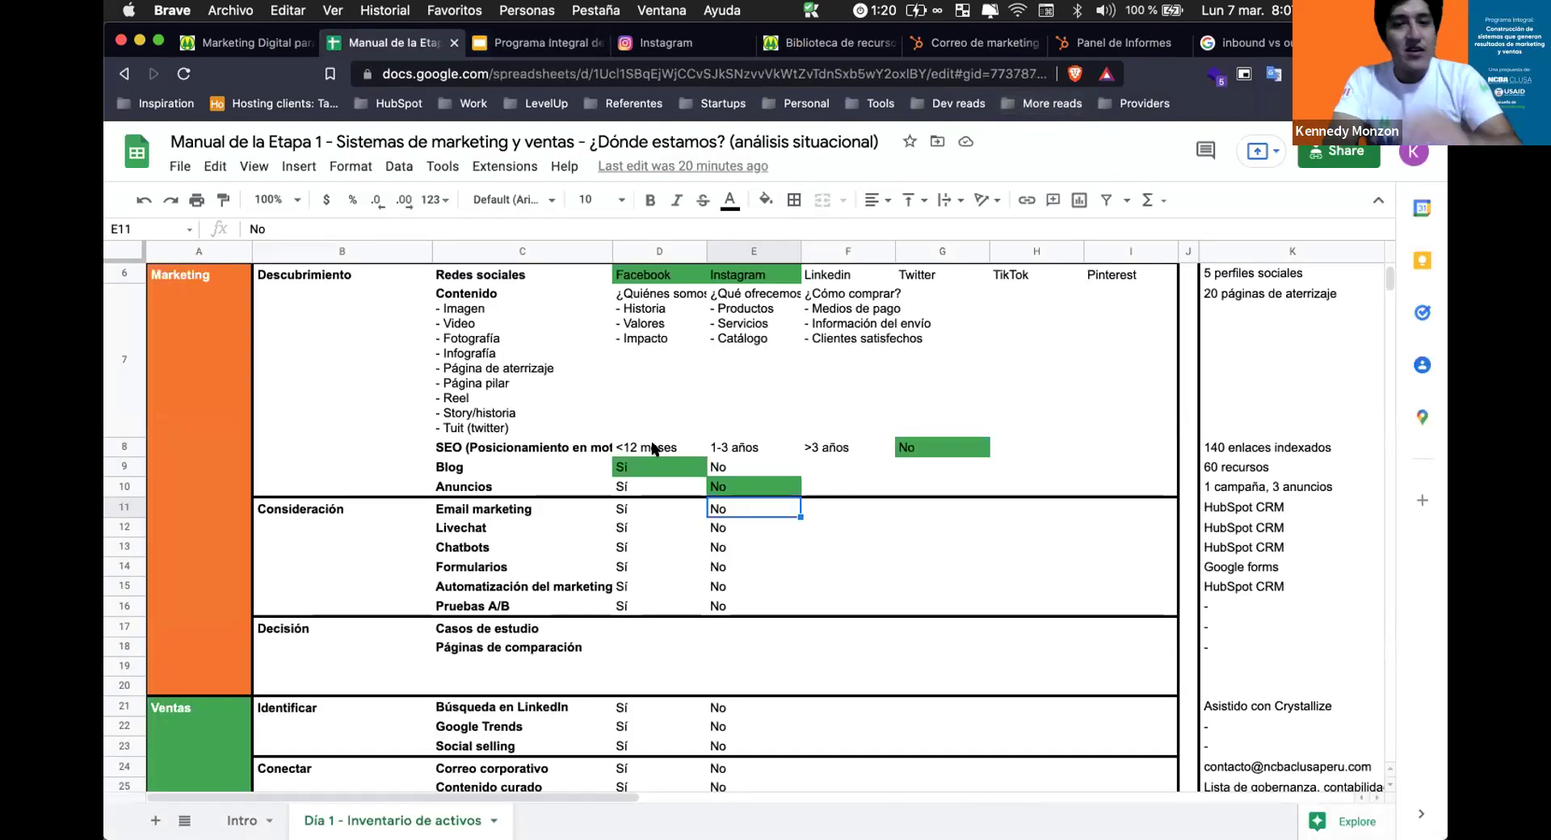
{"action": "left_click", "coordinate": [639, 504]}
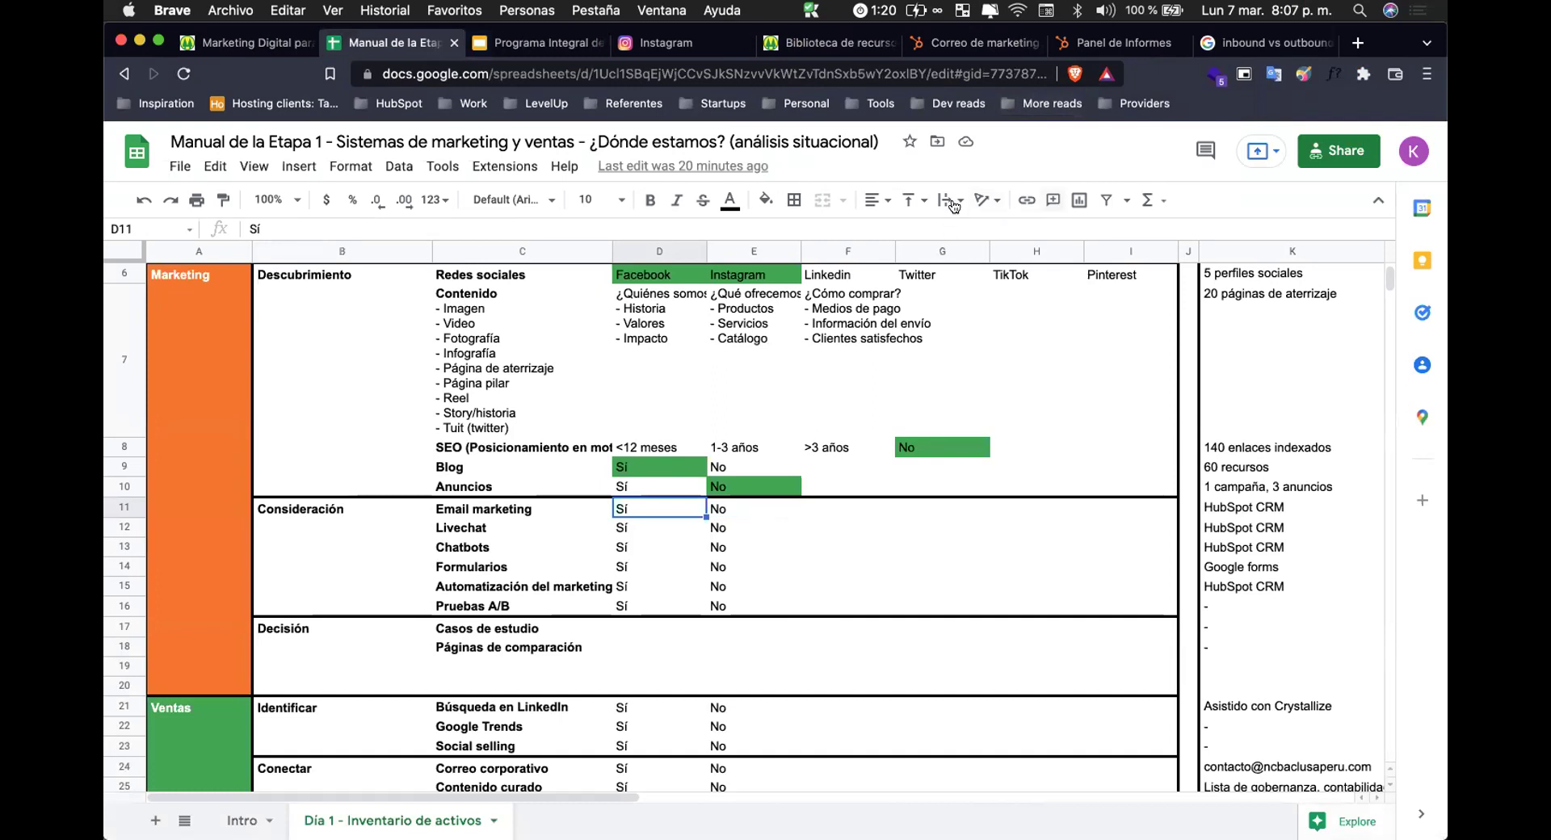
{"action": "left_click", "coordinate": [765, 200]}
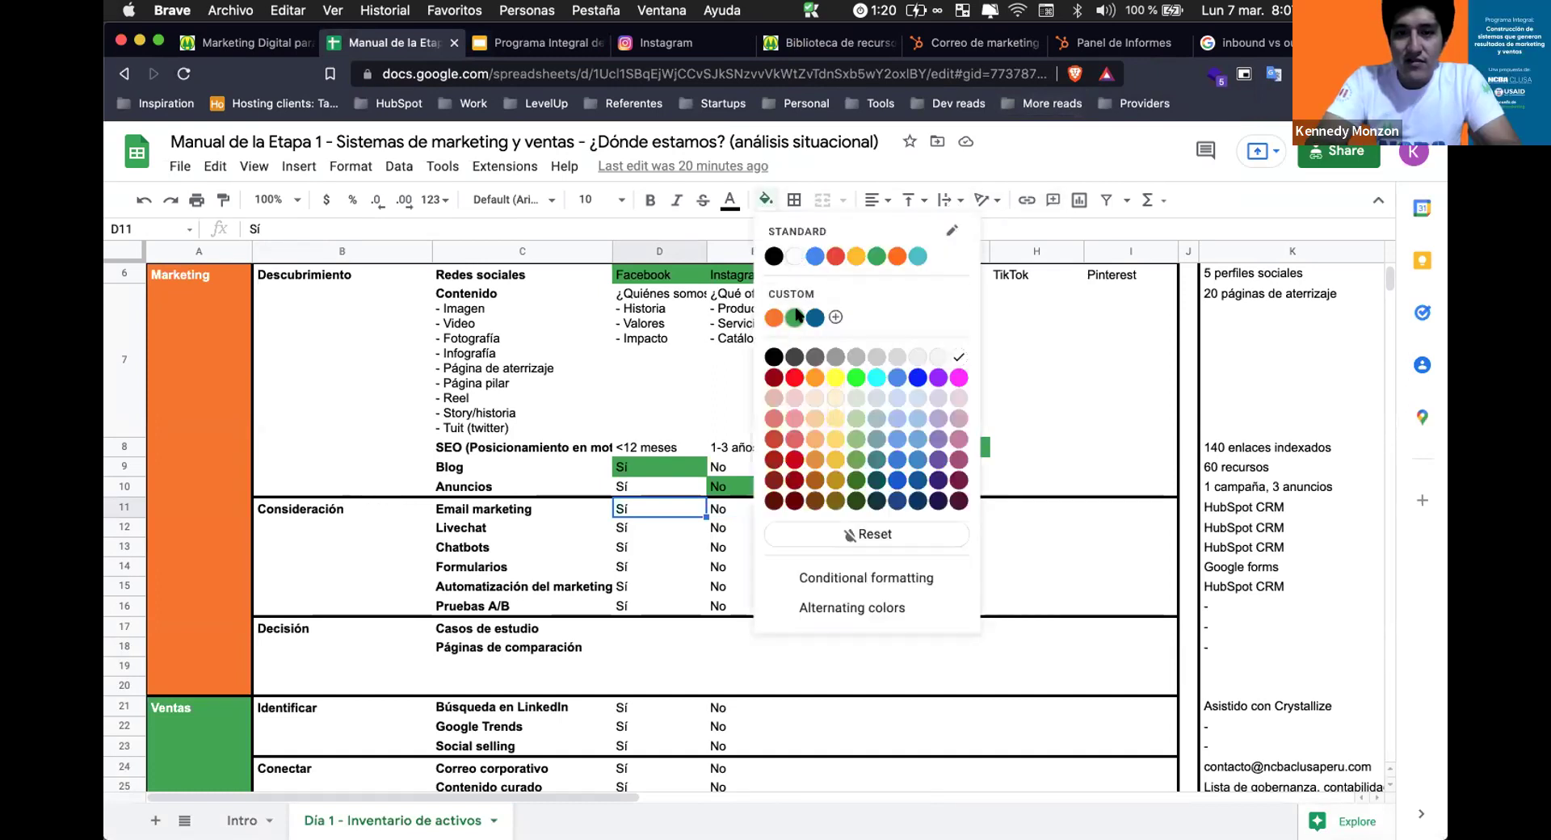
{"action": "left_click", "coordinate": [797, 316]}
{"action": "left_click", "coordinate": [651, 522]}
{"action": "scroll", "coordinate": [694, 363], "scroll_direction": "down", "scroll_amount": 1}
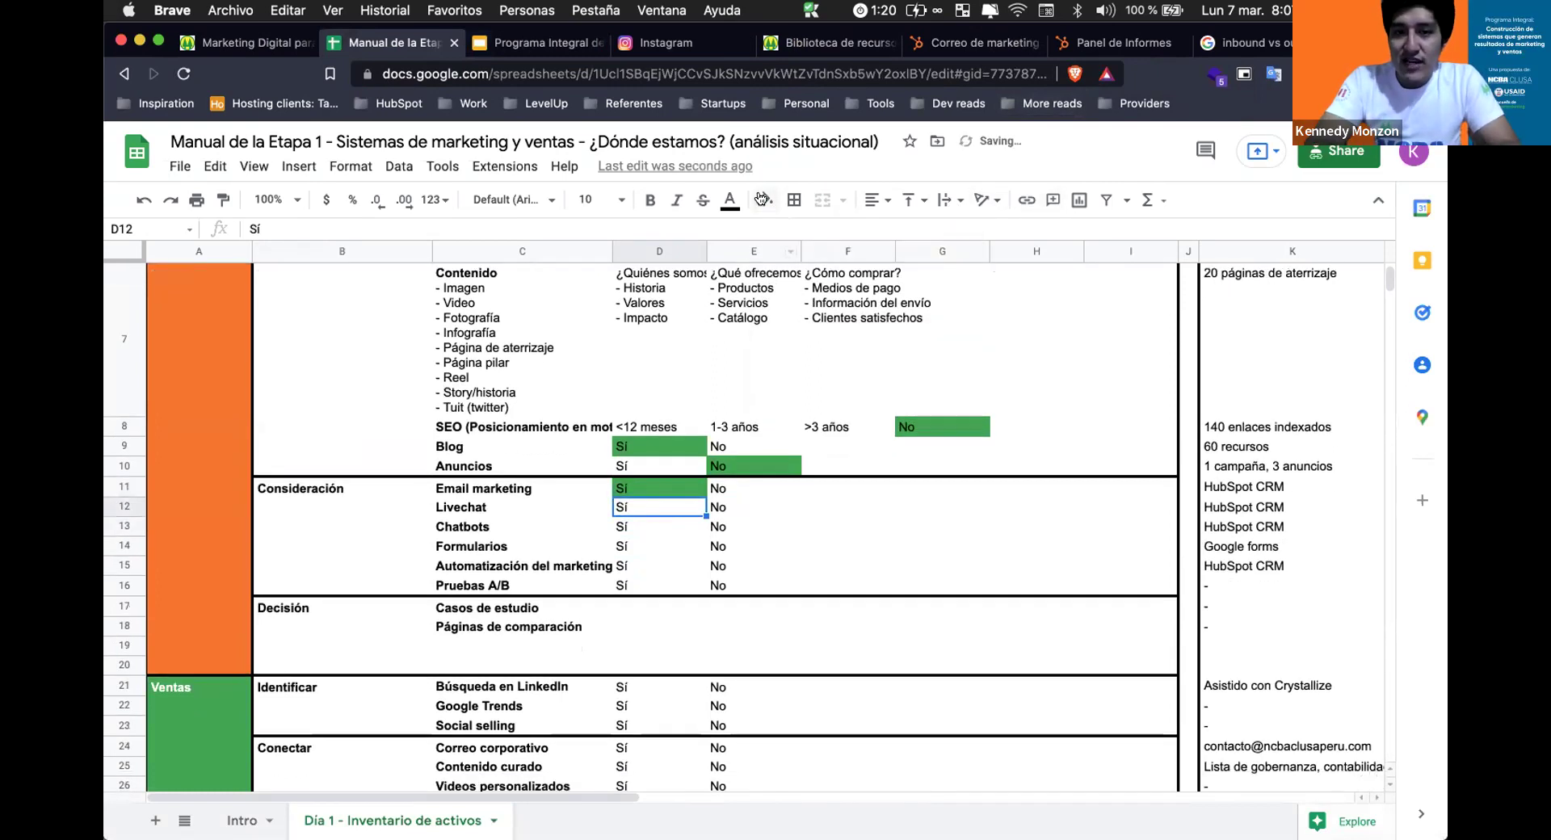
{"action": "left_click", "coordinate": [765, 200]}
{"action": "left_click", "coordinate": [795, 317]}
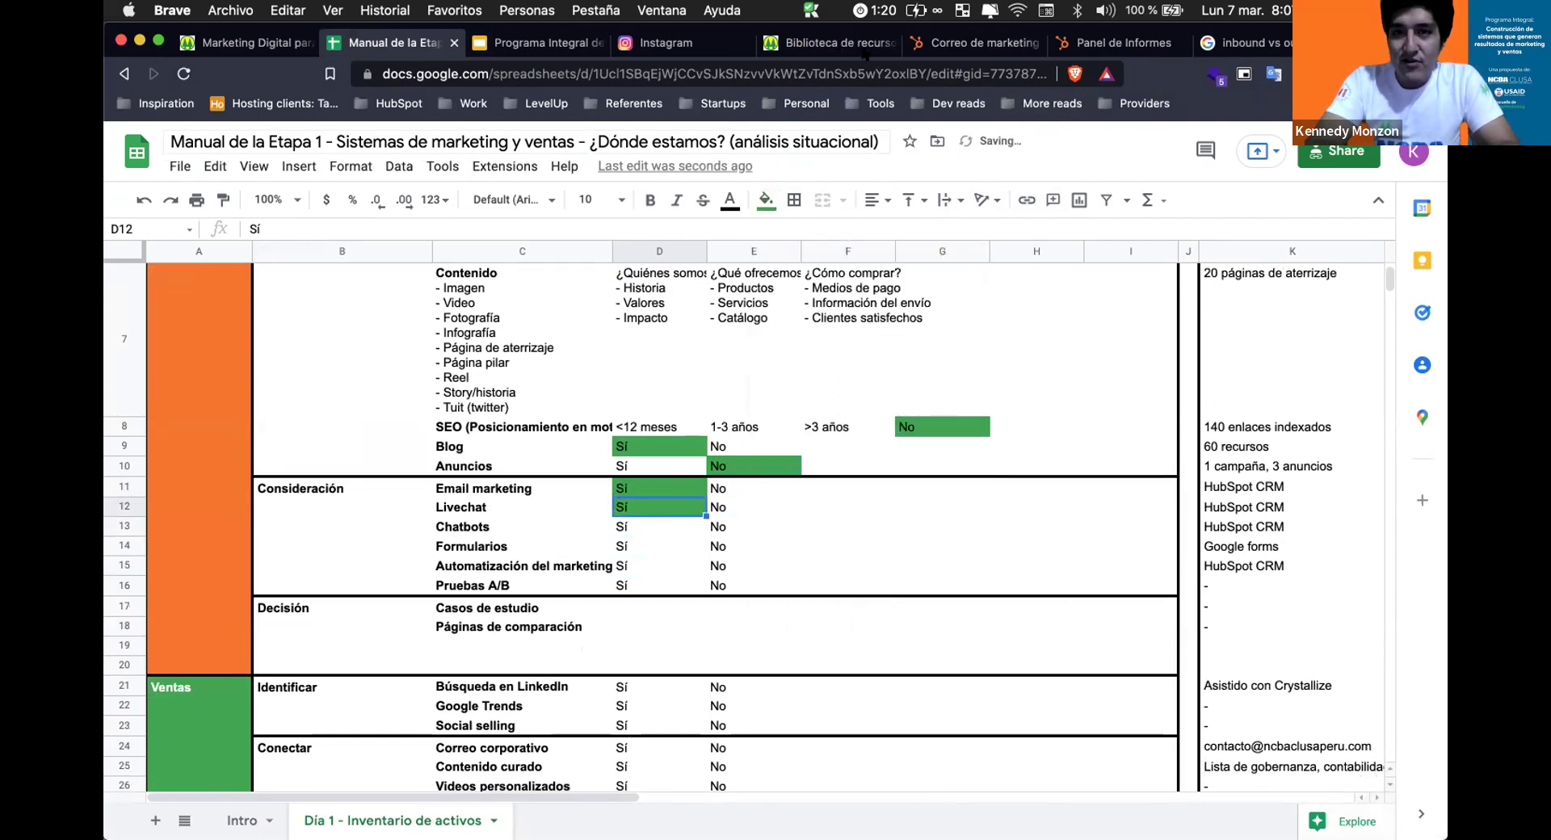
Show the live chat on the Biblioteca de recursos page and dismiss its greeting bubble.
{"action": "left_click", "coordinate": [838, 44]}
{"action": "scroll", "coordinate": [927, 412], "scroll_direction": "down", "scroll_amount": 5}
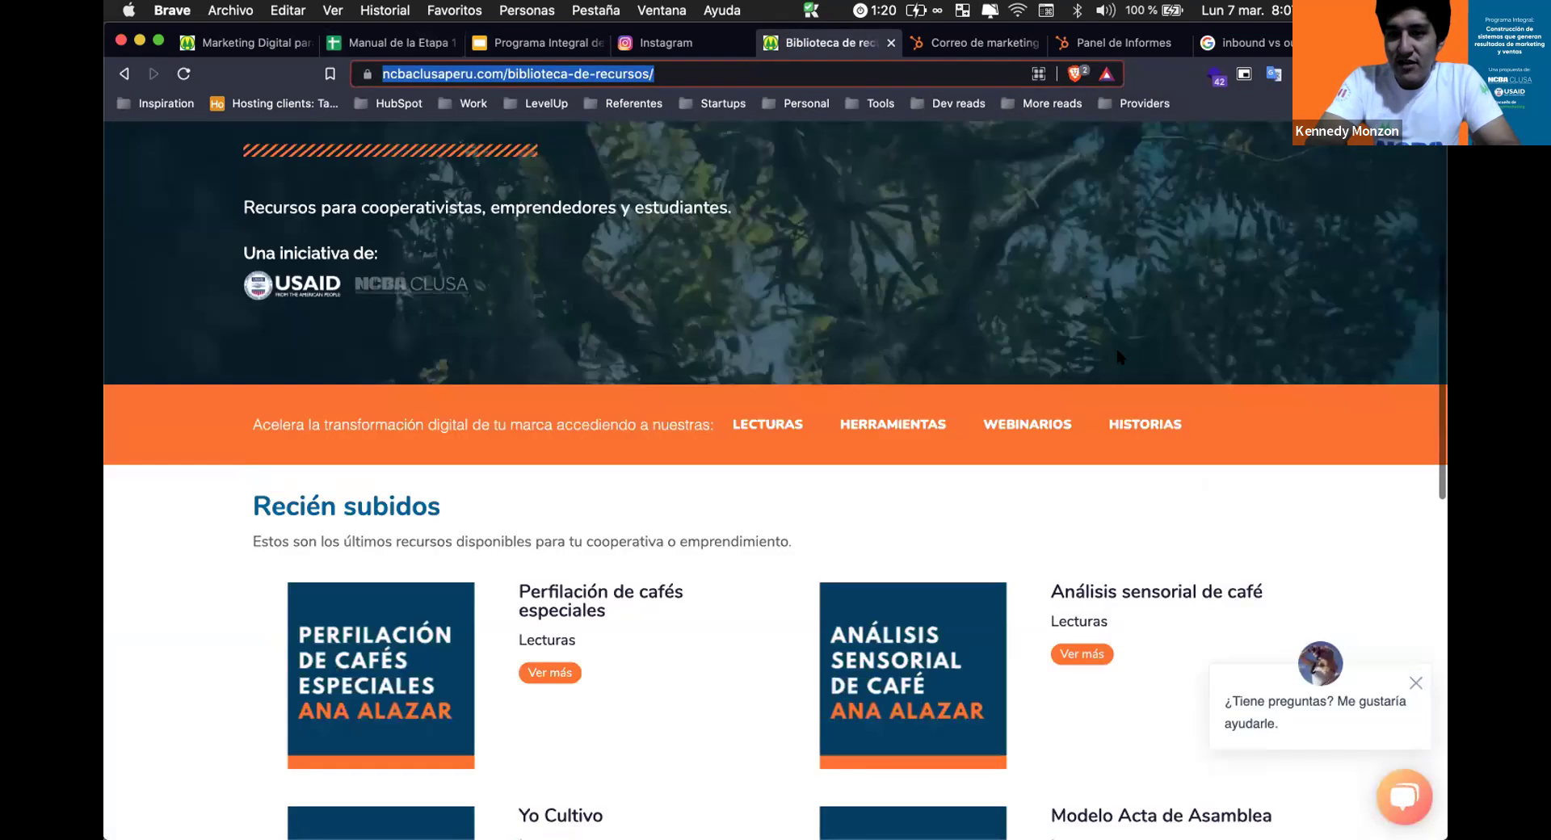
{"action": "left_click", "coordinate": [1415, 682]}
{"action": "scroll", "coordinate": [1339, 494], "scroll_direction": "up", "scroll_amount": 5}
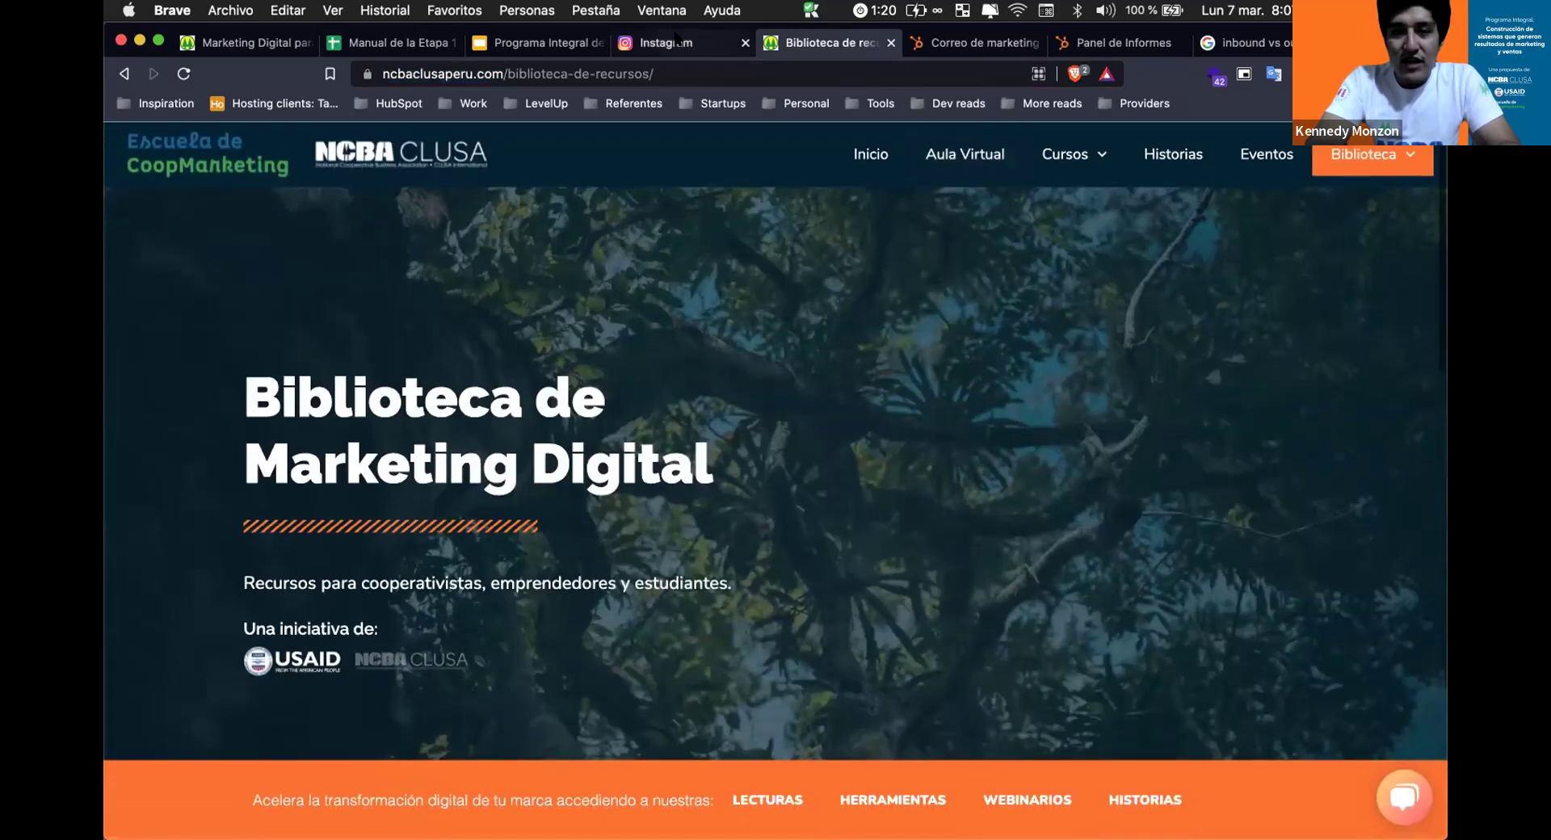
Close the Instagram page and switch to the program's registration page.
{"action": "left_click", "coordinate": [693, 50]}
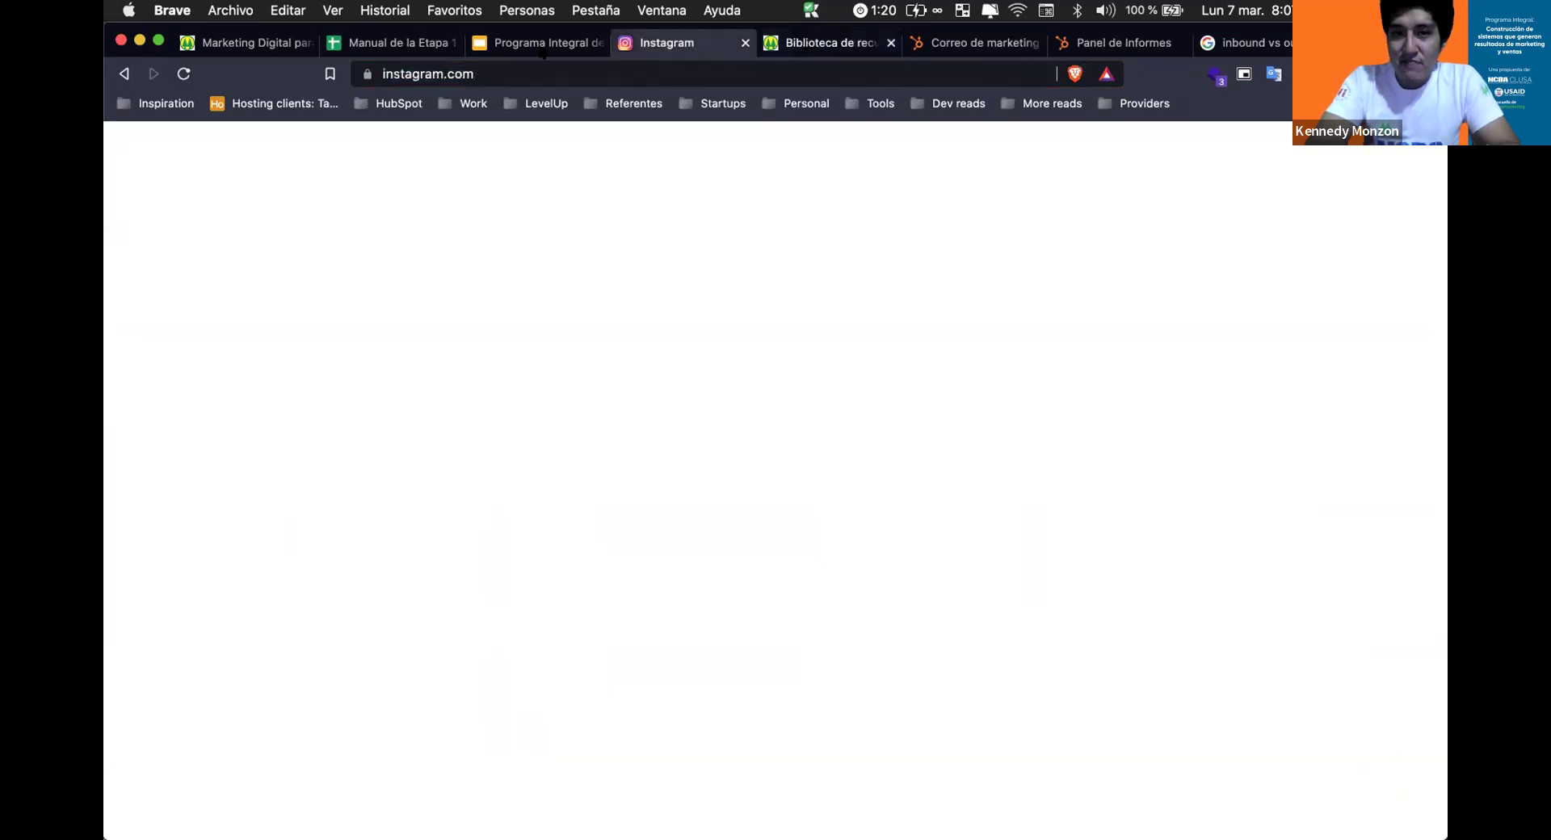
{"action": "left_click", "coordinate": [744, 43]}
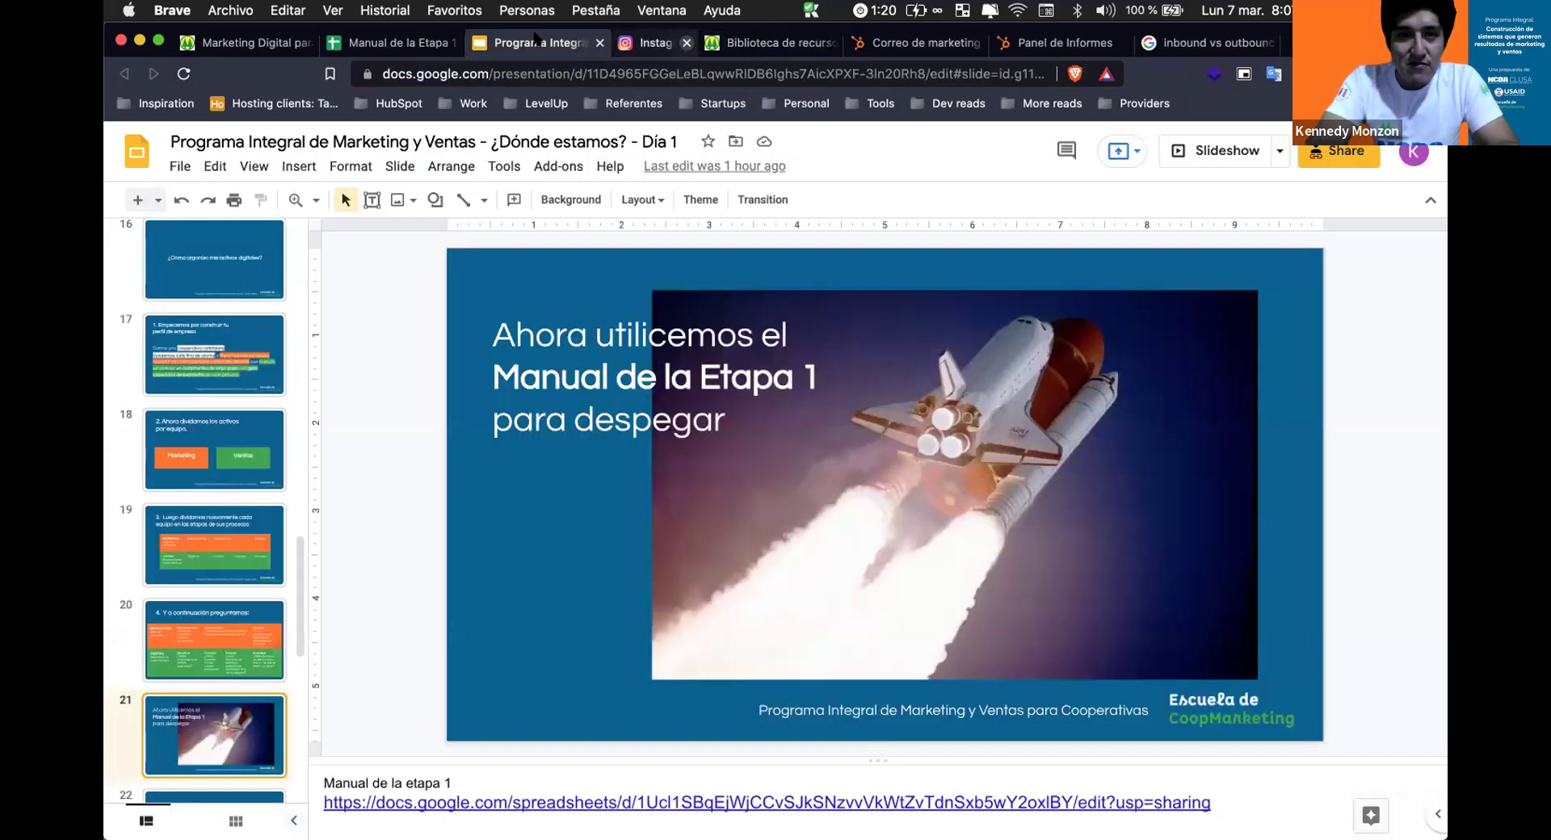
{"action": "left_click", "coordinate": [247, 52]}
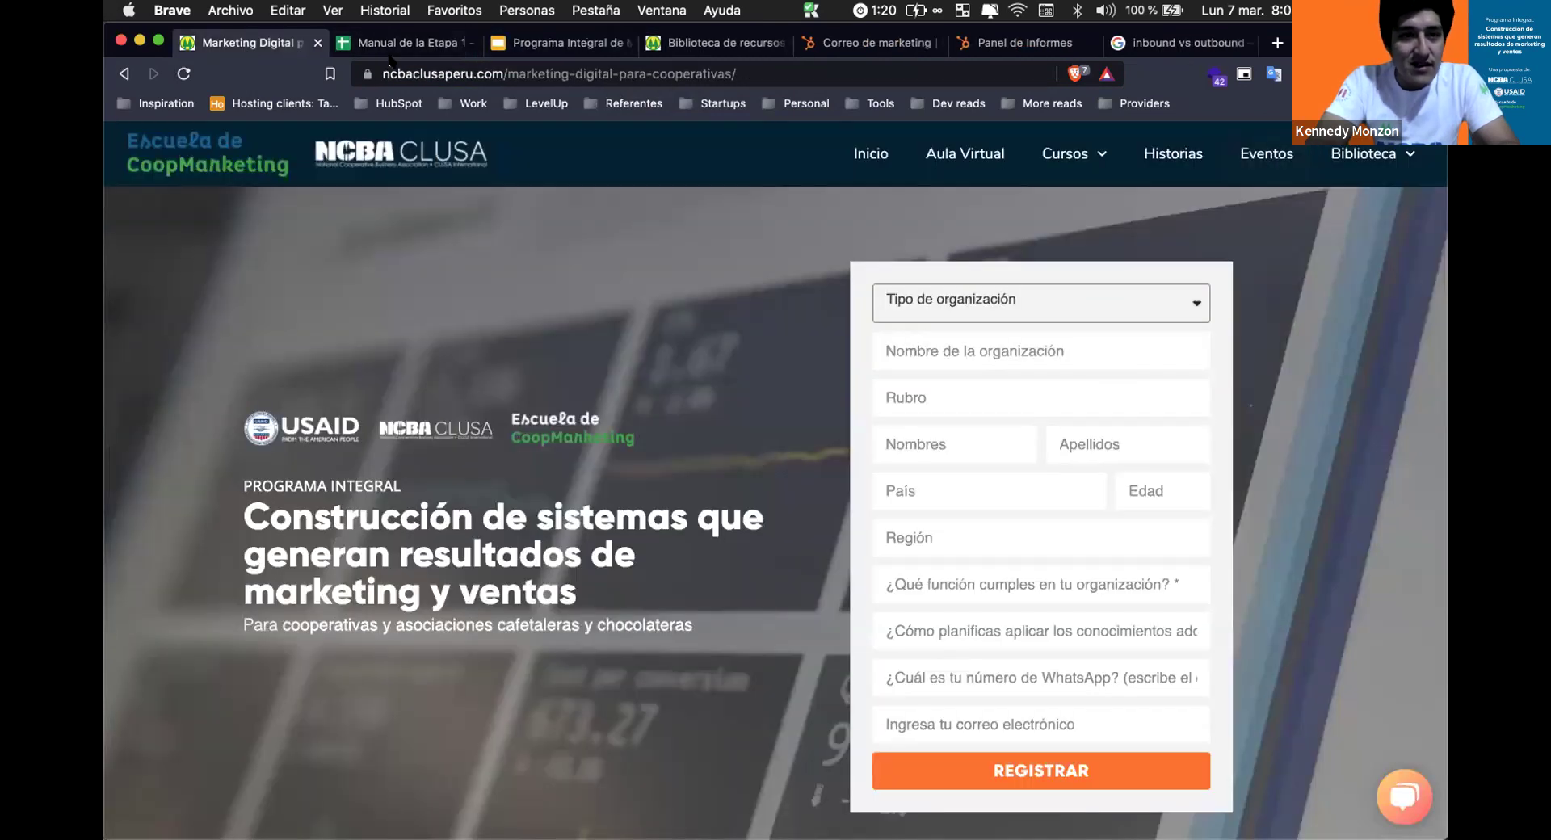
In the stage 1 manual, fill the Sí cells for Chatbots and Formularios green.
{"action": "left_click", "coordinate": [399, 45]}
{"action": "left_click", "coordinate": [683, 531]}
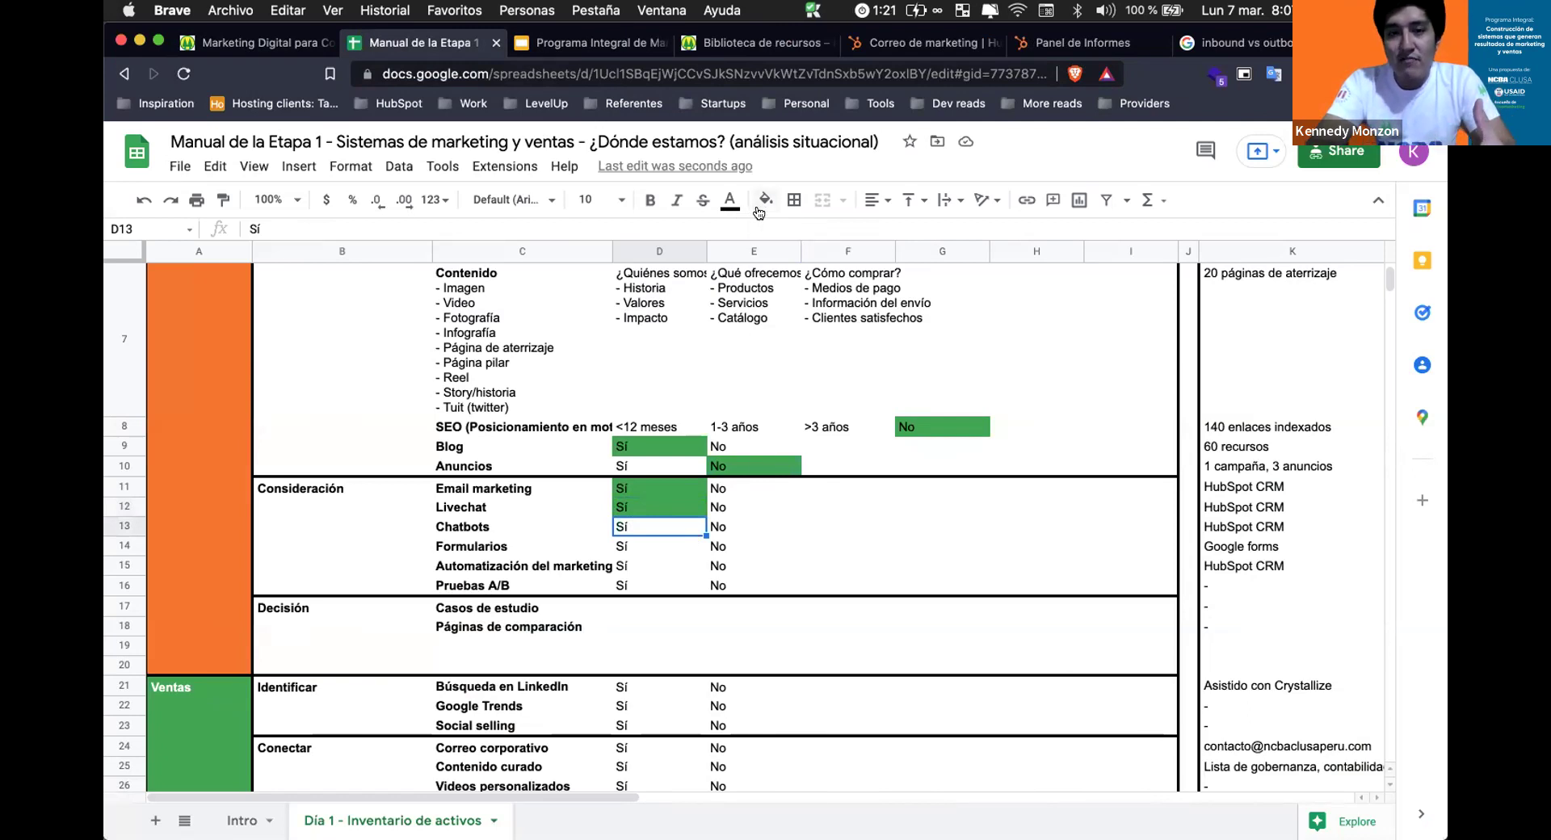
{"action": "left_click", "coordinate": [762, 202]}
{"action": "left_click", "coordinate": [794, 316]}
{"action": "left_click", "coordinate": [678, 546]}
{"action": "left_click", "coordinate": [764, 202]}
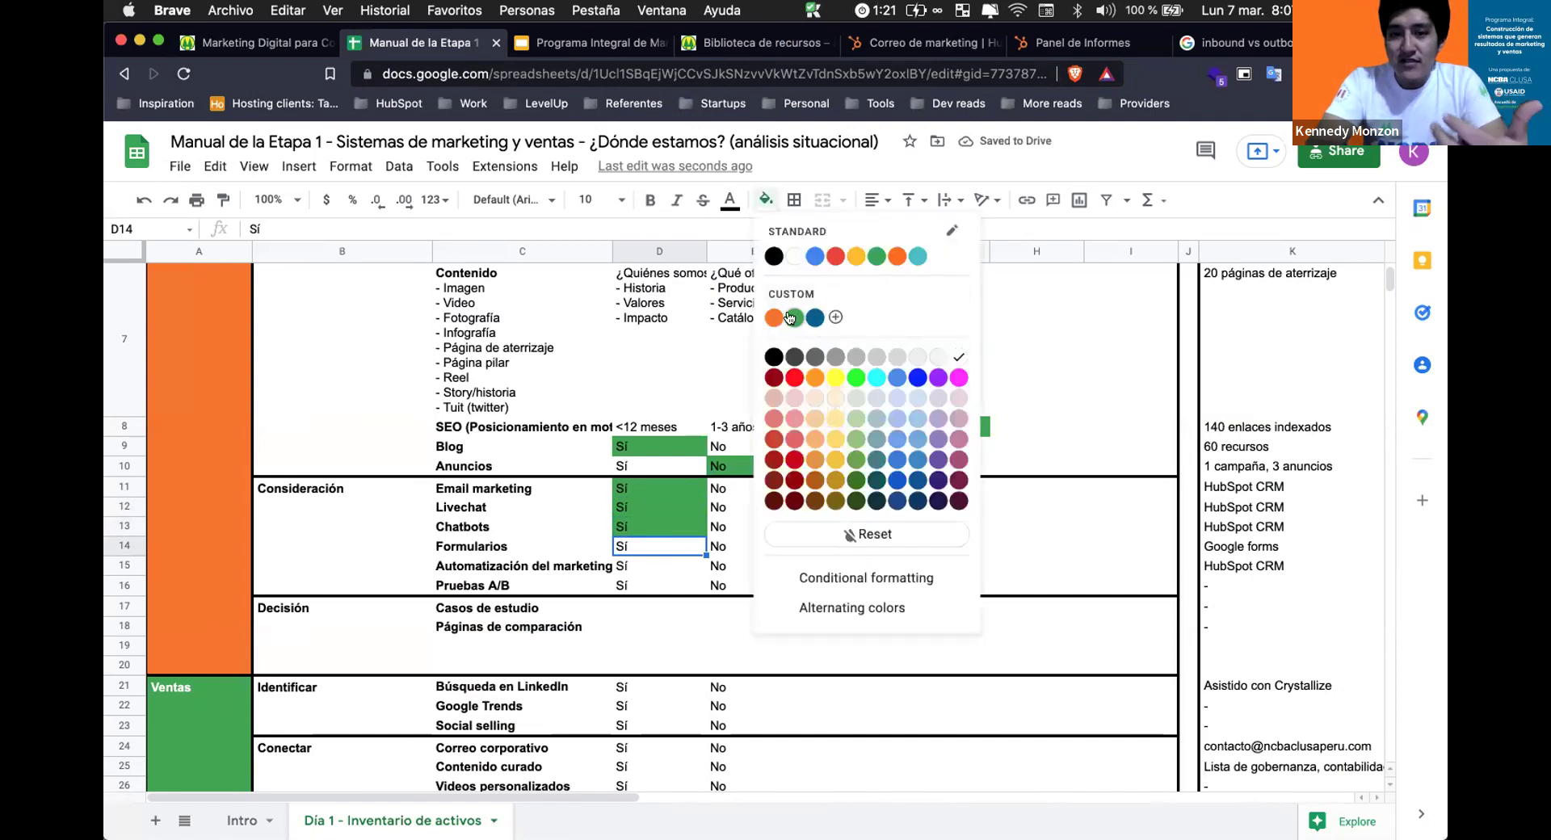
{"action": "left_click", "coordinate": [794, 317]}
Fill the No cells for Automatización del marketing and Pruebas A/B green.
{"action": "left_click", "coordinate": [655, 568]}
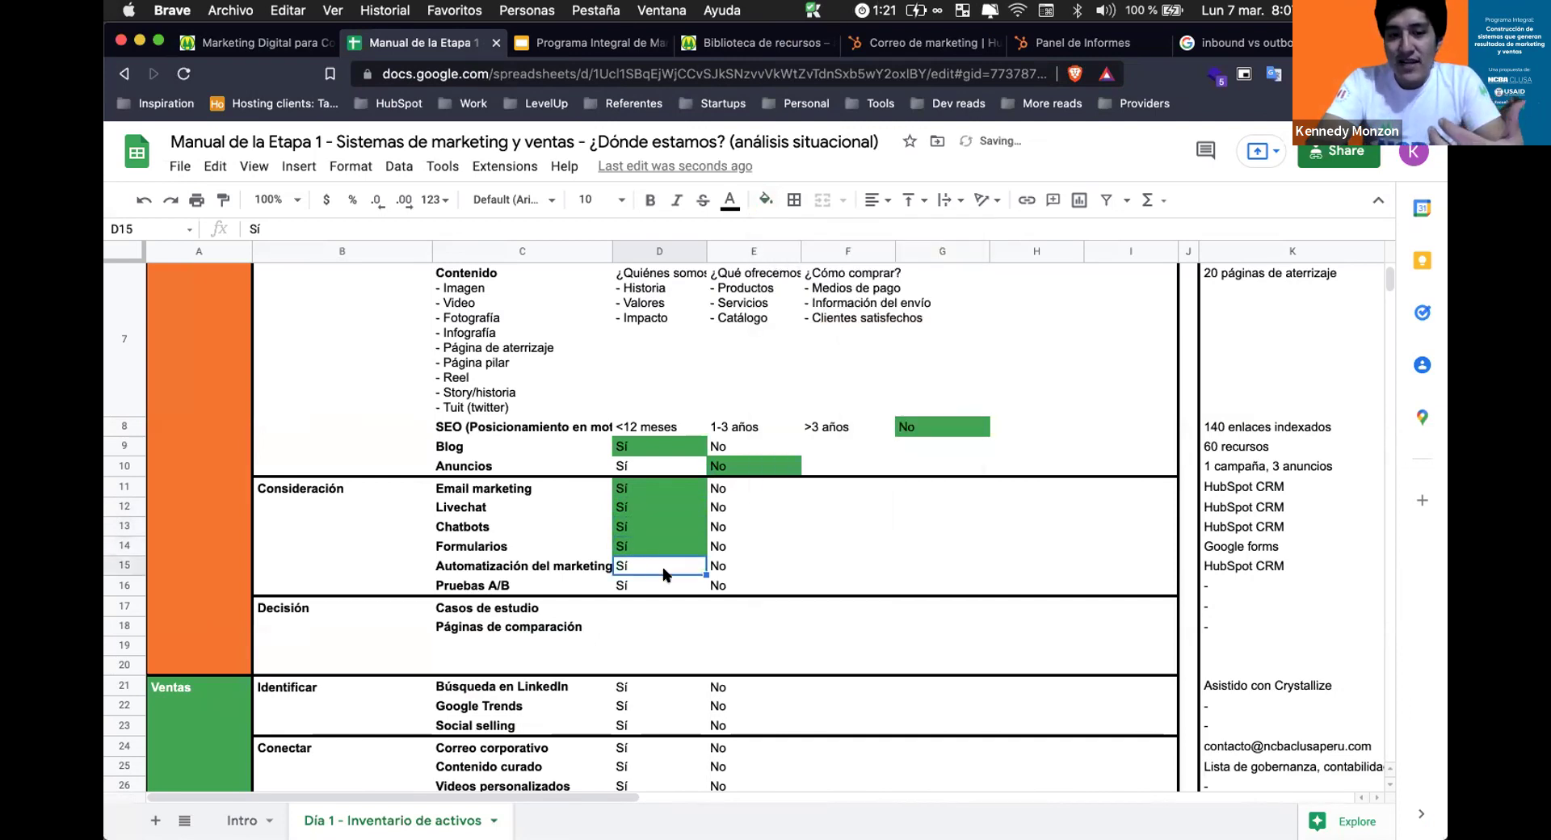
{"action": "left_click", "coordinate": [720, 570]}
{"action": "left_click", "coordinate": [764, 201]}
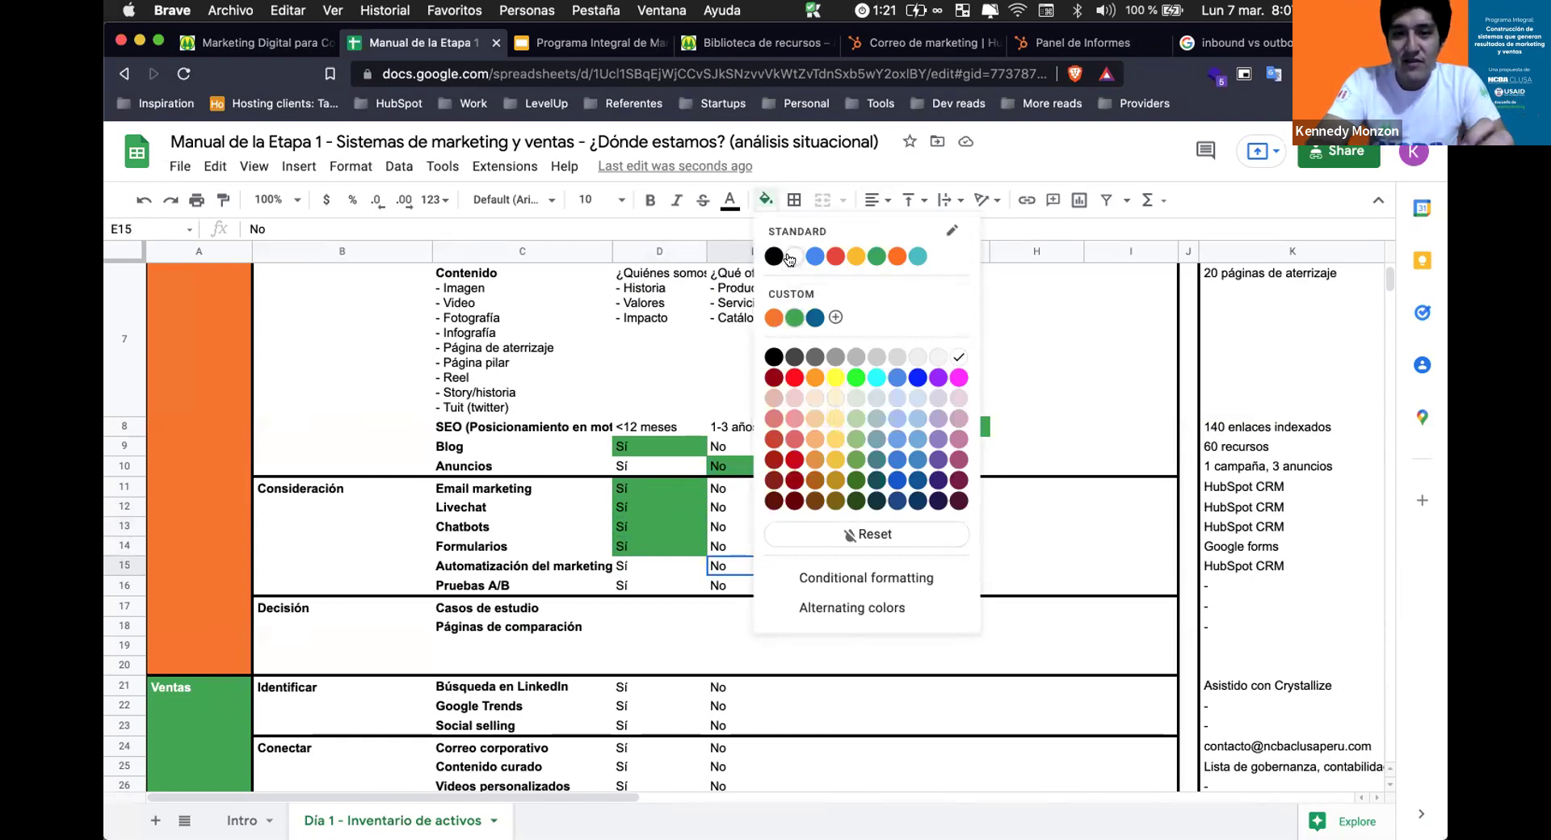
{"action": "left_click", "coordinate": [794, 317]}
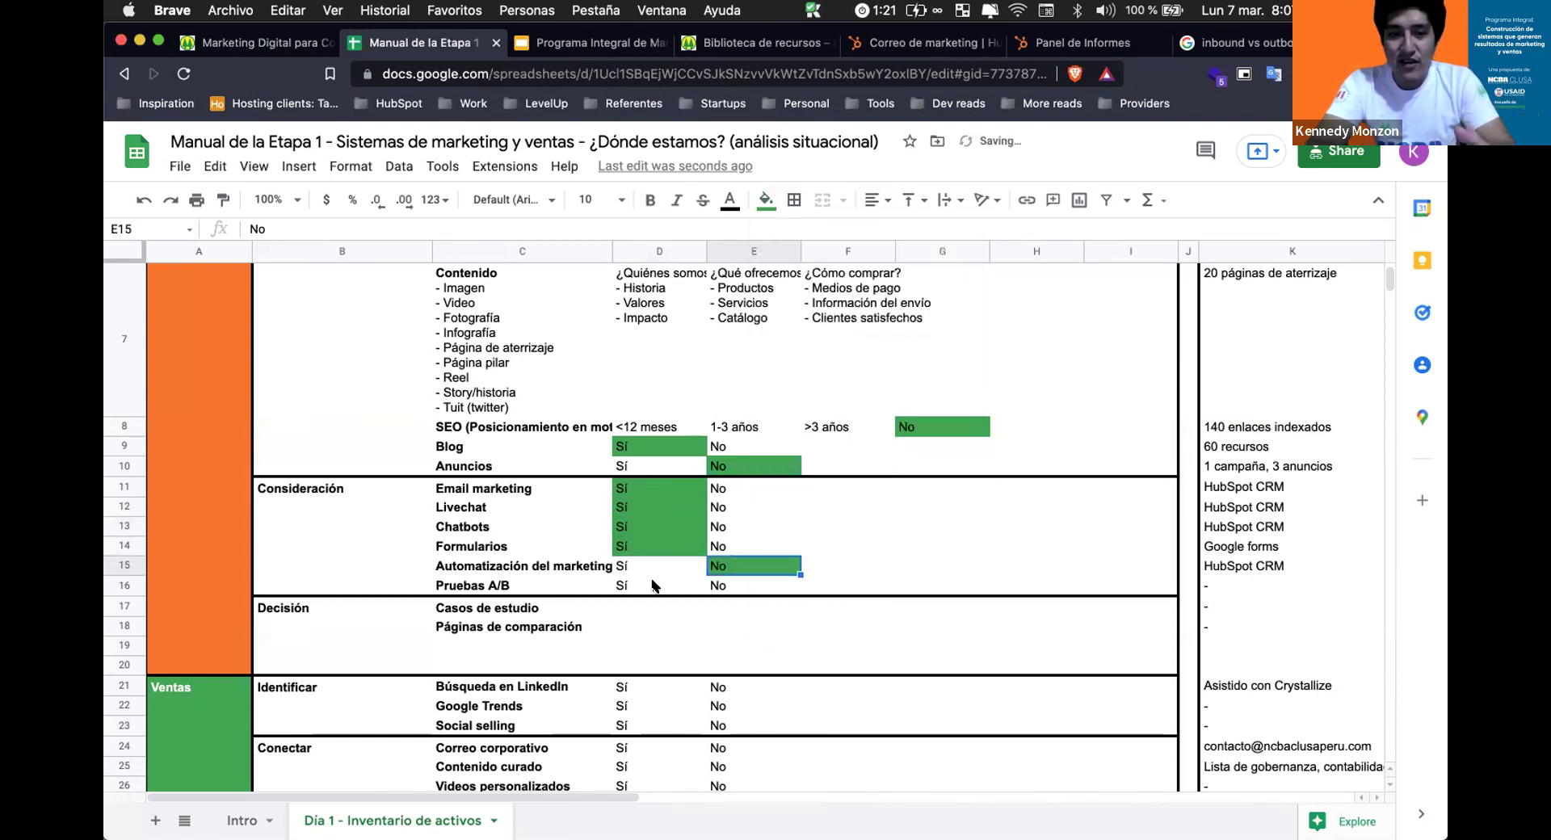
{"action": "left_click", "coordinate": [654, 585]}
{"action": "left_click", "coordinate": [724, 582]}
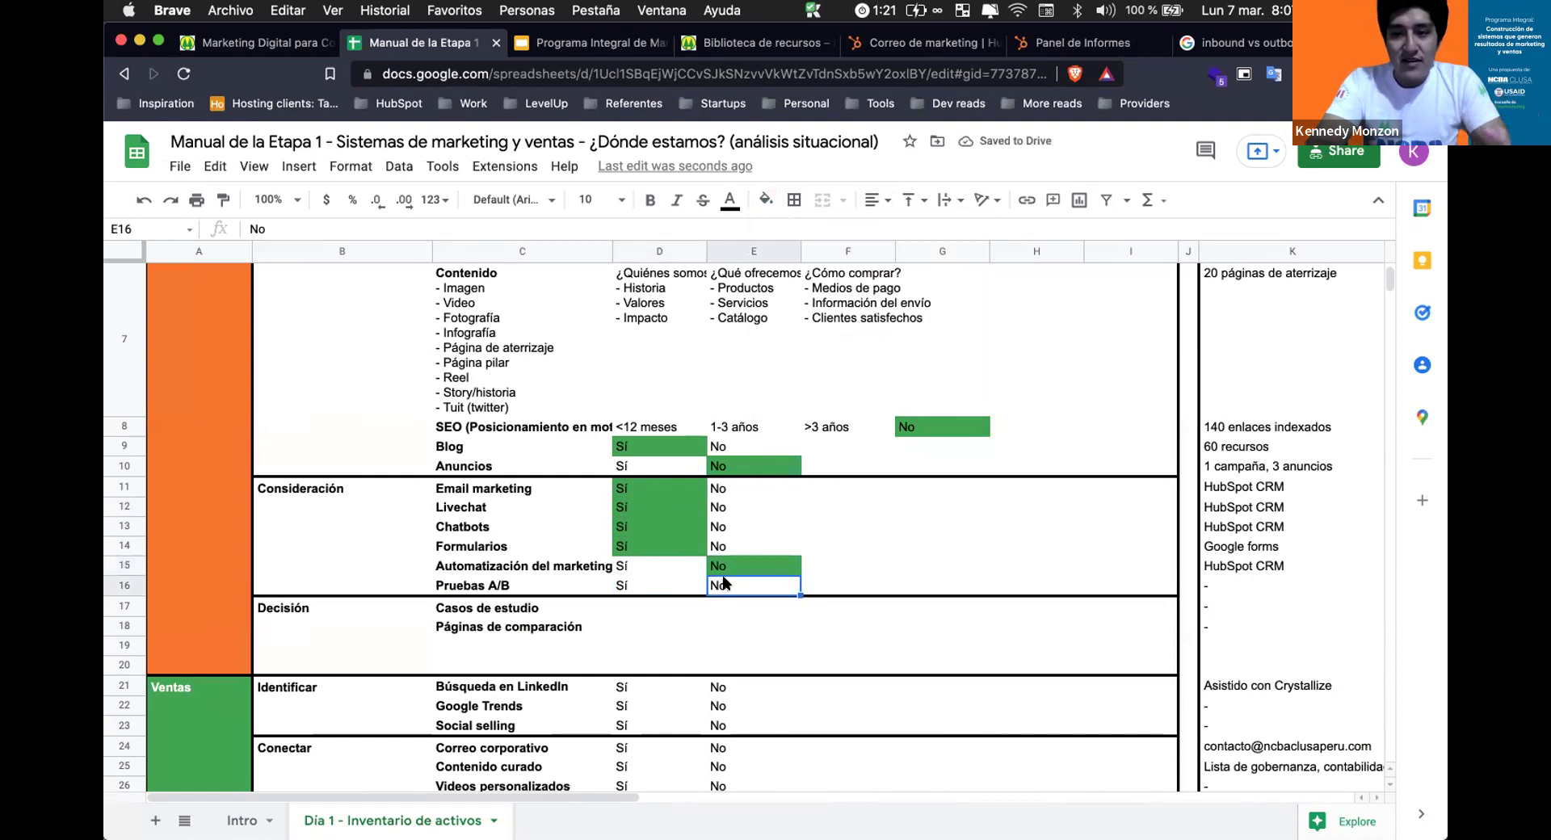
{"action": "left_click", "coordinate": [766, 202]}
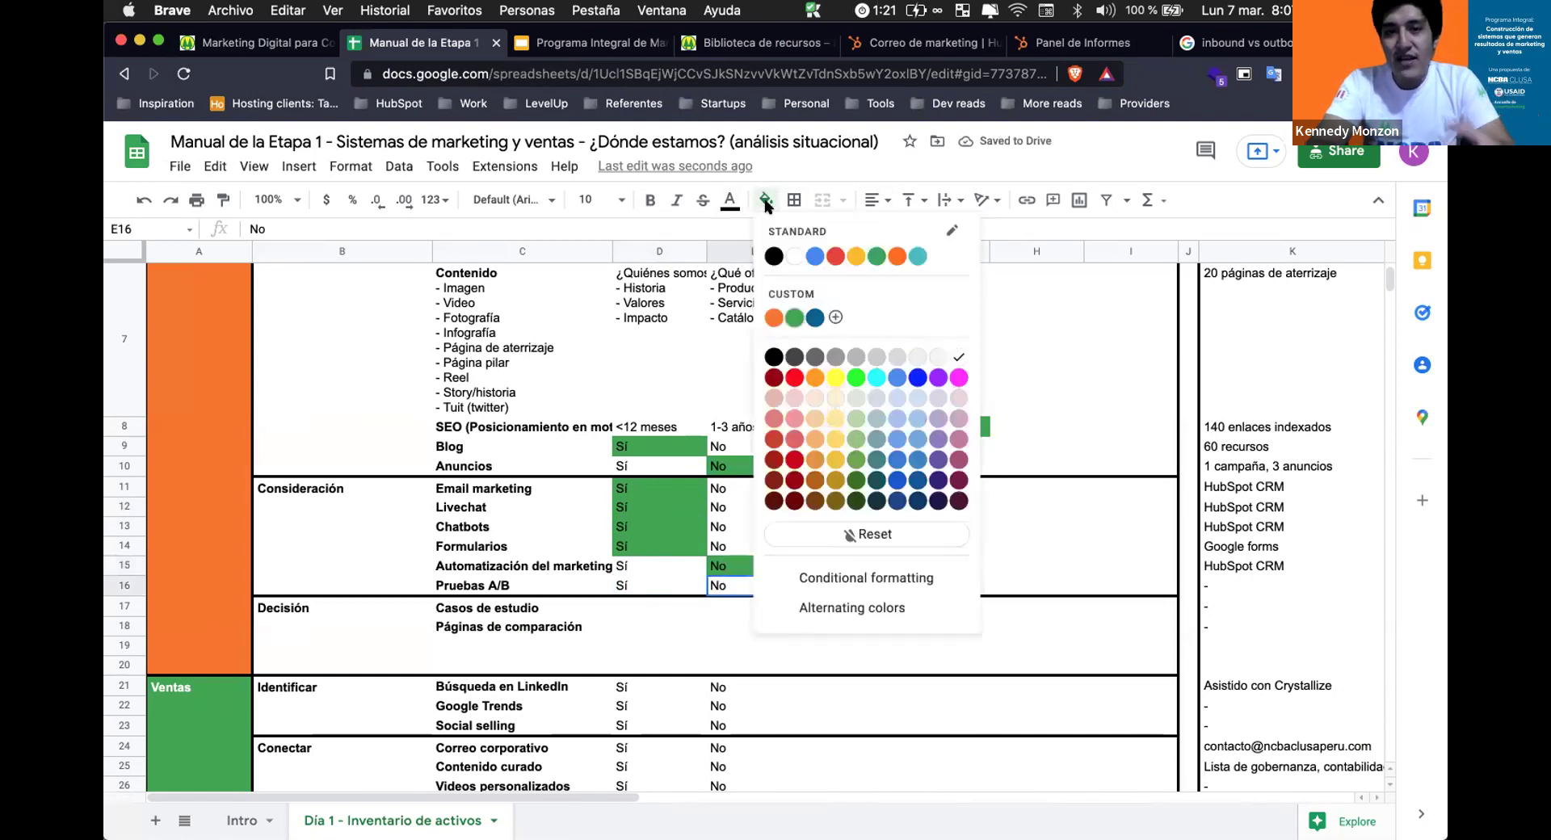
{"action": "left_click", "coordinate": [794, 317]}
{"action": "left_click", "coordinate": [914, 525]}
Review the B2B asset list from Contenido through the Ventas rows and the adjacent Inventario de activos columns.
{"action": "scroll", "coordinate": [912, 525], "scroll_direction": "up", "scroll_amount": 1}
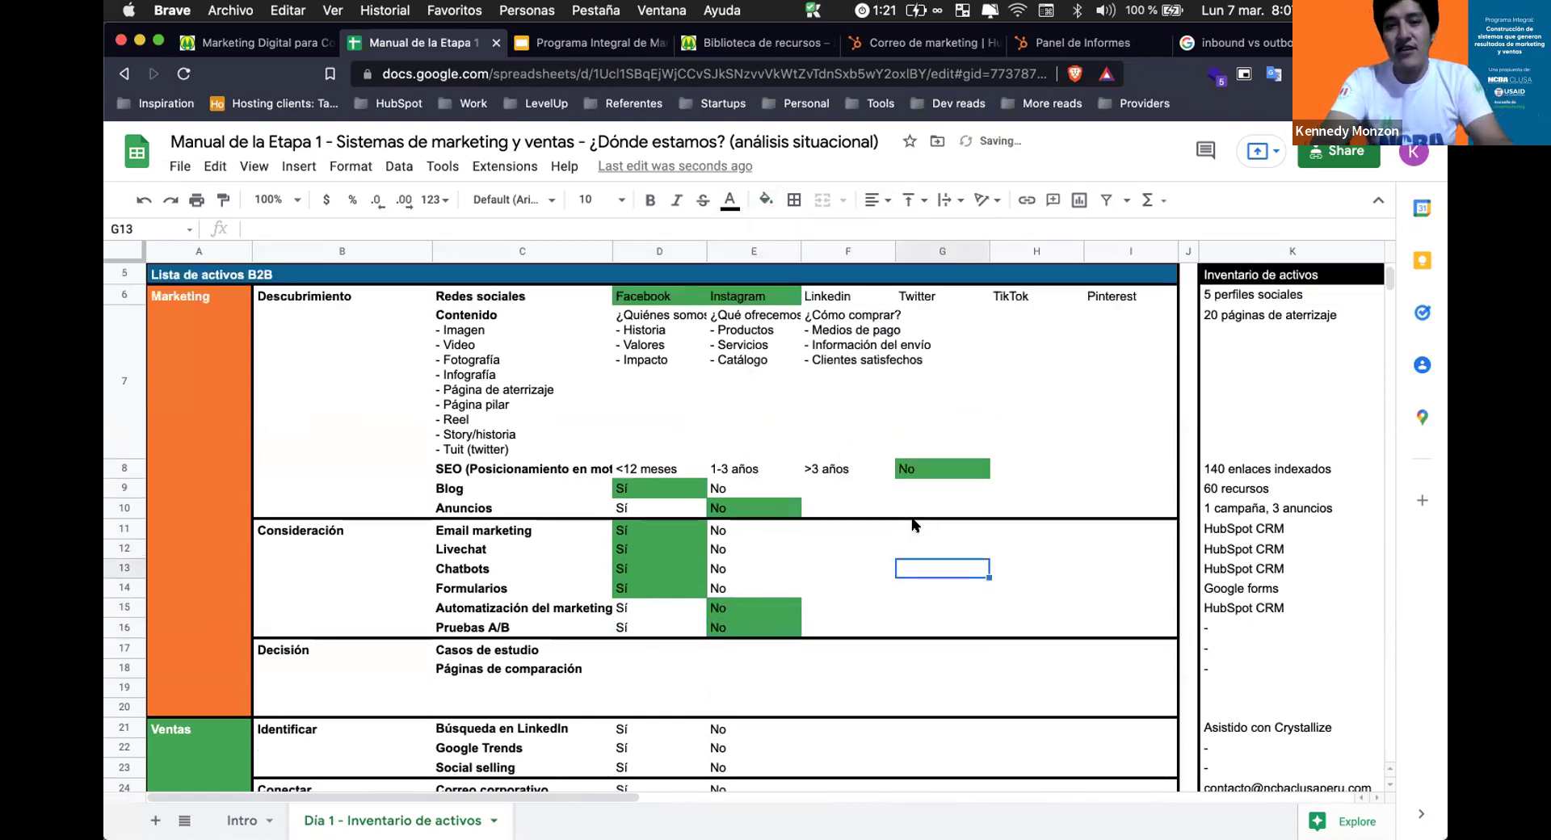
{"action": "scroll", "coordinate": [912, 525], "scroll_direction": "up", "scroll_amount": 3}
{"action": "left_click", "coordinate": [634, 405]}
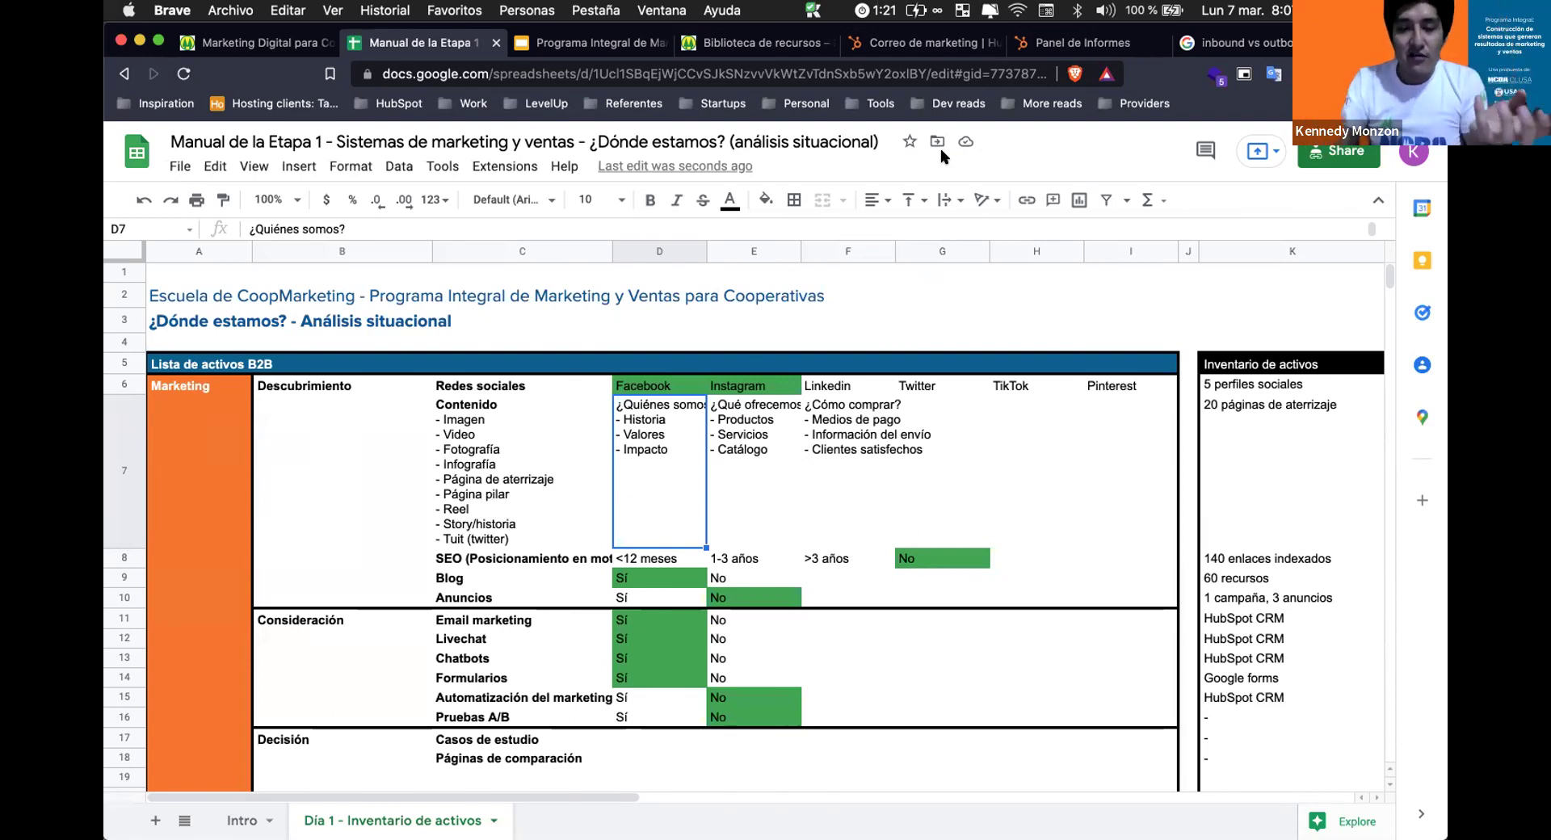
{"action": "scroll", "coordinate": [659, 575], "scroll_direction": "down", "scroll_amount": 2}
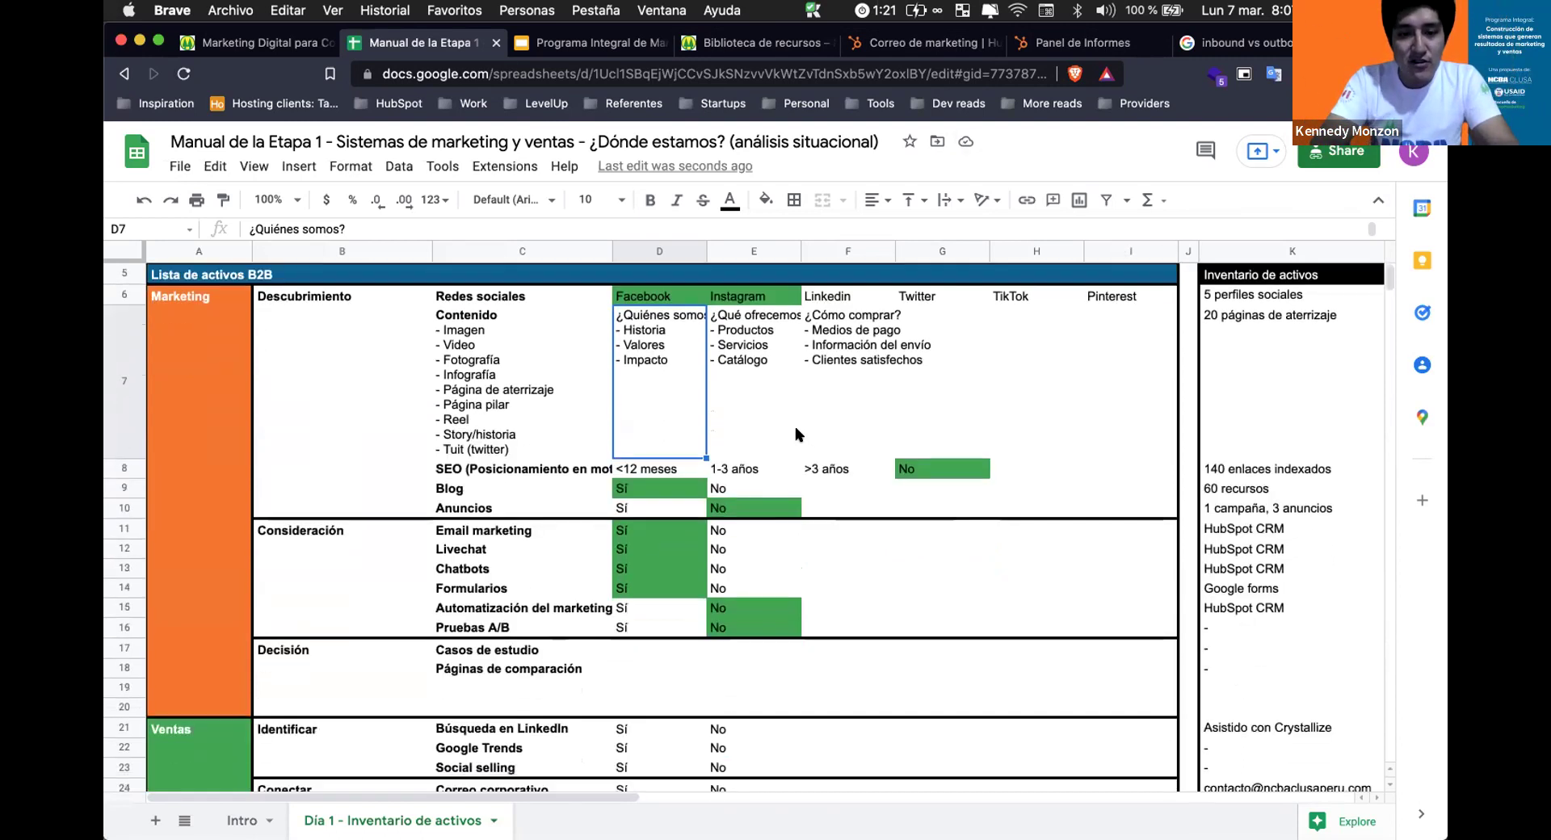
{"action": "scroll", "coordinate": [658, 576], "scroll_direction": "down", "scroll_amount": 1}
{"action": "left_click", "coordinate": [717, 578]}
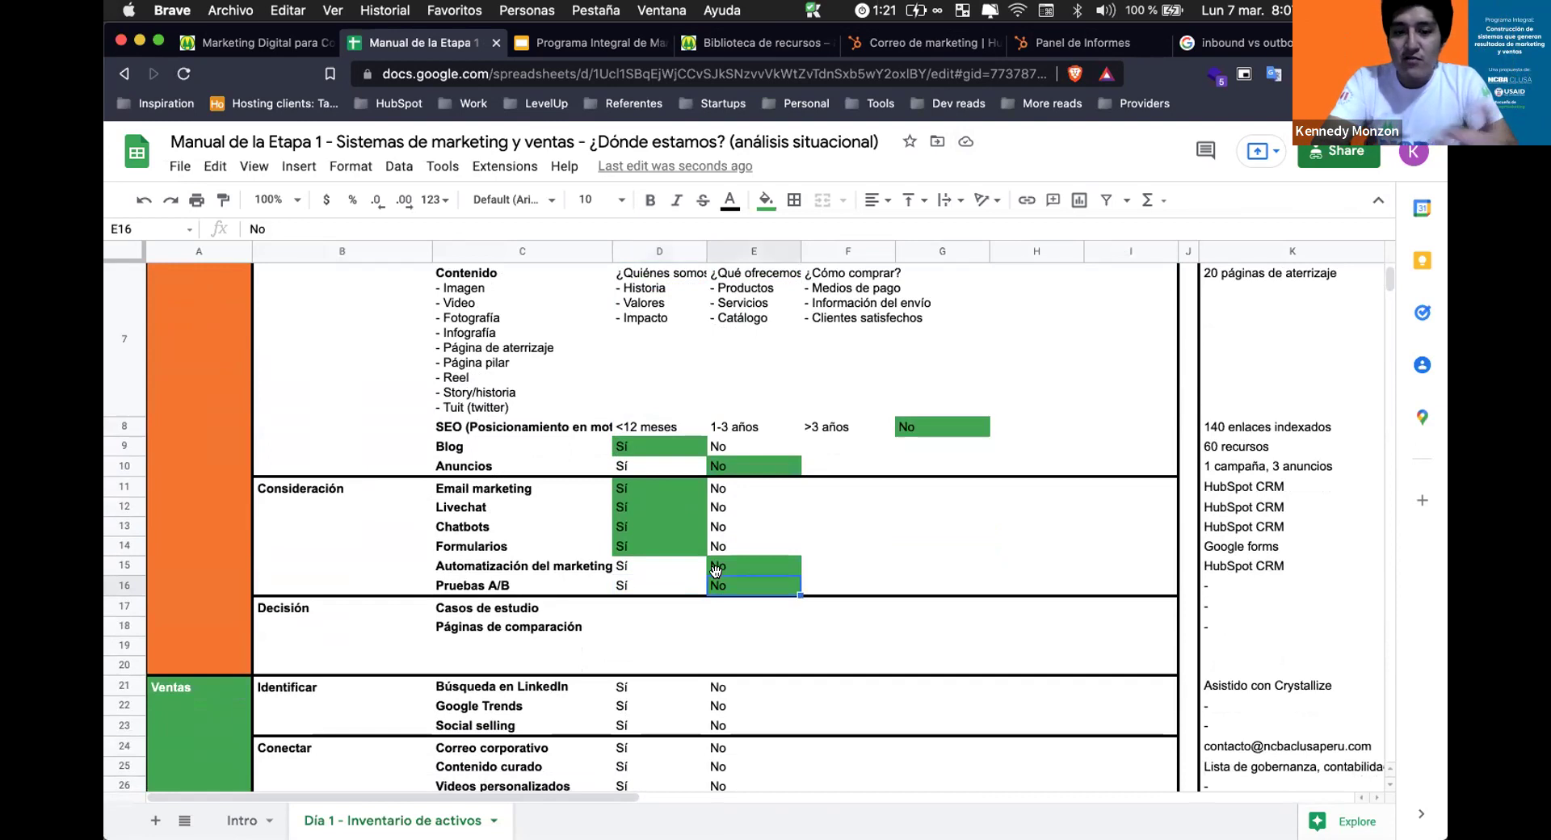
{"action": "scroll", "coordinate": [717, 579], "scroll_direction": "down", "scroll_amount": 2}
{"action": "scroll", "coordinate": [881, 616], "scroll_direction": "up", "scroll_amount": 3}
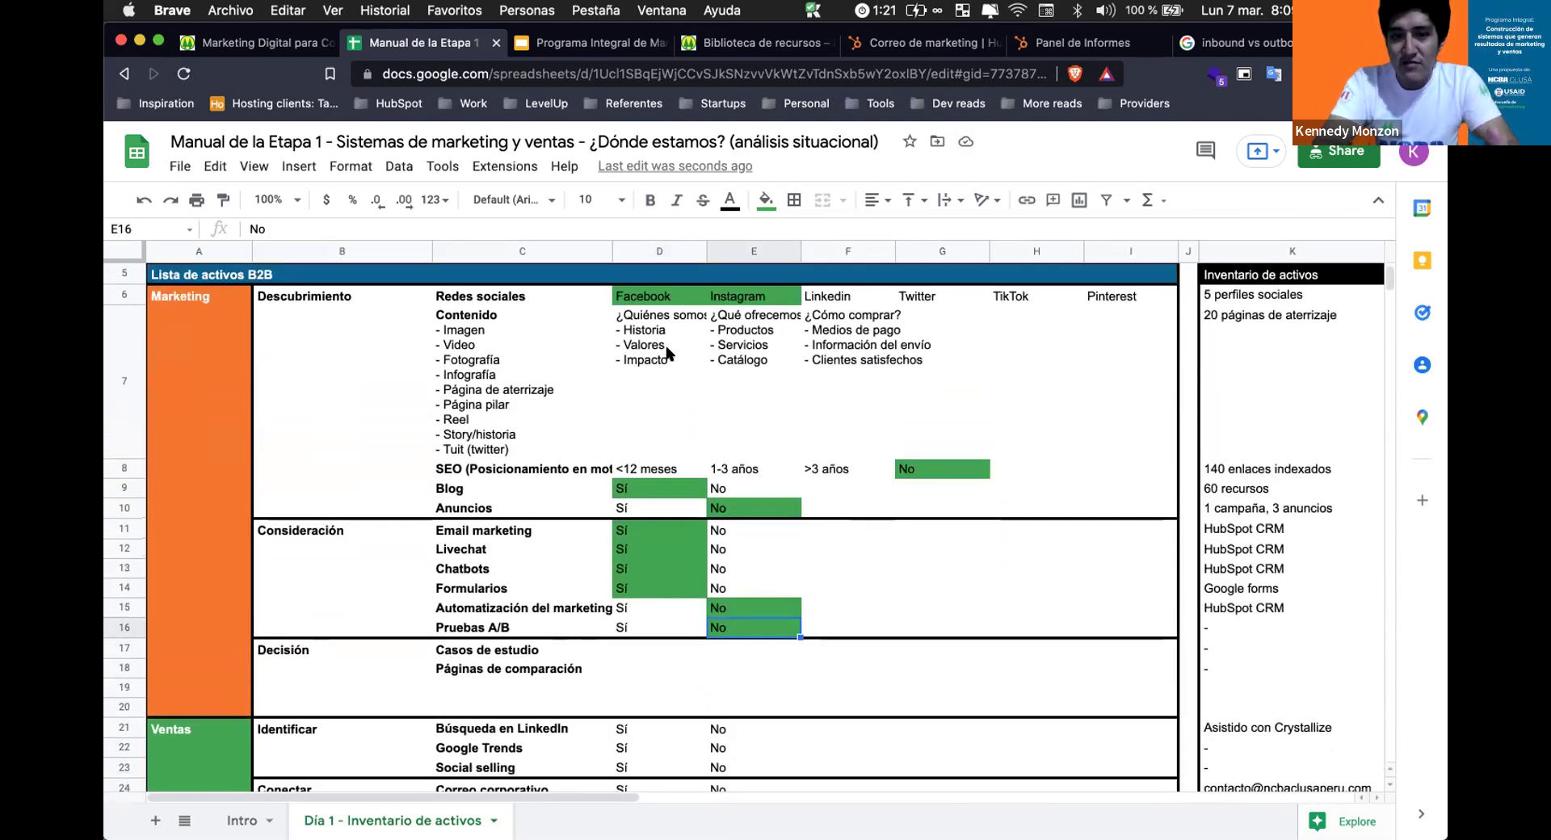
{"action": "scroll", "coordinate": [659, 335], "scroll_direction": "down", "scroll_amount": 4}
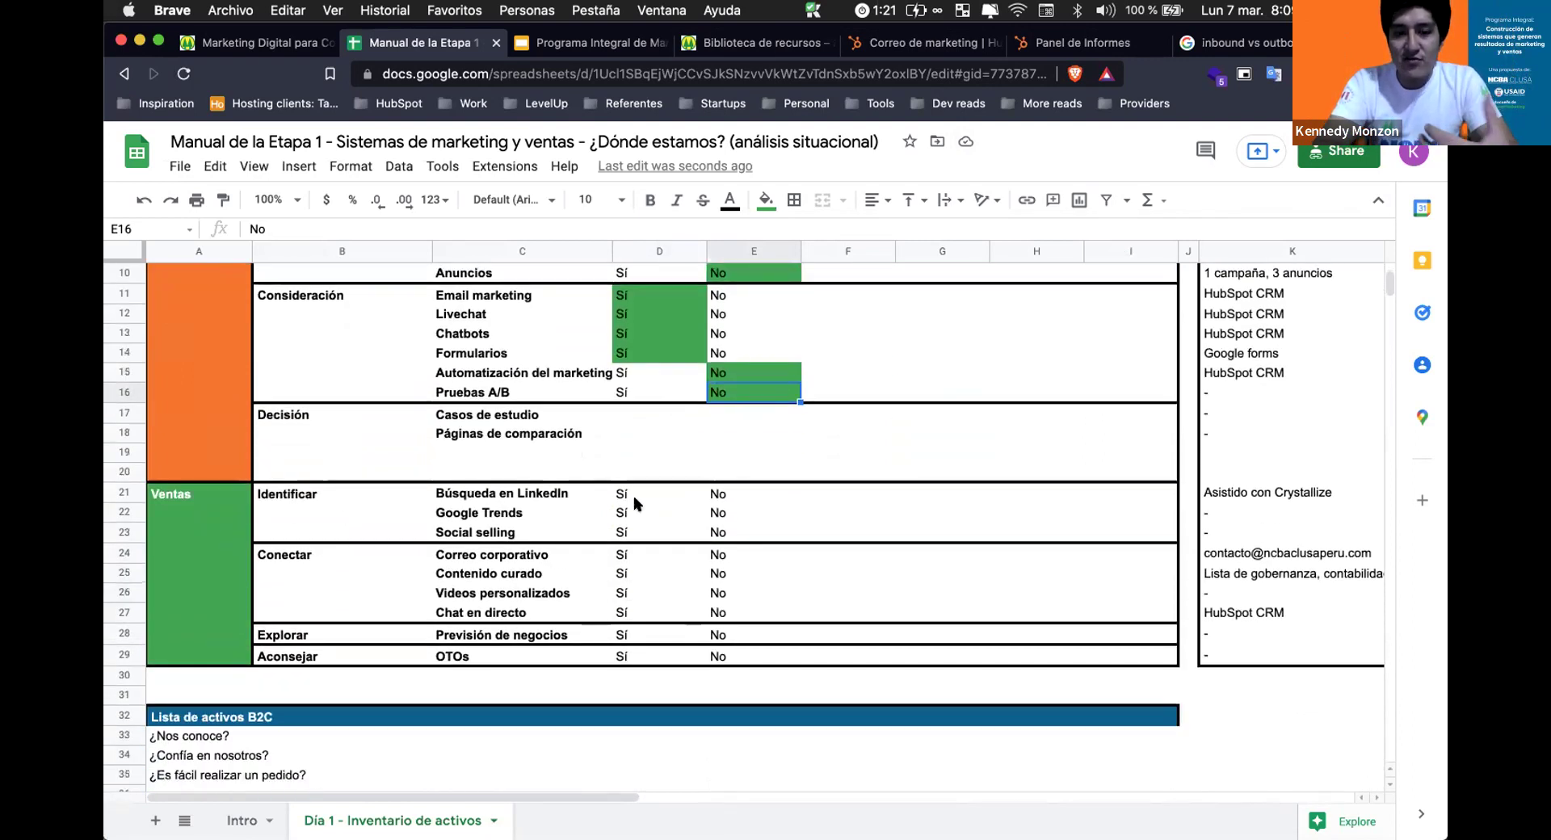
{"action": "scroll", "coordinate": [1110, 503], "scroll_direction": "up", "scroll_amount": 3}
{"action": "scroll", "coordinate": [1110, 503], "scroll_direction": "right", "scroll_amount": 2}
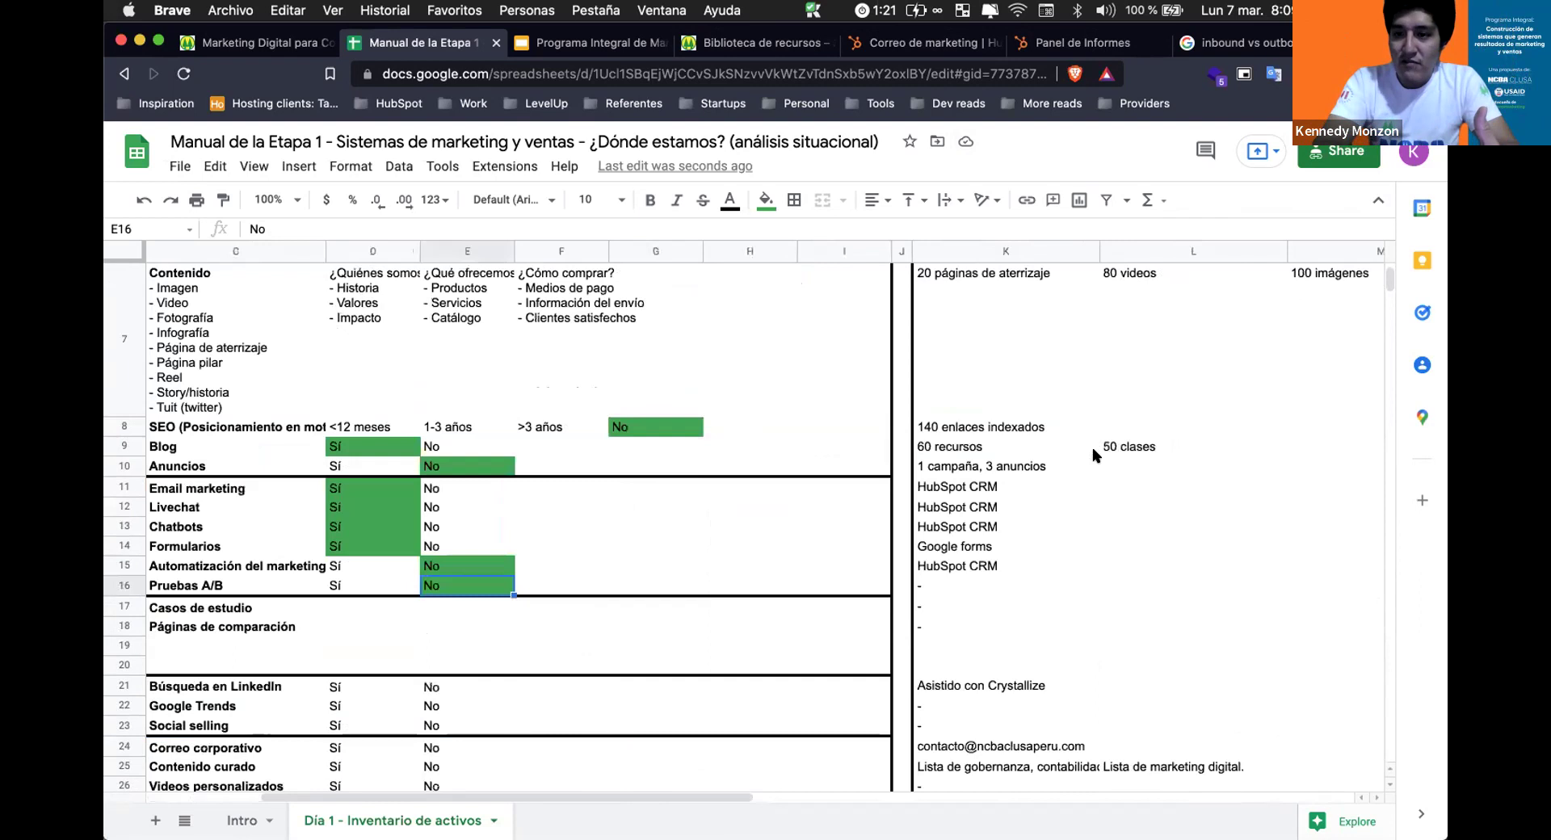
{"action": "left_click", "coordinate": [1094, 450]}
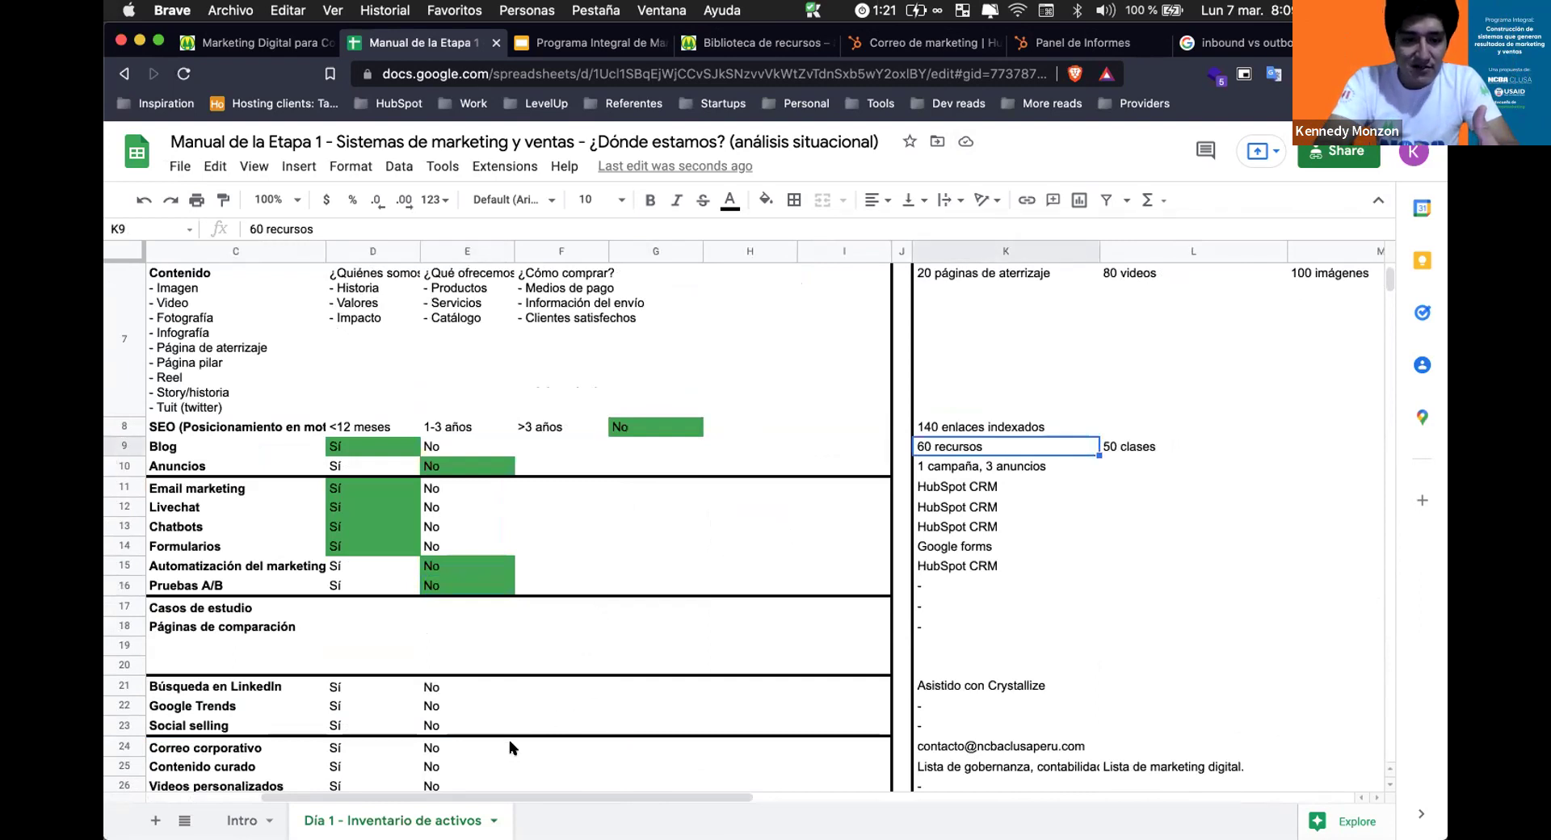
{"action": "scroll", "coordinate": [367, 800], "scroll_direction": "left", "scroll_amount": 3}
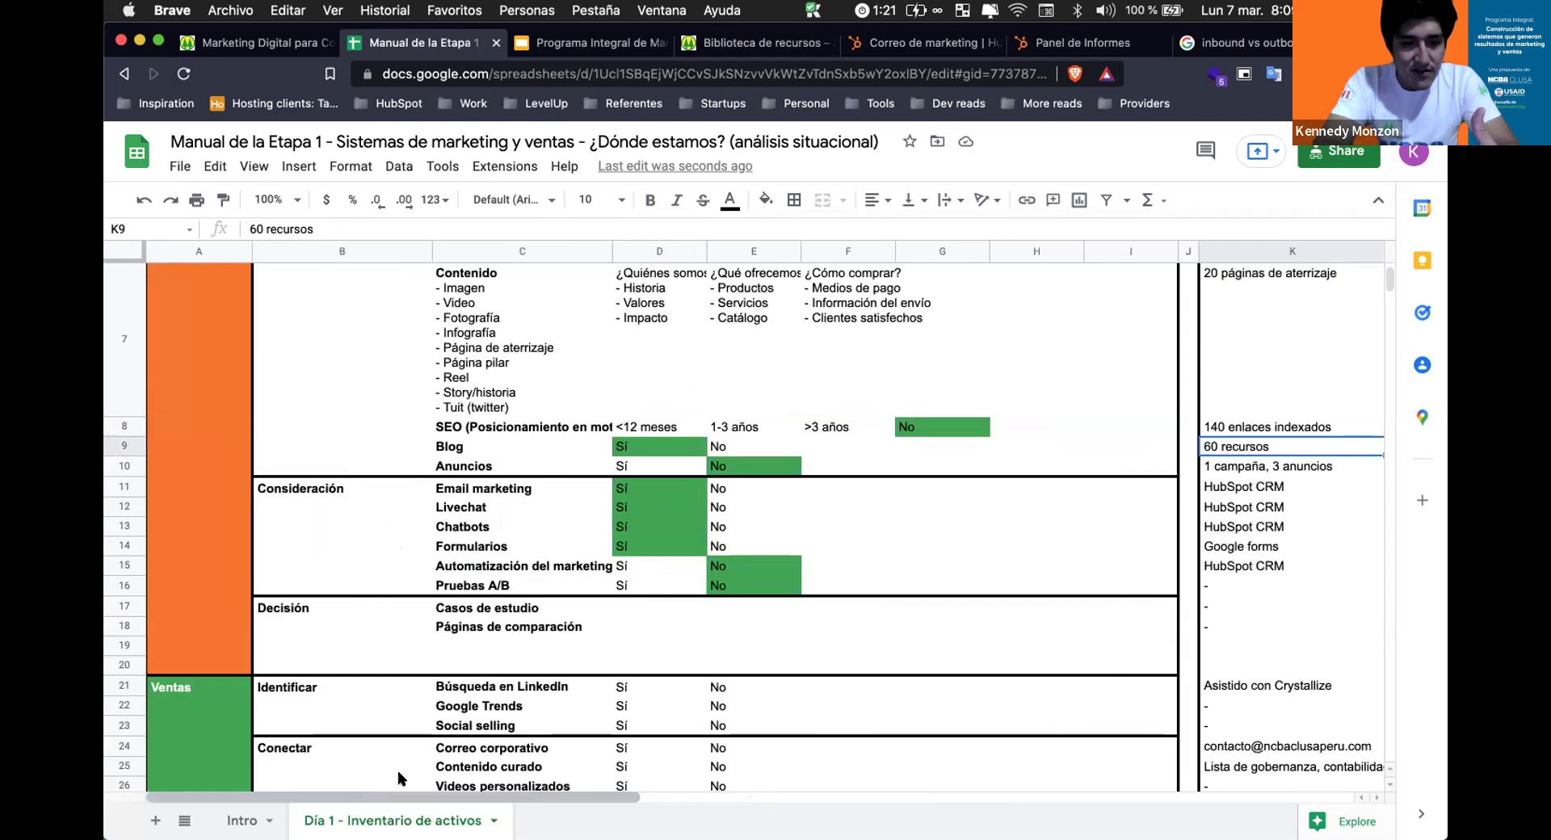
Copy the Sí and No cells of Pruebas A/B to the Casos de estudio and Páginas de comparación rows.
{"action": "scroll", "coordinate": [488, 729], "scroll_direction": "down", "scroll_amount": 5}
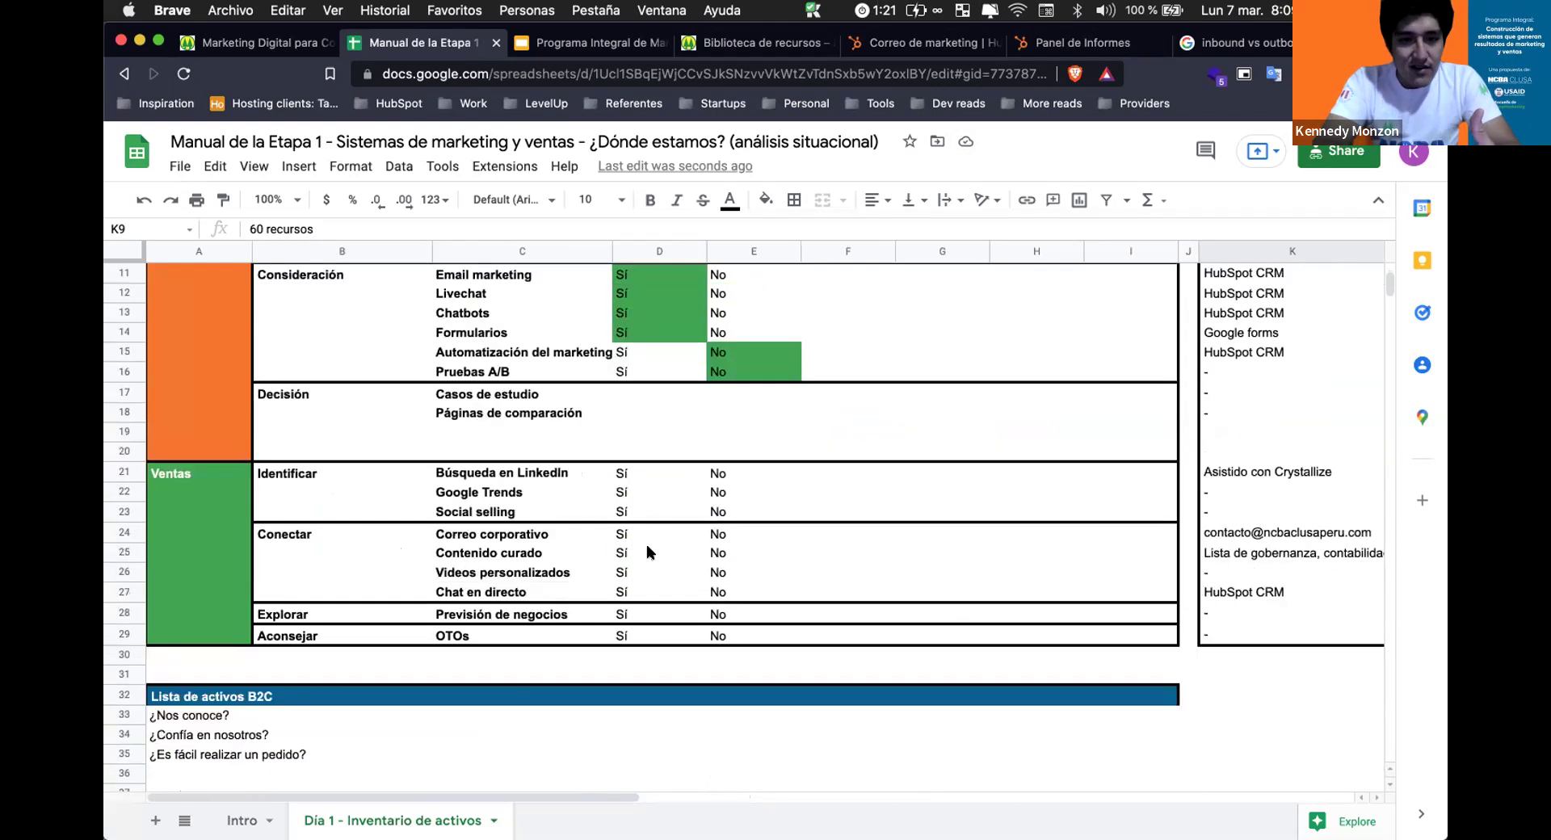
{"action": "left_click", "coordinate": [587, 517]}
{"action": "left_click", "coordinate": [592, 391]}
{"action": "left_click", "coordinate": [658, 371]}
{"action": "key", "text": "shift+Right"}
{"action": "key", "text": "ctrl+c"}
{"action": "left_click", "coordinate": [654, 394]}
{"action": "key", "text": "ctrl+v"}
{"action": "left_click_drag", "start_coordinate": [725, 396], "coordinate": [658, 416]}
{"action": "key", "text": "ctrl+v"}
Reset the fill color of the Sí and No cells for Casos de estudio and Páginas de comparación.
{"action": "left_click", "coordinate": [765, 199]}
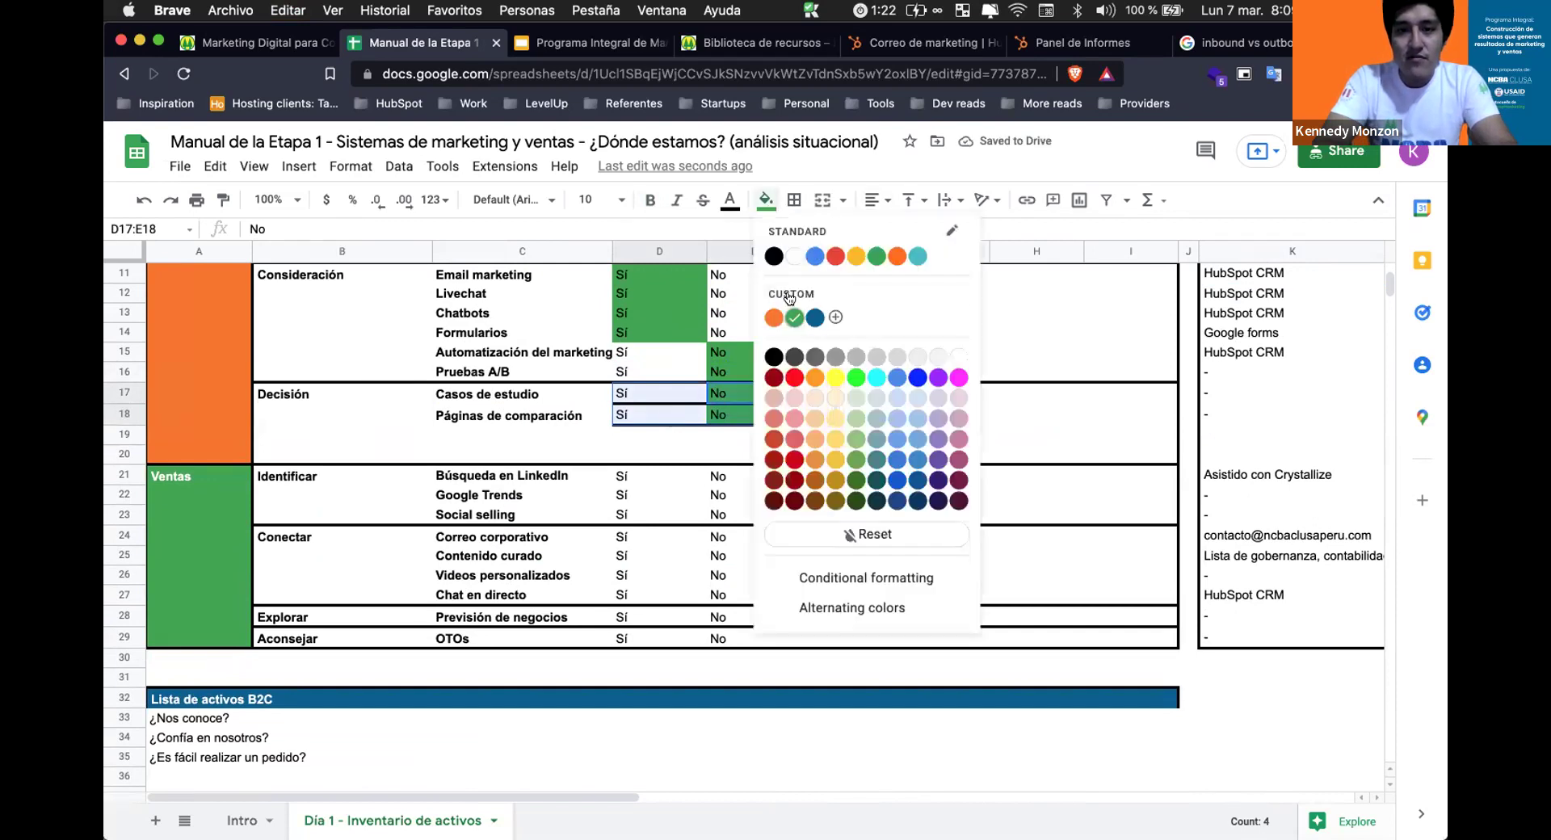
{"action": "left_click", "coordinate": [868, 534]}
{"action": "left_click", "coordinate": [754, 454]}
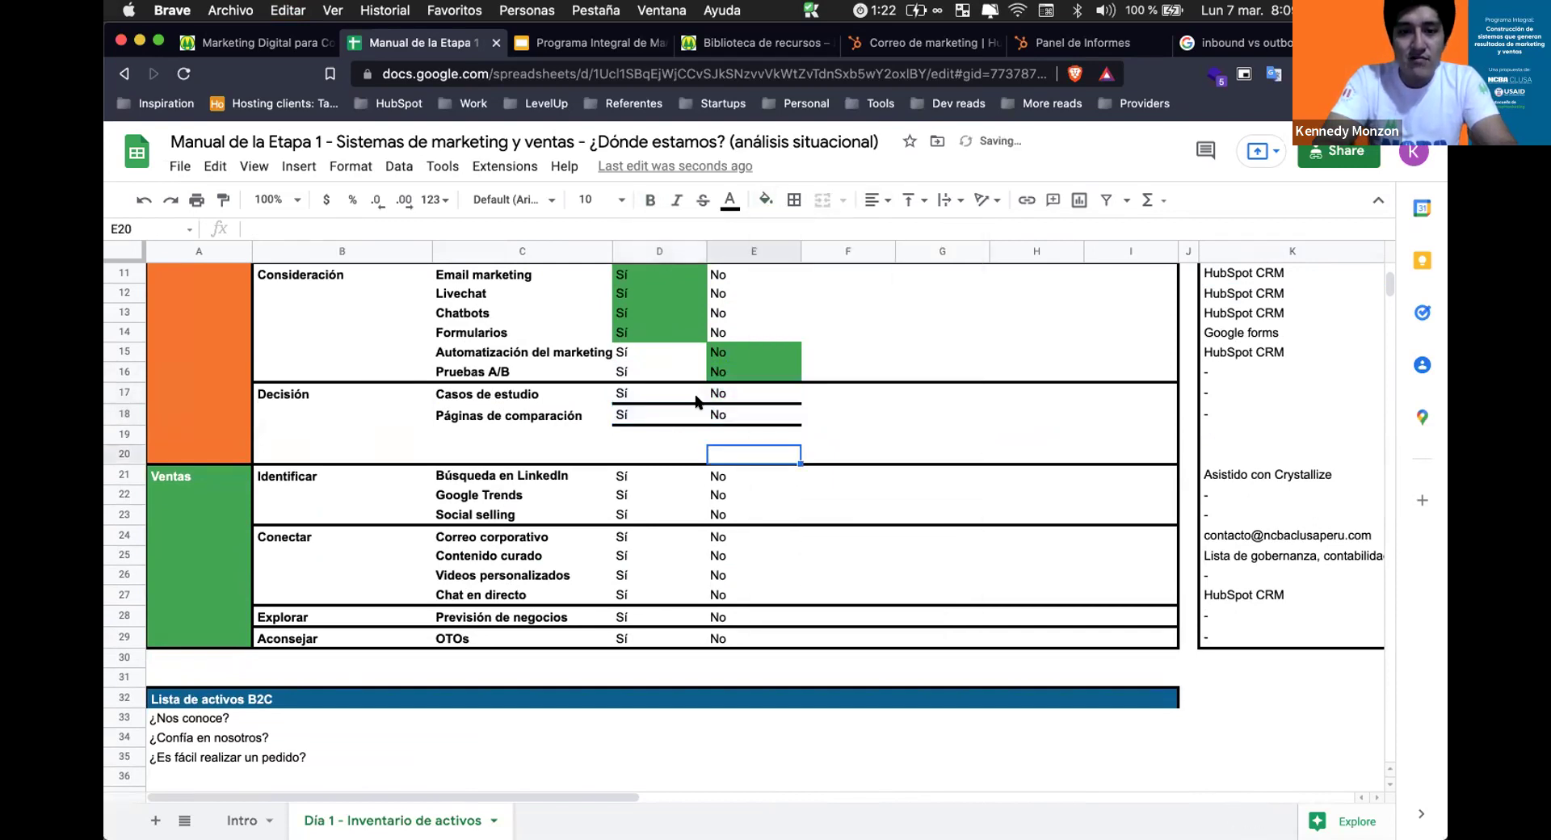
Fill the No cells for Casos de estudio and Páginas de comparación green.
{"action": "left_click", "coordinate": [748, 396]}
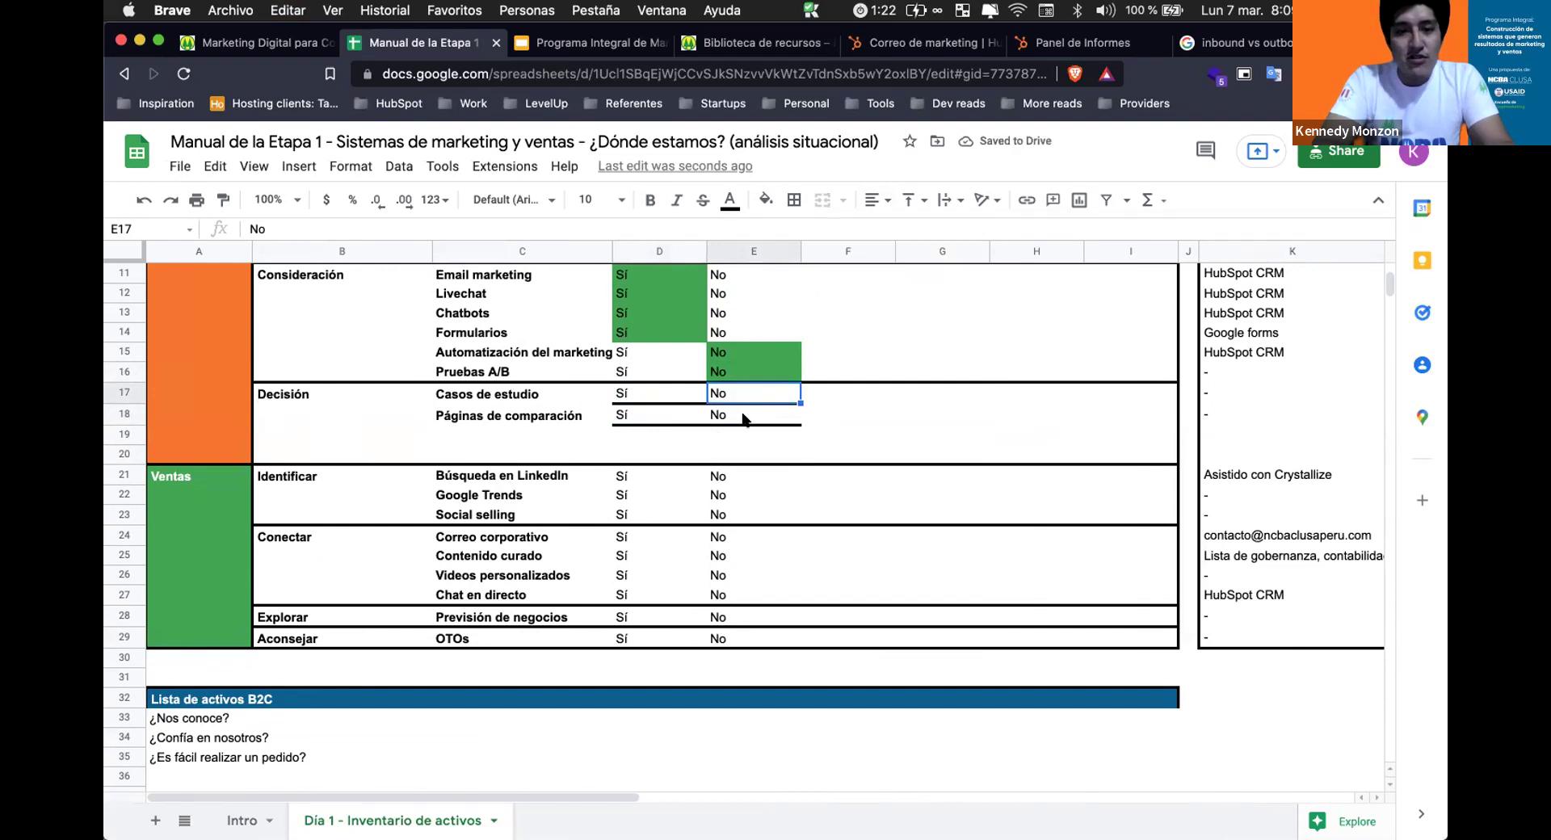
{"action": "left_click_drag", "start_coordinate": [747, 418], "coordinate": [743, 390]}
{"action": "left_click", "coordinate": [765, 200]}
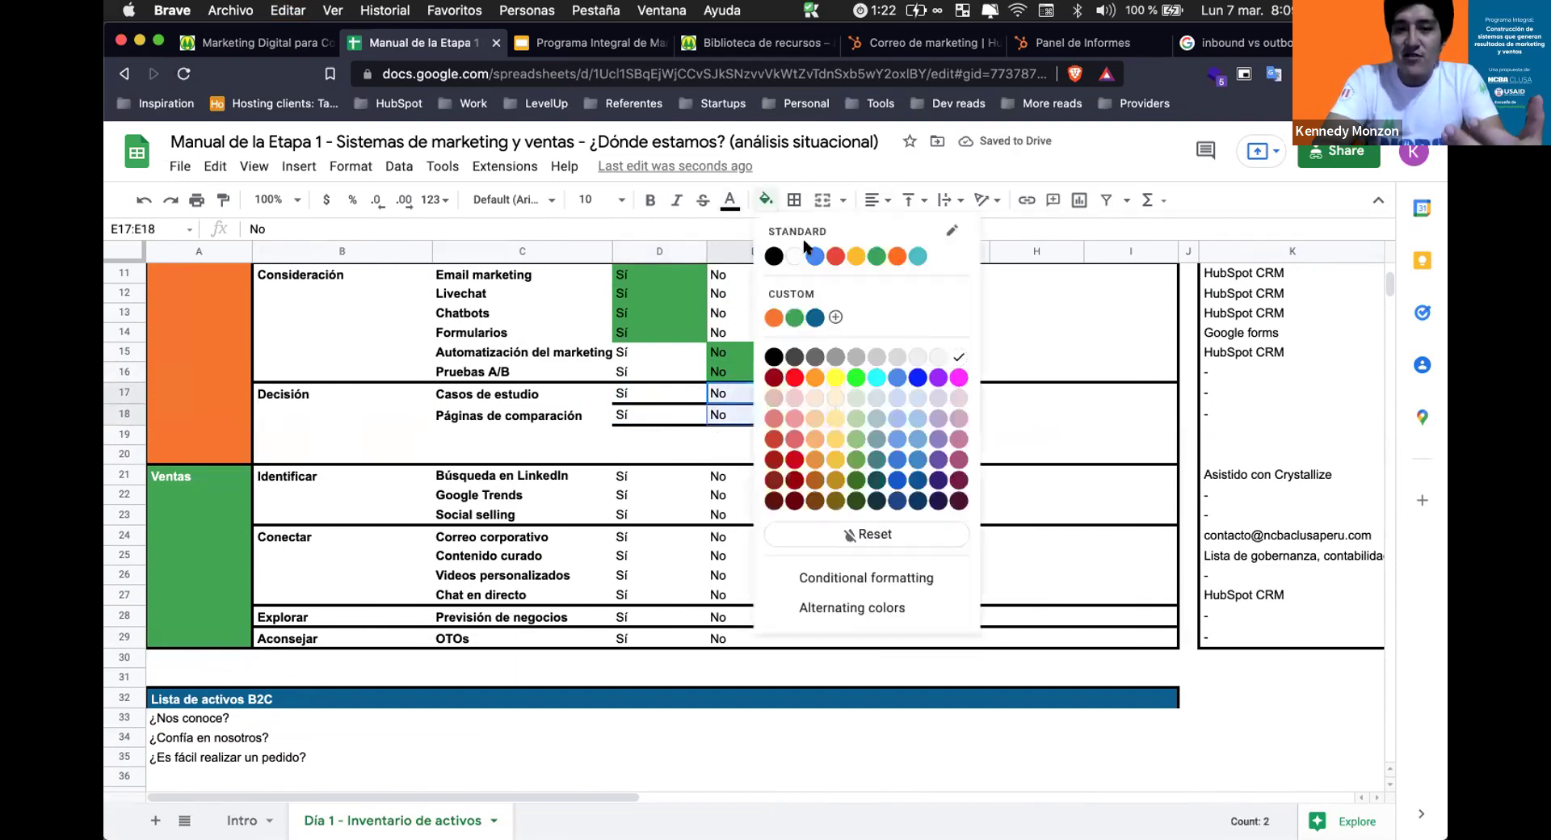
{"action": "left_click", "coordinate": [796, 325]}
{"action": "left_click", "coordinate": [751, 428]}
{"action": "key", "text": "Up"}
{"action": "key", "text": "Left"}
{"action": "key", "text": "Left"}
{"action": "left_click", "coordinate": [660, 453]}
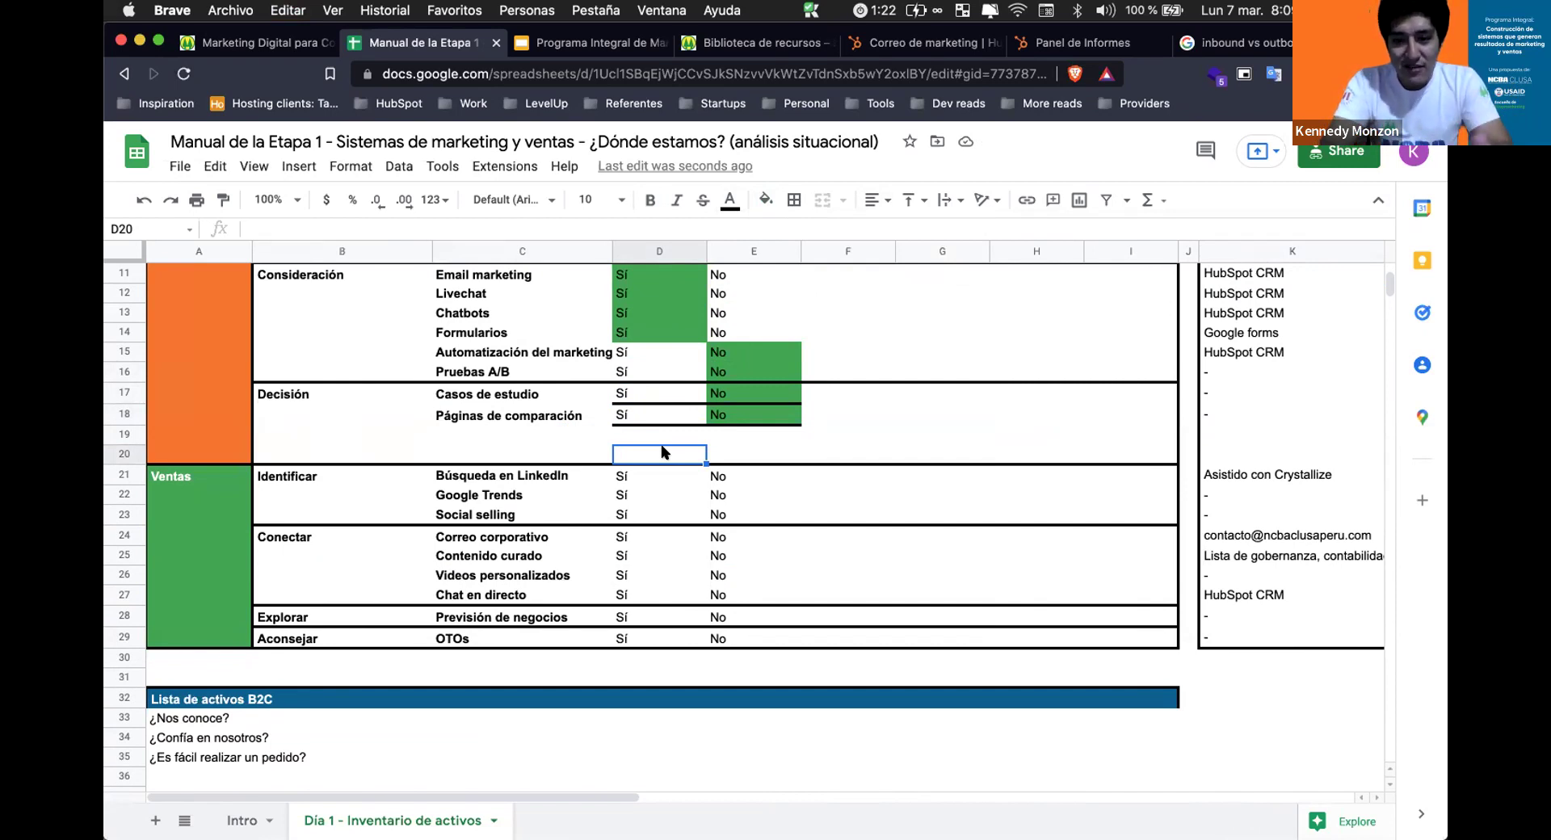
{"action": "left_click", "coordinate": [655, 441]}
{"action": "left_click", "coordinate": [721, 436]}
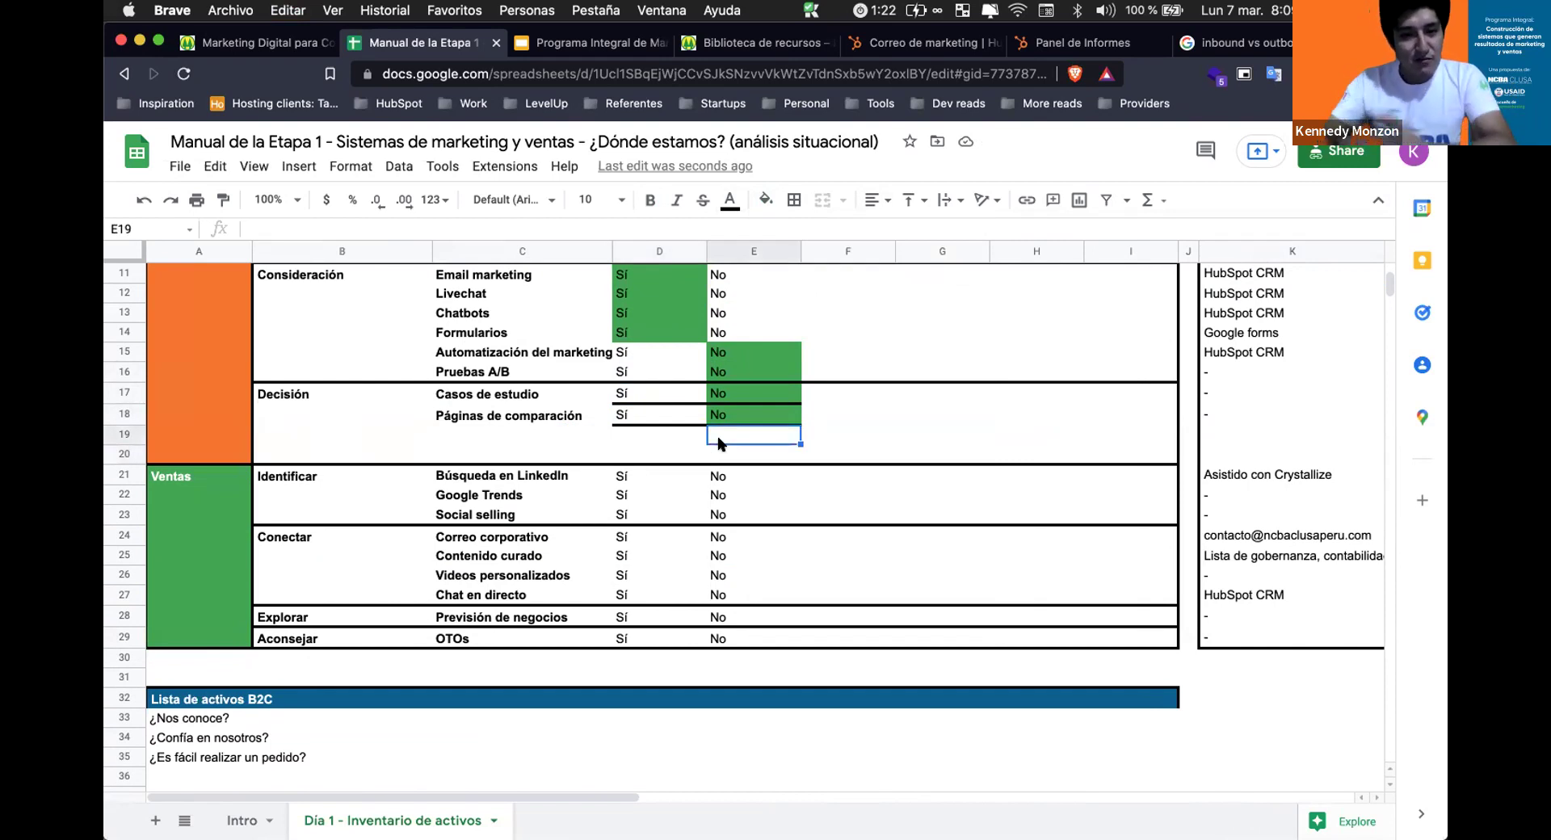
Select the Sí cell for Búsqueda en LinkedIn in the Ventas section.
{"action": "scroll", "coordinate": [718, 442], "scroll_direction": "down", "scroll_amount": 1}
{"action": "left_click", "coordinate": [621, 457]}
{"action": "scroll", "coordinate": [628, 457], "scroll_direction": "down", "scroll_amount": 1}
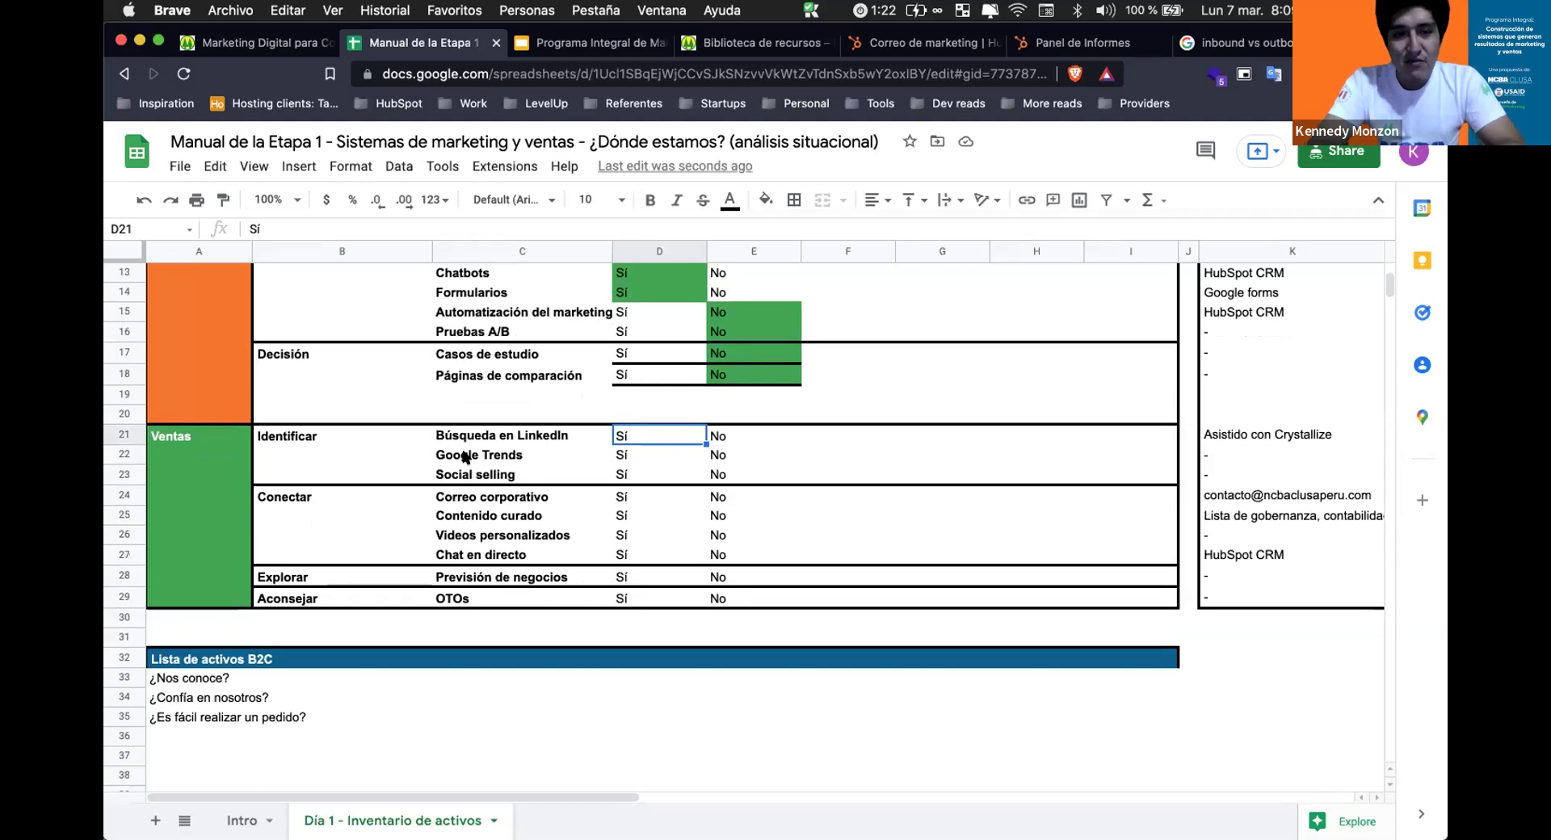
Fill the No cells for Búsqueda en LinkedIn and Google Trends green.
{"action": "left_click", "coordinate": [504, 457]}
{"action": "left_click", "coordinate": [628, 436]}
{"action": "left_click", "coordinate": [760, 442]}
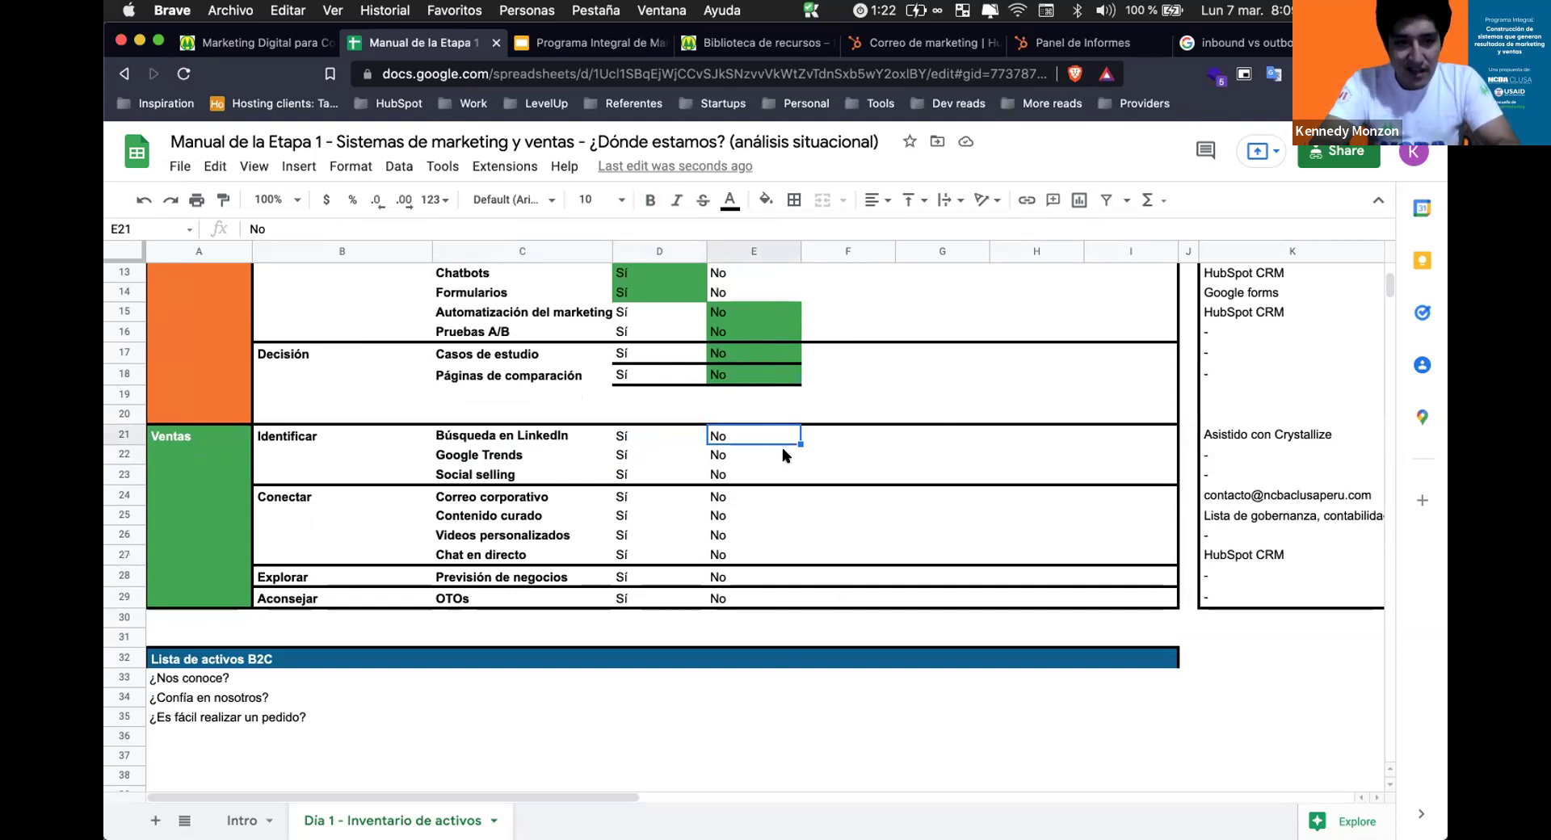
{"action": "left_click", "coordinate": [766, 204]}
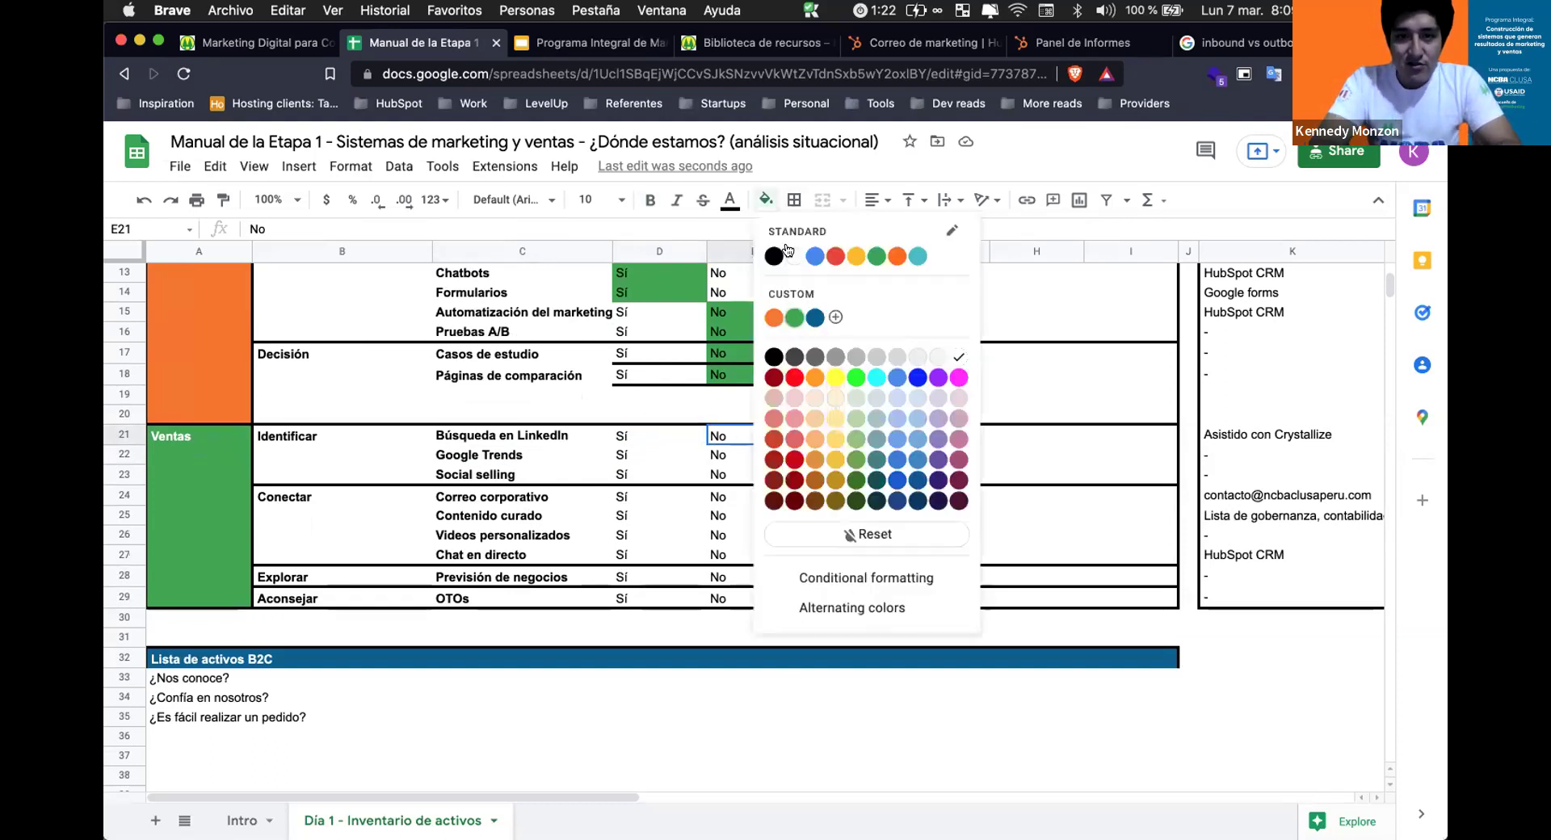
{"action": "left_click", "coordinate": [788, 321]}
{"action": "left_click", "coordinate": [738, 457]}
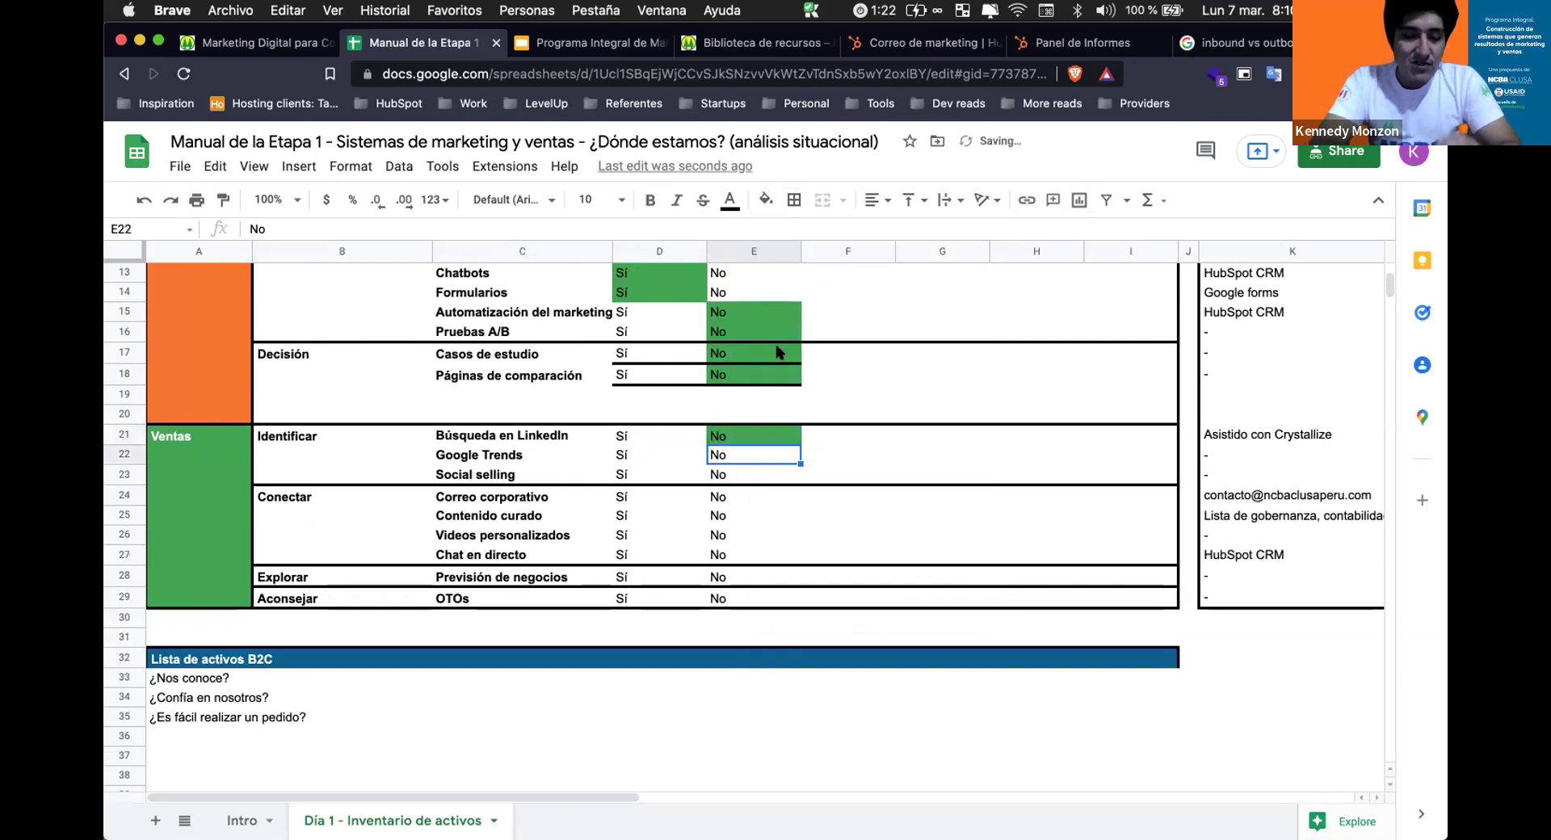
{"action": "left_click", "coordinate": [763, 202]}
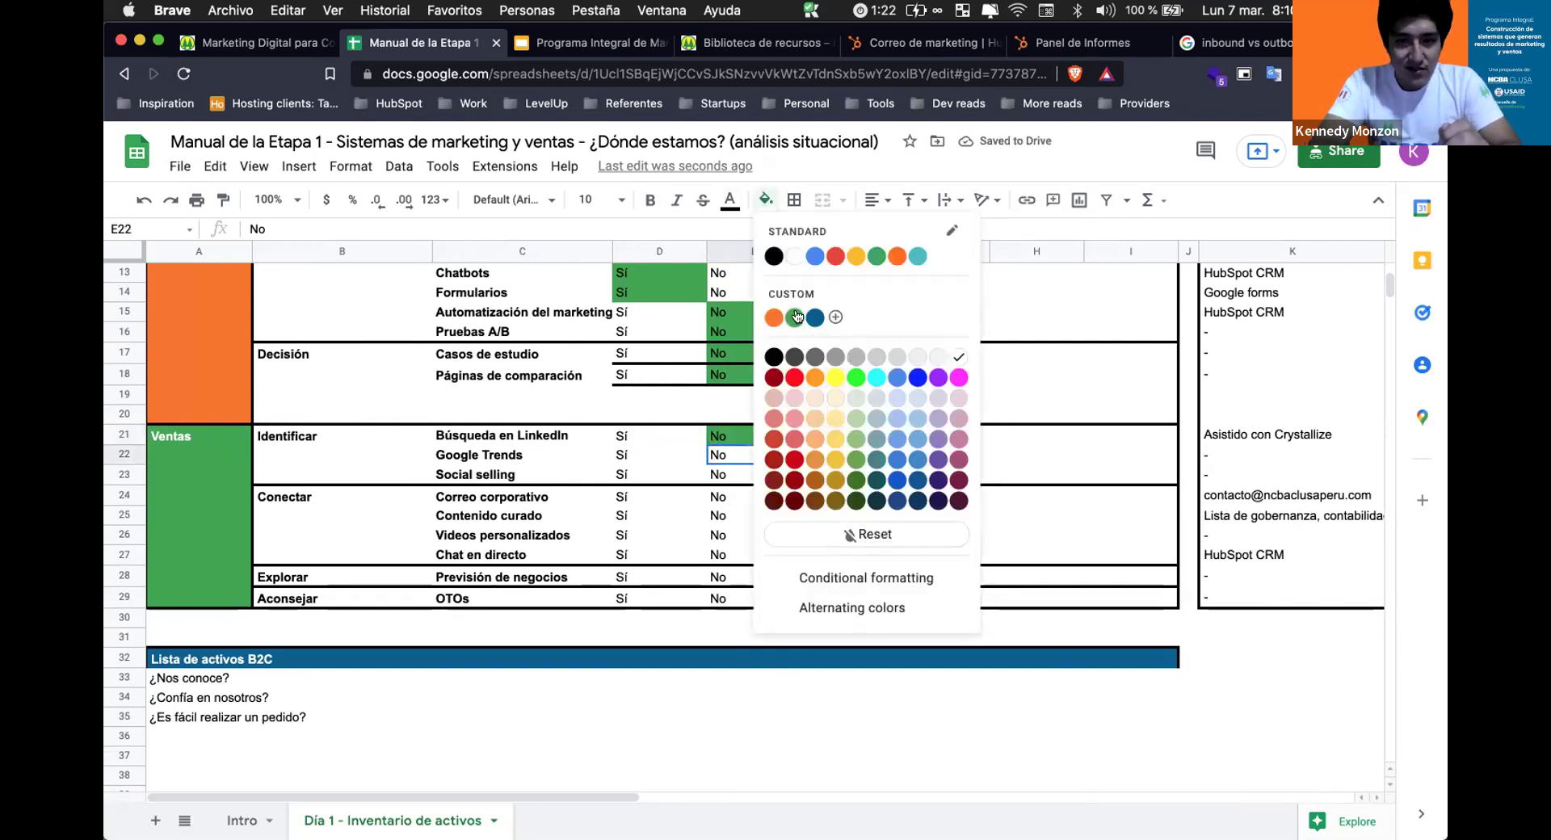
{"action": "left_click", "coordinate": [795, 317]}
Fill the Sí cell for Social selling green.
{"action": "left_click", "coordinate": [750, 475]}
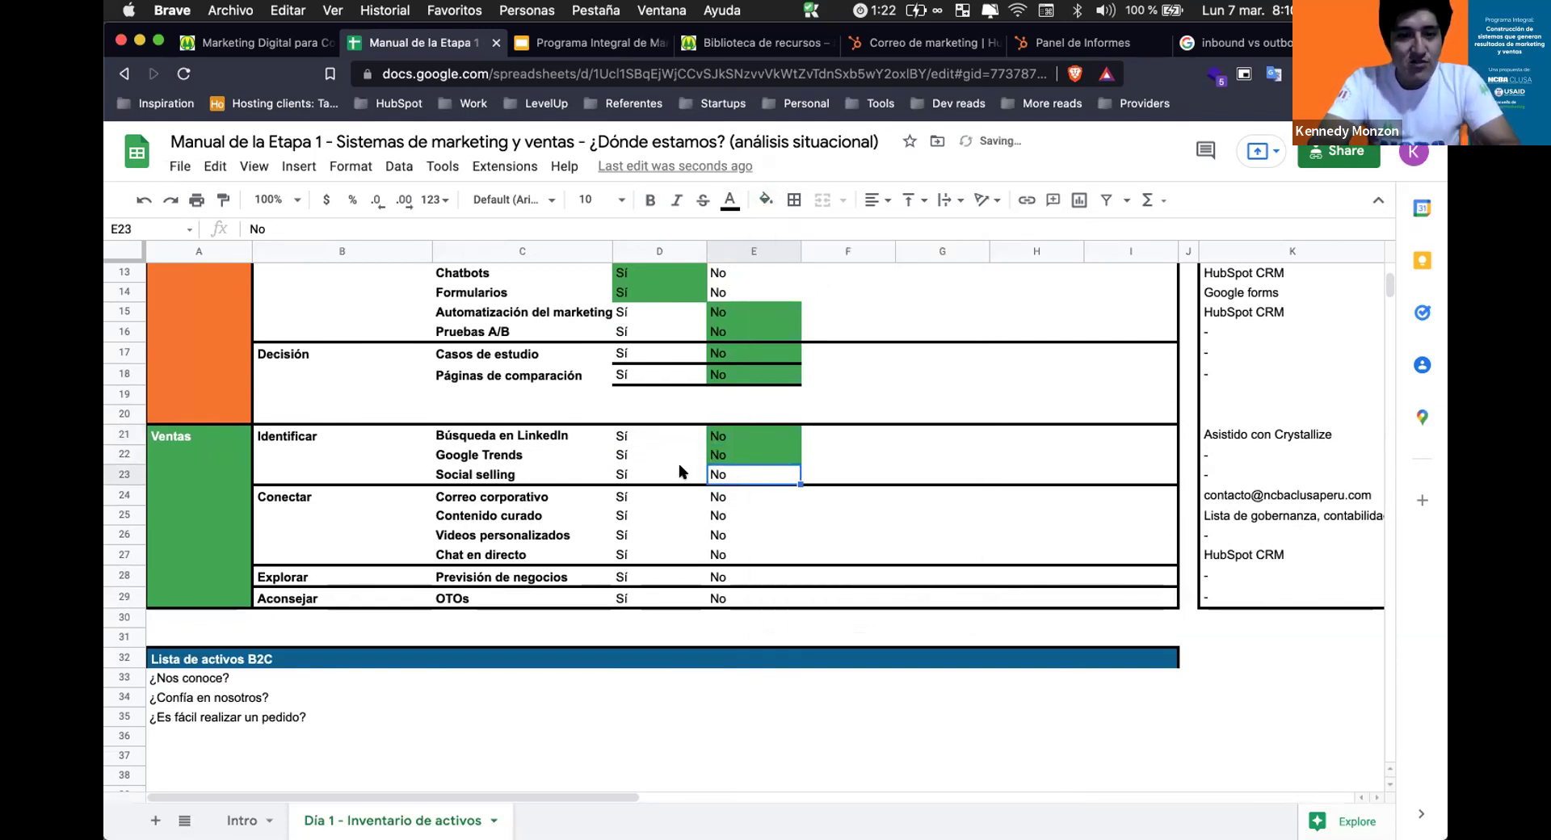
{"action": "left_click", "coordinate": [671, 475]}
{"action": "left_click", "coordinate": [766, 202]}
{"action": "left_click", "coordinate": [792, 315]}
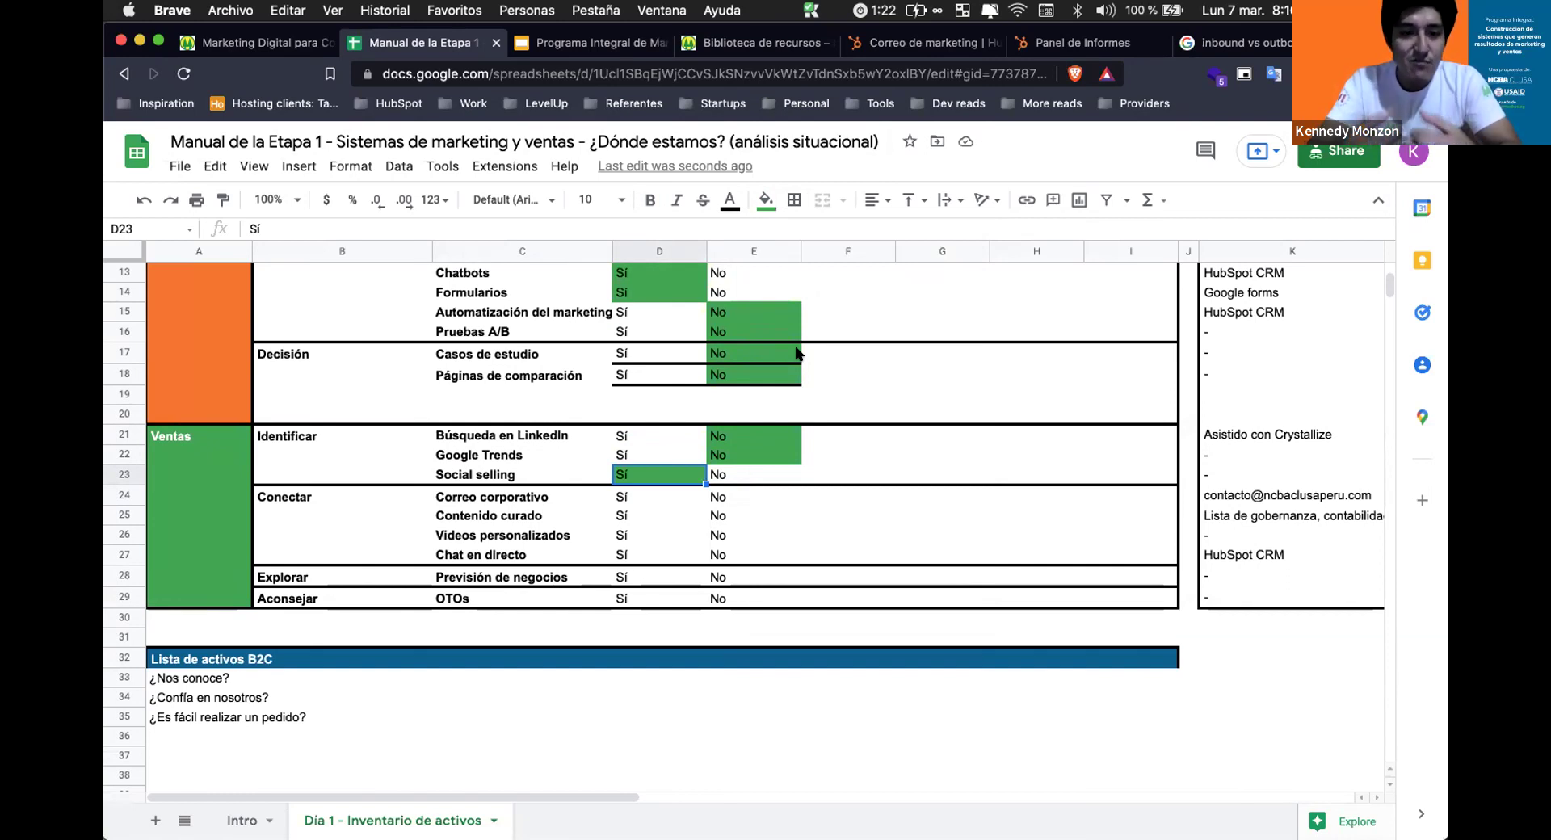
Fill the Sí cell for Correo corporativo in the Conectar stage green.
{"action": "left_click", "coordinate": [748, 474]}
{"action": "left_click", "coordinate": [737, 499]}
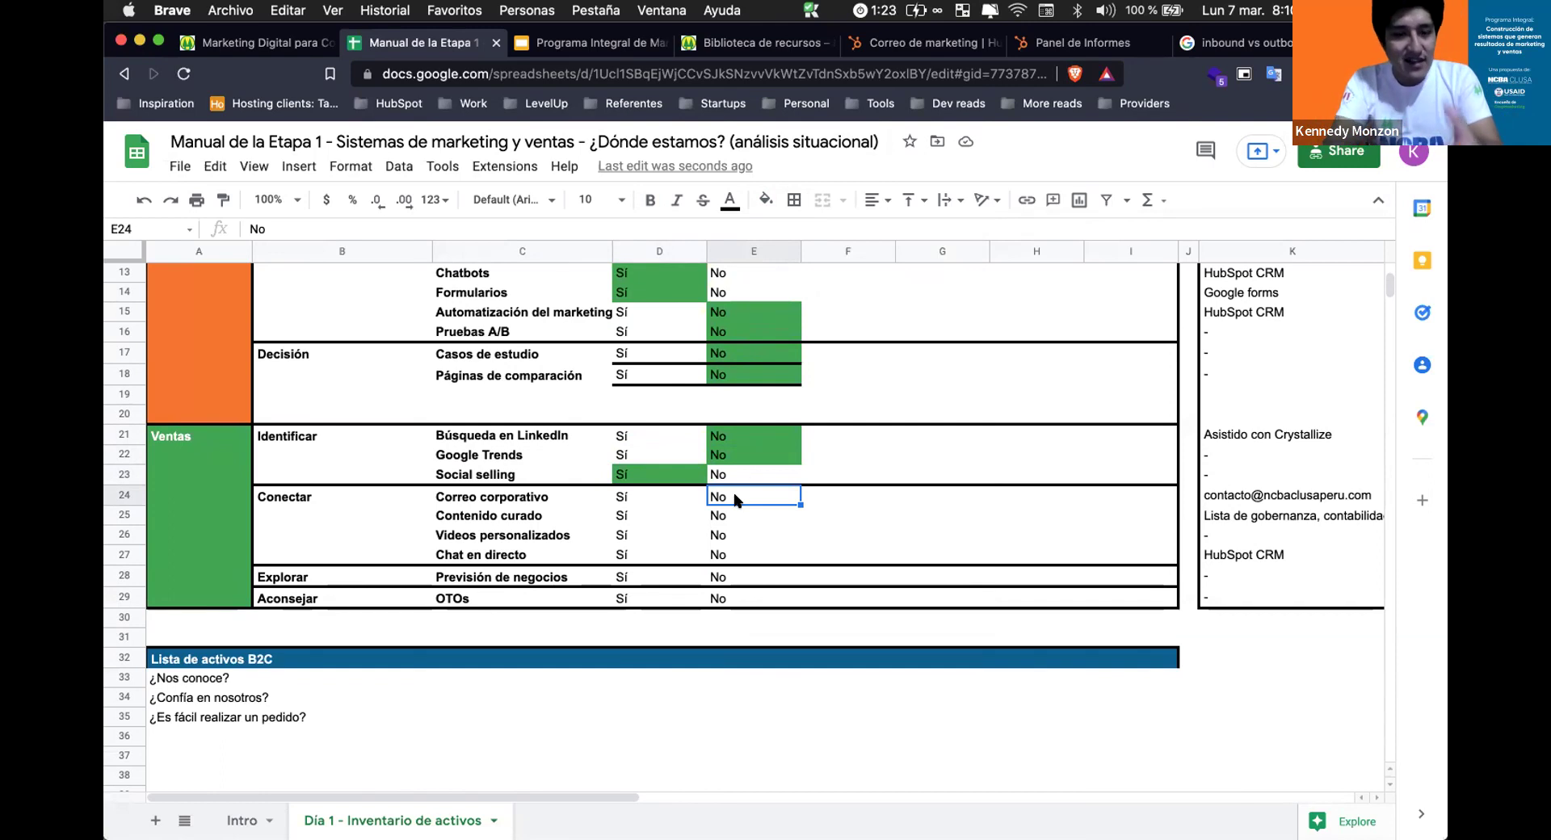
{"action": "scroll", "coordinate": [735, 497], "scroll_direction": "down", "scroll_amount": 1}
{"action": "left_click", "coordinate": [531, 489]}
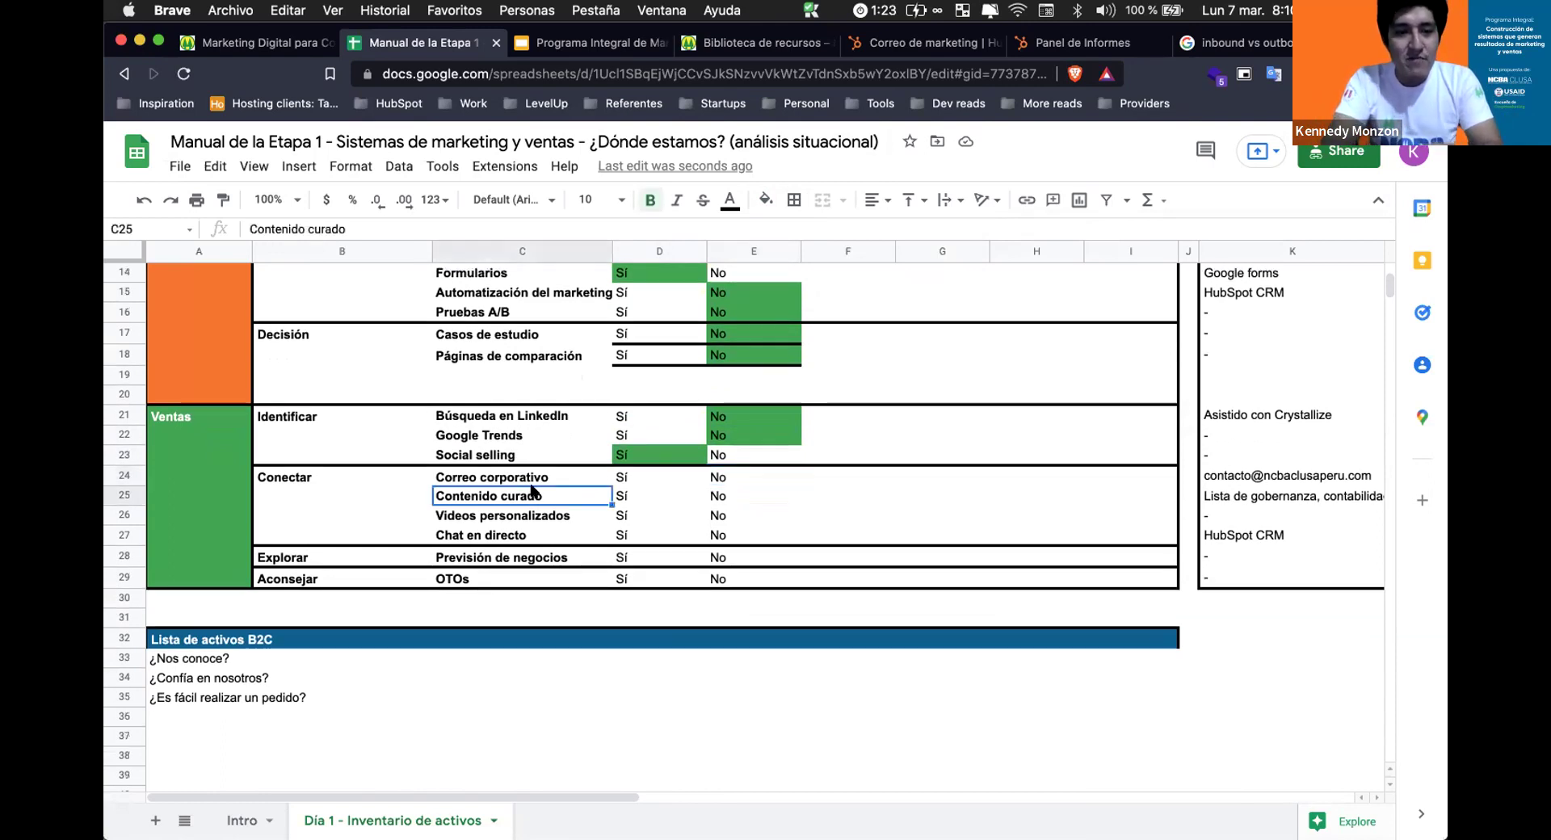
{"action": "left_click", "coordinate": [694, 479]}
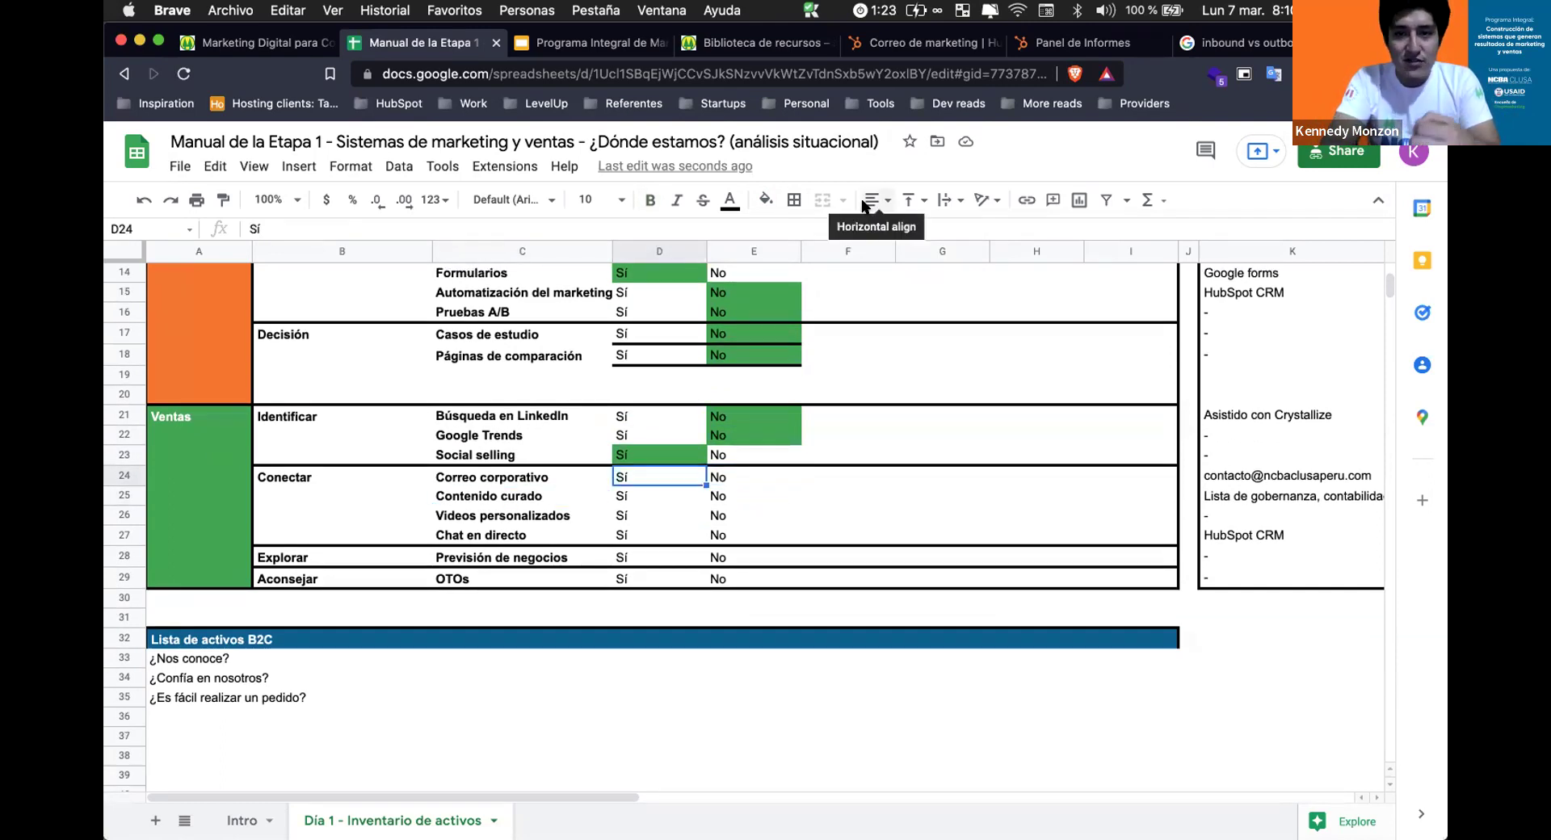
{"action": "left_click", "coordinate": [765, 200]}
{"action": "left_click", "coordinate": [788, 315]}
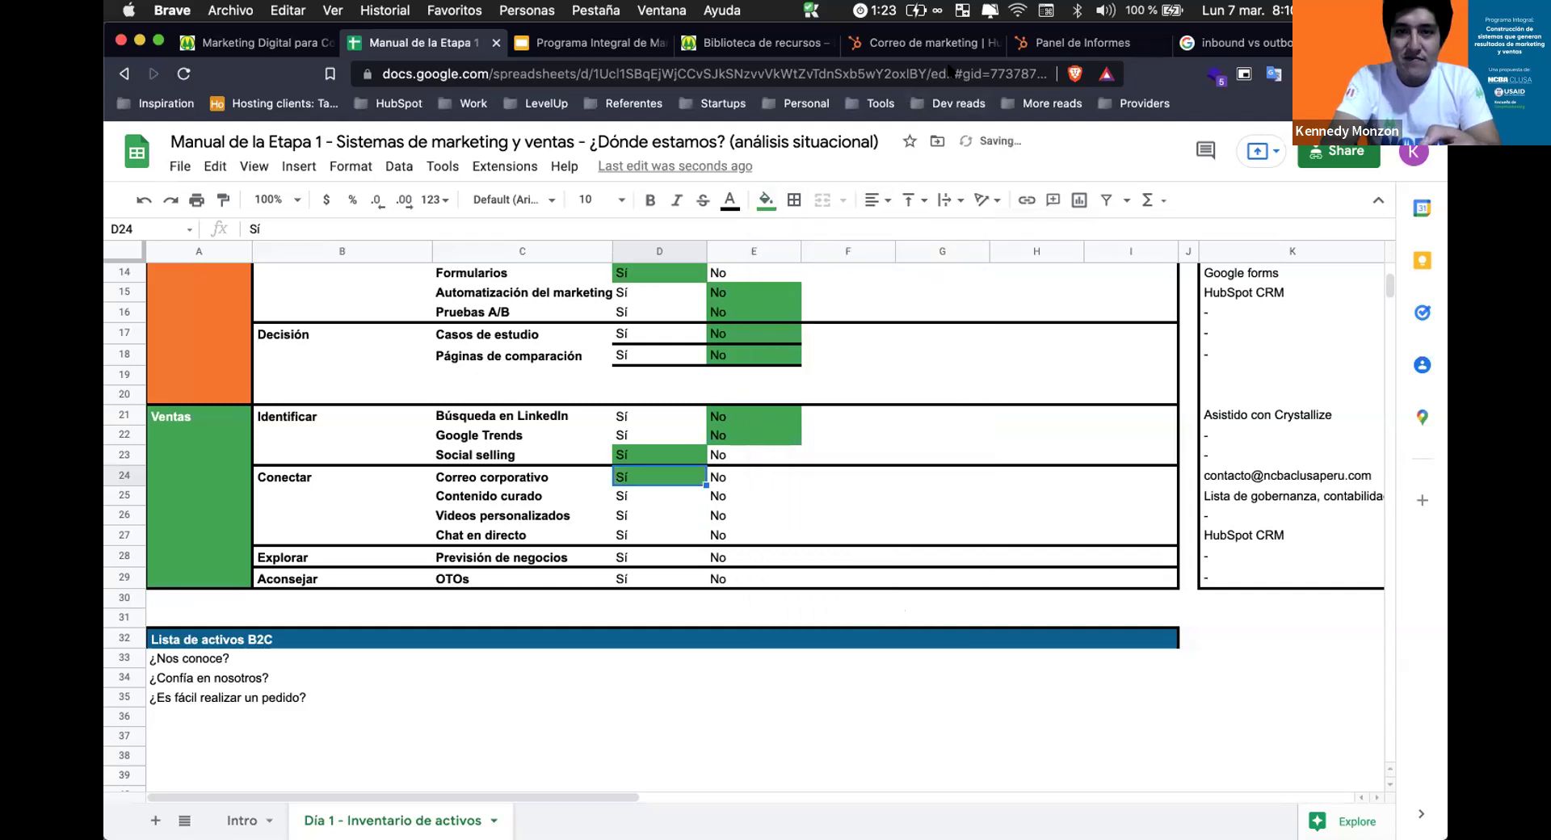
Fill the No cell for Contenido curado in the Conectar stage green.
{"action": "left_click", "coordinate": [658, 516]}
{"action": "left_click", "coordinate": [656, 496]}
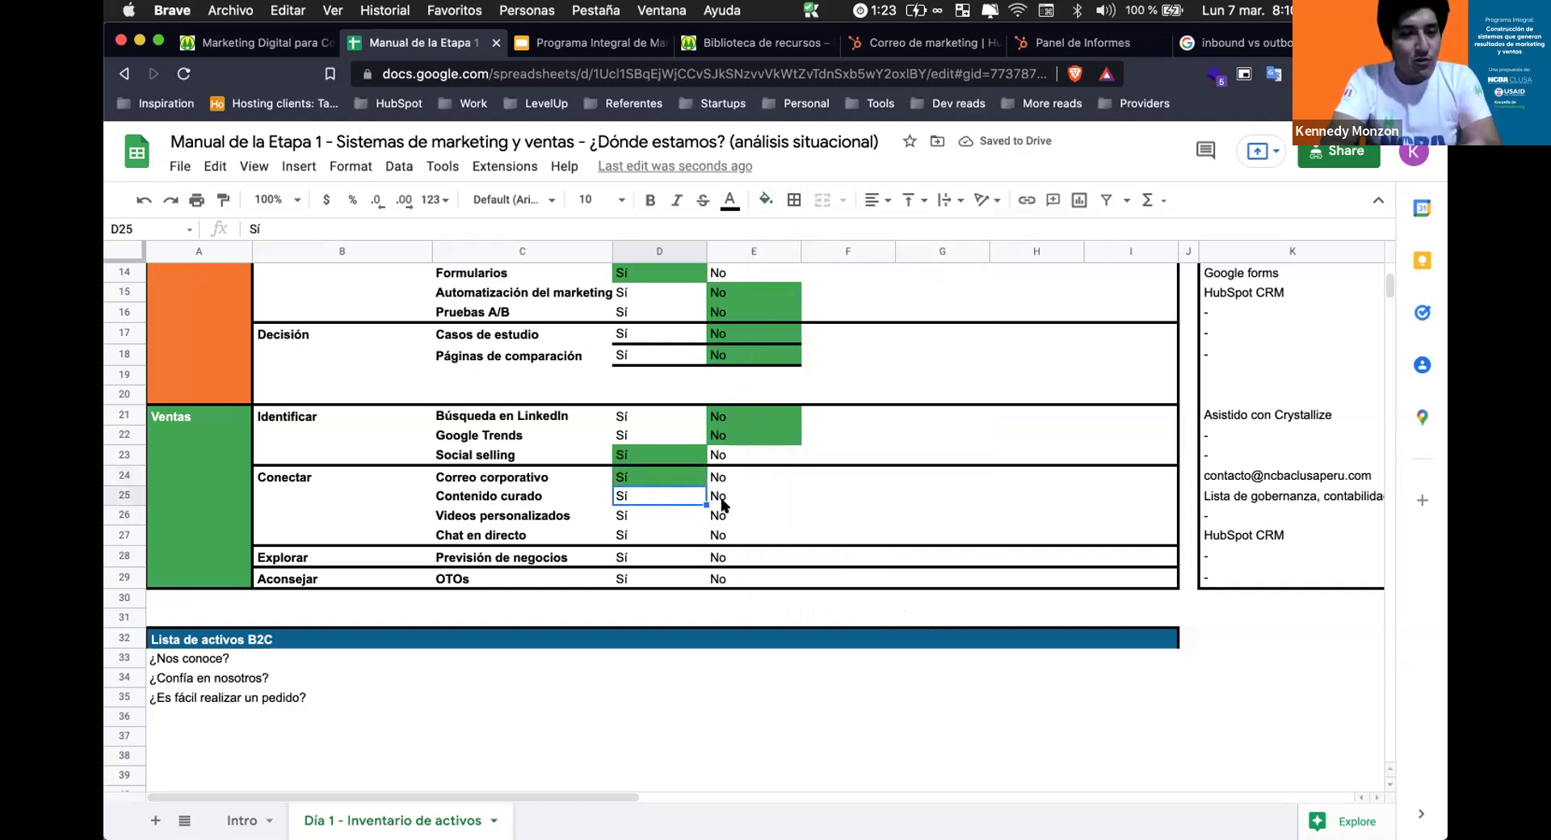
{"action": "left_click", "coordinate": [721, 498]}
{"action": "left_click", "coordinate": [764, 200]}
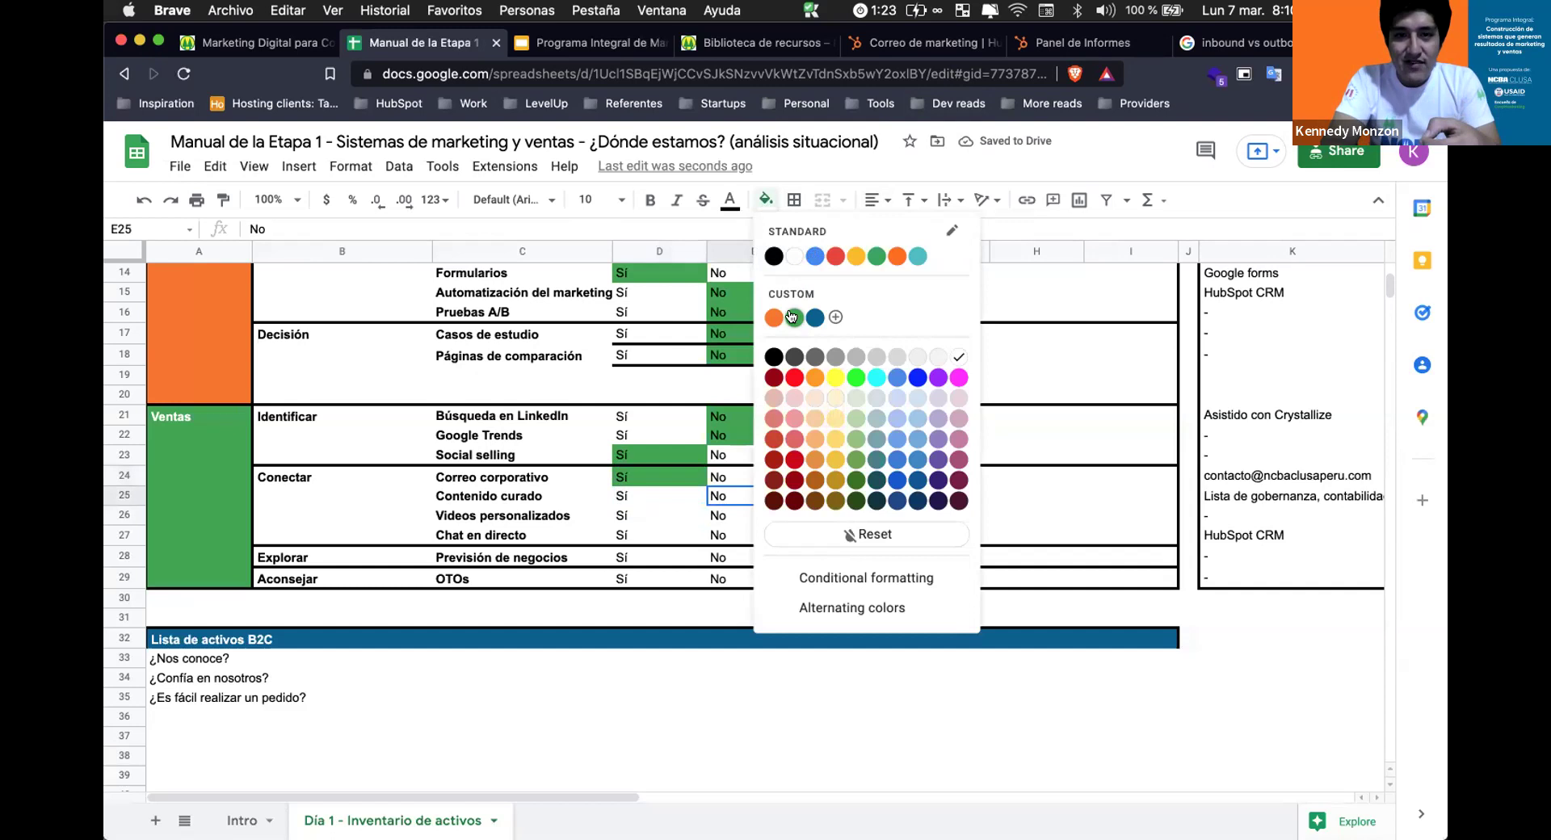
{"action": "left_click", "coordinate": [791, 315]}
{"action": "left_click", "coordinate": [703, 485]}
{"action": "left_click", "coordinate": [727, 483]}
{"action": "left_click", "coordinate": [713, 498]}
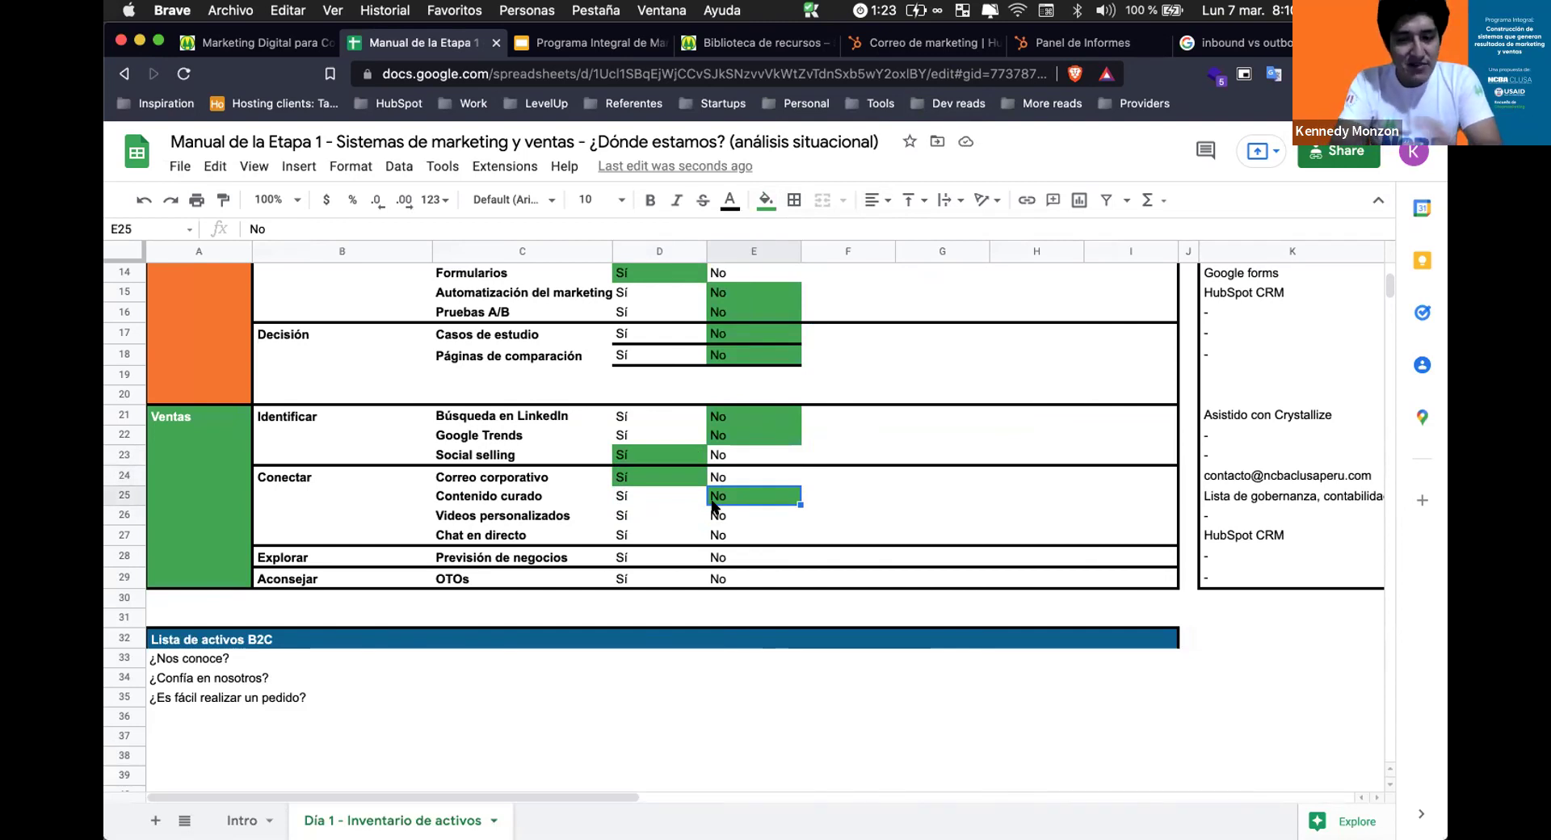
{"action": "left_click", "coordinate": [759, 521]}
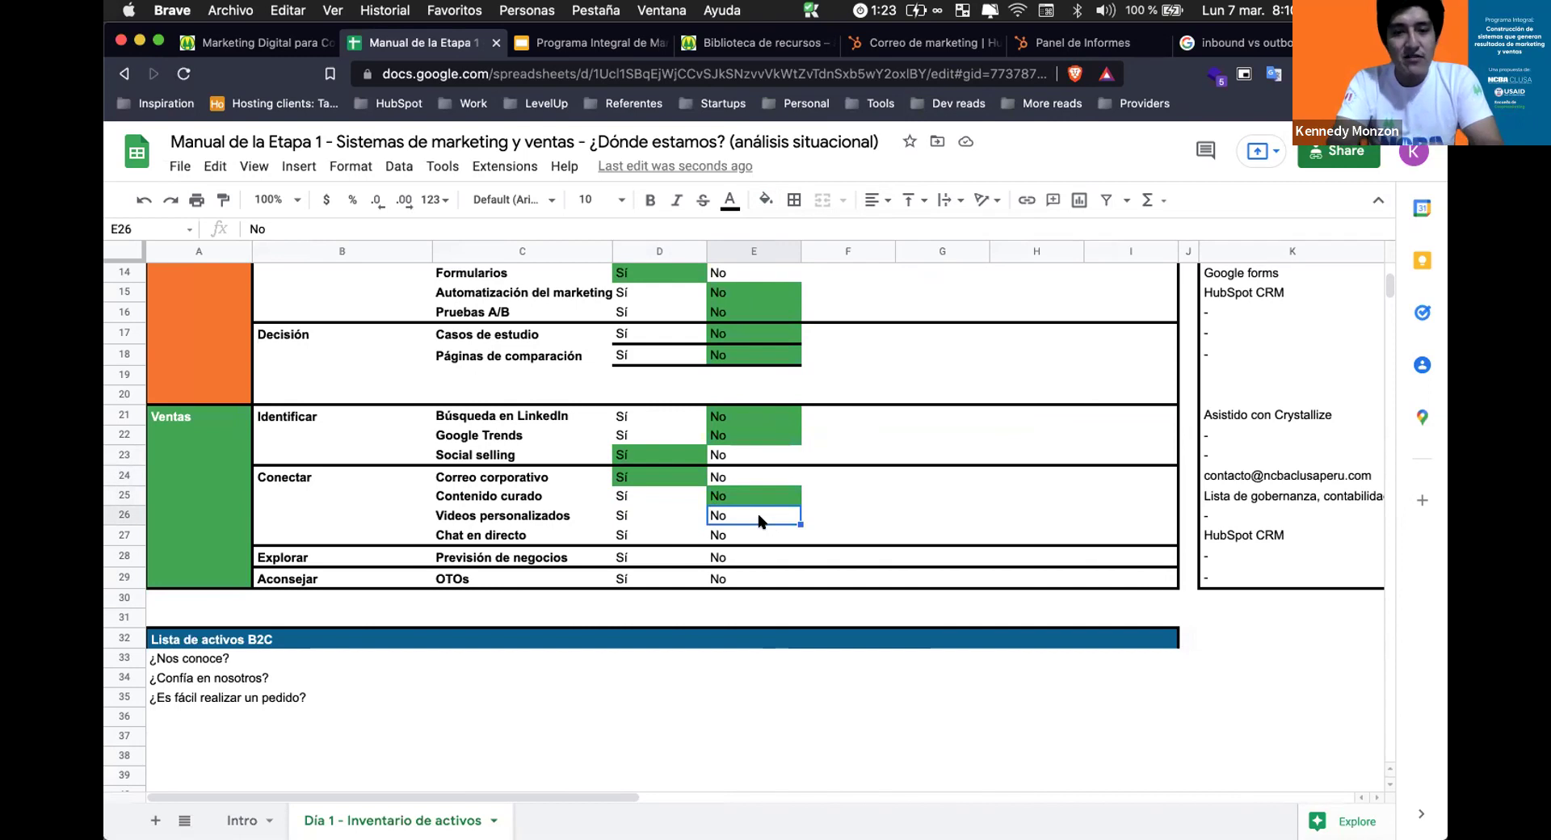
{"action": "left_click", "coordinate": [753, 498]}
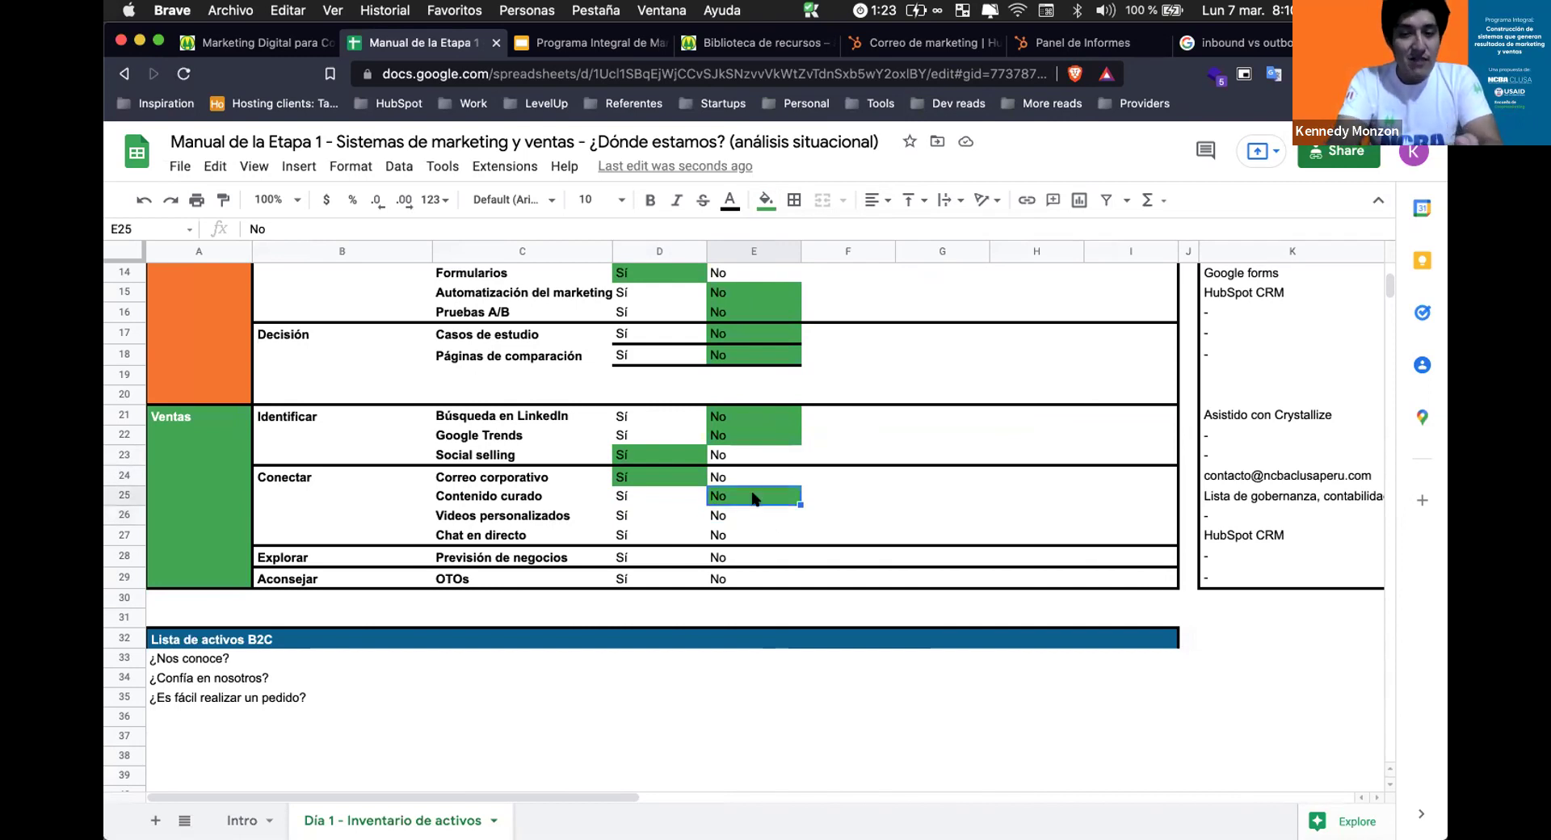
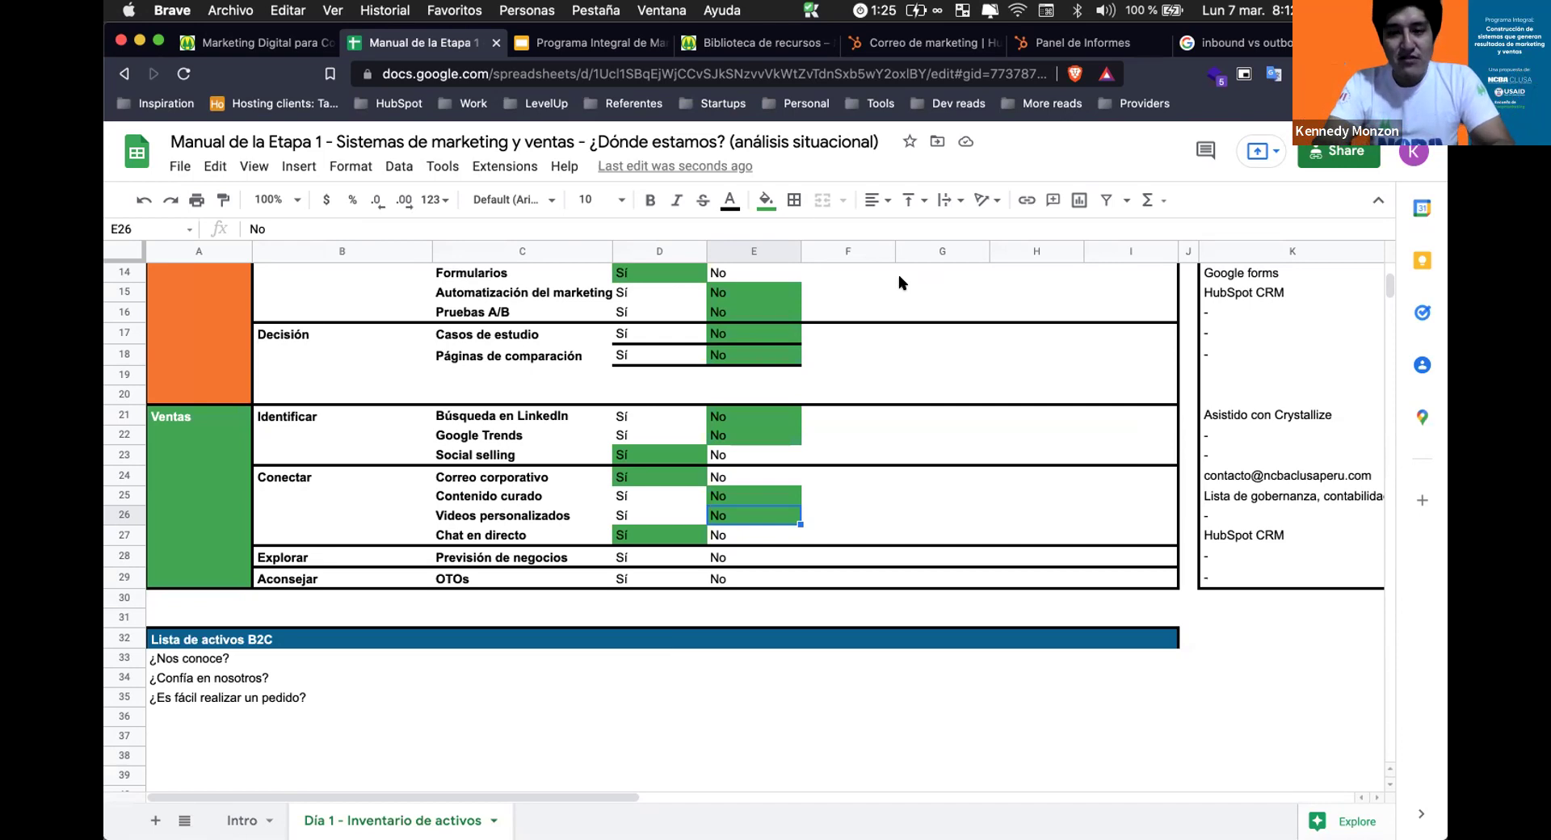
Fill the No cell for Previsión de negocios in the Explorar stage green.
{"action": "left_click", "coordinate": [728, 558]}
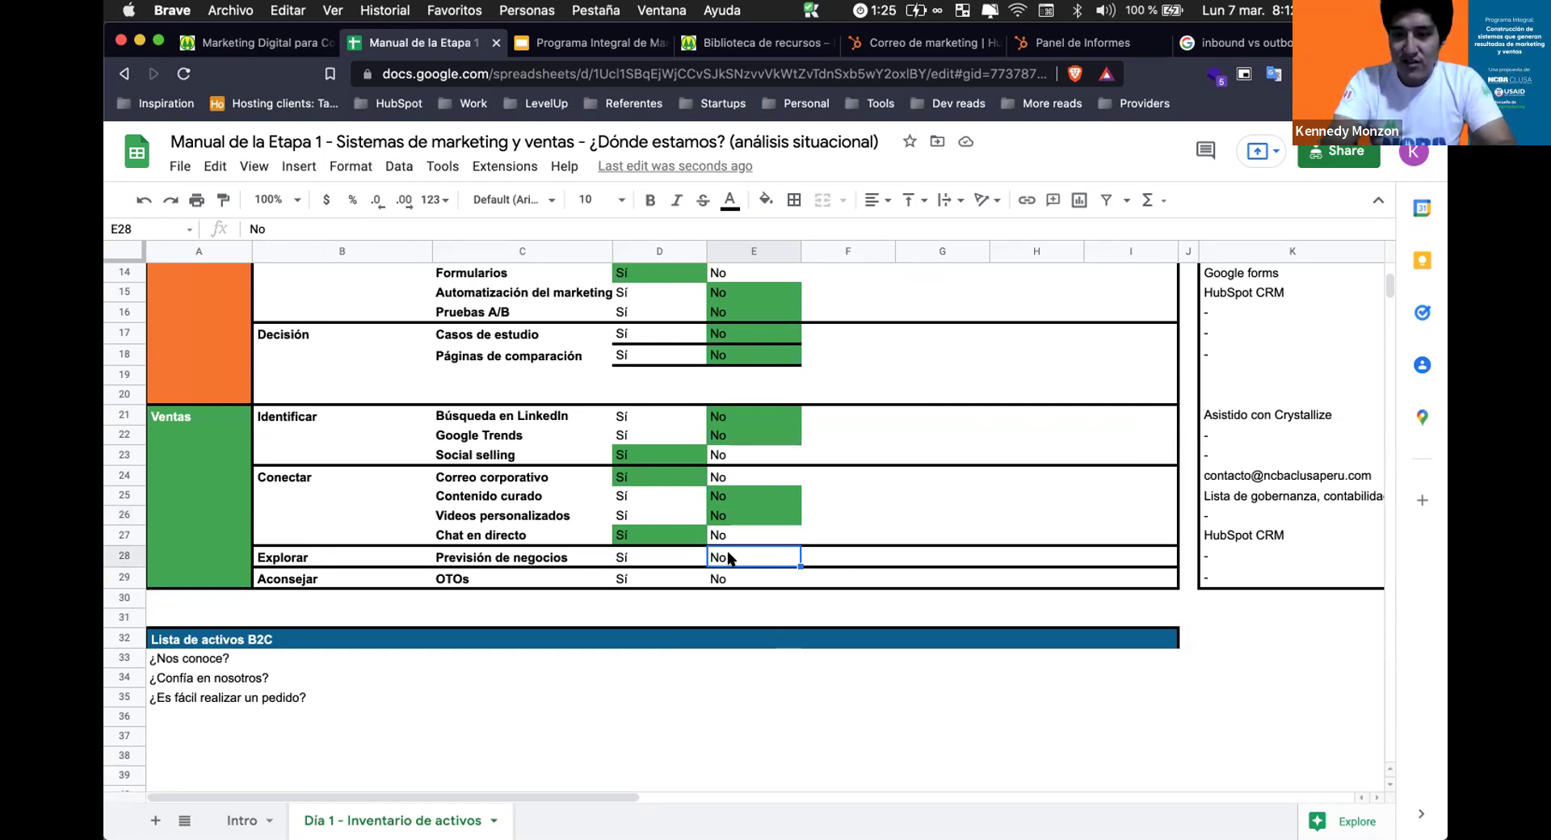
{"action": "left_click", "coordinate": [740, 582]}
{"action": "left_click", "coordinate": [724, 559]}
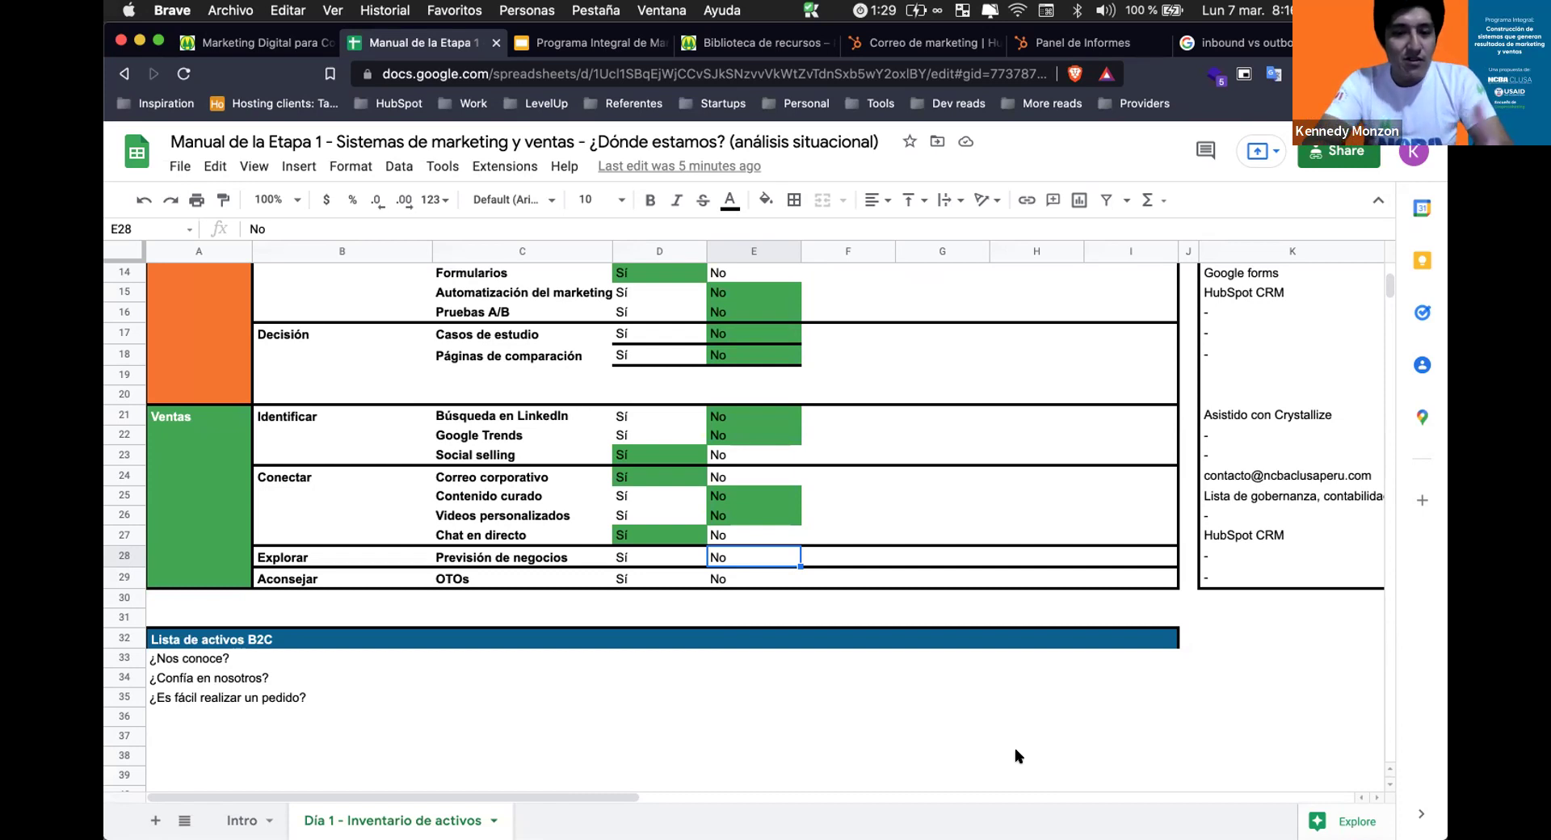
{"action": "left_click", "coordinate": [656, 555]}
{"action": "left_click", "coordinate": [719, 557]}
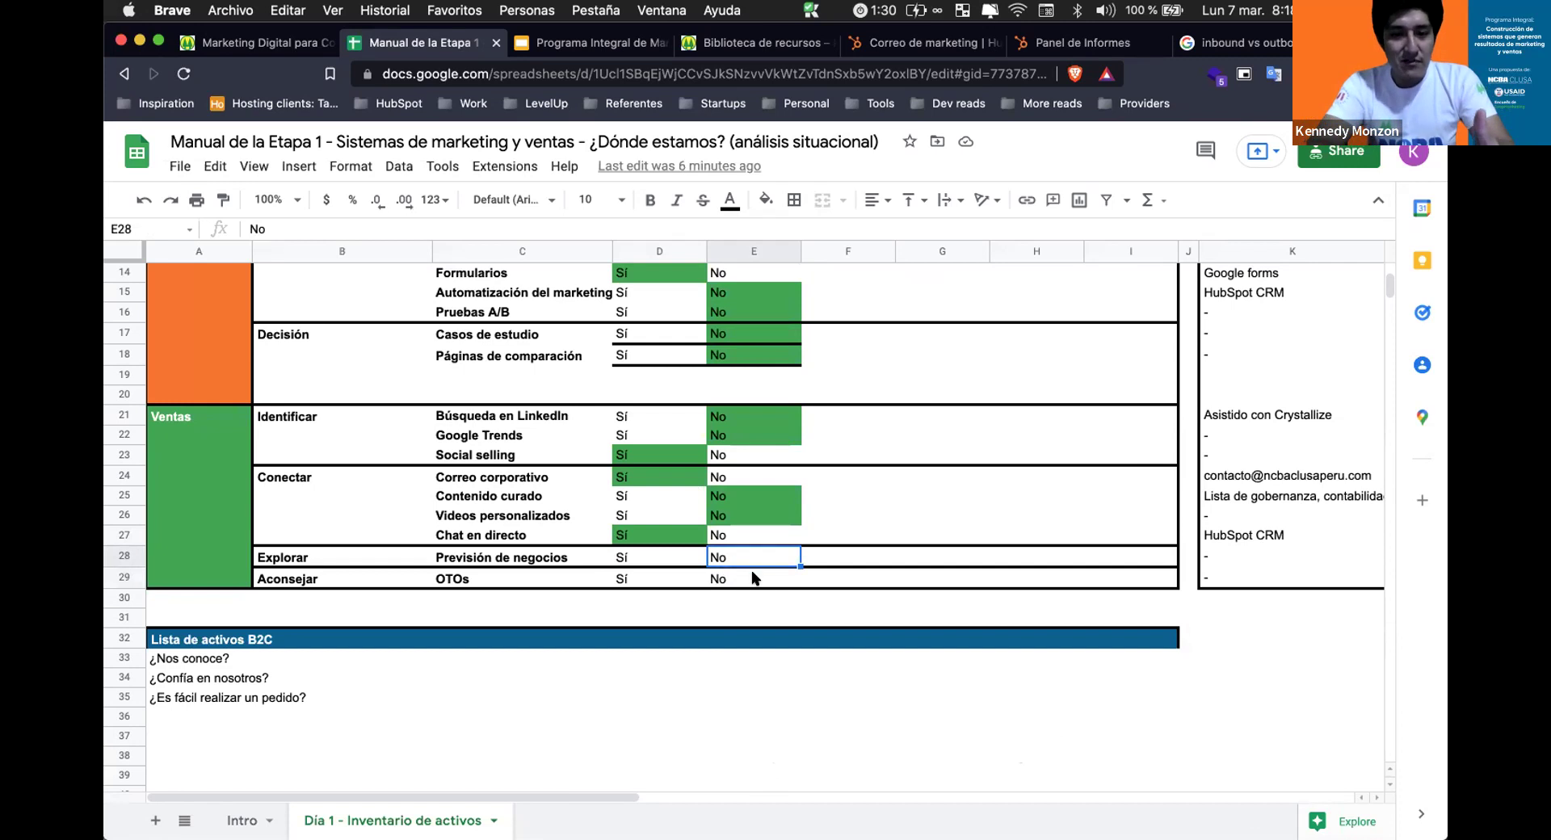
{"action": "scroll", "coordinate": [615, 426], "scroll_direction": "down", "scroll_amount": 2}
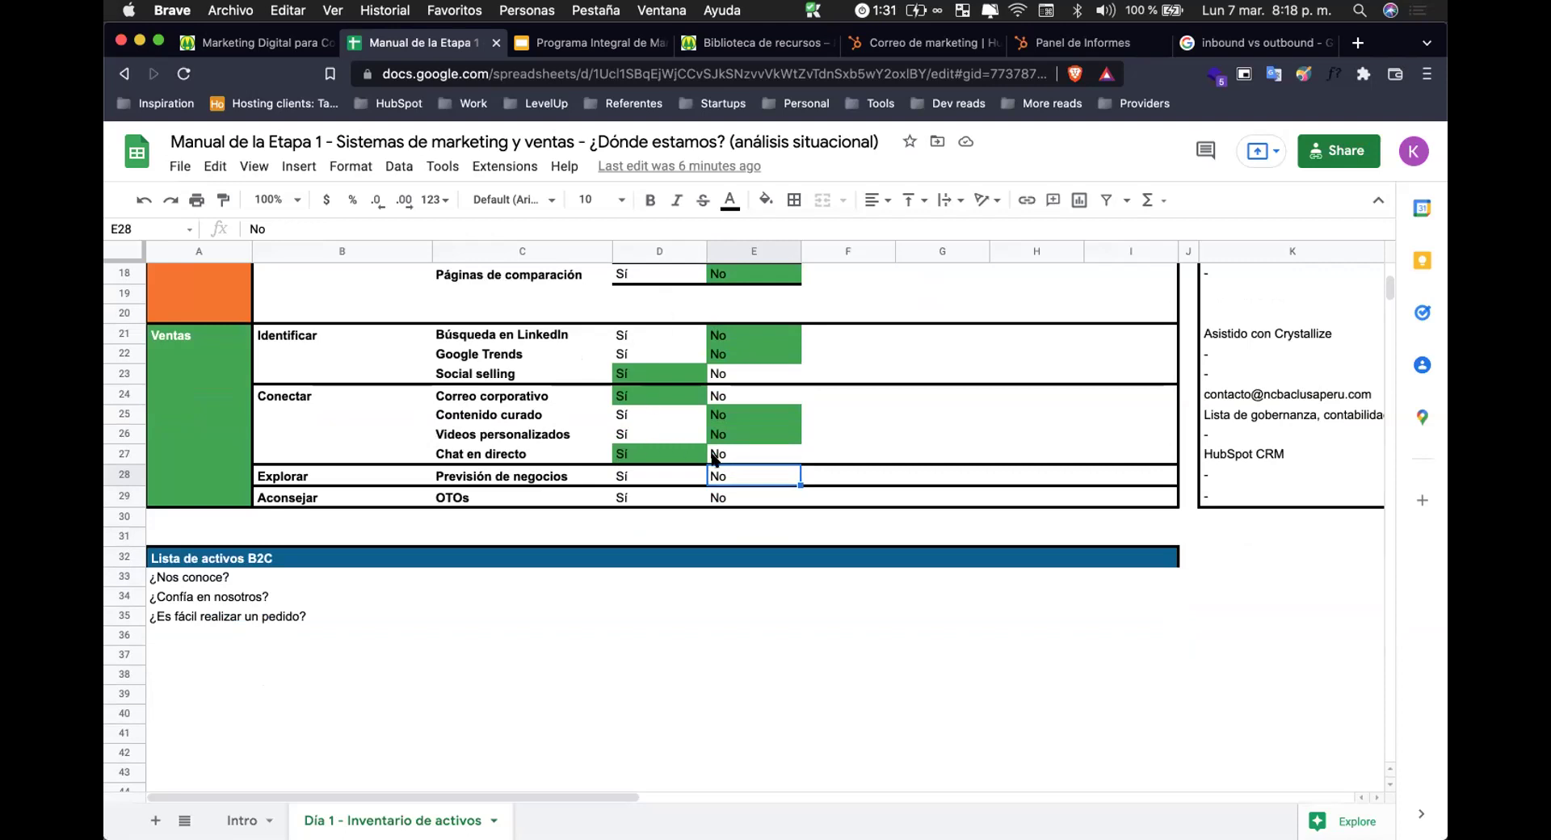
{"action": "left_click", "coordinate": [717, 497]}
{"action": "left_click", "coordinate": [721, 478]}
{"action": "left_click", "coordinate": [766, 201]}
{"action": "left_click", "coordinate": [789, 317]}
Fill the No cell for OTOs in the Aconsejar stage green.
{"action": "left_click", "coordinate": [737, 494]}
{"action": "left_click", "coordinate": [766, 201]}
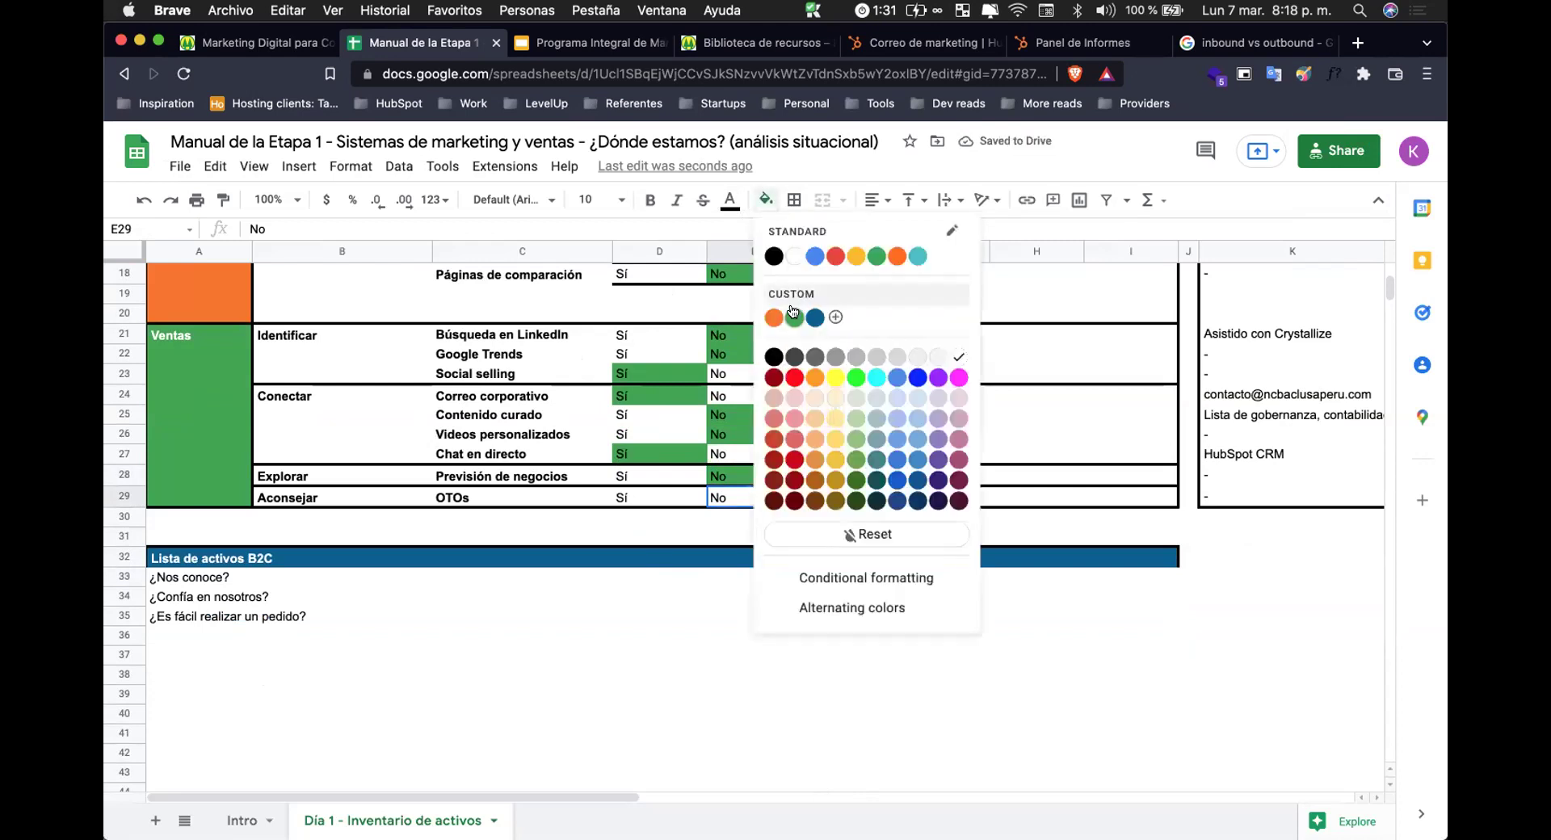
{"action": "left_click", "coordinate": [794, 317]}
{"action": "left_click", "coordinate": [738, 437]}
Change the Redes sociales entry under Inventario de activos to 3 perfiles sociales.
{"action": "scroll", "coordinate": [739, 440], "scroll_direction": "up", "scroll_amount": 1}
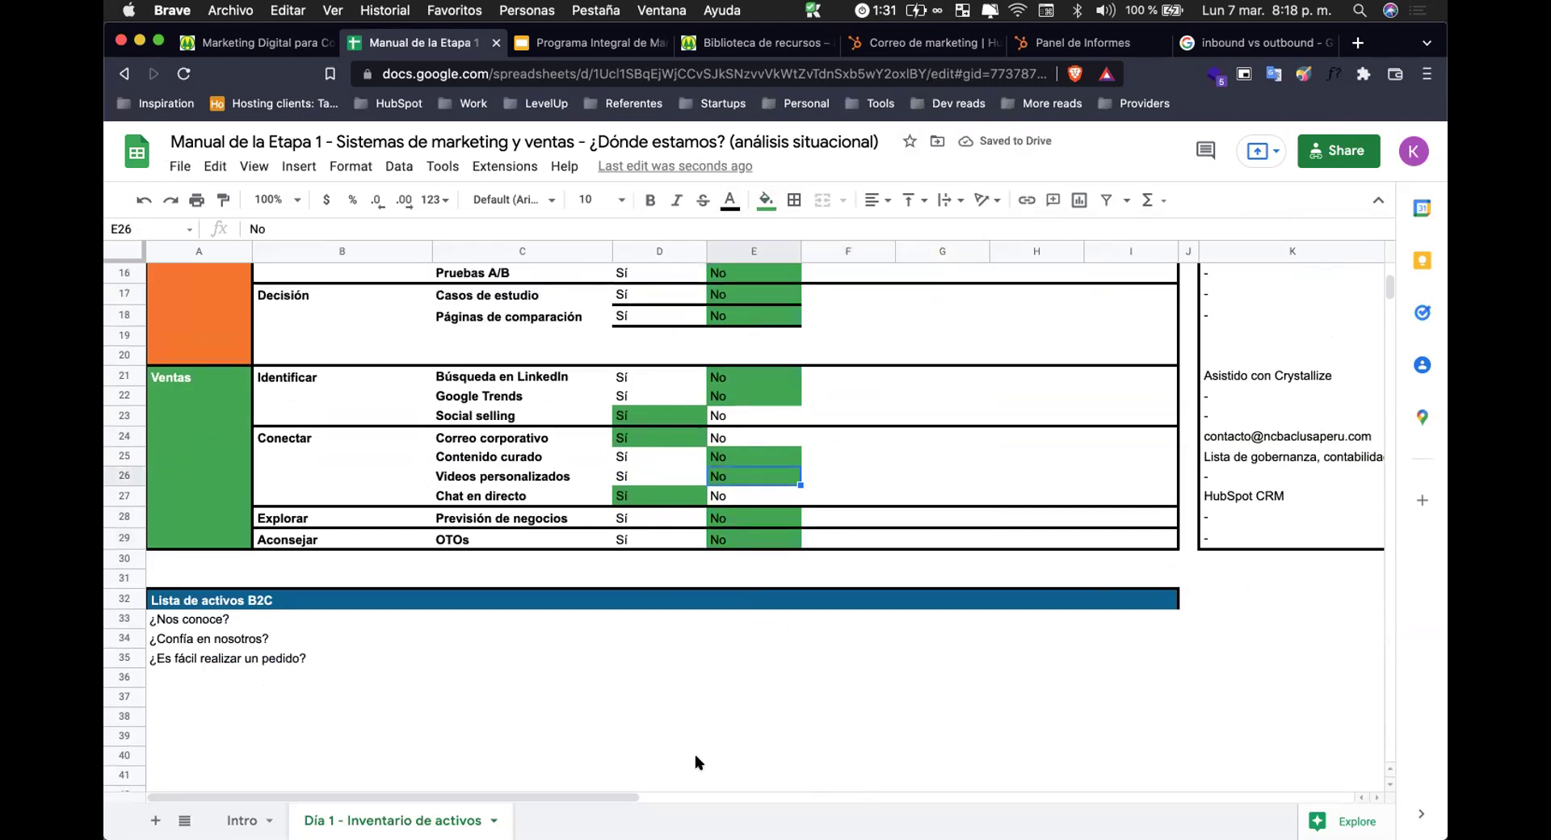
{"action": "scroll", "coordinate": [692, 521], "scroll_direction": "up", "scroll_amount": 1}
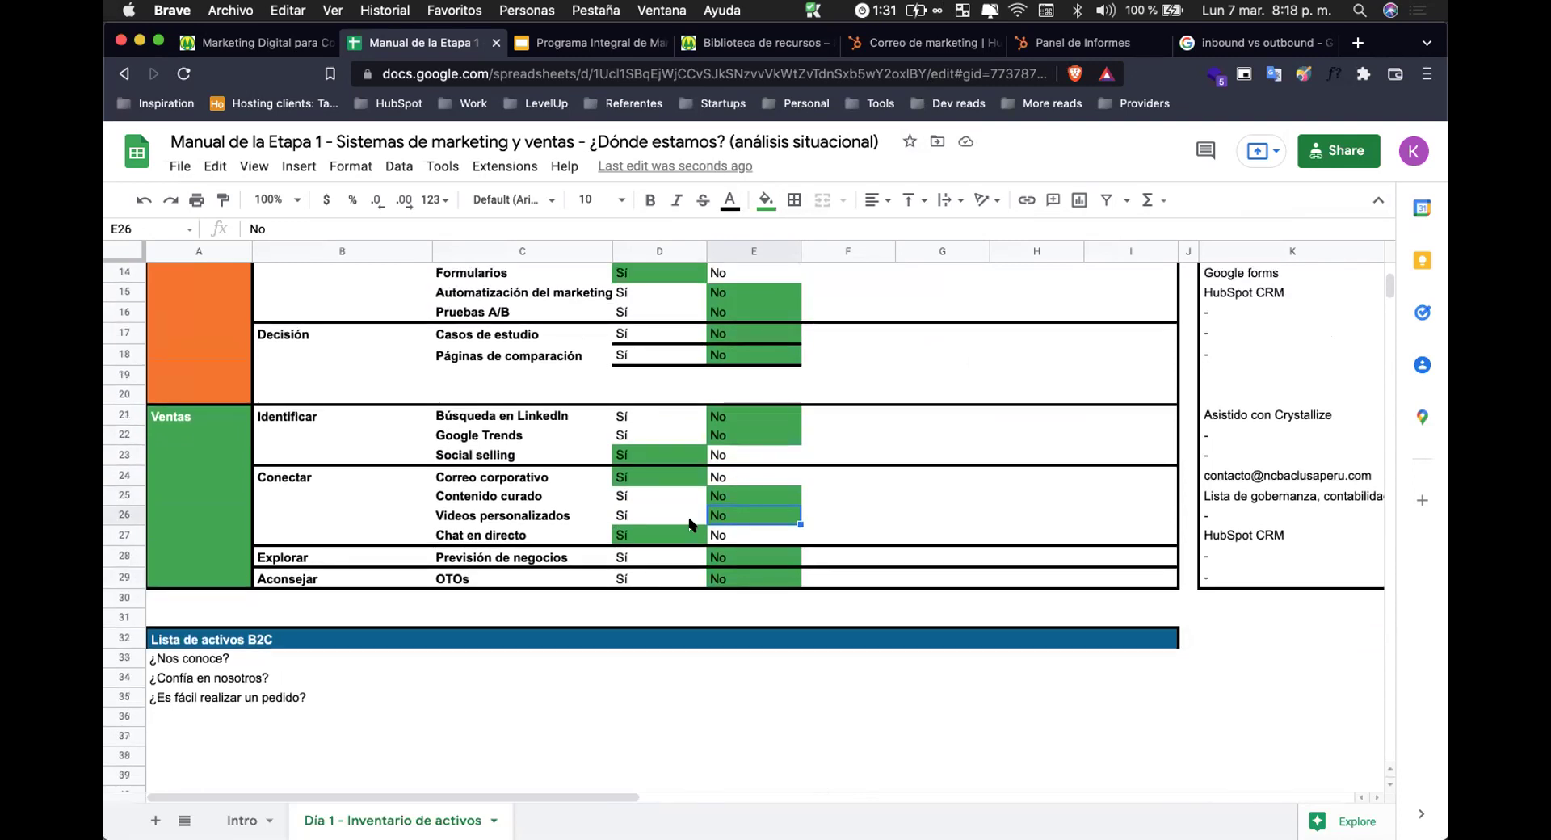
{"action": "scroll", "coordinate": [692, 524], "scroll_direction": "up", "scroll_amount": 1}
{"action": "left_click", "coordinate": [1227, 575]}
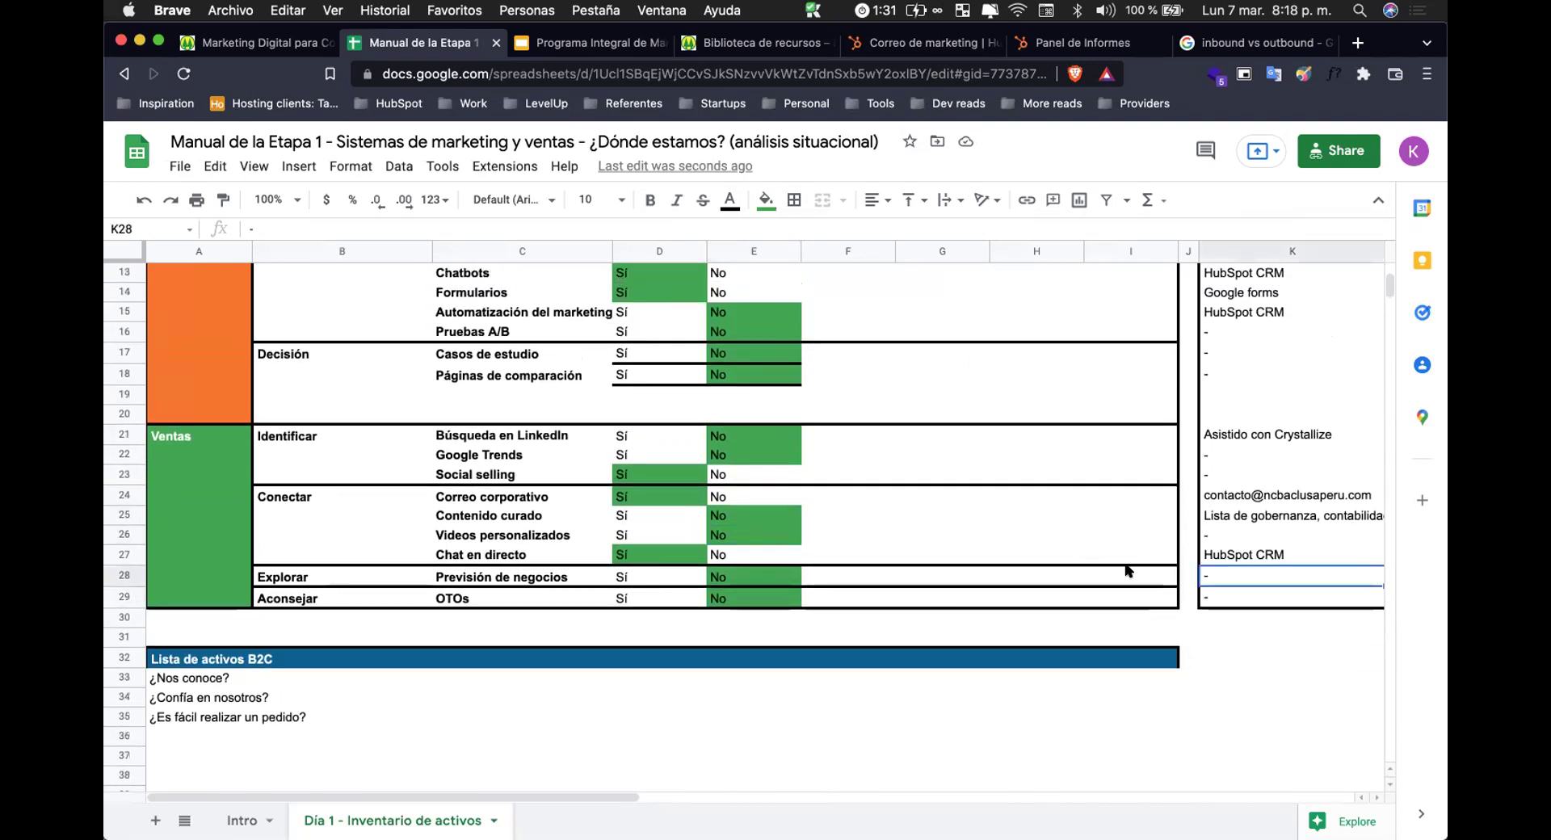
{"action": "scroll", "coordinate": [1046, 476], "scroll_direction": "up", "scroll_amount": 5}
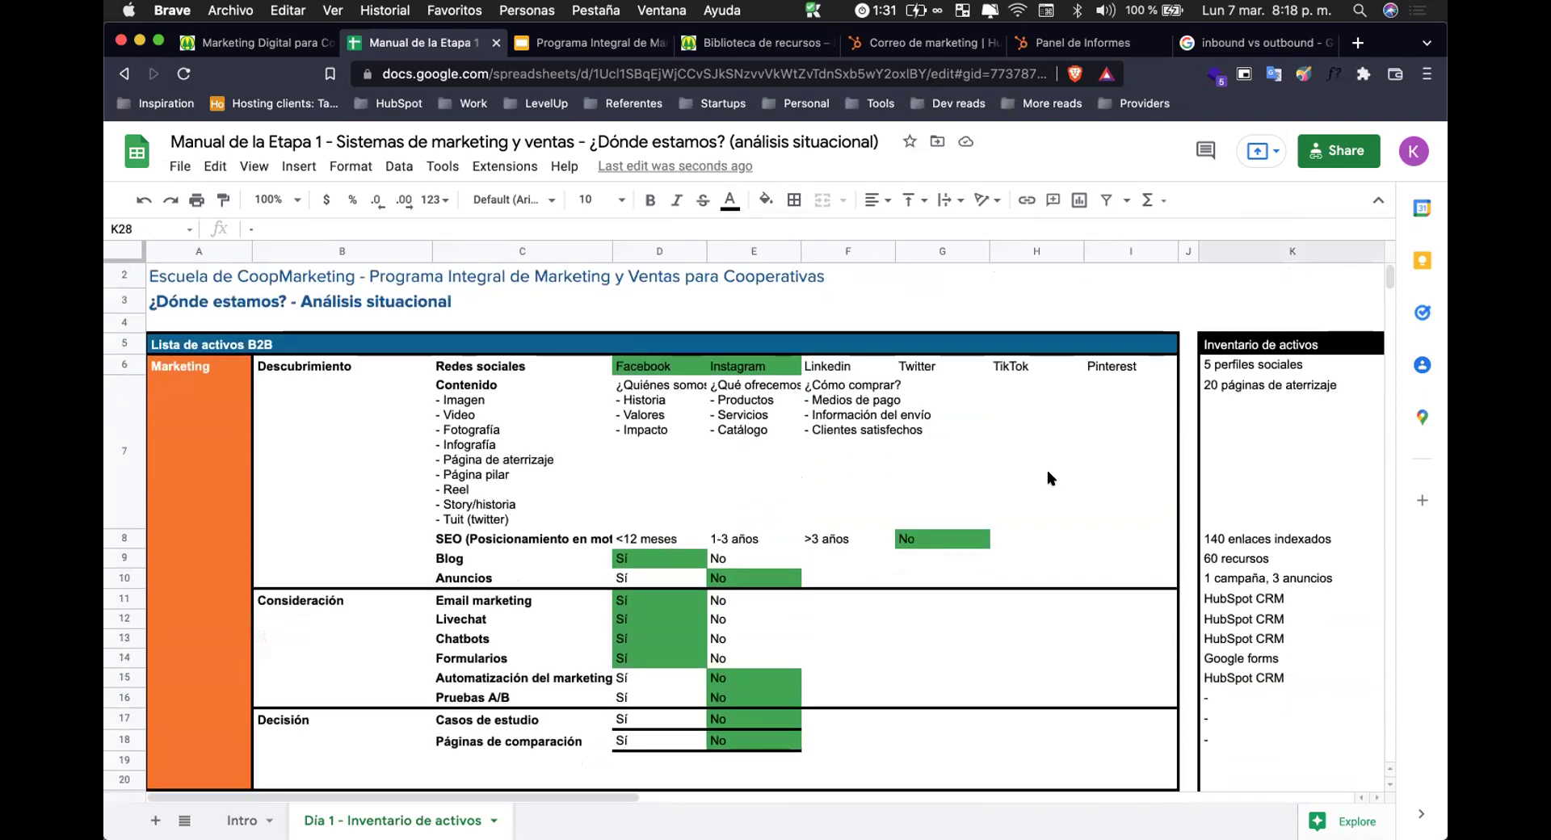
{"action": "left_click", "coordinate": [1211, 365]}
{"action": "scroll", "coordinate": [1212, 365], "scroll_direction": "right", "scroll_amount": 2}
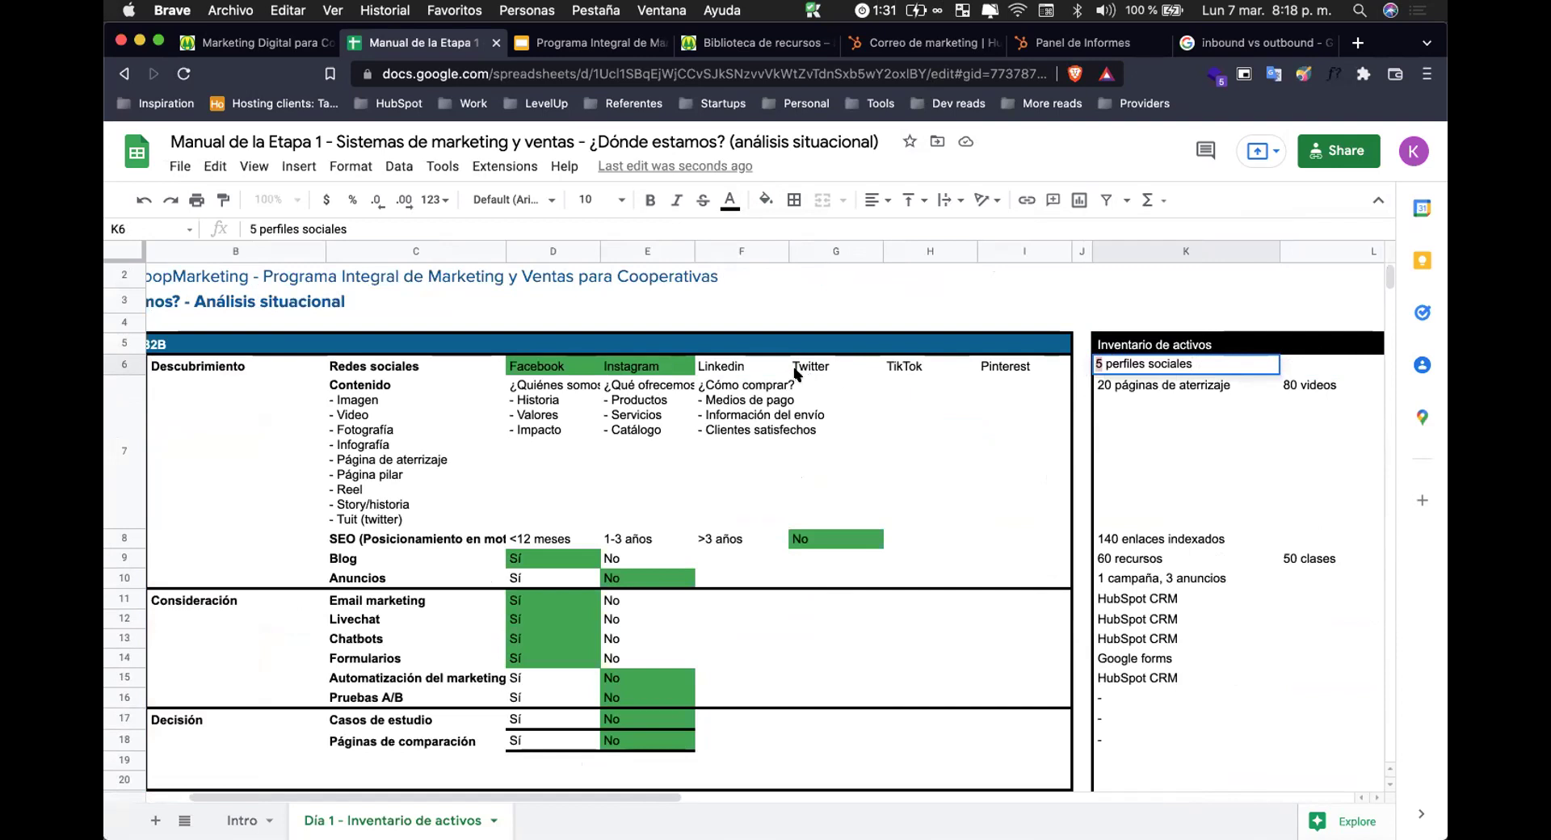
{"action": "type", "text": "3"}
Fill the Linkedin cell in the Redes sociales row green.
{"action": "left_click", "coordinate": [761, 362]}
{"action": "left_click", "coordinate": [764, 200]}
{"action": "left_click", "coordinate": [845, 453]}
Examine the Contenido row's entries under Inventario de activos alongside the B2B asset list.
{"action": "left_click", "coordinate": [1124, 380]}
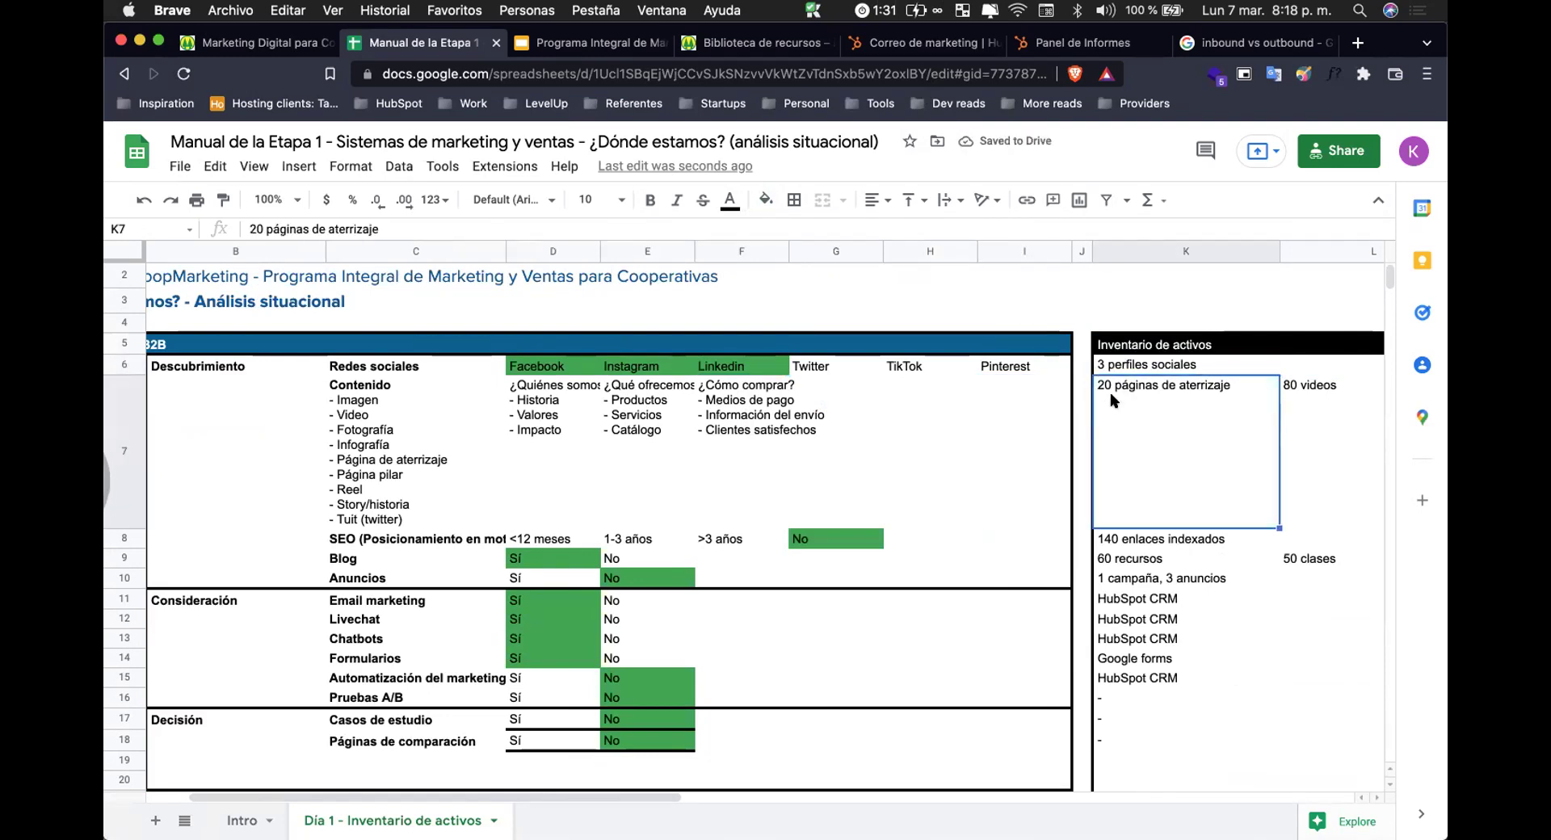
{"action": "left_click_drag", "start_coordinate": [527, 798], "coordinate": [442, 798]}
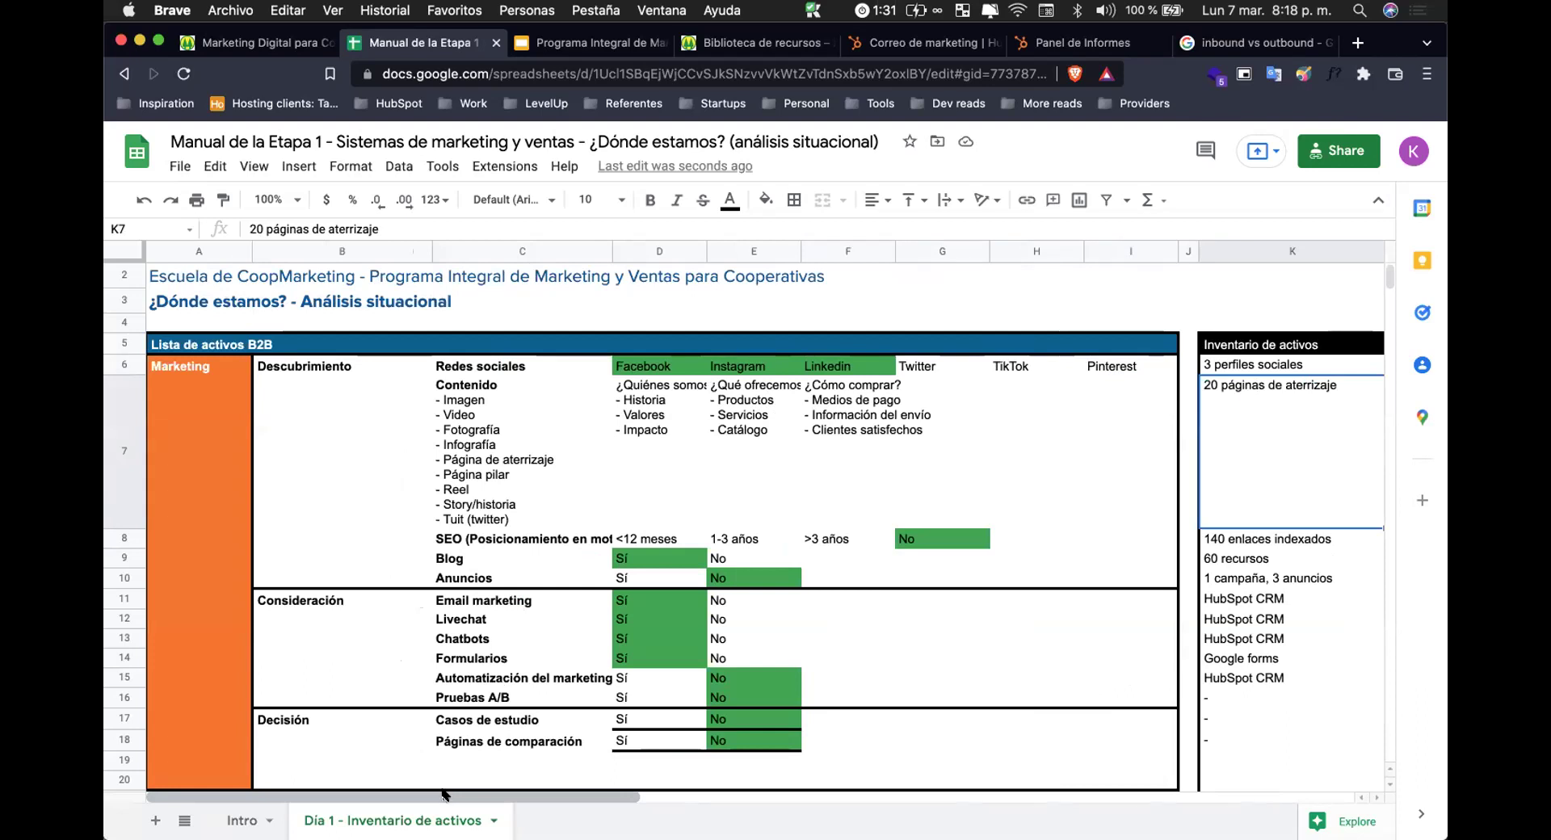
{"action": "left_click", "coordinate": [979, 457]}
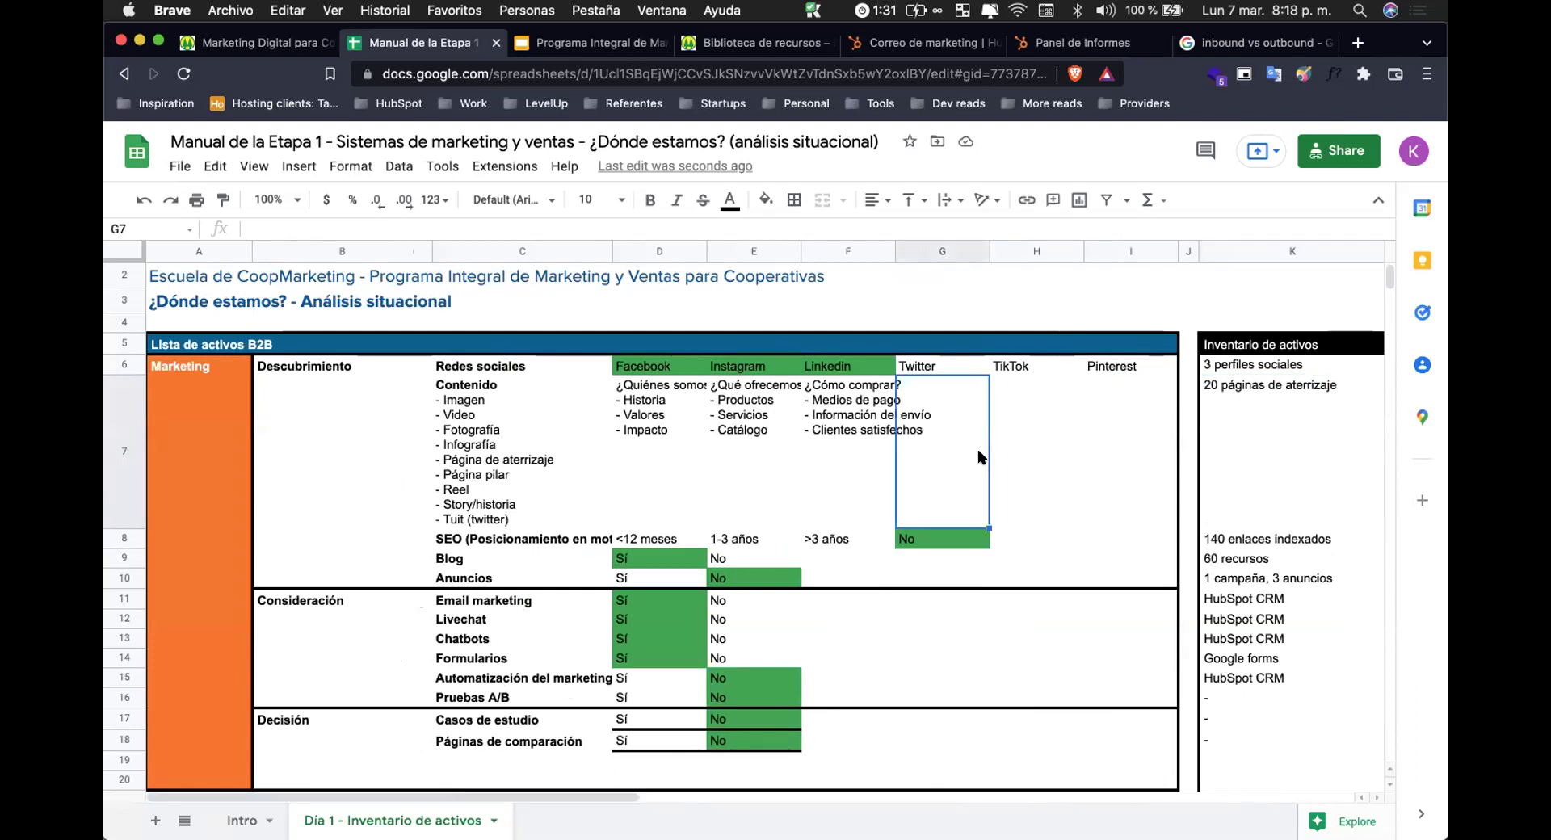
{"action": "left_click", "coordinate": [1047, 448]}
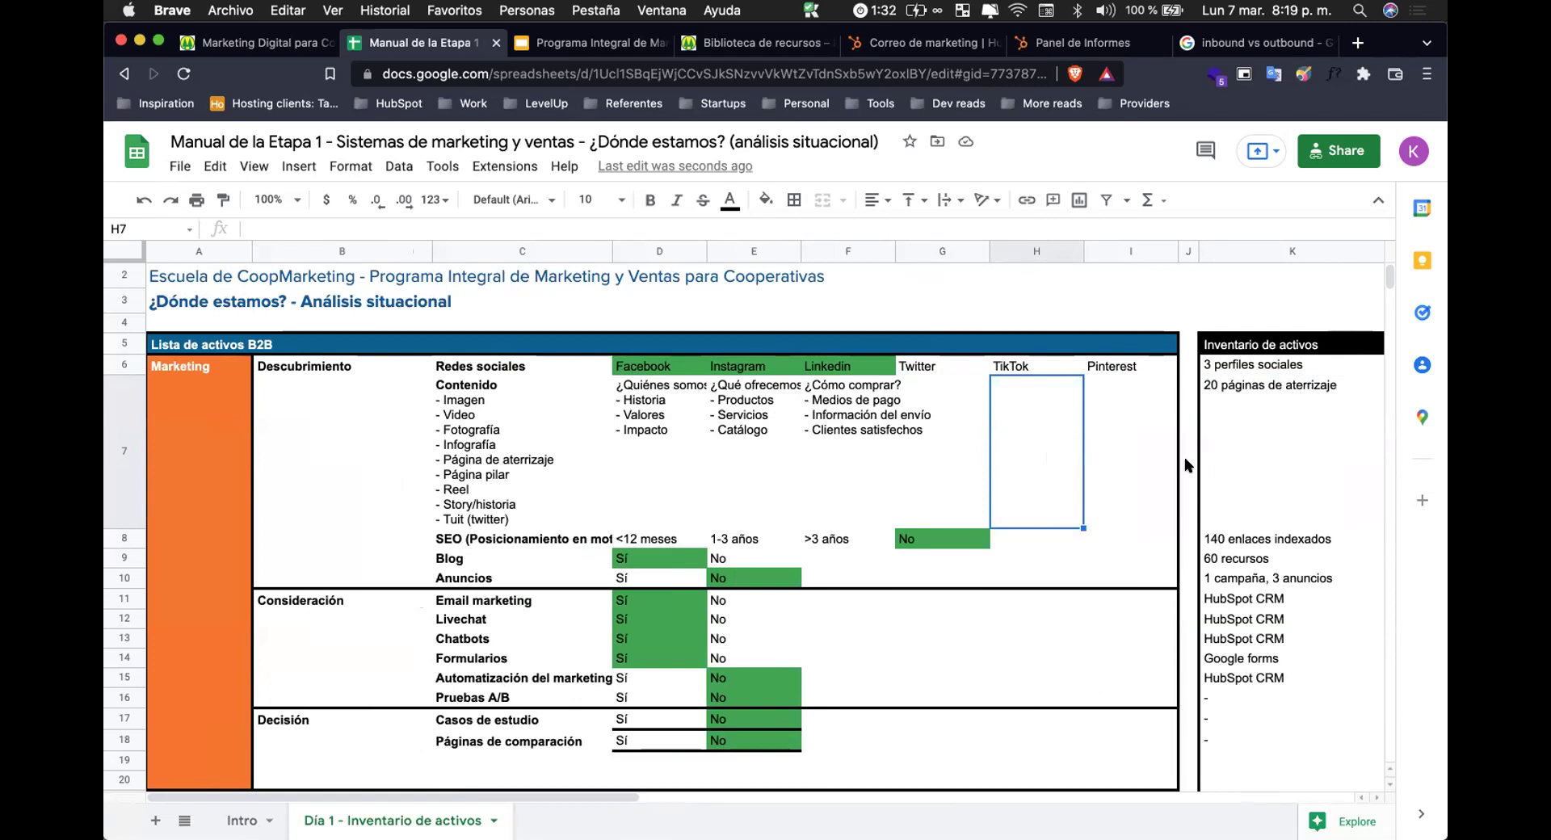
{"action": "scroll", "coordinate": [1184, 457], "scroll_direction": "right", "scroll_amount": 5}
{"action": "scroll", "coordinate": [1008, 466], "scroll_direction": "down", "scroll_amount": 1}
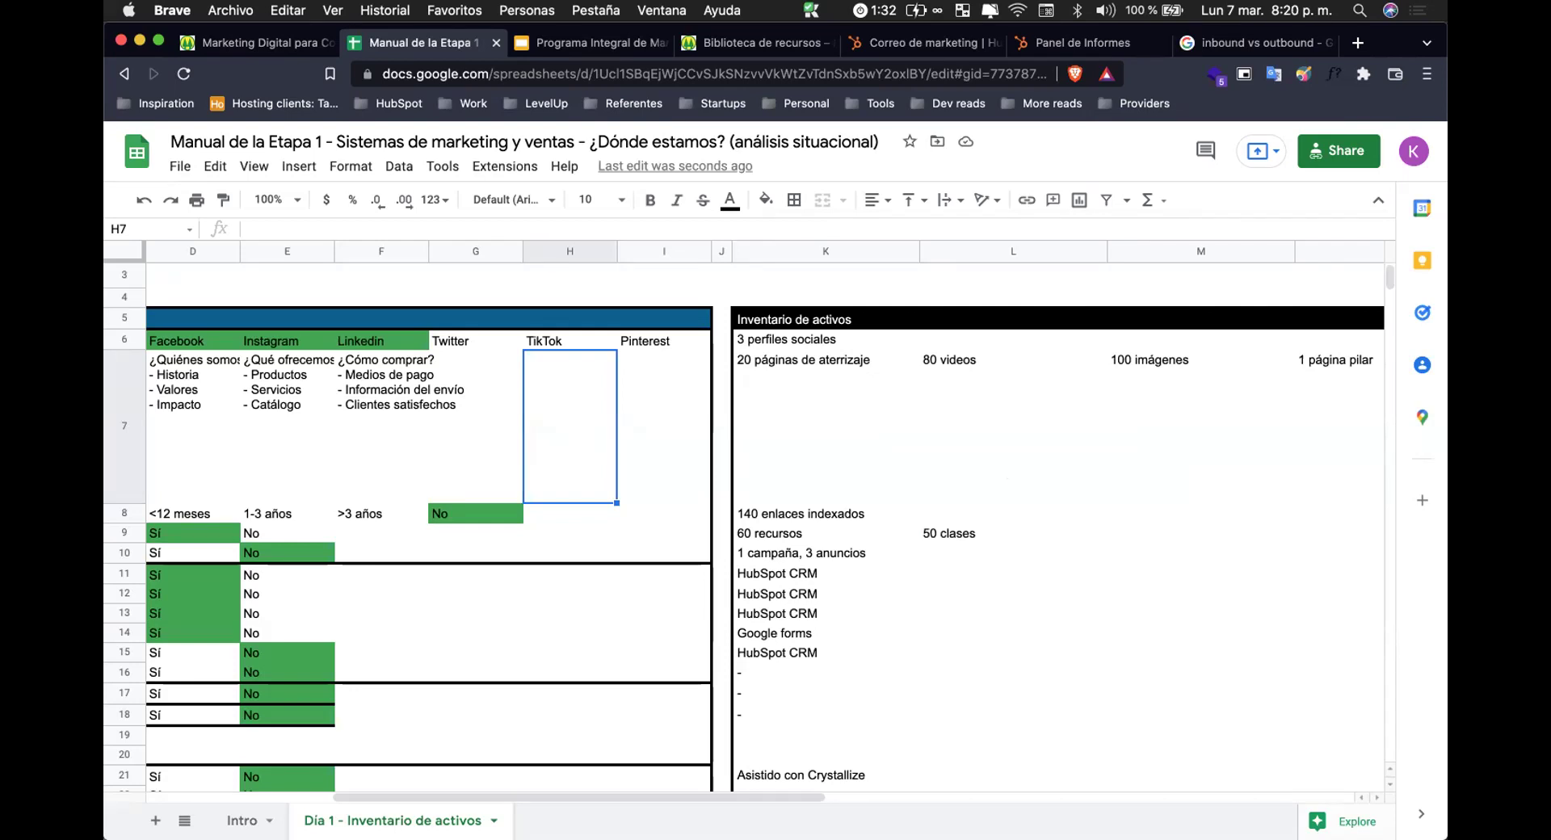
{"action": "left_click", "coordinate": [476, 426]}
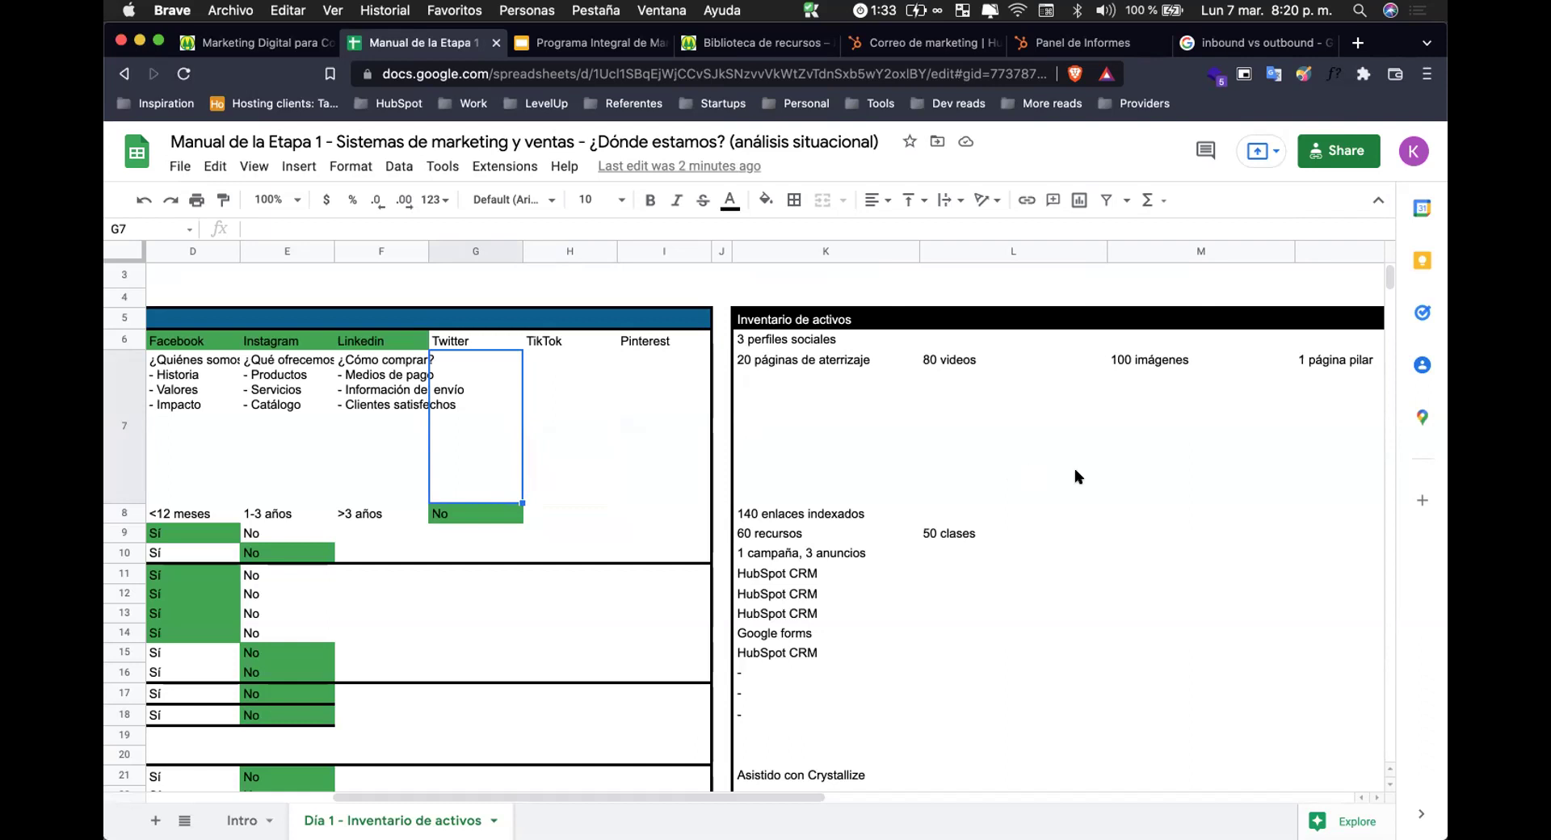
{"action": "left_click", "coordinate": [935, 472]}
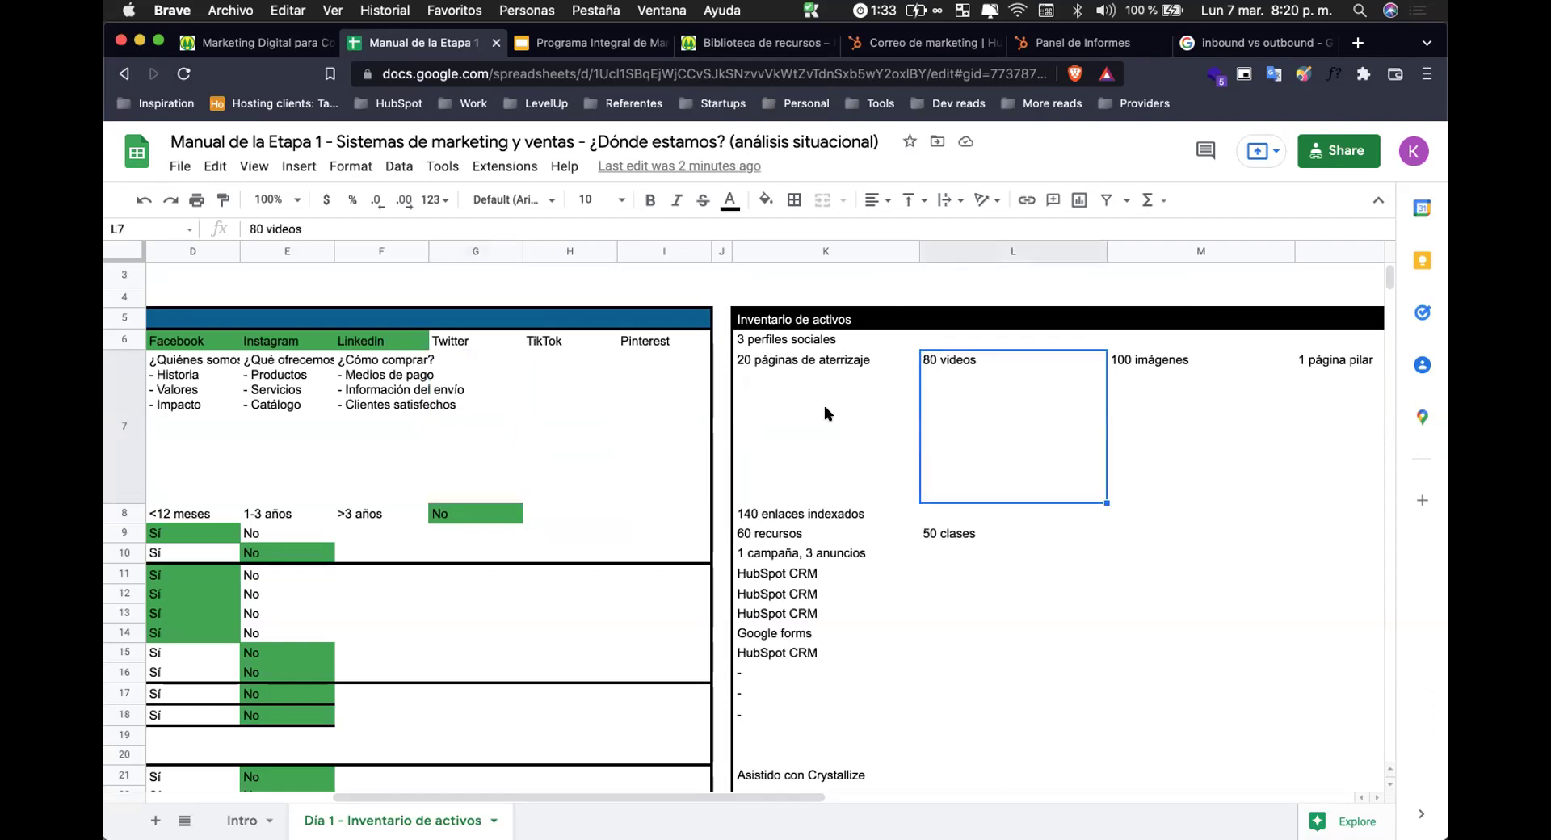
{"action": "left_click", "coordinate": [861, 425]}
{"action": "scroll", "coordinate": [871, 435], "scroll_direction": "right", "scroll_amount": 2}
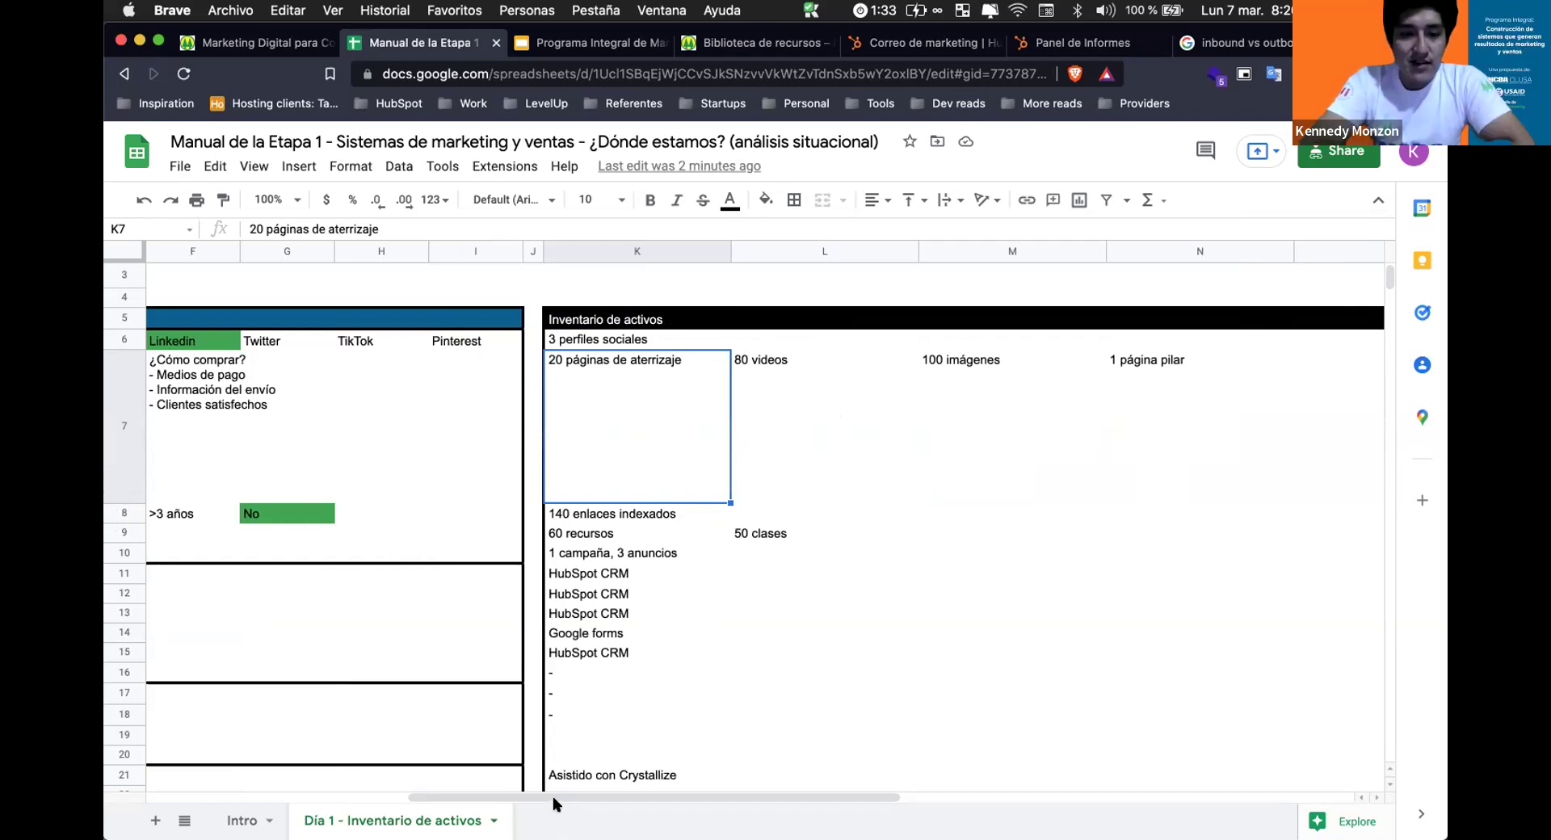
{"action": "scroll", "coordinate": [557, 800], "scroll_direction": "left", "scroll_amount": 10}
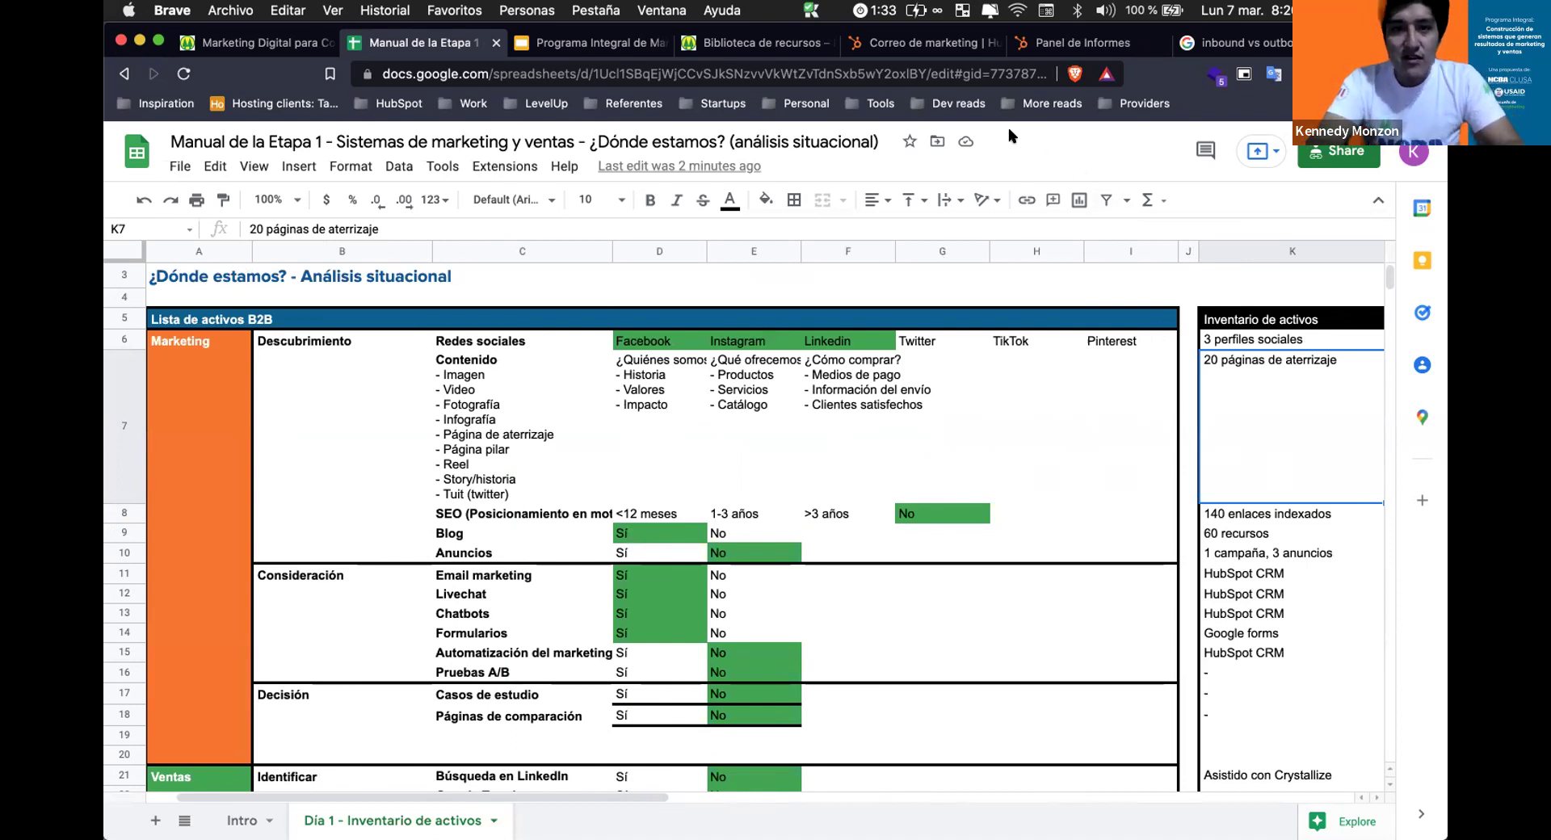
Review the Contenido row's quantities and the marketing and sales assets of the B2B list alongside Inventario de activos.
{"action": "left_click", "coordinate": [1191, 373]}
{"action": "key", "text": "Right"}
{"action": "key", "text": "Right"}
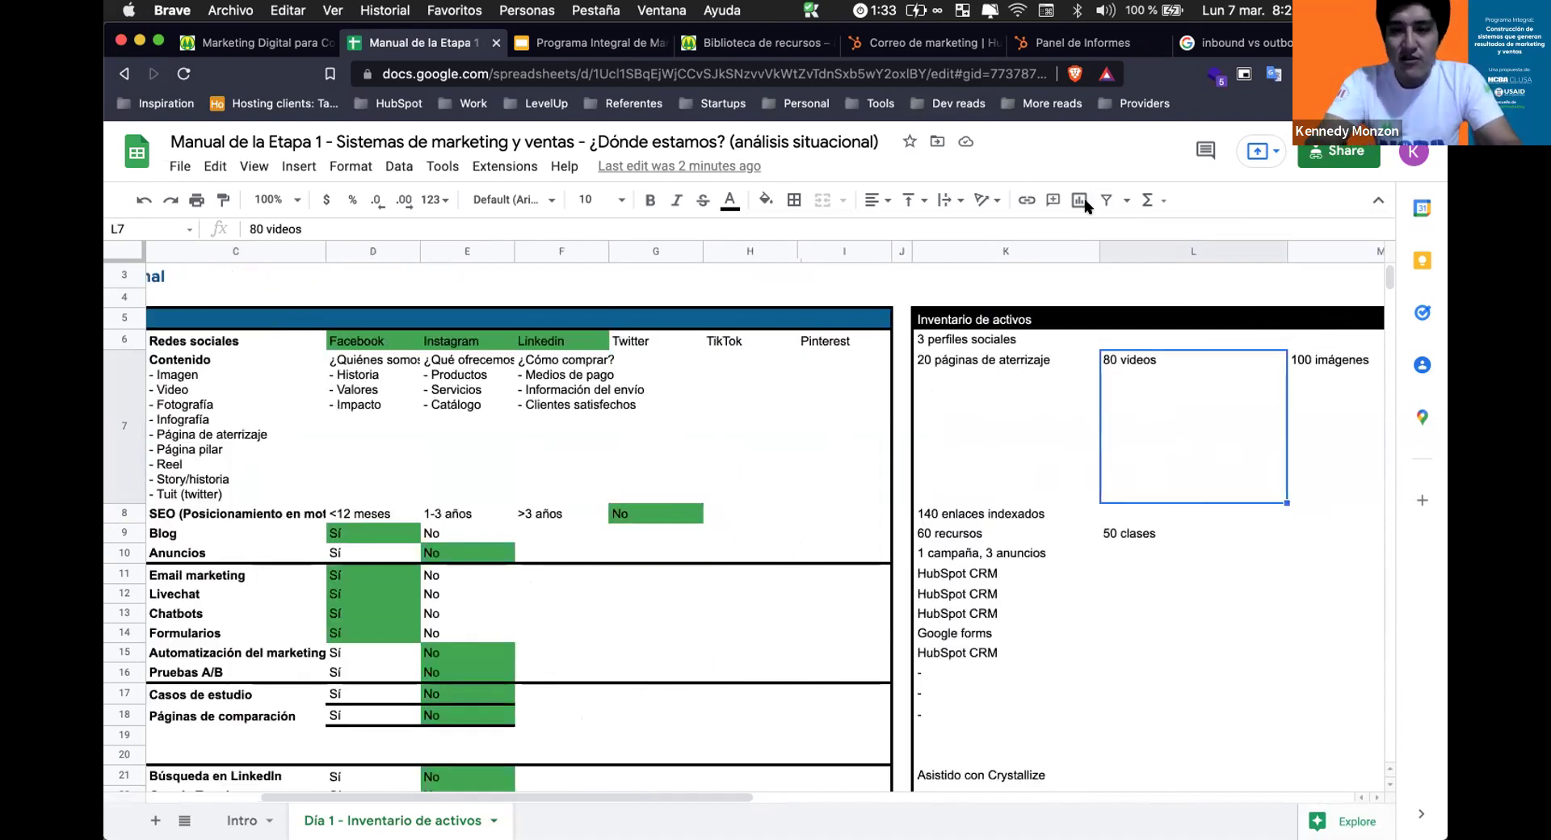
{"action": "left_click", "coordinate": [934, 367]}
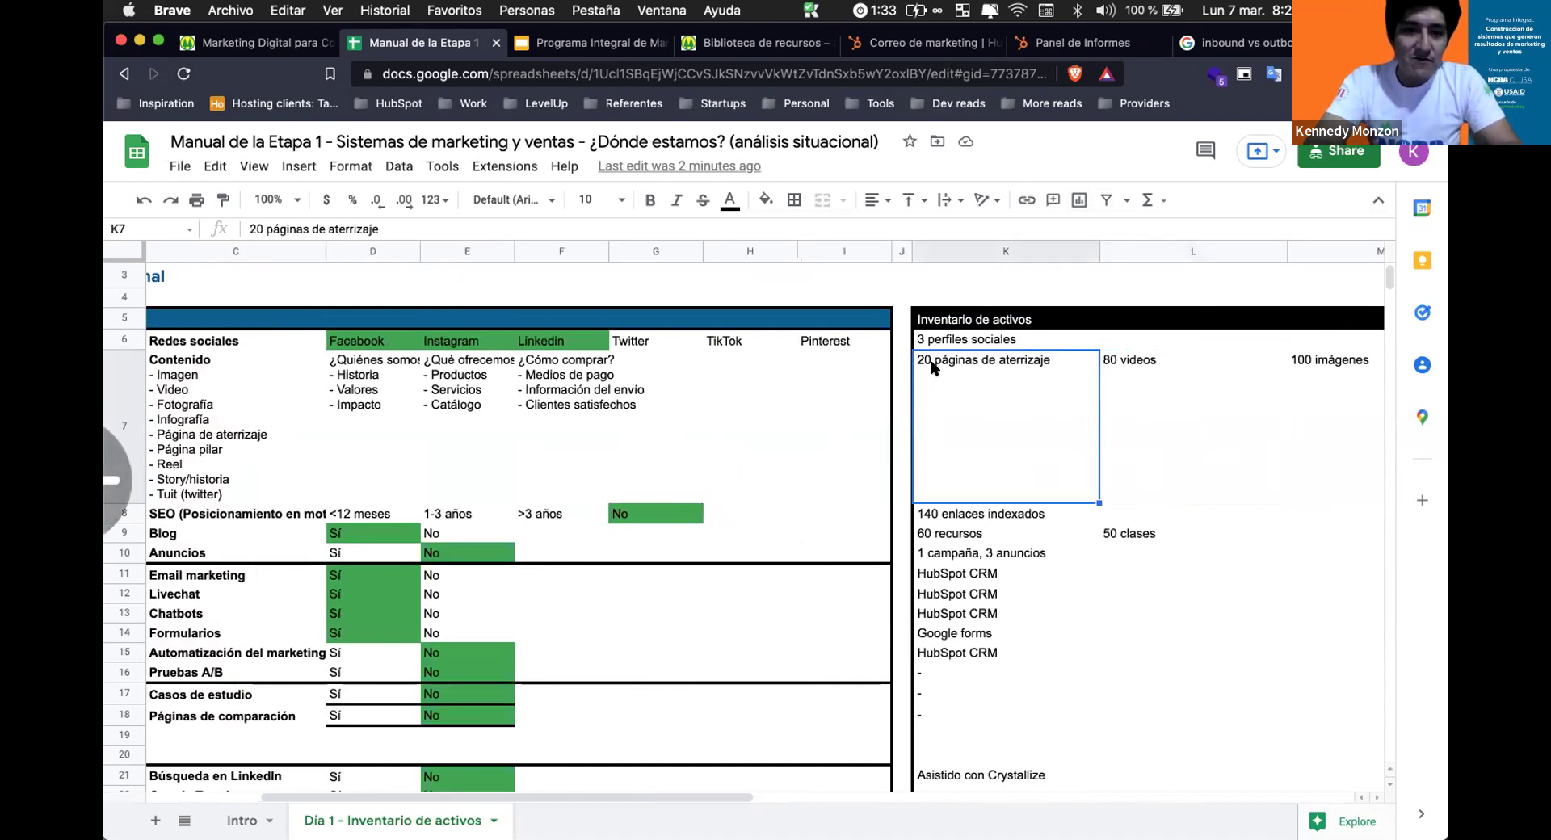
{"action": "left_click_drag", "start_coordinate": [514, 796], "coordinate": [400, 796]}
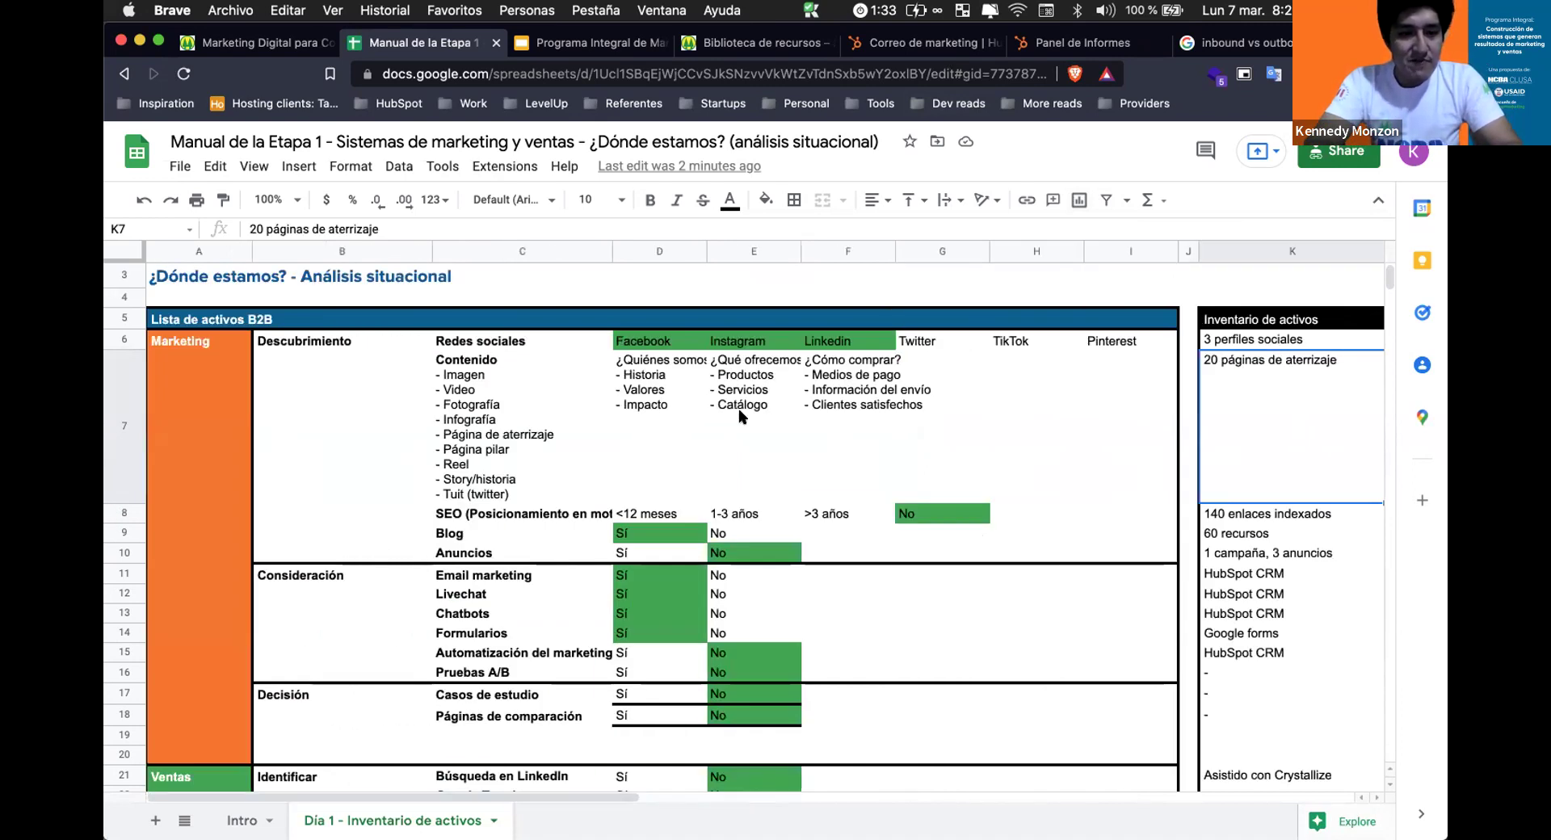
{"action": "scroll", "coordinate": [742, 416], "scroll_direction": "down", "scroll_amount": 1}
{"action": "scroll", "coordinate": [742, 416], "scroll_direction": "down", "scroll_amount": 5}
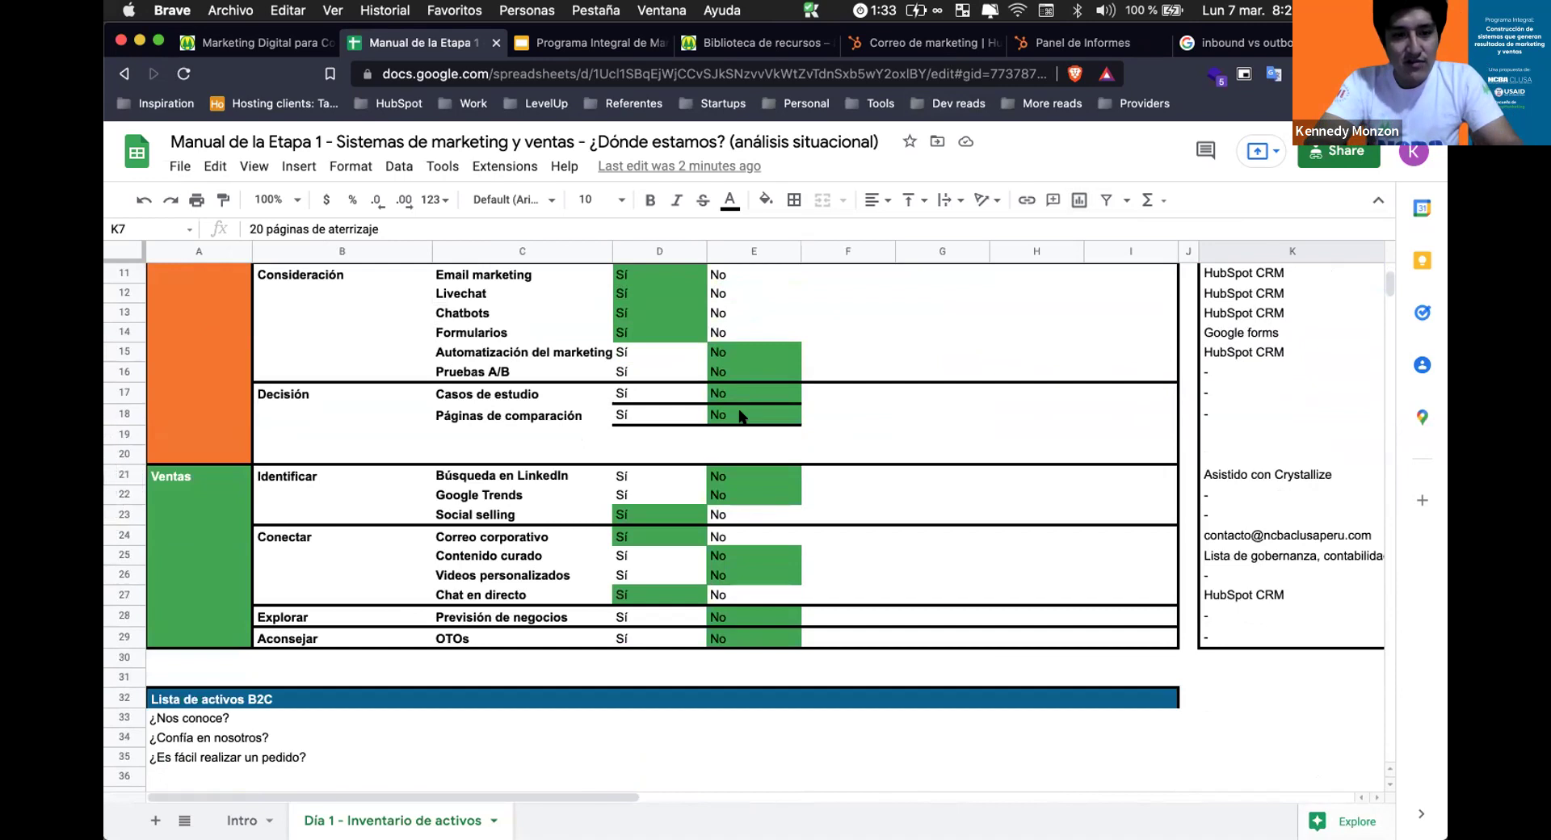
{"action": "left_click_drag", "start_coordinate": [623, 798], "coordinate": [677, 797]}
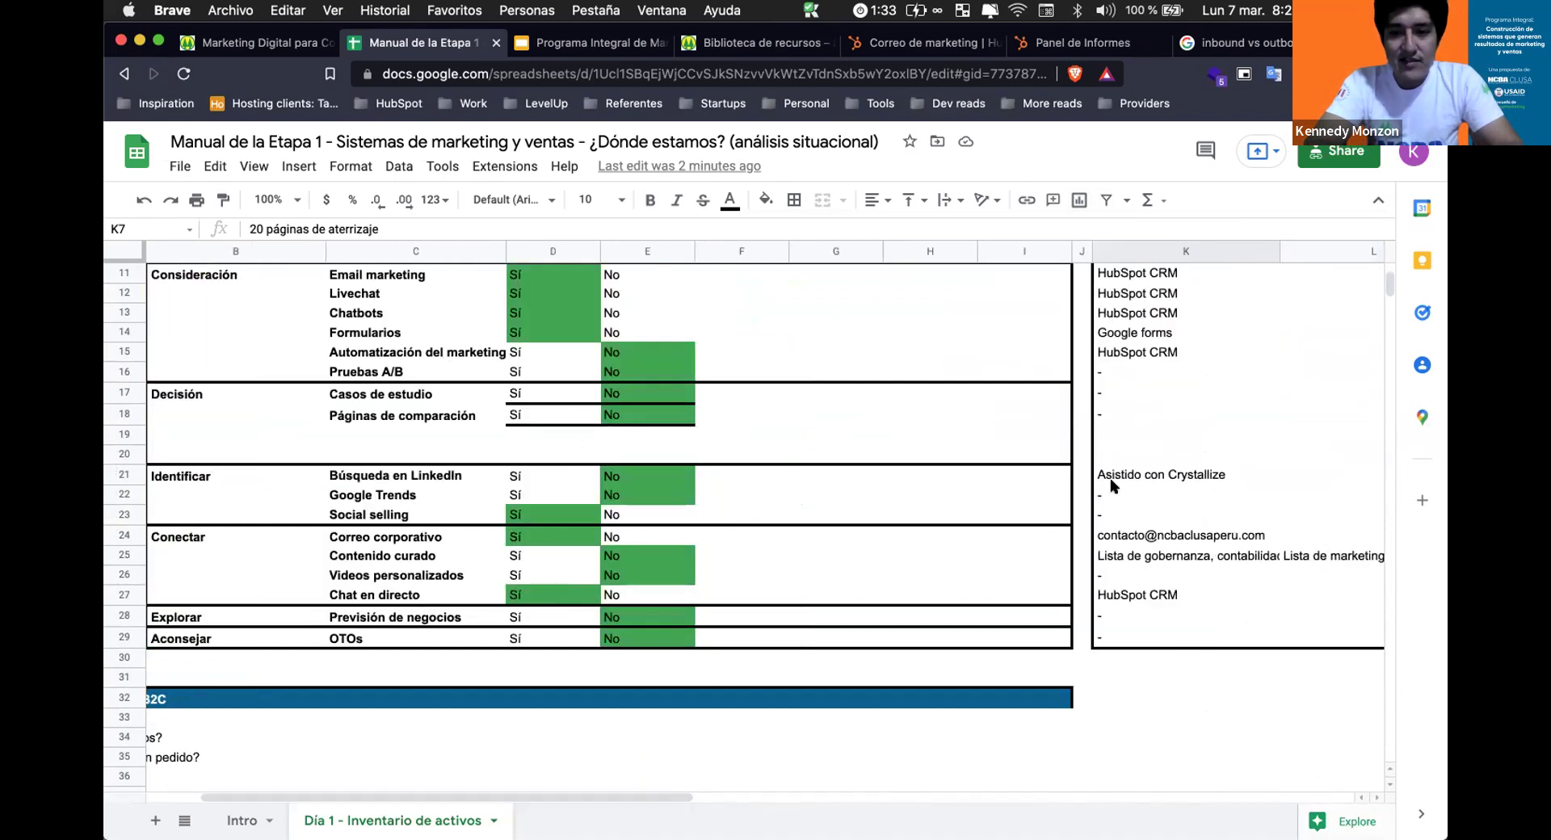
{"action": "scroll", "coordinate": [1194, 405], "scroll_direction": "up", "scroll_amount": 5}
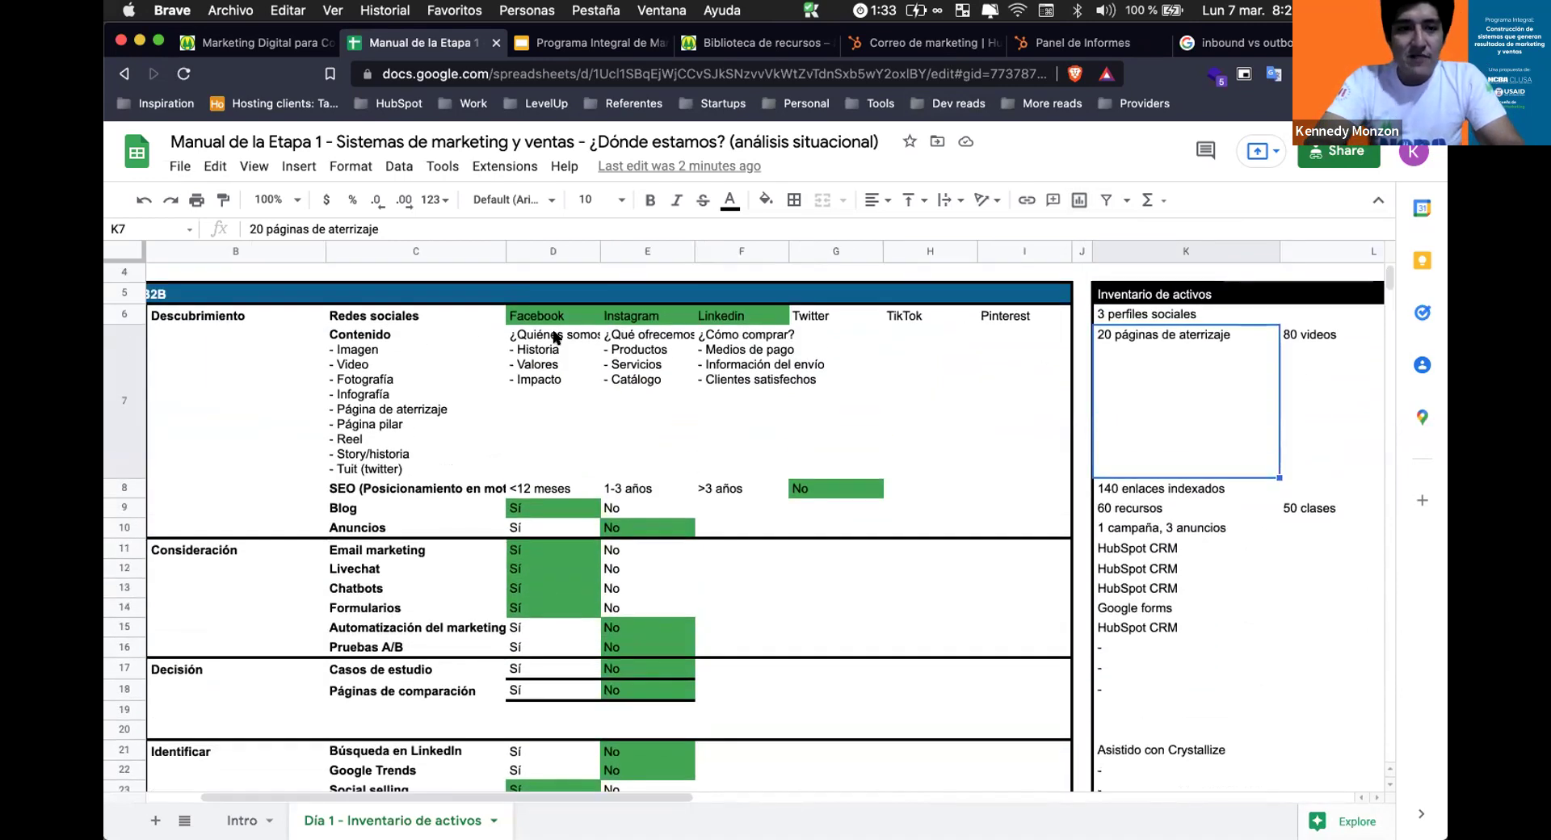
Compare the Redes sociales profiles and the Contenido asset types with their entries under Inventario de activos.
{"action": "left_click", "coordinate": [433, 315]}
{"action": "left_click_drag", "start_coordinate": [549, 315], "coordinate": [646, 315]}
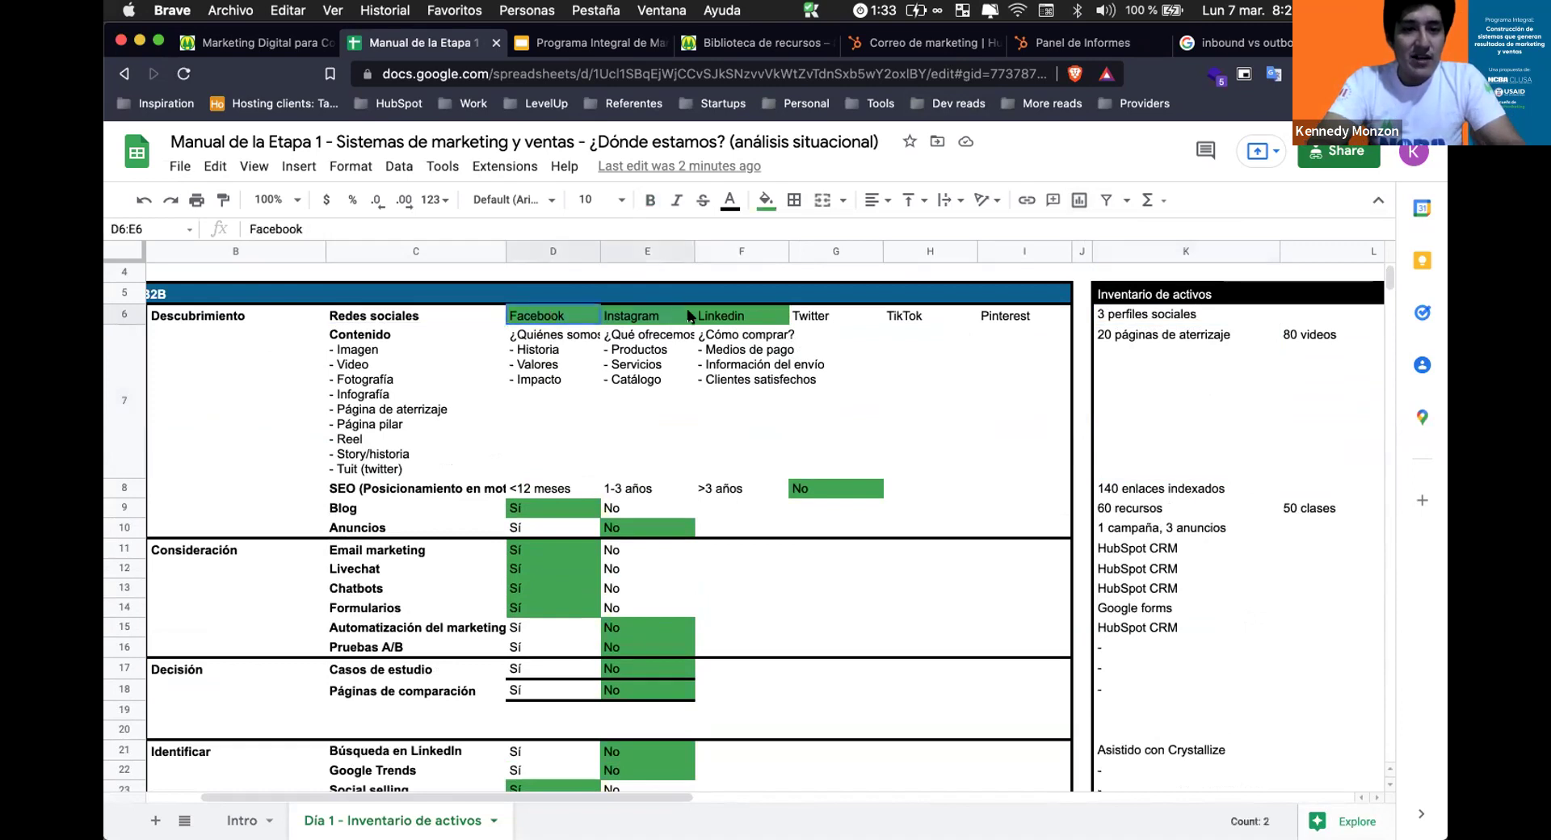
{"action": "left_click", "coordinate": [1128, 308]}
{"action": "left_click", "coordinate": [1321, 320]}
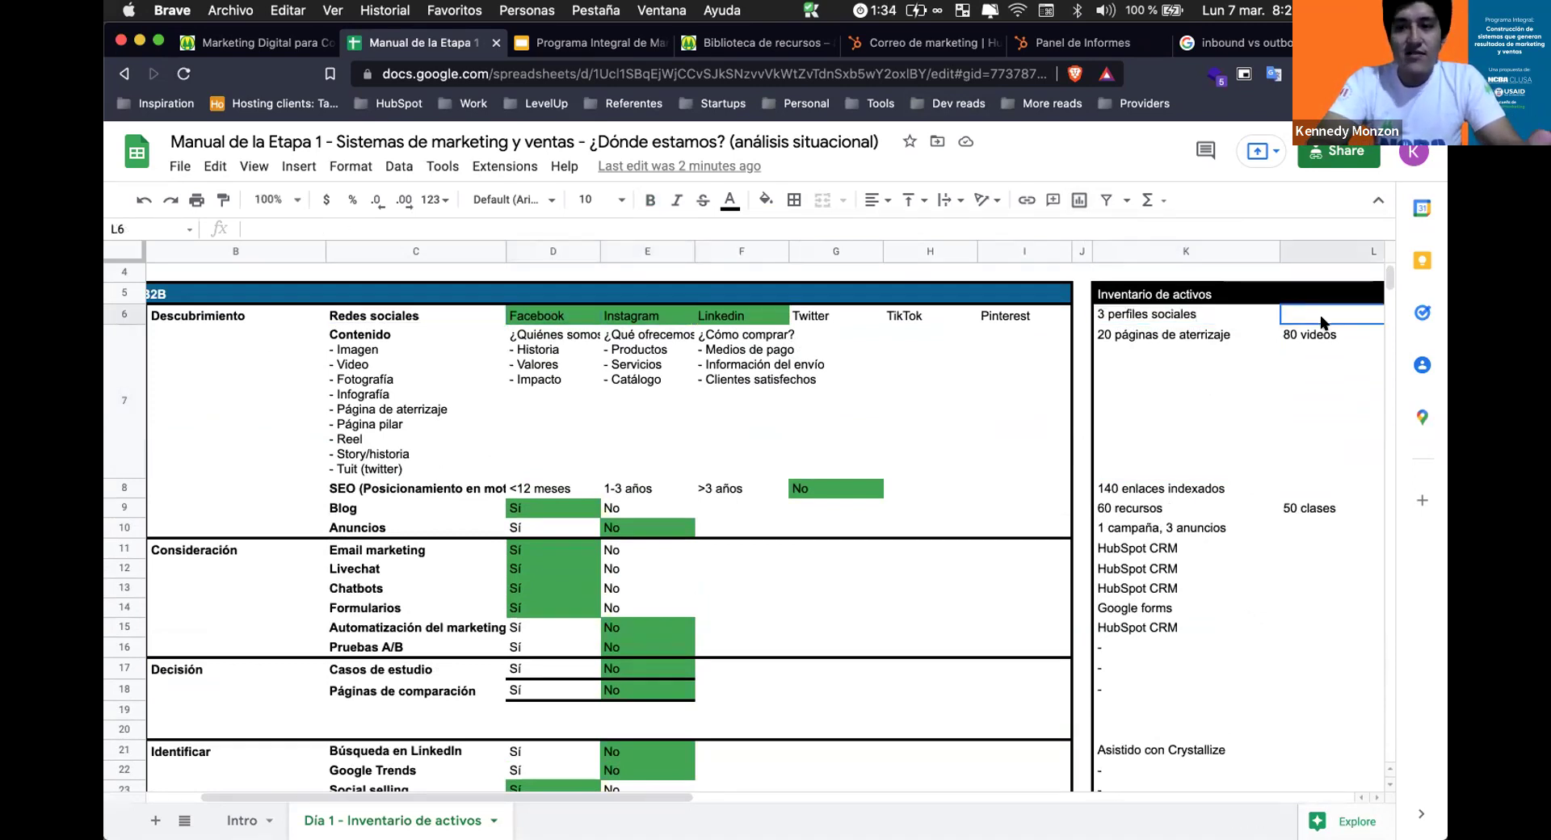
{"action": "left_click", "coordinate": [1198, 347]}
{"action": "left_click", "coordinate": [442, 387]}
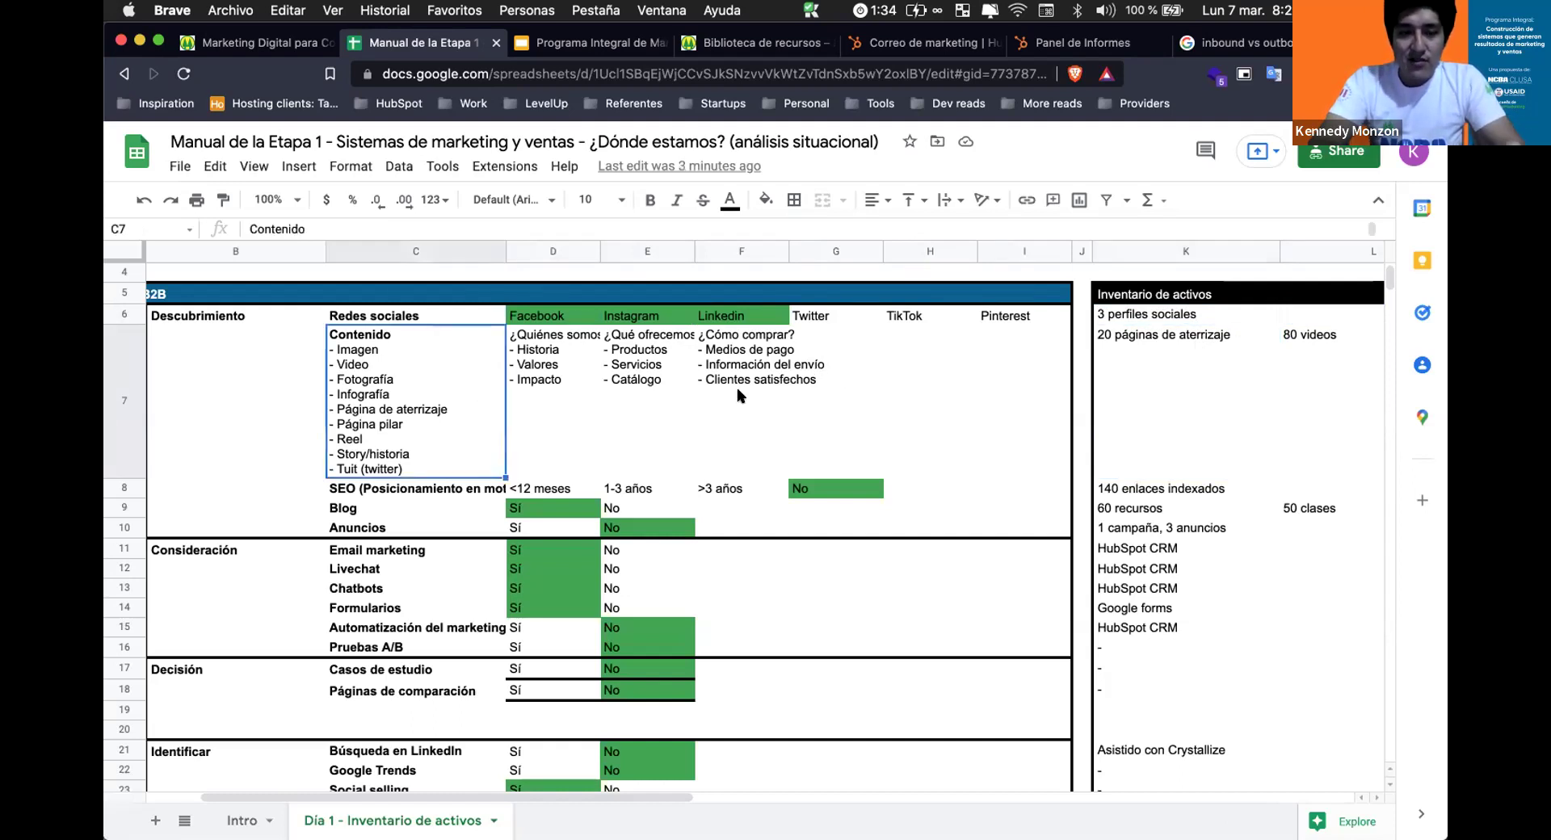
{"action": "left_click", "coordinate": [1176, 374]}
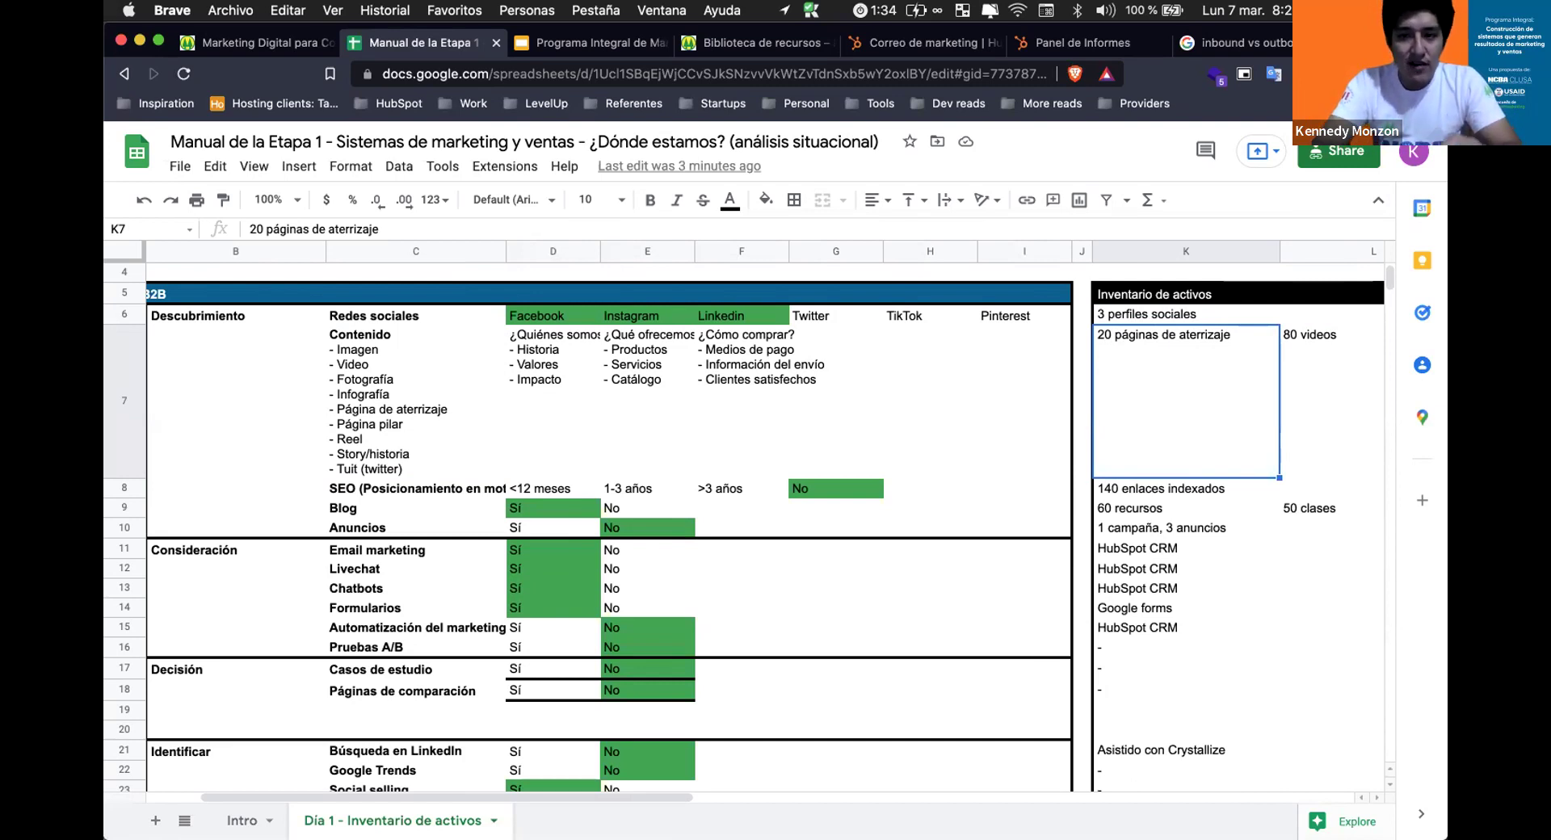
{"action": "key", "text": "Right"}
{"action": "key", "text": "Left"}
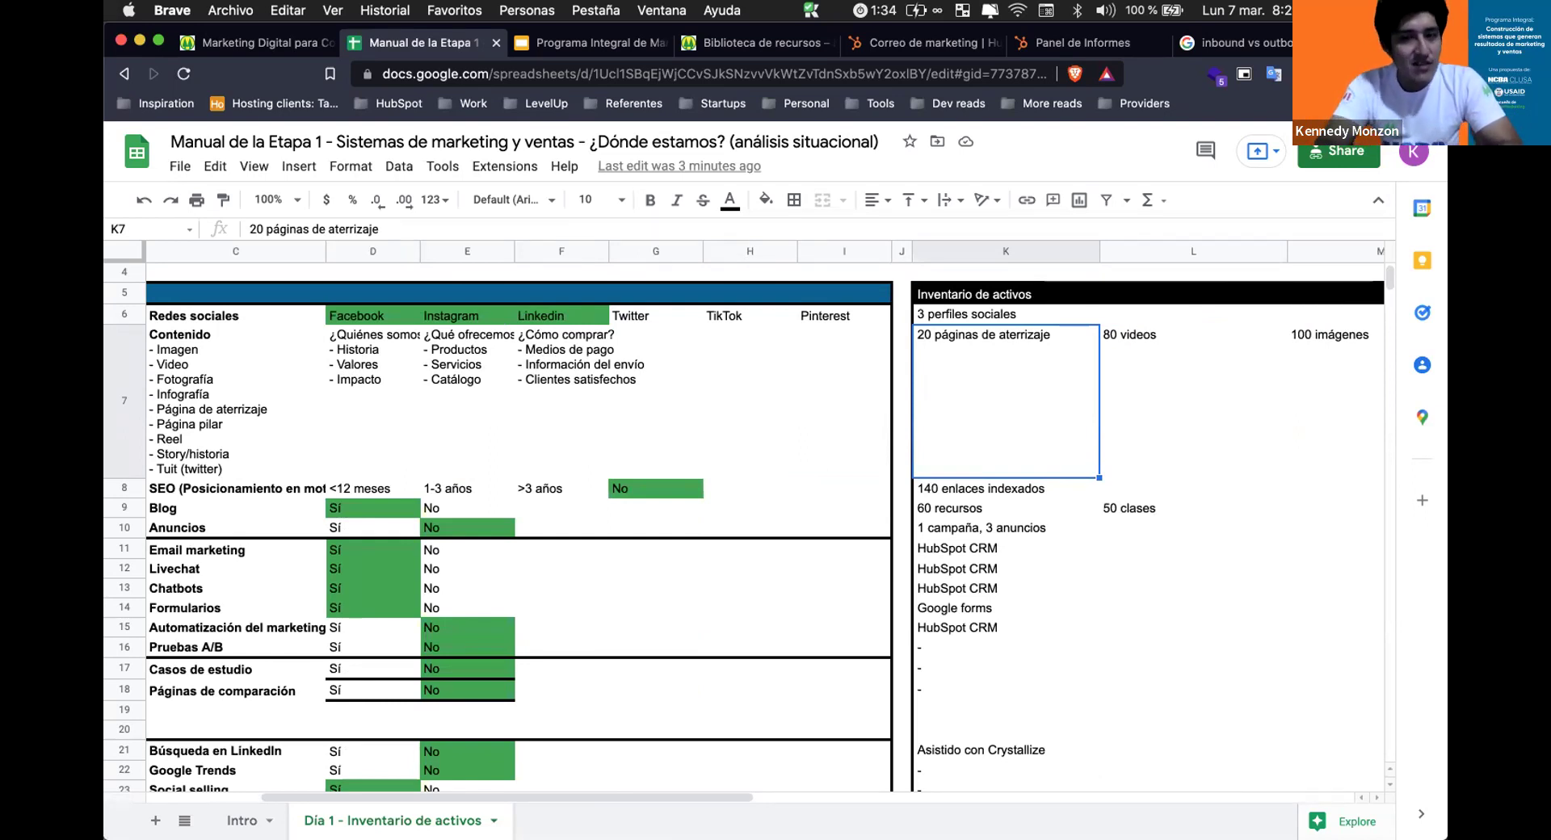
Examine the SEO, Blog and landing page entries under Inventario de activos.
{"action": "left_click", "coordinate": [1006, 488]}
{"action": "left_click", "coordinate": [1006, 507]}
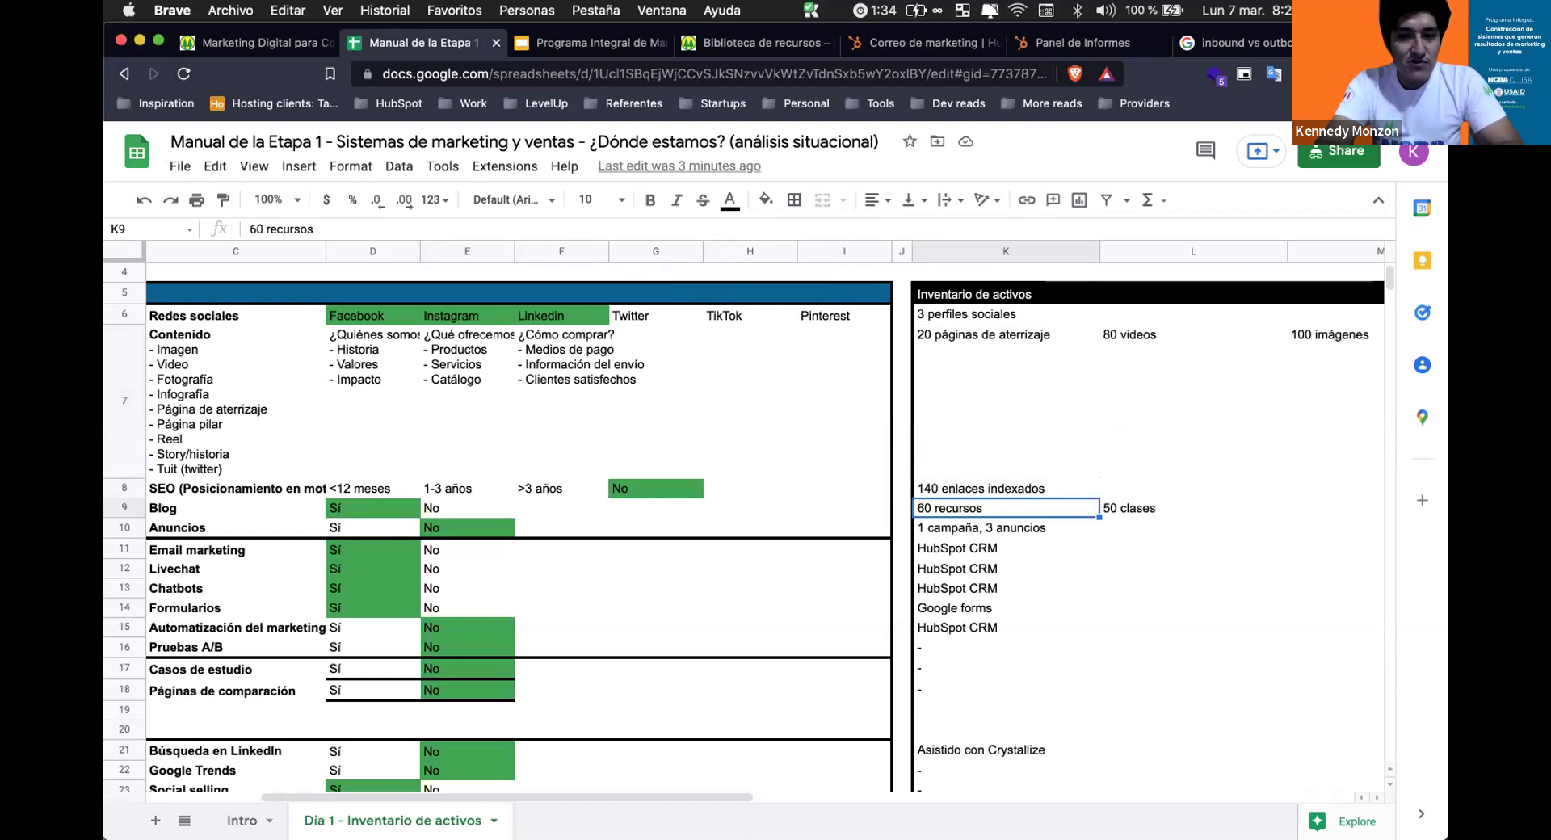
{"action": "left_click", "coordinate": [1005, 488]}
{"action": "left_click", "coordinate": [1005, 400]}
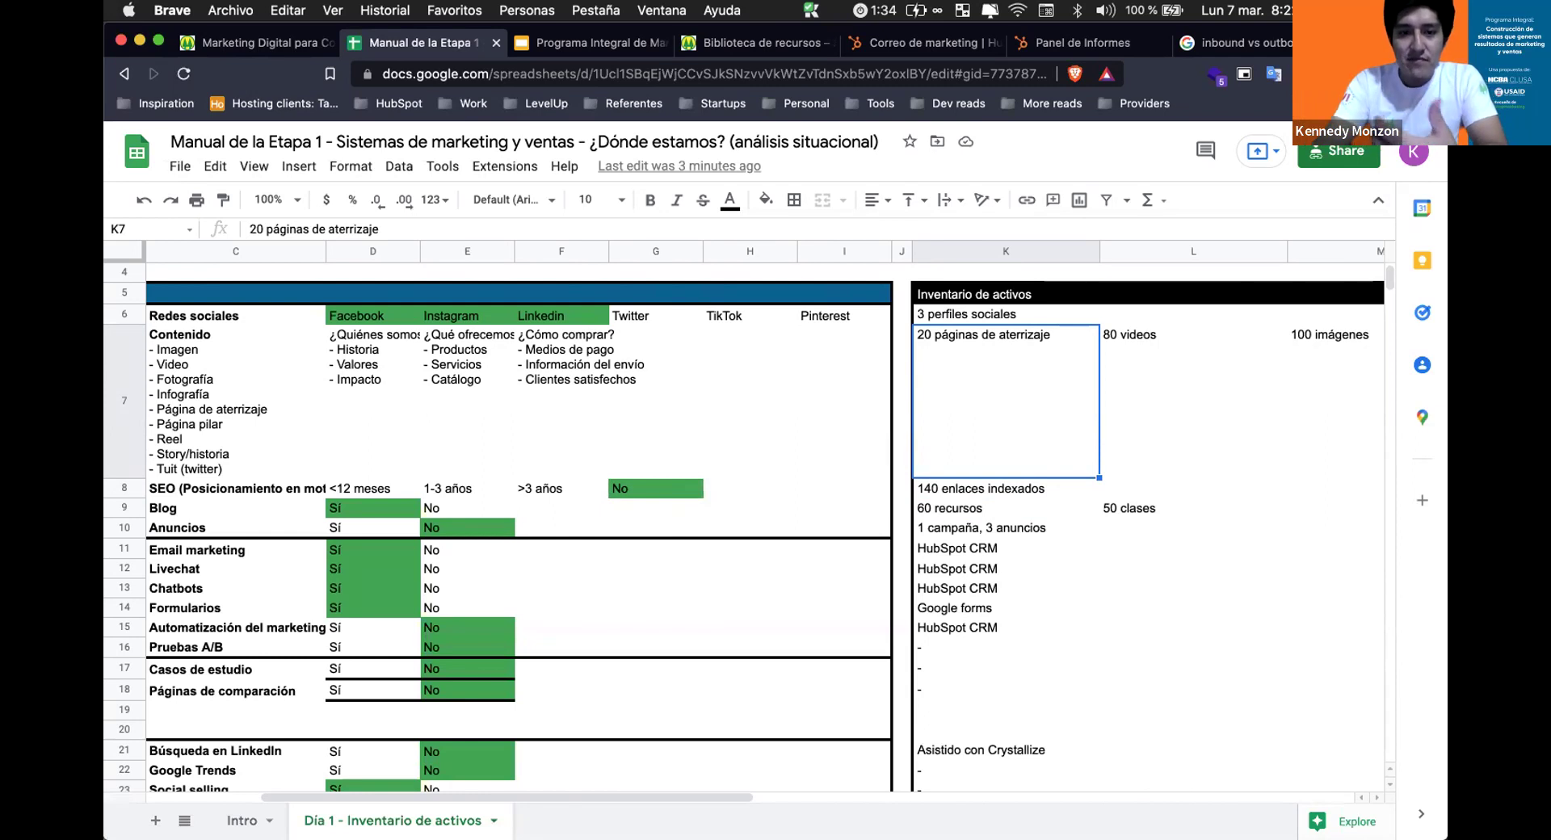
{"action": "left_click", "coordinate": [1103, 396]}
{"action": "left_click", "coordinate": [1092, 396]}
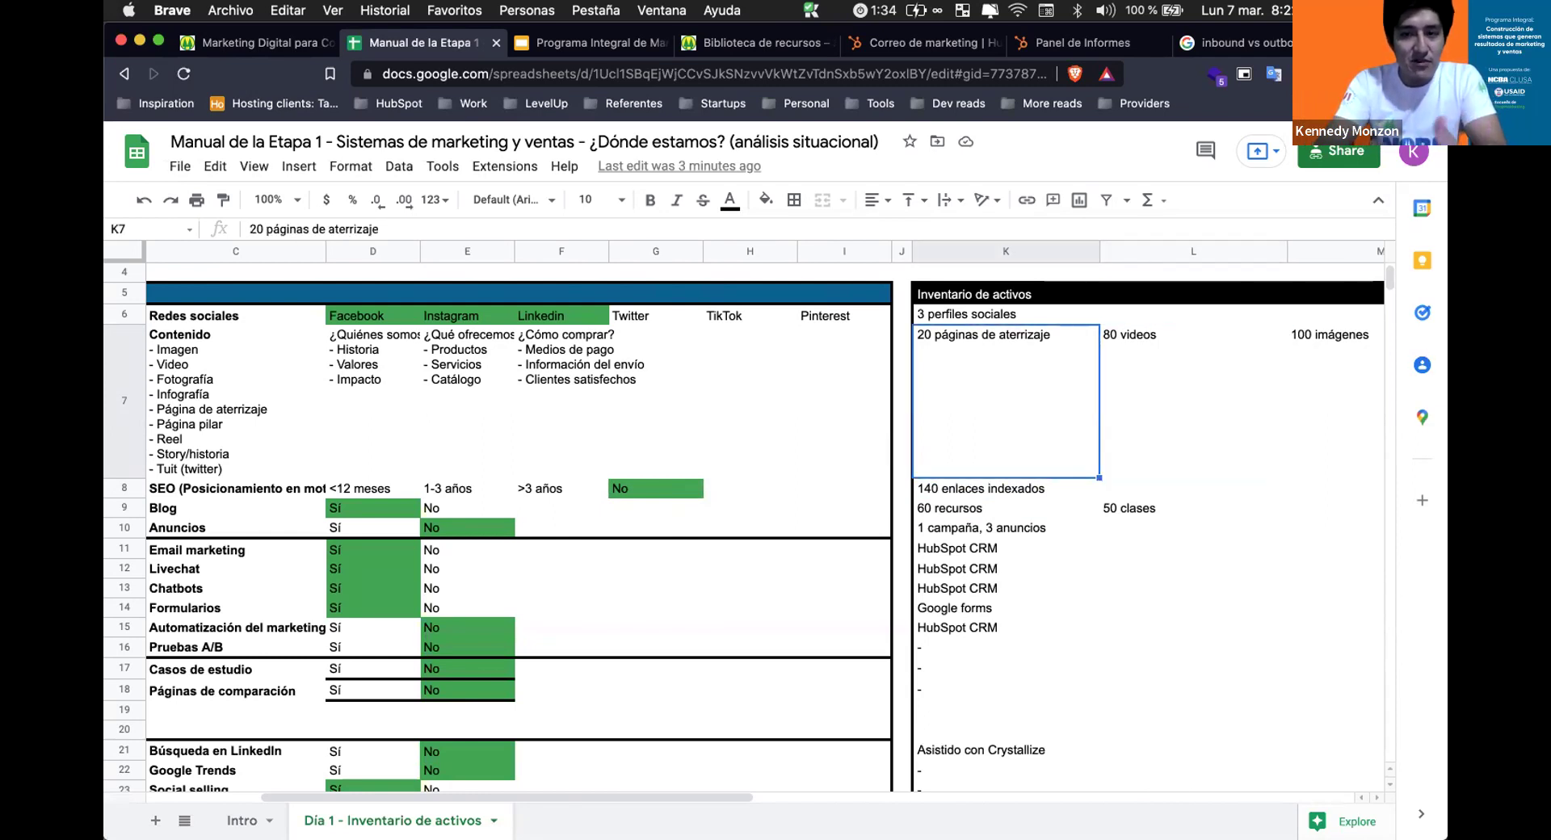
{"action": "left_click", "coordinate": [1104, 396]}
{"action": "left_click", "coordinate": [1092, 396]}
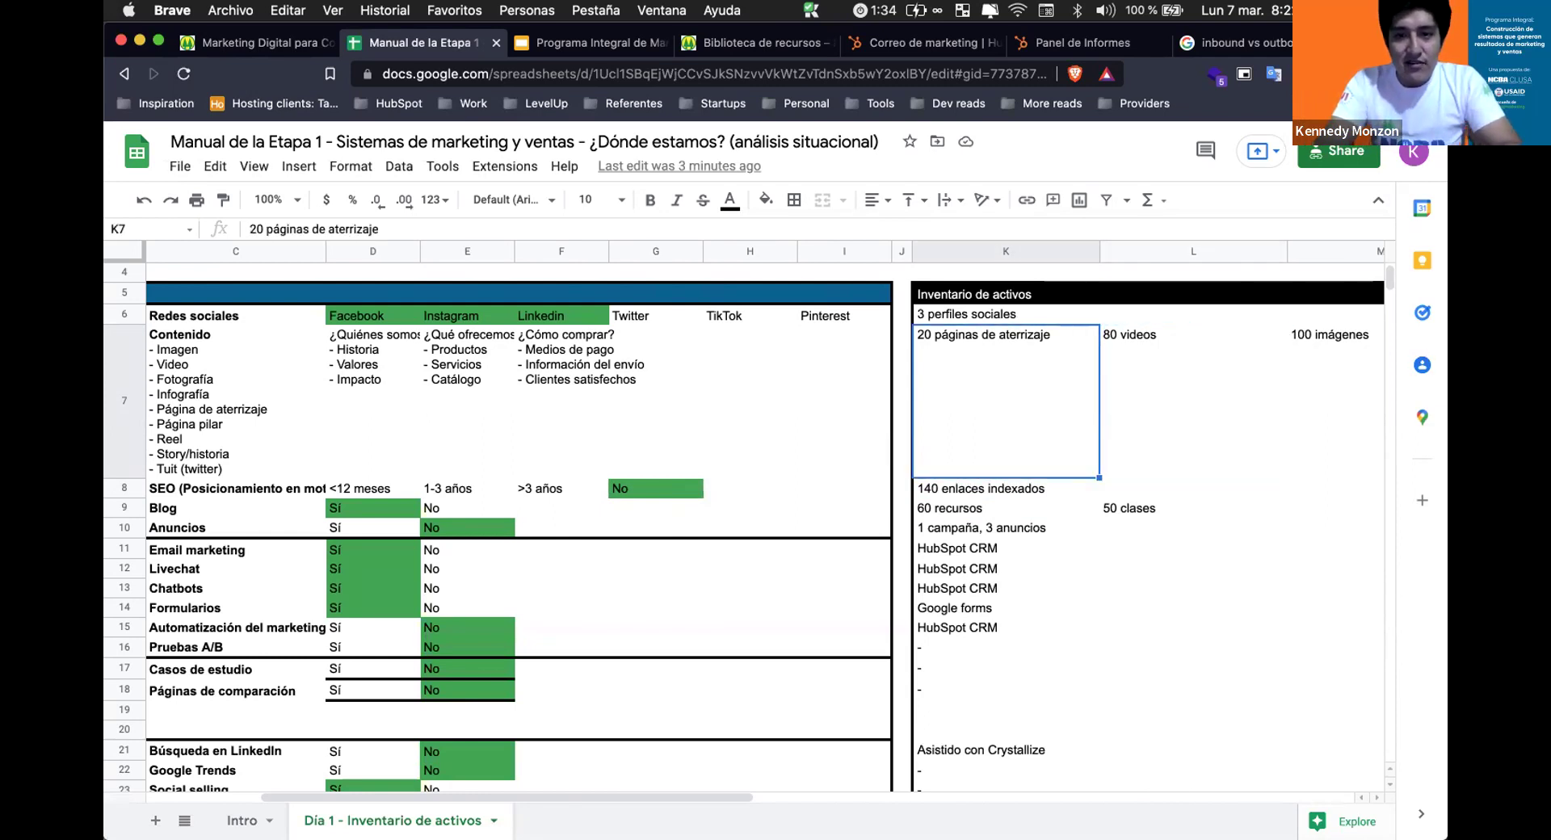
Examine the Contenido row's inventory entries for landing pages, videos, images and the pillar page.
{"action": "left_click", "coordinate": [1193, 400]}
{"action": "left_click", "coordinate": [1333, 399]}
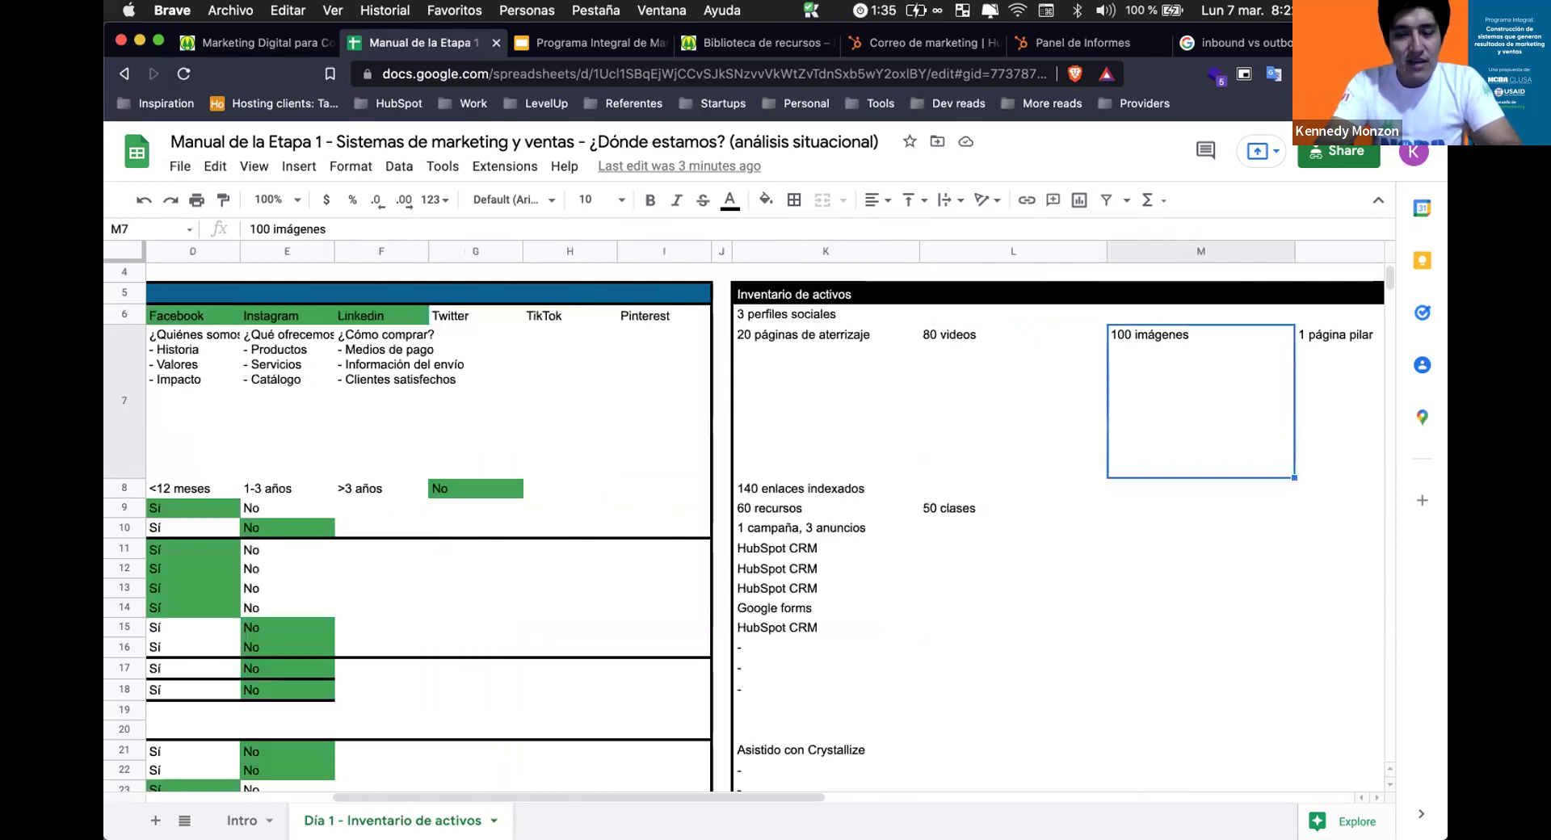
{"action": "left_click", "coordinate": [1013, 400]}
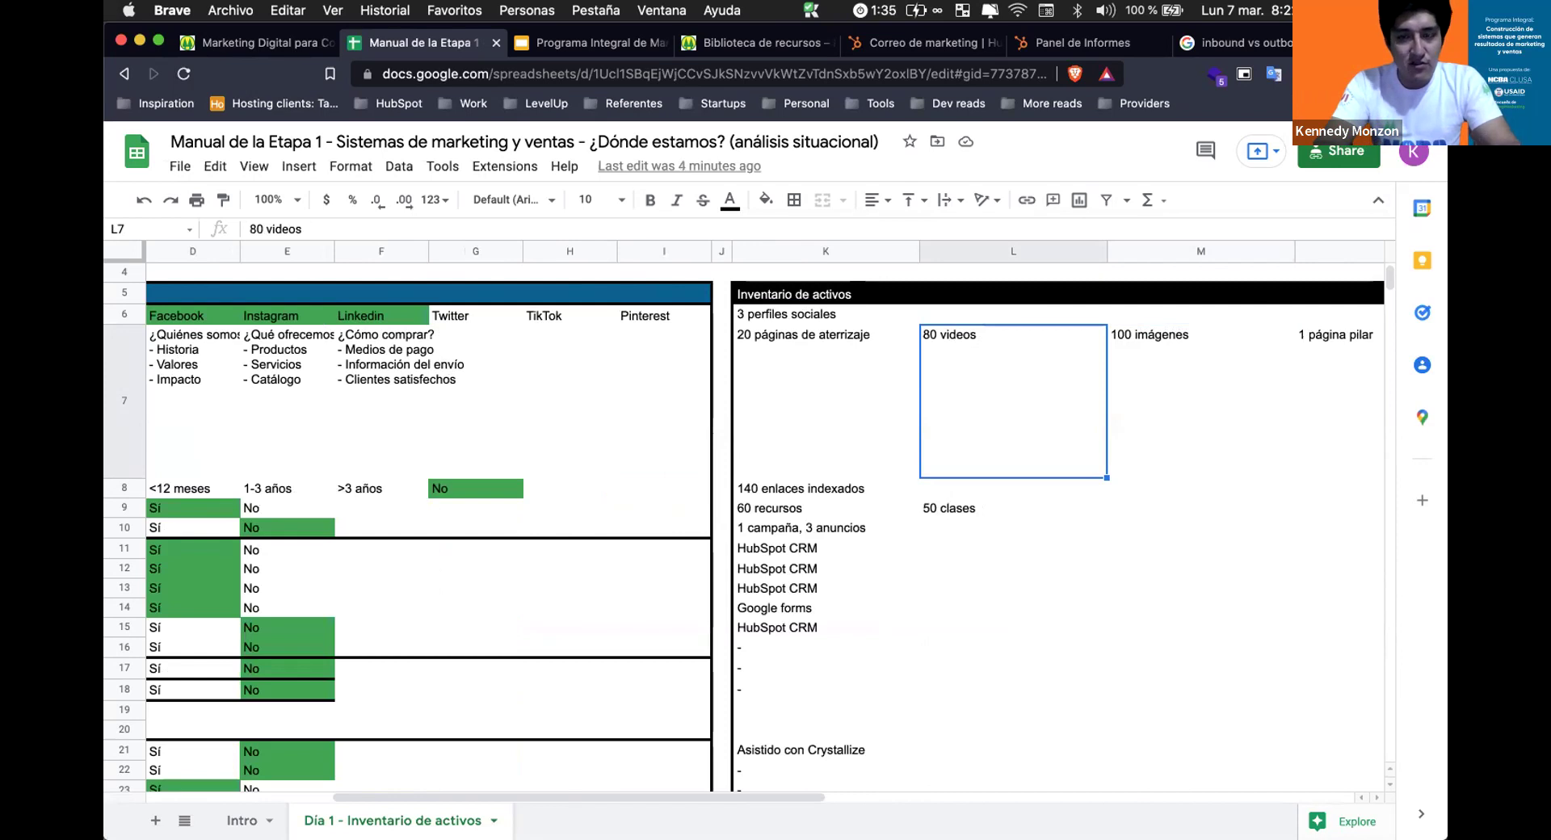
{"action": "left_click", "coordinate": [1201, 400]}
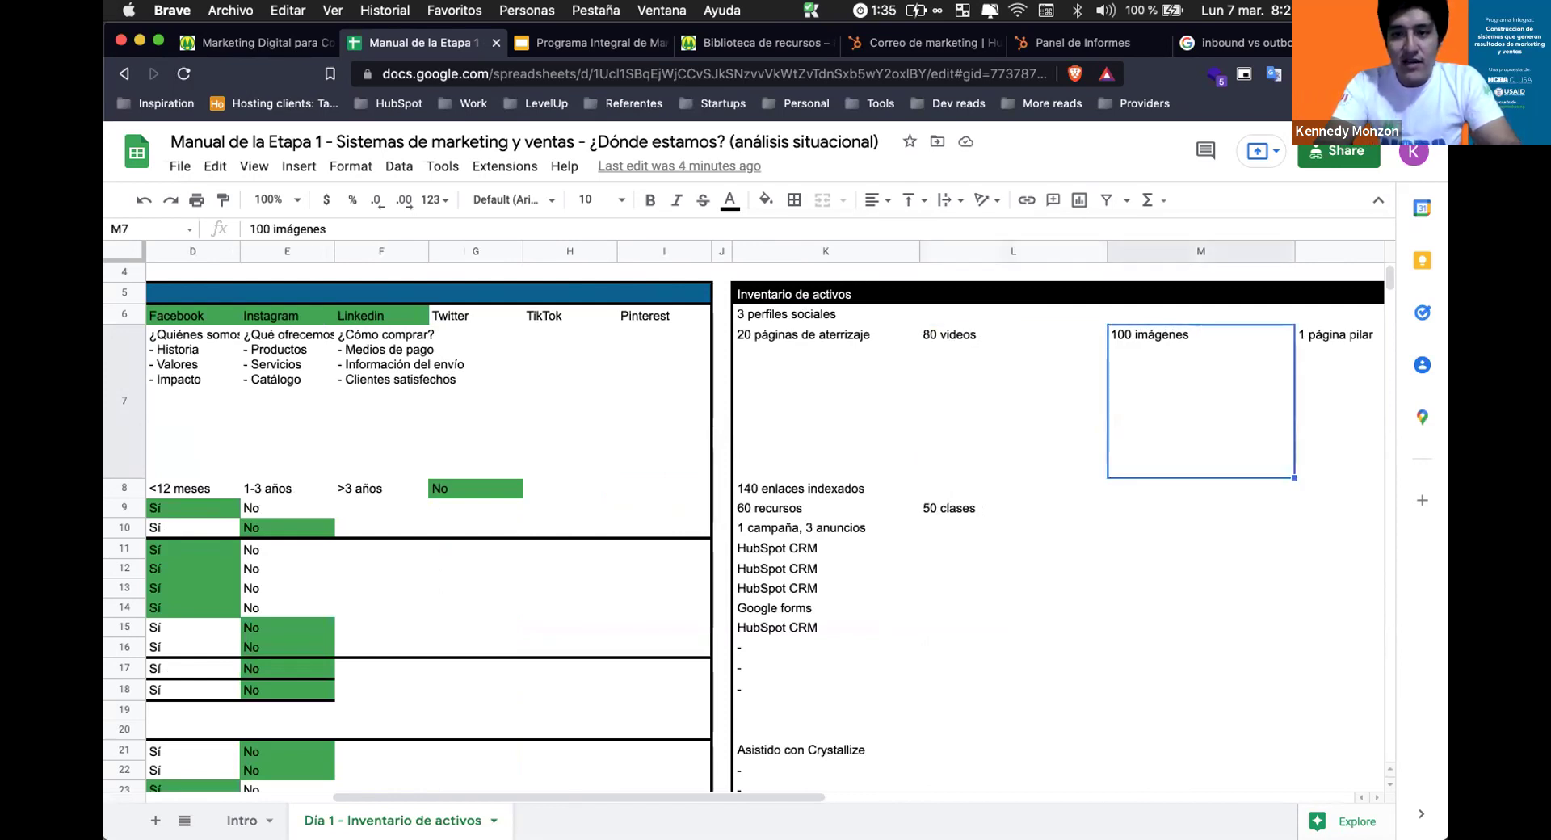
{"action": "left_click", "coordinate": [1333, 399]}
{"action": "left_click", "coordinate": [1013, 400]}
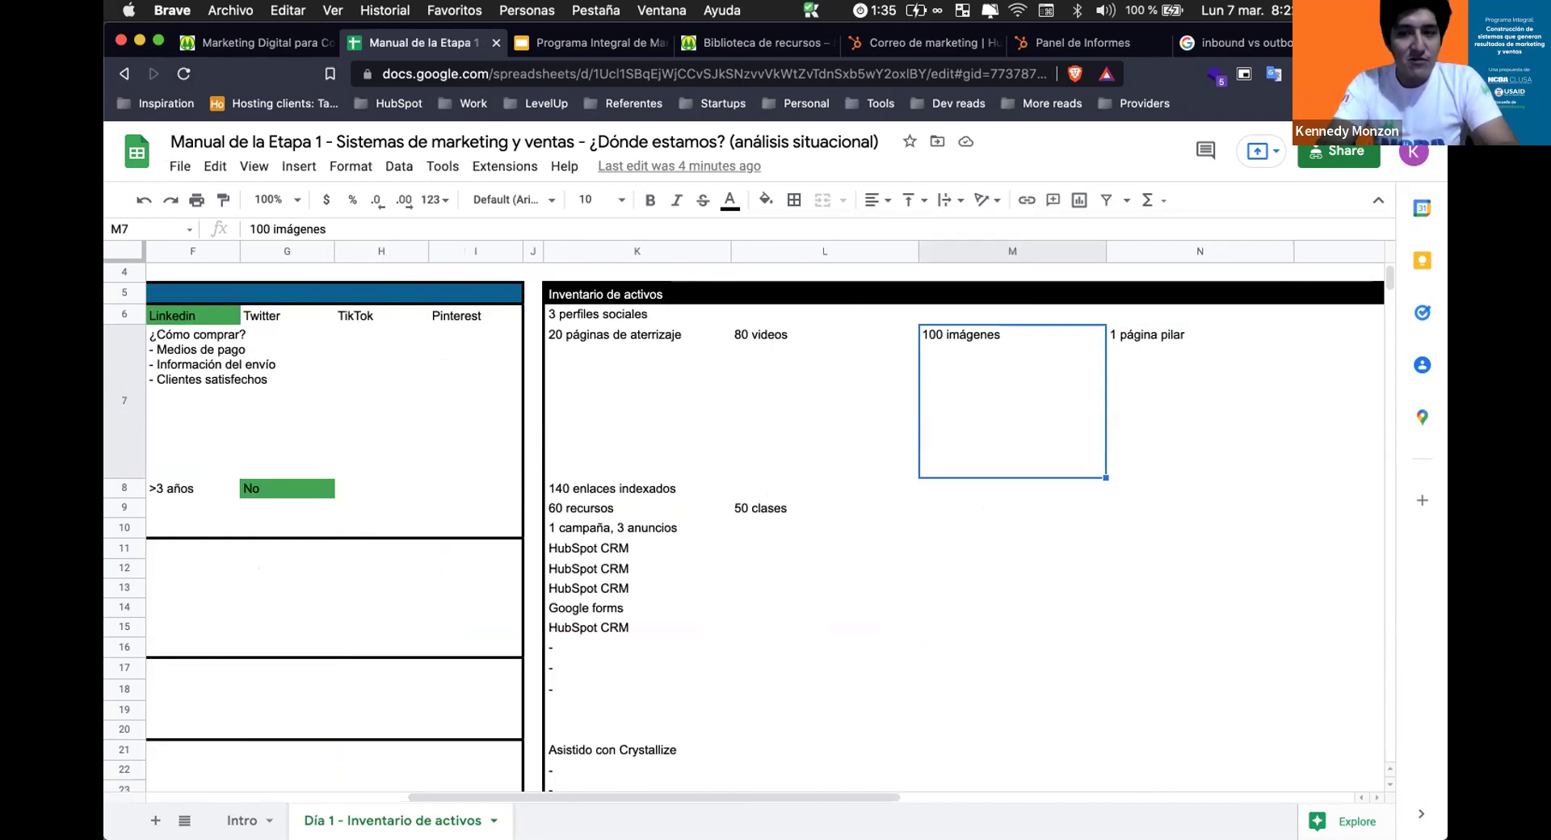
{"action": "left_click", "coordinate": [1199, 400]}
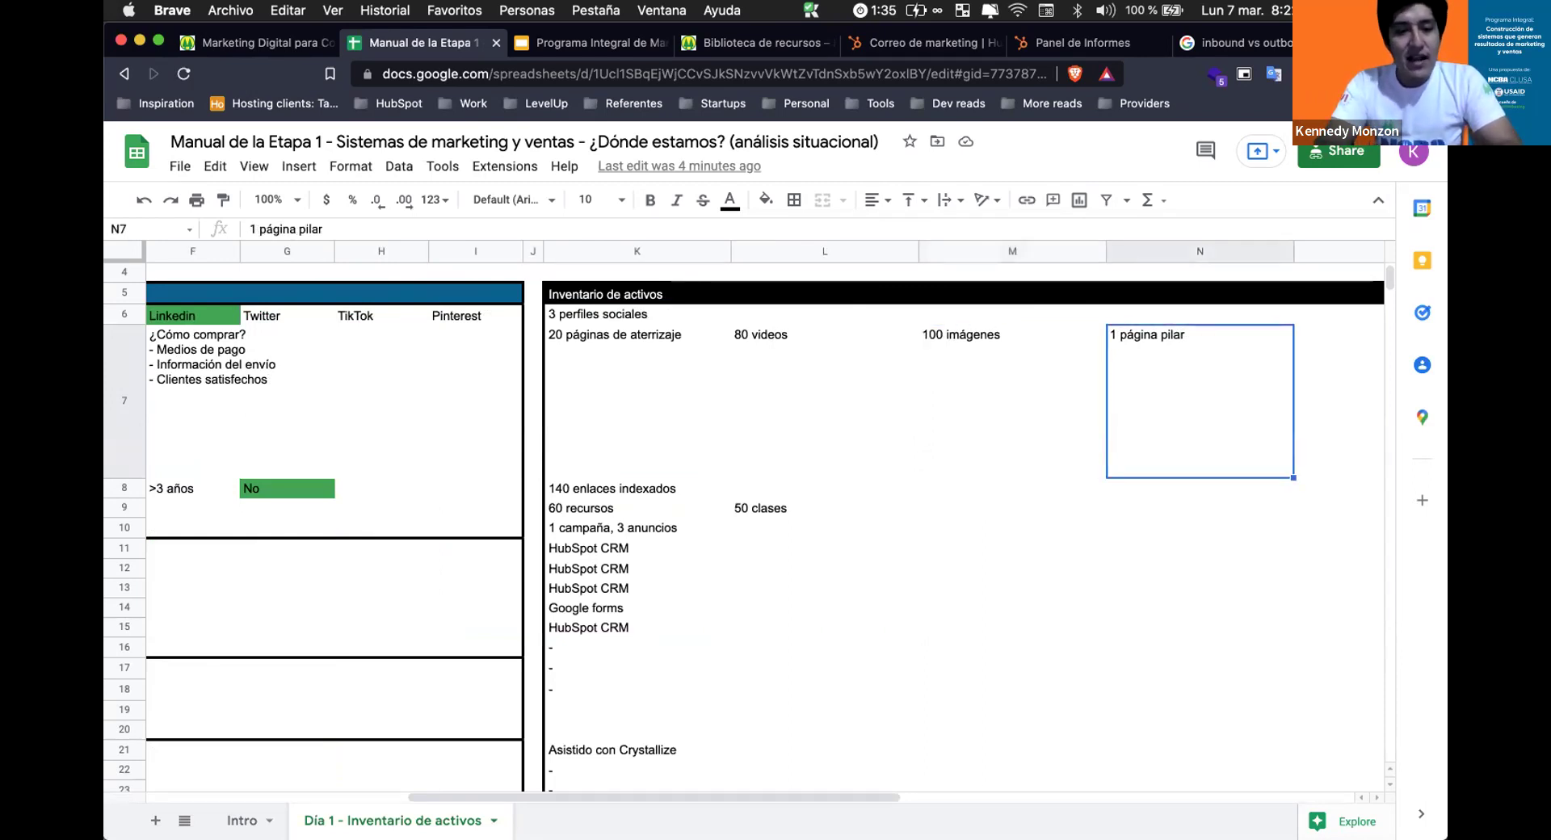
{"action": "left_click", "coordinate": [1012, 401]}
{"action": "left_click", "coordinate": [1199, 401]}
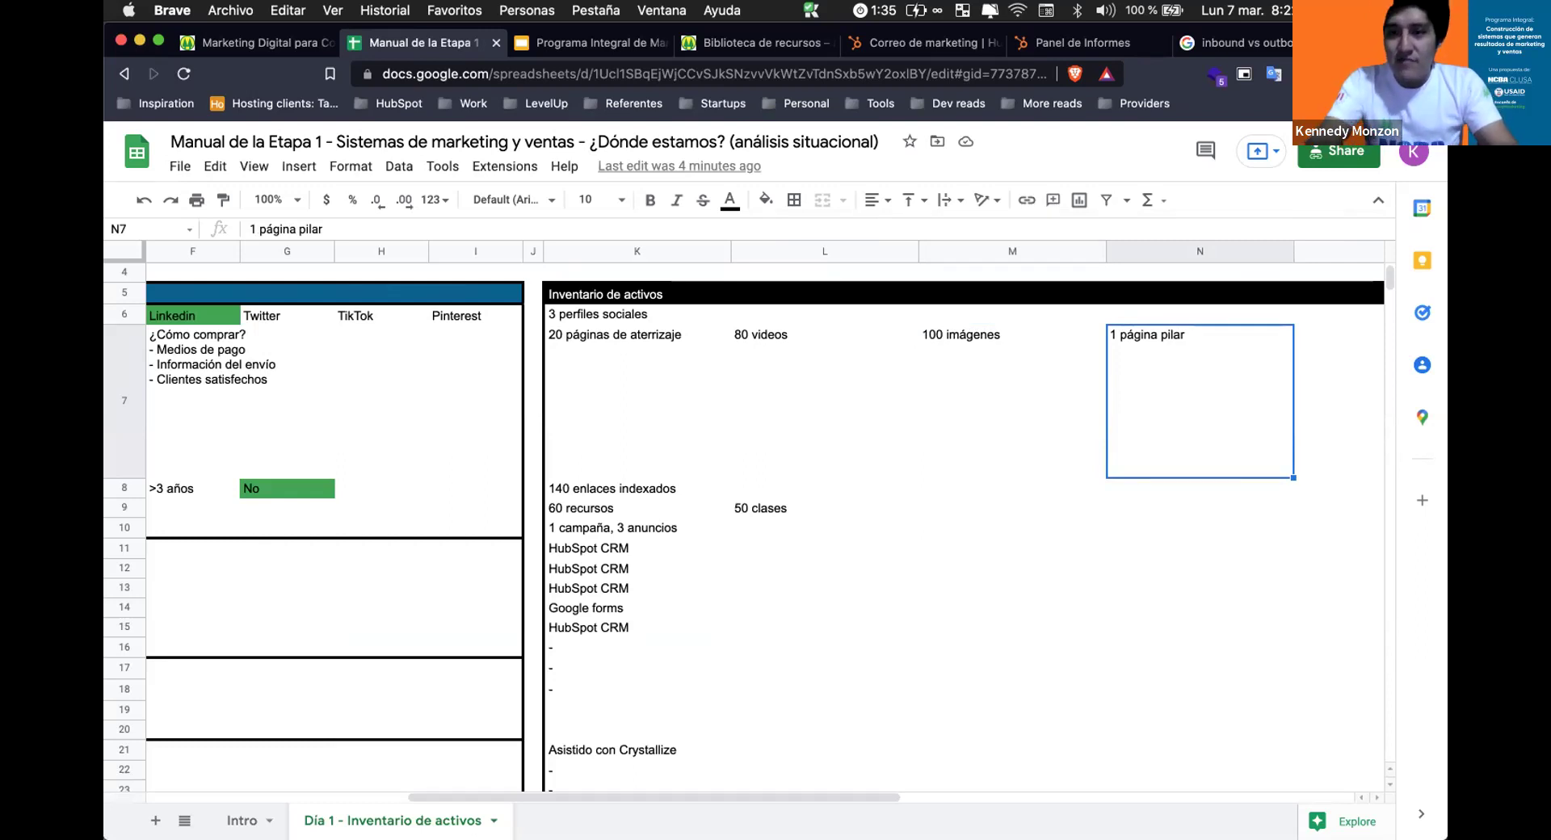
{"action": "key", "text": "Left"}
{"action": "key", "text": "Left"}
{"action": "key", "text": "Left"}
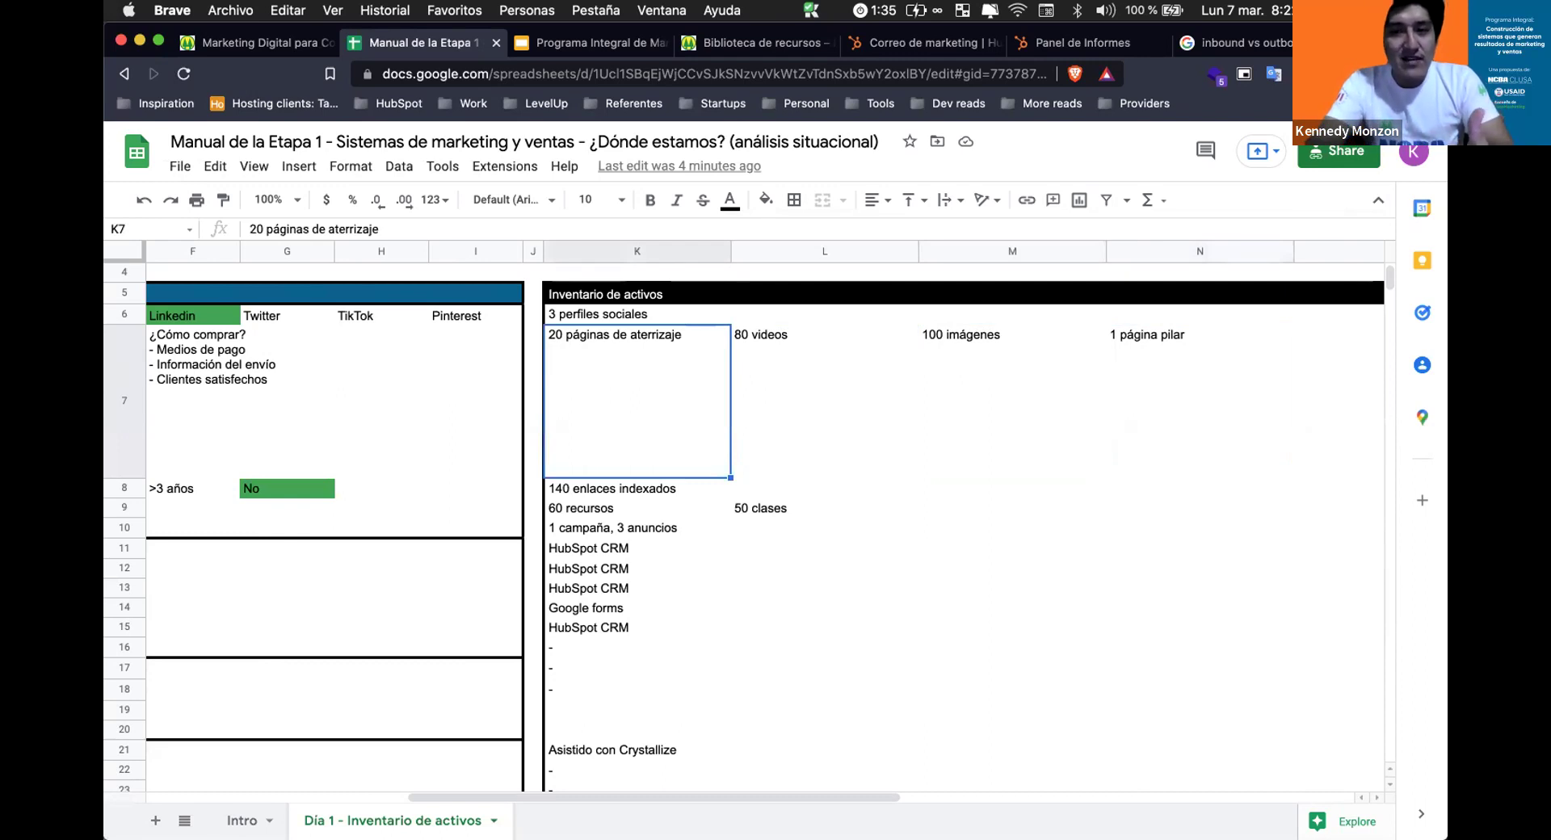
{"action": "key", "text": "Right"}
{"action": "key", "text": "Right"}
{"action": "key", "text": "Right"}
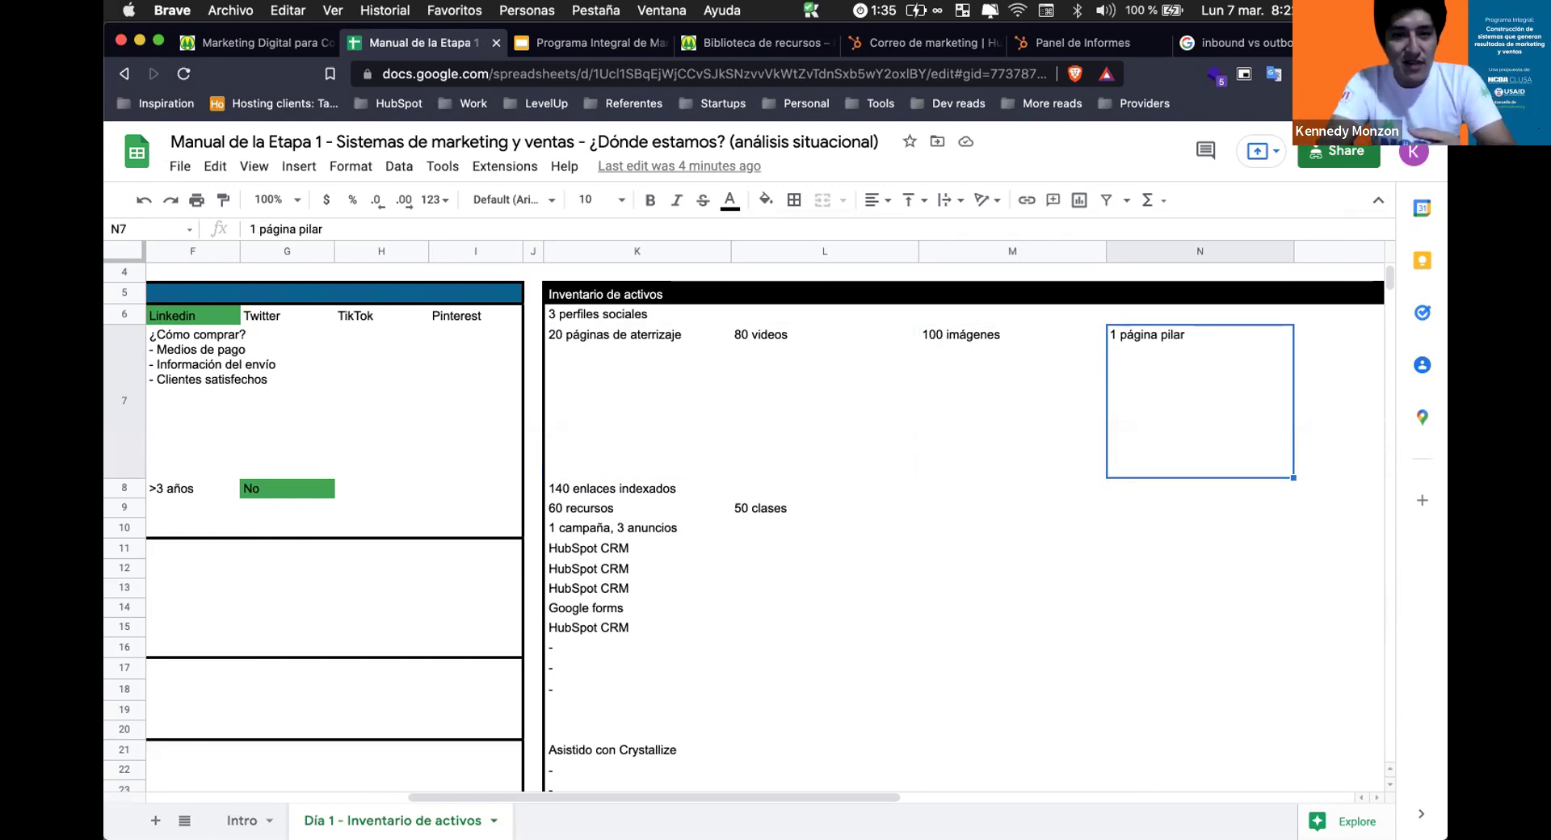
Compare the SEO row's indexed links entry with the content entries and the answers marked in the B2B list.
{"action": "left_click", "coordinate": [962, 454]}
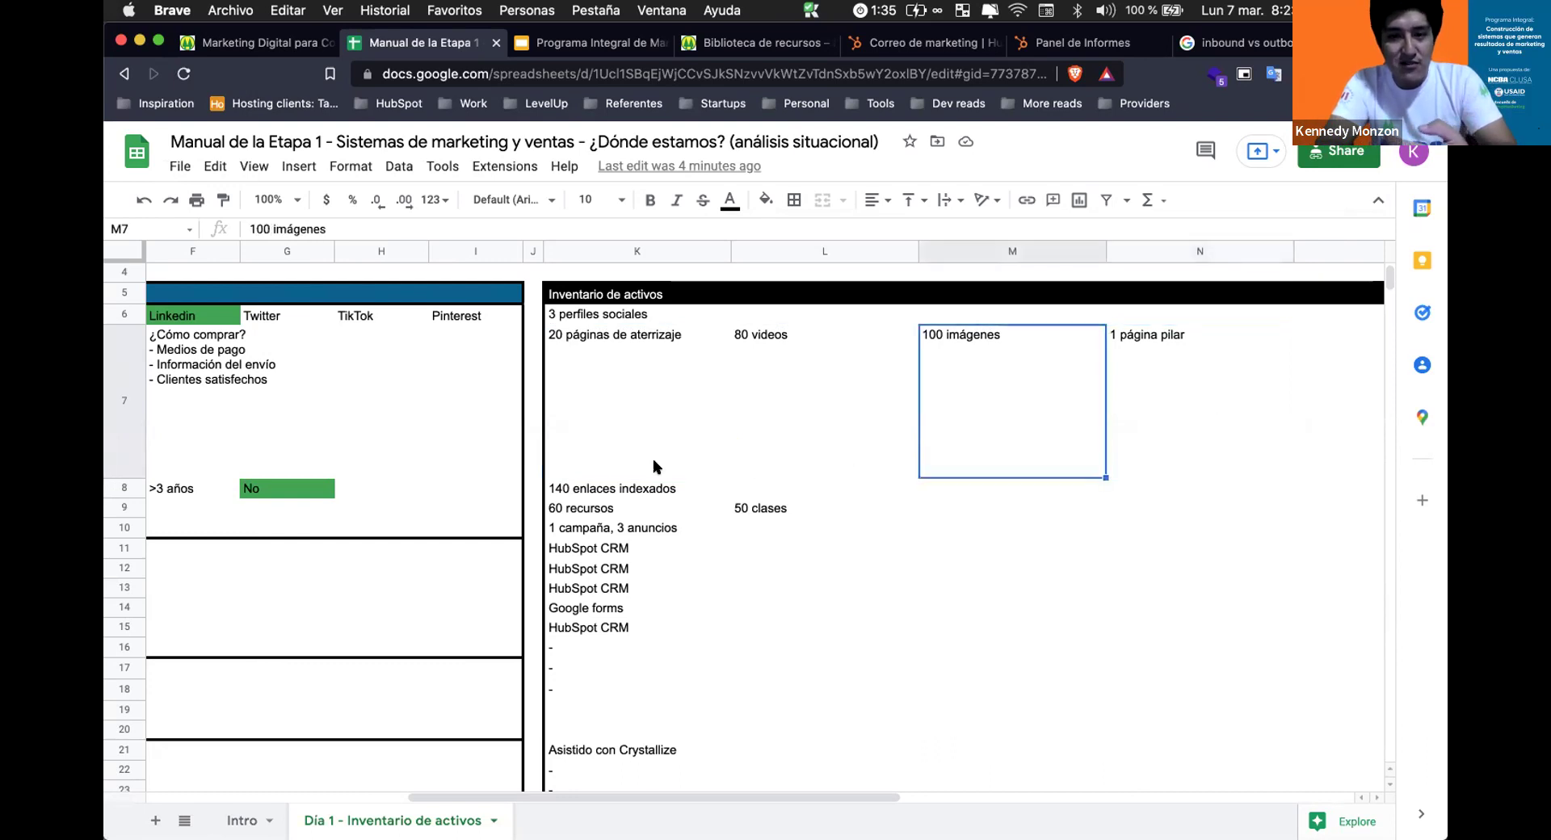
{"action": "left_click", "coordinate": [653, 459]}
{"action": "left_click_drag", "start_coordinate": [1123, 405], "coordinate": [678, 409]}
{"action": "left_click", "coordinate": [678, 410]}
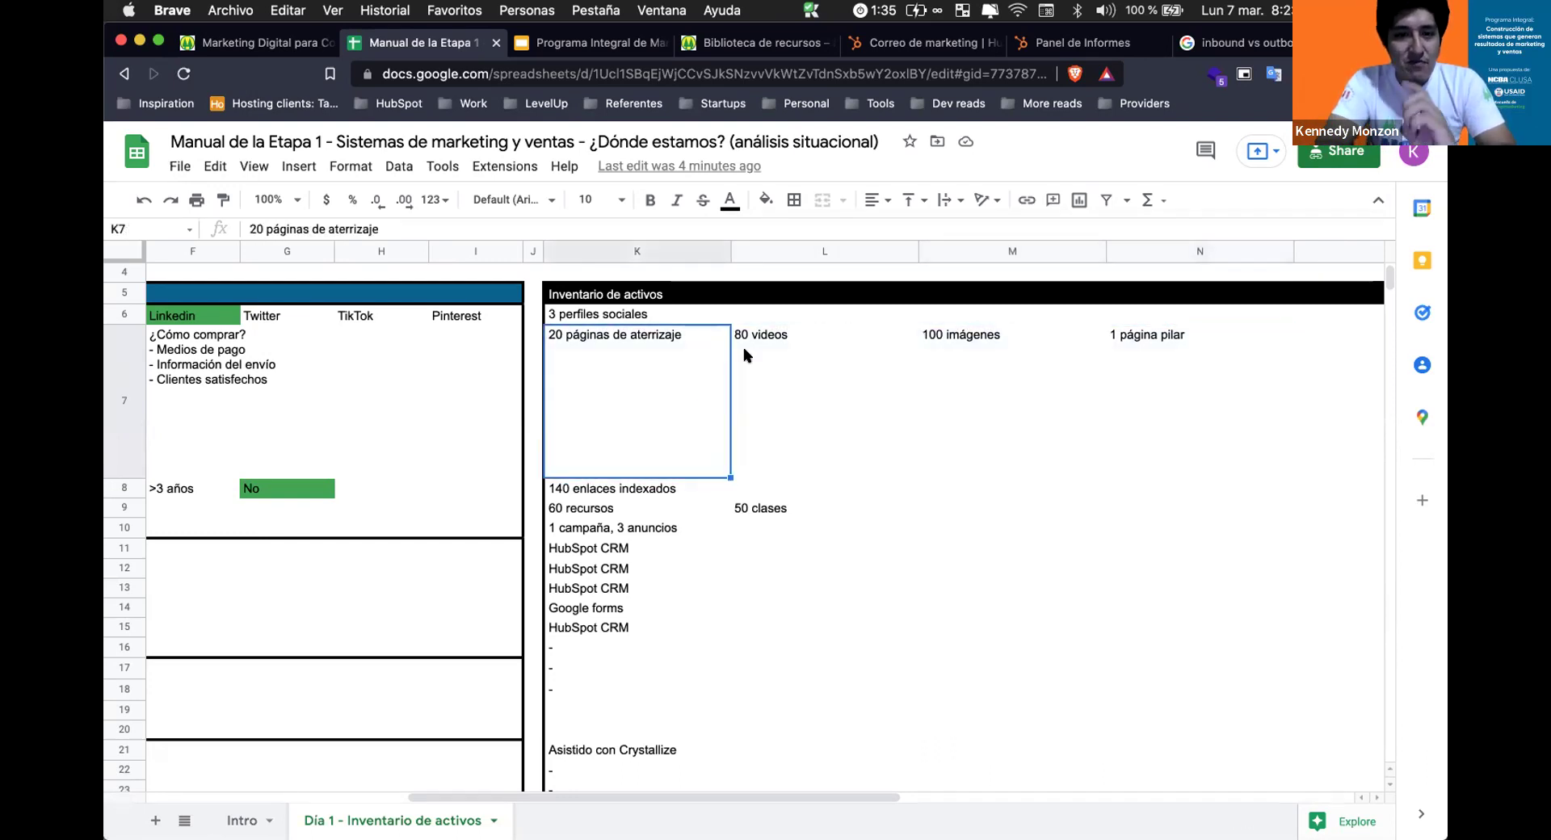
{"action": "left_click", "coordinate": [622, 491]}
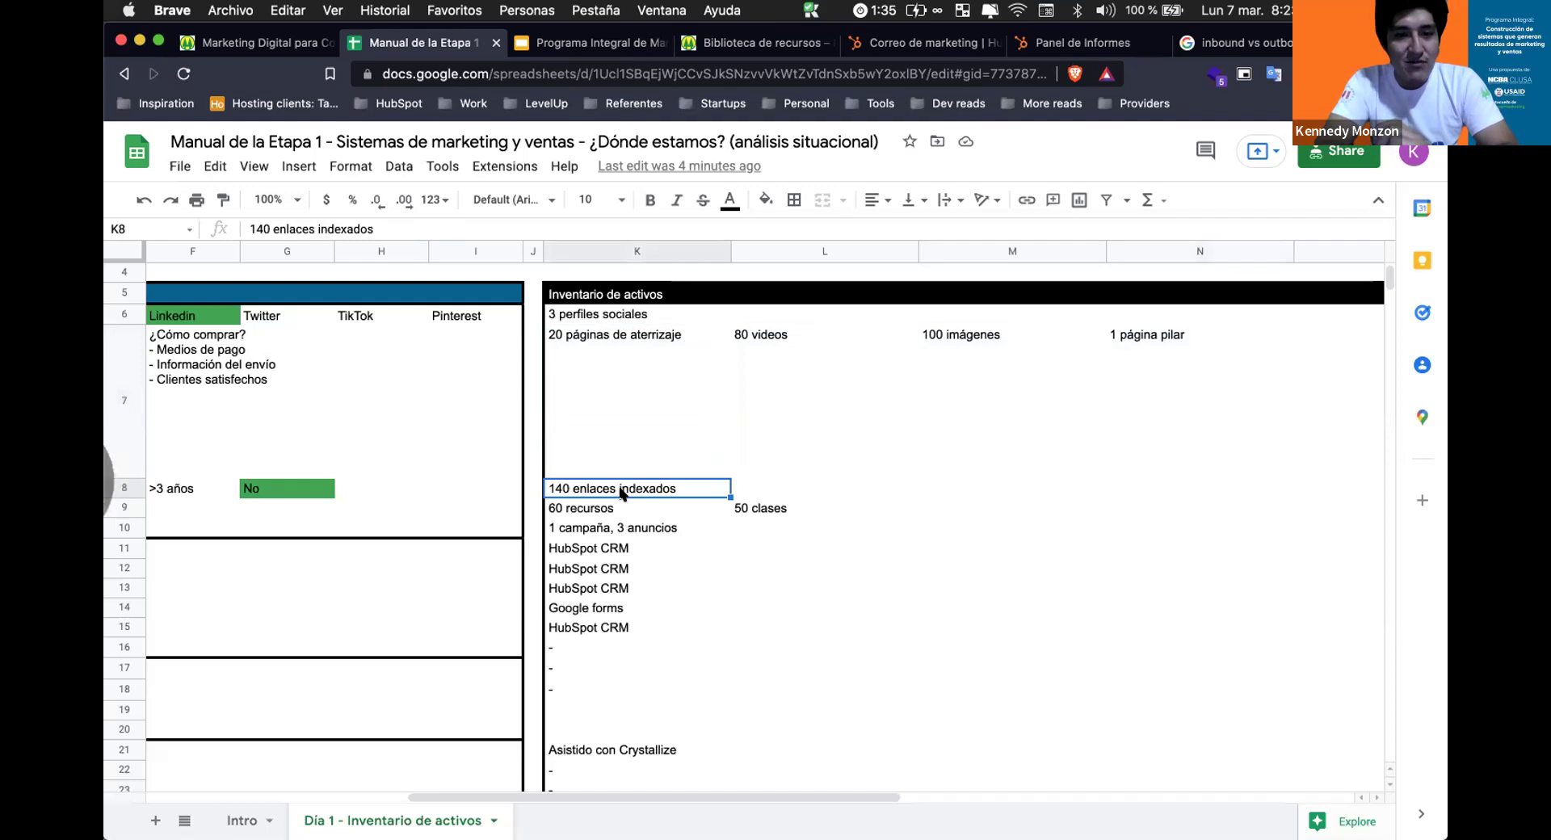
{"action": "scroll", "coordinate": [319, 792], "scroll_direction": "left", "scroll_amount": 5}
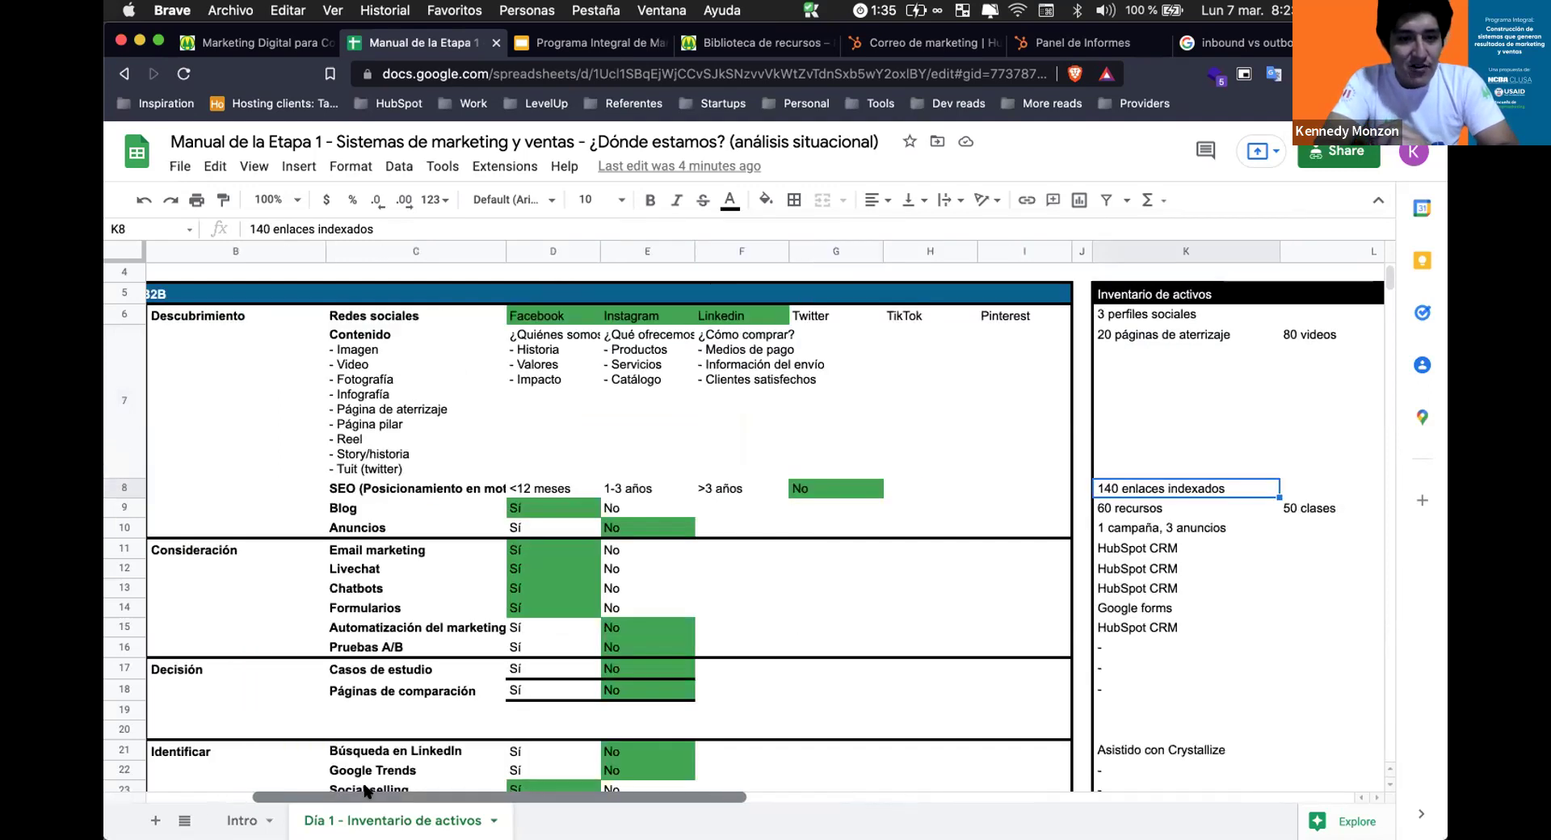
{"action": "scroll", "coordinate": [365, 790], "scroll_direction": "right", "scroll_amount": 2}
{"action": "left_click", "coordinate": [977, 508]}
{"action": "left_click", "coordinate": [976, 491]}
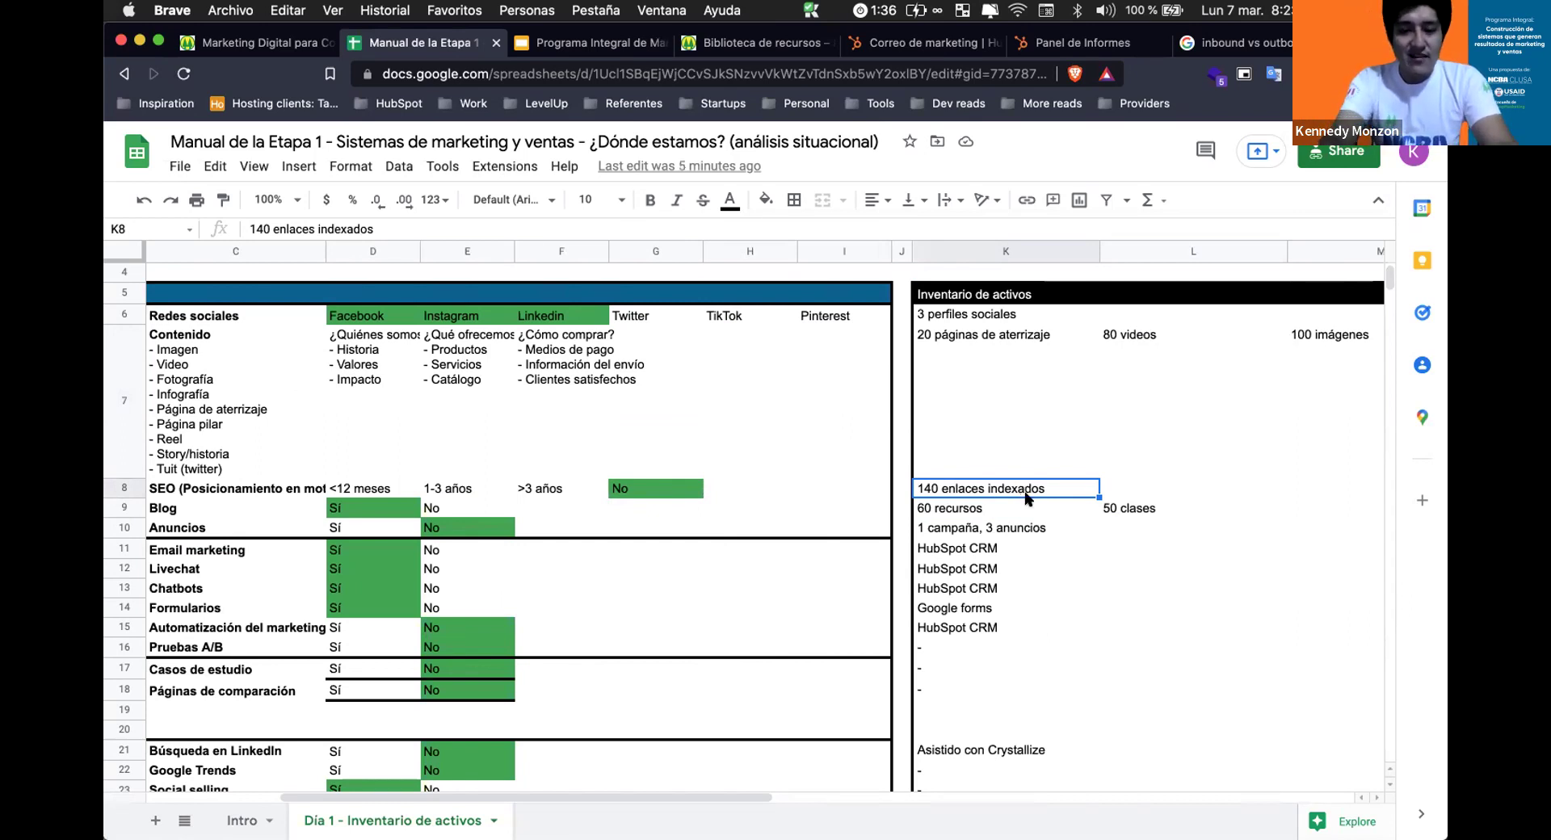
Open analytics.google.com in a new browser tab.
{"action": "key", "text": "super+t"}
{"action": "type", "text": "analy"}
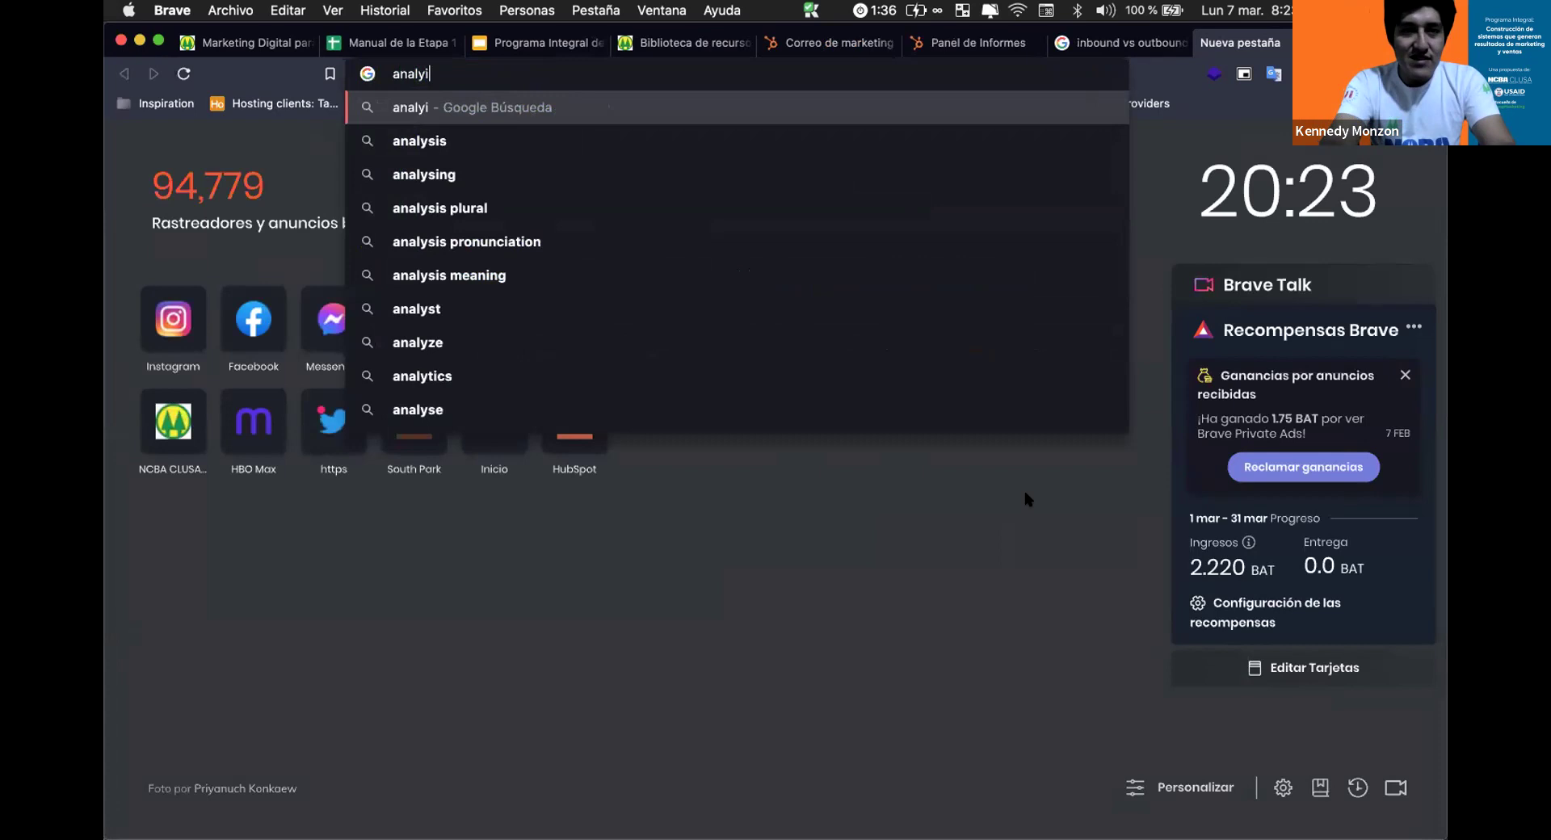
{"action": "type", "text": "tics.google.com"}
{"action": "key", "text": "Return"}
Open the Search Console associations settings page on search.google.com in another new browser tab.
{"action": "key", "text": "super+t"}
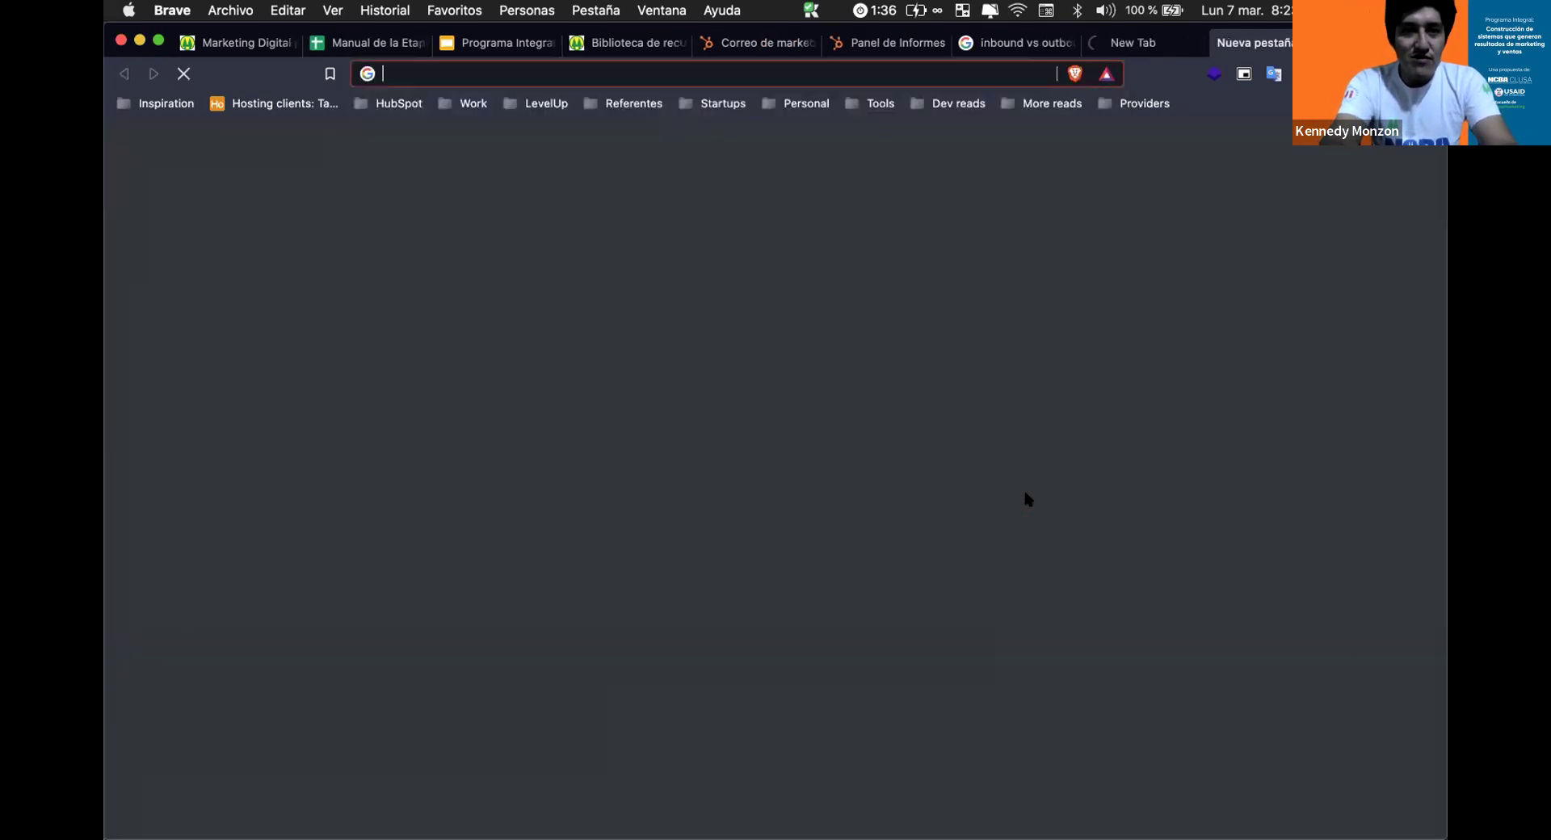
{"action": "type", "text": "search conso"}
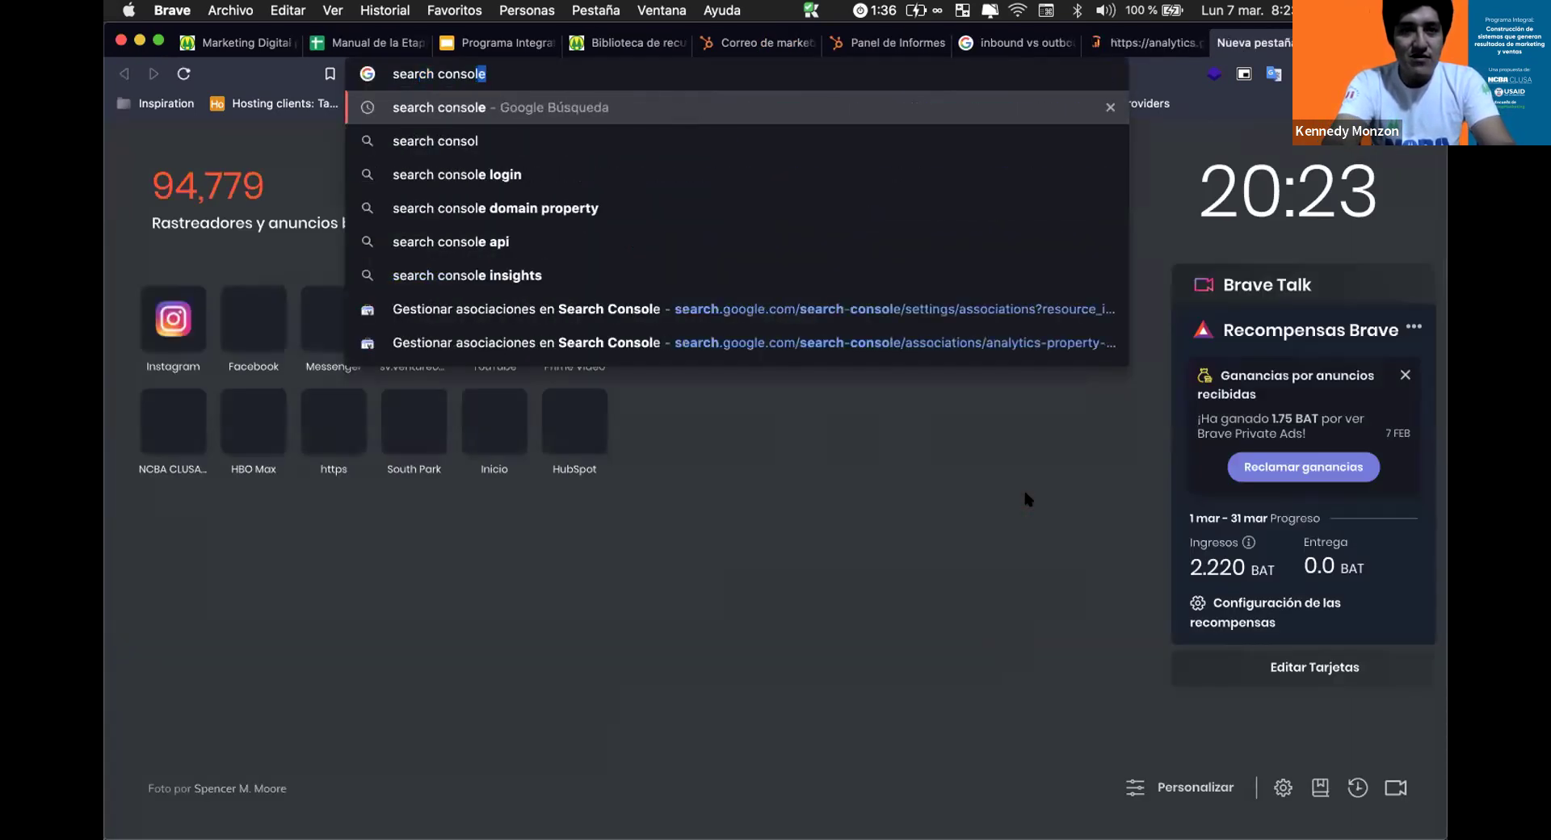
{"action": "key", "text": "BackSpace"}
{"action": "key", "text": "BackSpace"}
{"action": "key", "text": "BackSpace"}
{"action": "key", "text": "BackSpace"}
{"action": "key", "text": "BackSpace"}
{"action": "key", "text": "BackSpace"}
{"action": "key", "text": "BackSpace"}
{"action": "type", "text": "."}
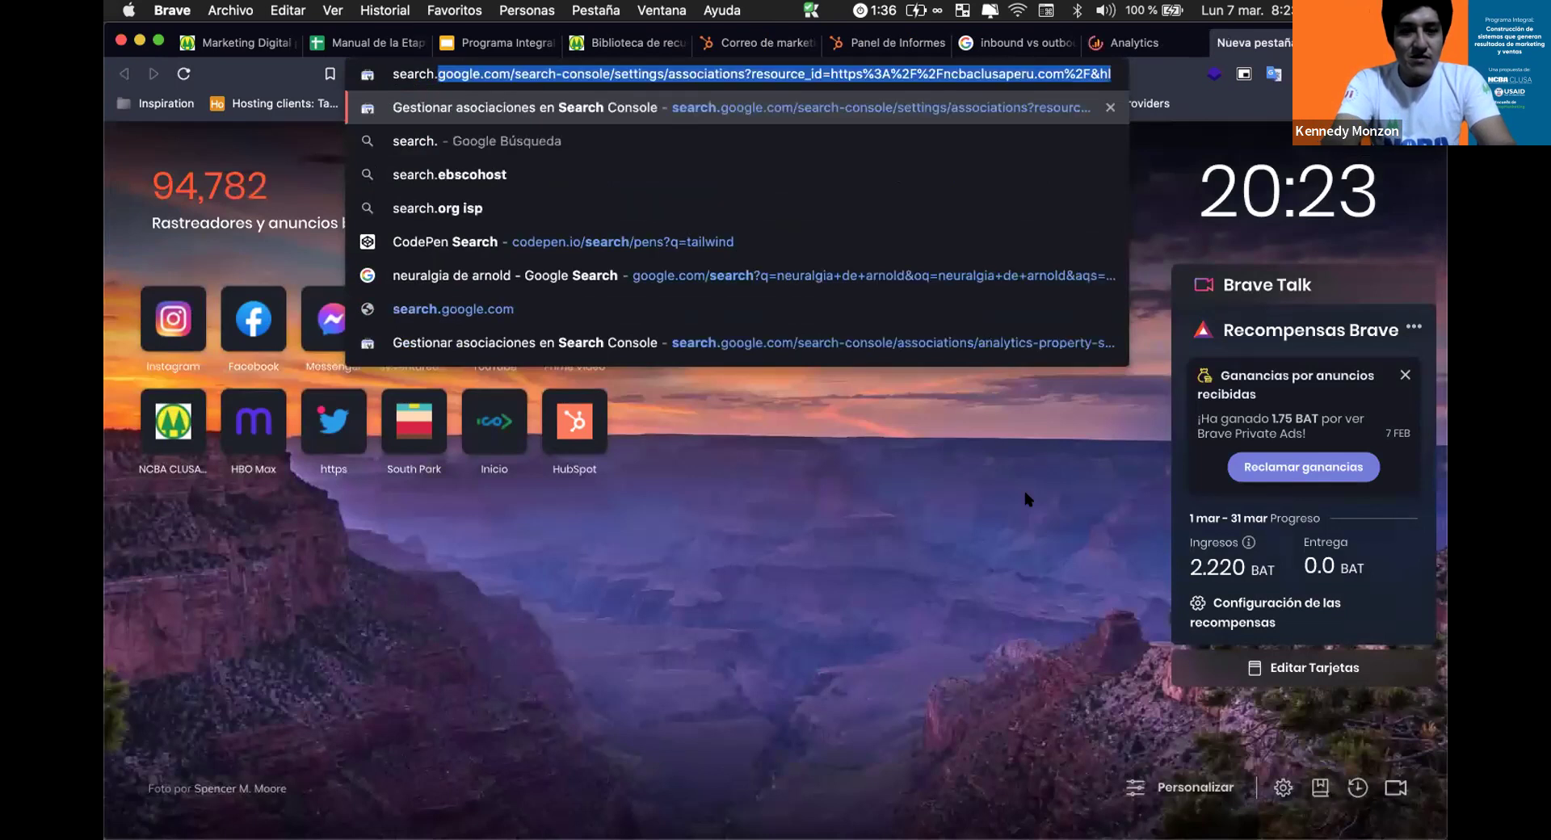
{"action": "key", "text": "Return"}
Return to the stage 1 manual and review the Blog, Contenido and SEO entries under Inventario de activos.
{"action": "key", "text": "super+2"}
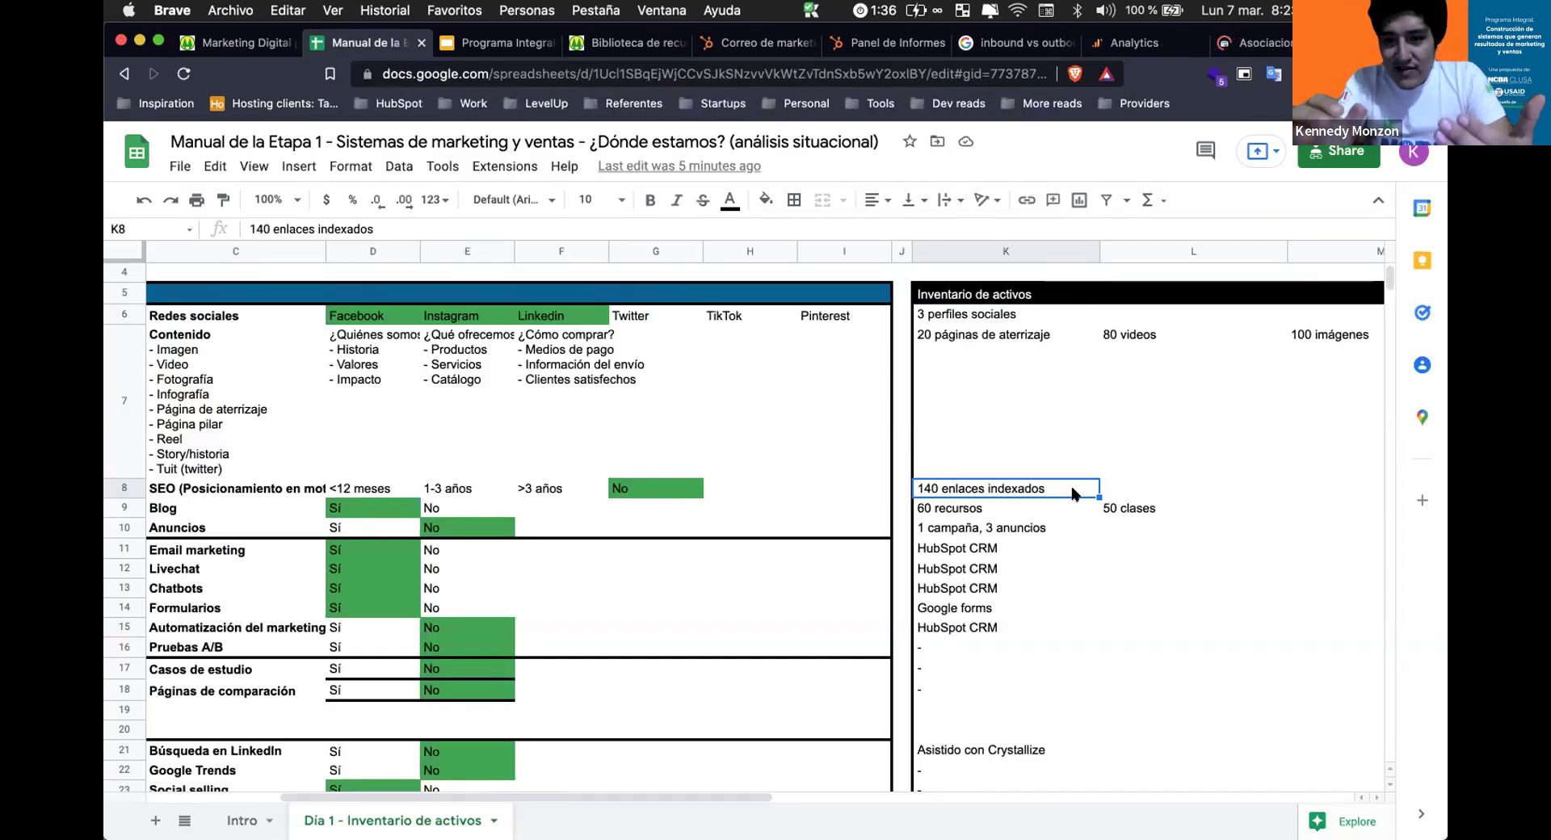
{"action": "left_click", "coordinate": [1022, 507]}
{"action": "left_click", "coordinate": [987, 354]}
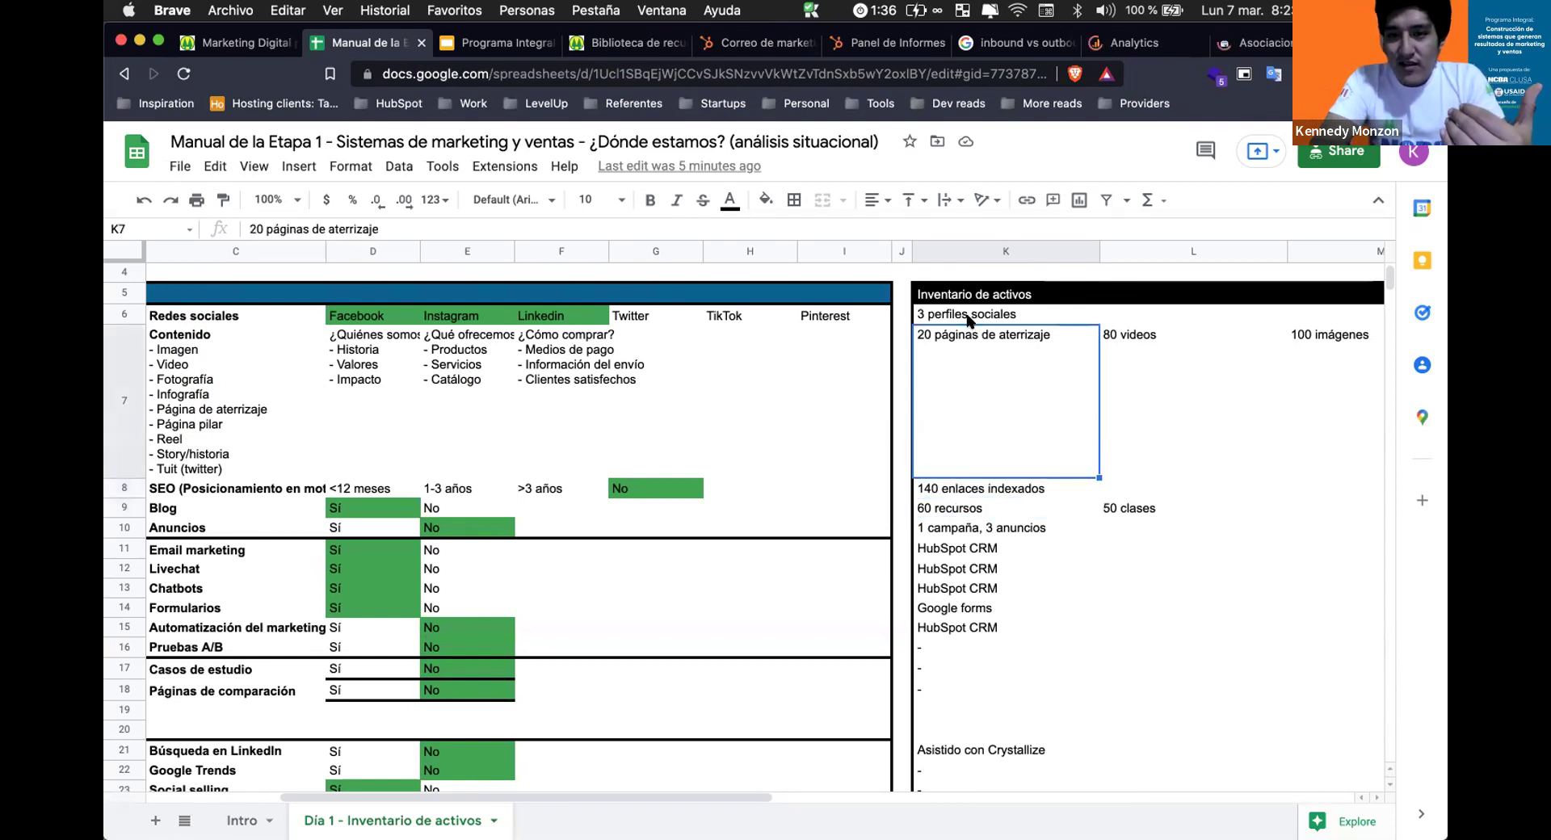
{"action": "left_click", "coordinate": [956, 494]}
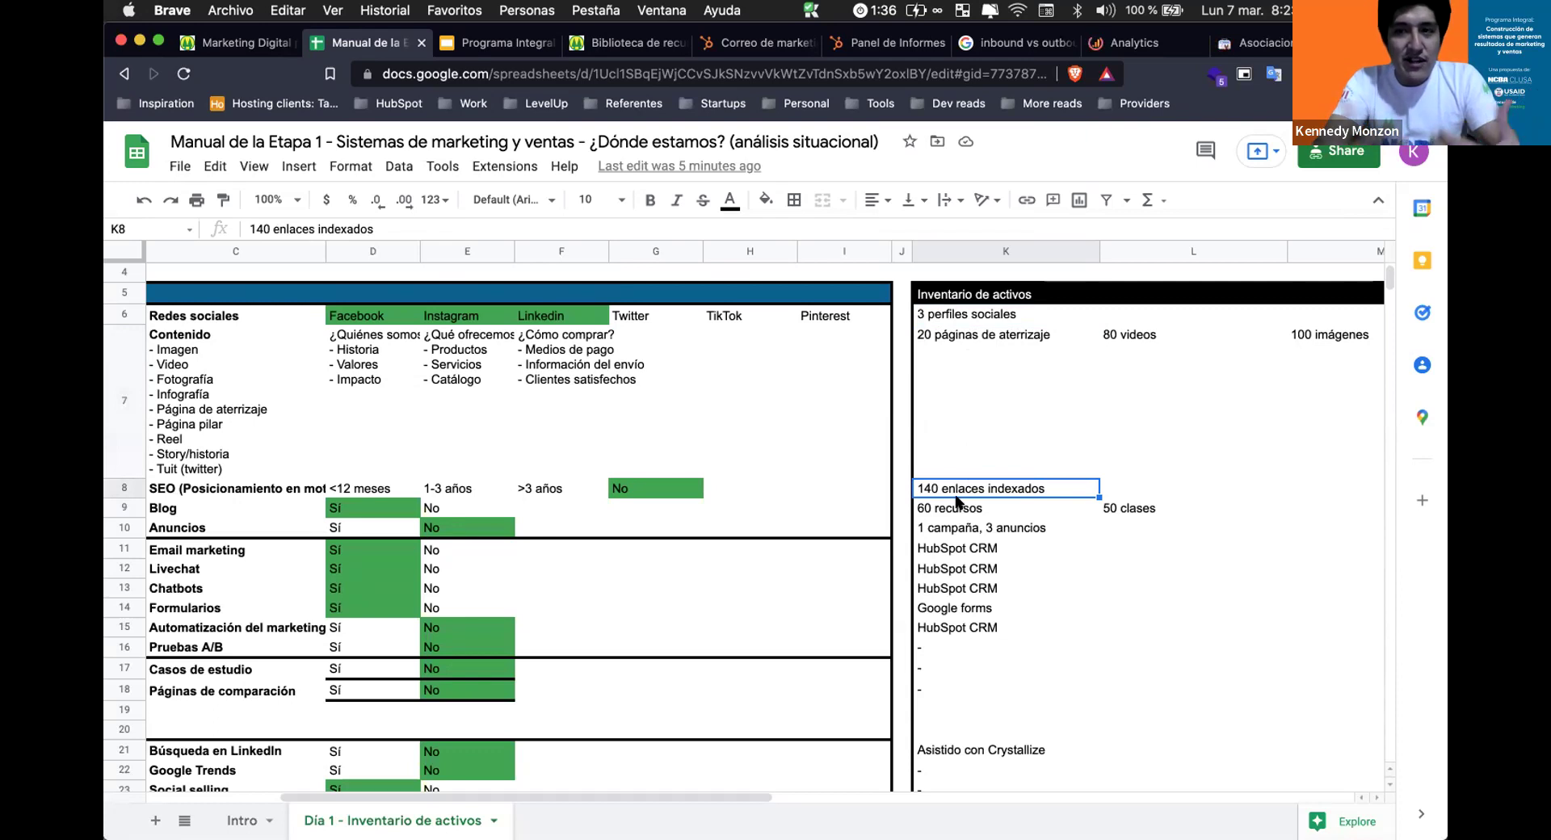
Try replacing the SEO row's indexed links entry with a dash, then undo the replacement.
{"action": "left_click", "coordinate": [950, 517]}
{"action": "left_click", "coordinate": [943, 489]}
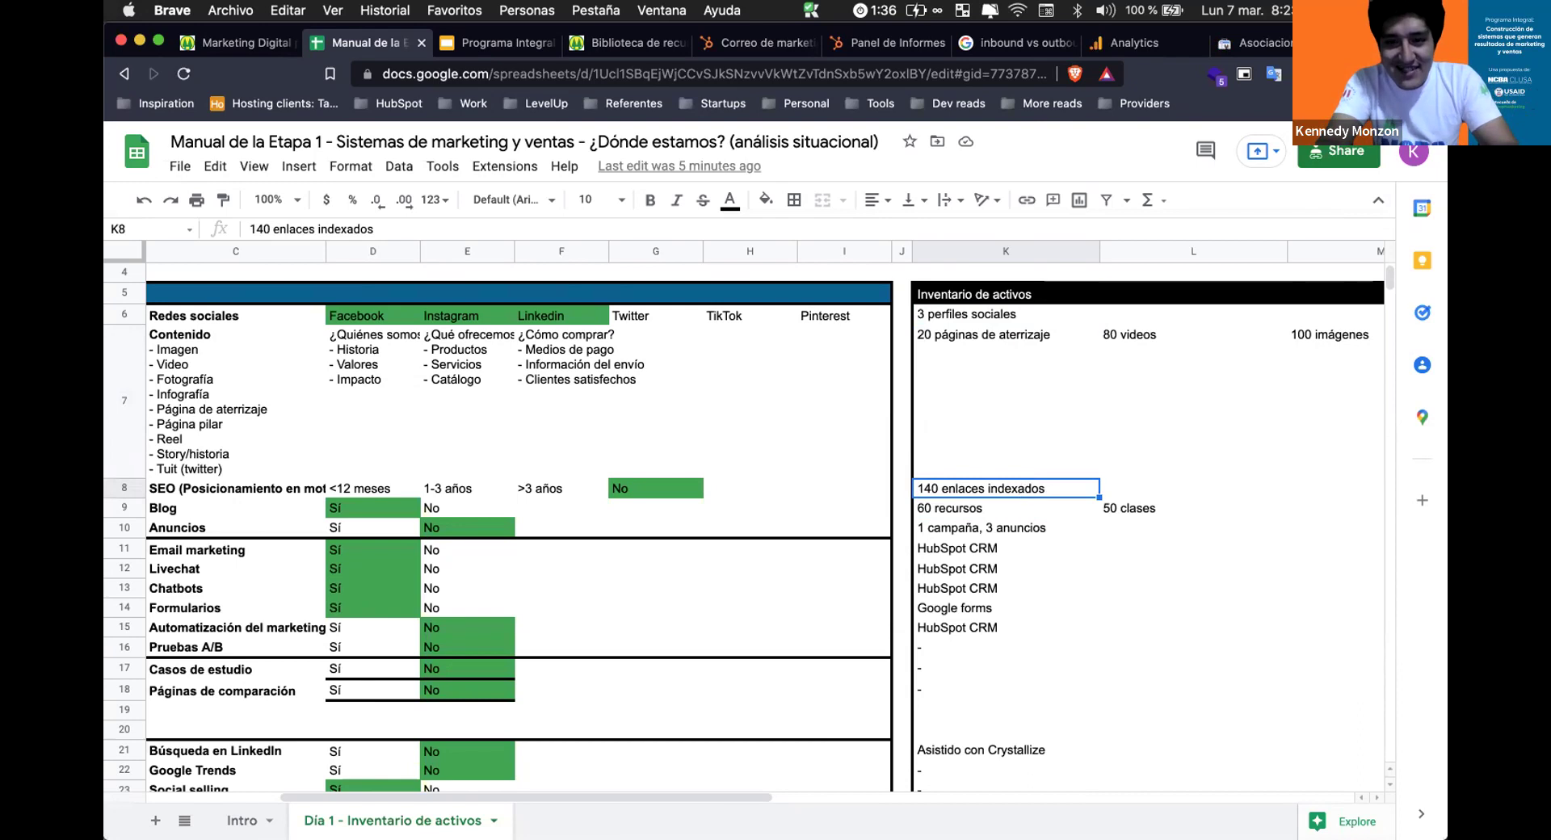
{"action": "type", "text": "-"}
{"action": "key", "text": "Return"}
{"action": "key", "text": "super+z"}
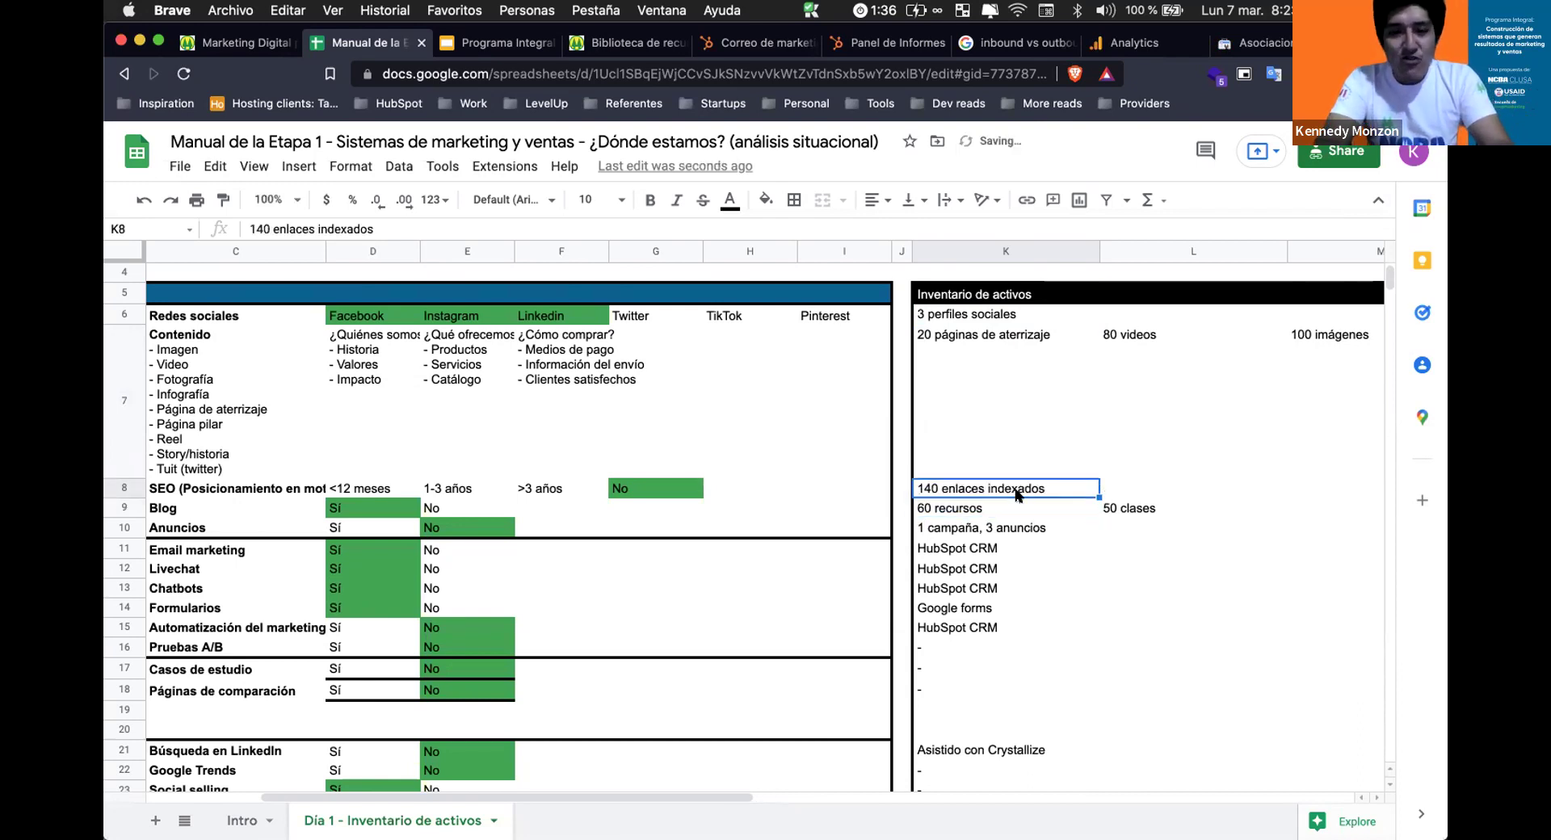
Review the Contenido, SEO, Blog and Anuncios entries under Inventario de activos, including the resources, classes and ad campaign.
{"action": "left_click", "coordinate": [1000, 474]}
{"action": "left_click", "coordinate": [984, 490]}
{"action": "left_click", "coordinate": [982, 472]}
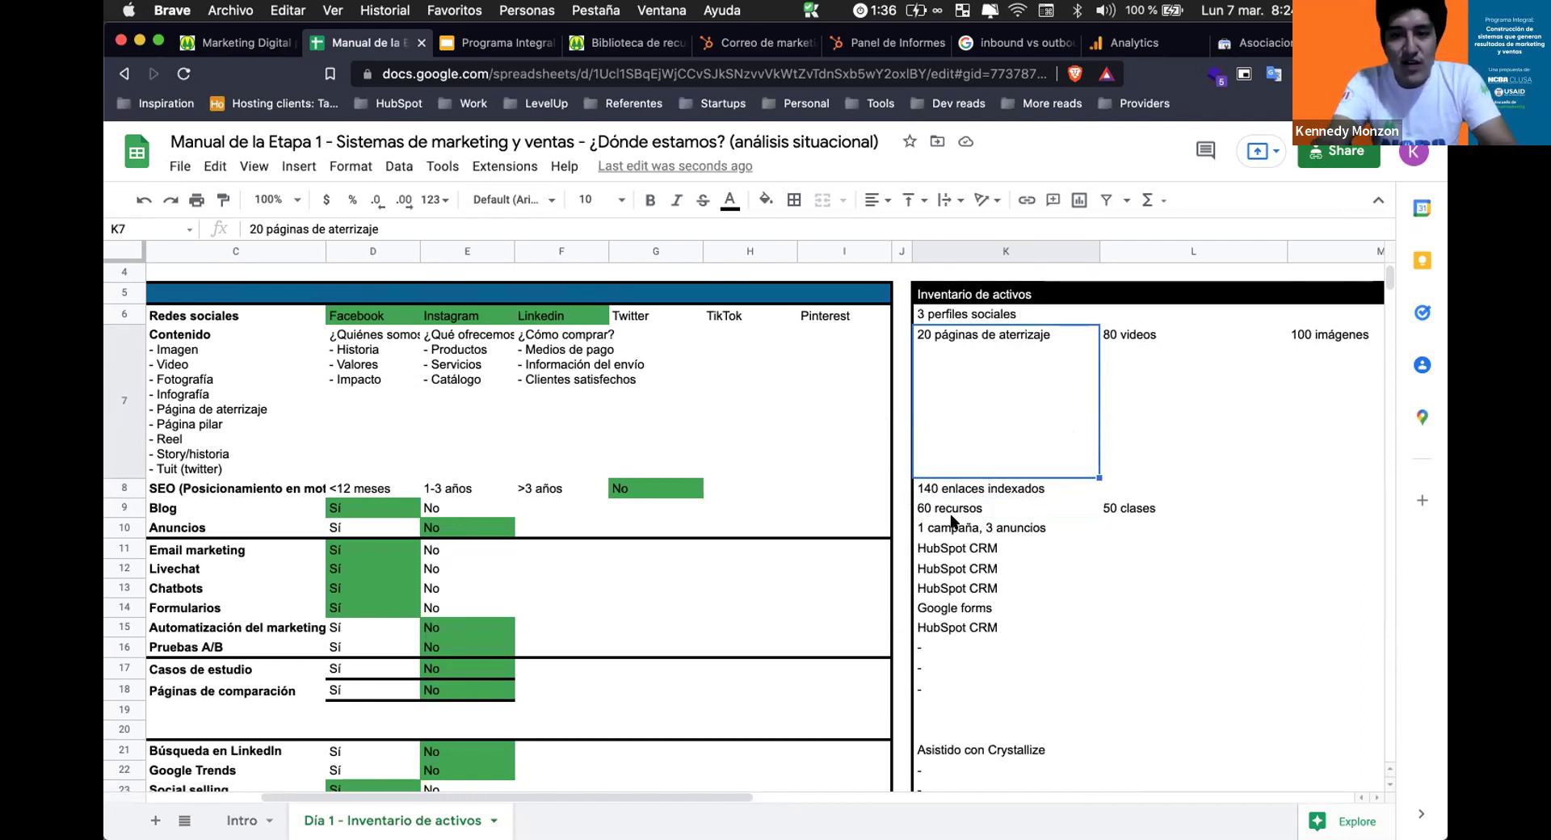
{"action": "left_click", "coordinate": [970, 491]}
{"action": "left_click", "coordinate": [947, 509]}
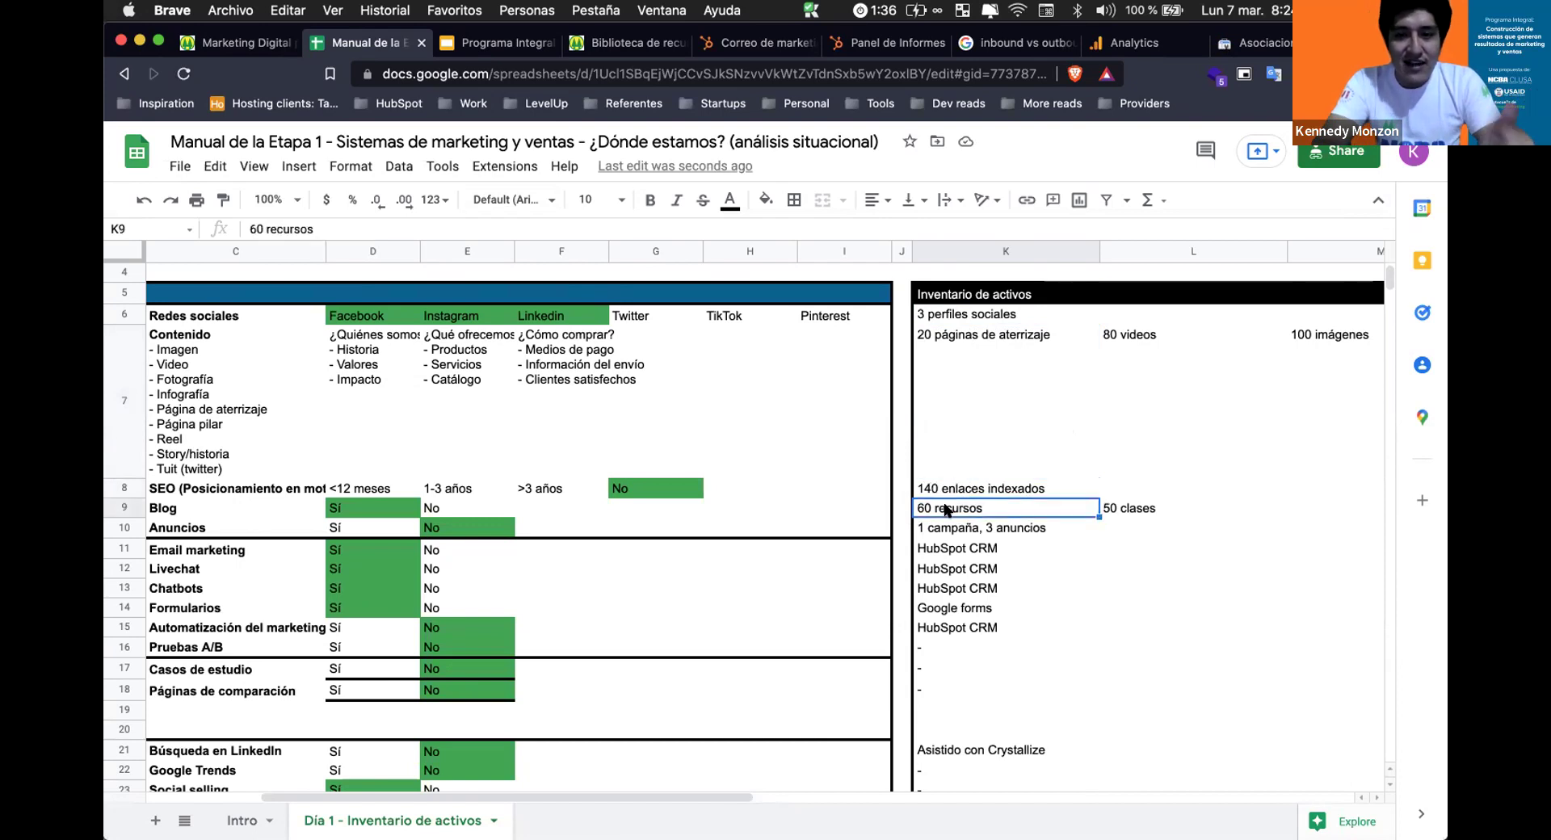
{"action": "left_click", "coordinate": [1127, 509]}
{"action": "left_click", "coordinate": [1018, 531]}
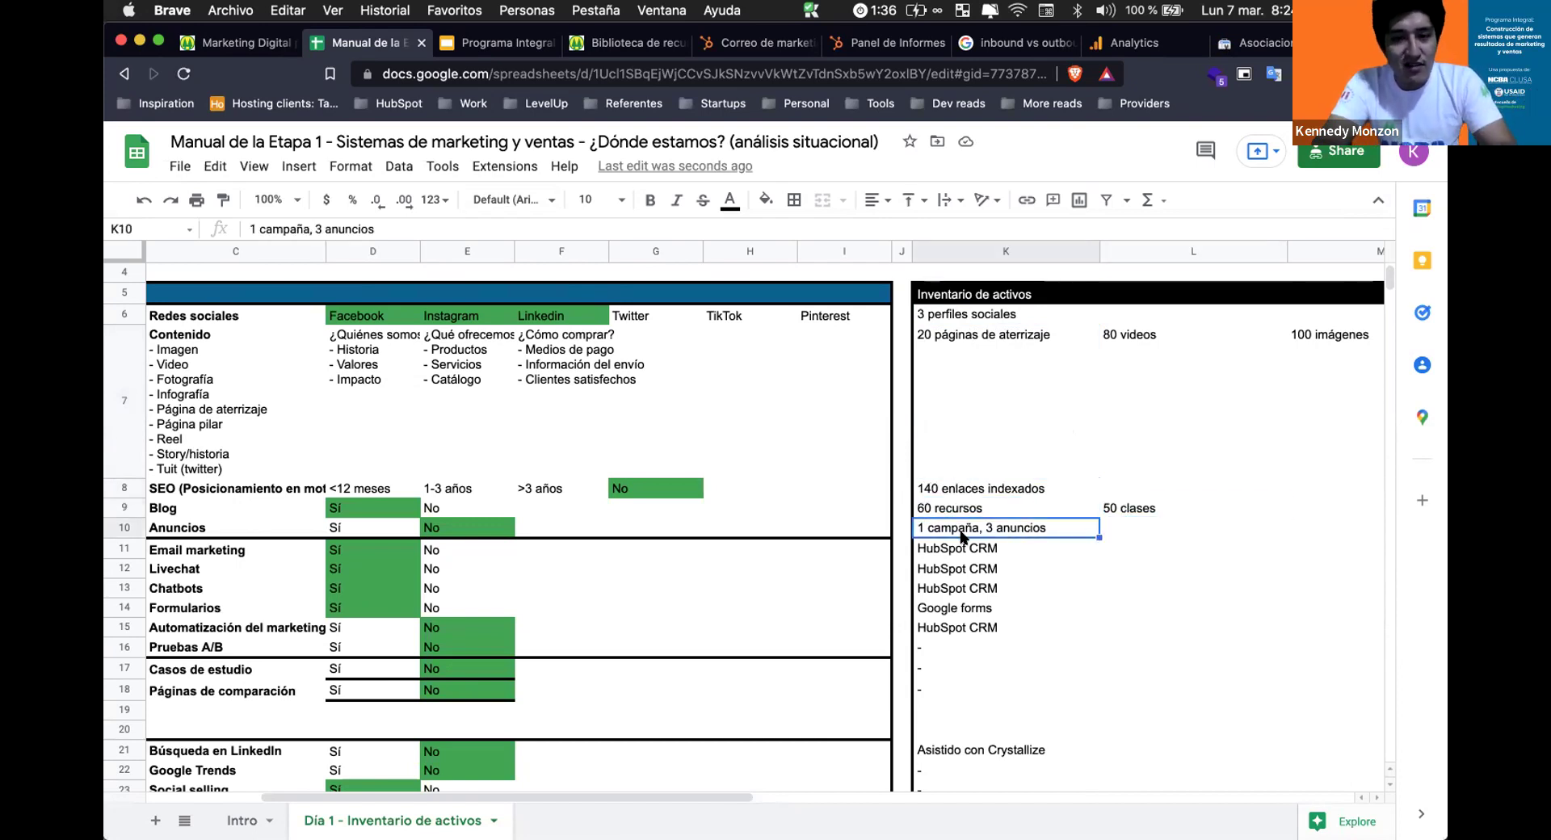
{"action": "left_click", "coordinate": [1056, 509]}
Switch from the manual past Search Console to the Clases list in the ncbaclusaperu.com WordPress admin.
{"action": "left_click", "coordinate": [1260, 42]}
{"action": "key", "text": "ctrl+shift+Tab"}
{"action": "key", "text": "ctrl+Tab"}
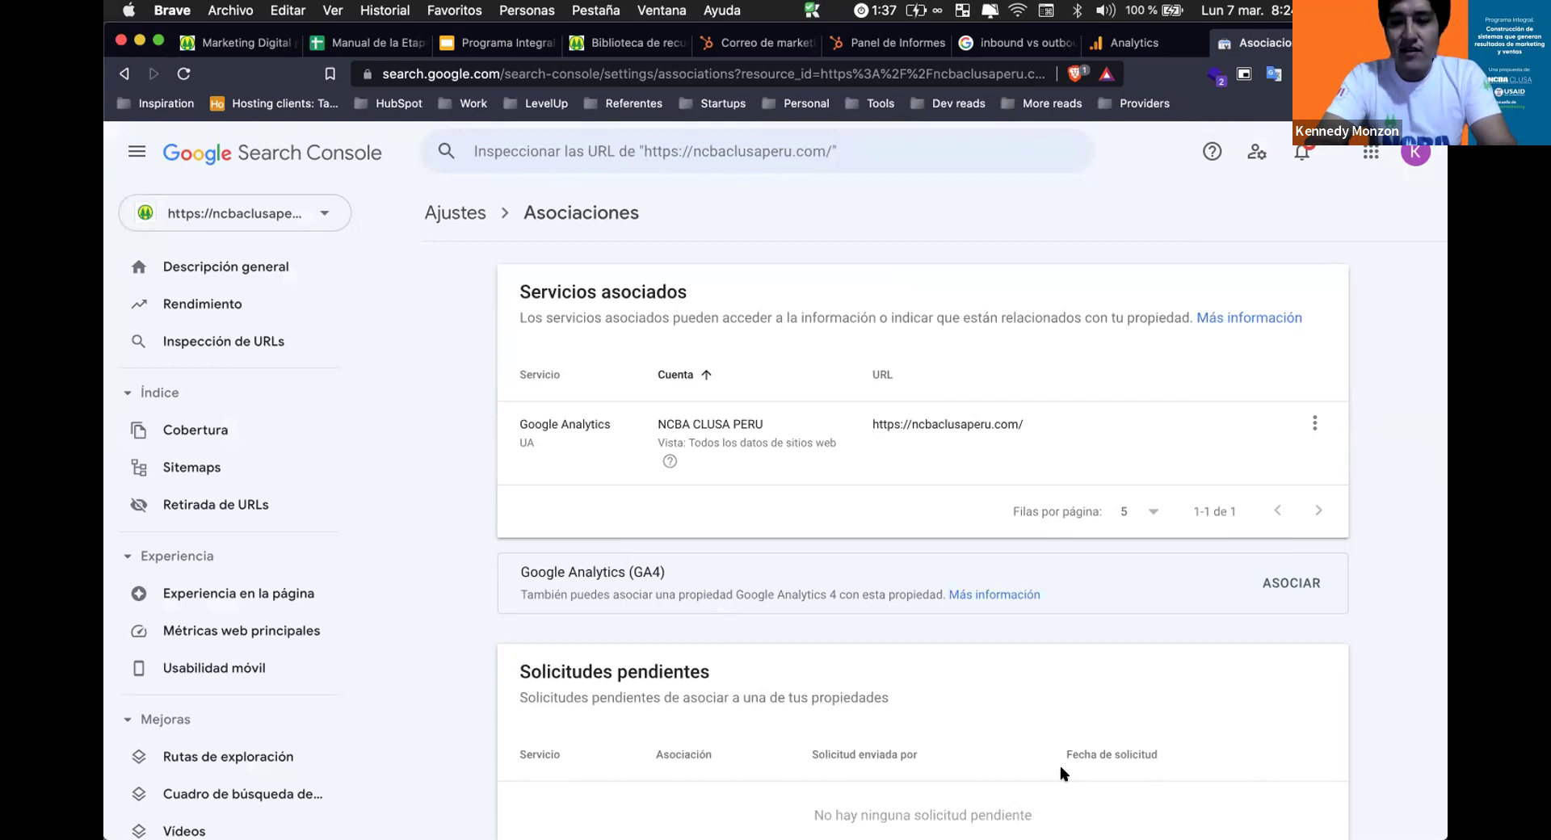
{"action": "key", "text": "ctrl+Tab"}
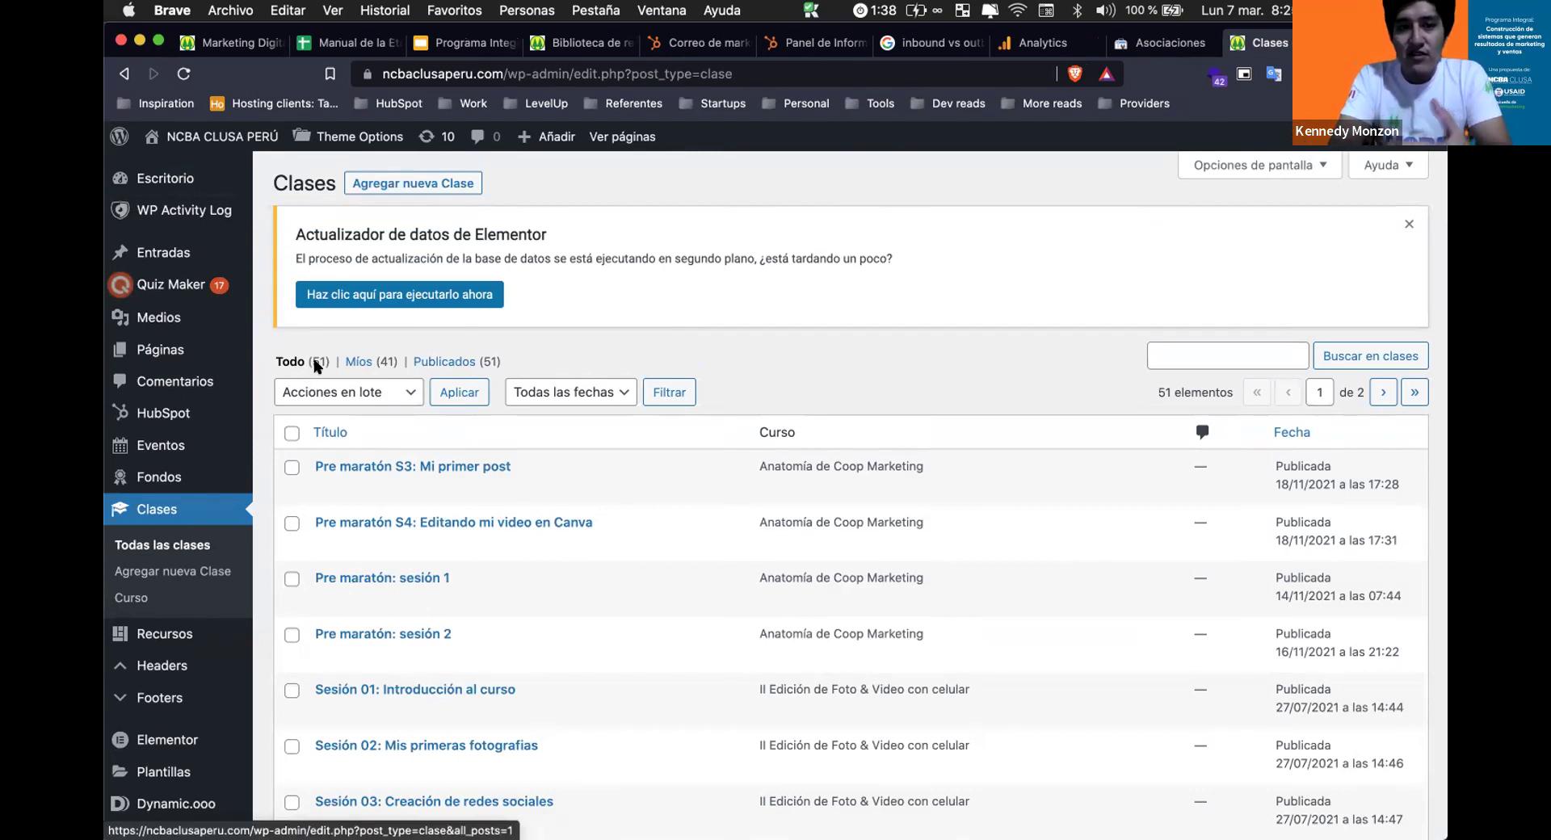
Examine the published classes in the Clases list and the course assigned to each one.
{"action": "scroll", "coordinate": [670, 408], "scroll_direction": "down", "scroll_amount": 3}
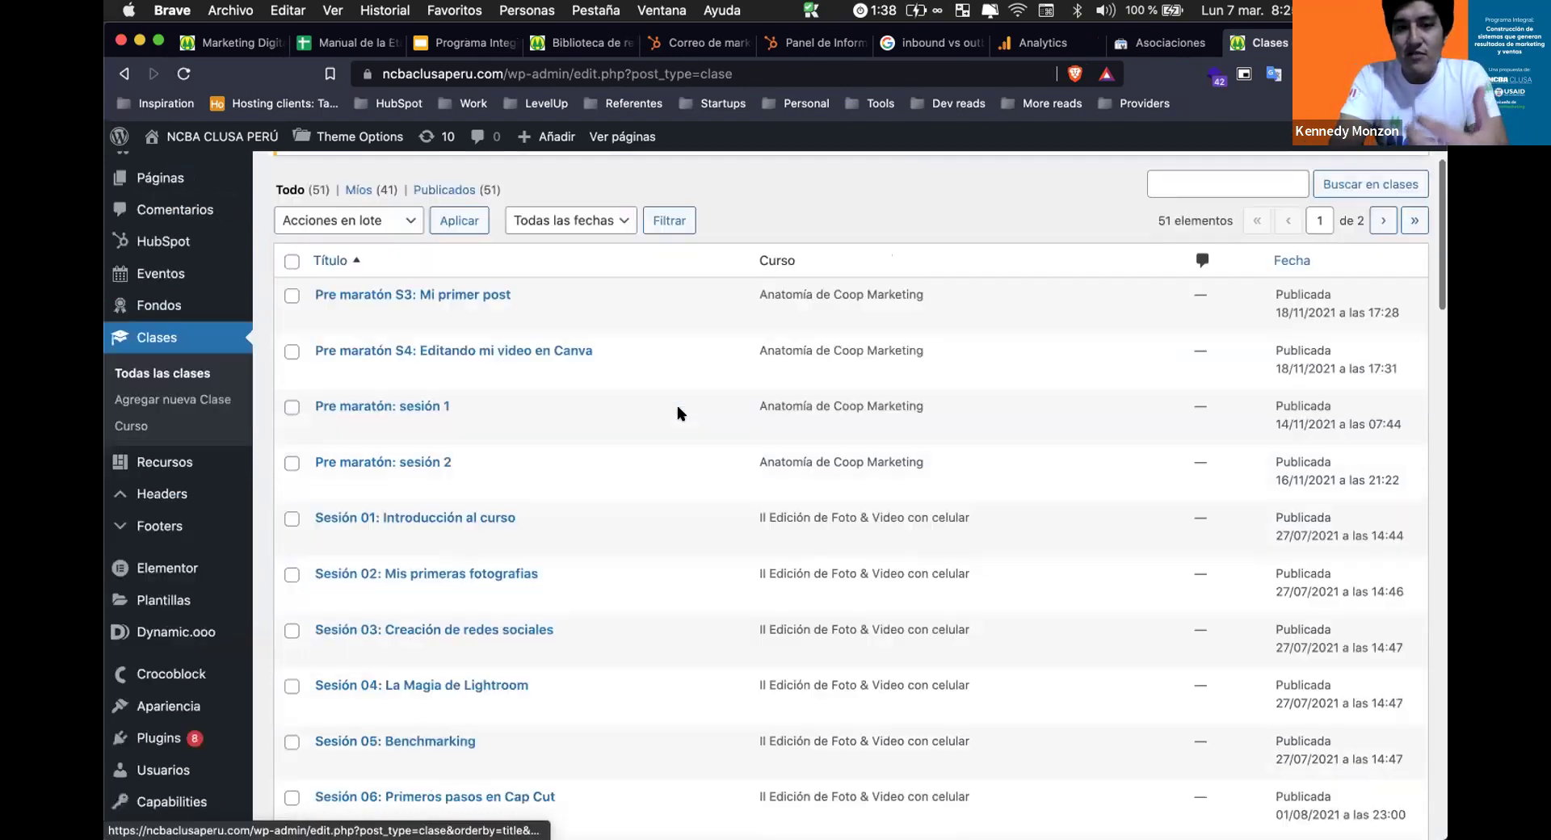
{"action": "triple_click", "coordinate": [778, 295]}
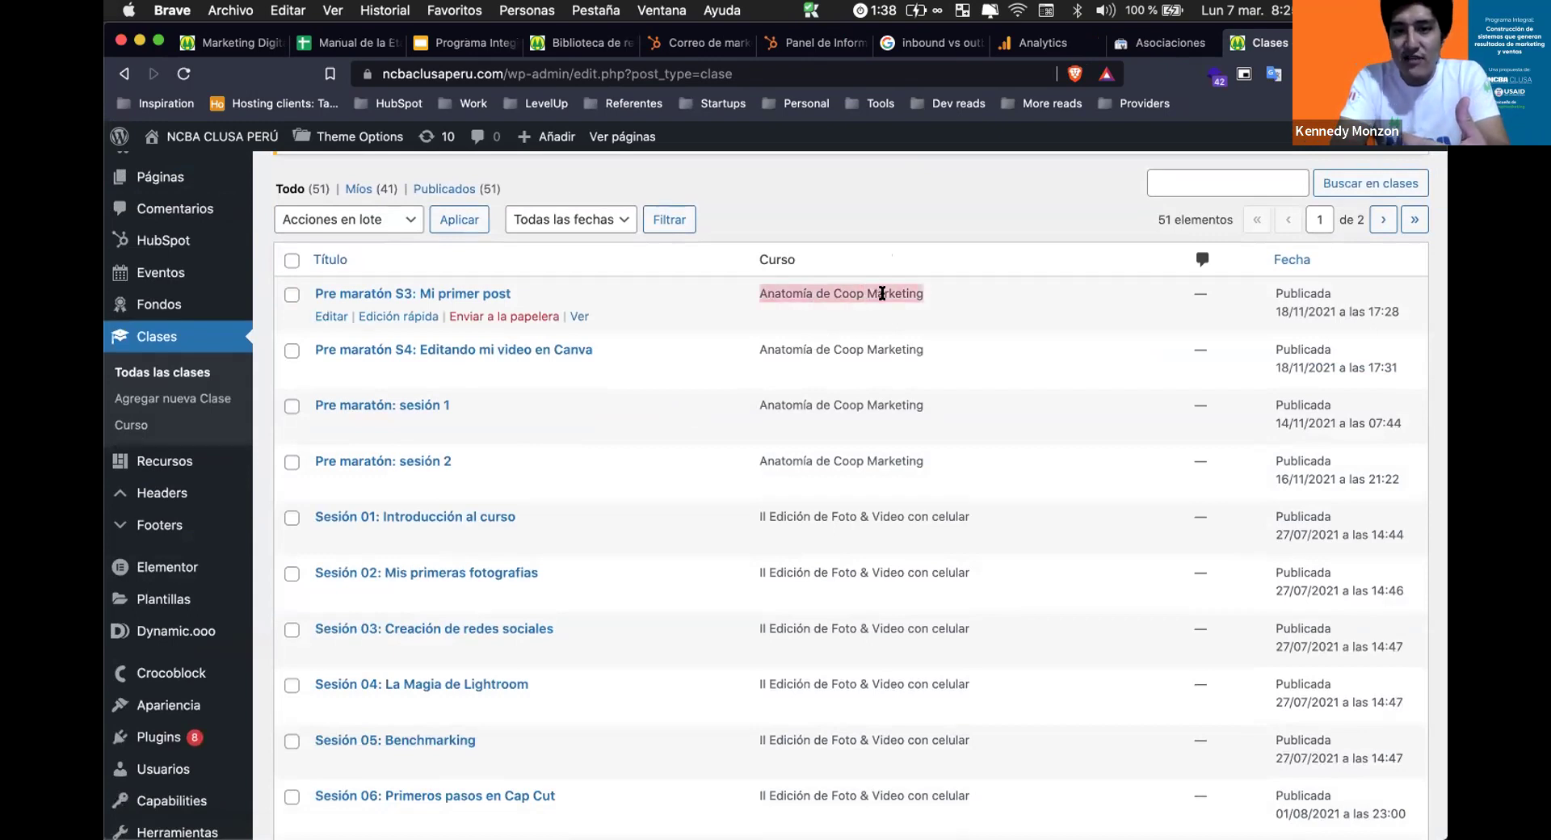
{"action": "scroll", "coordinate": [883, 301], "scroll_direction": "down", "scroll_amount": 2}
{"action": "left_click_drag", "start_coordinate": [767, 417], "coordinate": [966, 419]}
{"action": "left_click", "coordinate": [889, 414]}
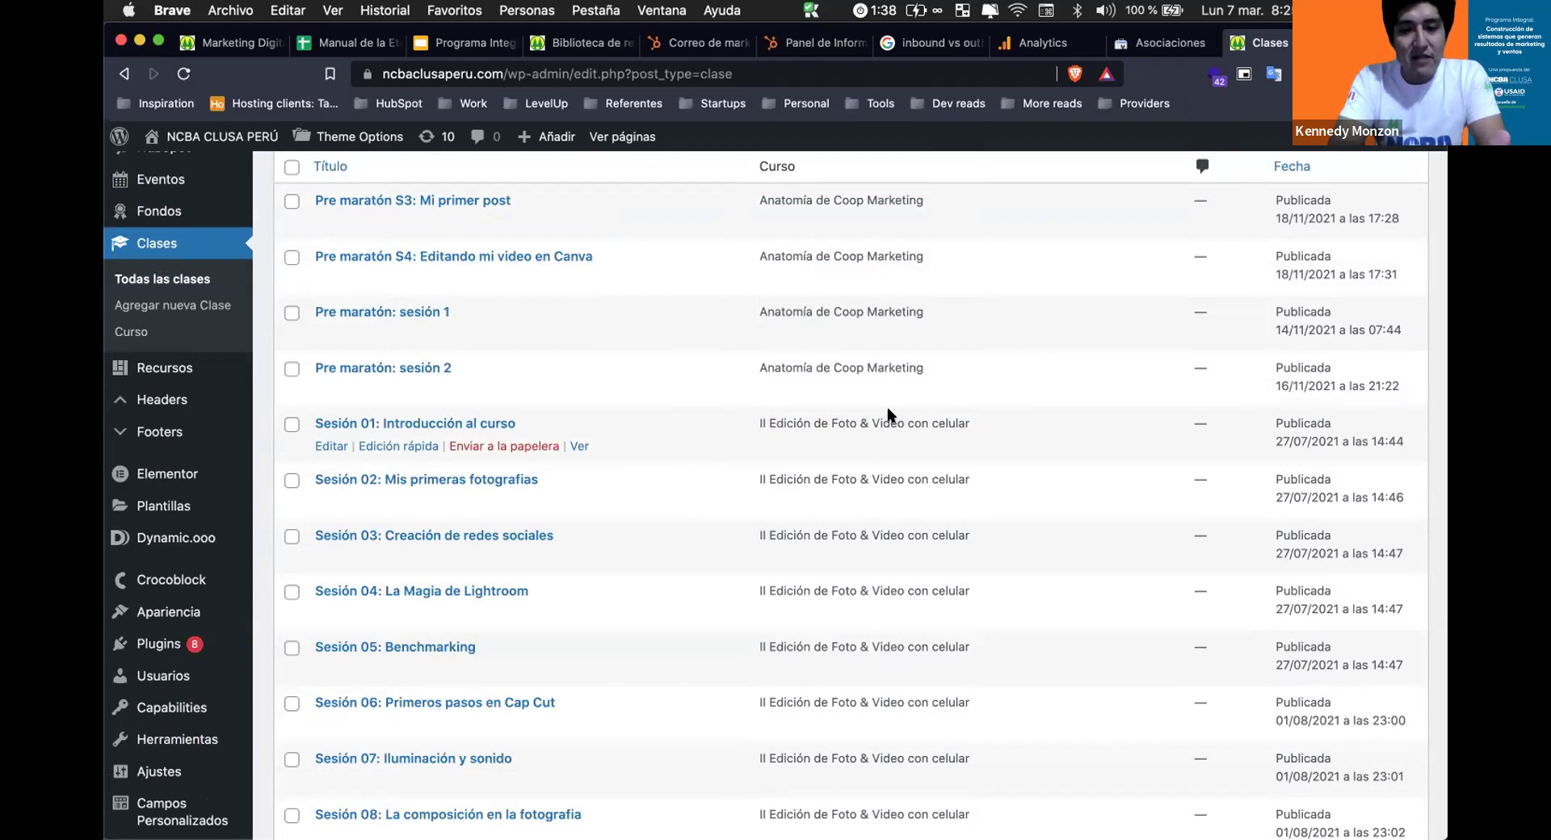
{"action": "scroll", "coordinate": [887, 410], "scroll_direction": "up", "scroll_amount": 1}
{"action": "scroll", "coordinate": [887, 410], "scroll_direction": "down", "scroll_amount": 4}
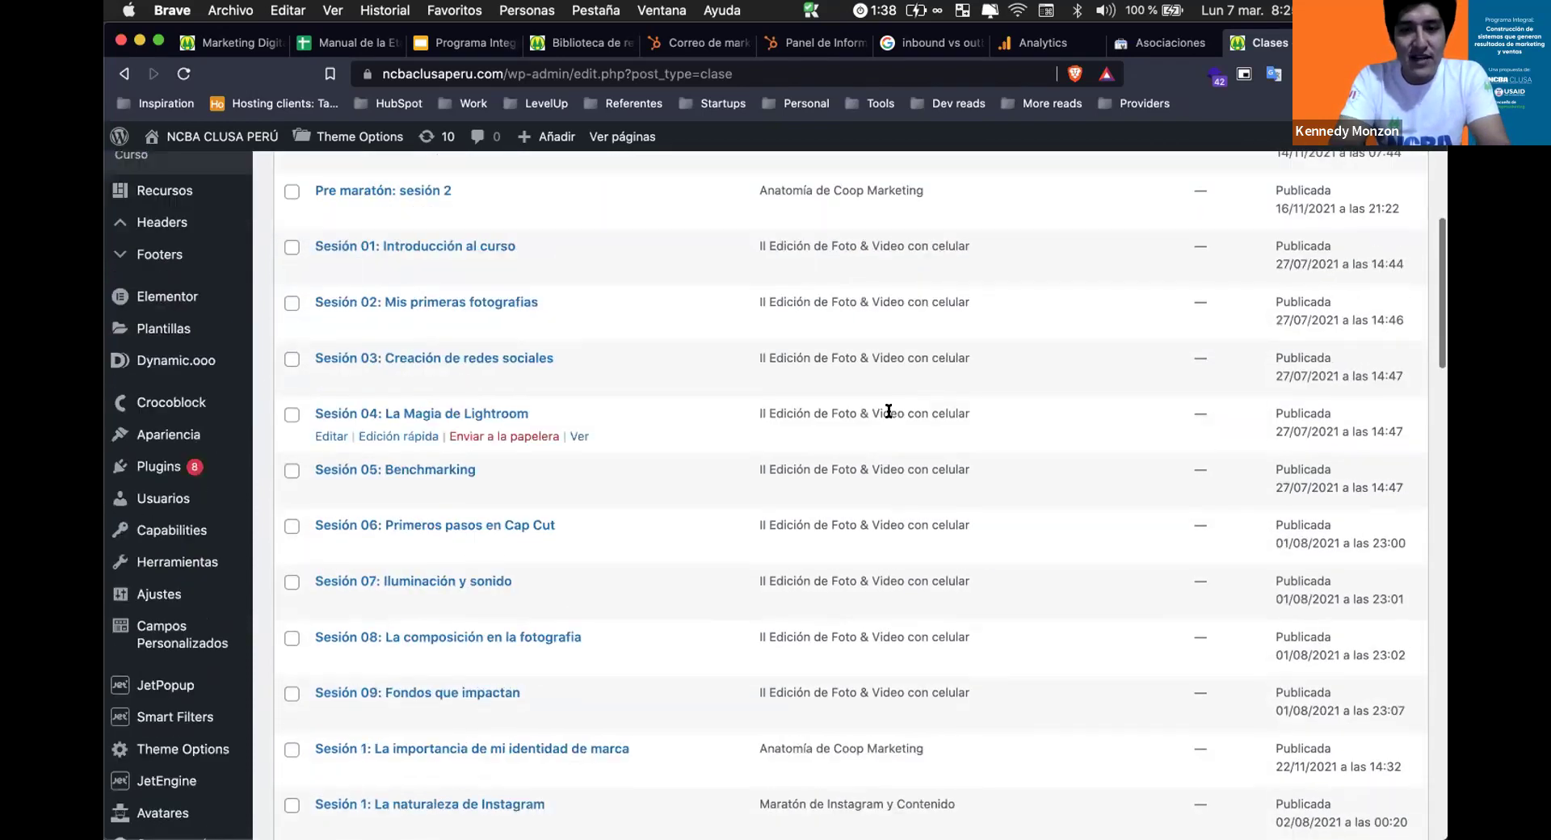
{"action": "scroll", "coordinate": [889, 412], "scroll_direction": "down", "scroll_amount": 15}
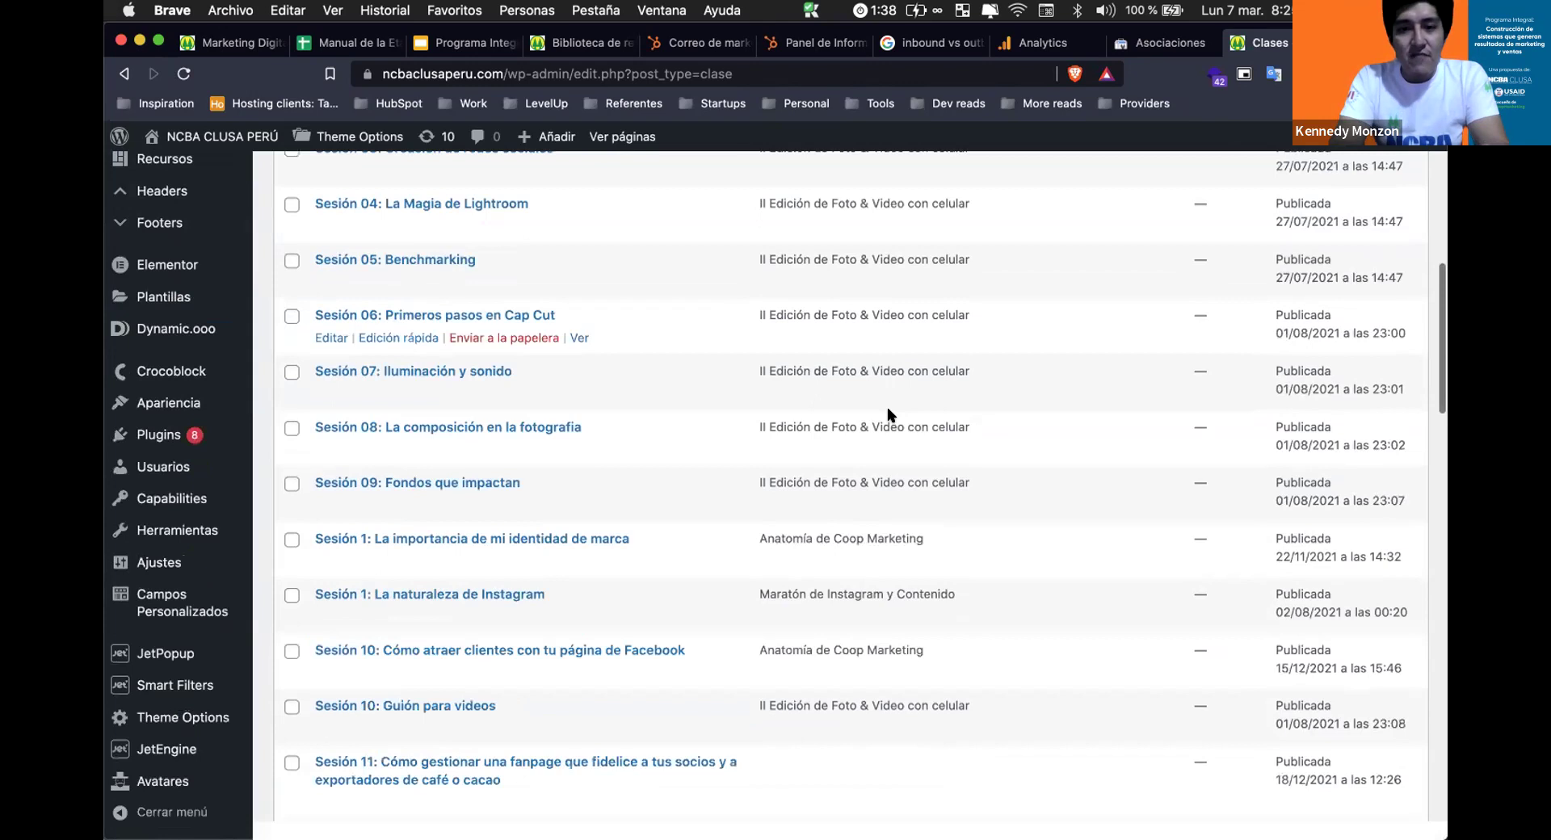
{"action": "scroll", "coordinate": [730, 452], "scroll_direction": "up", "scroll_amount": 5}
{"action": "scroll", "coordinate": [730, 452], "scroll_direction": "up", "scroll_amount": 10}
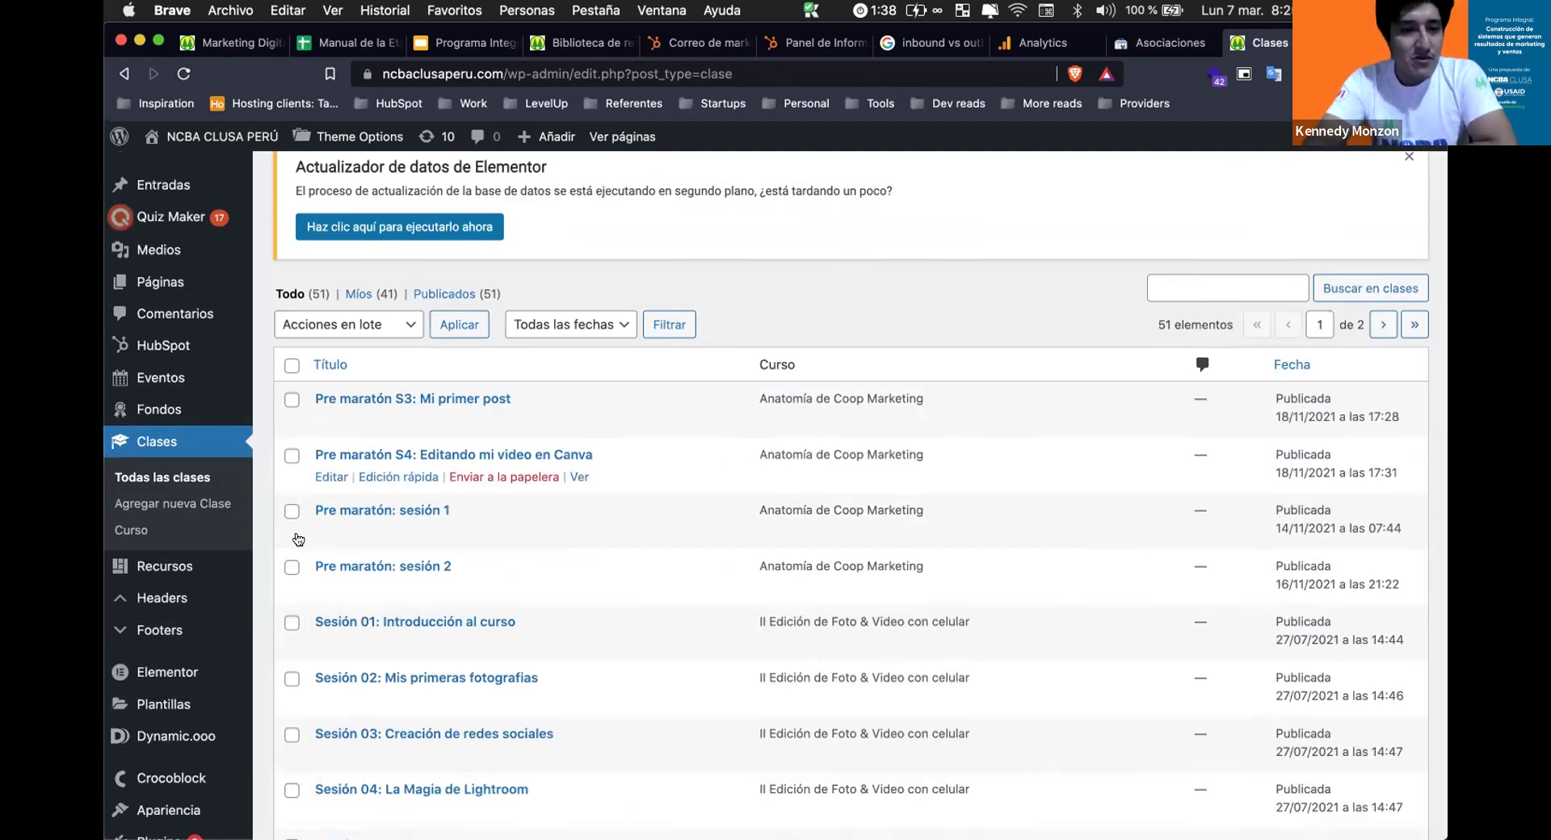
Open the Curso categories of the Clases section and examine the courses with their class counts.
{"action": "left_click", "coordinate": [142, 536]}
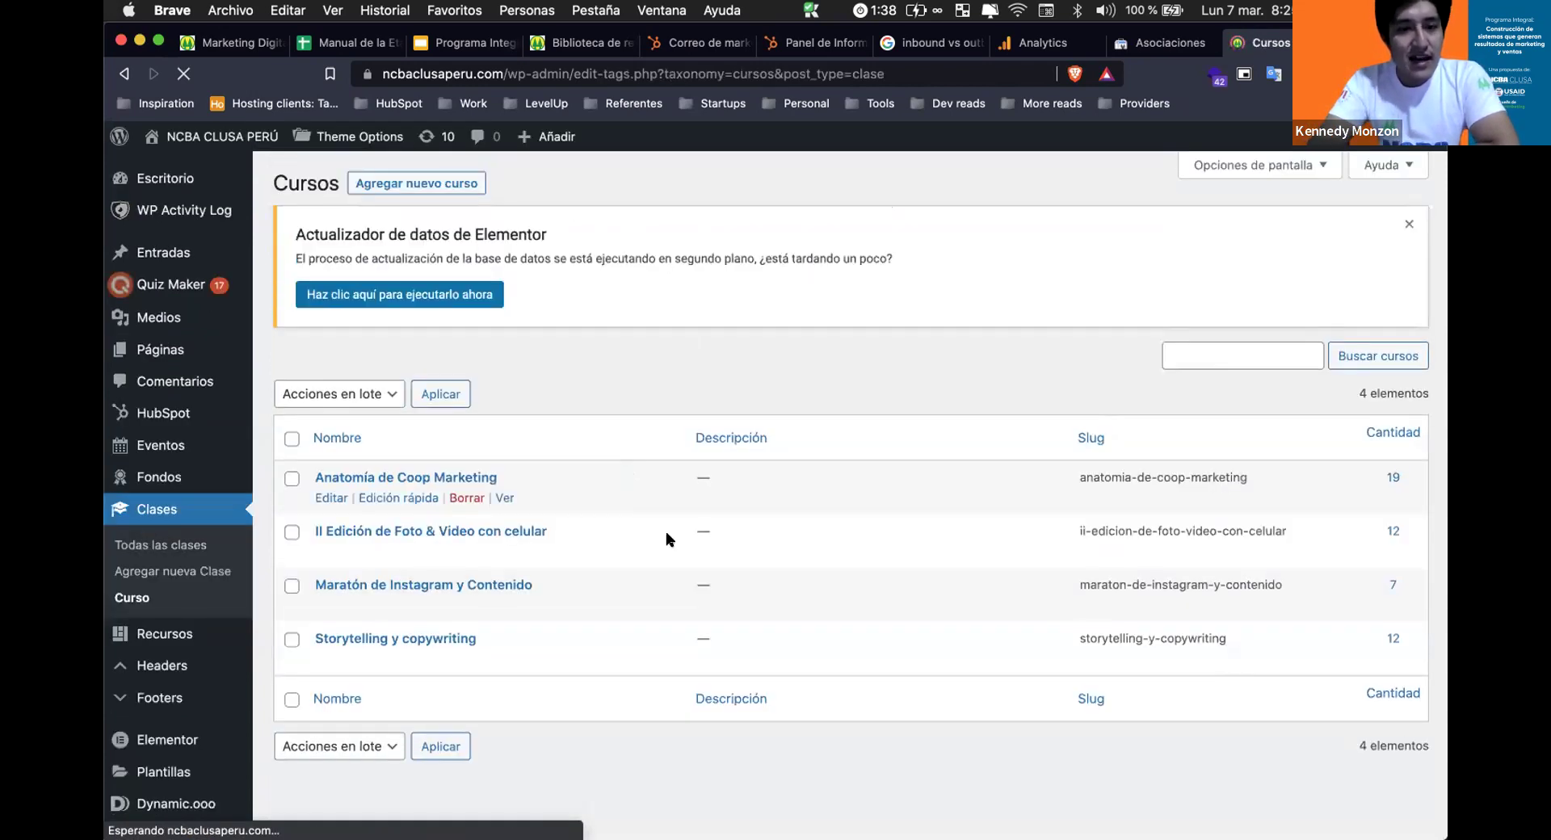
{"action": "scroll", "coordinate": [666, 532], "scroll_direction": "down", "scroll_amount": 1}
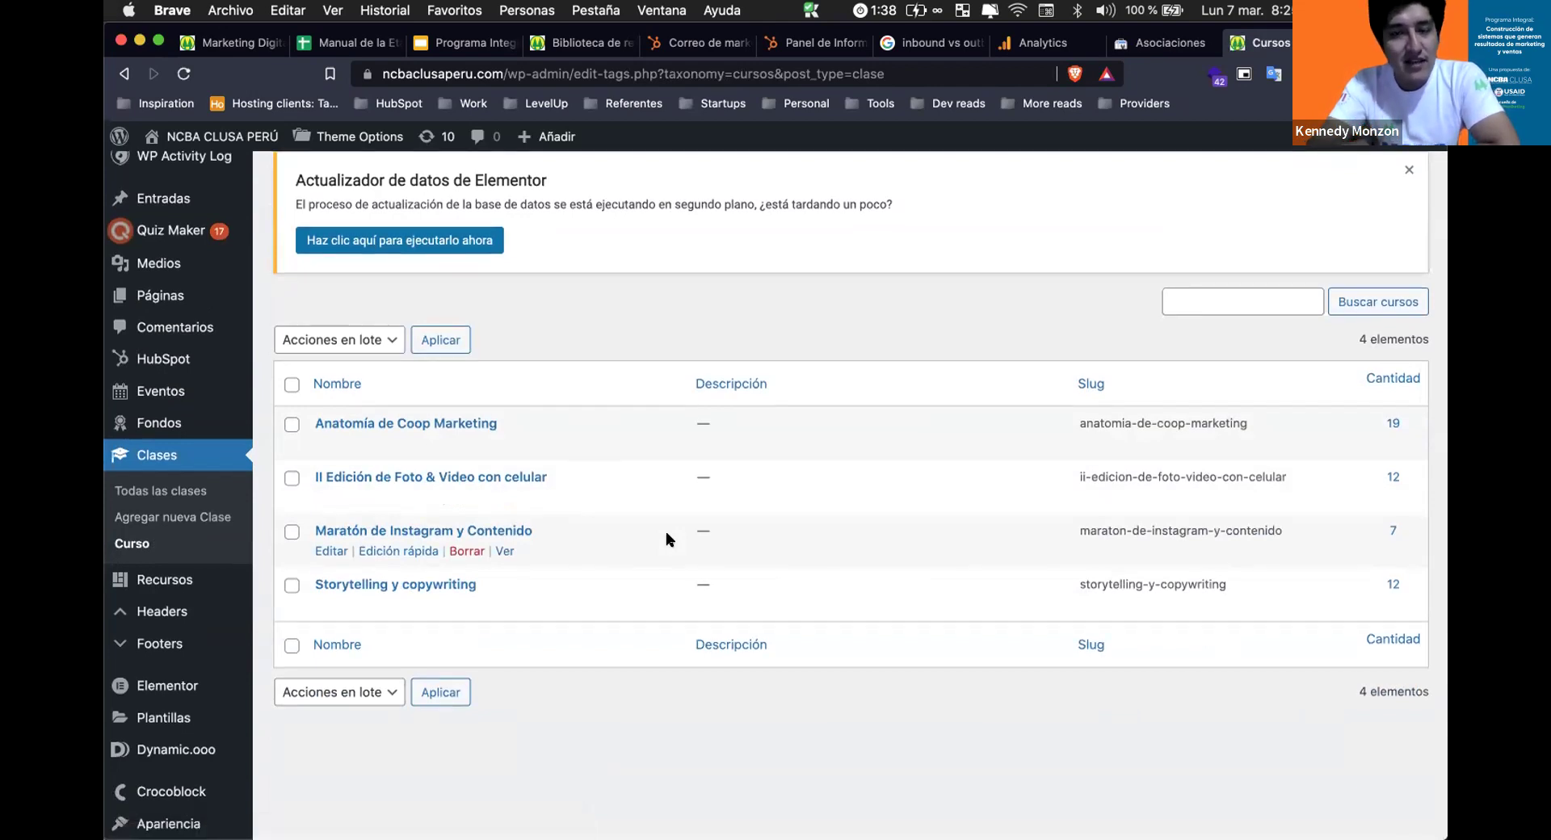
{"action": "scroll", "coordinate": [665, 532], "scroll_direction": "down", "scroll_amount": 1}
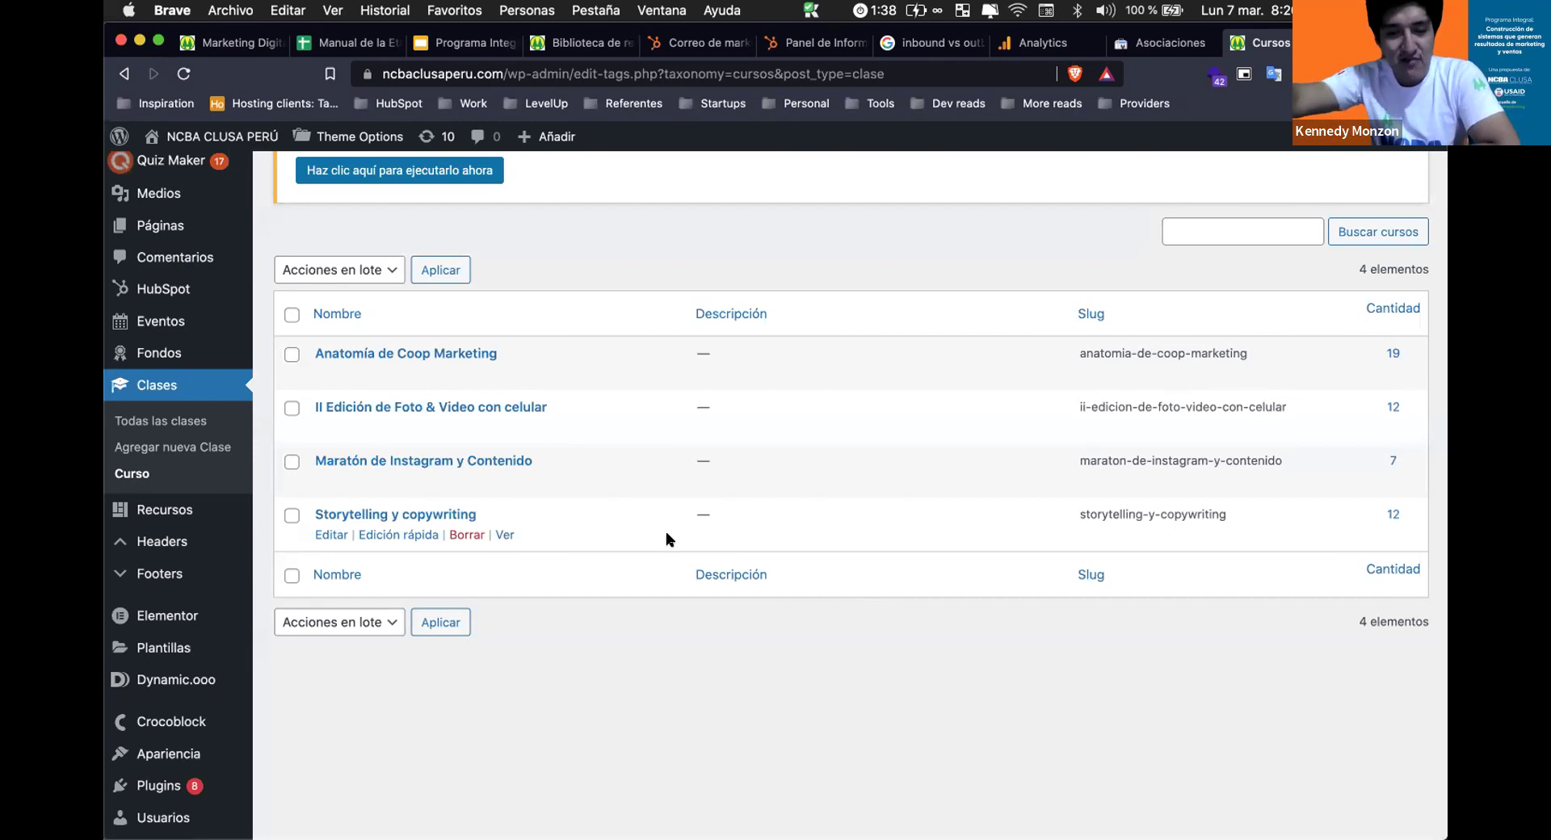
{"action": "scroll", "coordinate": [828, 501], "scroll_direction": "up", "scroll_amount": 3}
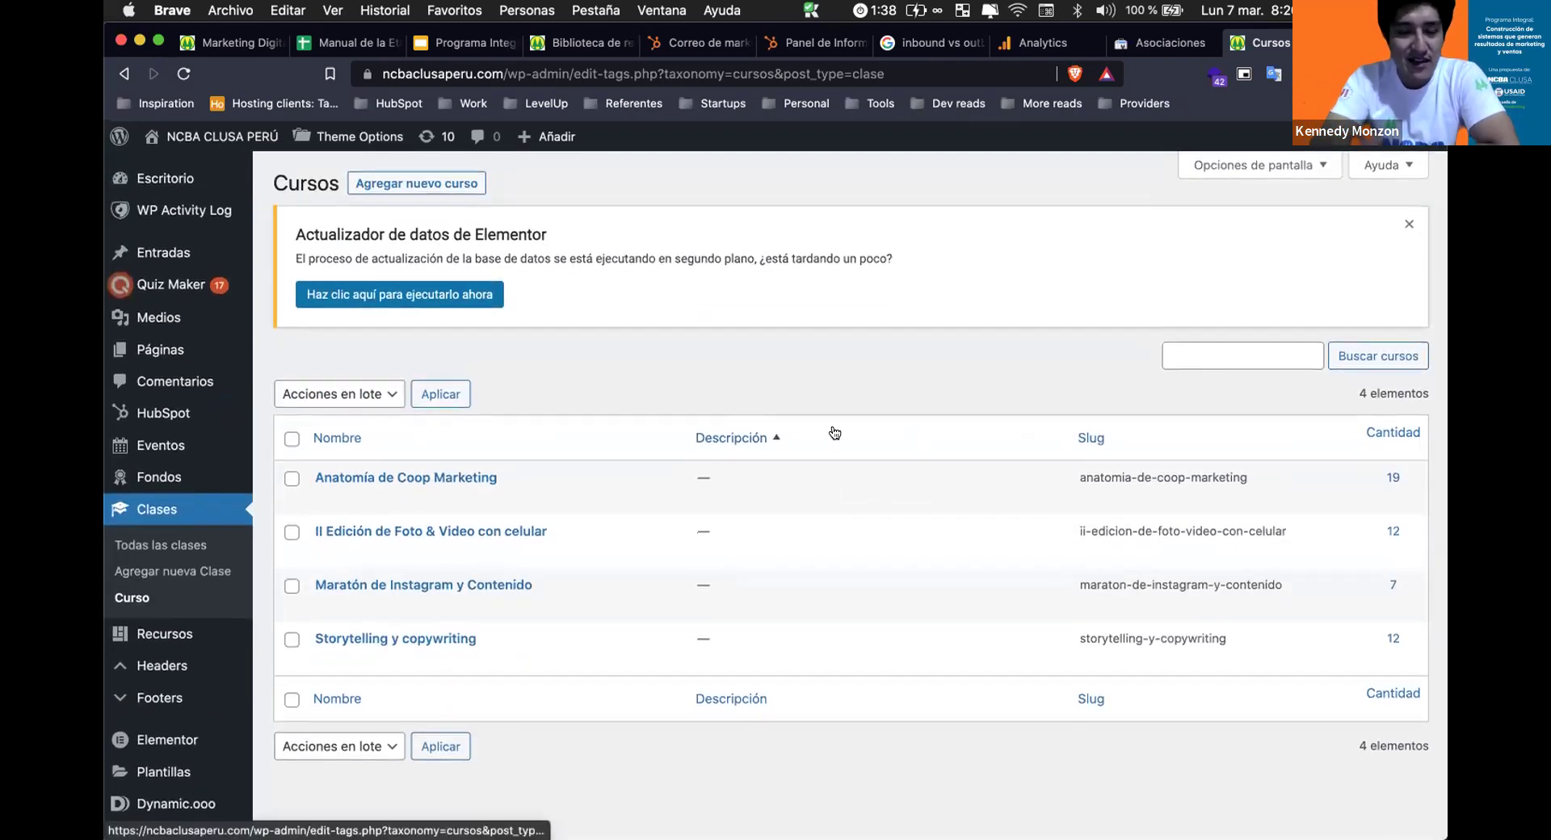
{"action": "scroll", "coordinate": [808, 439], "scroll_direction": "down", "scroll_amount": 4}
{"action": "scroll", "coordinate": [973, 424], "scroll_direction": "up", "scroll_amount": 2}
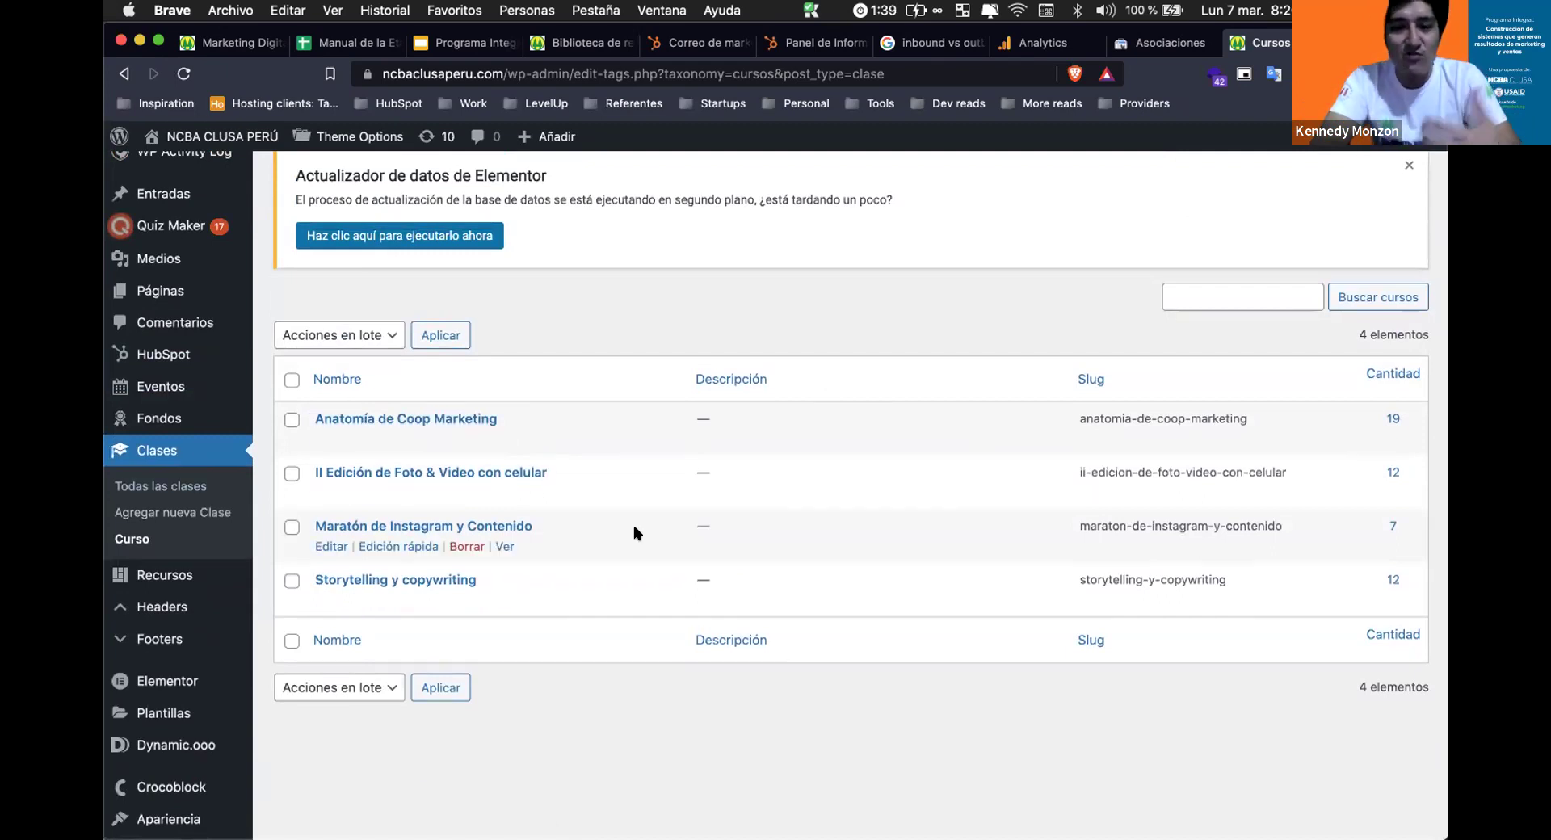
{"action": "scroll", "coordinate": [636, 531], "scroll_direction": "down", "scroll_amount": 1}
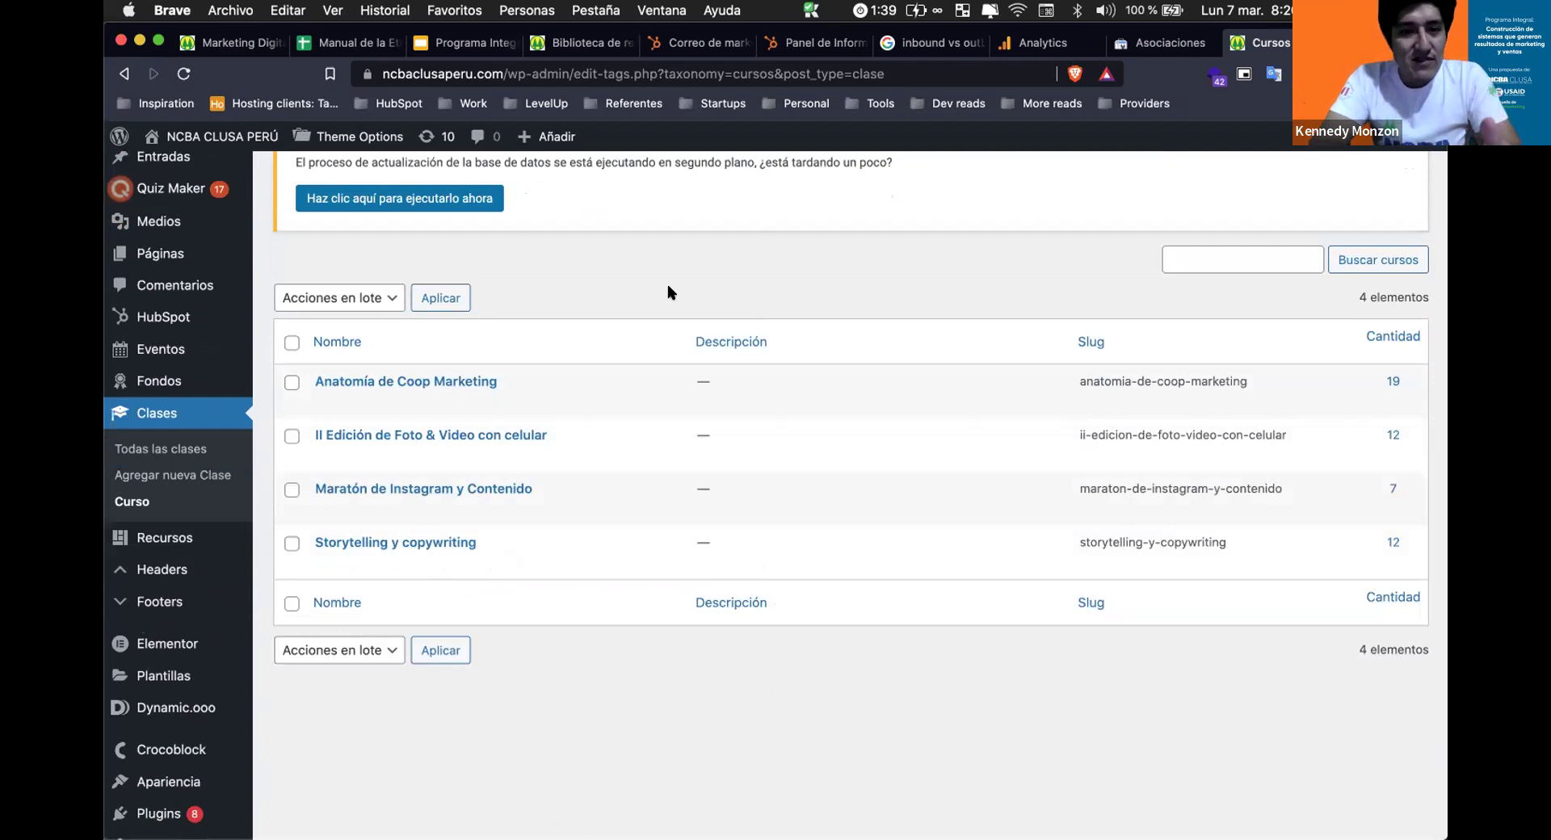
{"action": "scroll", "coordinate": [664, 396], "scroll_direction": "up", "scroll_amount": 1}
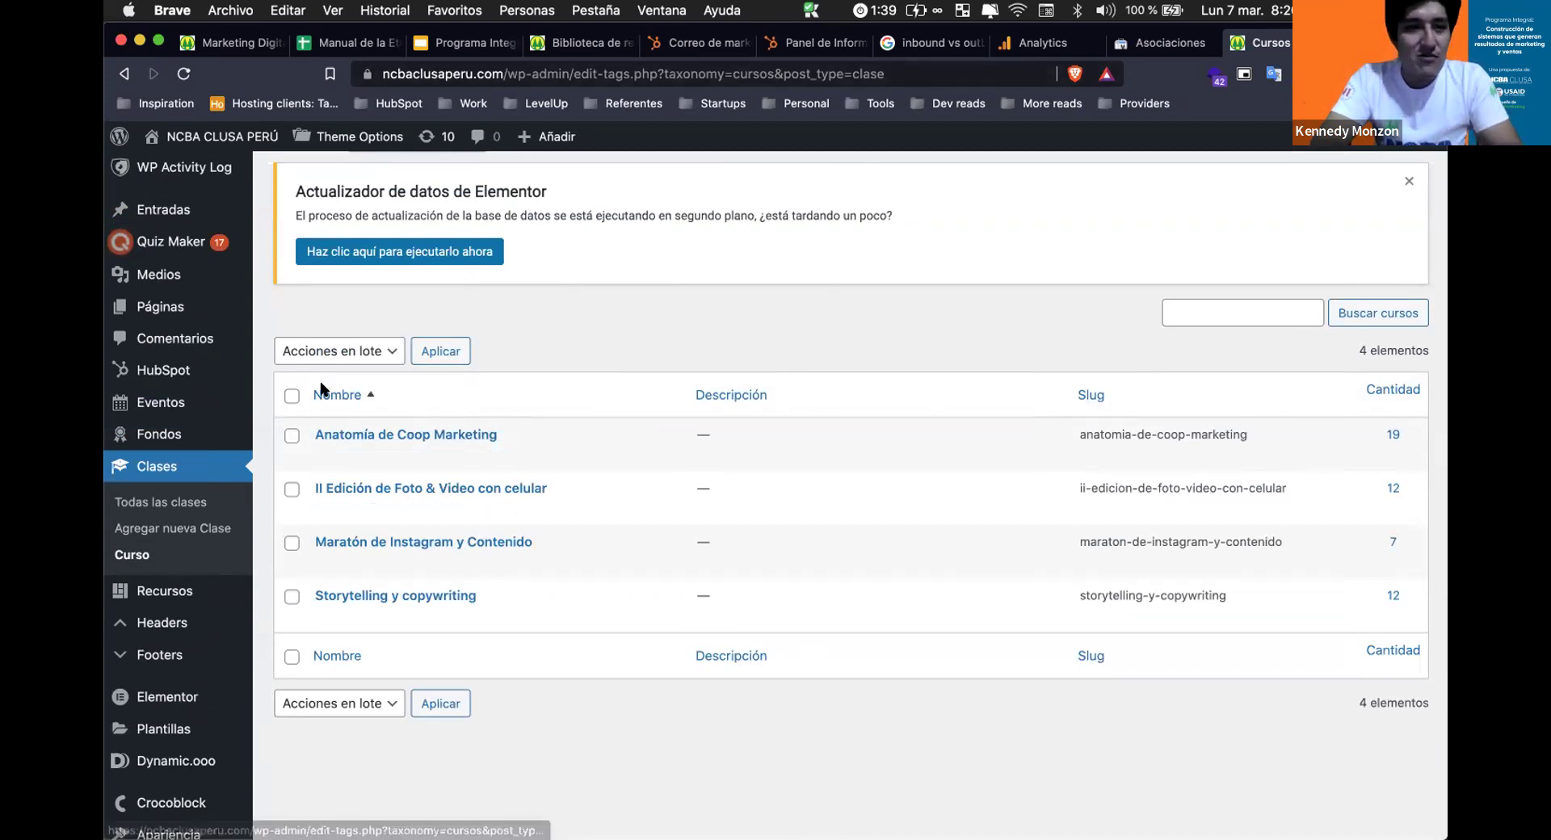
{"action": "scroll", "coordinate": [860, 436], "scroll_direction": "up", "scroll_amount": 1}
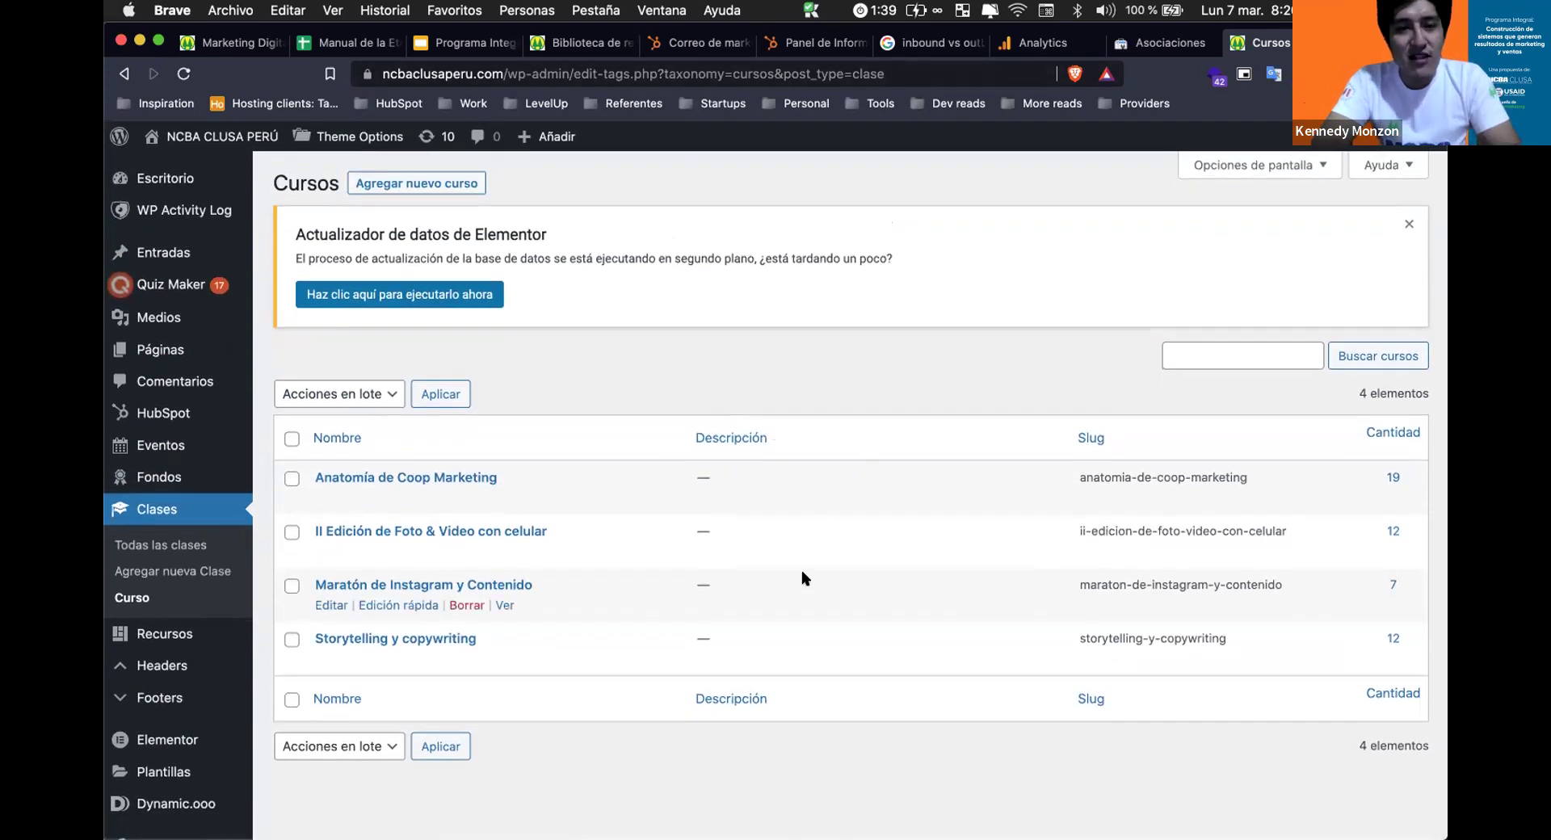
Check the Analytics page and open the Rendimiento report for ncbaclusaperu.com in Search Console.
{"action": "left_click", "coordinate": [1042, 43]}
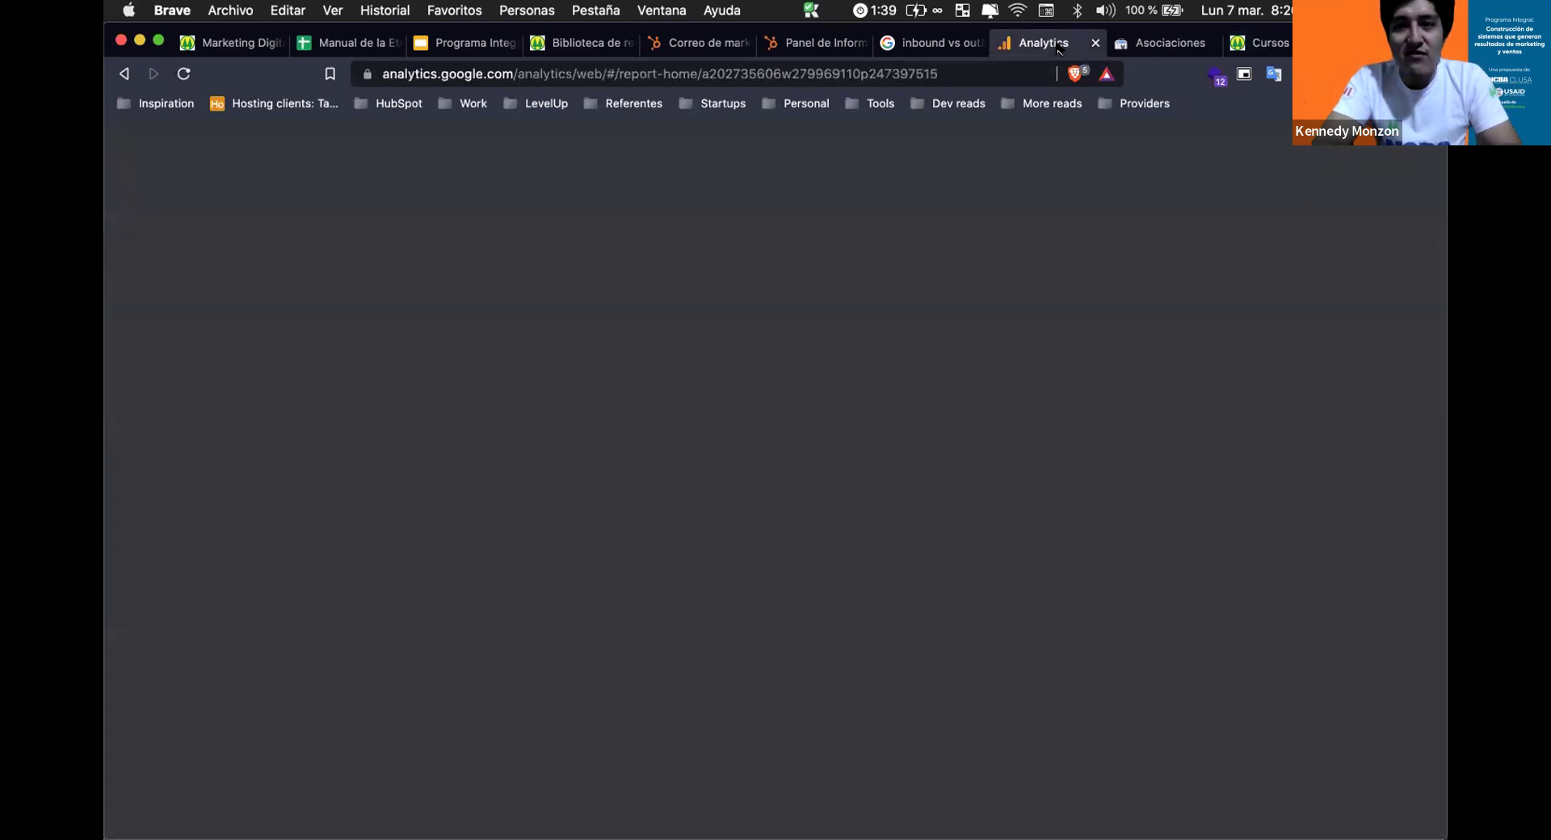
{"action": "left_click", "coordinate": [1139, 44]}
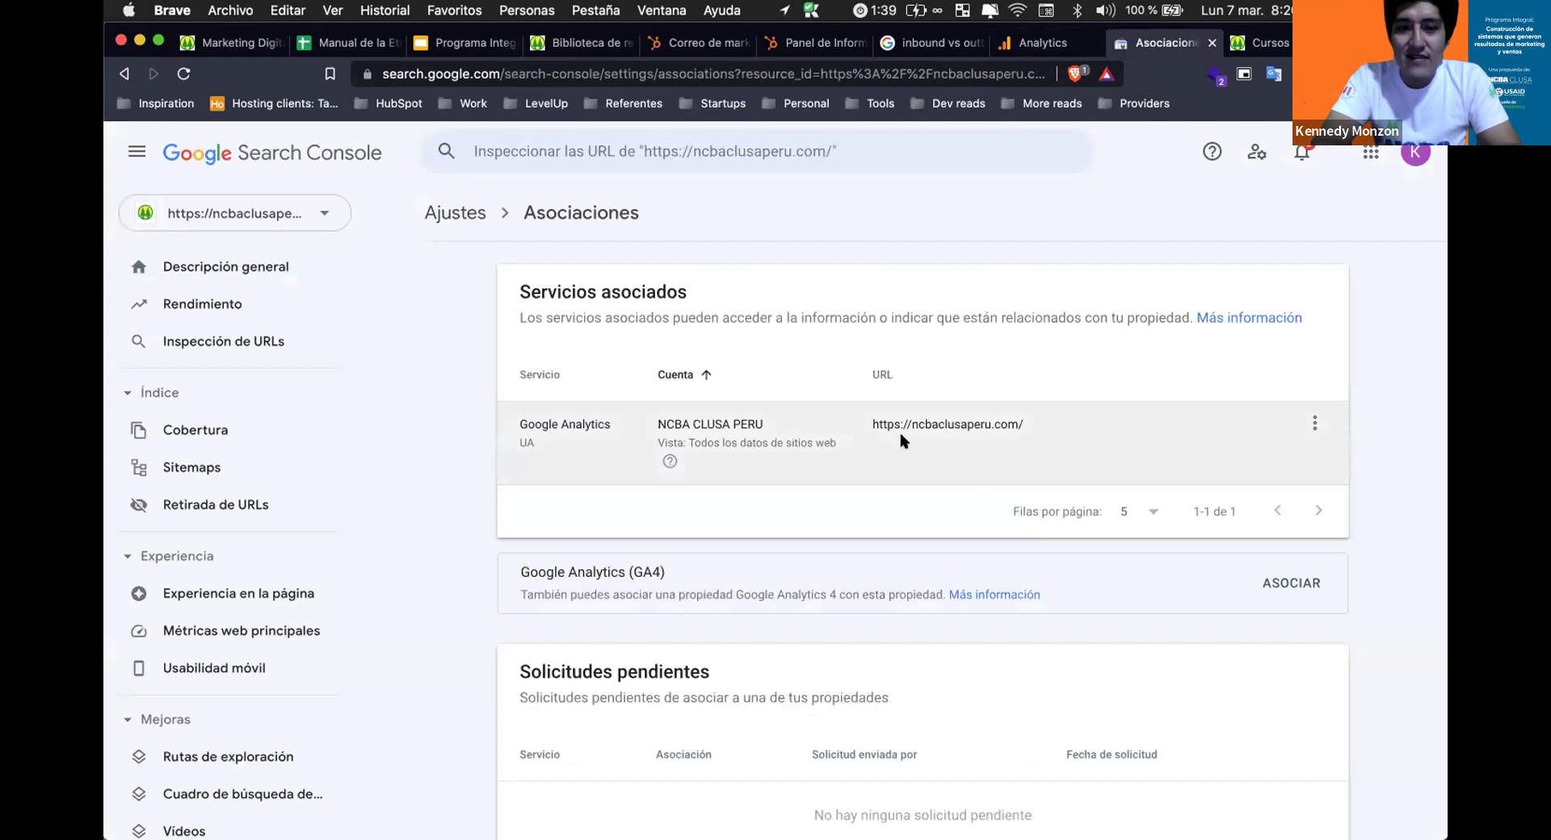
{"action": "scroll", "coordinate": [751, 447], "scroll_direction": "down", "scroll_amount": 1}
{"action": "scroll", "coordinate": [821, 448], "scroll_direction": "up", "scroll_amount": 1}
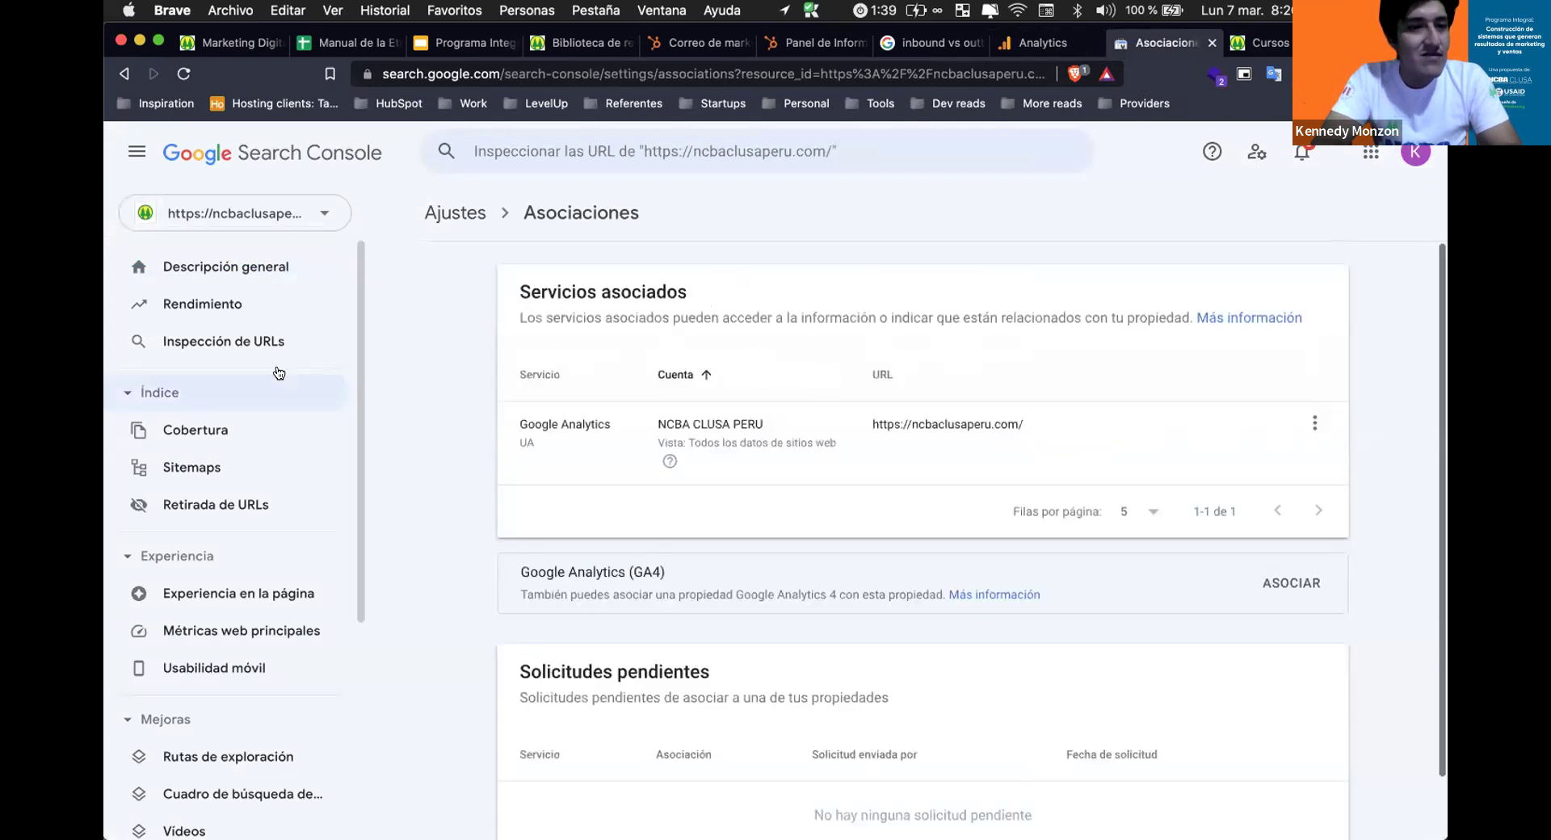
{"action": "left_click", "coordinate": [203, 304]}
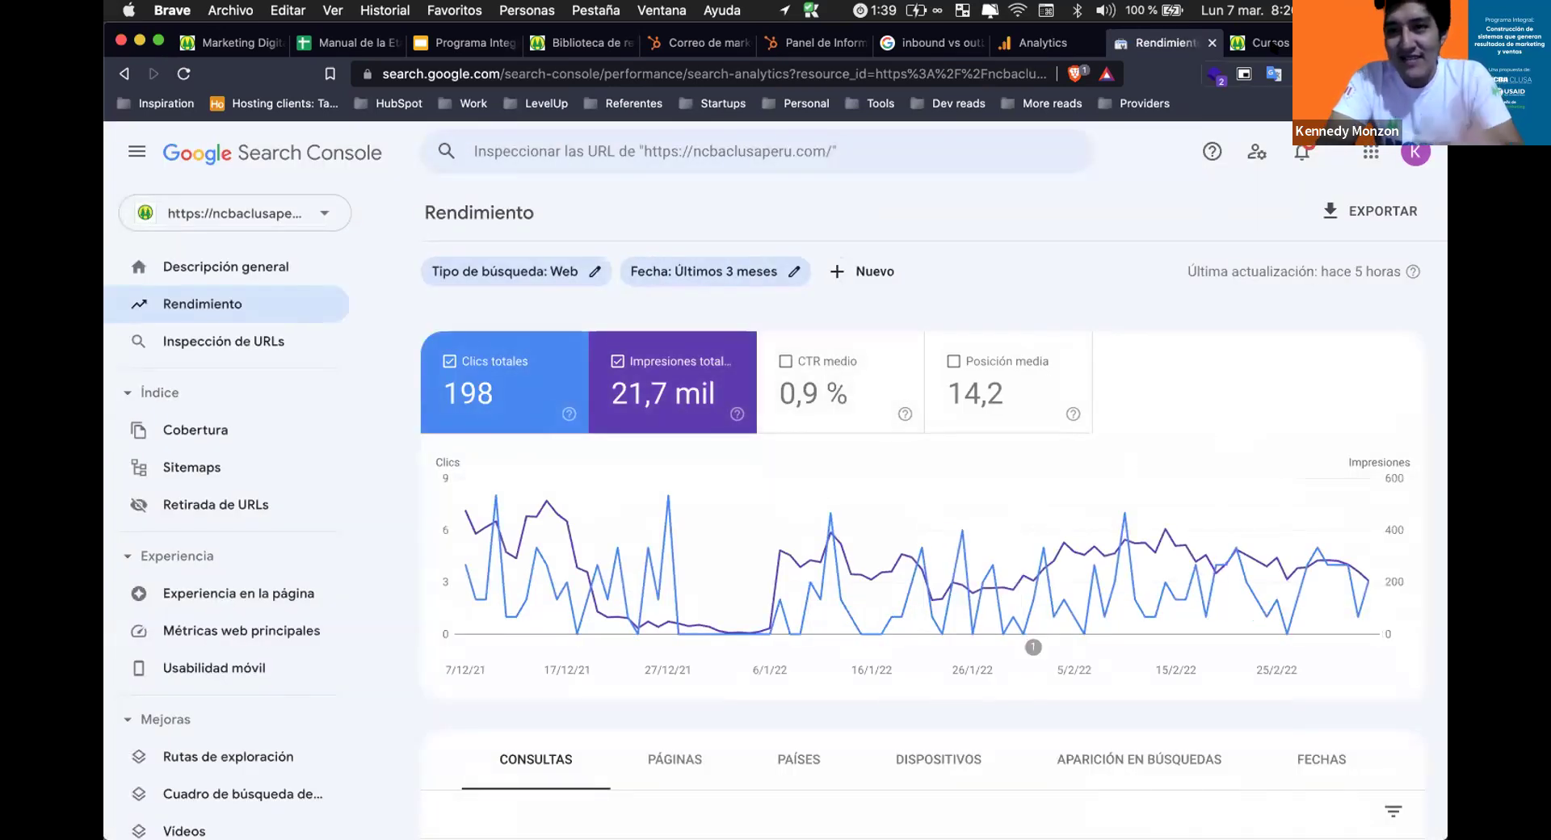
Return to the WordPress Cursos page and highlight the clase post type in its web address.
{"action": "left_click", "coordinate": [1248, 44]}
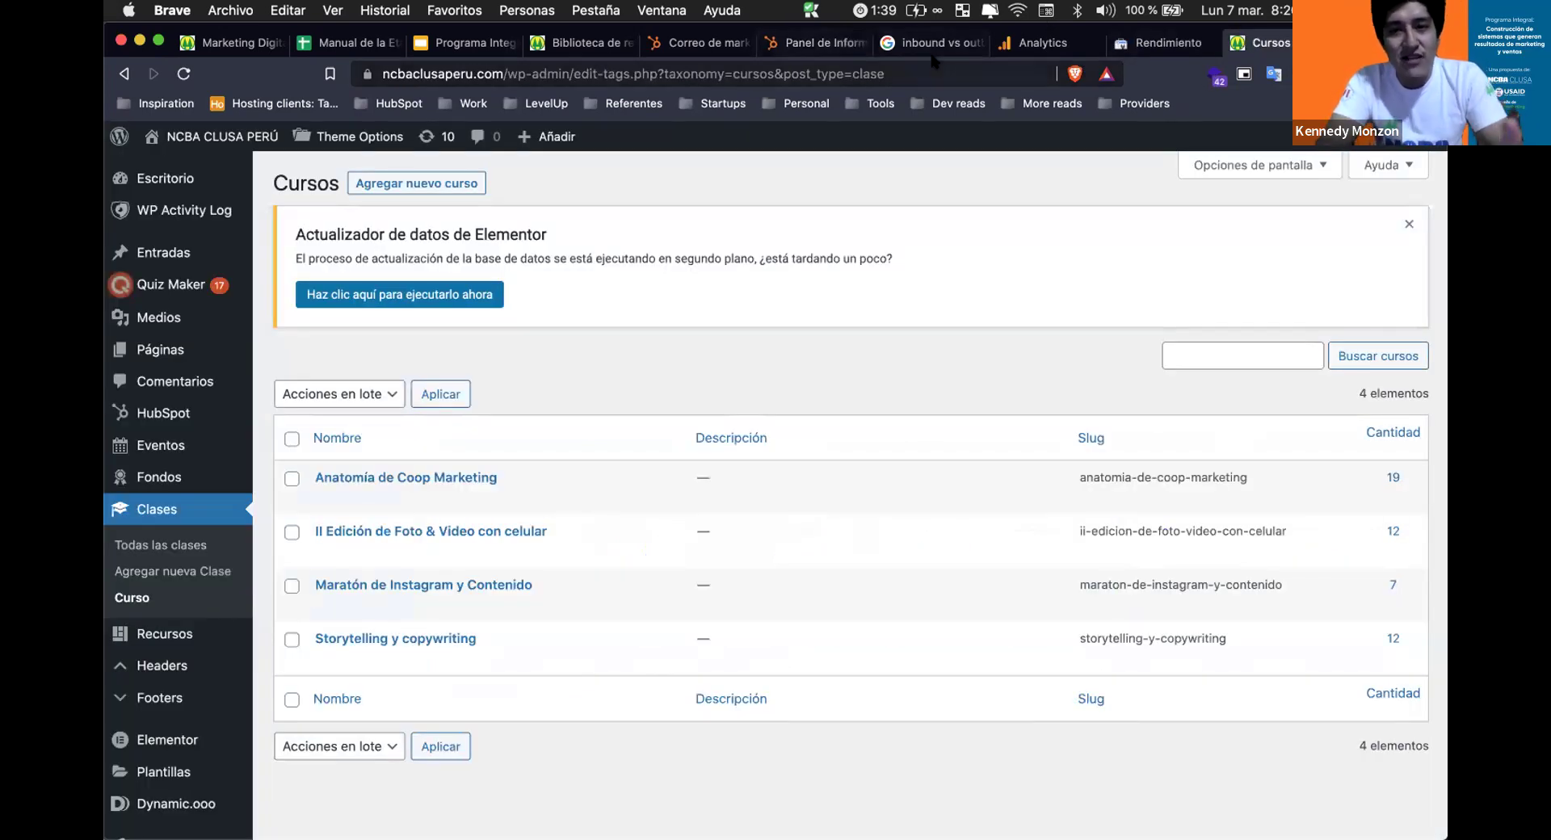
{"action": "left_click", "coordinate": [886, 72]}
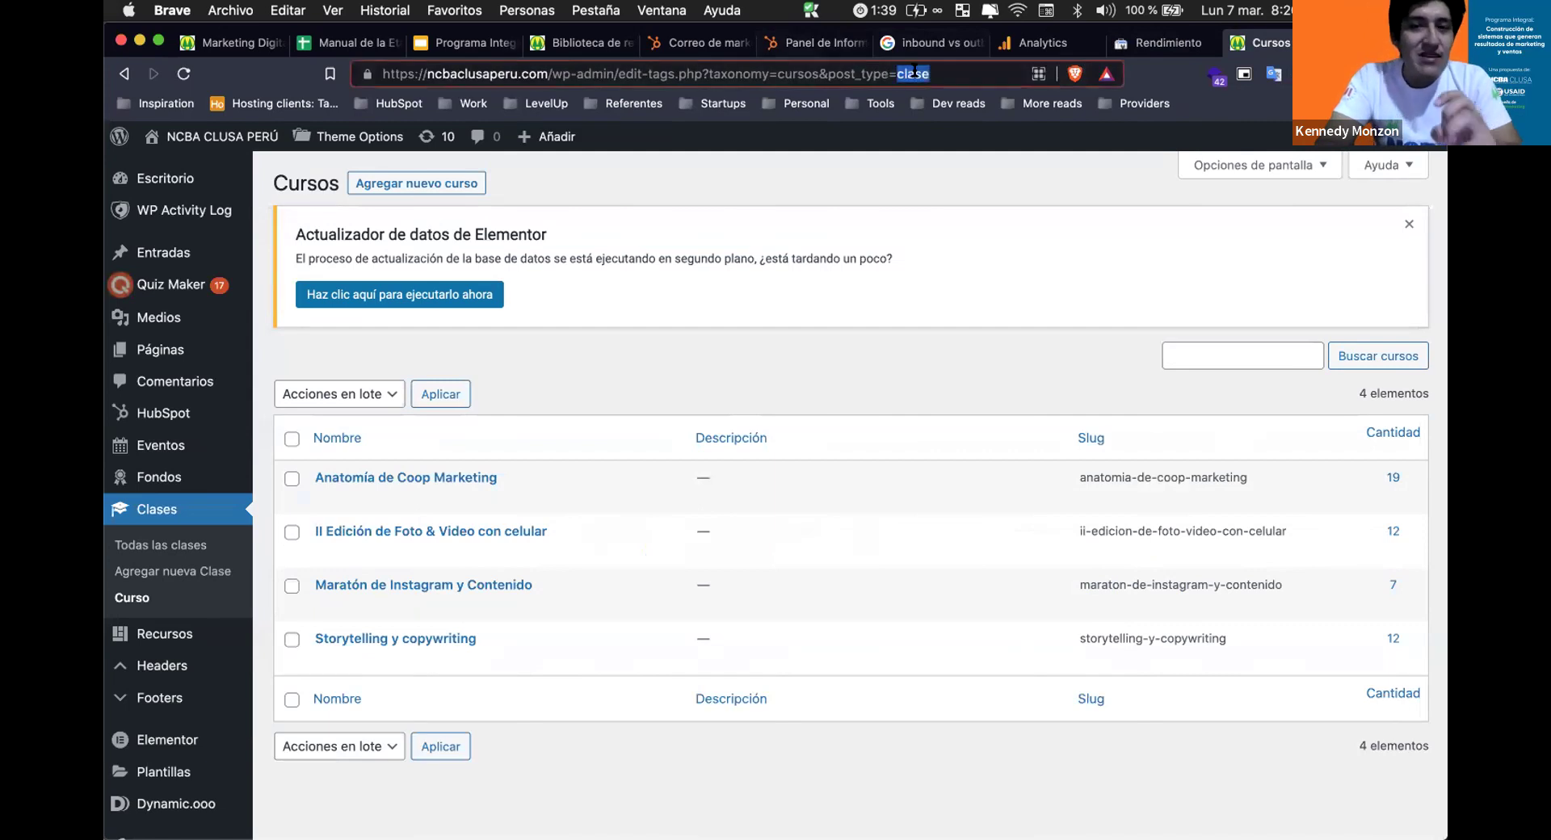
{"action": "double_click", "coordinate": [933, 73]}
{"action": "left_click", "coordinate": [921, 74]}
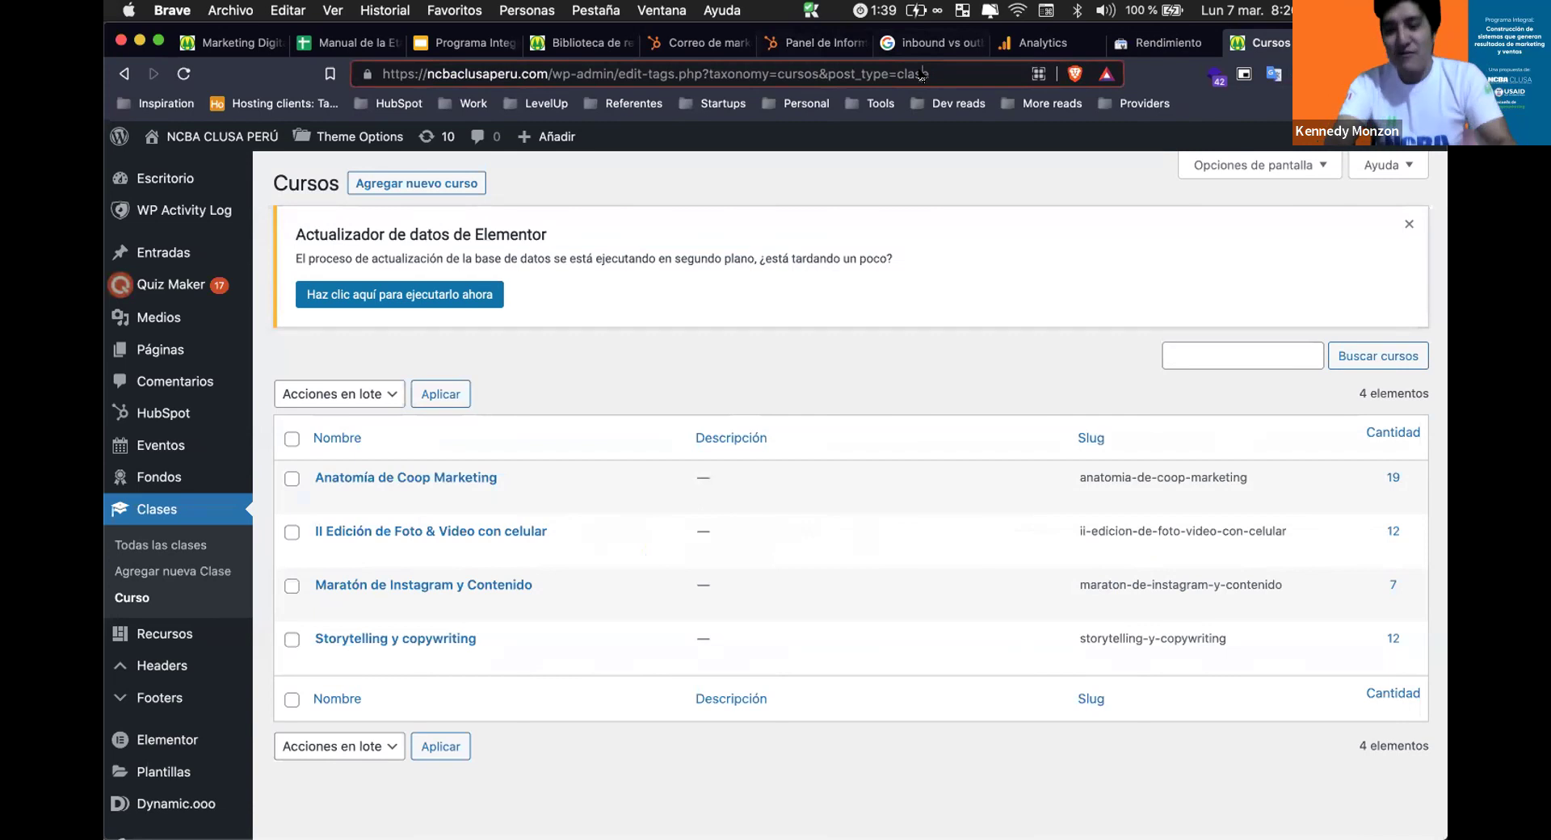
Review the Lista de activos B2C questions in the stage 1 manual and switch to the Programa Integral presentation.
{"action": "key", "text": "super+3"}
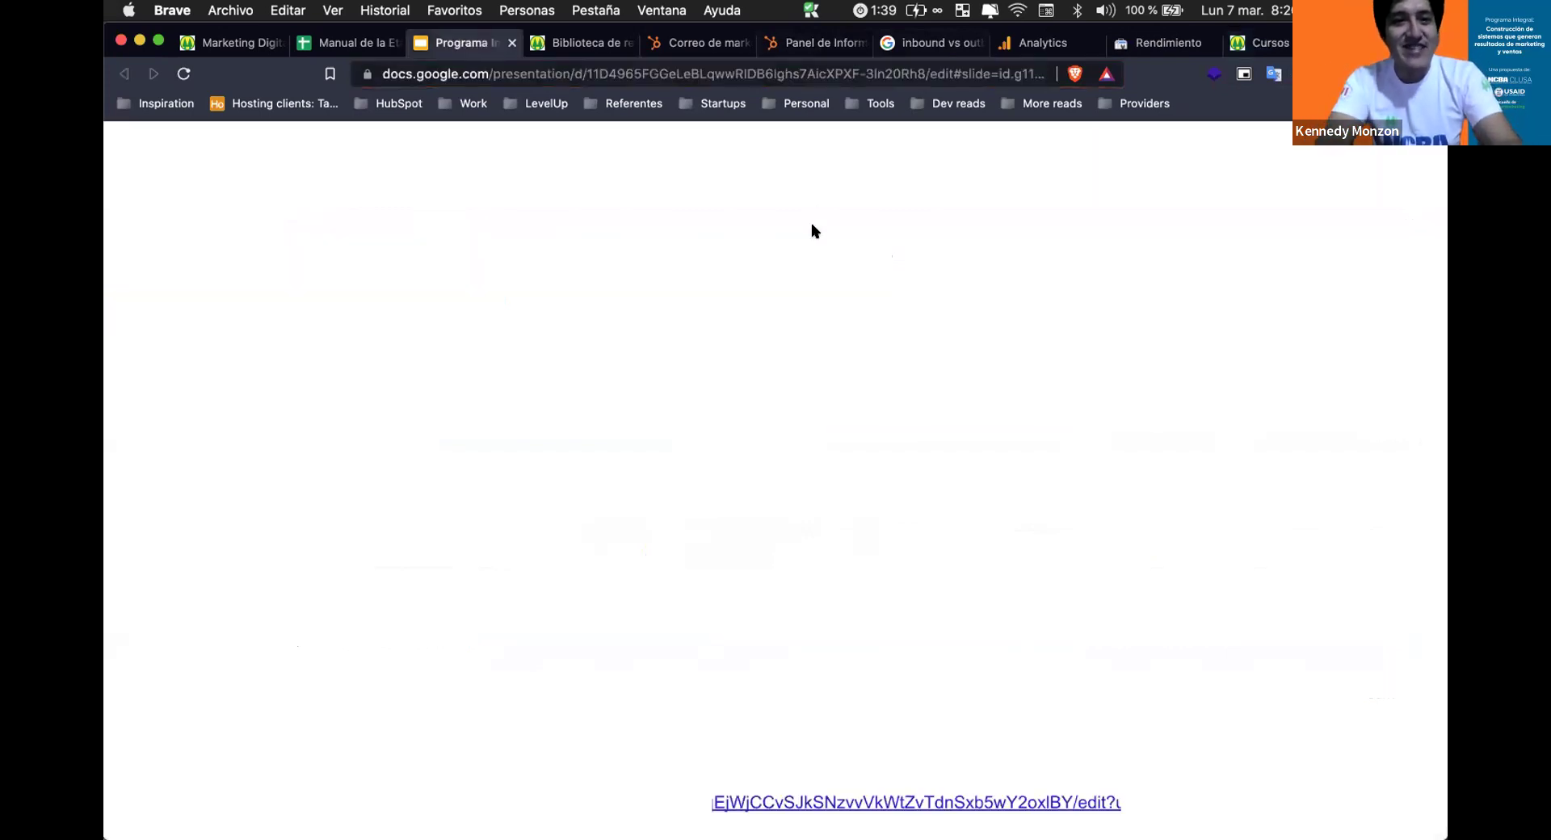
{"action": "key", "text": "super+2"}
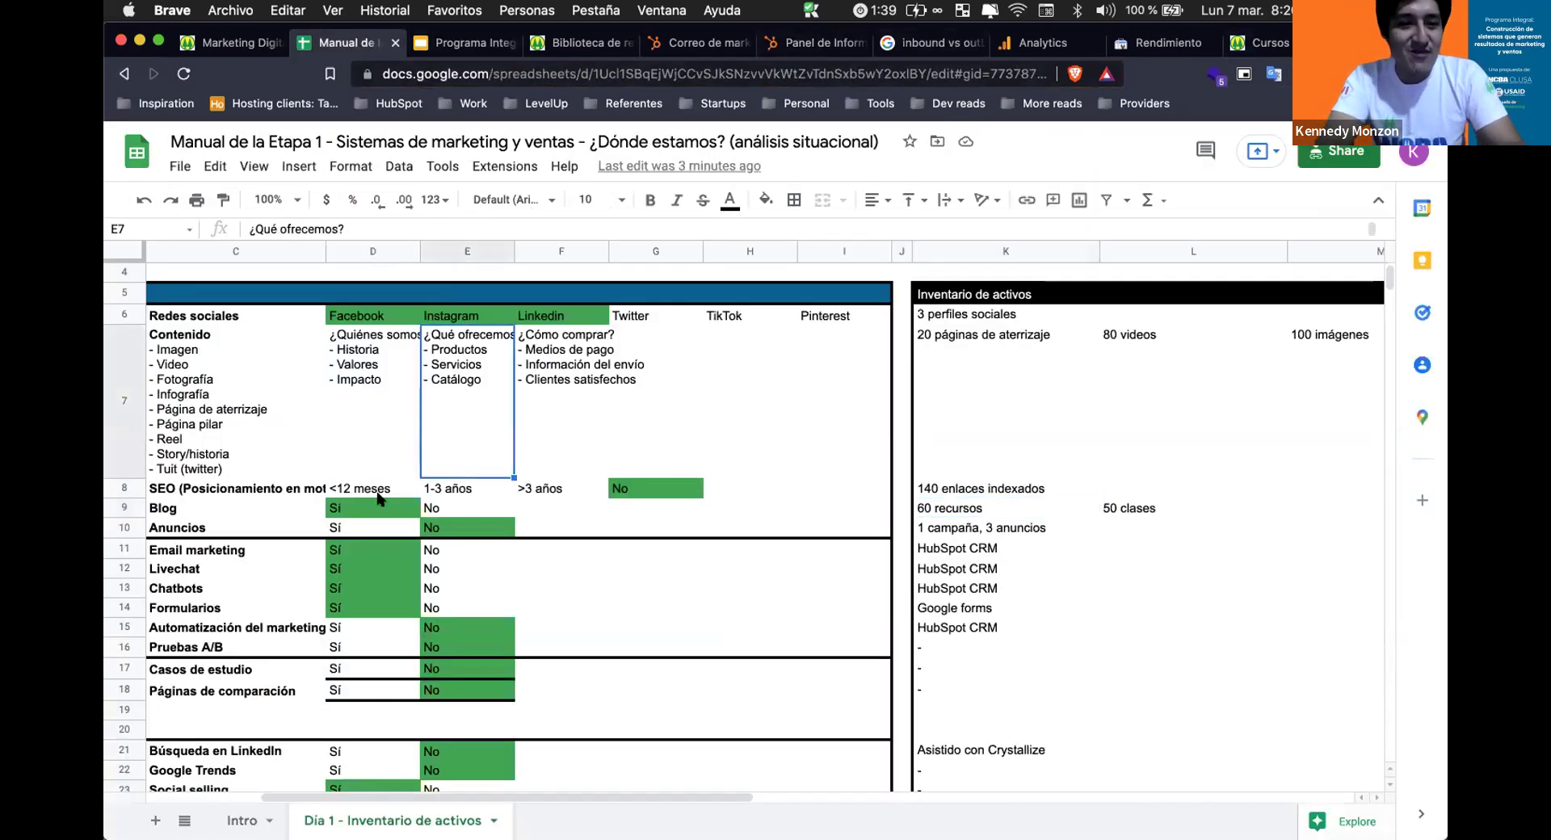
{"action": "scroll", "coordinate": [312, 484], "scroll_direction": "down", "scroll_amount": 5}
{"action": "scroll", "coordinate": [312, 485], "scroll_direction": "down", "scroll_amount": 2}
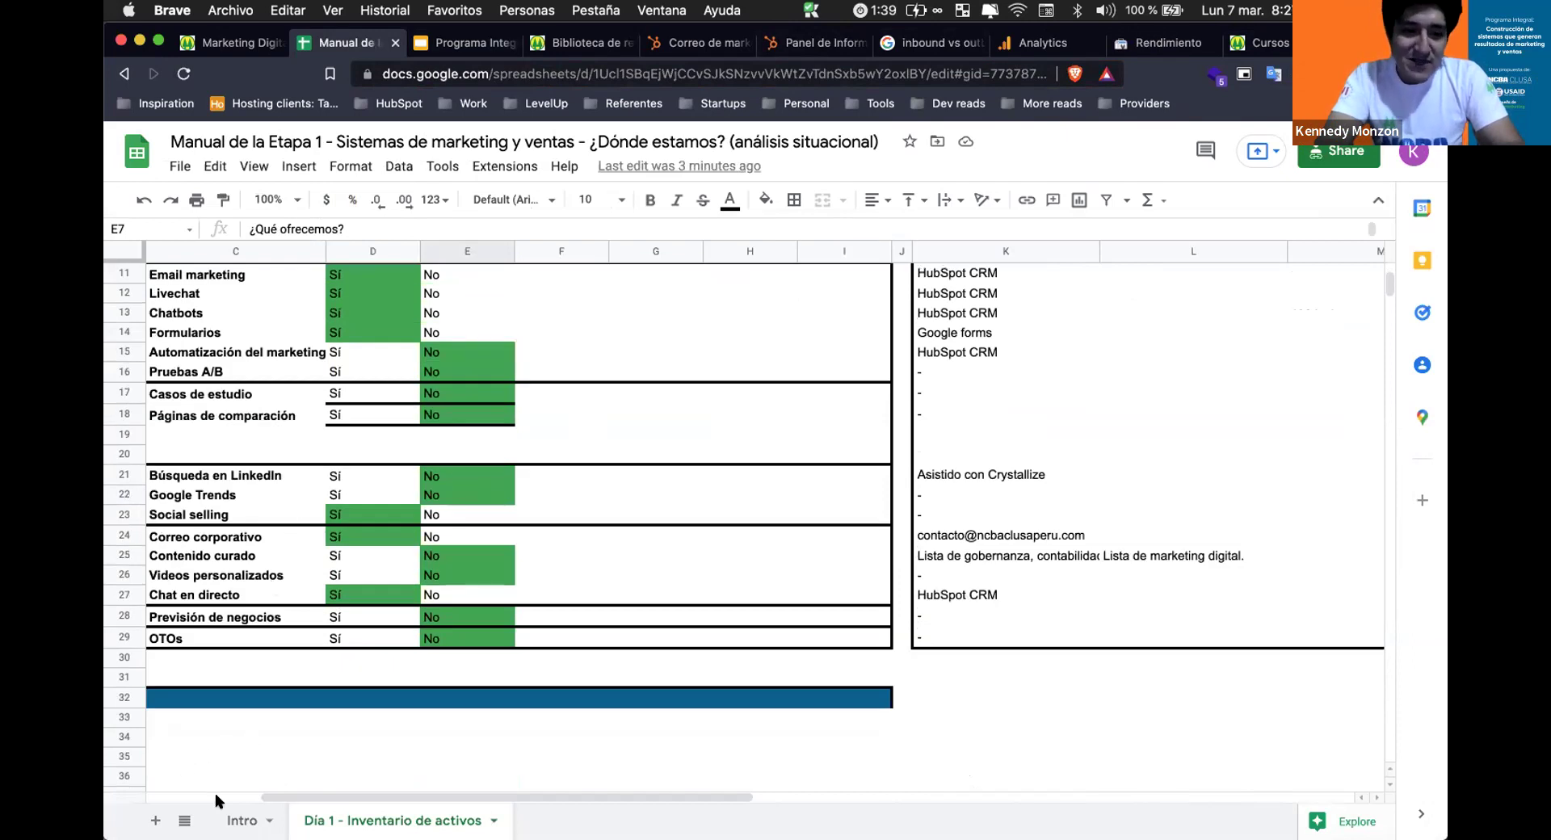
{"action": "left_click", "coordinate": [308, 812]}
{"action": "left_click", "coordinate": [170, 797]}
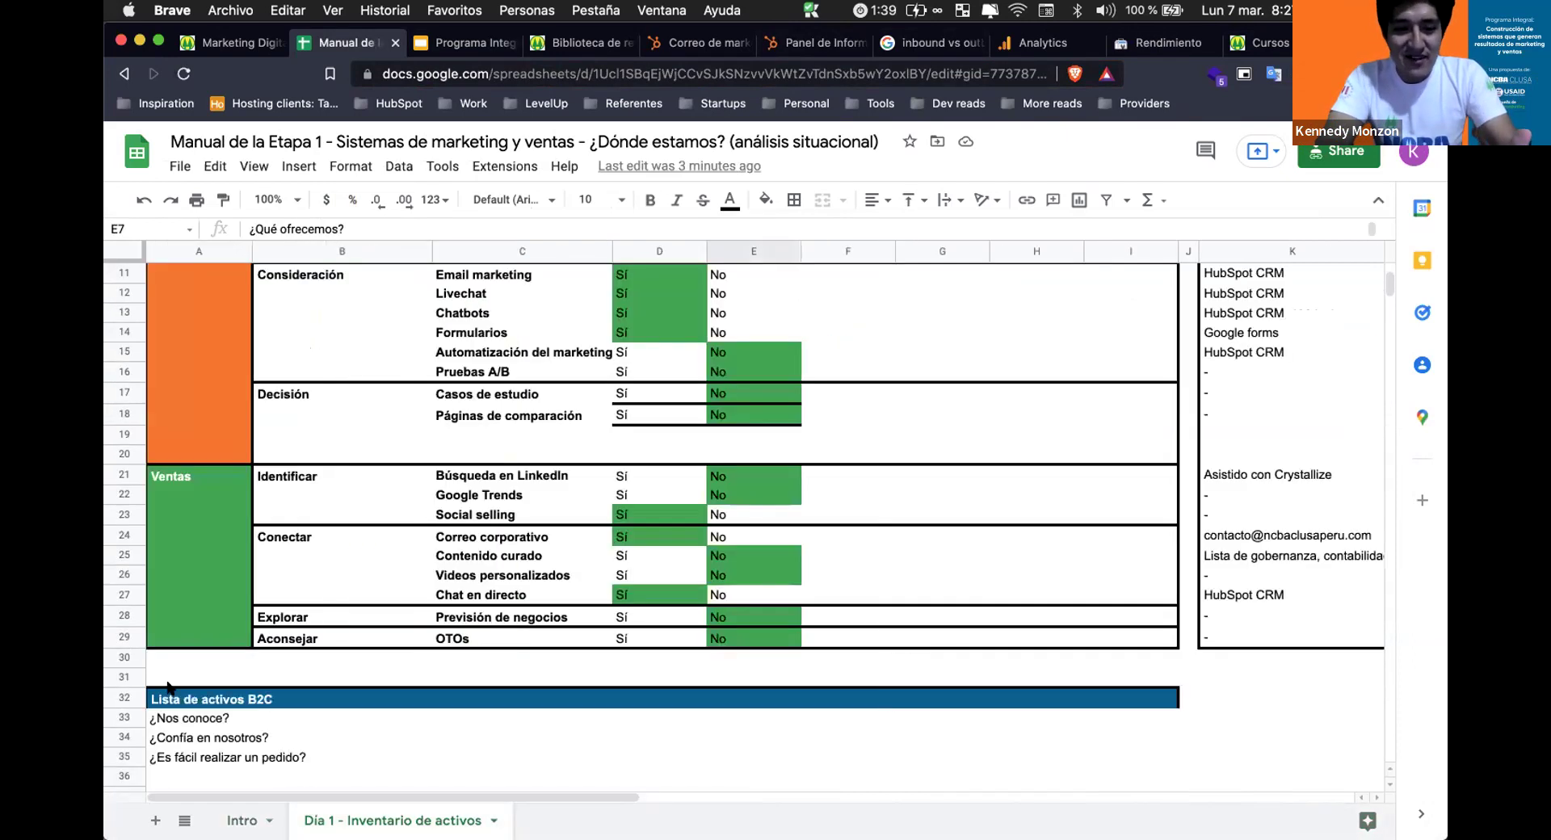
{"action": "scroll", "coordinate": [202, 546], "scroll_direction": "down", "scroll_amount": 5}
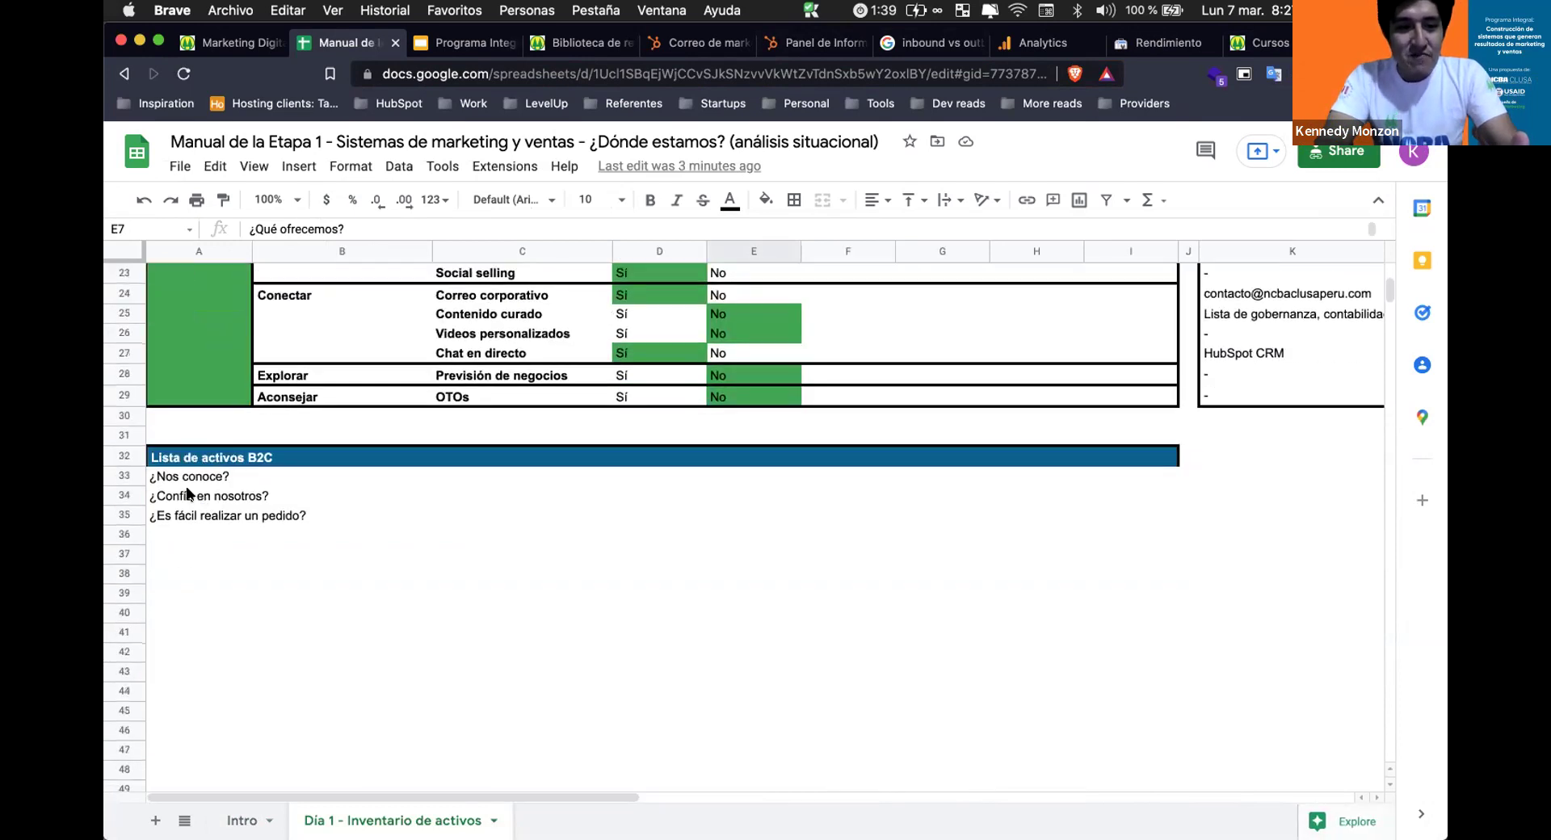
{"action": "left_click", "coordinate": [191, 495]}
{"action": "key", "text": "Up"}
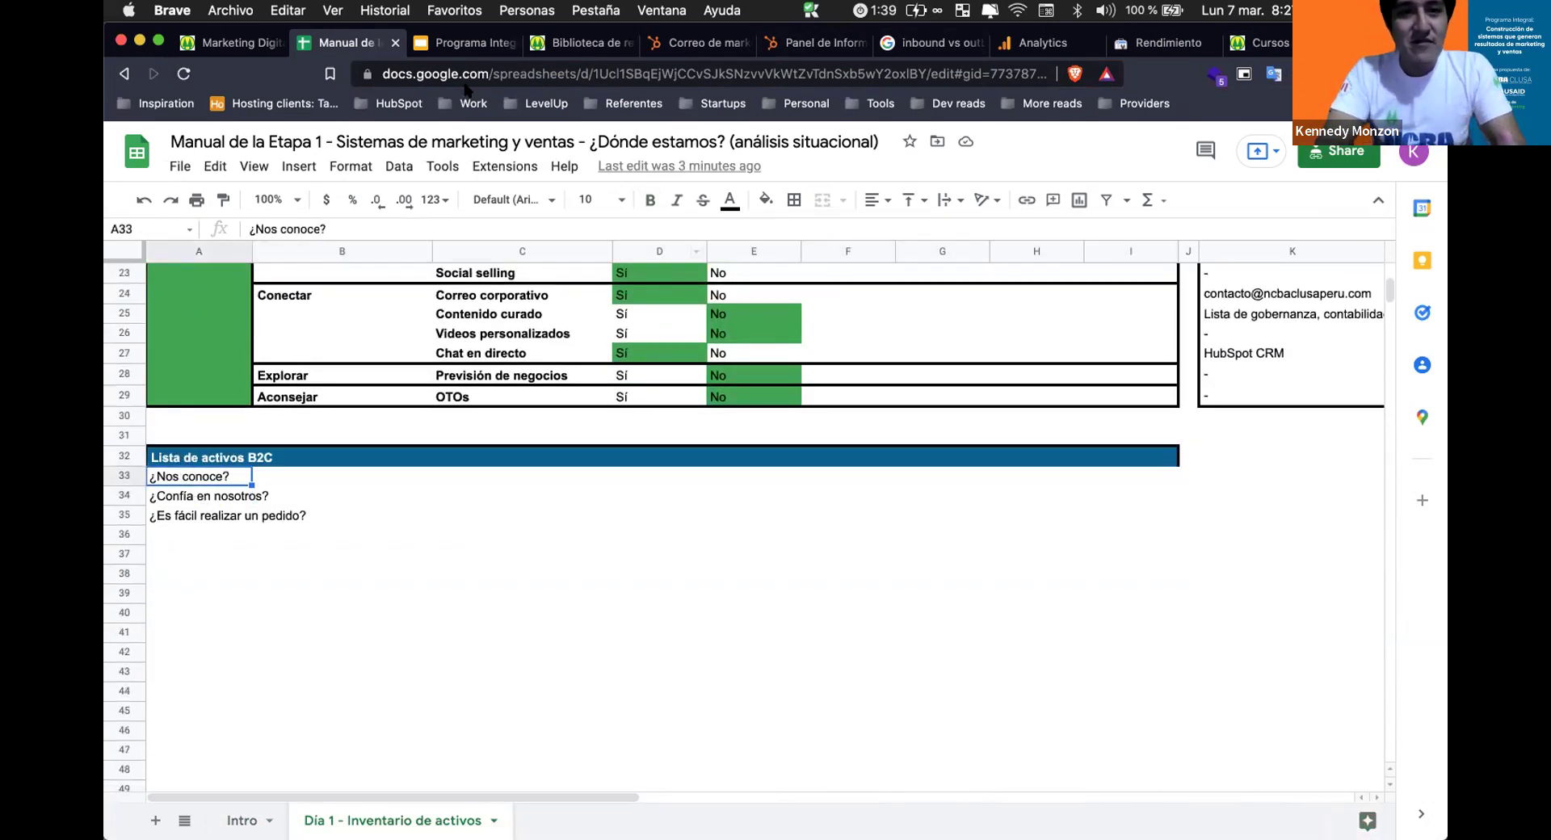
{"action": "left_click", "coordinate": [440, 49]}
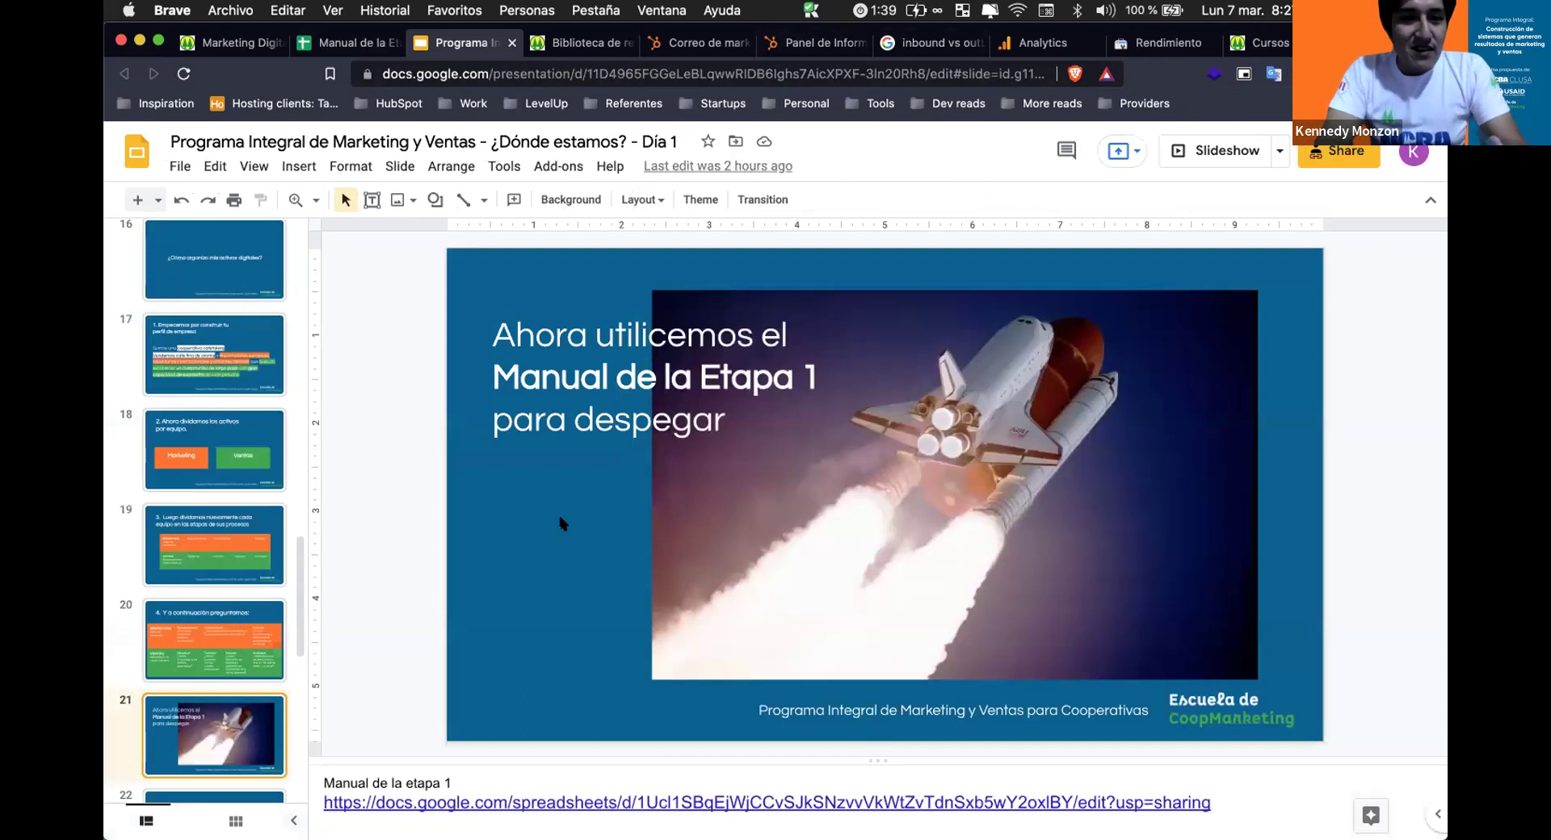
Start the slideshow and advance to the profile of a company that sells to the consumer (B2C).
{"action": "left_click", "coordinate": [1203, 159]}
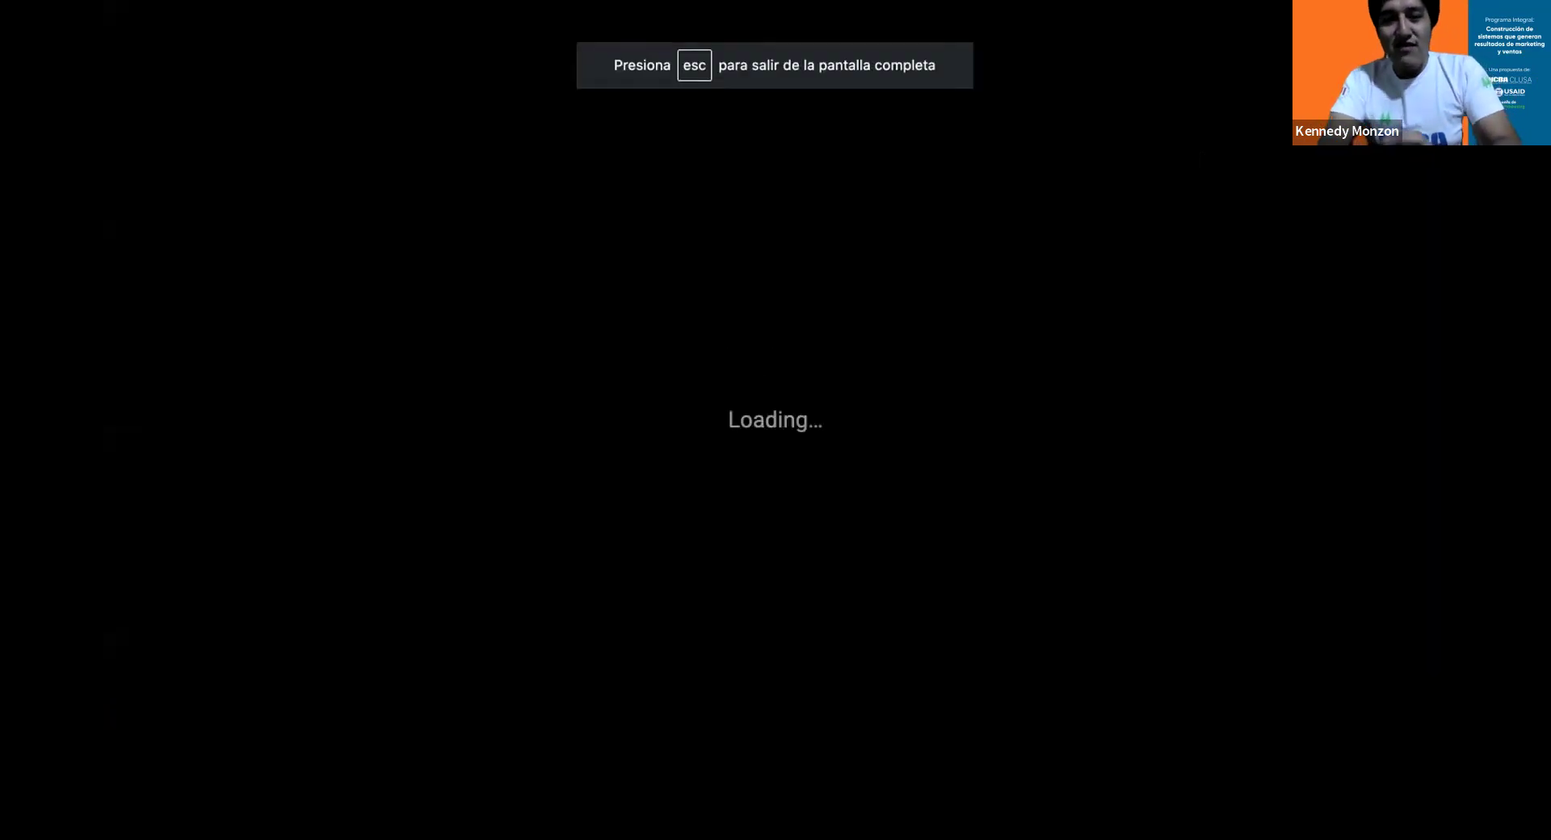
{"action": "key", "text": "Right"}
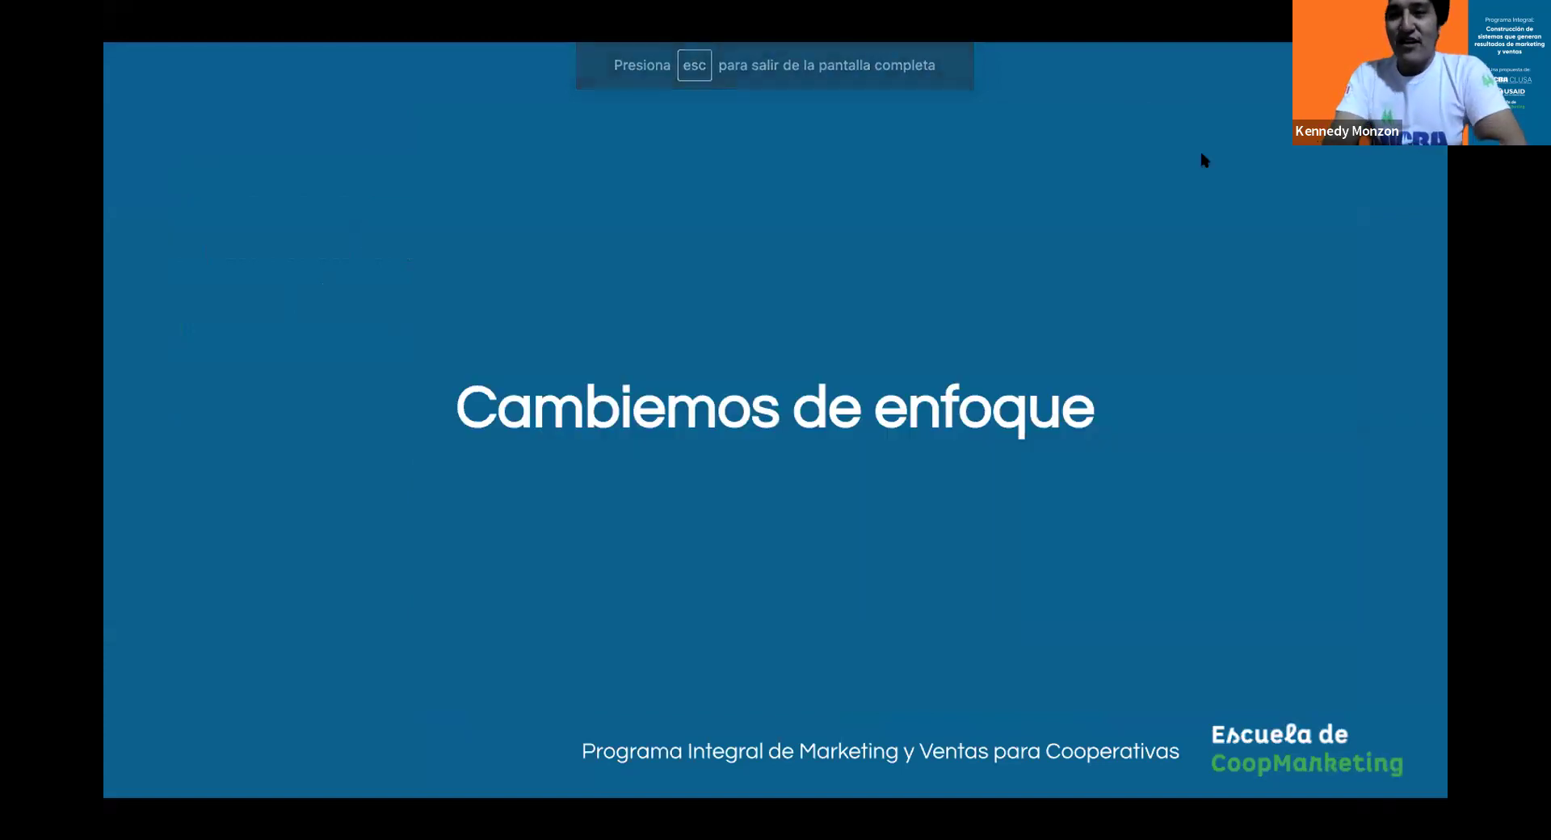
{"action": "key", "text": "Right"}
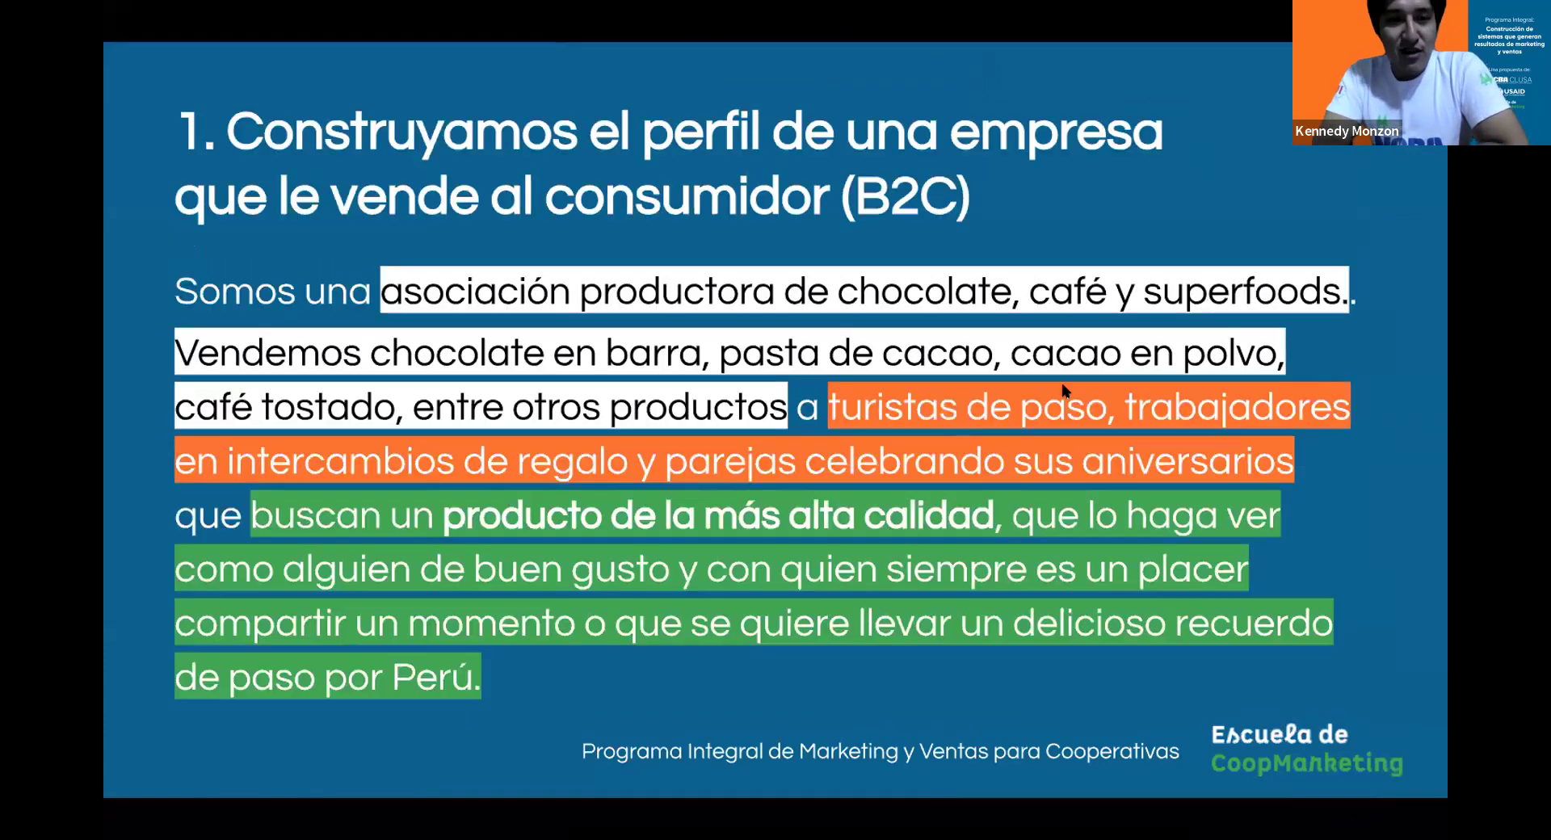
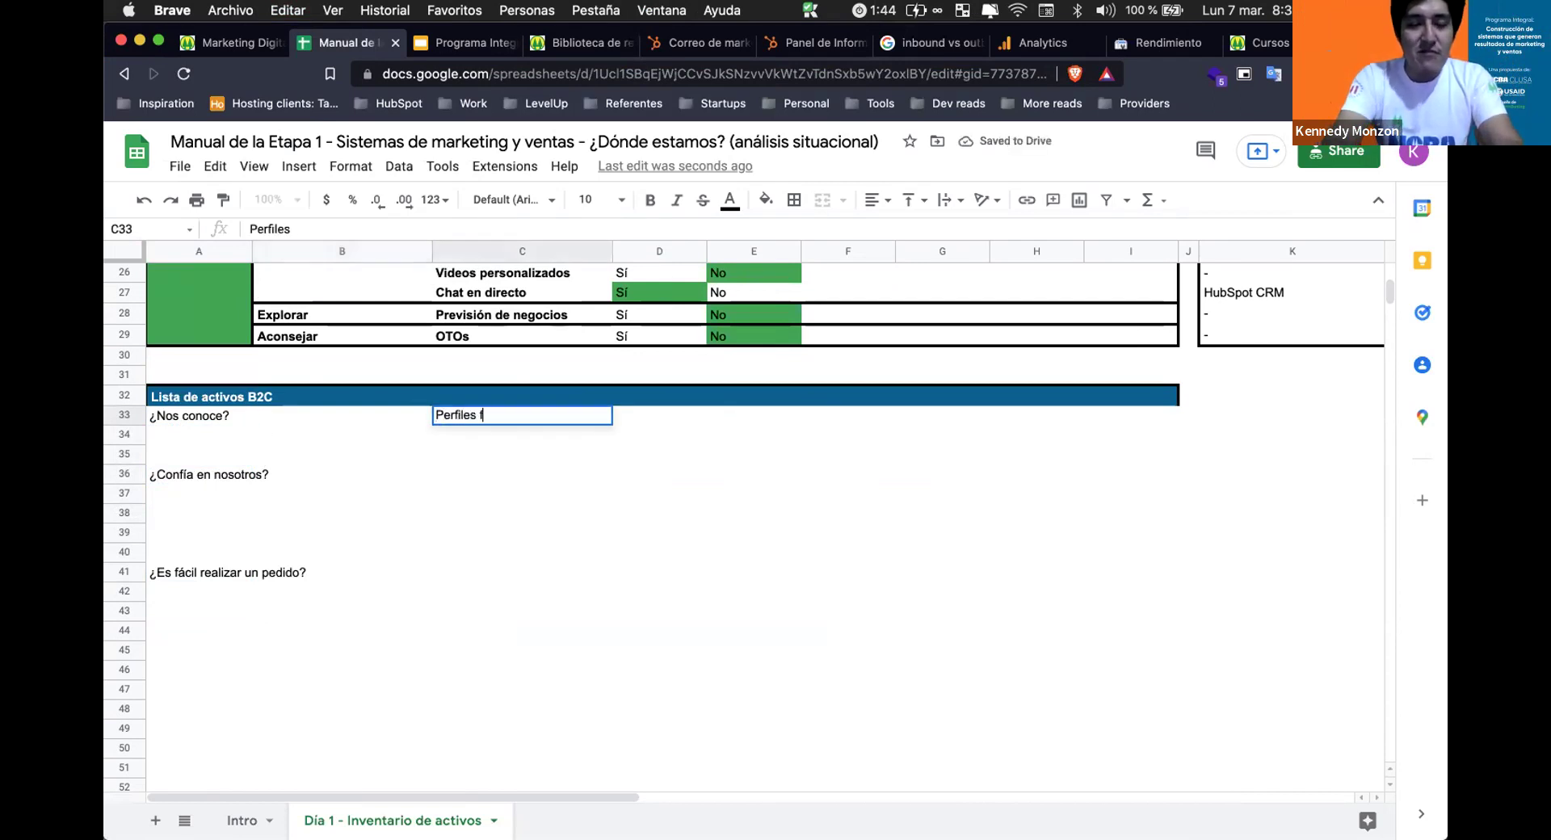
Complete "Perfiles sociales" beside ¿Nos conoce? in the B2C asset list and enter "Contenido informativo" in the row below.
{"action": "type", "text": "sociales"}
{"action": "key", "text": "Return"}
{"action": "type", "text": "Contenido informativo"}
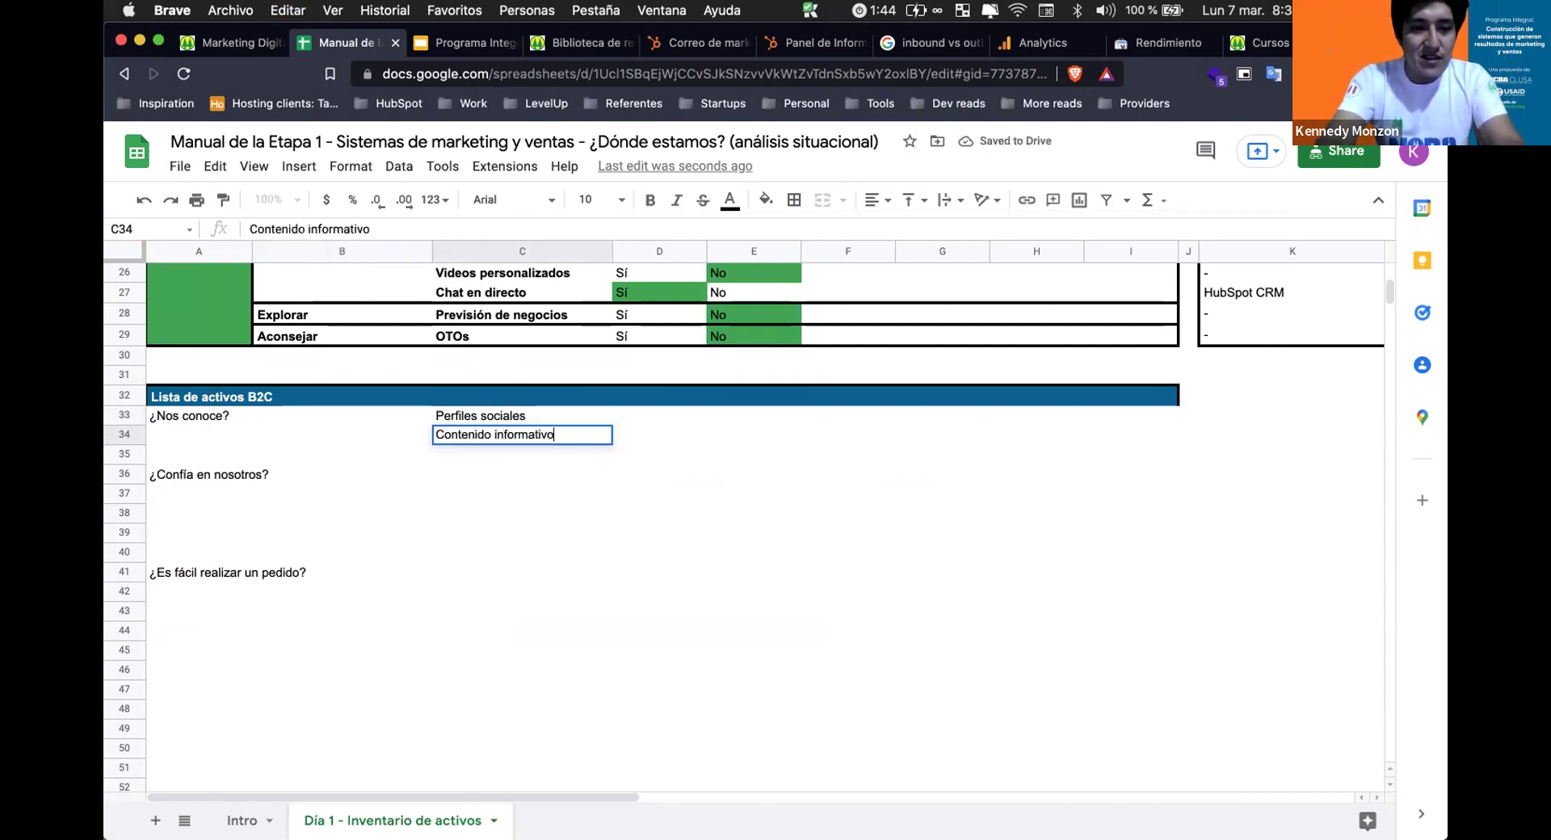
{"action": "key", "text": "Return"}
Enter "Testimonios" and "Videos de clientes" in C36 and C37 as assets for ¿Confía en nosotros?
{"action": "double_click", "coordinate": [454, 473]}
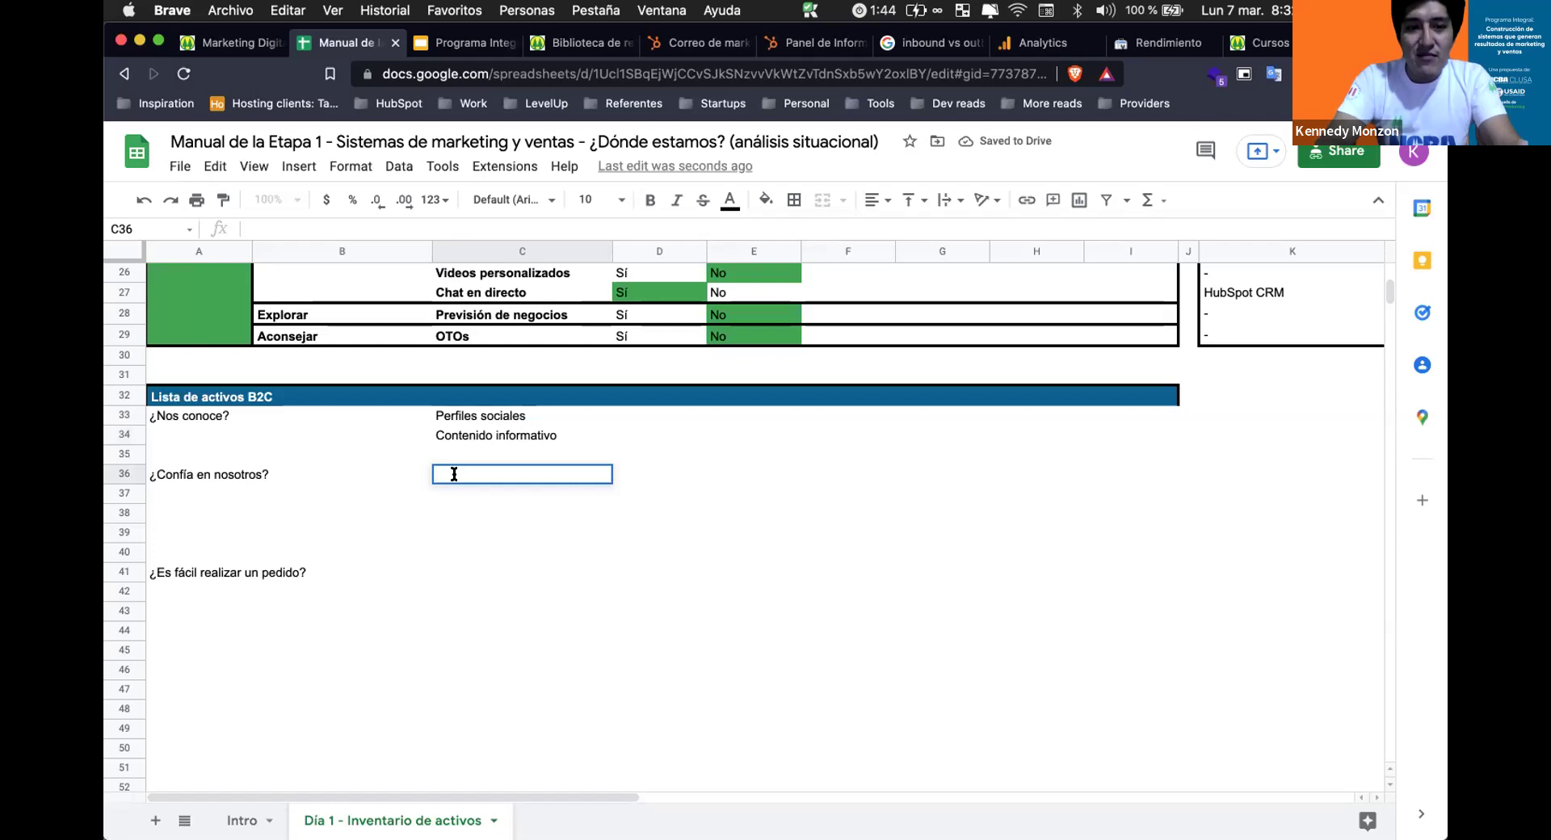
{"action": "type", "text": "Testimonios"}
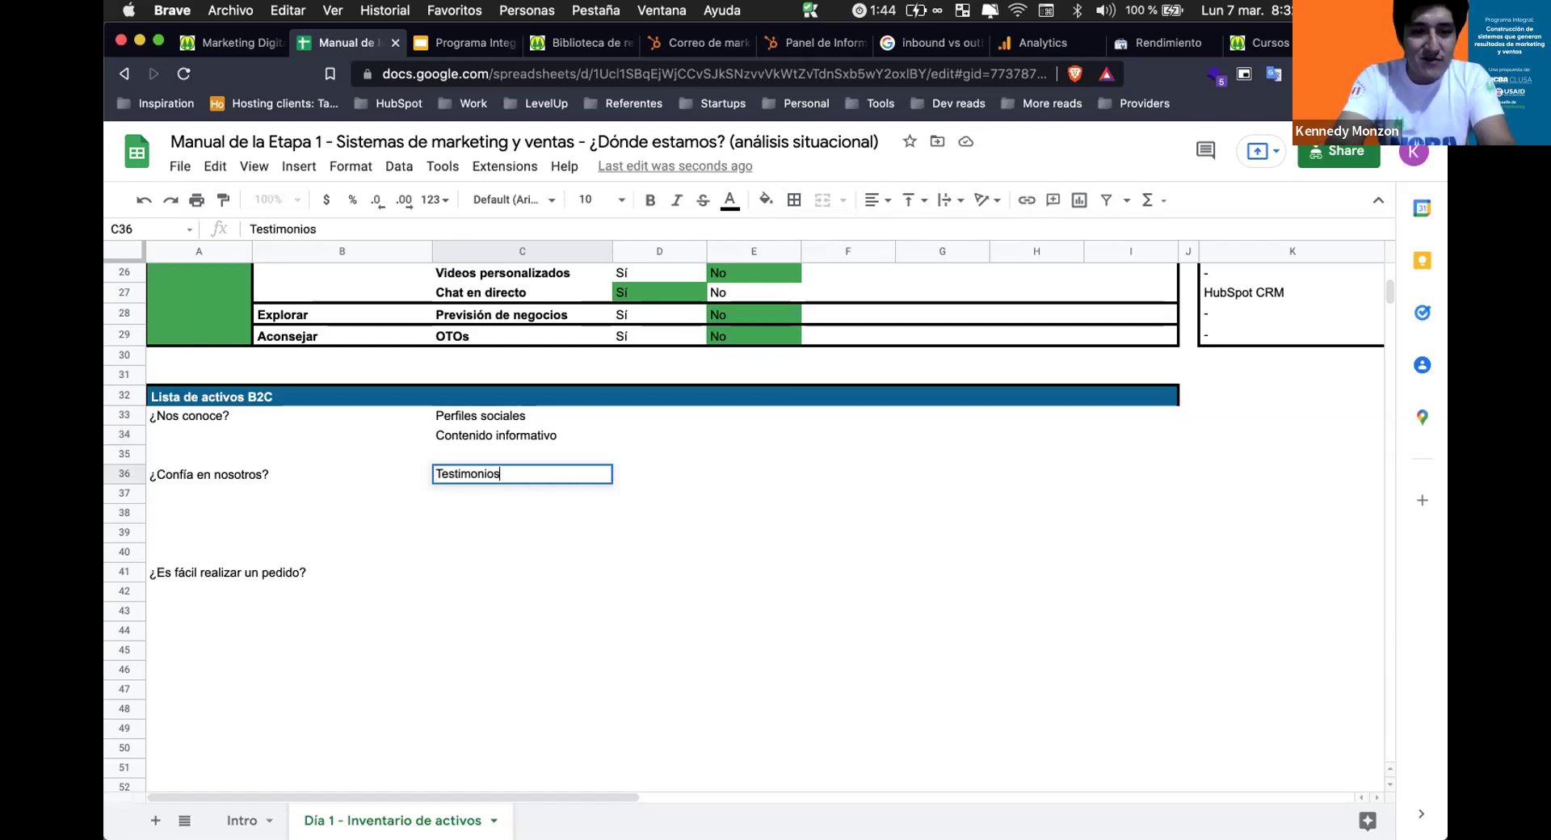
{"action": "key", "text": "Return"}
{"action": "type", "text": "Videos de clientes"}
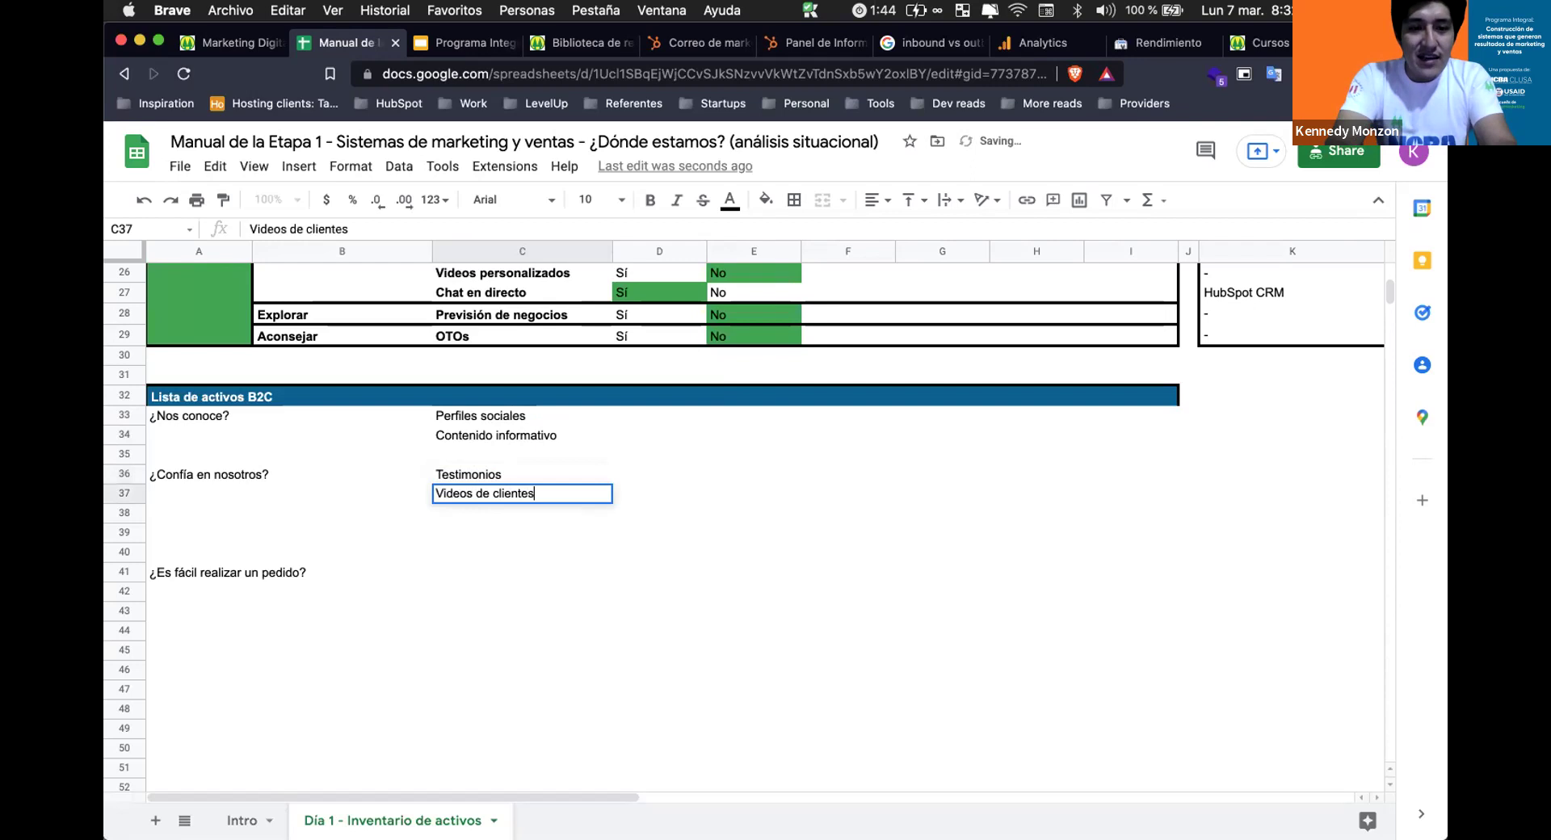
{"action": "key", "text": "Return"}
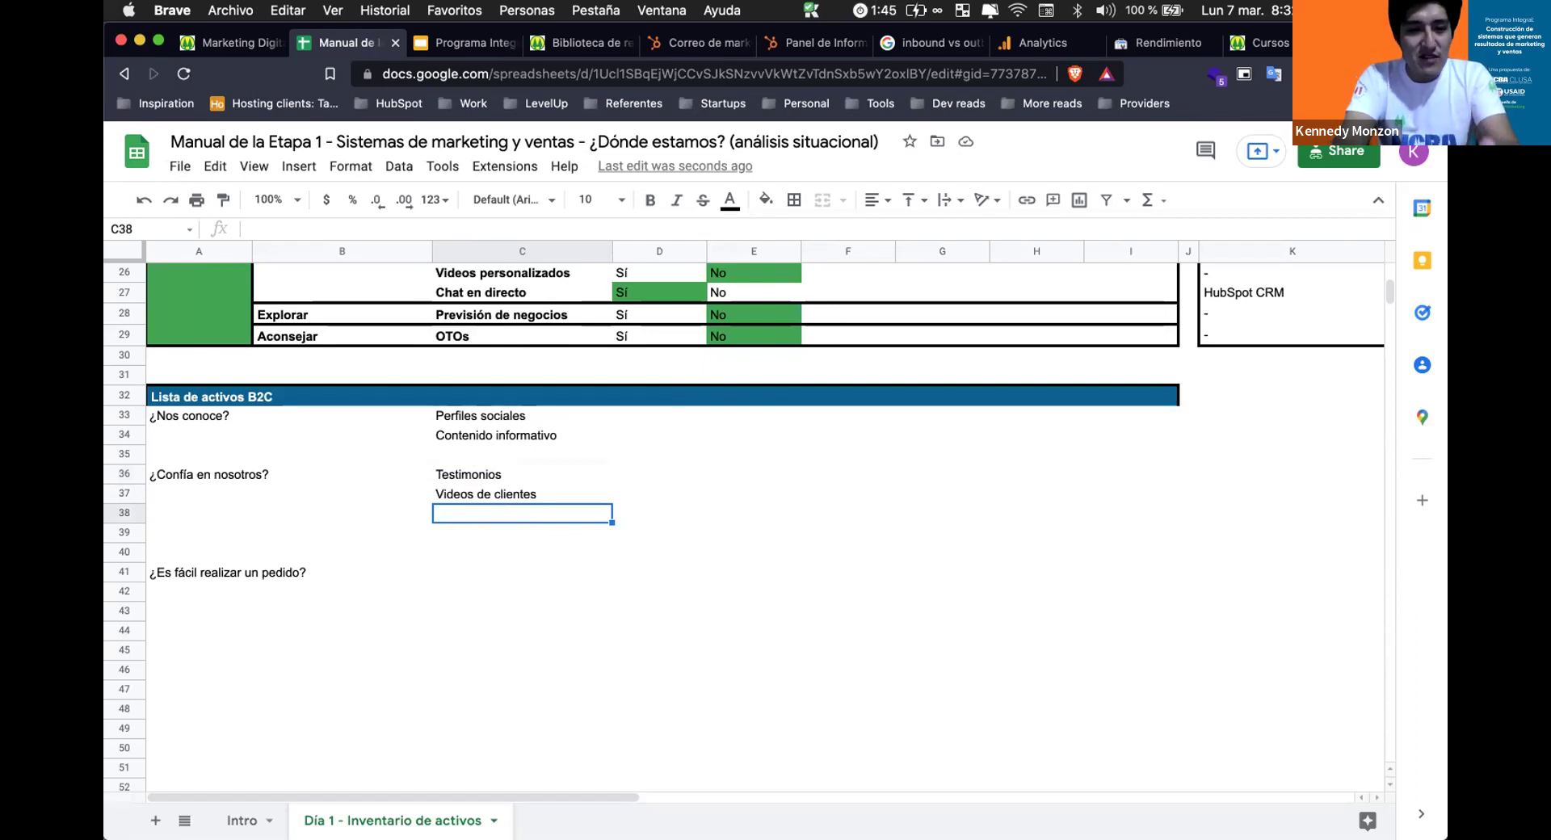
{"action": "left_click", "coordinate": [521, 494]}
{"action": "left_click", "coordinate": [522, 474]}
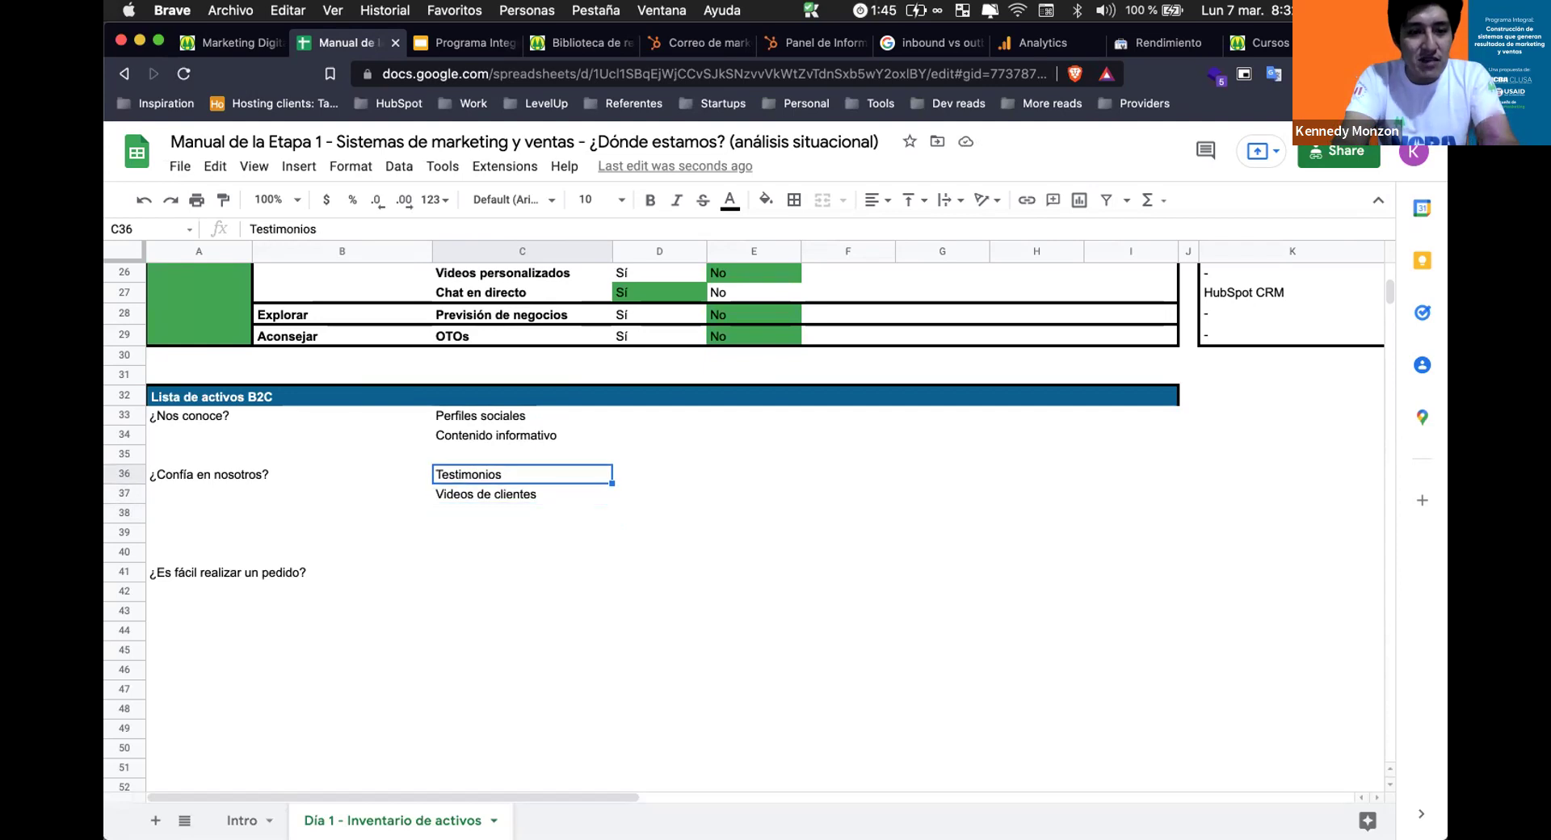
{"action": "left_click", "coordinate": [522, 494]}
Move the question ¿Es fácil realizar un pedido? up one row to A40.
{"action": "left_click", "coordinate": [522, 552]}
{"action": "left_click", "coordinate": [341, 552]}
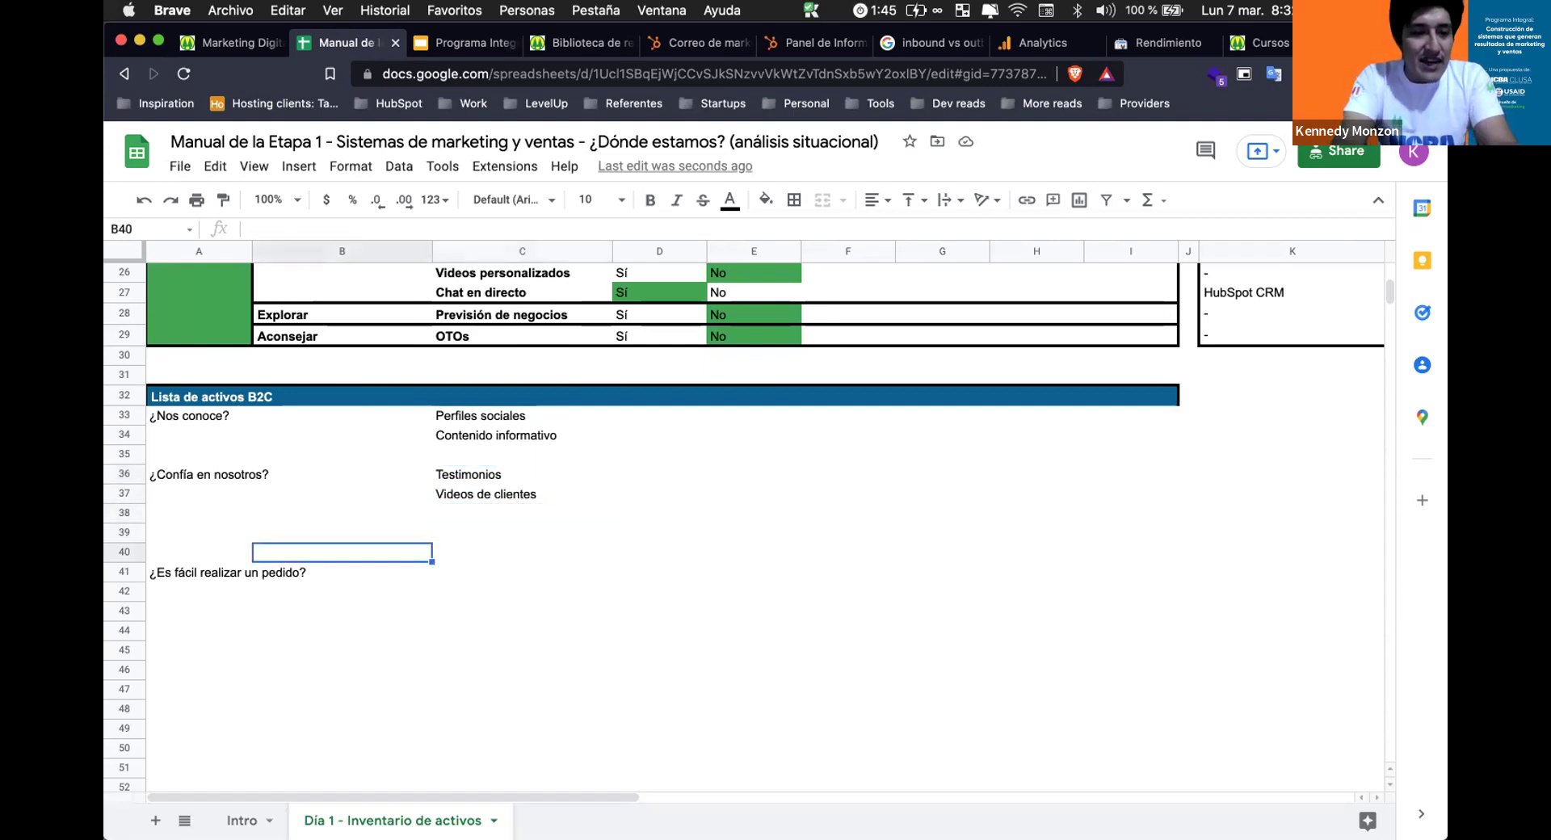
{"action": "left_click", "coordinate": [199, 572]}
{"action": "left_click_drag", "start_coordinate": [199, 565], "coordinate": [199, 553]}
{"action": "left_click", "coordinate": [342, 553]}
{"action": "left_click", "coordinate": [659, 553]}
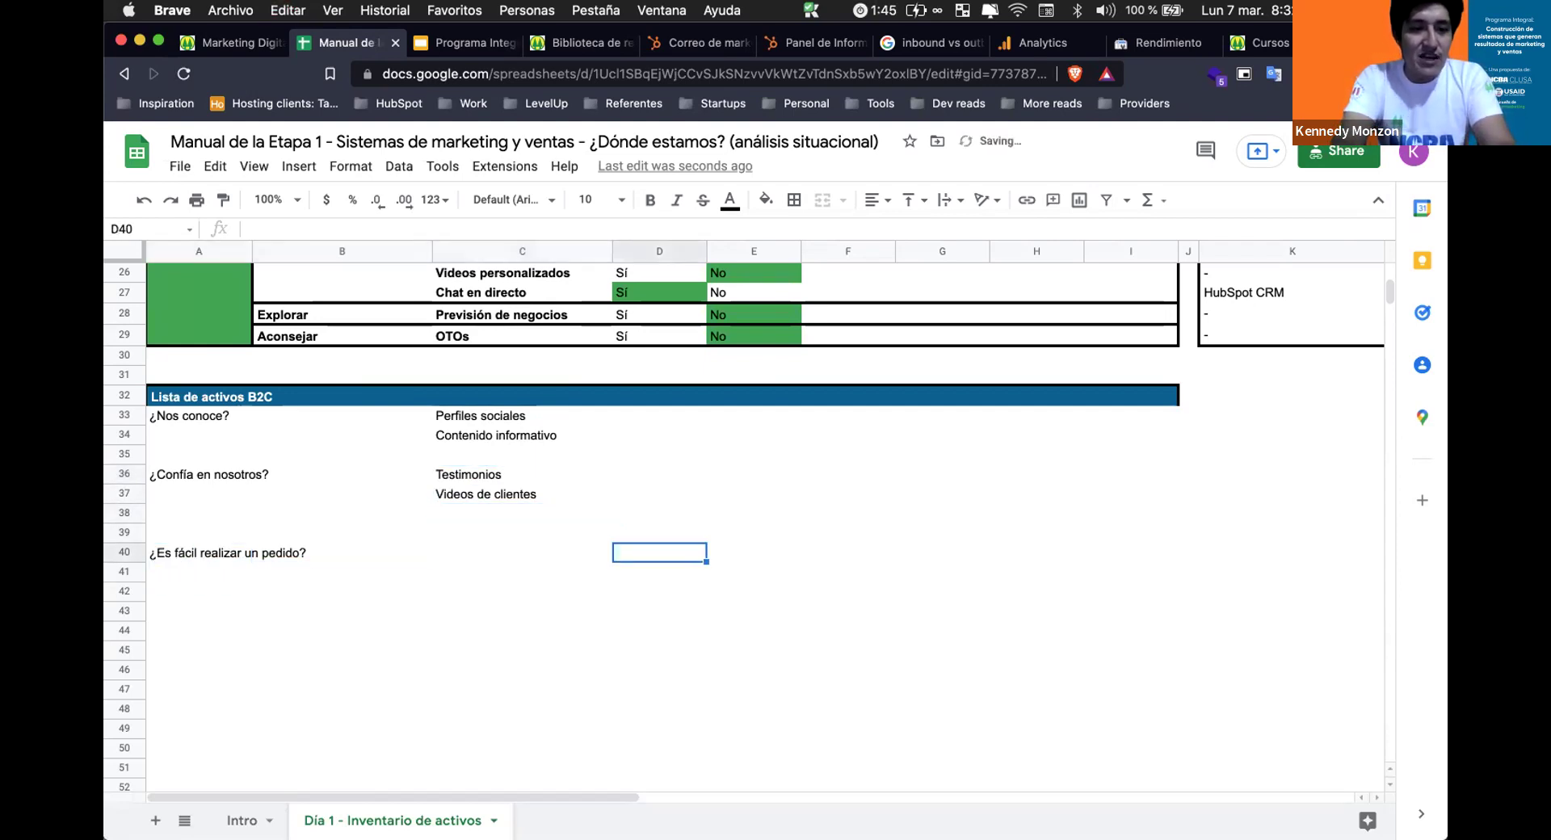
Enter "Catálogo" and "Medios de pago" in C40 and C41 as assets for ¿Es fácil realizar un pedido?
{"action": "left_click", "coordinate": [522, 553]}
{"action": "key", "text": "Return"}
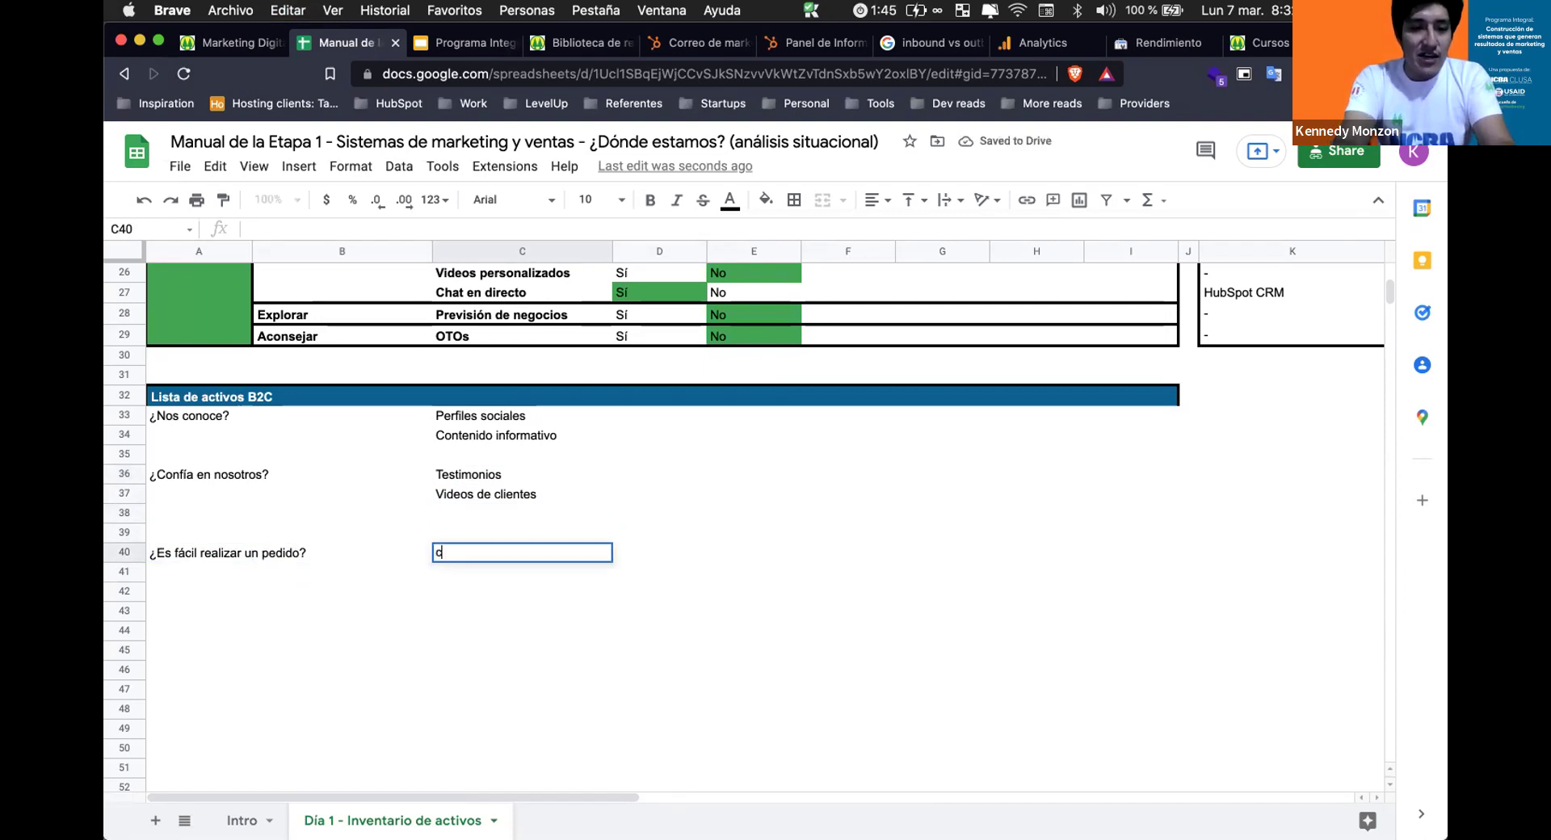
{"action": "type", "text": "Q"}
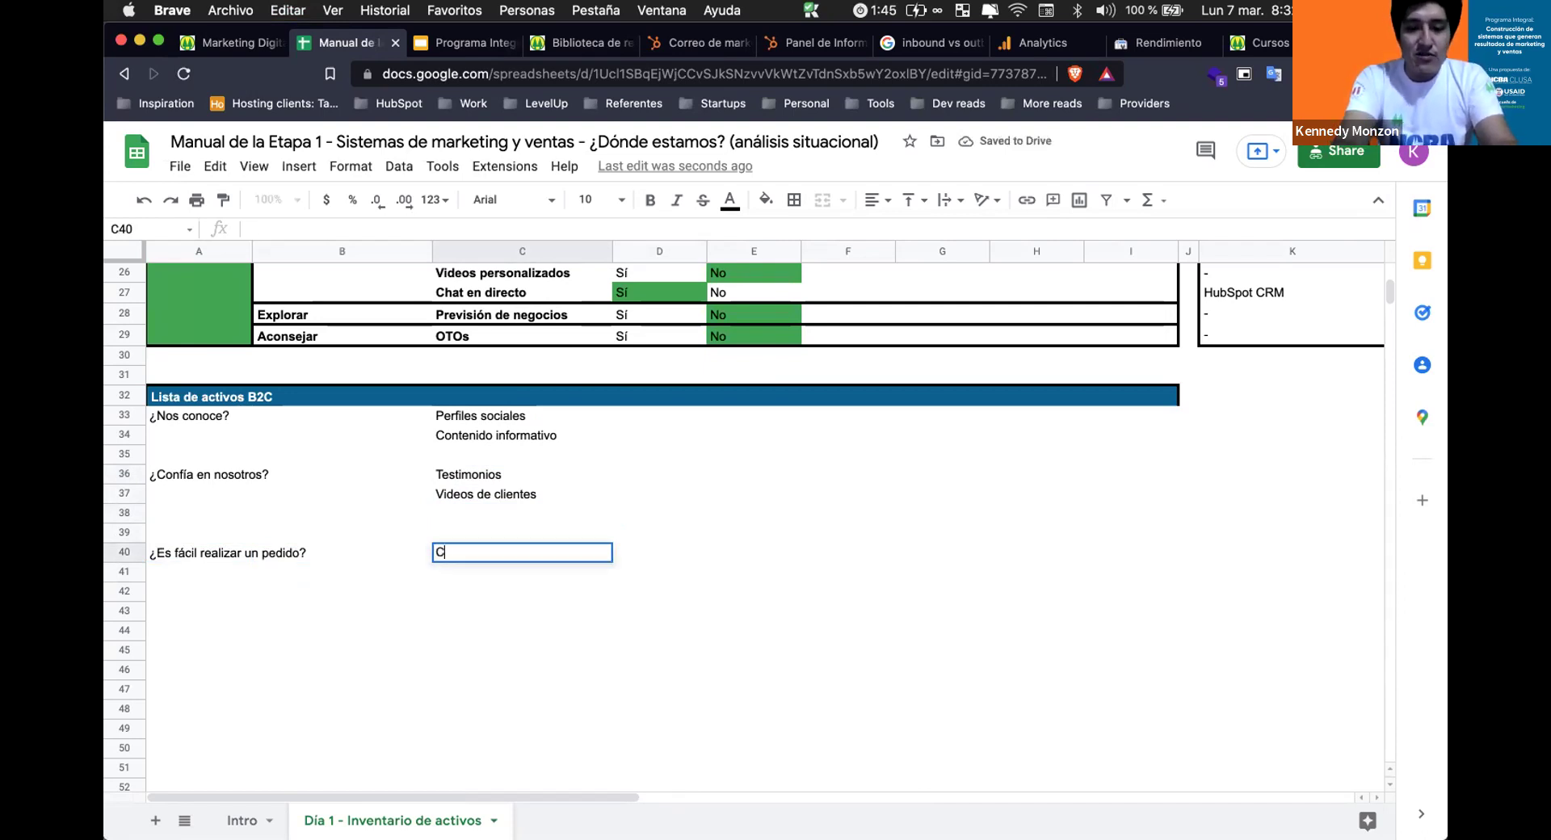
{"action": "key", "text": "BackSpace"}
{"action": "key", "text": "Return"}
{"action": "left_click", "coordinate": [522, 553]}
{"action": "type", "text": "Catálogo"}
{"action": "key", "text": "Return"}
{"action": "type", "text": "Medios de pago"}
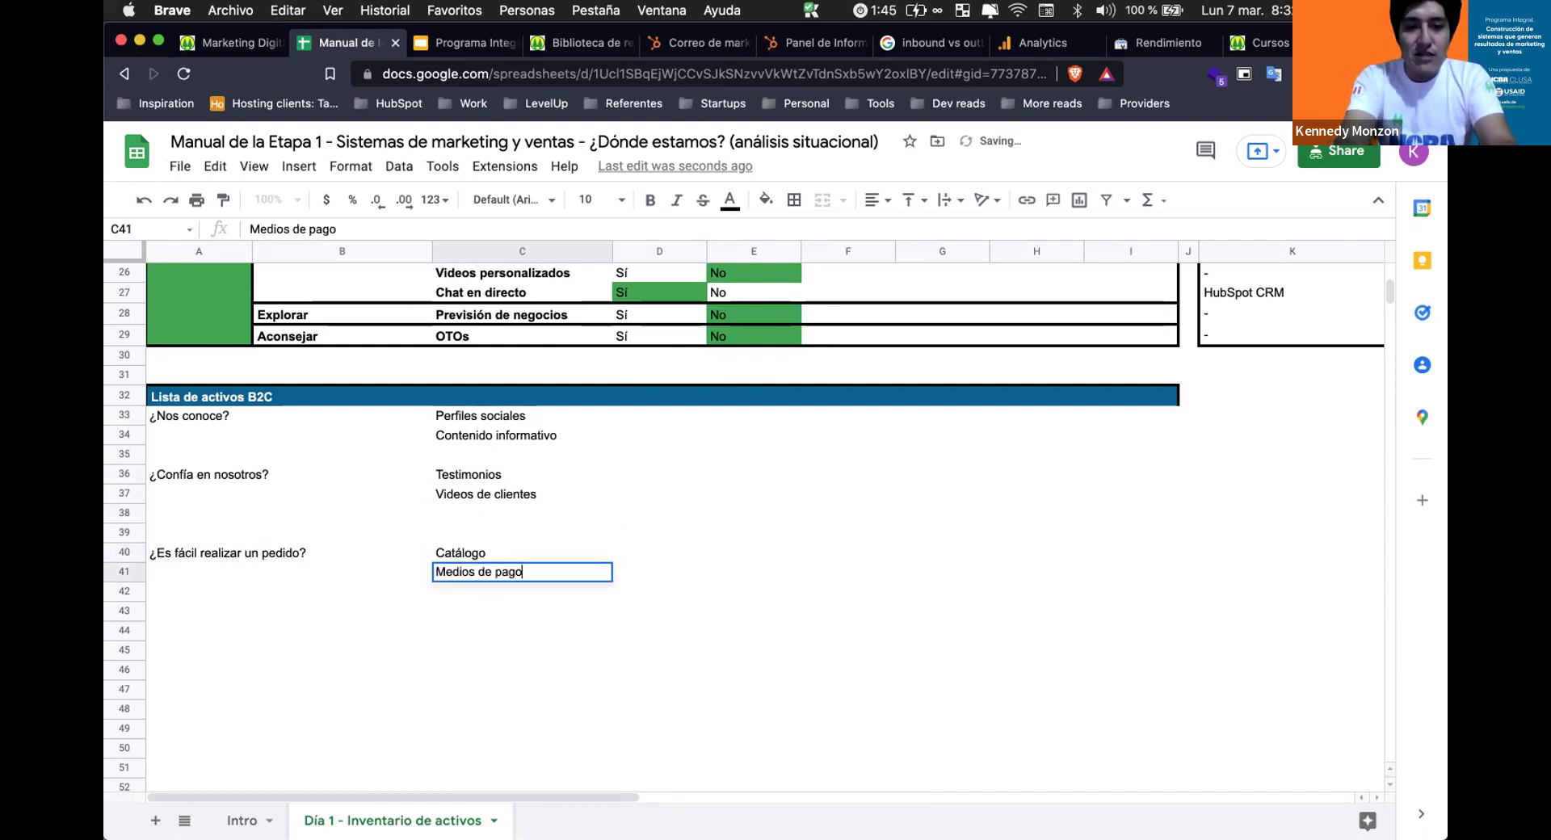
{"action": "key", "text": "Return"}
Add "Medios de envío" and "Promociones" in the two rows below Medios de pago.
{"action": "type", "text": "C"}
{"action": "key", "text": "BackSpace"}
{"action": "type", "text": "Meios"}
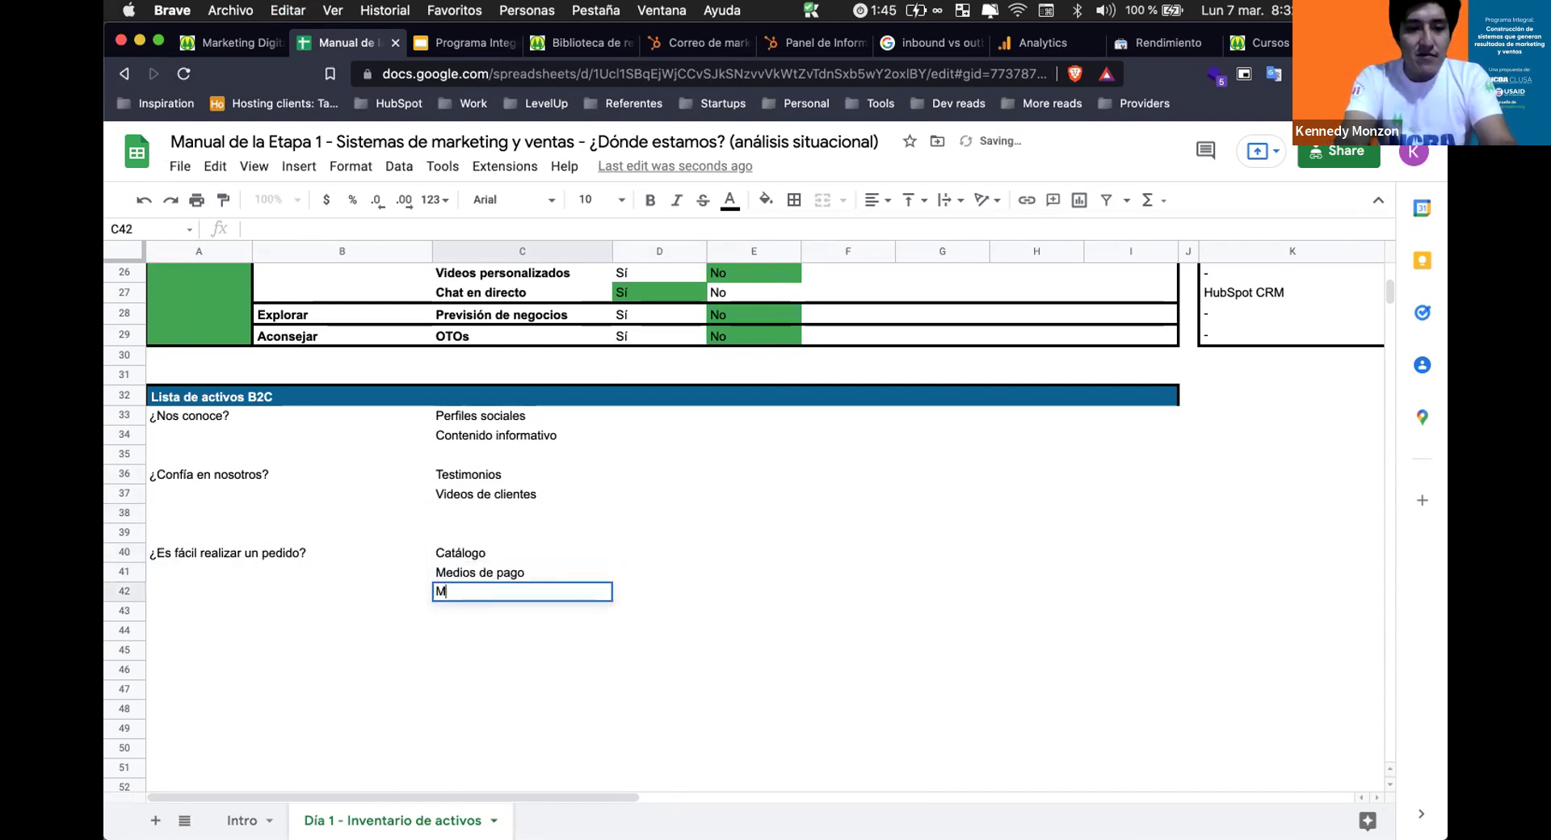
{"action": "key", "text": "BackSpace"}
{"action": "key", "text": "BackSpace"}
{"action": "key", "text": "BackSpace"}
{"action": "type", "text": "dios de envío"}
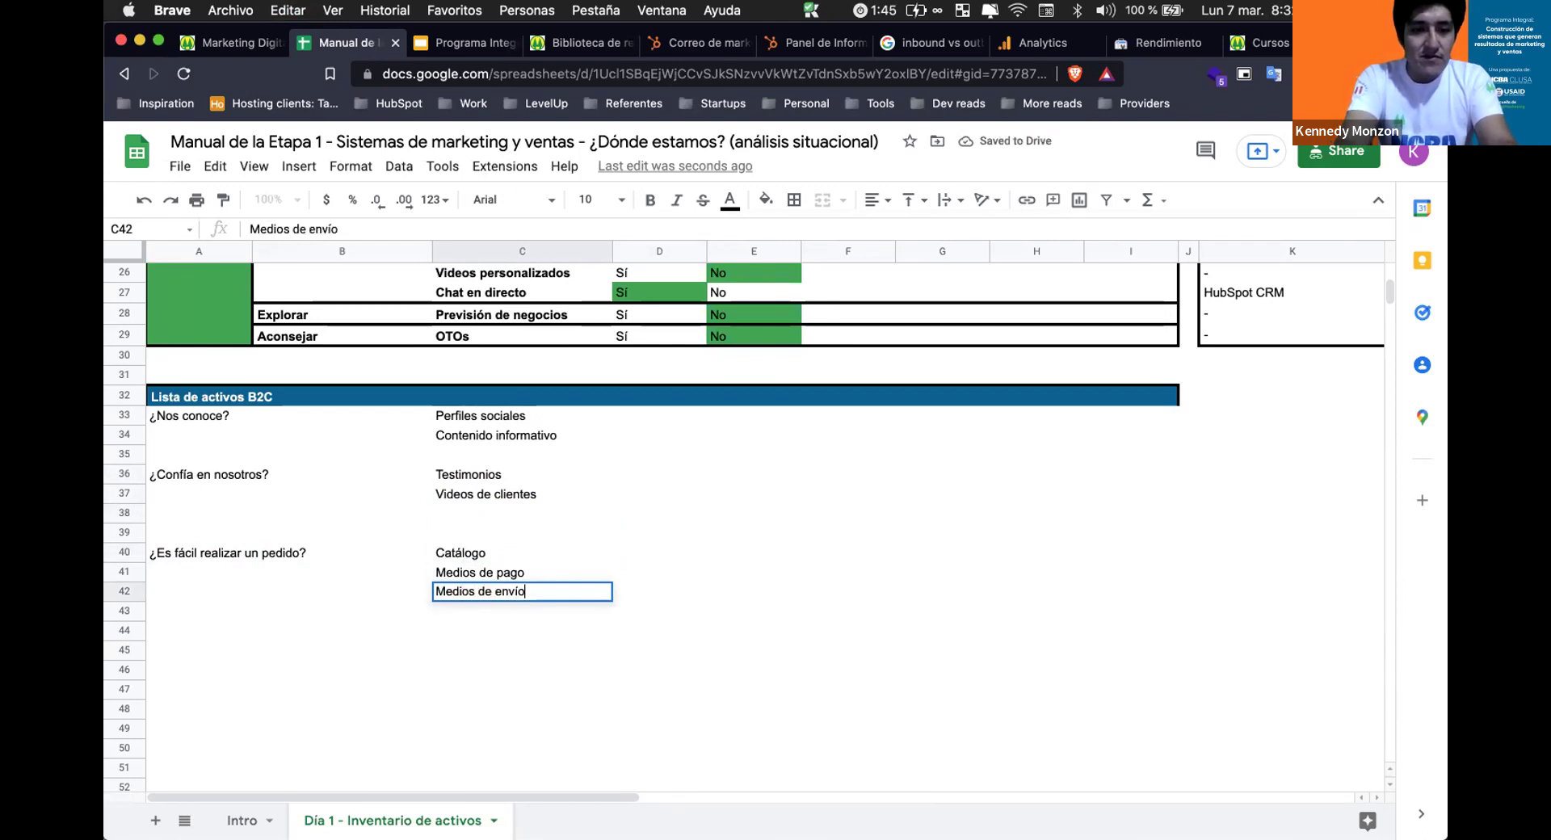
{"action": "key", "text": "Return"}
{"action": "type", "text": "Promociones"}
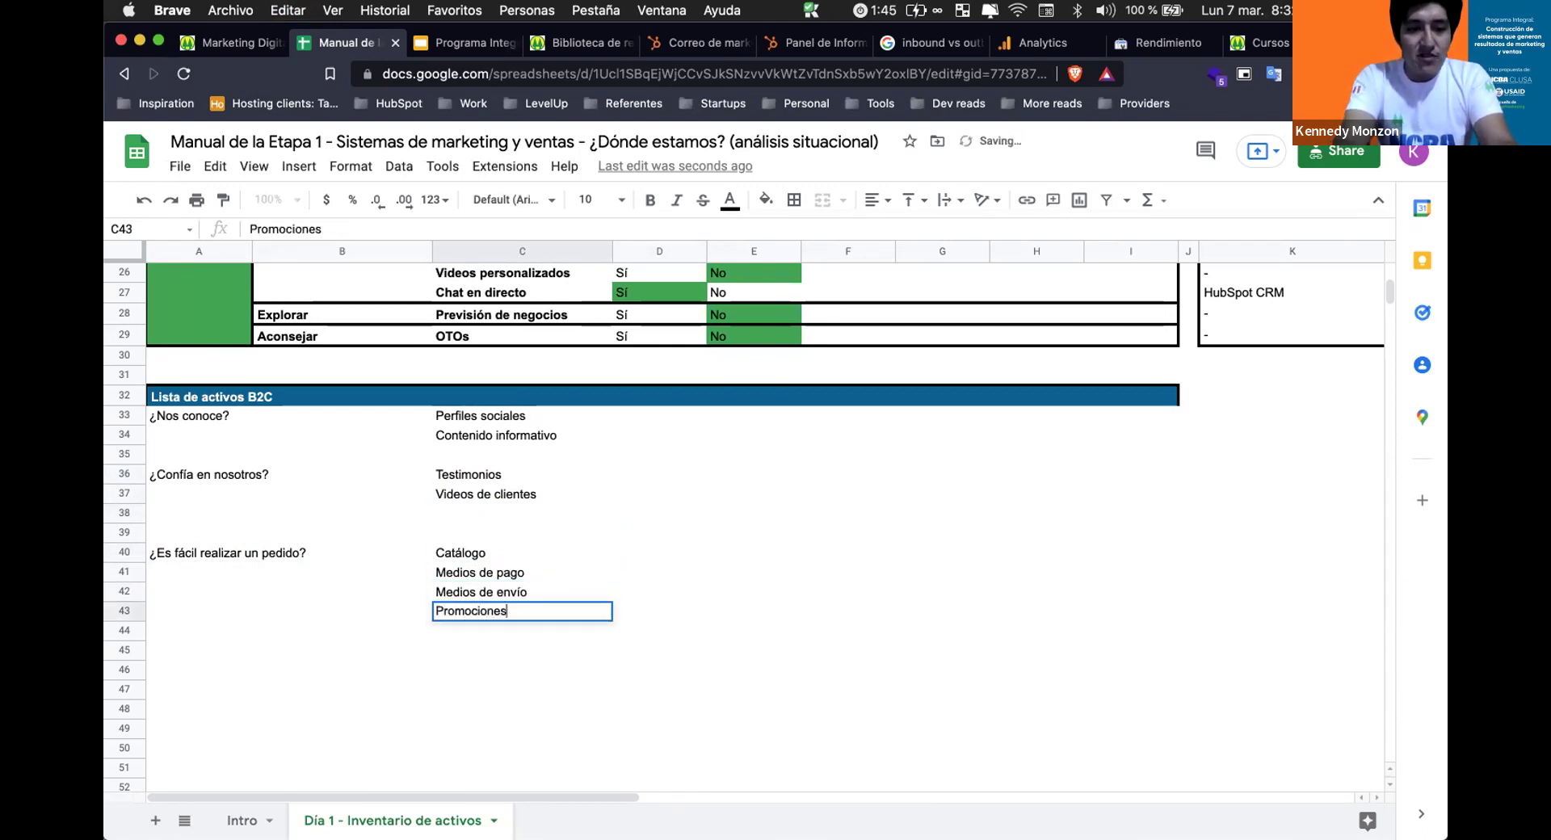
{"action": "key", "text": "Return"}
{"action": "scroll", "coordinate": [435, 466], "scroll_direction": "down", "scroll_amount": 1}
{"action": "scroll", "coordinate": [428, 480], "scroll_direction": "down", "scroll_amount": 1}
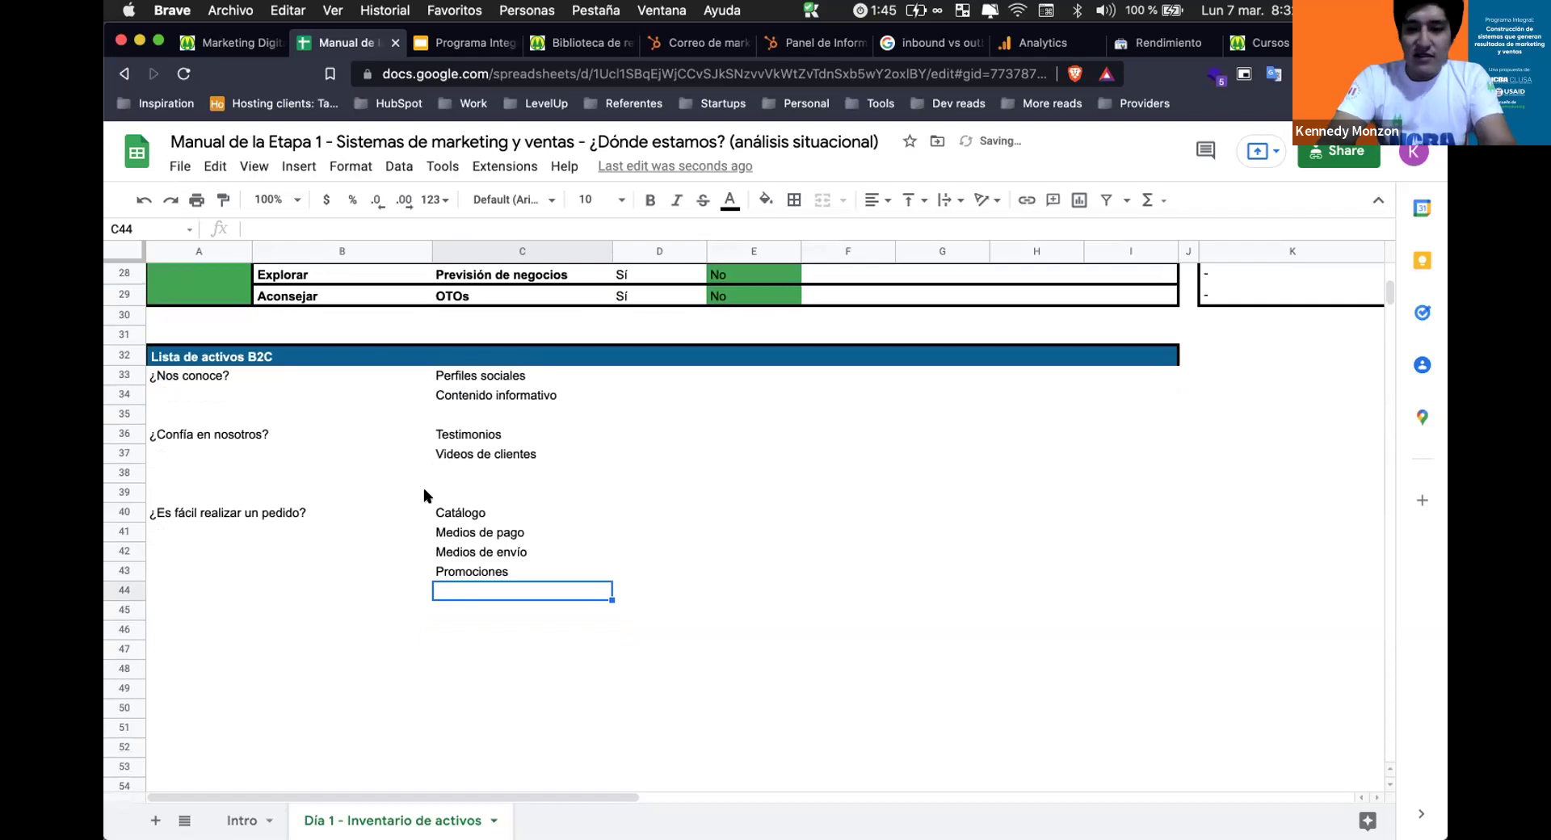
Enter "Facebook" and "Instagram" in D33 and E33 as options for Perfiles sociales.
{"action": "left_click", "coordinate": [445, 515]}
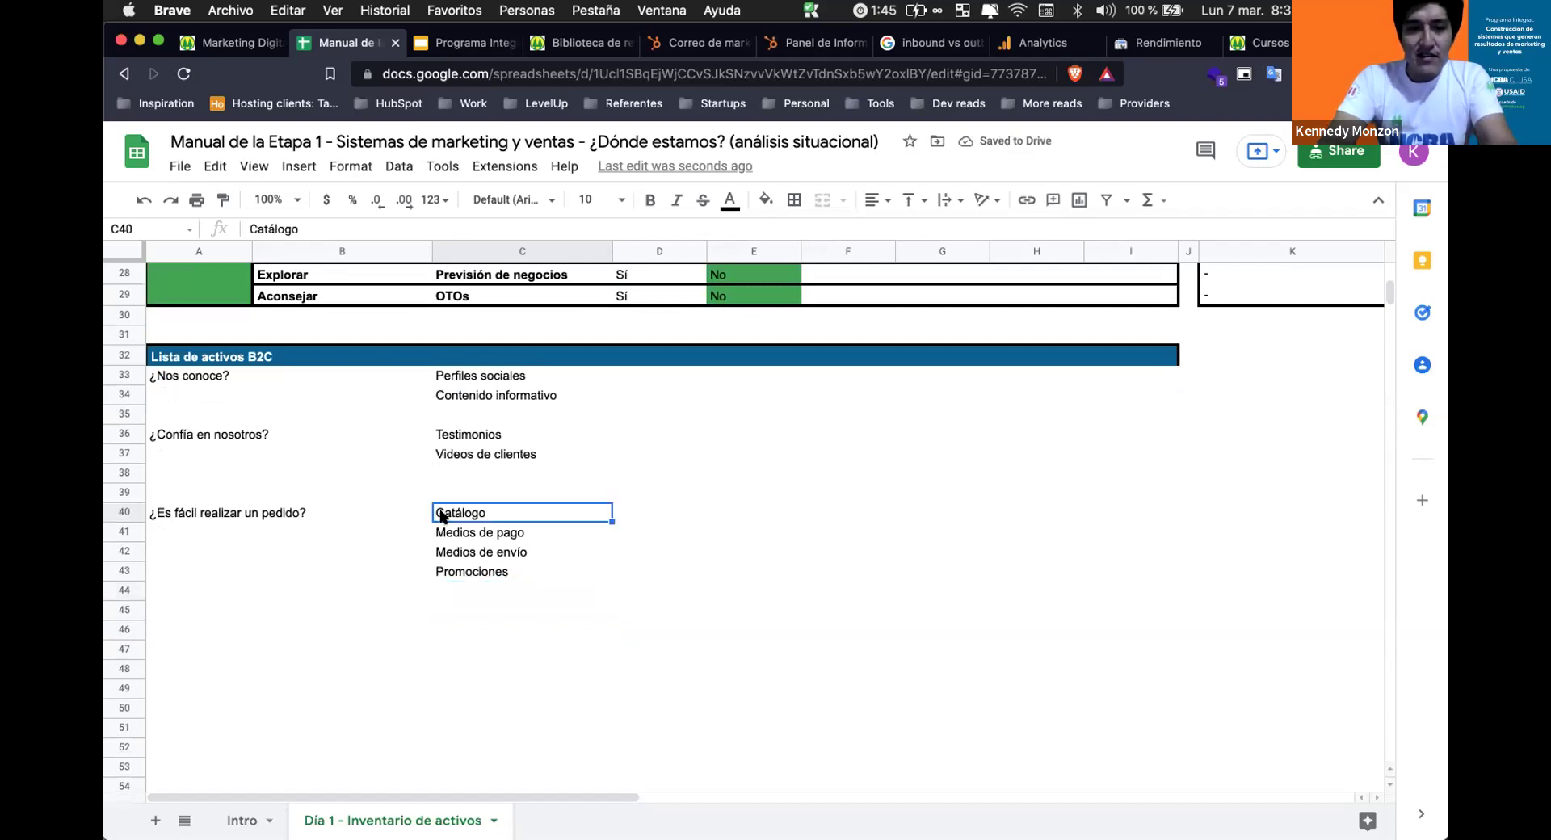
{"action": "left_click", "coordinate": [467, 377]}
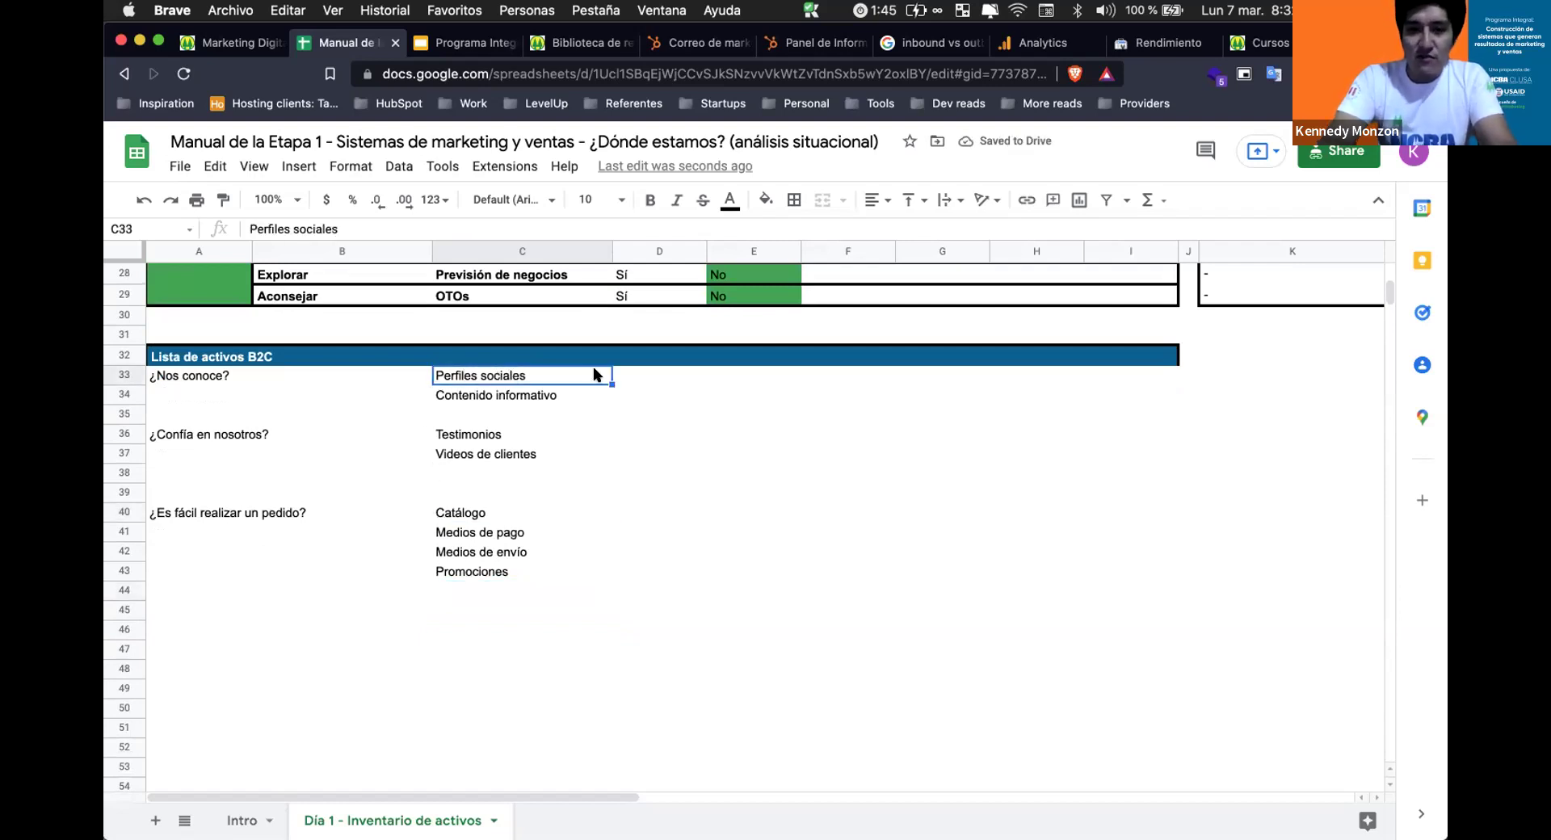
{"action": "left_click", "coordinate": [630, 375]}
{"action": "type", "text": "Facebook"}
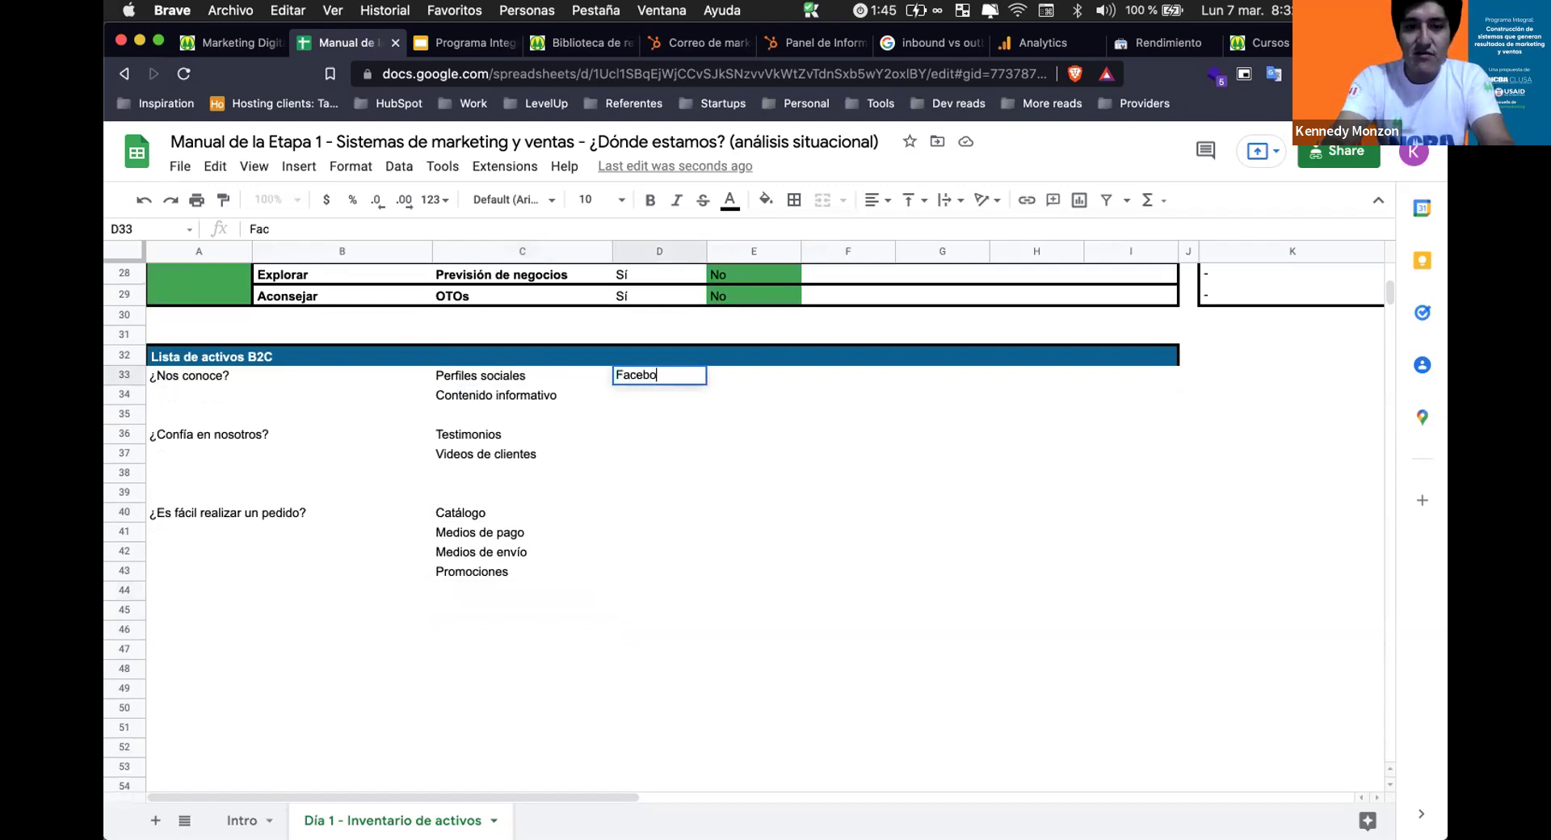
{"action": "key", "text": "Tab"}
{"action": "type", "text": "Instagram"}
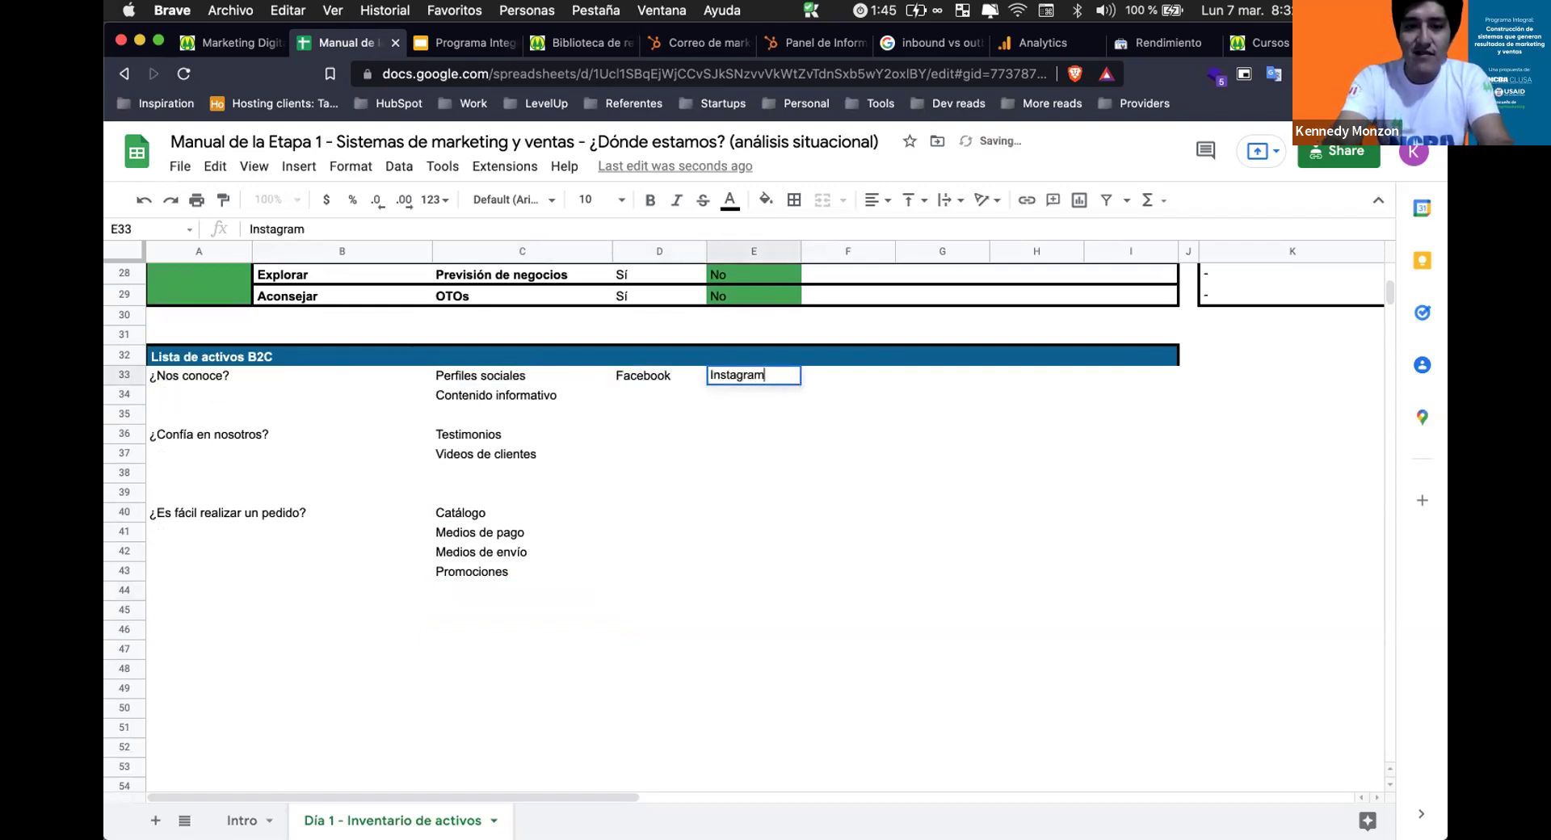
{"action": "key", "text": "Tab"}
{"action": "type", "text": "L"}
{"action": "key", "text": "BackSpace"}
{"action": "key", "text": "Escape"}
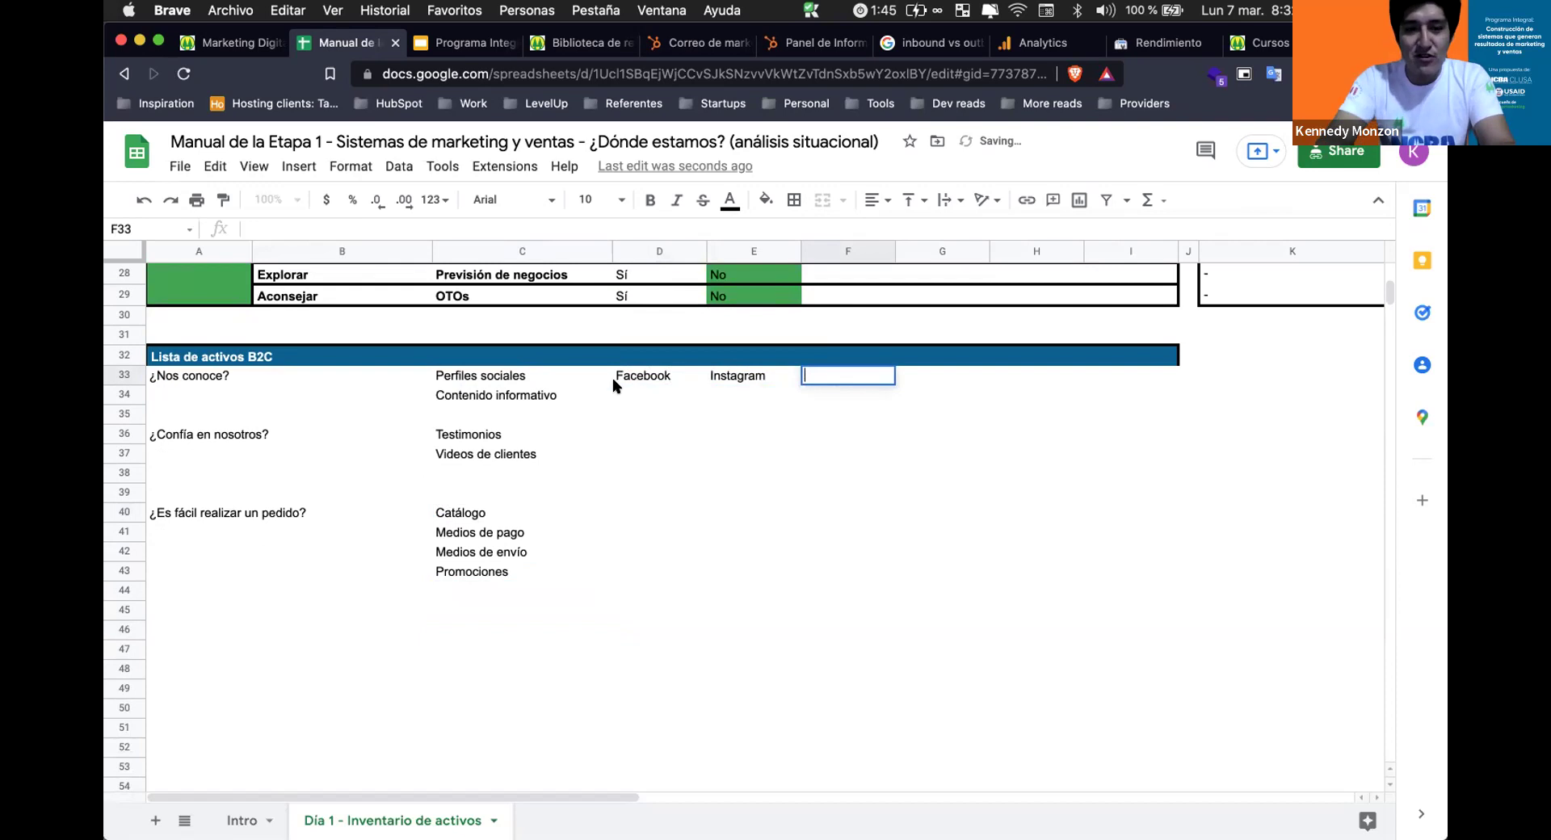
Fill the Instagram cell with green and open the cell beside Contenido informativo for editing.
{"action": "left_click", "coordinate": [695, 378]}
{"action": "left_click", "coordinate": [712, 380]}
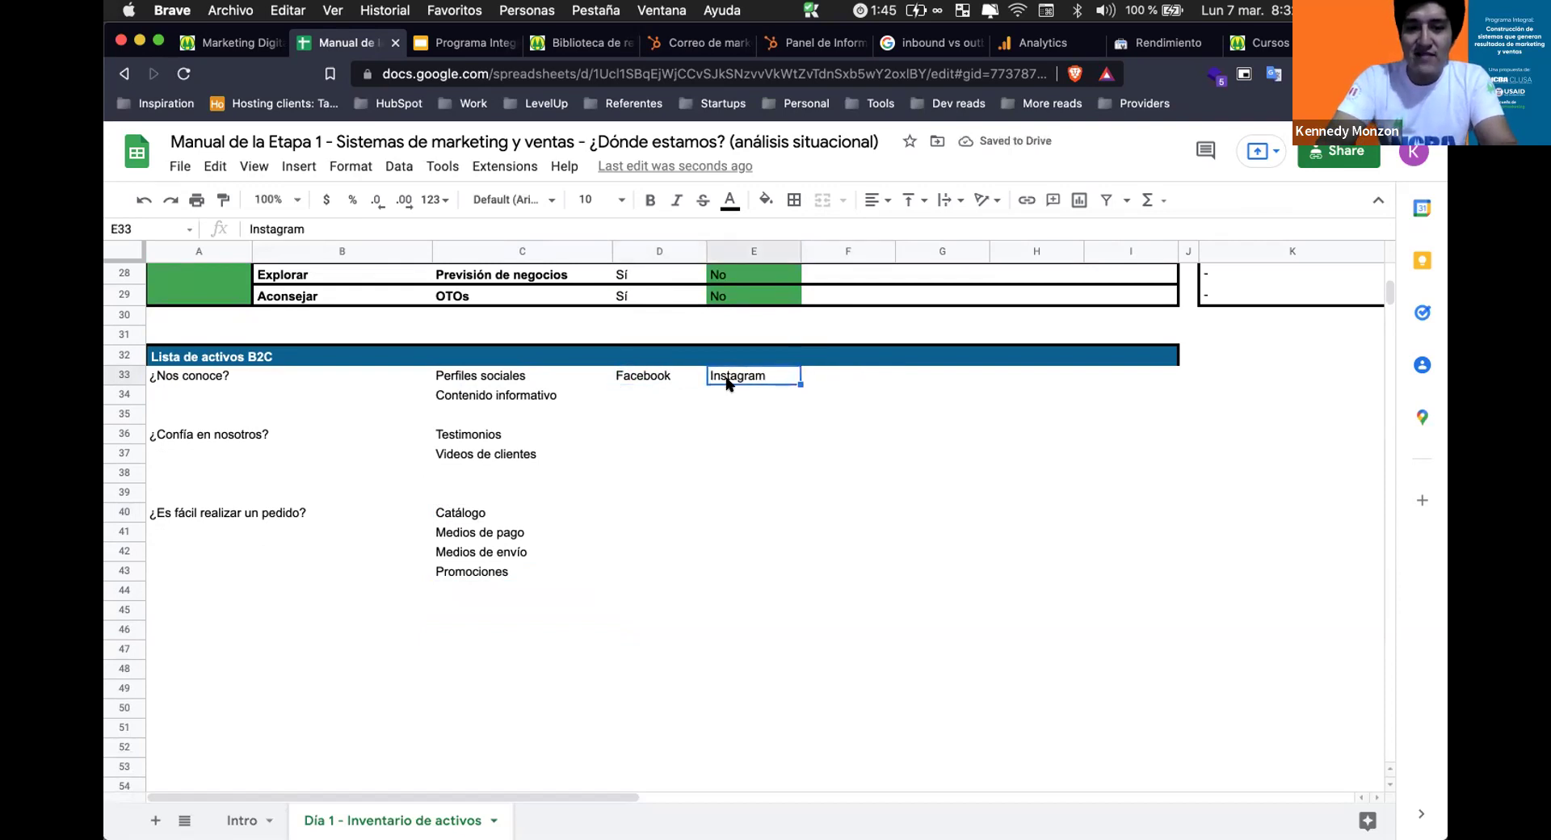
{"action": "left_click", "coordinate": [766, 202]}
{"action": "left_click", "coordinate": [794, 317]}
{"action": "left_click", "coordinate": [641, 376]}
{"action": "left_click", "coordinate": [635, 396]}
{"action": "double_click", "coordinate": [635, 395]}
{"action": "type", "text": "¿"}
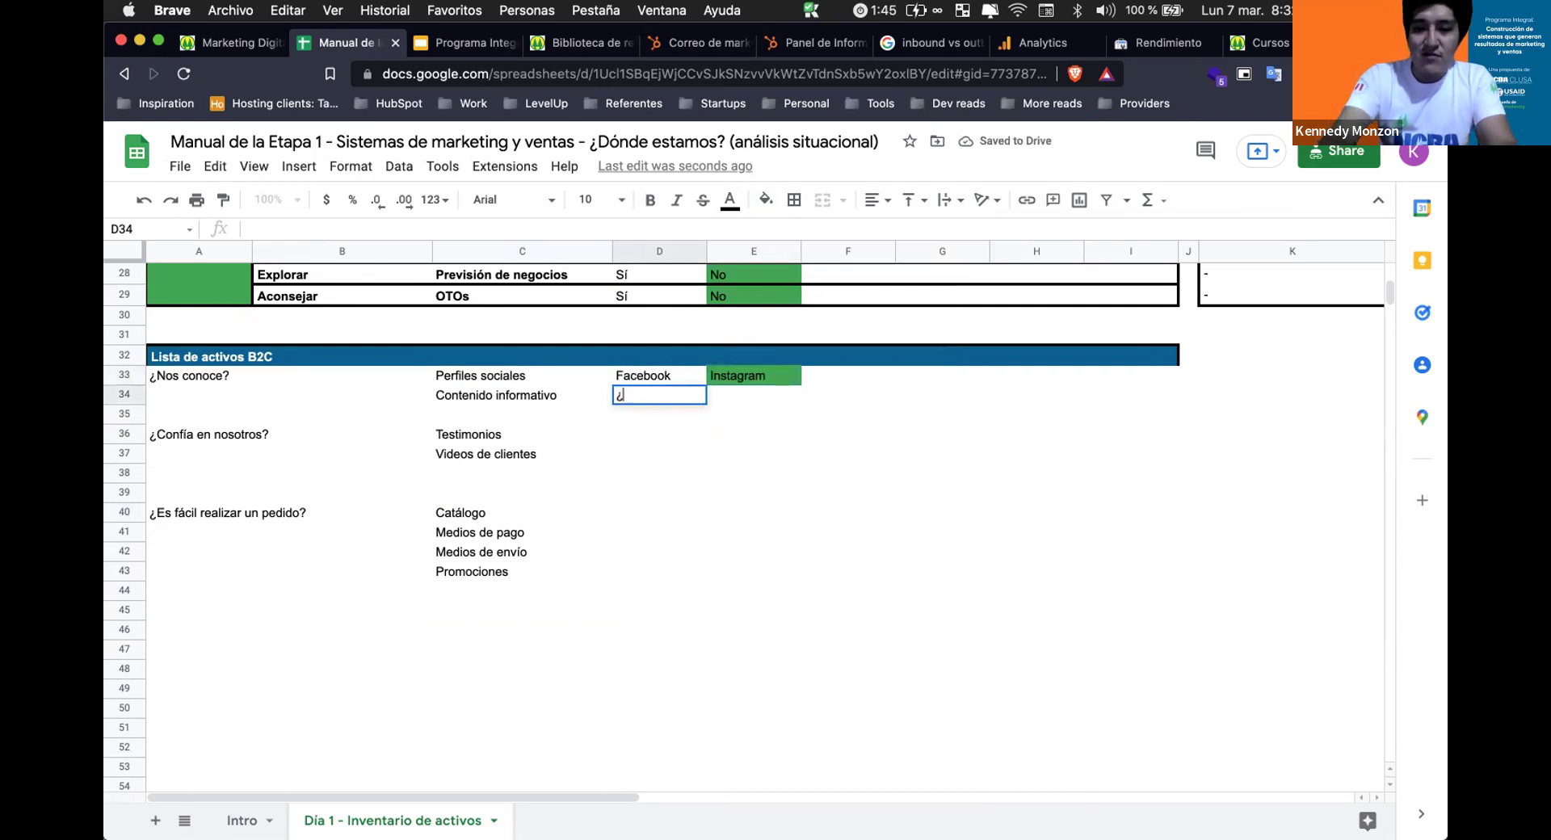
{"action": "key", "text": "BackSpace"}
{"action": "type", "text": "Historia"}
{"action": "key", "text": "BackSpace"}
{"action": "key", "text": "BackSpace"}
{"action": "key", "text": "BackSpace"}
{"action": "key", "text": "BackSpace"}
{"action": "key", "text": "BackSpace"}
{"action": "key", "text": "BackSpace"}
{"action": "key", "text": "BackSpace"}
{"action": "key", "text": "BackSpace"}
{"action": "type", "text": "- "}
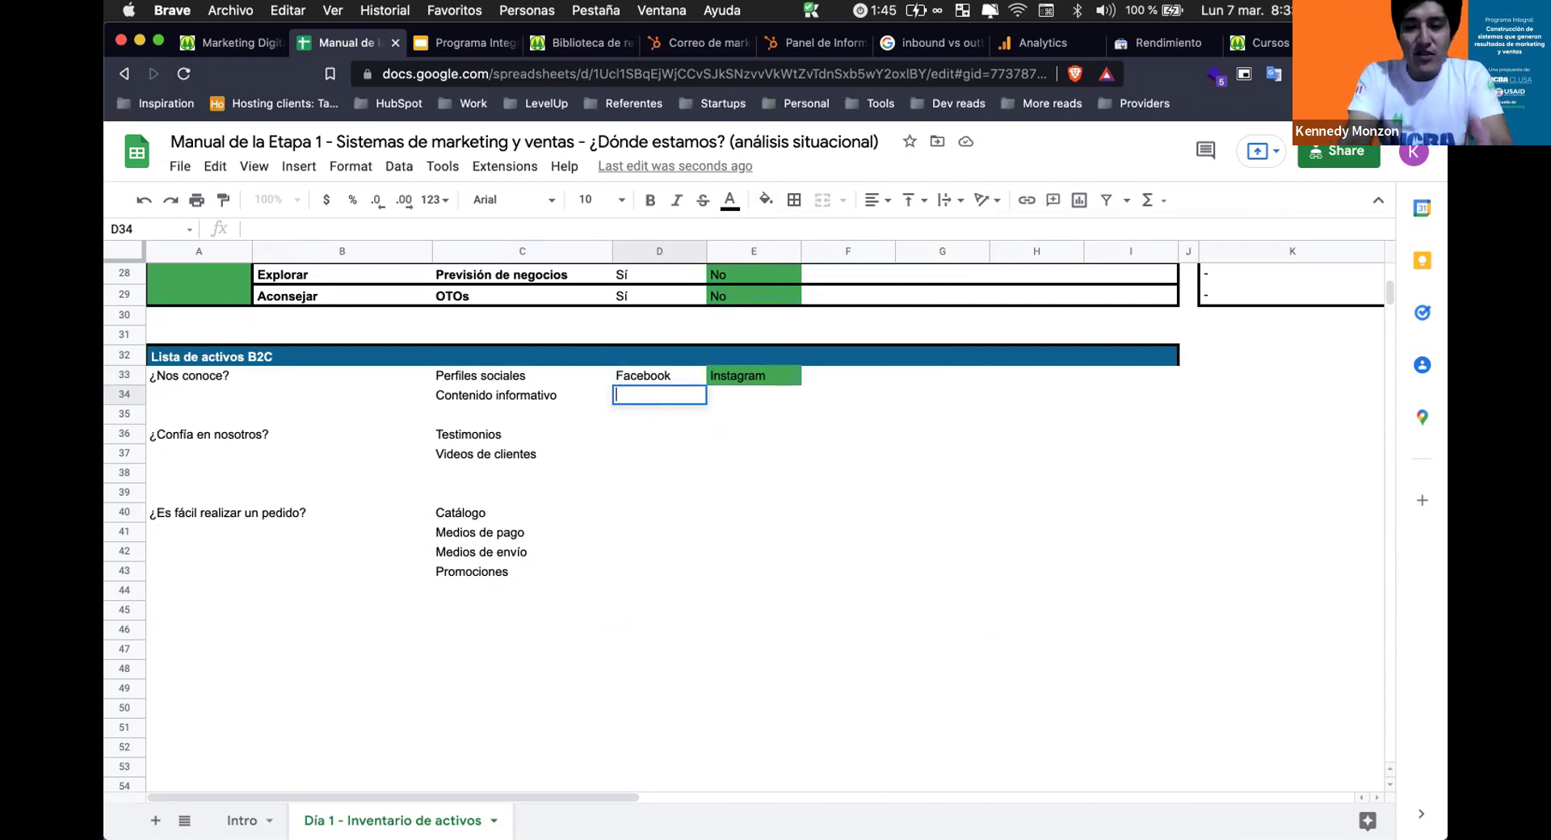
Enter "- Tendencia" in the cell beside Contenido informativo and start a second dashed line within it.
{"action": "type", "text": "Tendencia "}
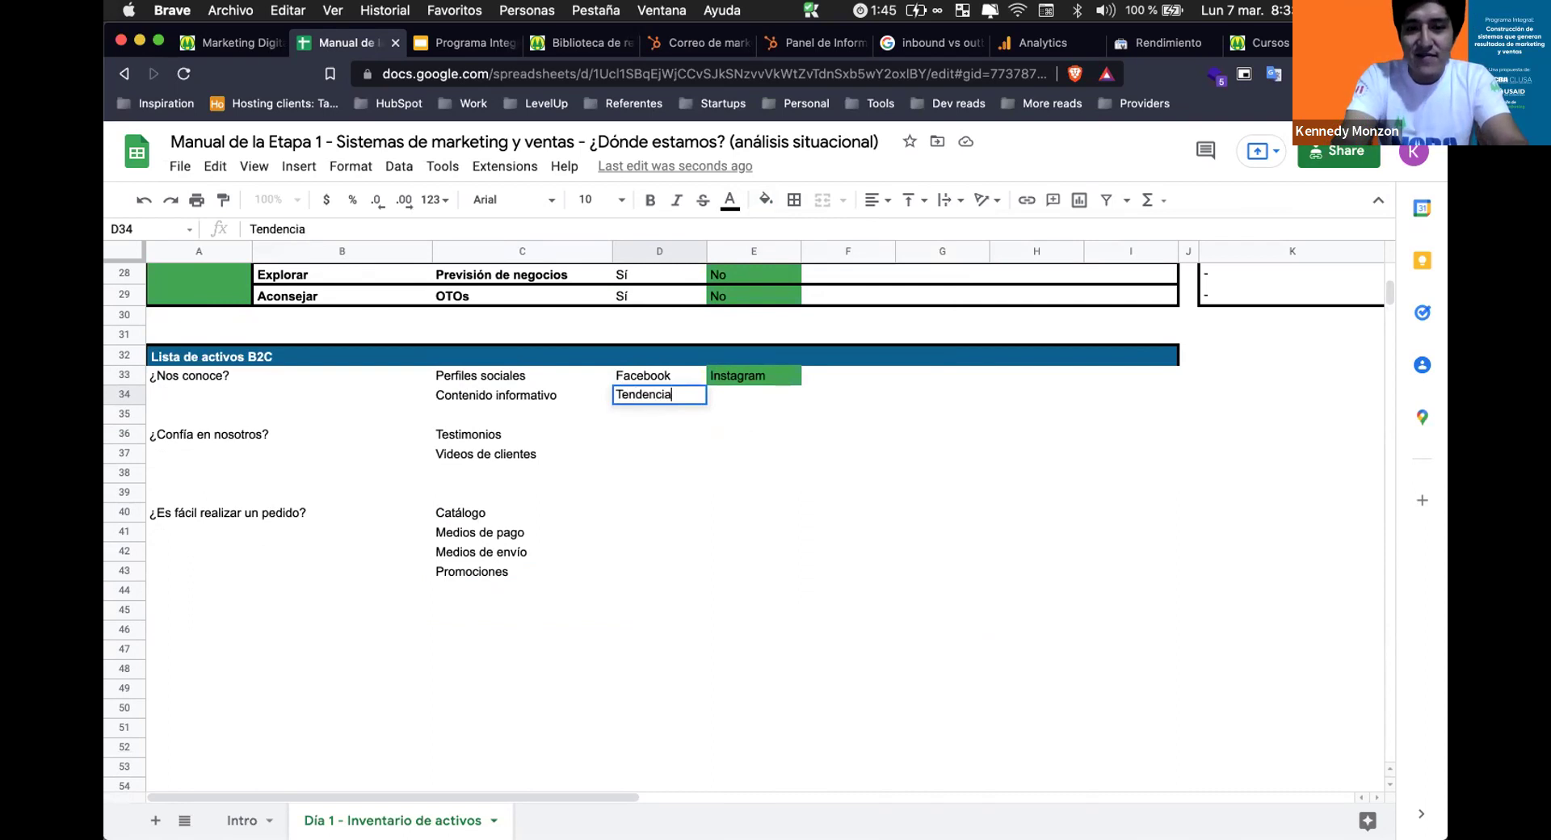
{"action": "type", "text": "-"}
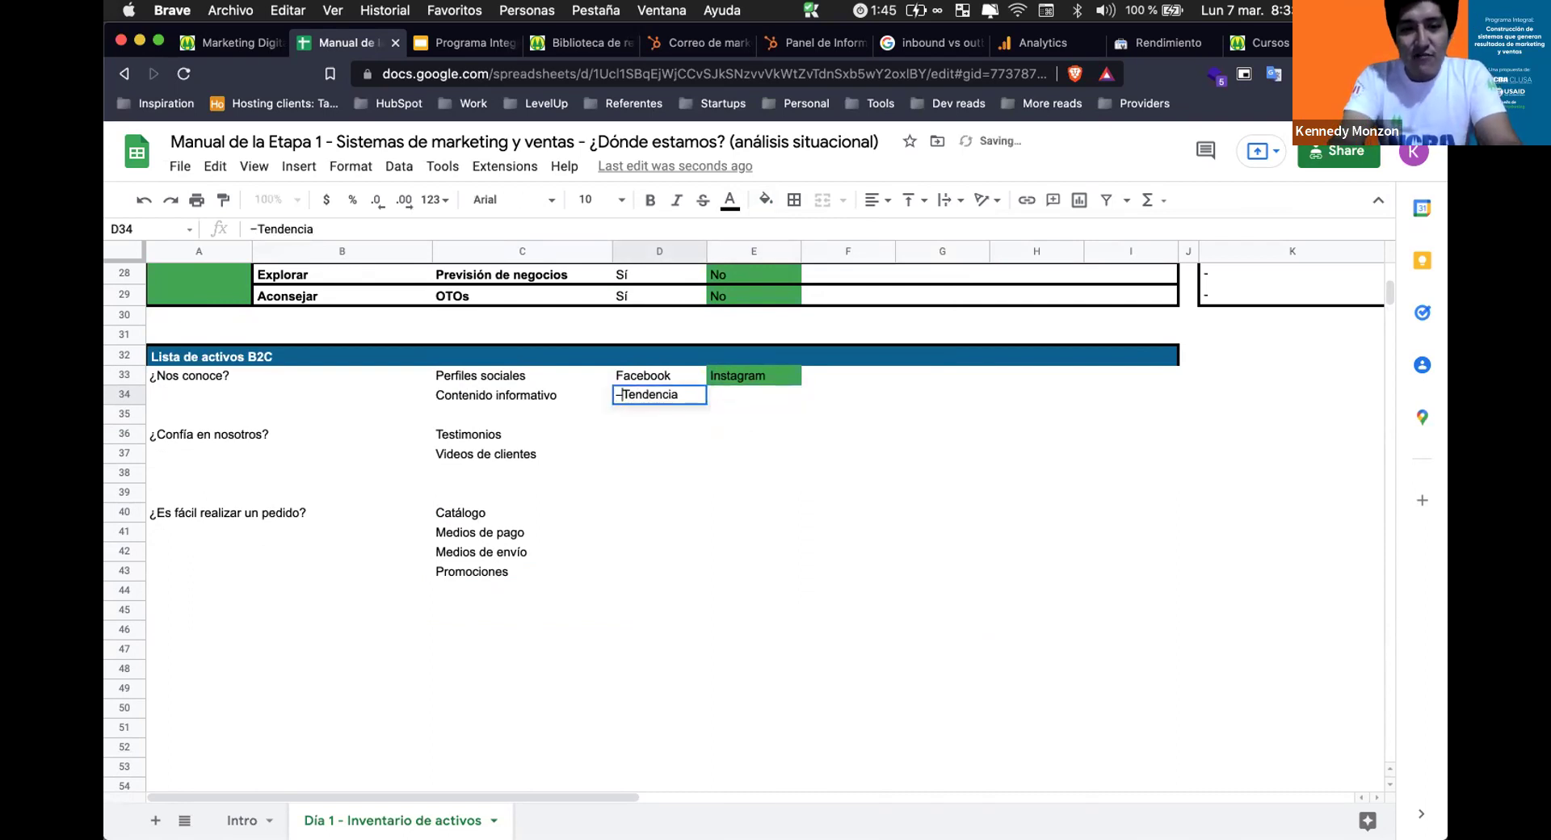
{"action": "key", "text": "End"}
{"action": "key", "text": "alt+Return"}
{"action": "type", "text": "-"}
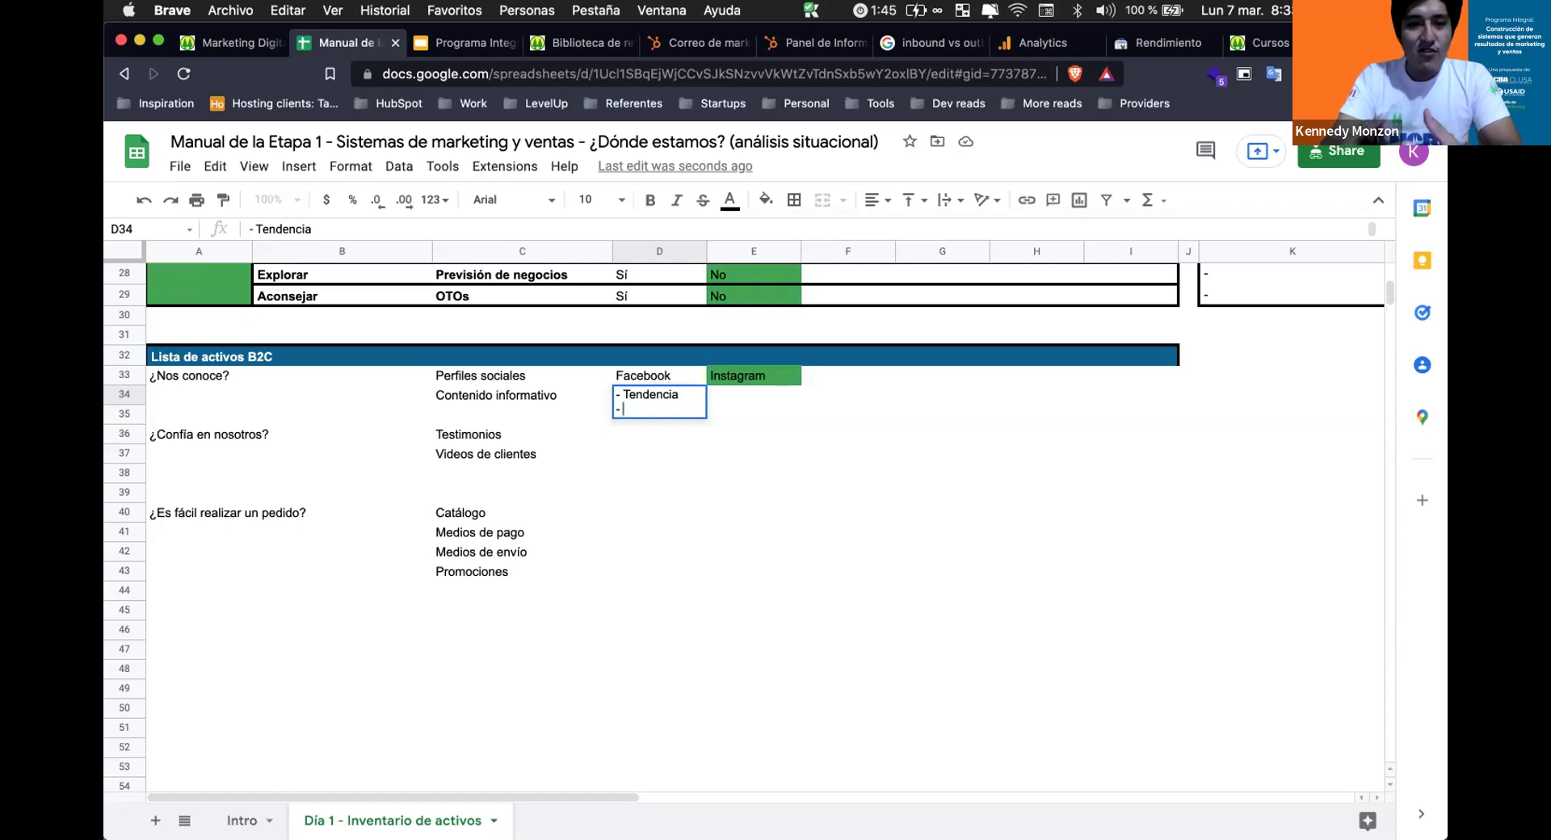
Complete the second list item in D34 as "- Valores" and select the Testimonios cell.
{"action": "type", "text": "valores"}
{"action": "key", "text": "BackSpace"}
{"action": "key", "text": "BackSpace"}
{"action": "key", "text": "BackSpace"}
{"action": "key", "text": "BackSpace"}
{"action": "key", "text": "BackSpace"}
{"action": "key", "text": "BackSpace"}
{"action": "key", "text": "BackSpace"}
{"action": "type", "text": "Valores"}
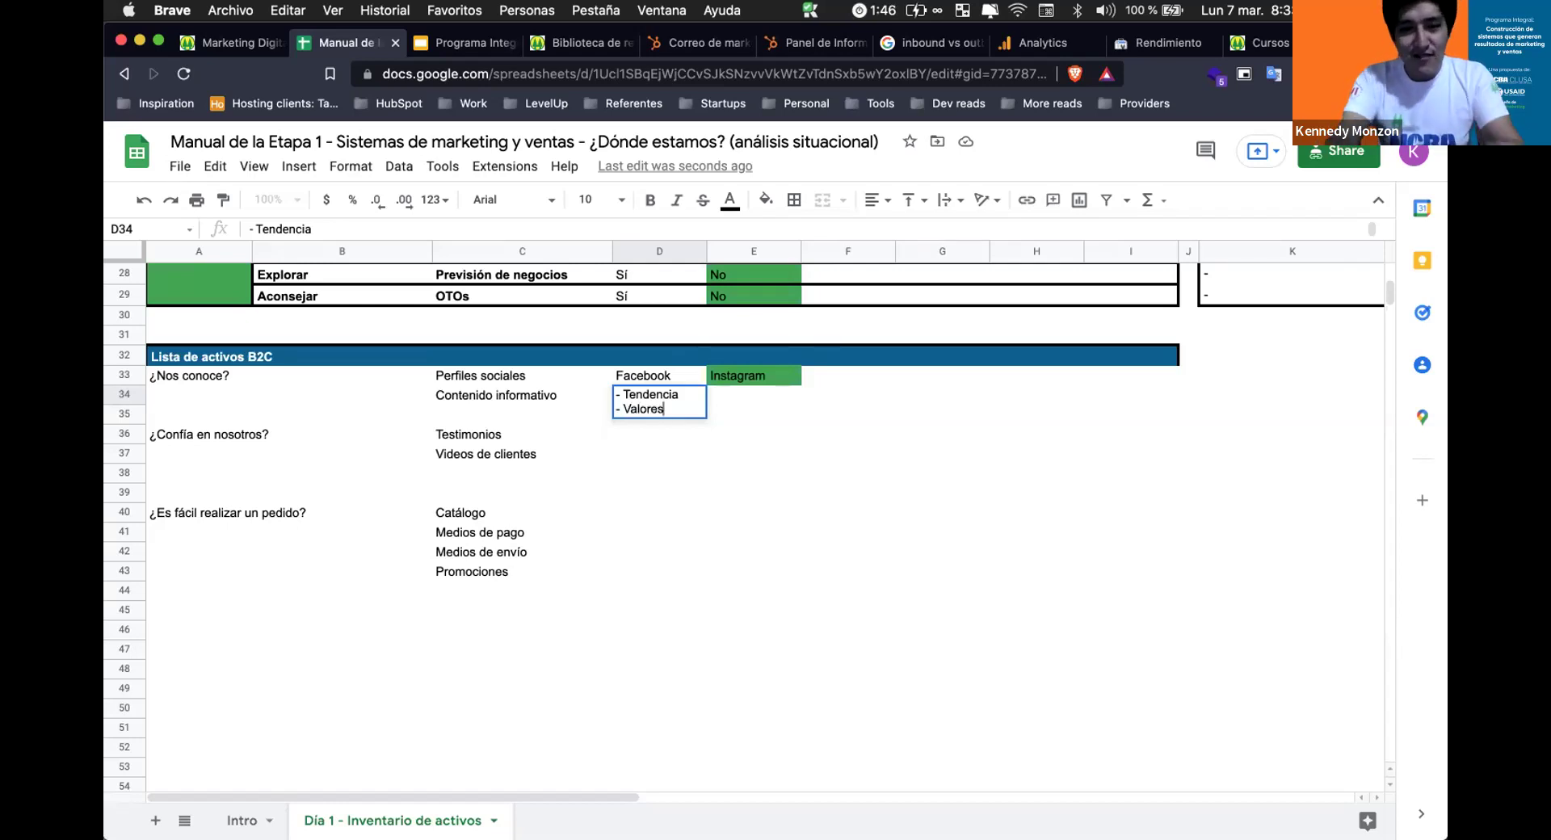
{"action": "key", "text": "alt+Return"}
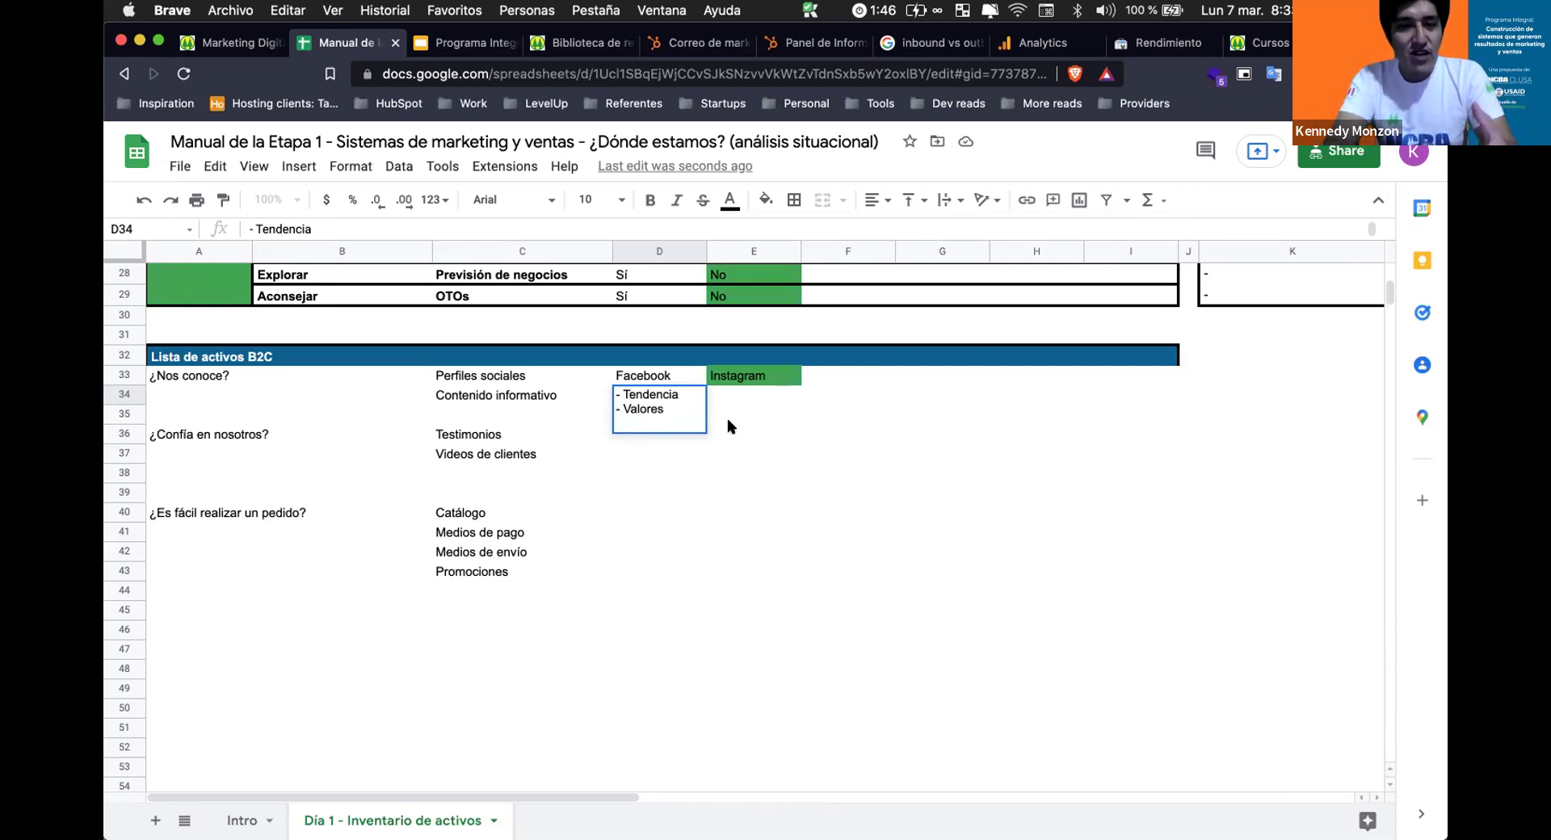
{"action": "key", "text": "Return"}
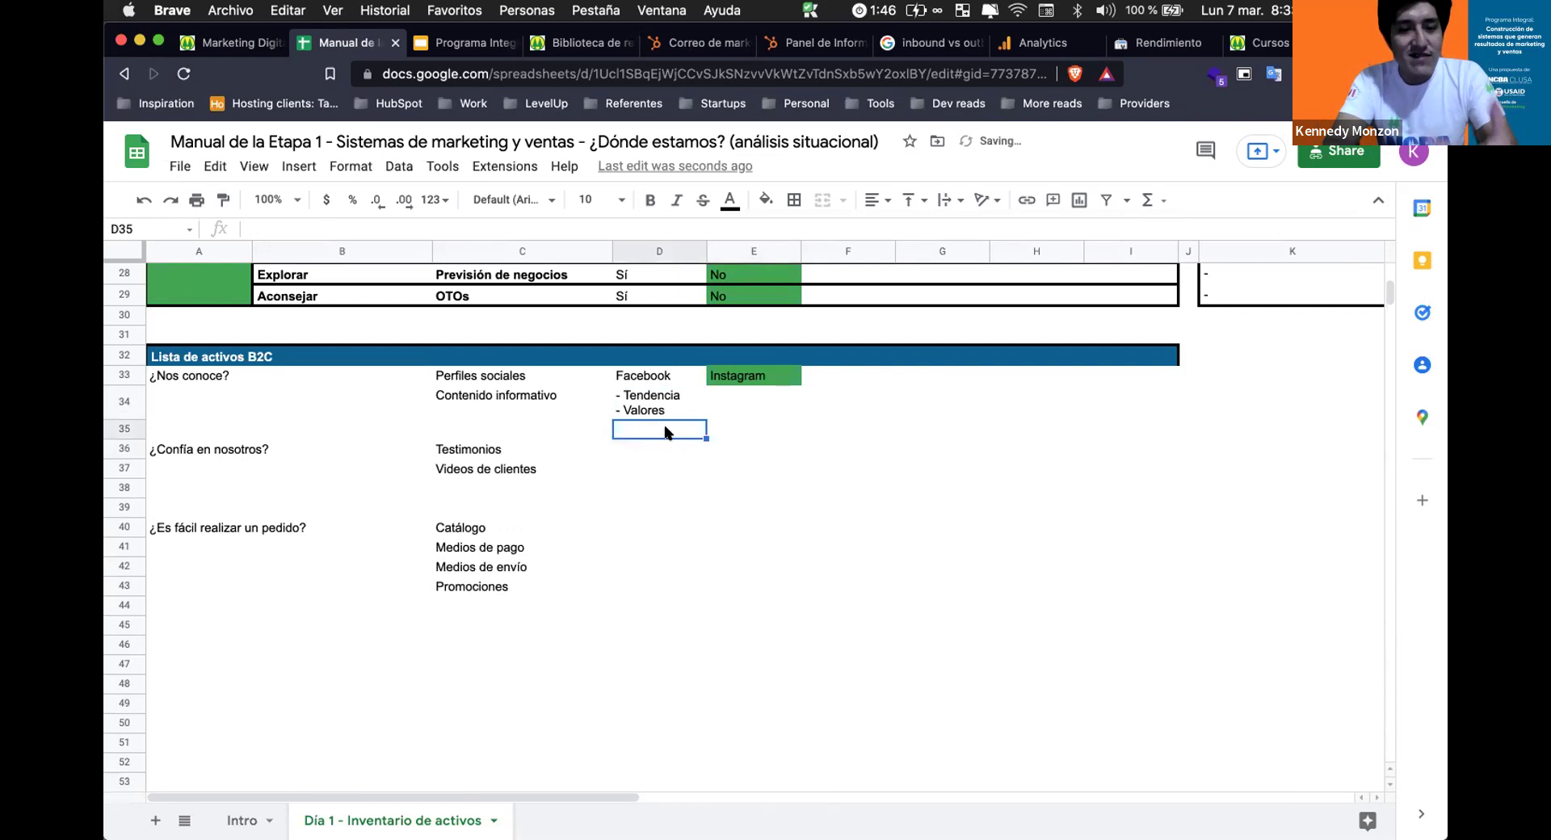
{"action": "left_click", "coordinate": [674, 412]}
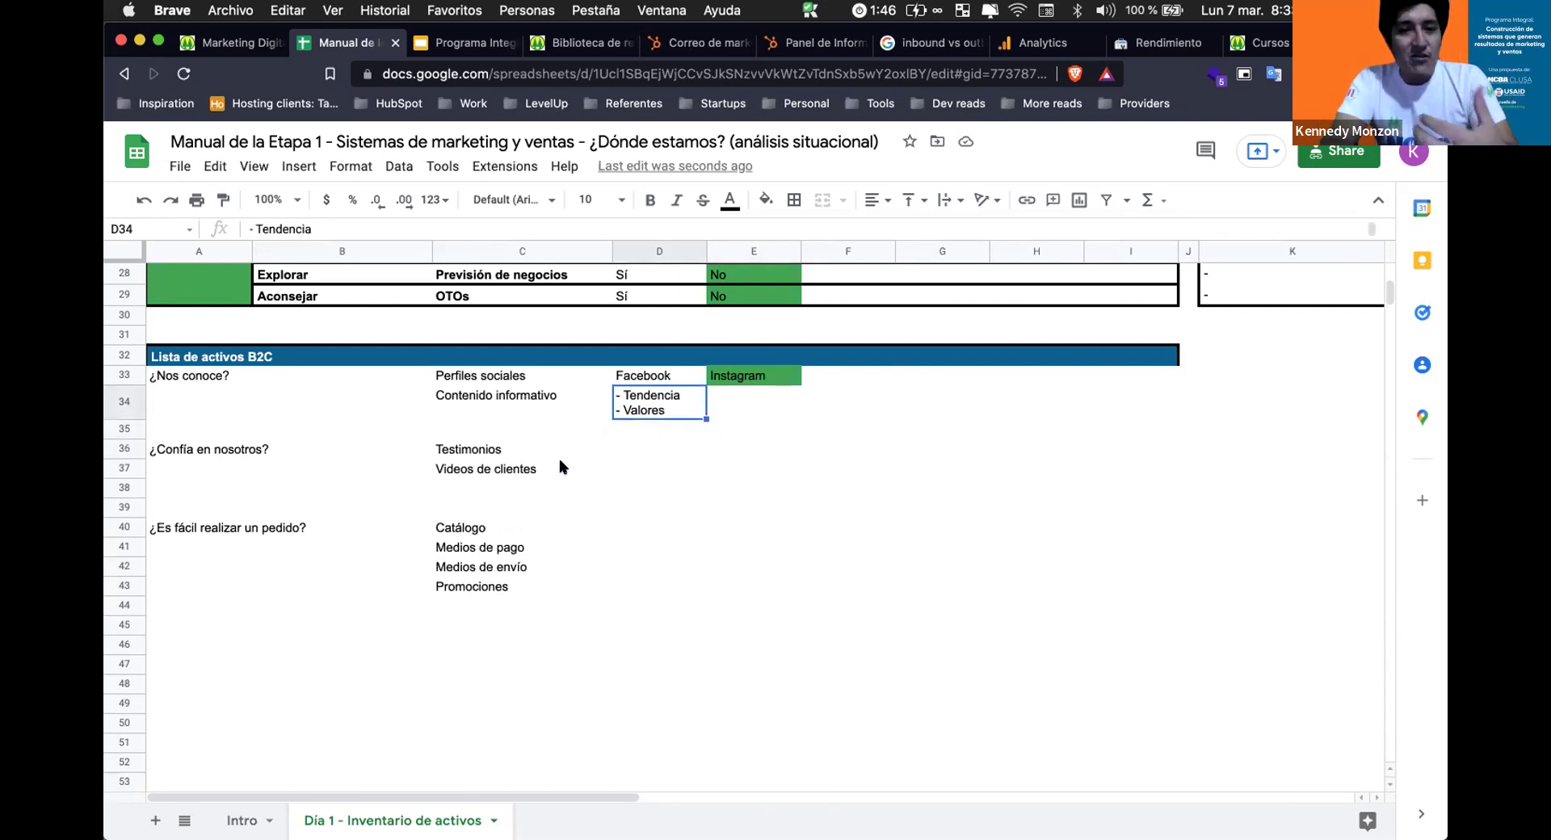
{"action": "left_click", "coordinate": [490, 451]}
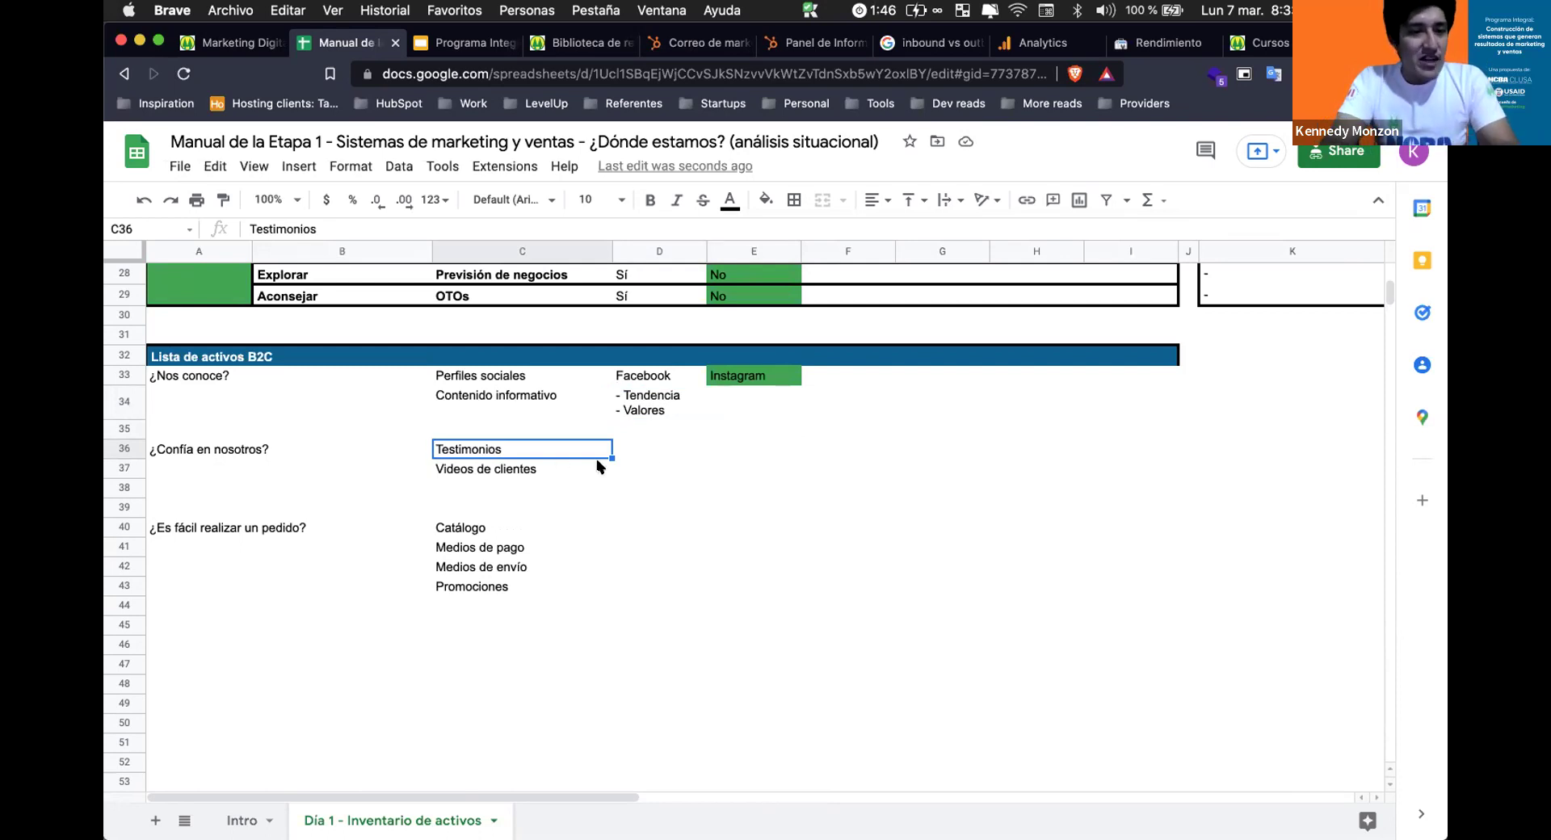
Enter "- Videos de compradores" and, on a second line, "- Historias" in D36 beside Testimonios.
{"action": "double_click", "coordinate": [666, 456]}
{"action": "type", "text": "Video"}
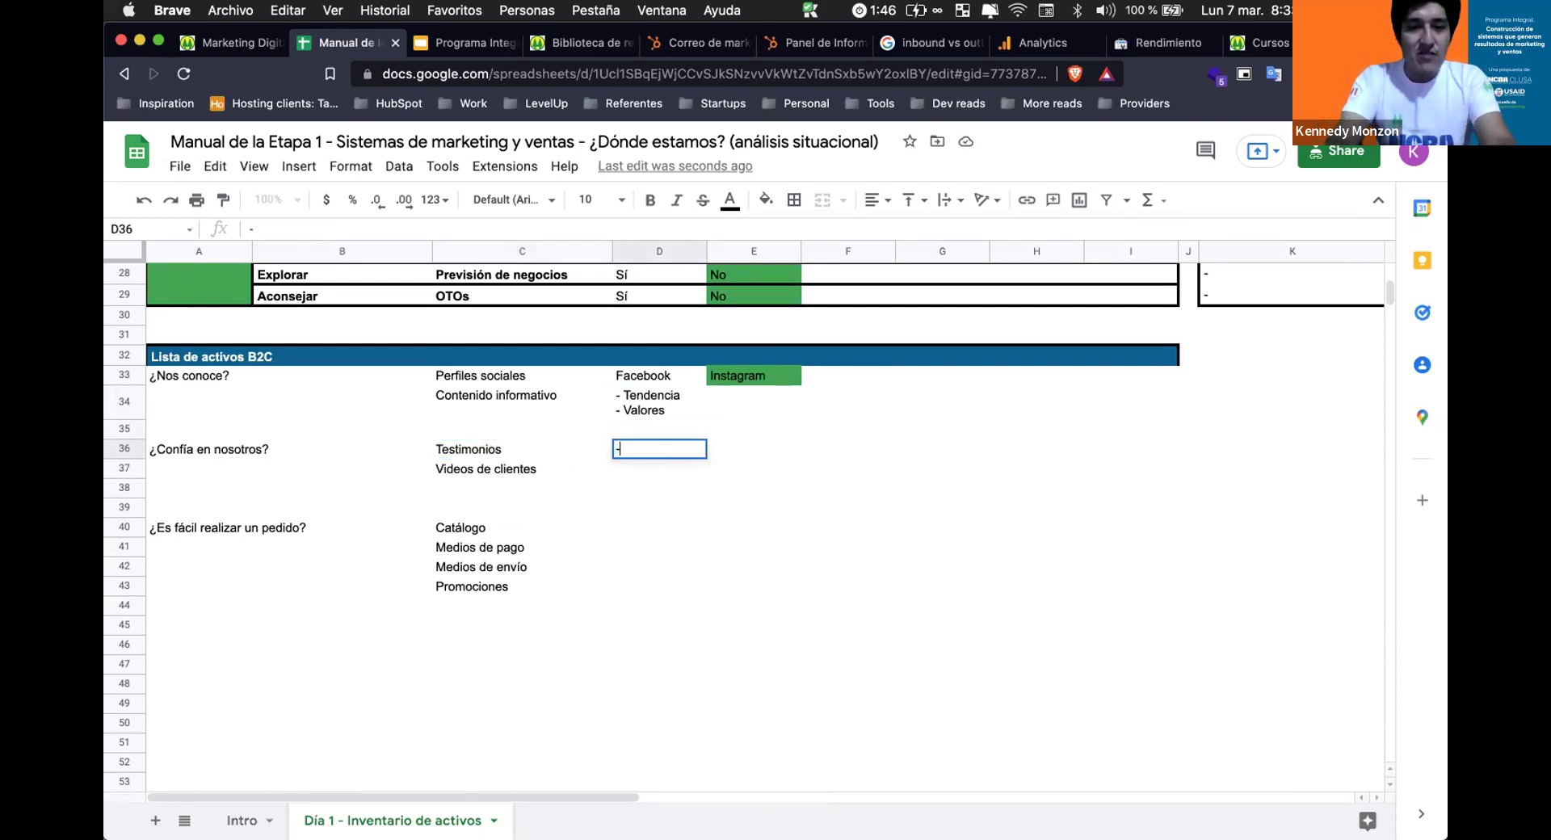
{"action": "key", "text": "BackSpace"}
{"action": "key", "text": "BackSpace"}
{"action": "key", "text": "BackSpace"}
{"action": "key", "text": "BackSpace"}
{"action": "key", "text": "BackSpace"}
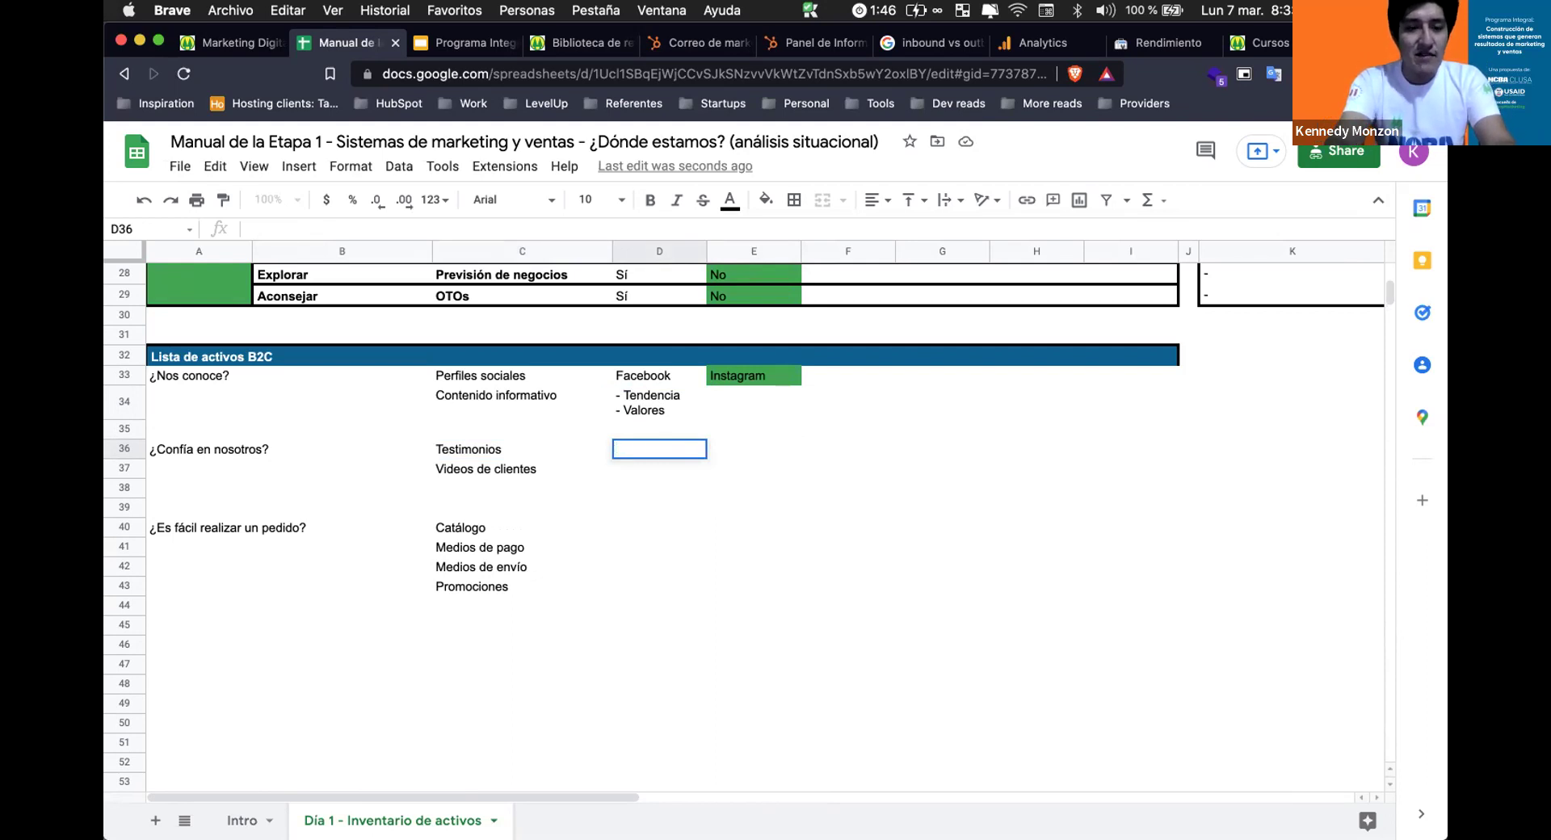
{"action": "type", "text": "Videos"}
{"action": "key", "text": "BackSpace"}
{"action": "key", "text": "BackSpace"}
{"action": "key", "text": "BackSpace"}
{"action": "key", "text": "BackSpace"}
{"action": "key", "text": "BackSpace"}
{"action": "key", "text": "BackSpace"}
{"action": "key", "text": "BackSpace"}
{"action": "type", "text": "- Videos de compradores"}
{"action": "key", "text": "alt+Return"}
{"action": "type", "text": "- Historias"}
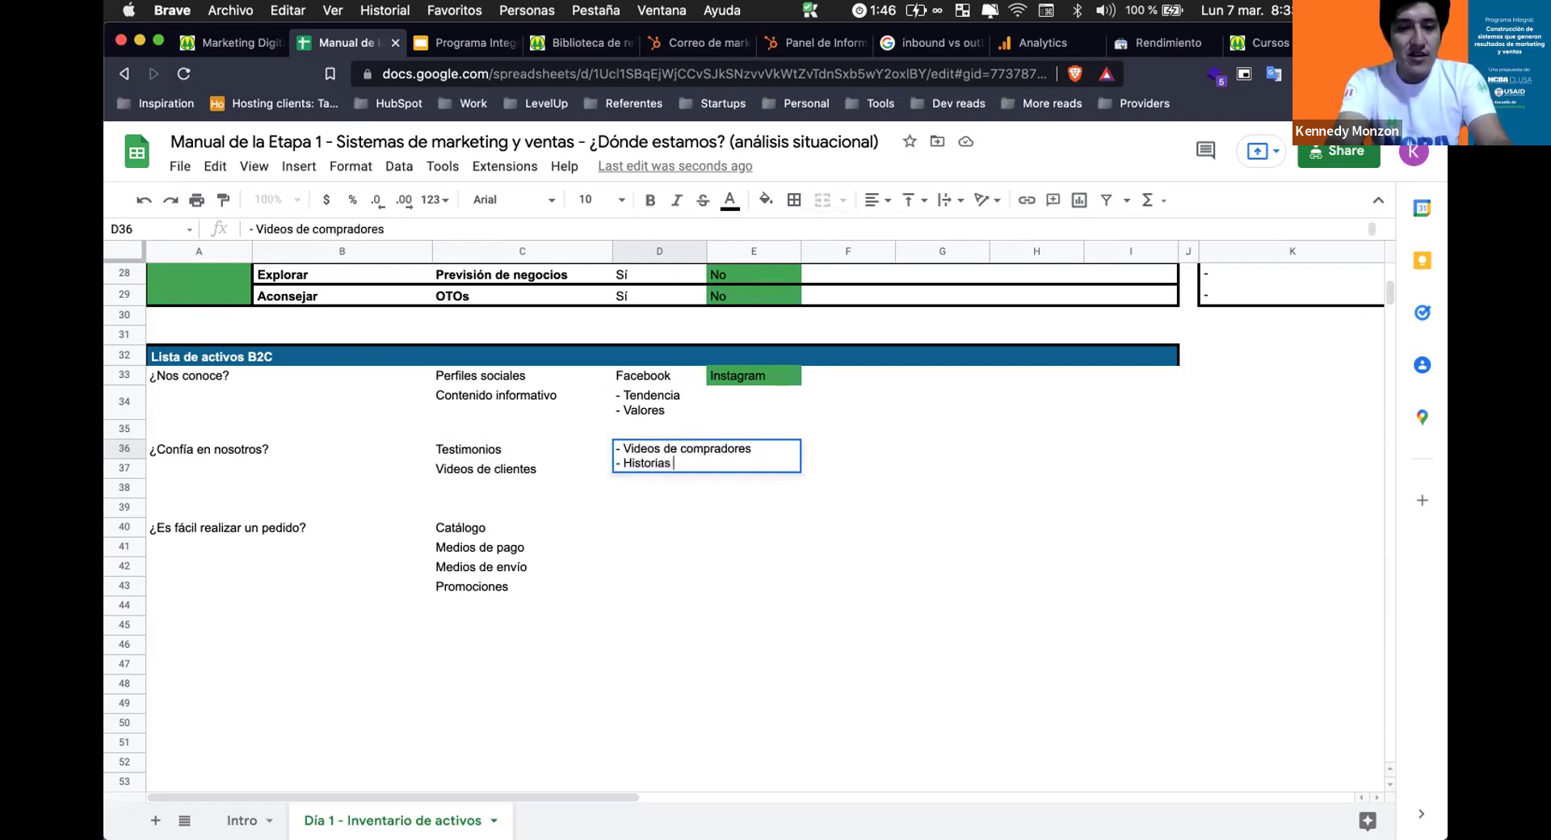
Add the lines "- Etiquetas" and "- Reels" to the Testimonios examples in D36 and commit the cell.
{"action": "key", "text": "alt+Return"}
{"action": "type", "text": "- "}
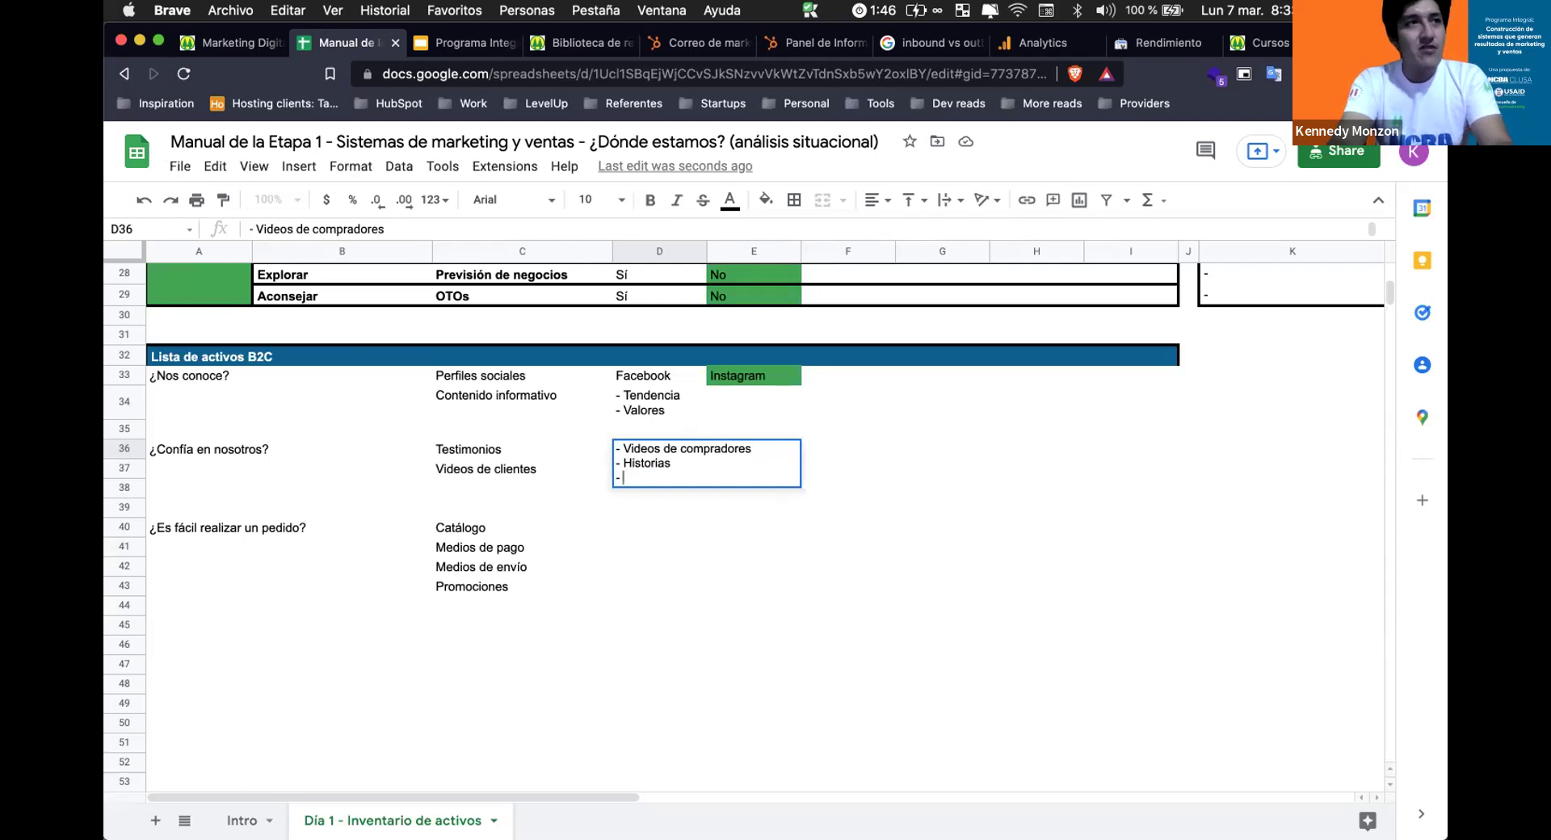
{"action": "type", "text": "Etiquetas"}
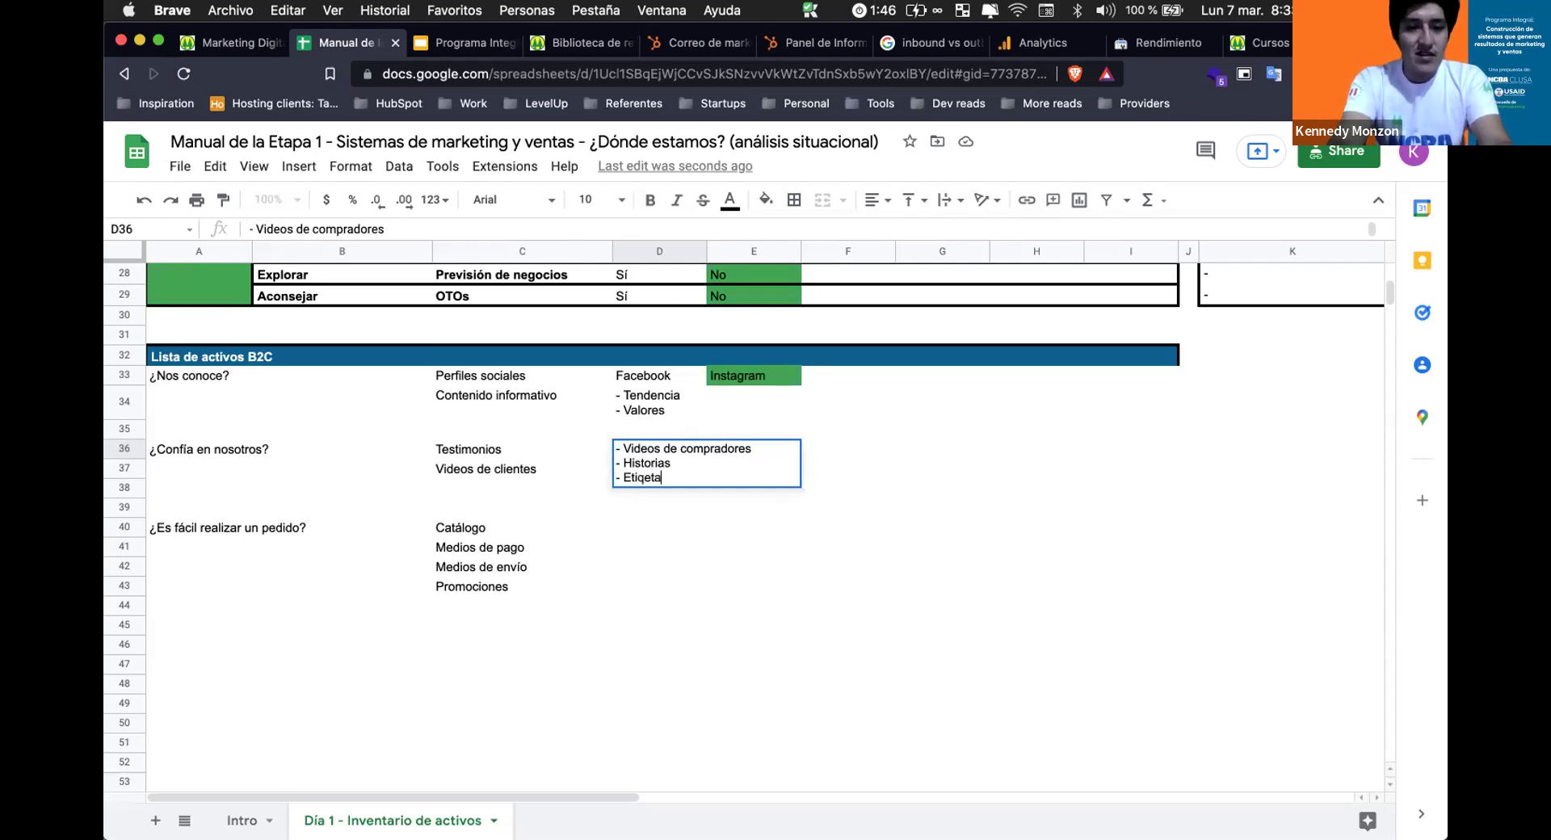
{"action": "key", "text": "alt+Return"}
{"action": "type", "text": "- d"}
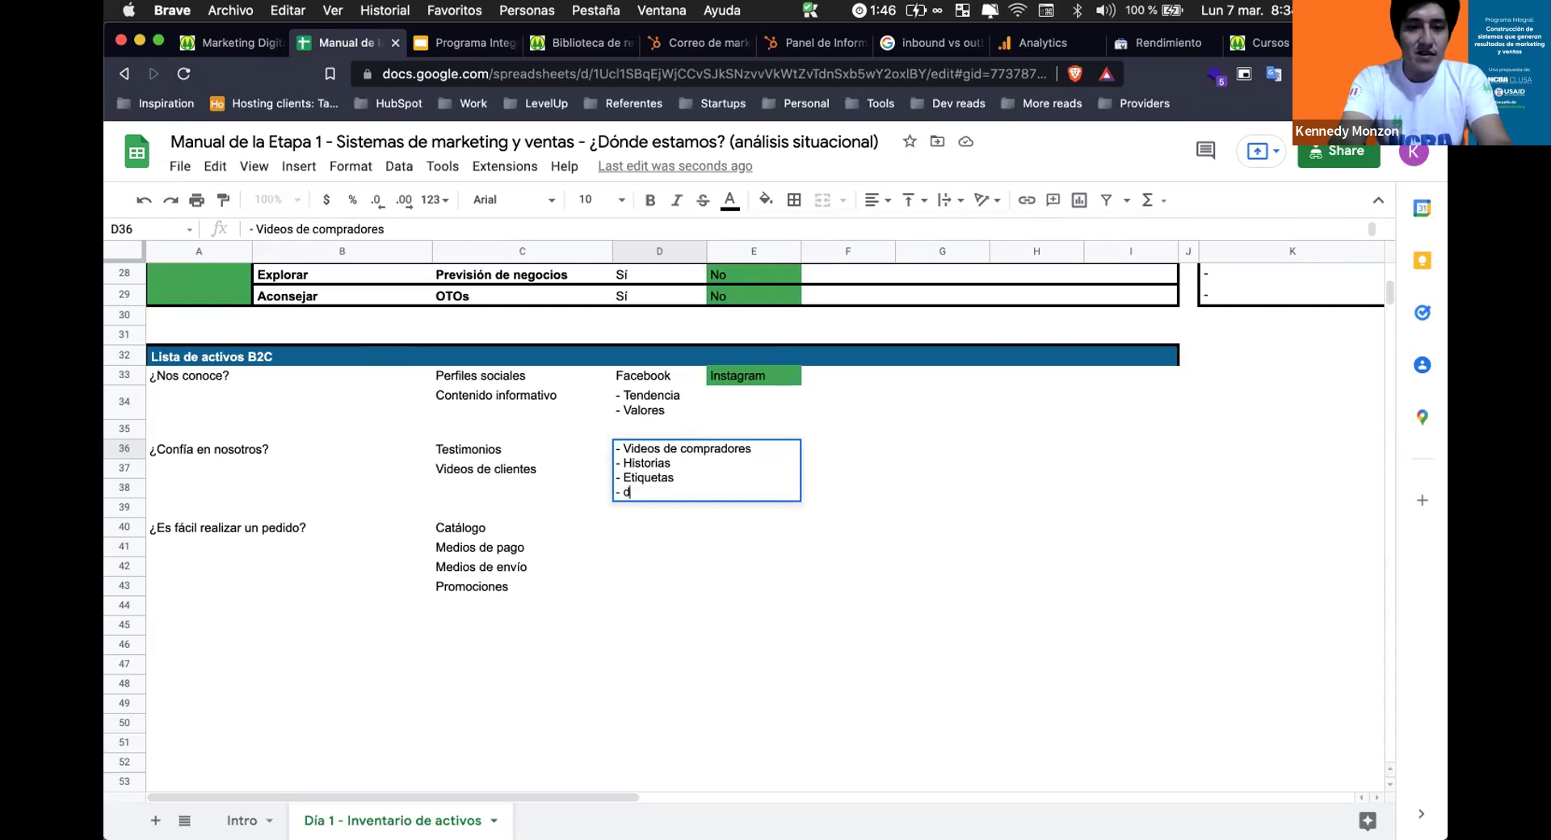
{"action": "key", "text": "BackSpace"}
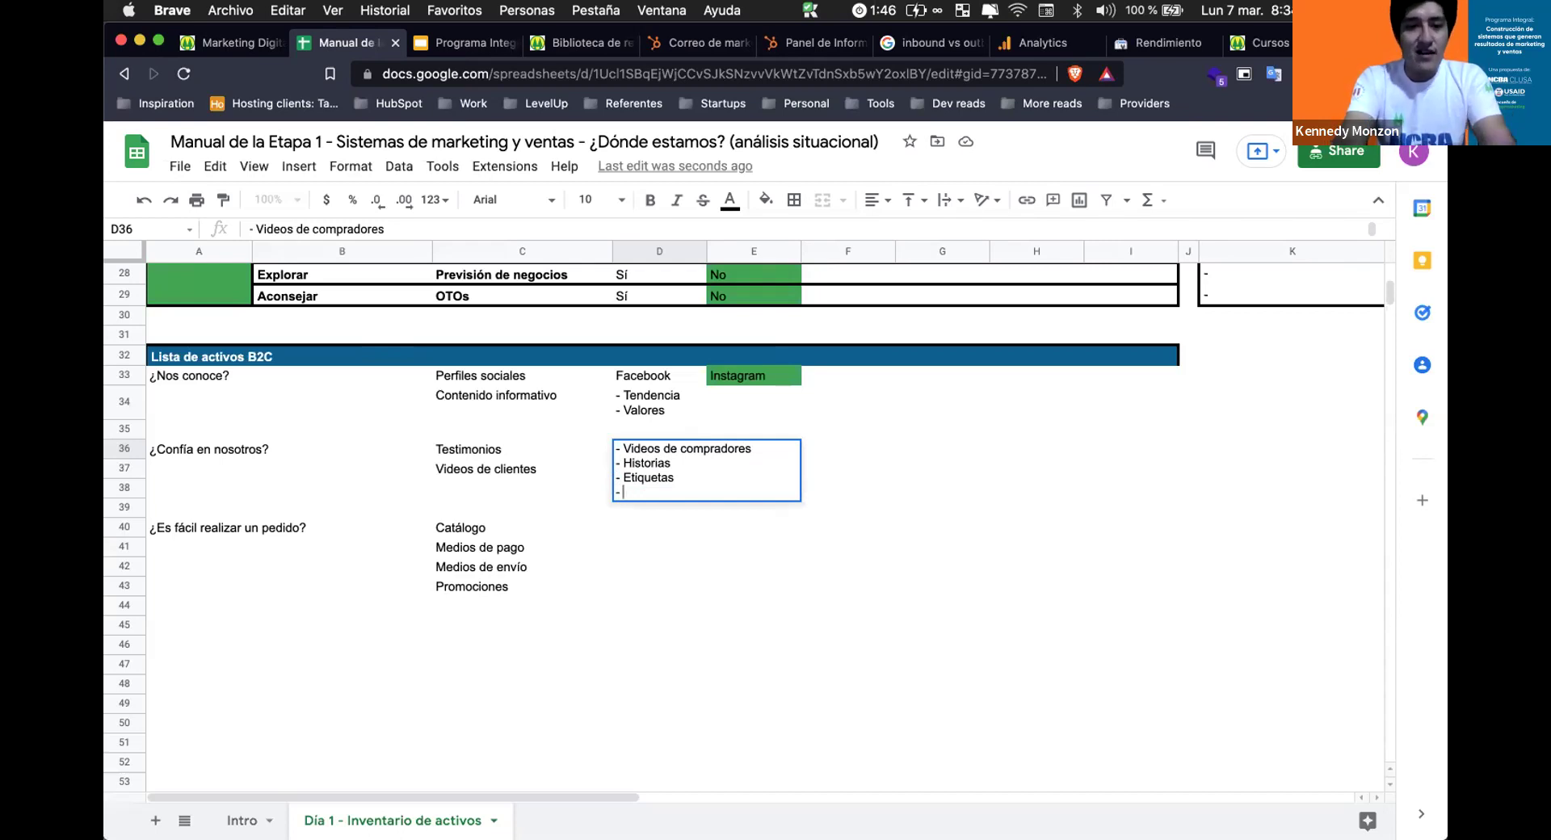
{"action": "type", "text": "Reels"}
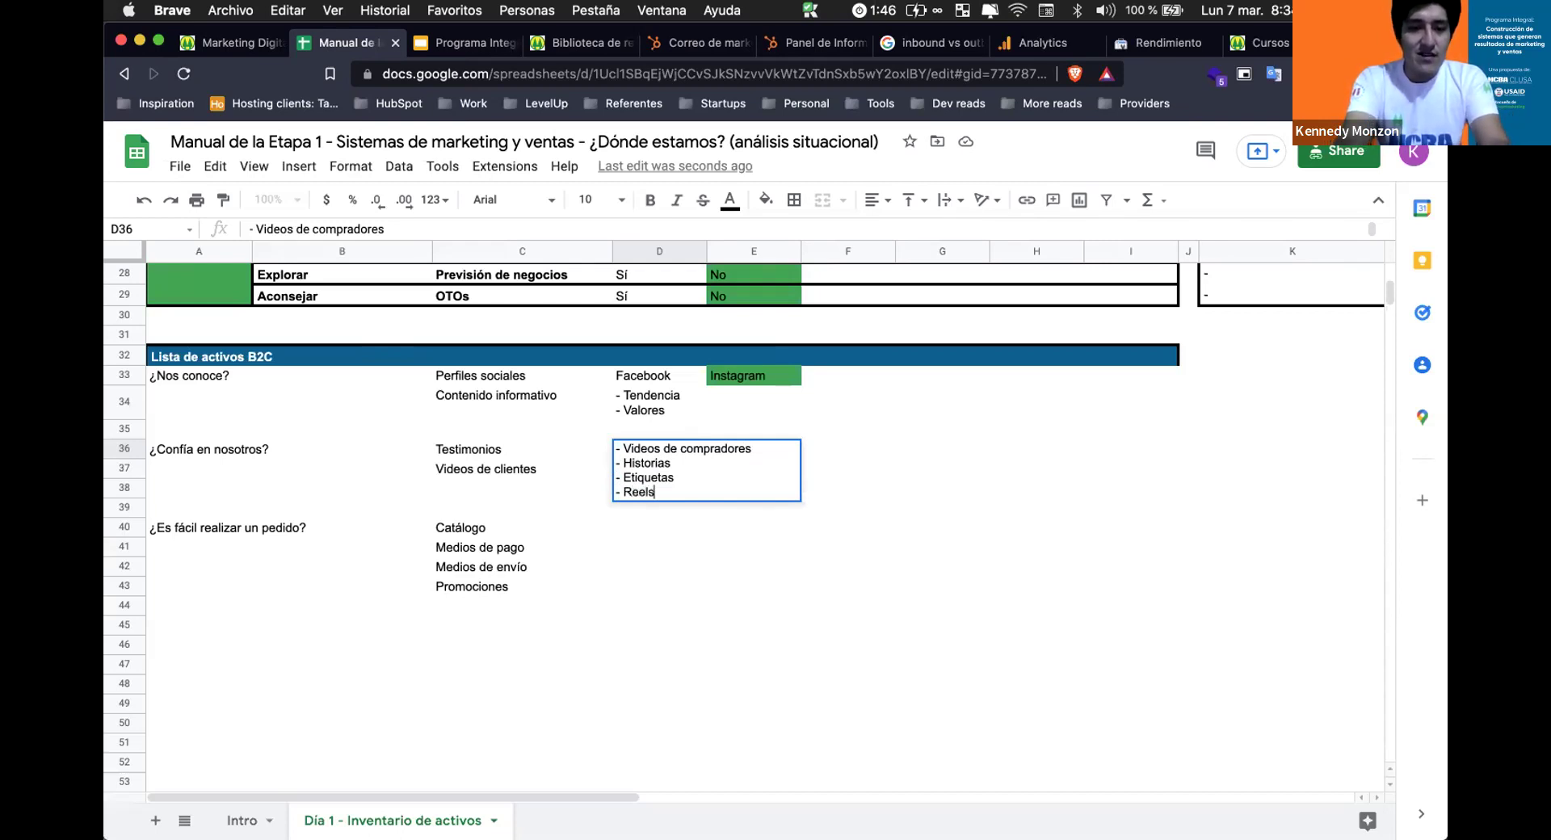
{"action": "key", "text": "Return"}
Enter "- Video" in D37 as the example for Videos de clientes.
{"action": "type", "text": "- "}
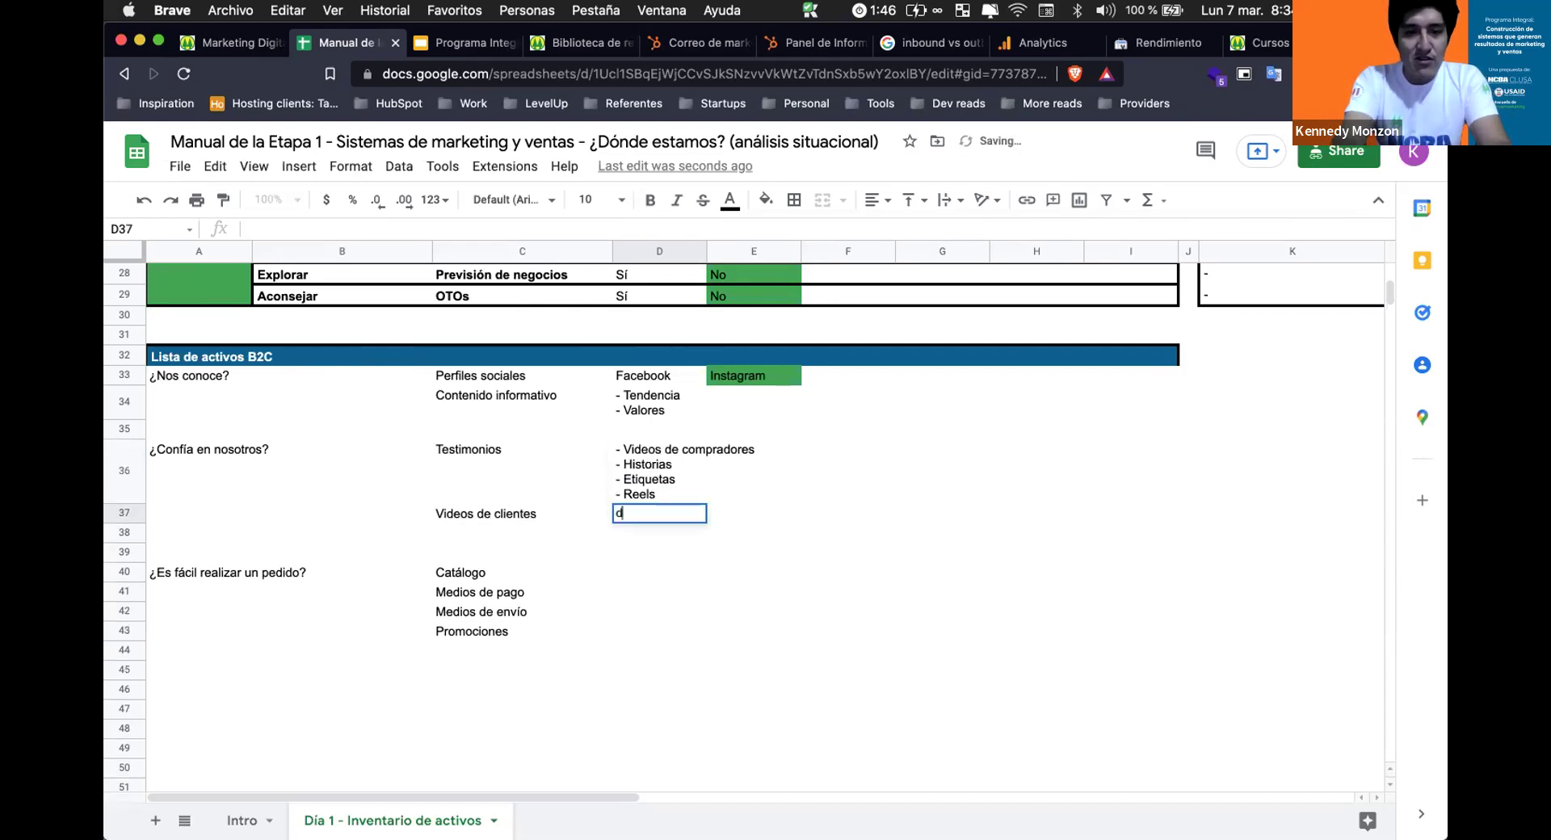
{"action": "type", "text": "Video"}
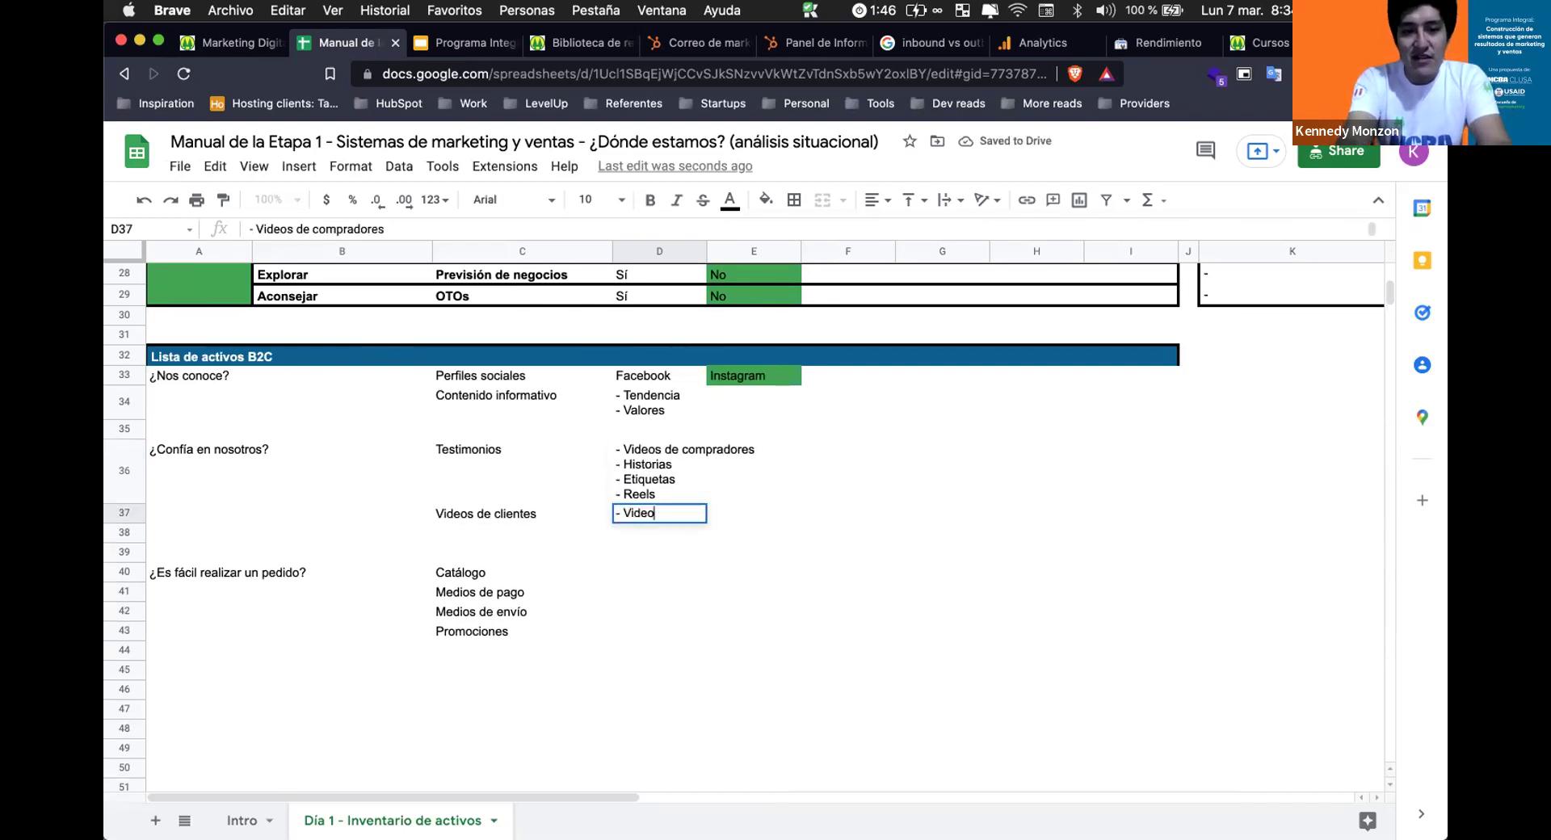
{"action": "key", "text": "Return"}
Enter "Sí" in D40 and "No" in E40 as the options for Catálogo.
{"action": "key", "text": "Down"}
{"action": "key", "text": "Down"}
{"action": "key", "text": "Down"}
{"action": "key", "text": "Down"}
{"action": "key", "text": "Down"}
{"action": "key", "text": "Down"}
{"action": "key", "text": "Up"}
{"action": "key", "text": "Up"}
{"action": "key", "text": "Up"}
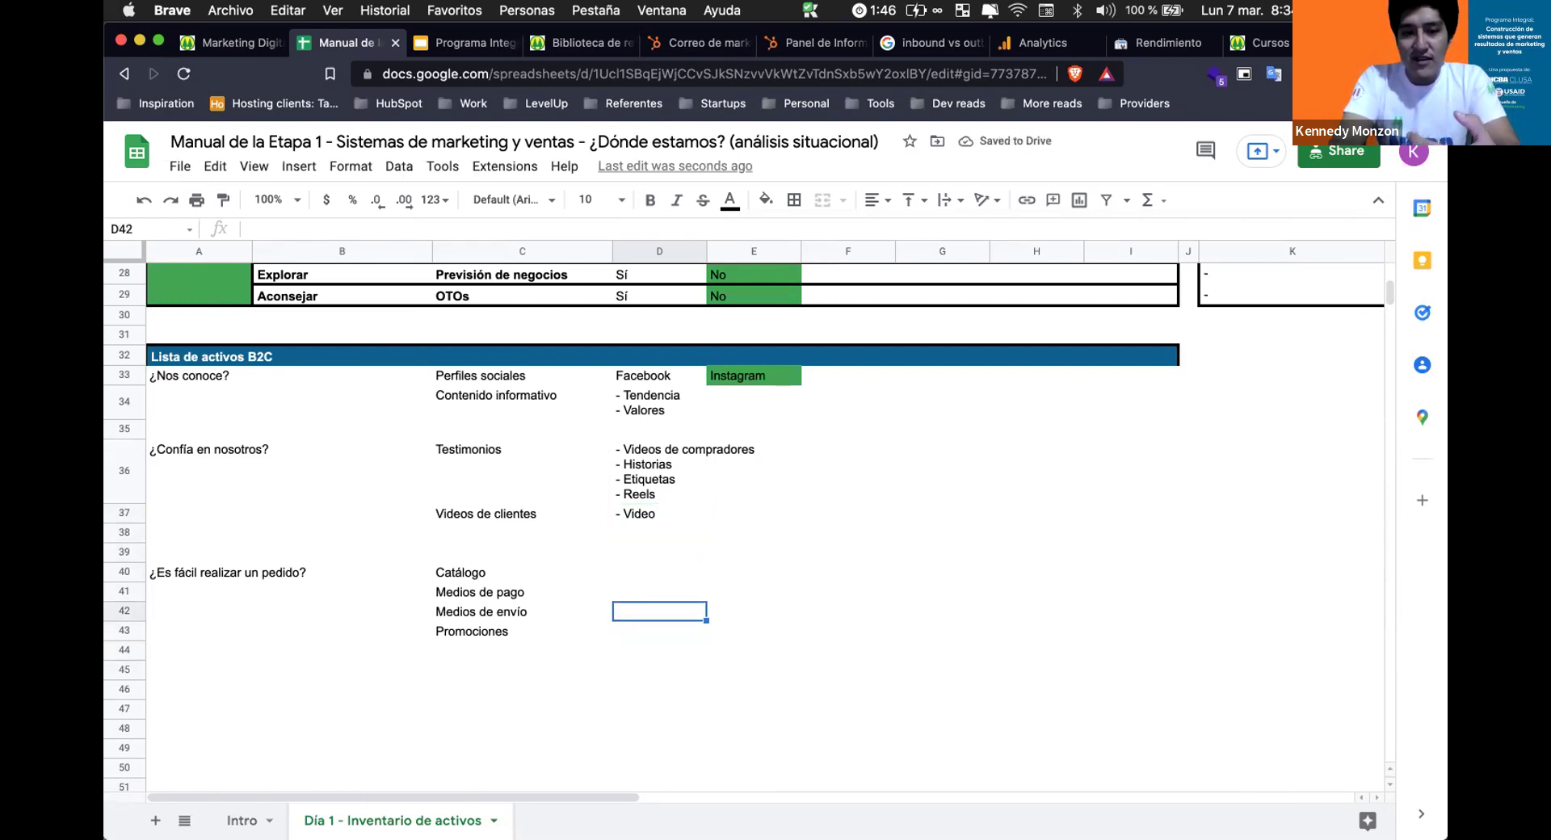
{"action": "scroll", "coordinate": [643, 544], "scroll_direction": "down", "scroll_amount": 2}
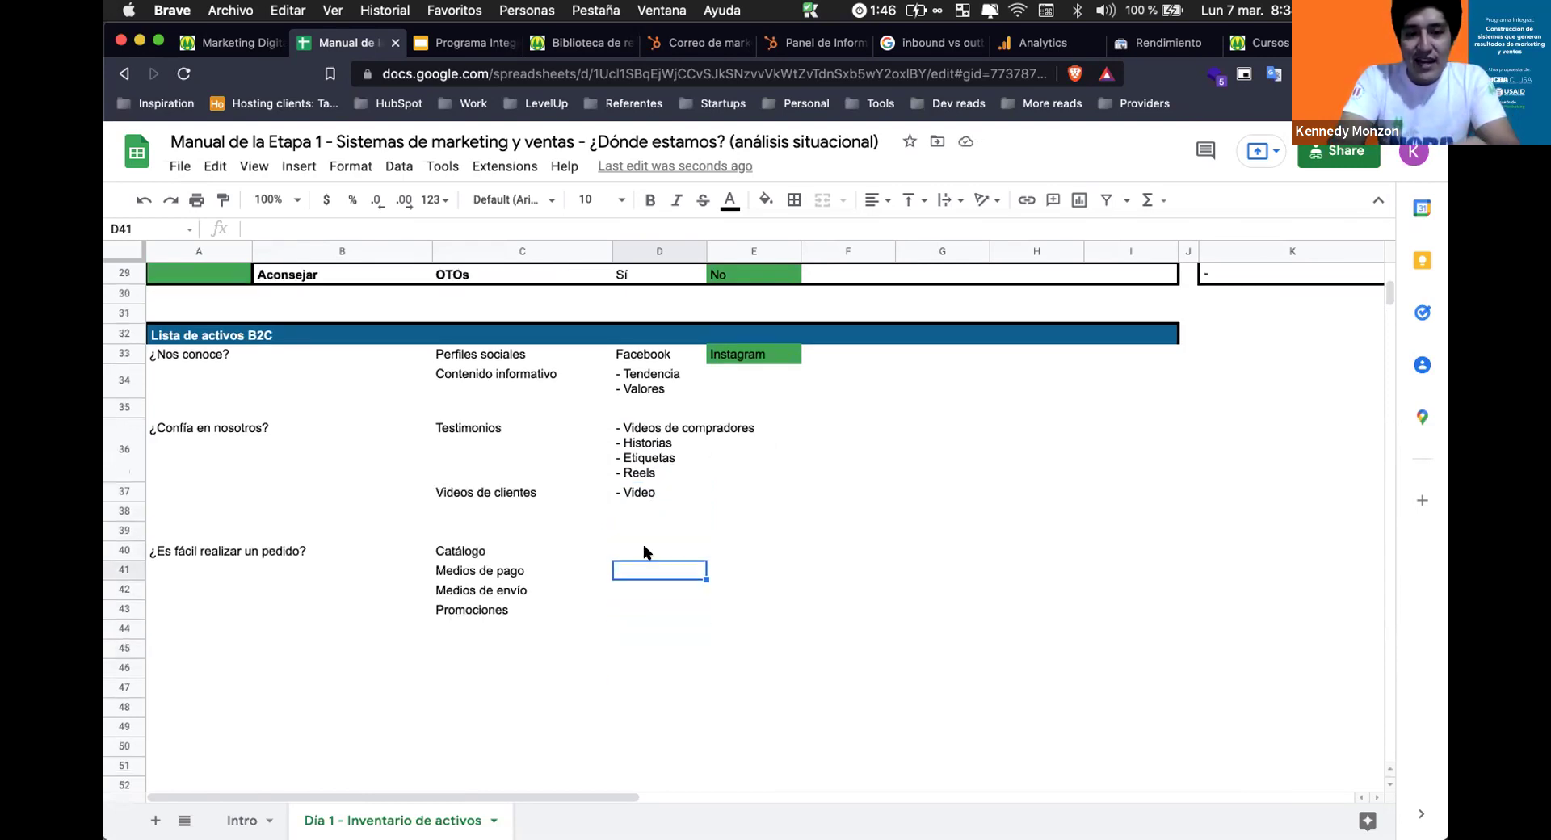
{"action": "left_click", "coordinate": [635, 489]}
{"action": "type", "text": "Sí"}
{"action": "key", "text": "Tab"}
{"action": "type", "text": "No"}
{"action": "key", "text": "Return"}
{"action": "key", "text": "Left"}
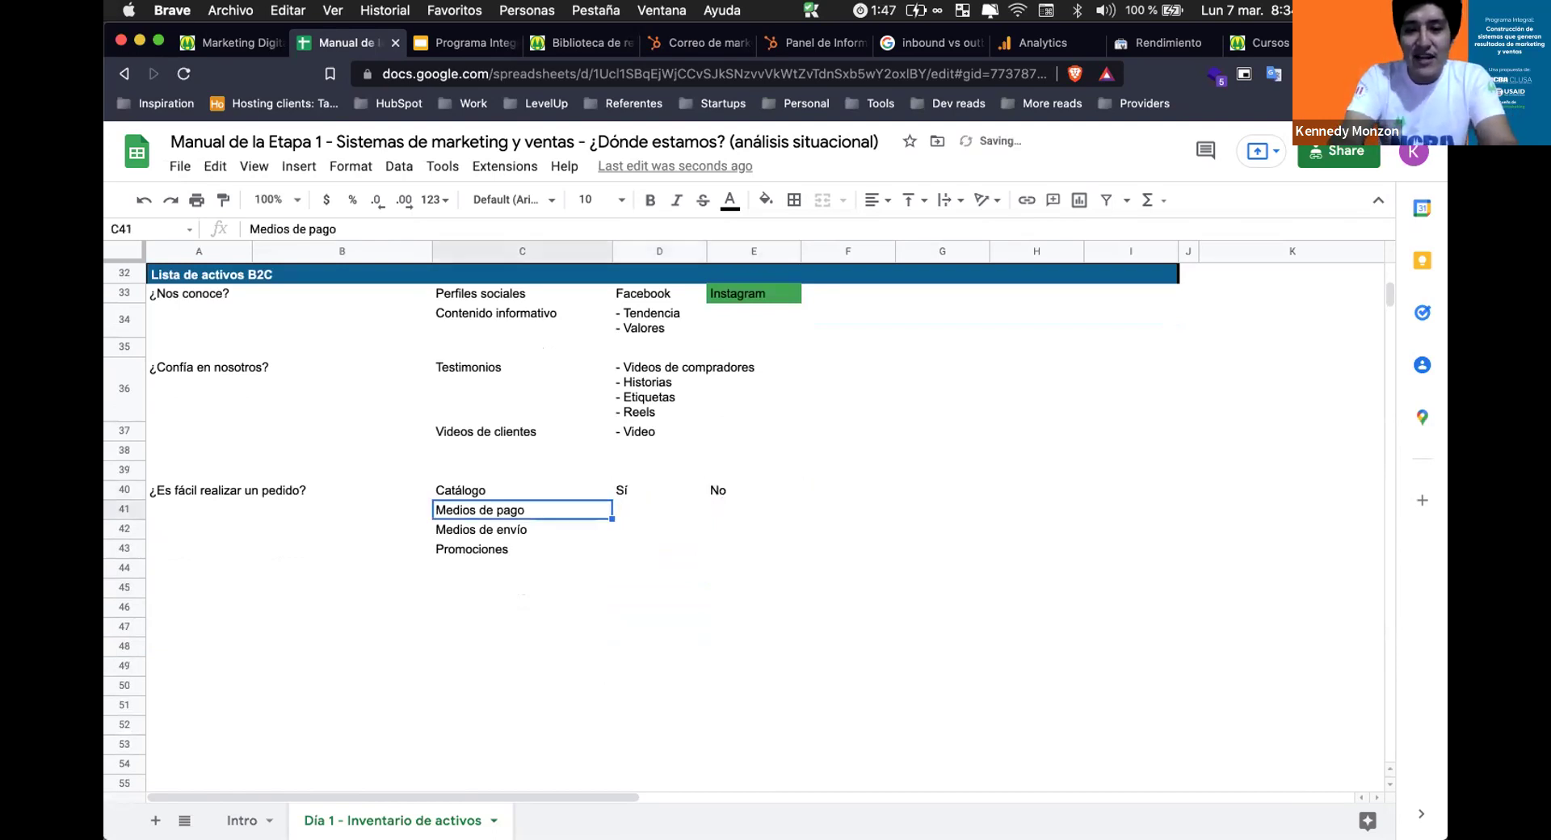
{"action": "key", "text": "Right"}
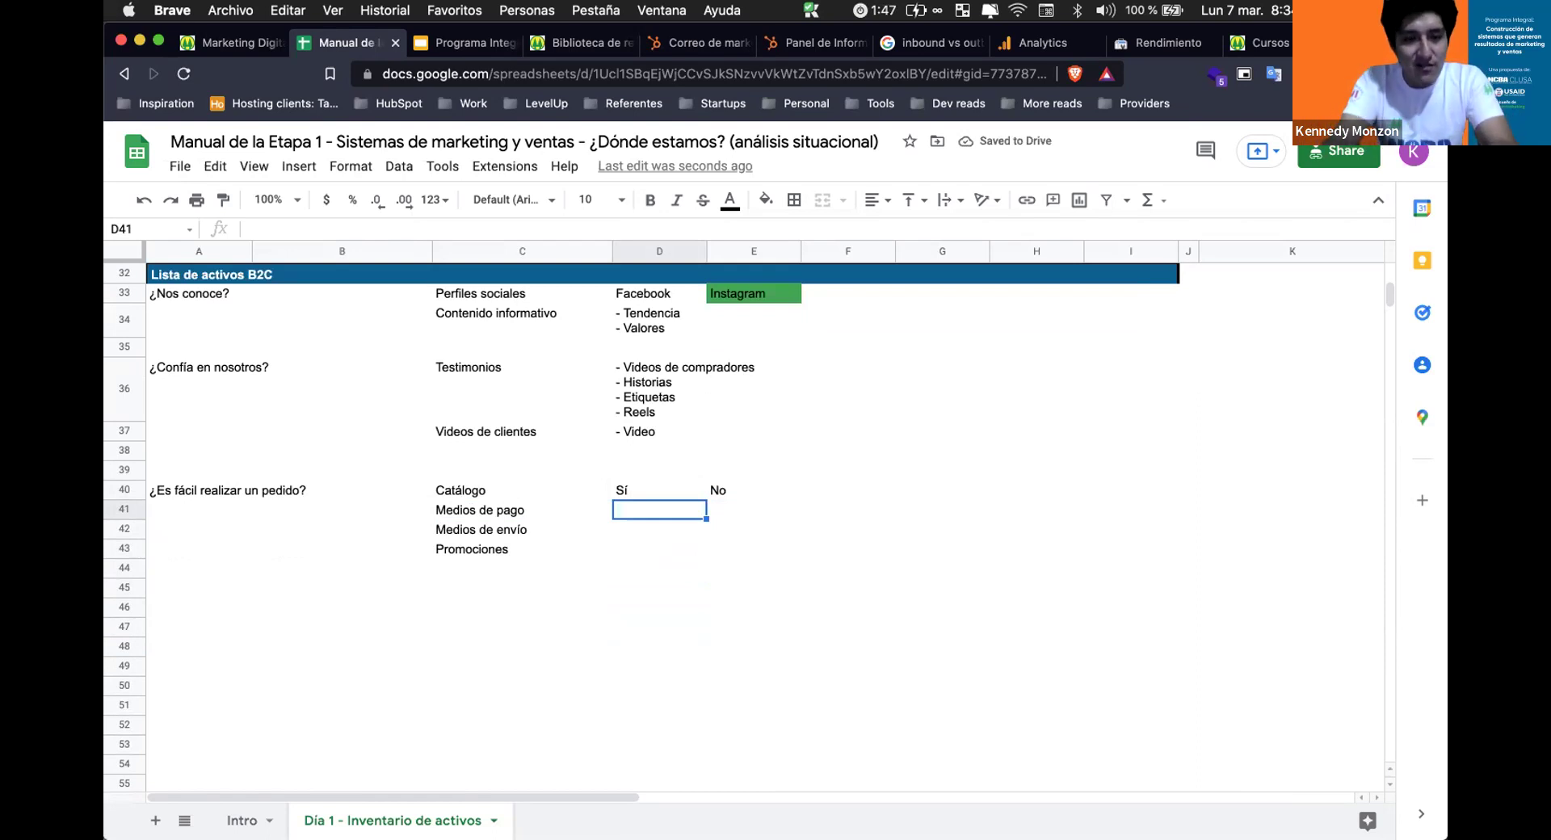
{"action": "left_click", "coordinate": [659, 490]}
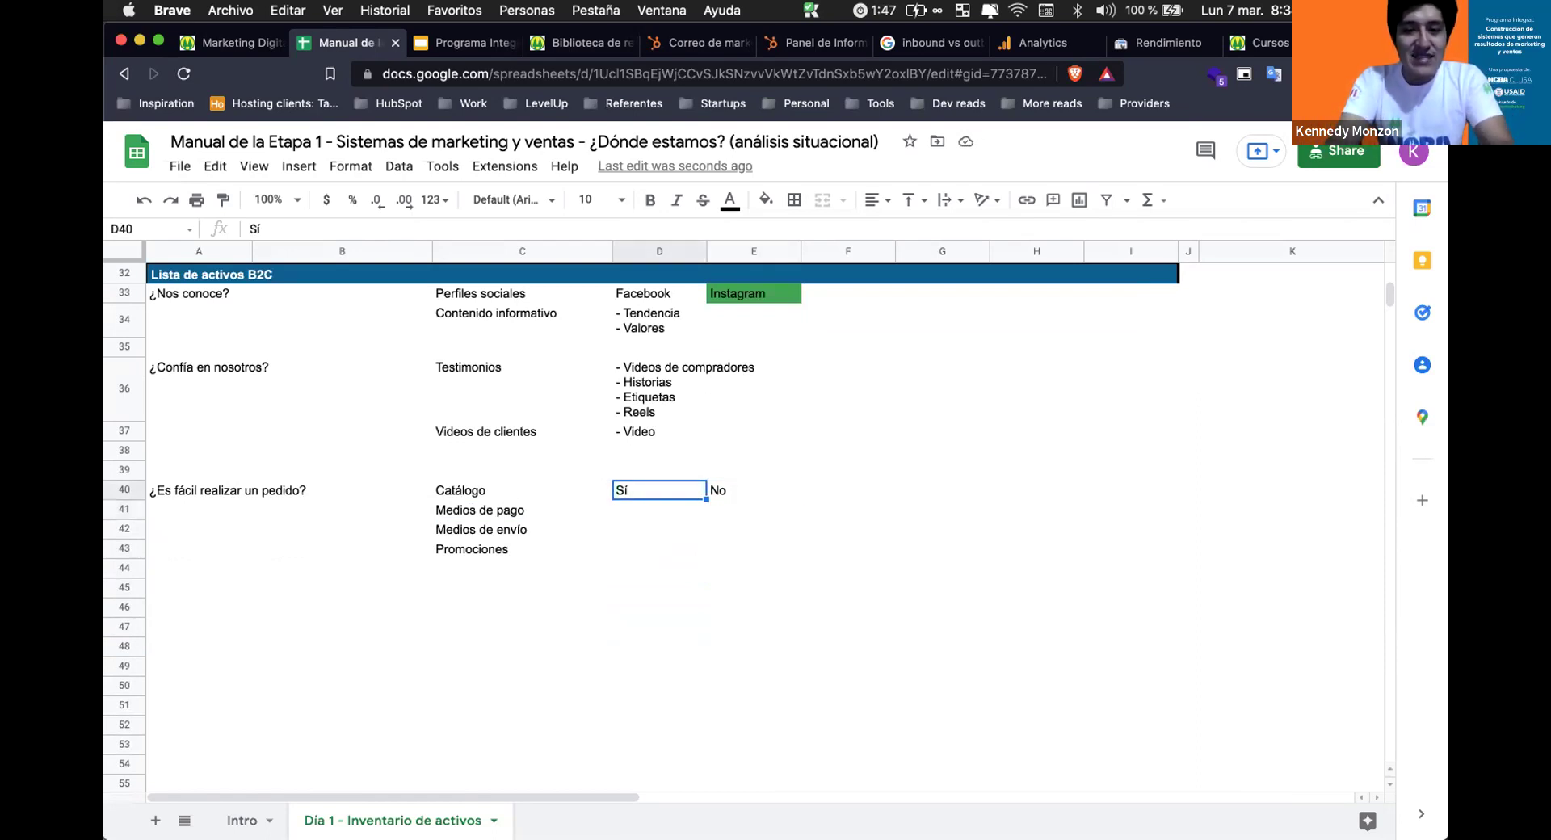
{"action": "key", "text": "Left"}
{"action": "left_click", "coordinate": [659, 489]}
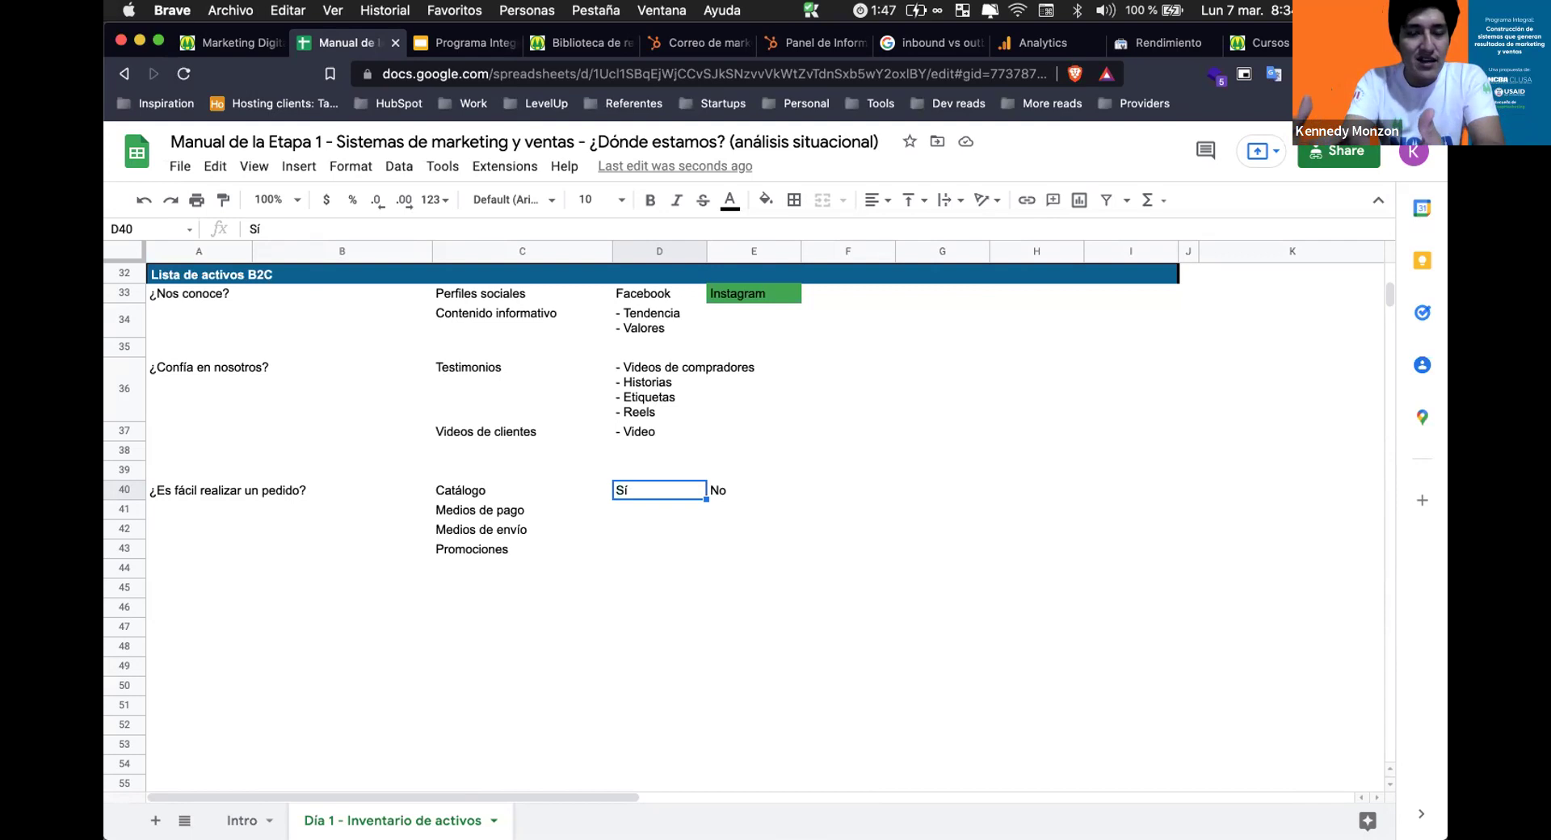
{"action": "key", "text": "Down"}
{"action": "type", "text": "Sí"}
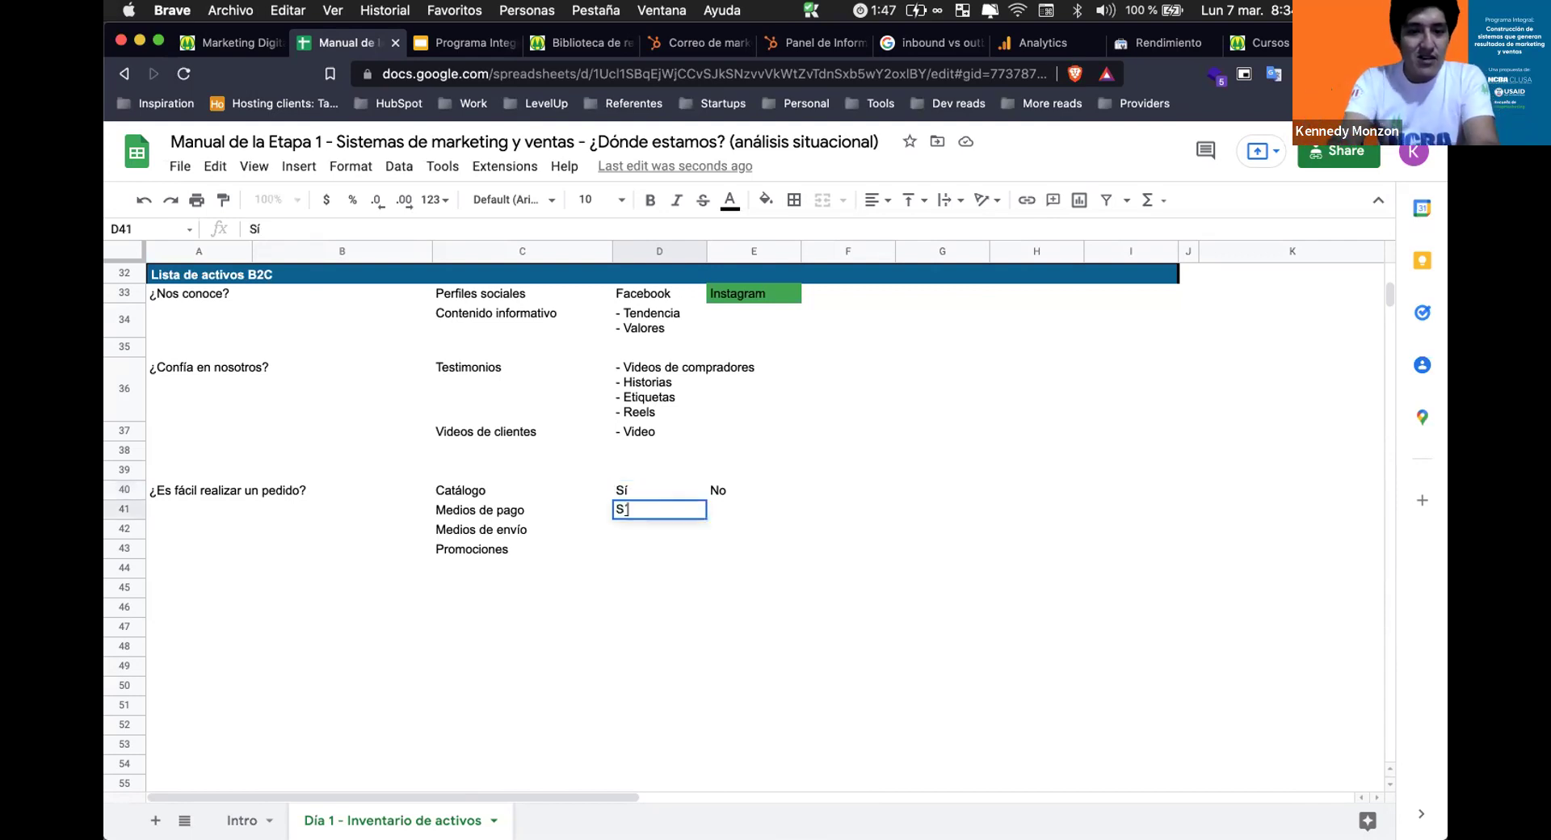
{"action": "key", "text": "Tab"}
{"action": "key", "text": "Up"}
{"action": "key", "text": "shift+Left"}
{"action": "key", "text": "super+c"}
{"action": "key", "text": "Down"}
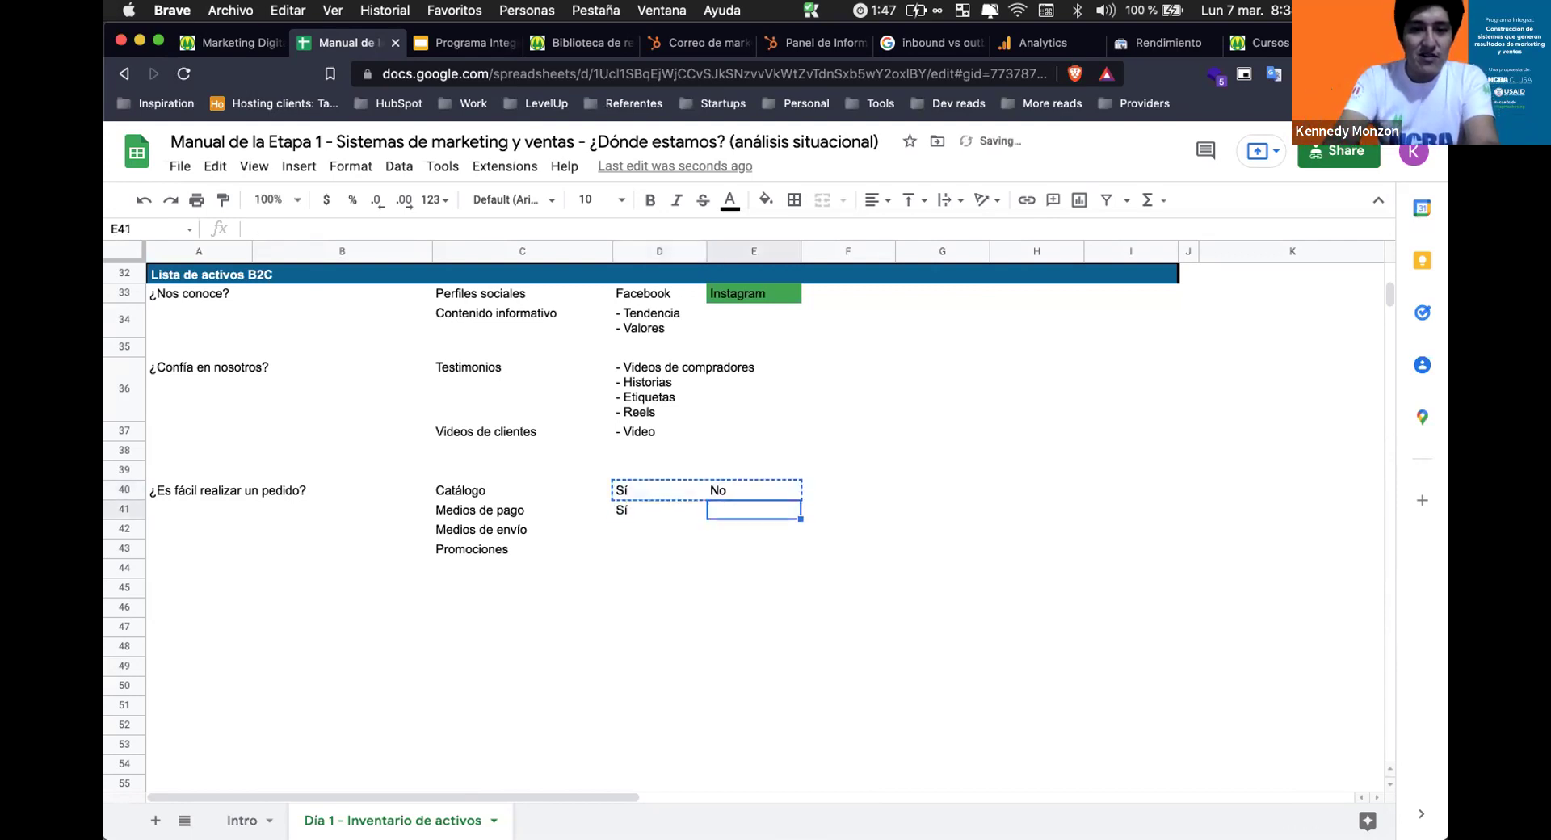
{"action": "key", "text": "ctrl+v"}
{"action": "key", "text": "ctrl+z"}
Copy the Sí/No pair from the Catálogo row to the Medios de pago, Medios de envío and Promociones rows.
{"action": "key", "text": "Left"}
{"action": "key", "text": "Up"}
{"action": "key", "text": "shift+Right"}
{"action": "key", "text": "super+c"}
{"action": "key", "text": "Down"}
{"action": "key", "text": "Left"}
{"action": "key", "text": "Right"}
{"action": "key", "text": "super+v"}
{"action": "key", "text": "Down"}
{"action": "key", "text": "super+v"}
{"action": "key", "text": "Up"}
{"action": "key", "text": "Down"}
{"action": "key", "text": "Down"}
{"action": "key", "text": "super+v"}
Fill the Sí cell of the Catálogo row with the custom green.
{"action": "key", "text": "Up"}
{"action": "key", "text": "Up"}
{"action": "key", "text": "Up"}
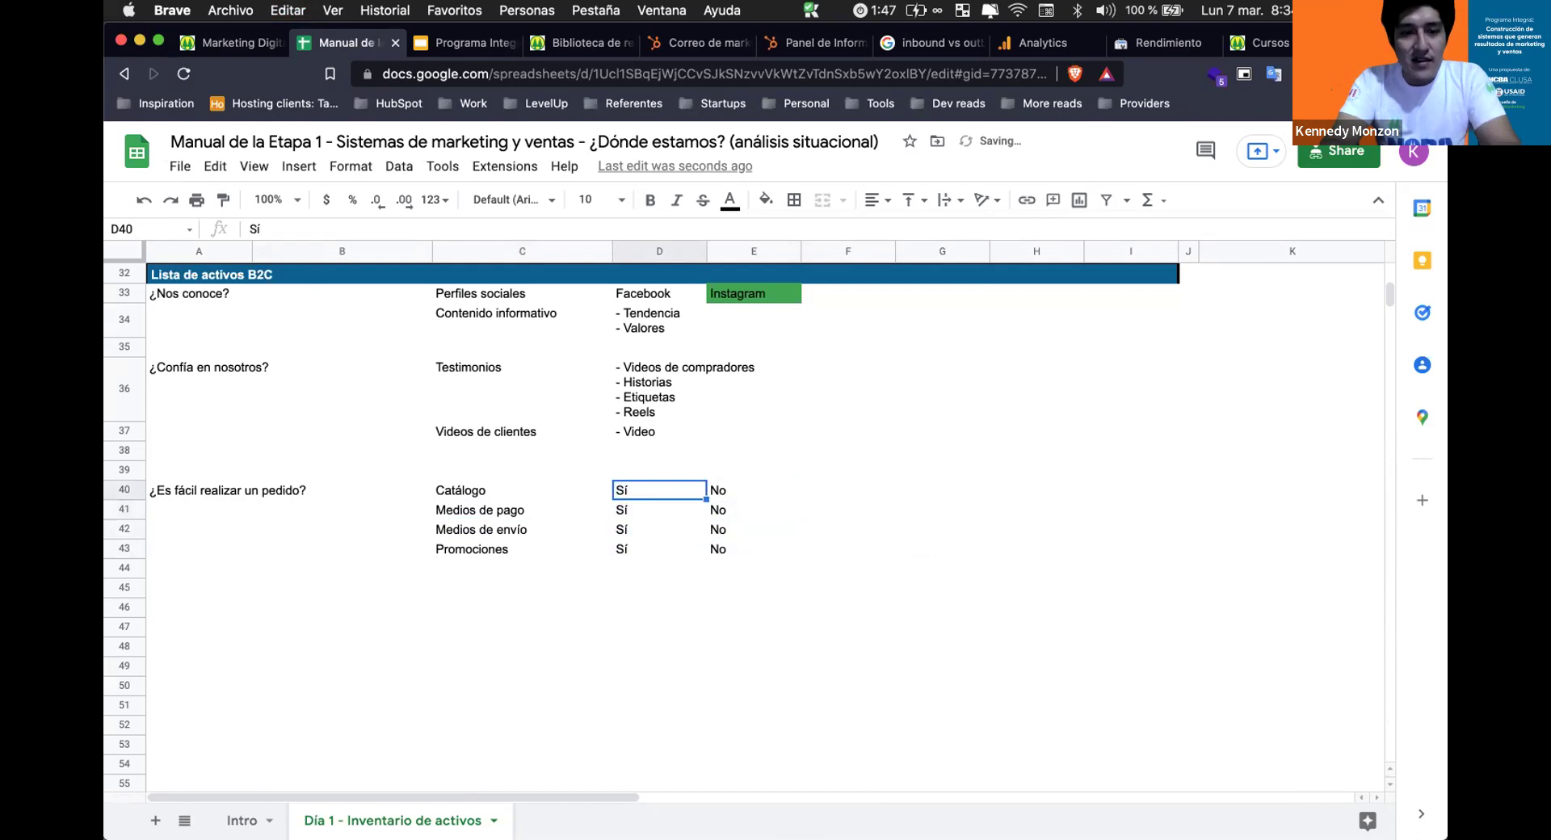
{"action": "key", "text": "Right"}
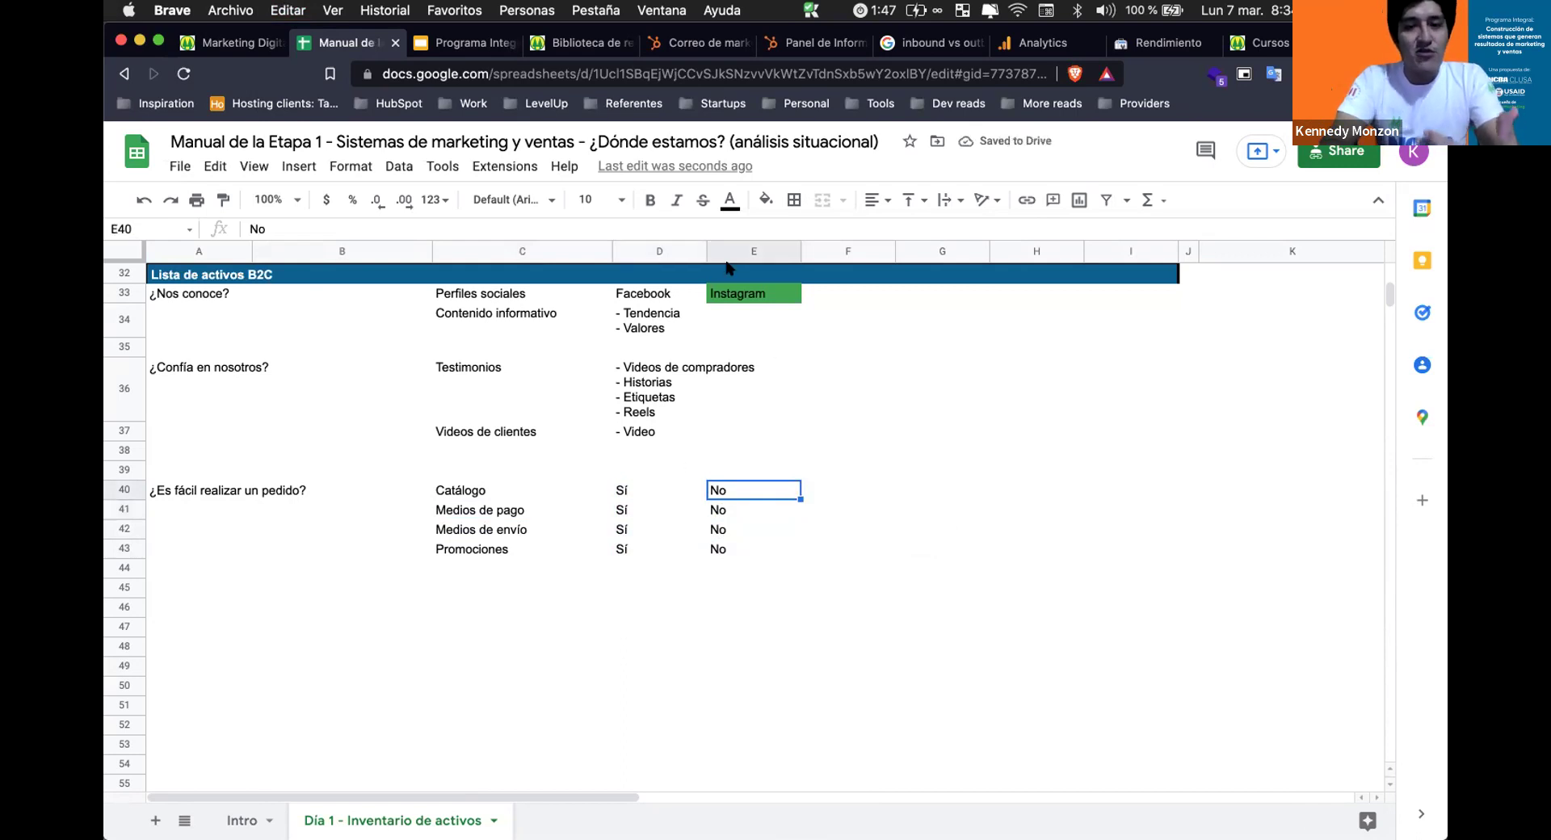
{"action": "left_click", "coordinate": [765, 200]}
{"action": "left_click", "coordinate": [644, 494]}
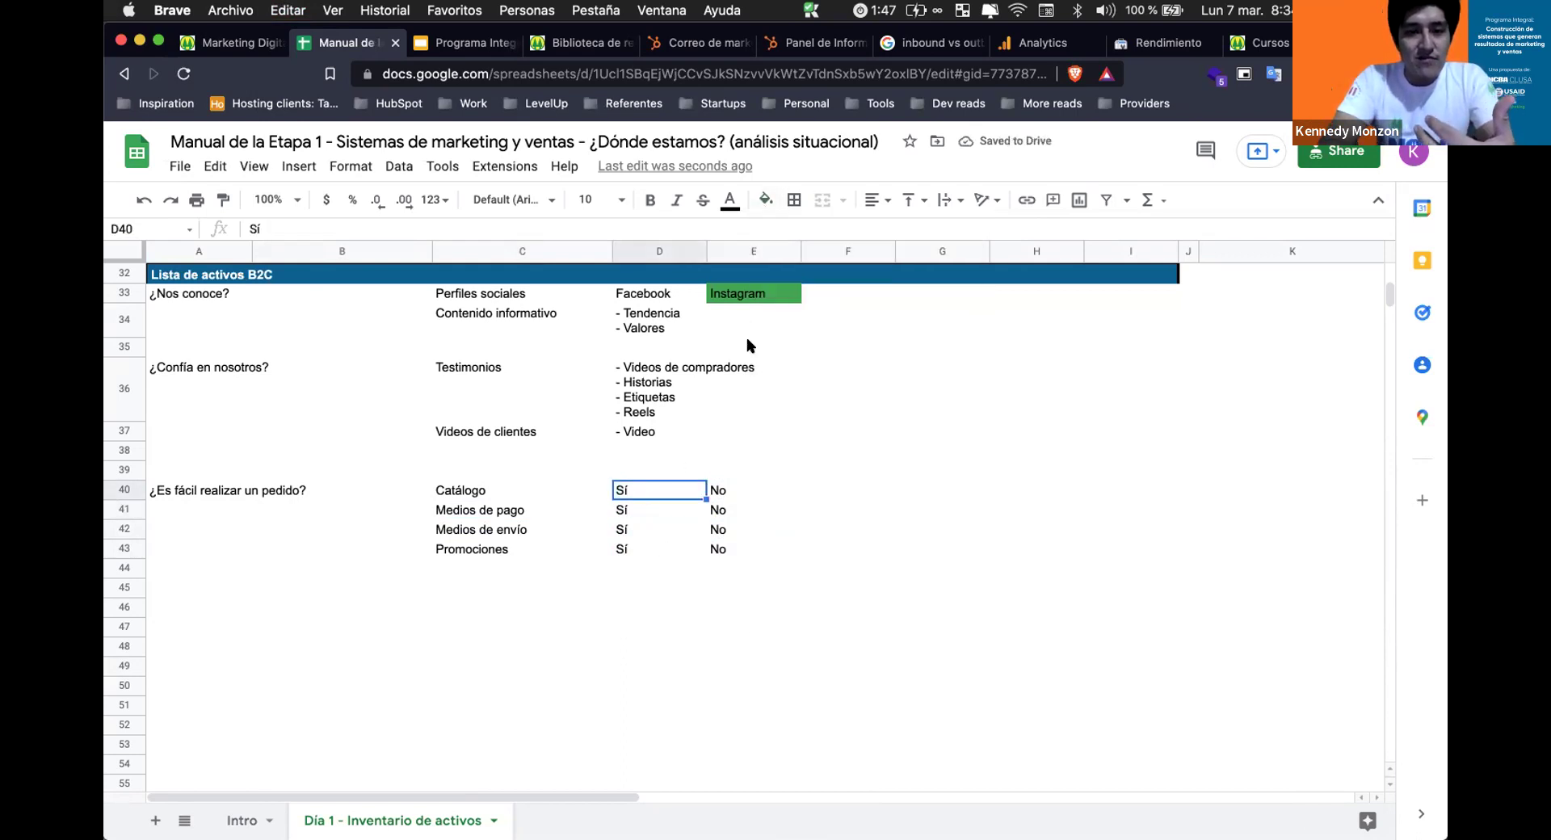
{"action": "left_click", "coordinate": [765, 199]}
{"action": "left_click", "coordinate": [794, 315]}
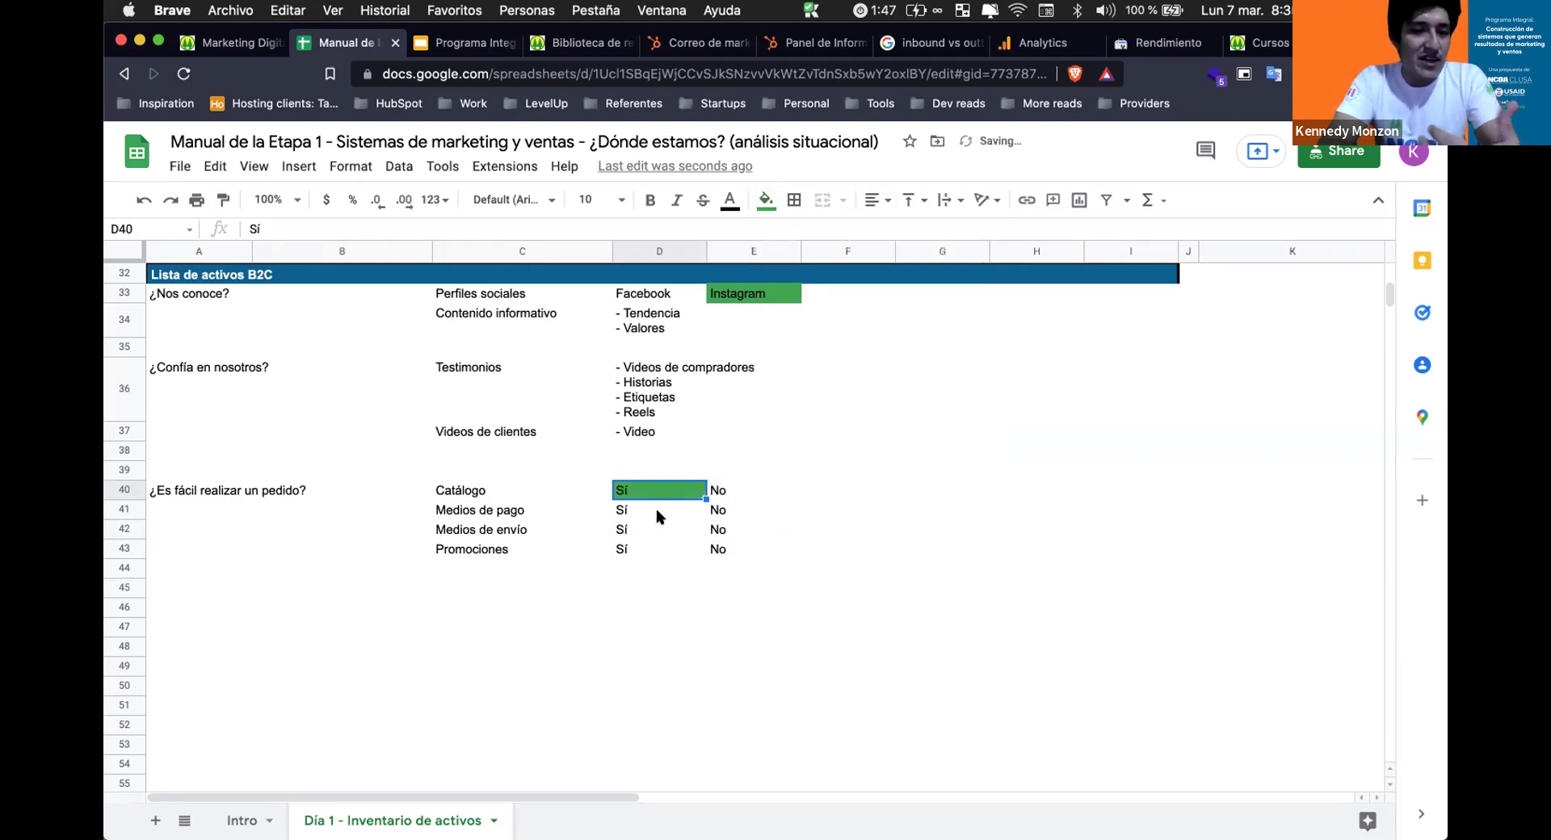
Fill the No cell of the Medios de pago row with the custom green.
{"action": "key", "text": "Down"}
{"action": "key", "text": "Right"}
{"action": "left_click", "coordinate": [765, 200]}
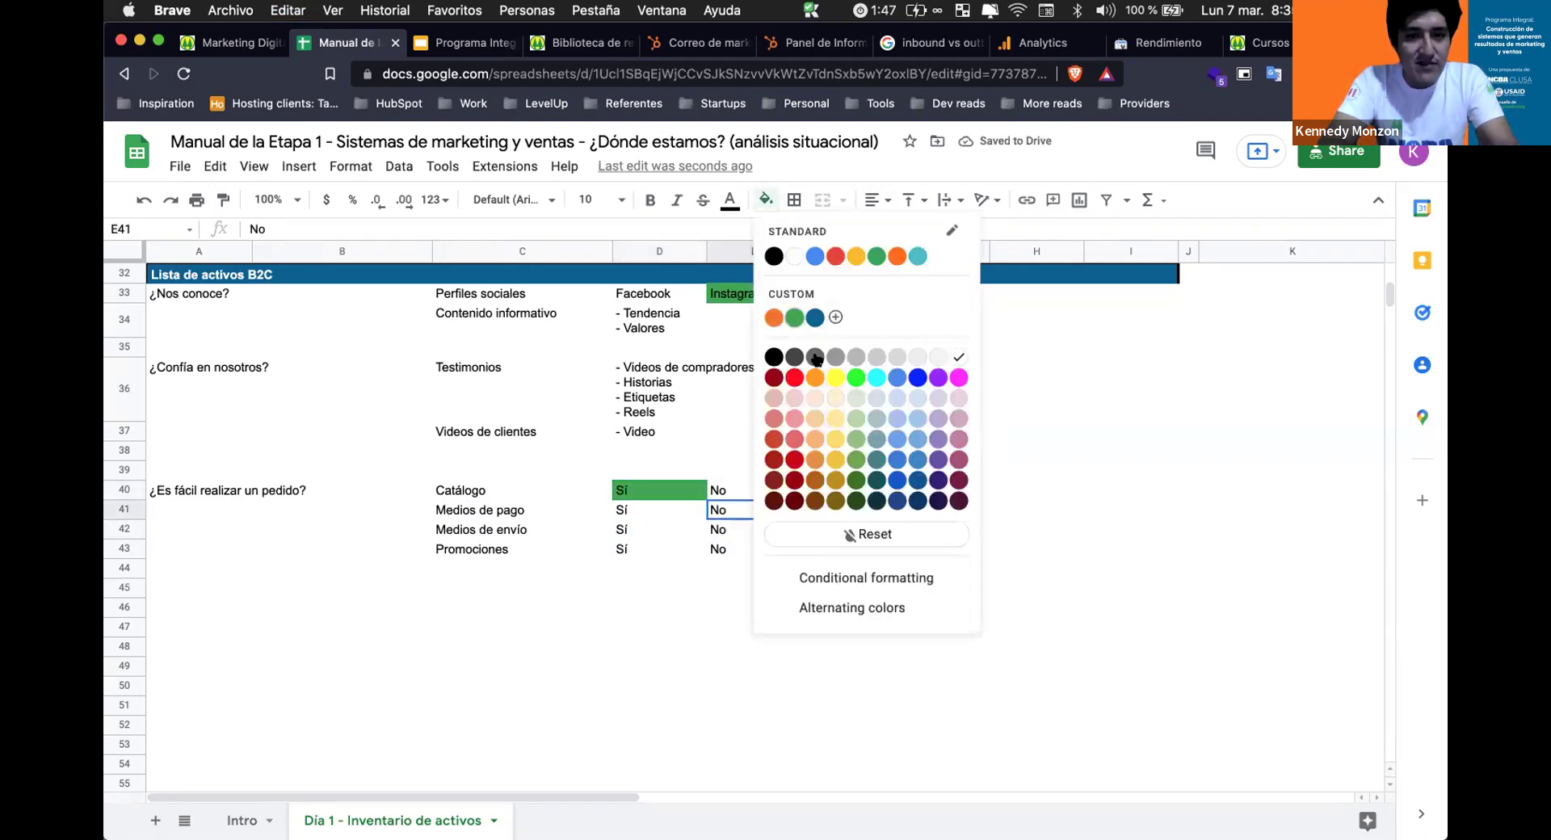
{"action": "left_click", "coordinate": [777, 305]}
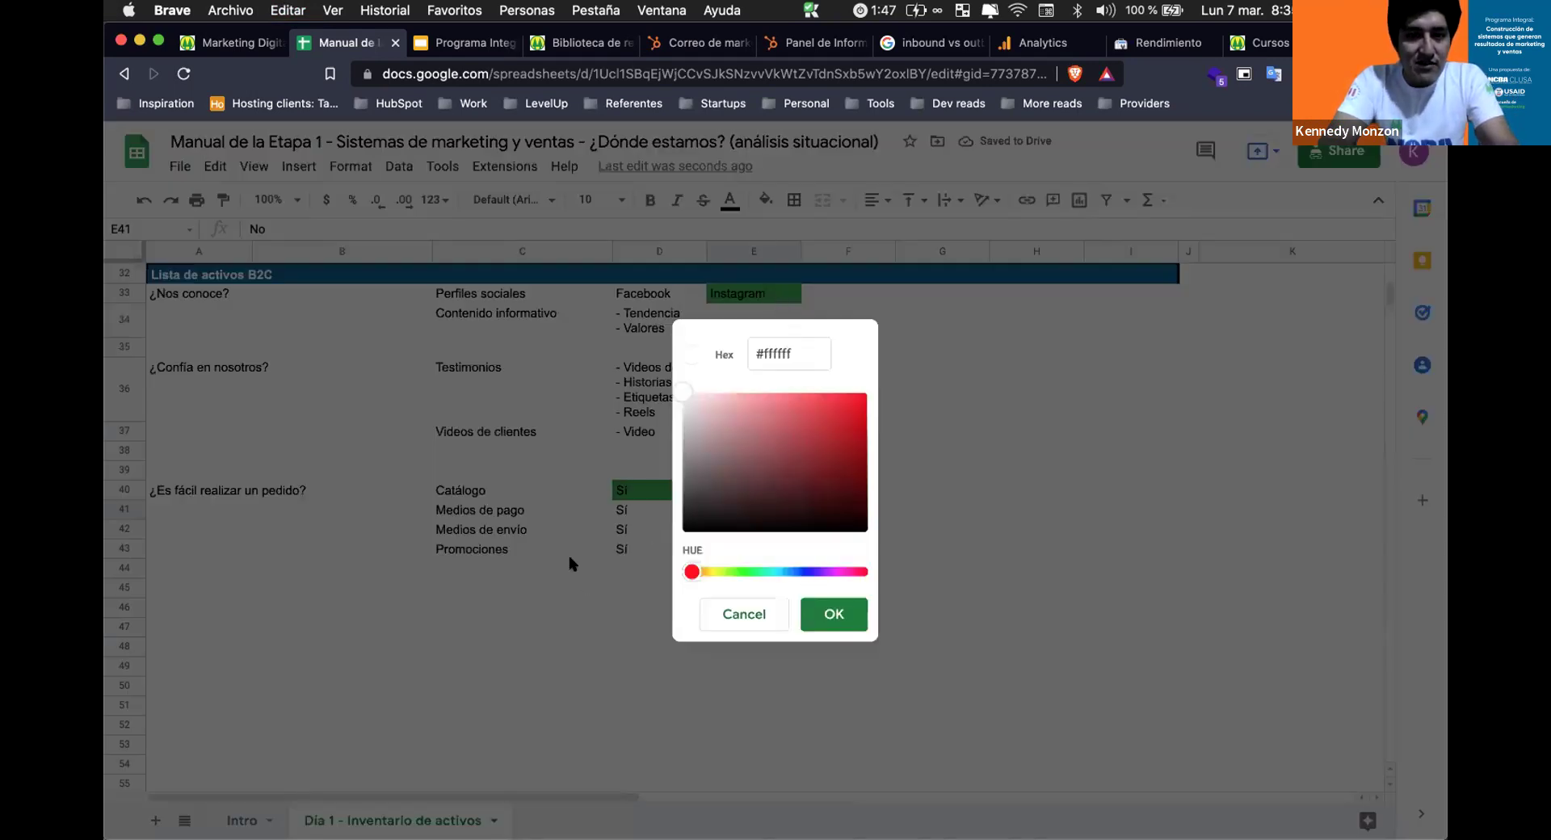
{"action": "left_click", "coordinate": [718, 615]}
{"action": "left_click", "coordinate": [765, 199]}
{"action": "left_click", "coordinate": [794, 317]}
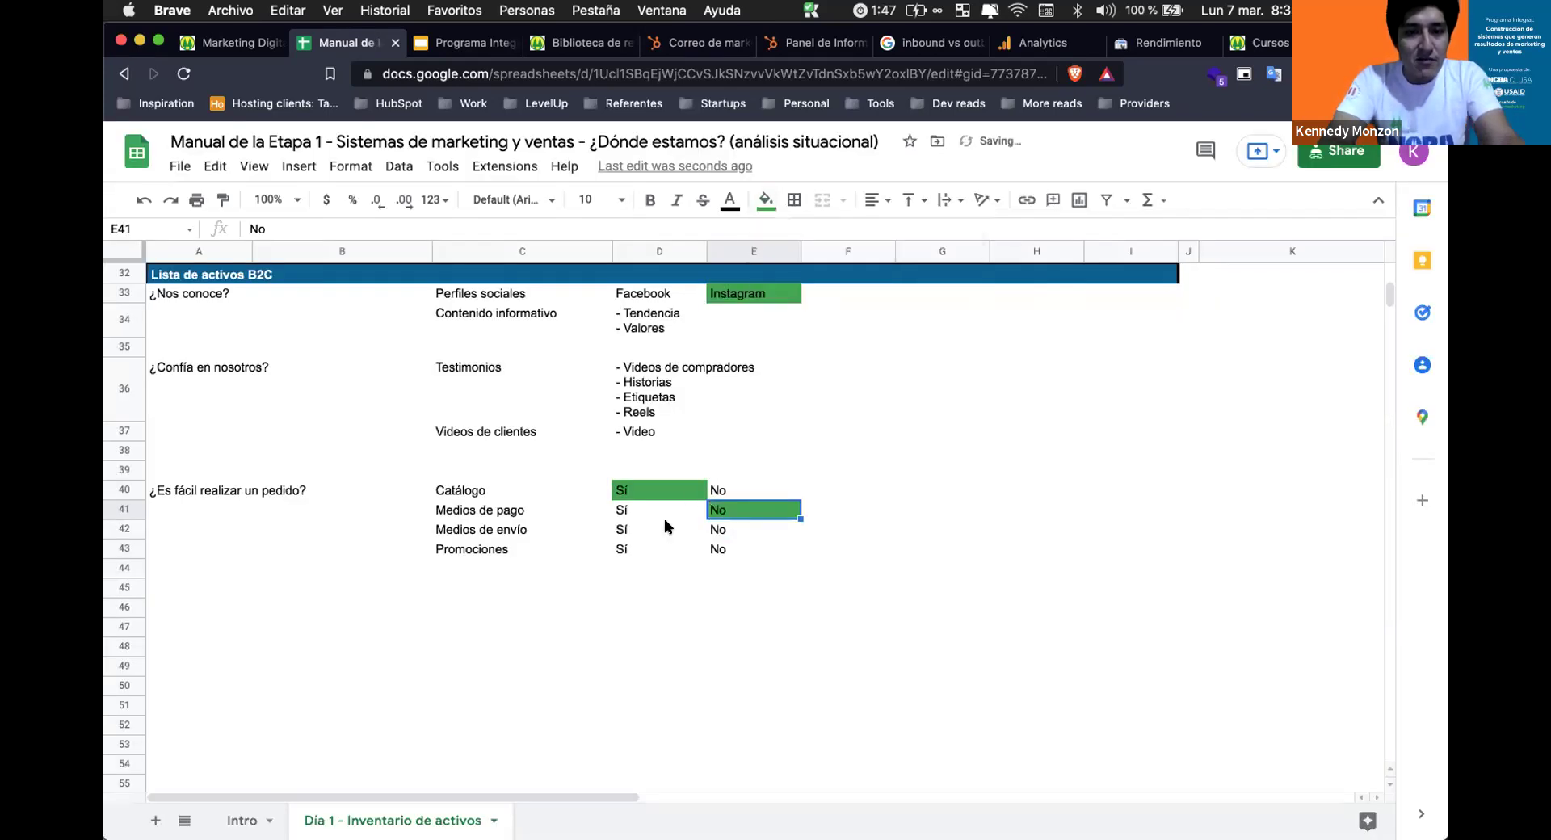
Fill the No cells of the Medios de envío and Promociones rows with the custom green.
{"action": "left_click", "coordinate": [723, 532]}
{"action": "left_click", "coordinate": [765, 199]}
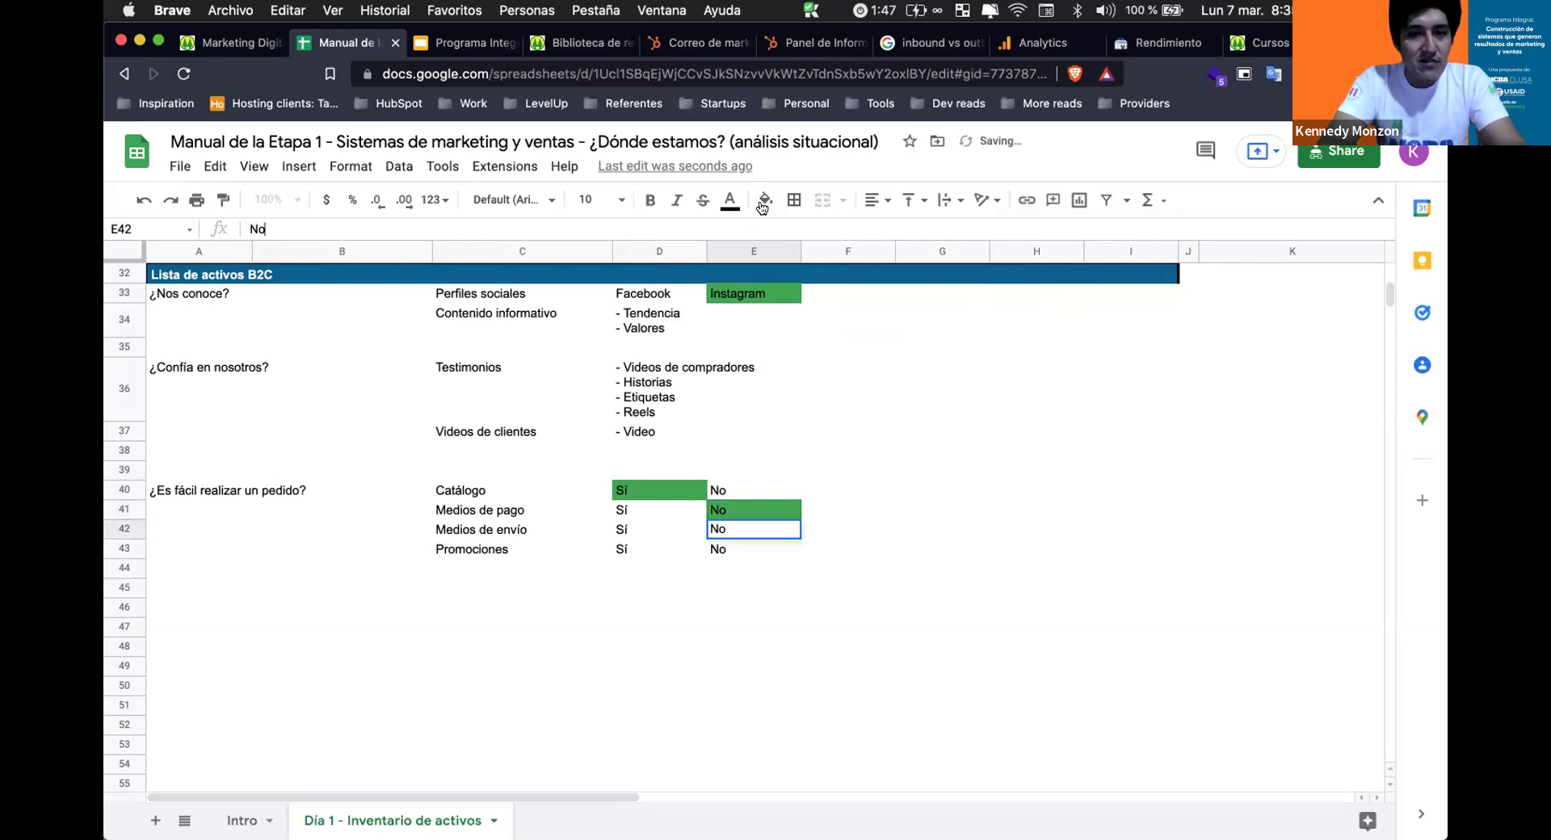
{"action": "left_click", "coordinate": [794, 318]}
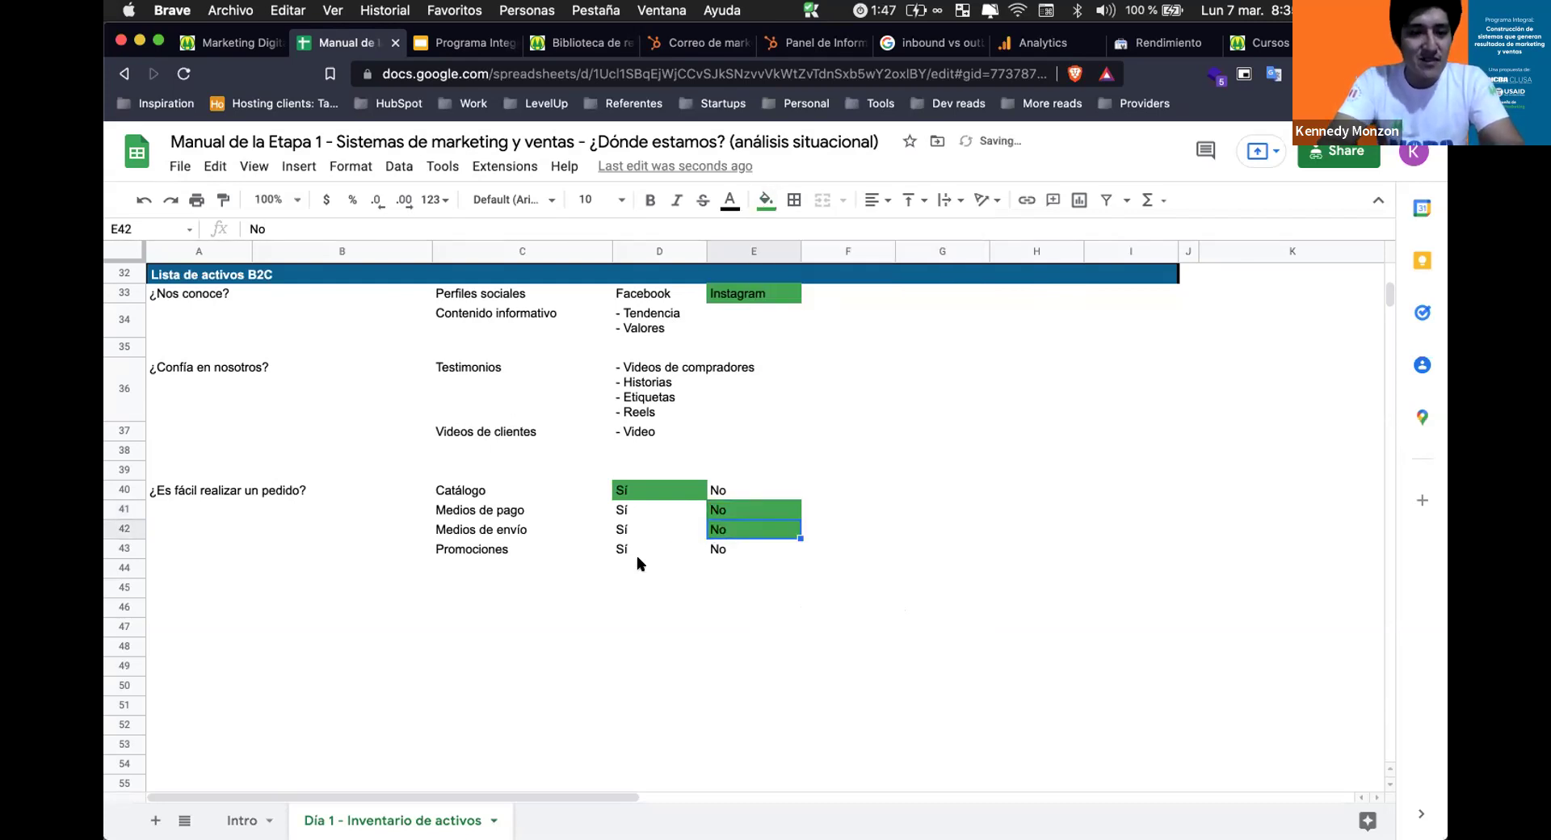
{"action": "left_click", "coordinate": [715, 550]}
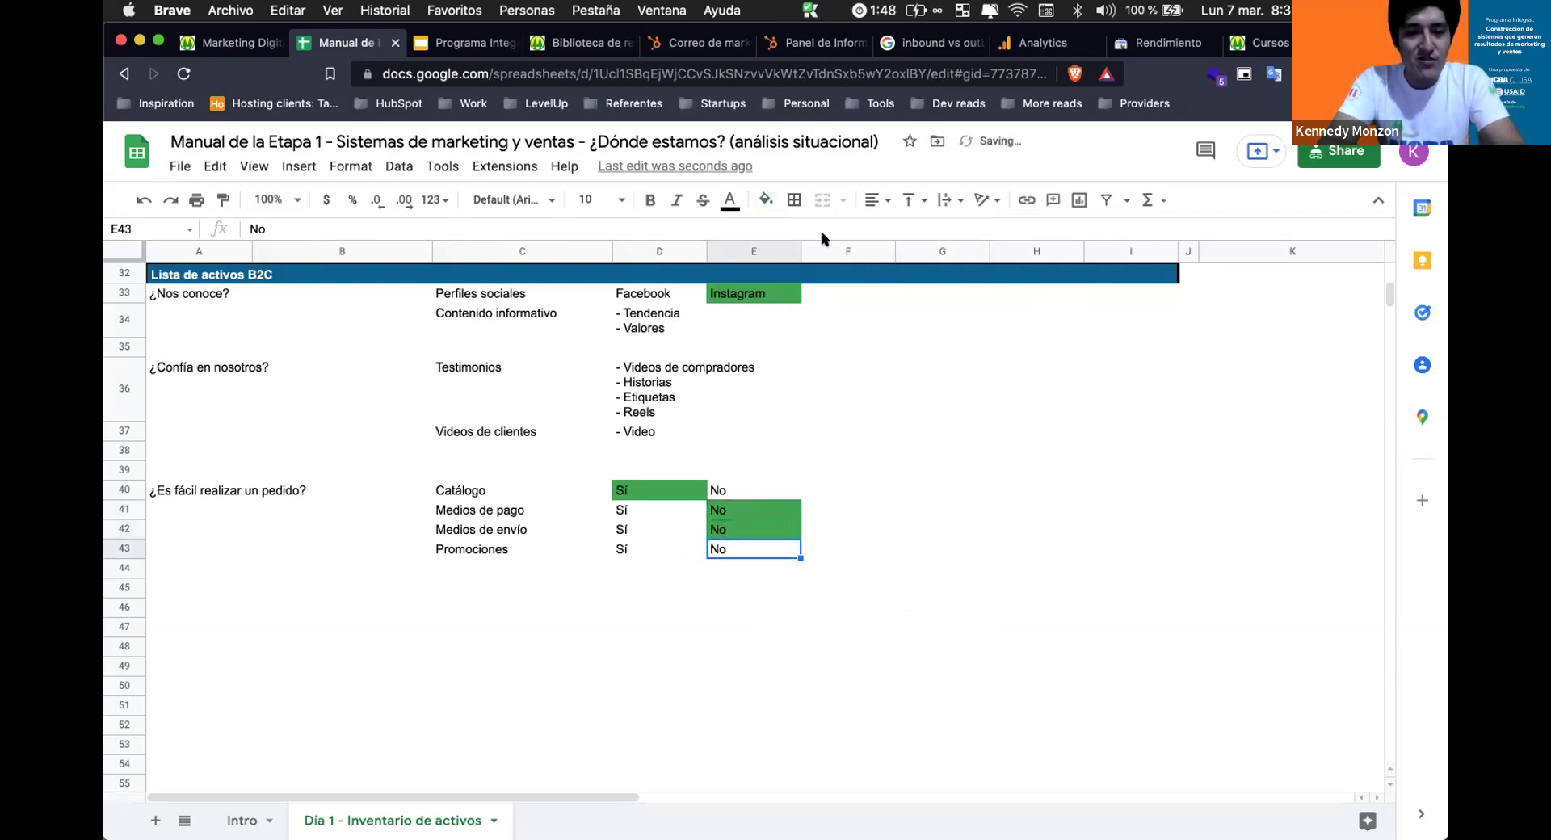
{"action": "left_click", "coordinate": [765, 200]}
{"action": "left_click", "coordinate": [794, 317]}
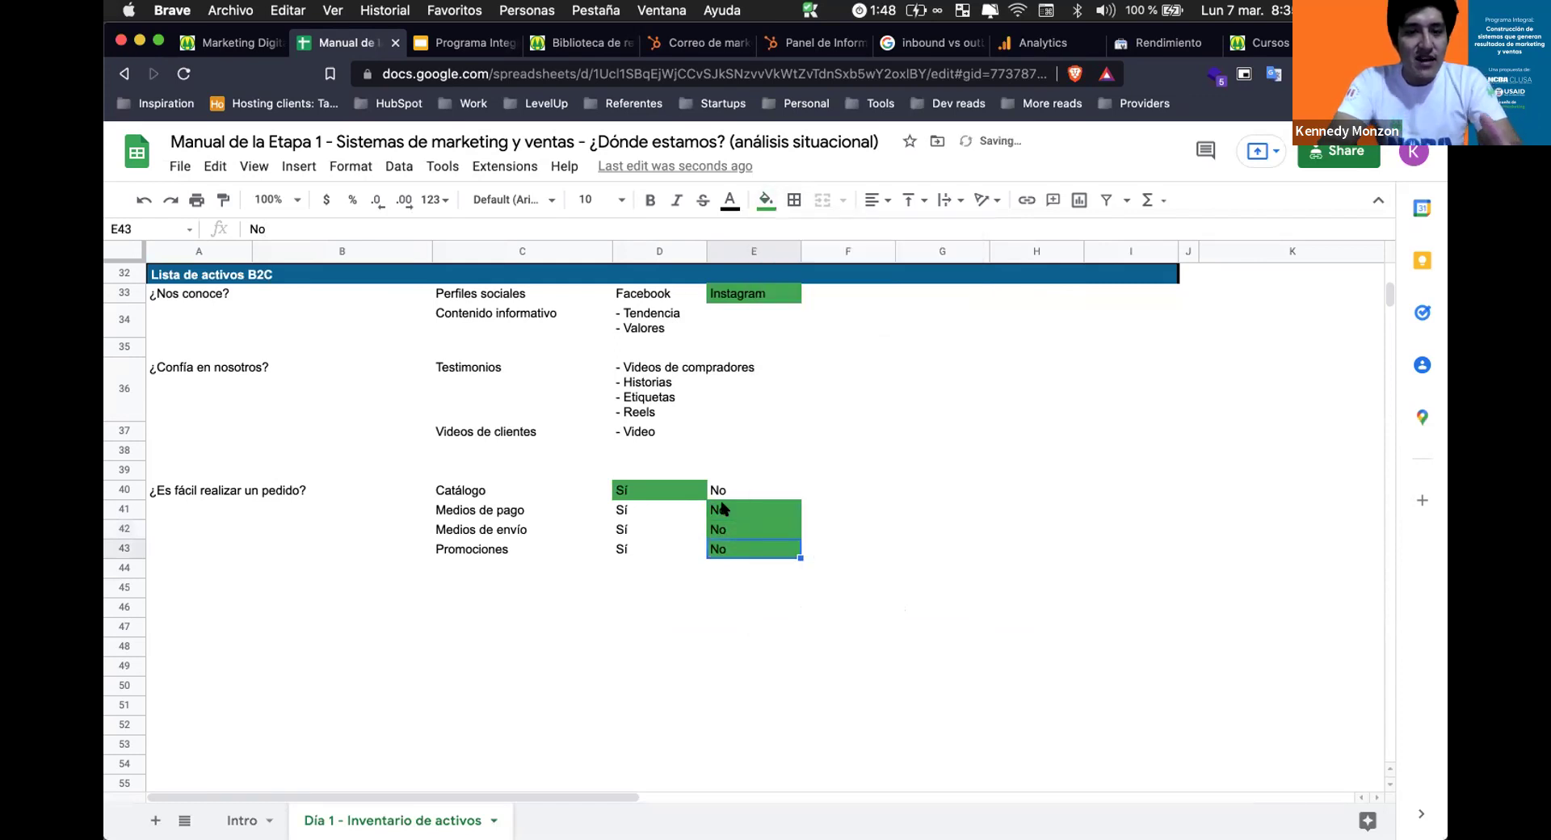
{"action": "left_click", "coordinate": [687, 451]}
{"action": "key", "text": "Up"}
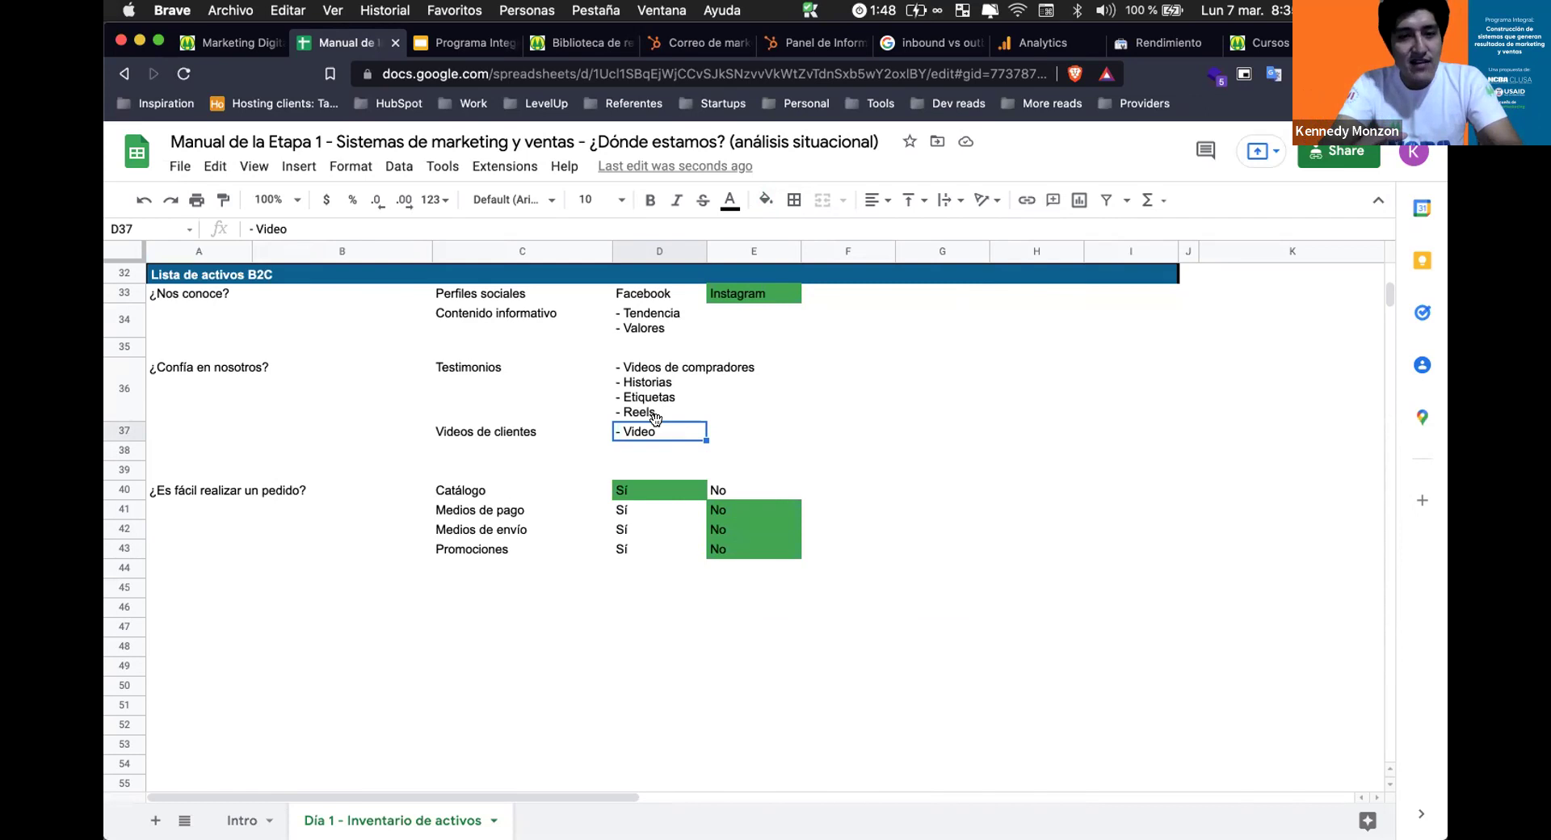
{"action": "left_click", "coordinate": [693, 525]}
{"action": "left_click", "coordinate": [719, 549]}
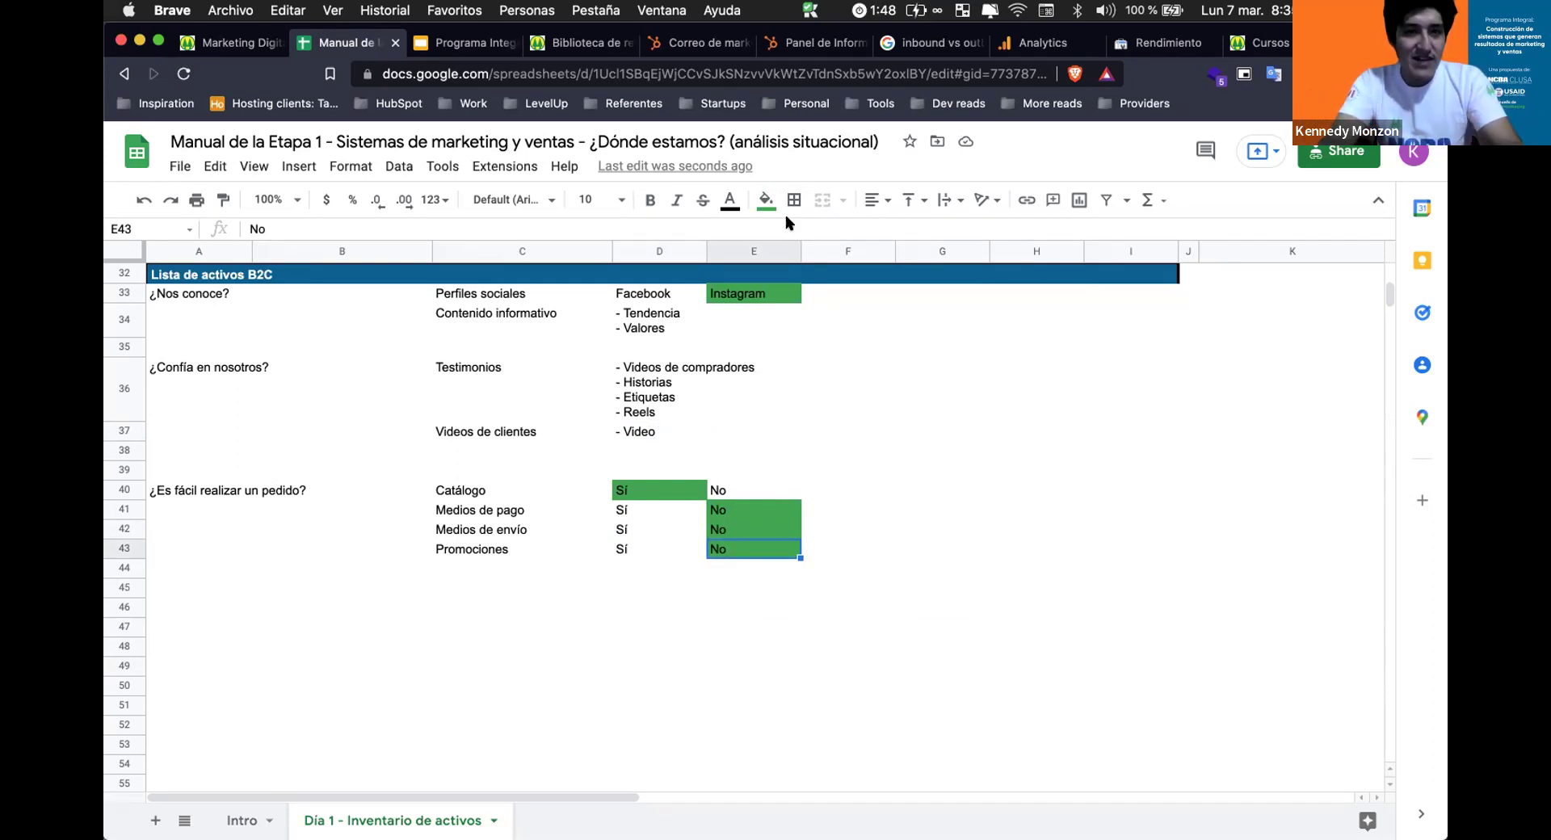
Check the upcoming slides in the Programa Integral presentation and return to the asset list in the stage 1 manual.
{"action": "left_click", "coordinate": [577, 42]}
{"action": "left_click", "coordinate": [460, 42]}
{"action": "key", "text": "Escape"}
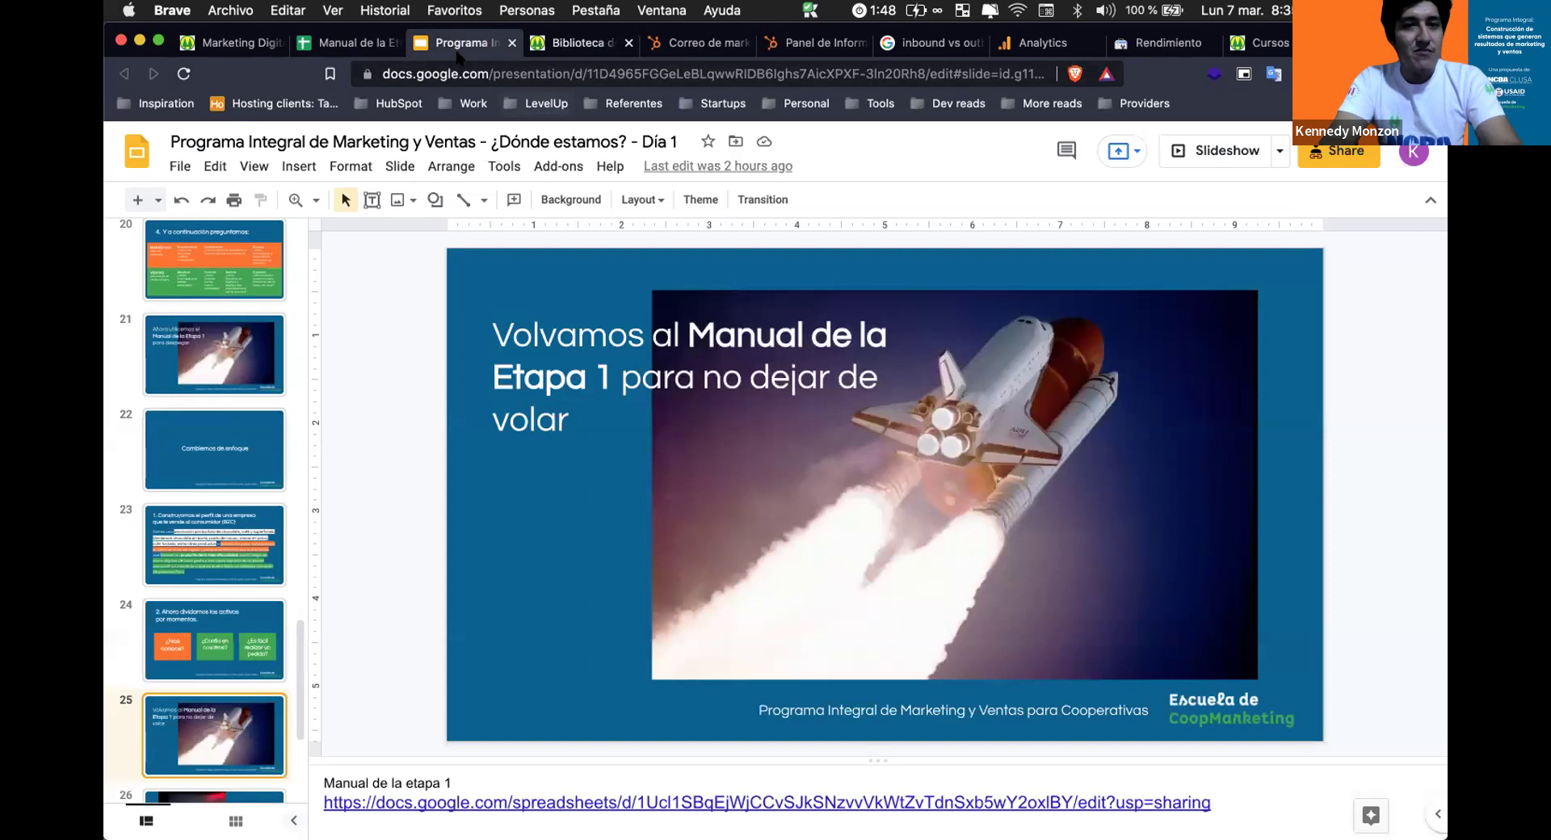
{"action": "scroll", "coordinate": [226, 525], "scroll_direction": "down", "scroll_amount": 3}
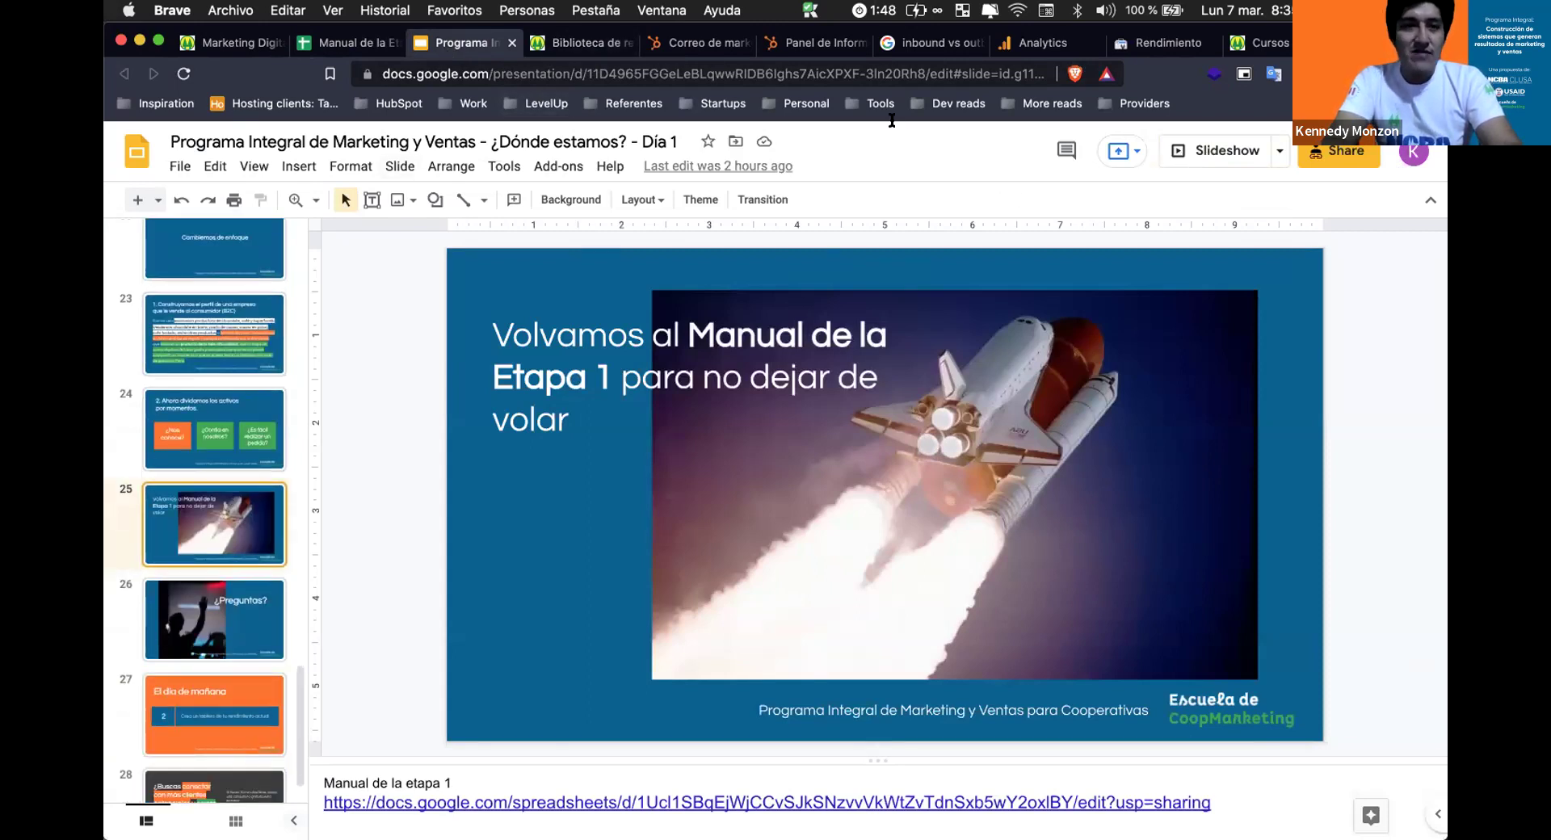
{"action": "key", "text": "ctrl+shift+Tab"}
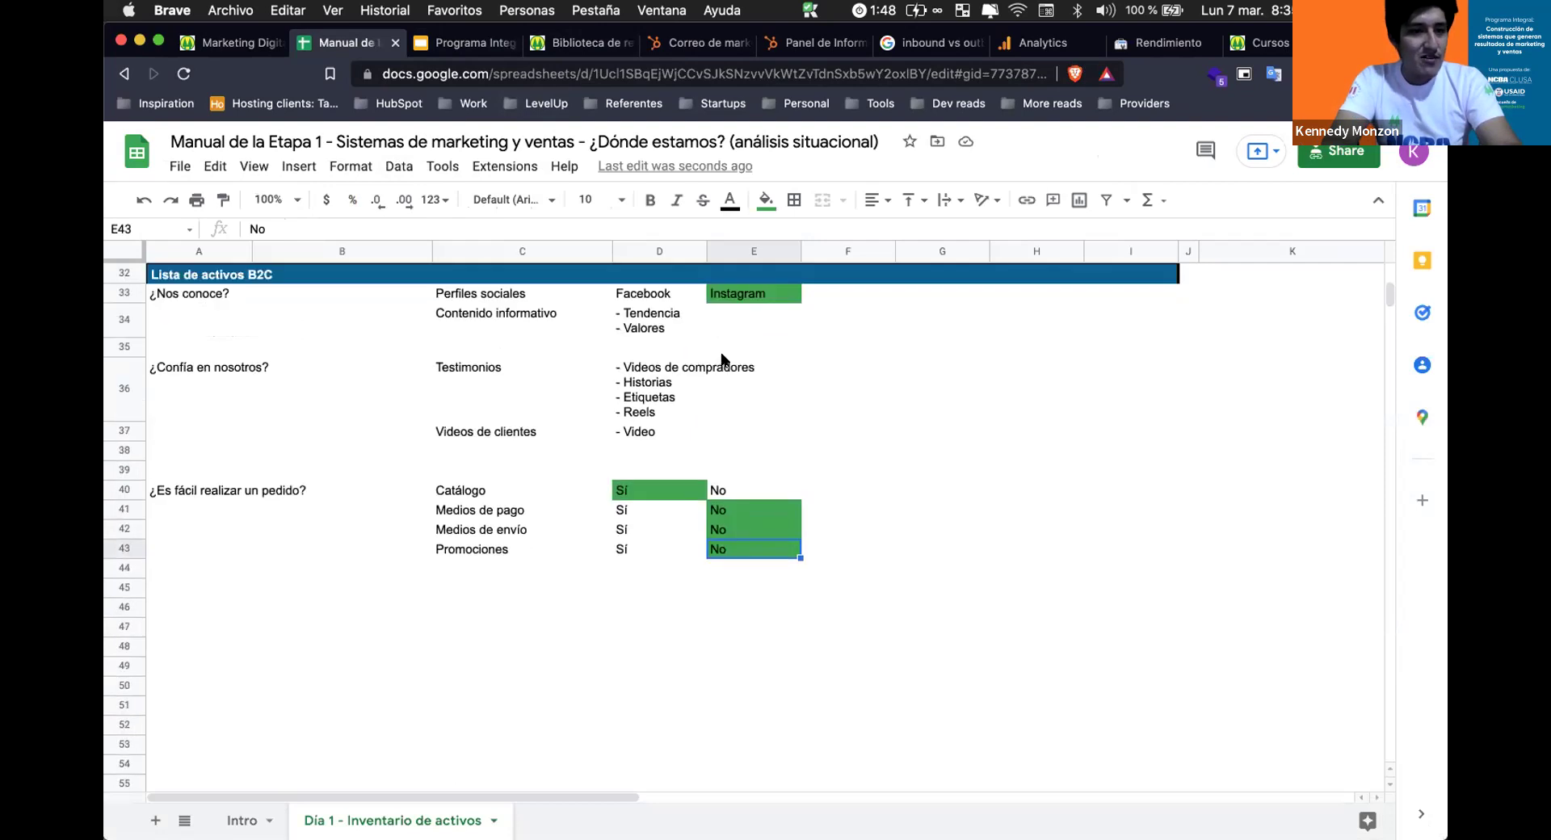
{"action": "scroll", "coordinate": [1052, 427], "scroll_direction": "right", "scroll_amount": 2}
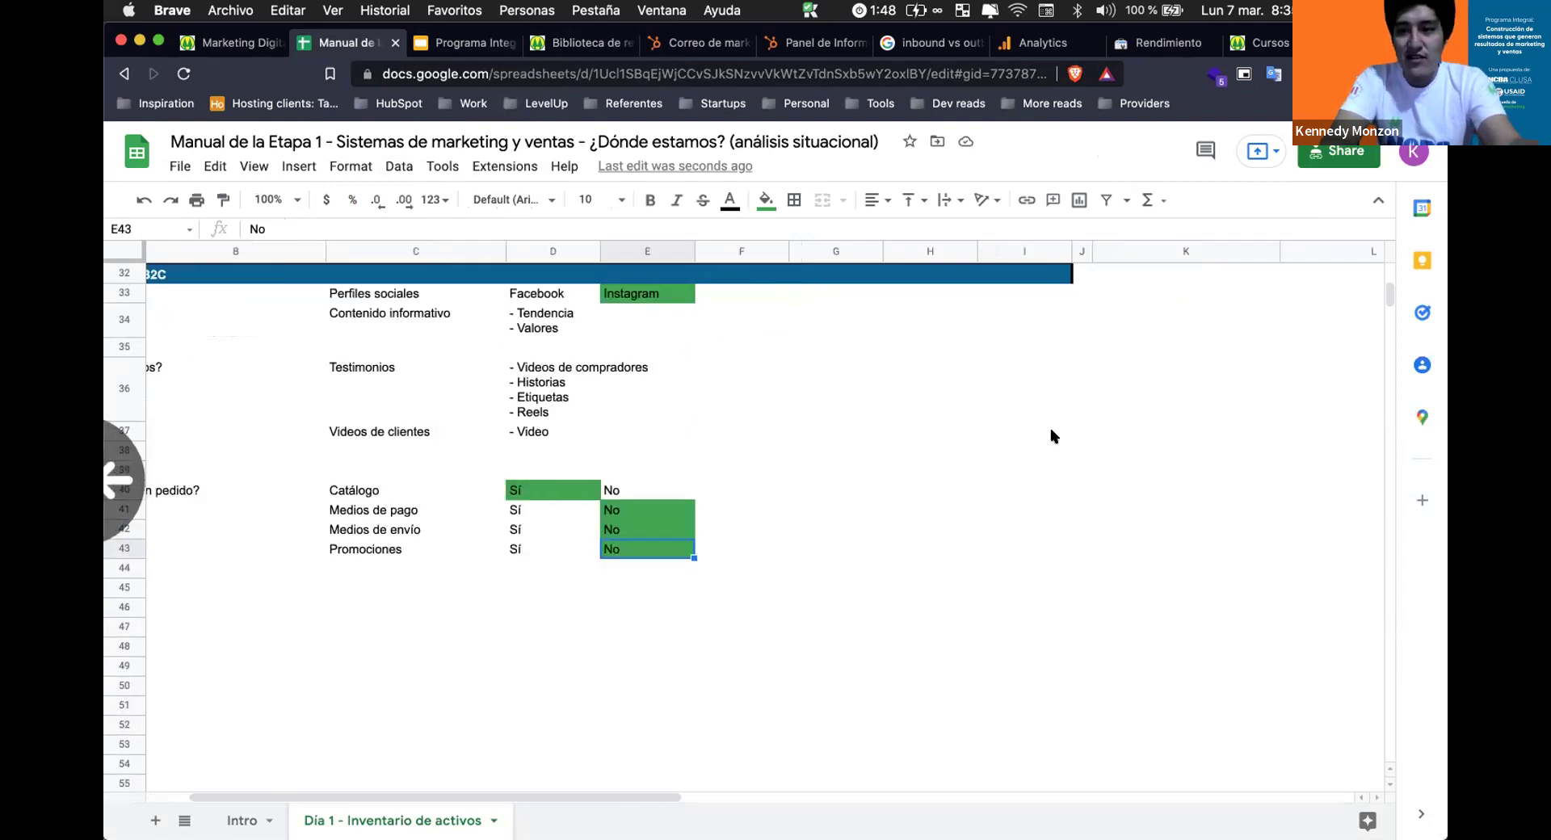
Examine the social media and content rows of the B2B asset list alongside their entries in the Inventario de activos.
{"action": "scroll", "coordinate": [1052, 427], "scroll_direction": "up", "scroll_amount": 2}
{"action": "scroll", "coordinate": [1052, 427], "scroll_direction": "left", "scroll_amount": 2}
{"action": "scroll", "coordinate": [1066, 408], "scroll_direction": "up", "scroll_amount": 10}
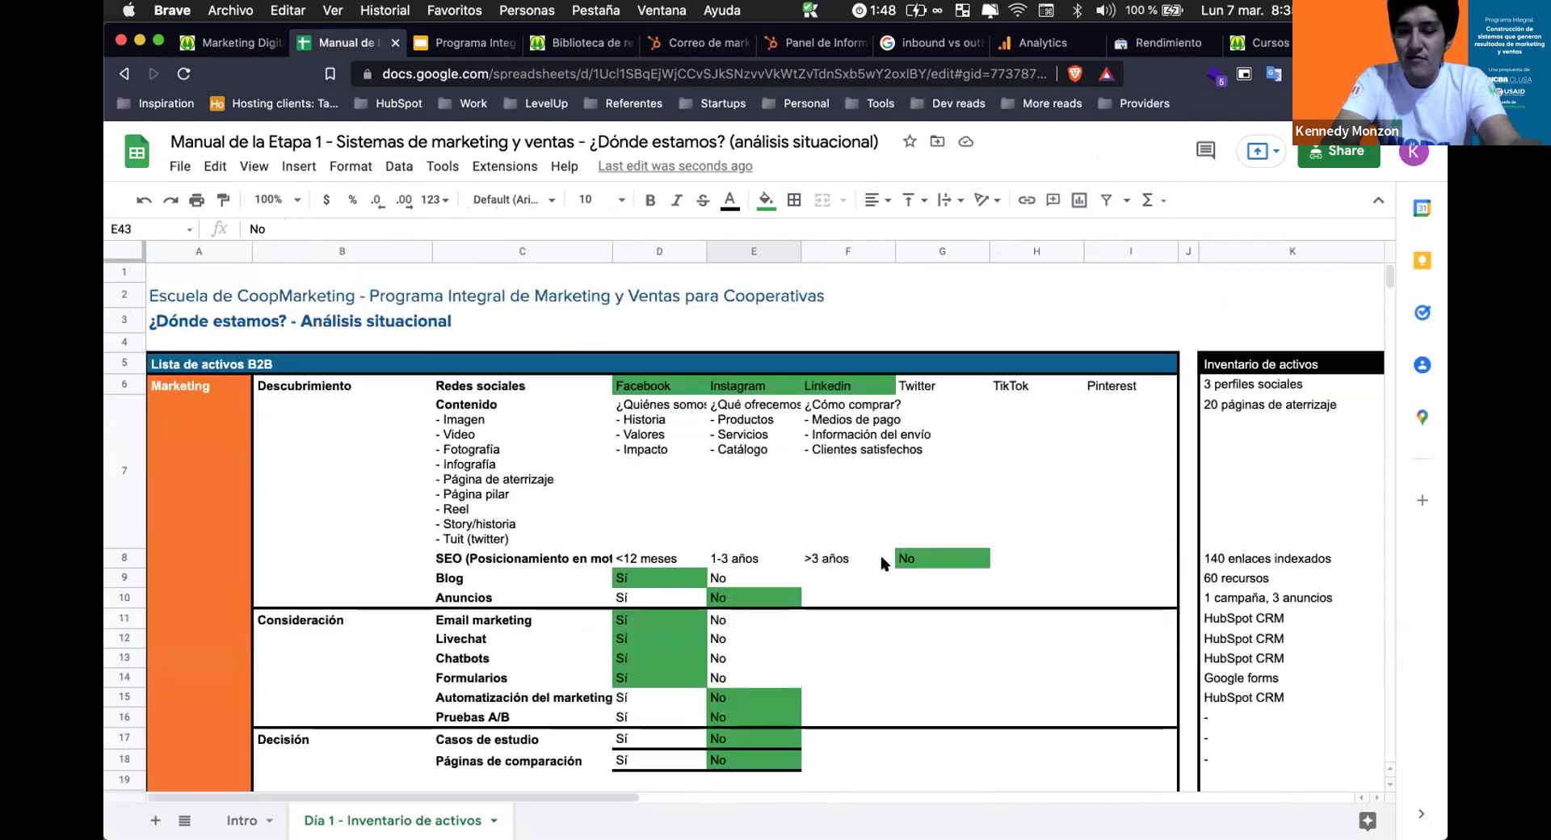
{"action": "left_click_drag", "start_coordinate": [630, 798], "coordinate": [803, 795]}
{"action": "left_click", "coordinate": [1156, 454]}
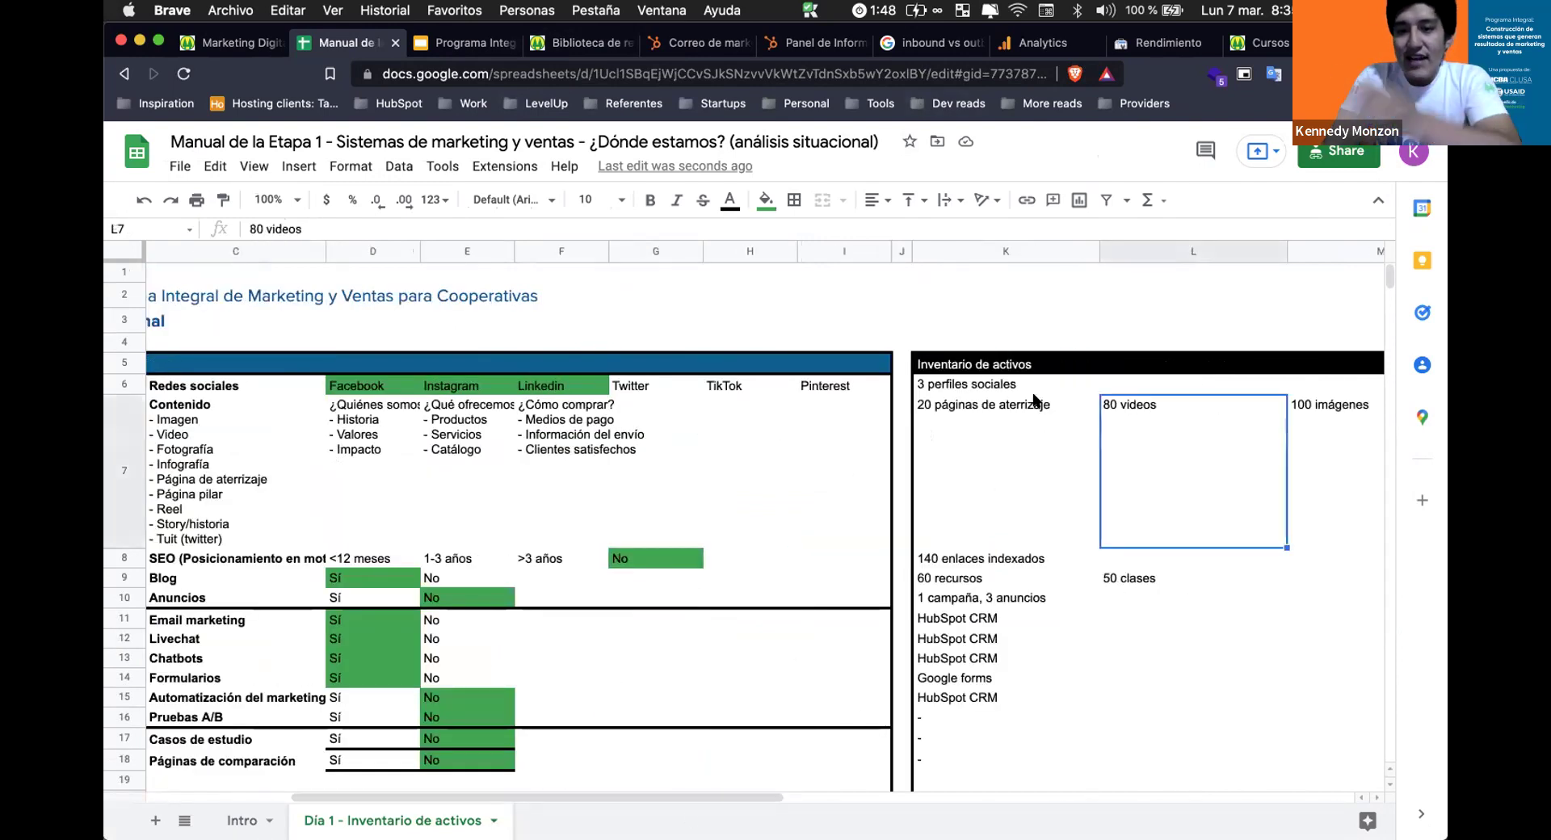
{"action": "left_click", "coordinate": [1006, 385]}
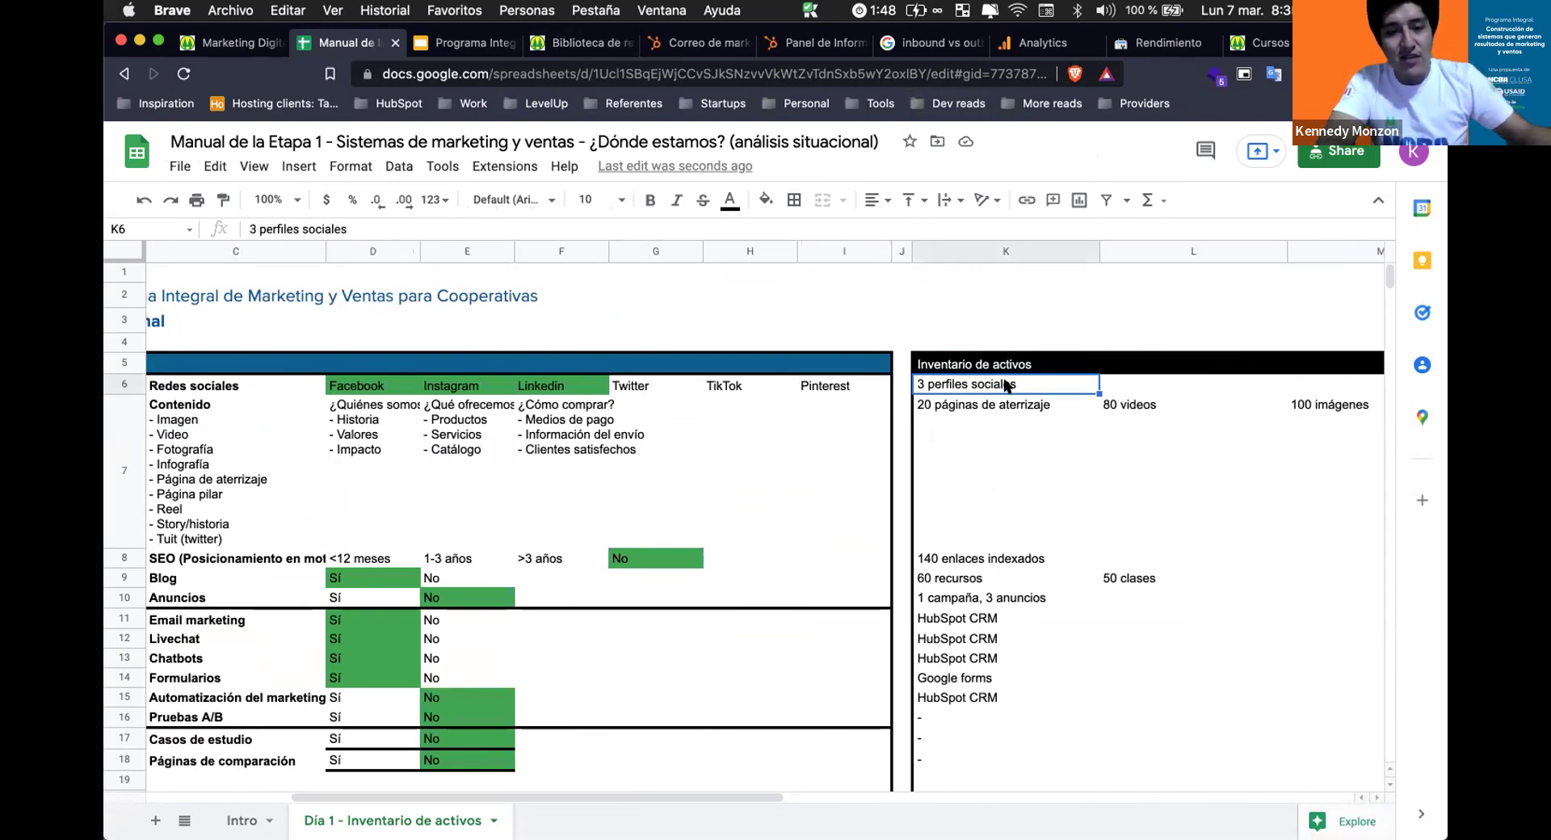
{"action": "left_click", "coordinate": [717, 469]}
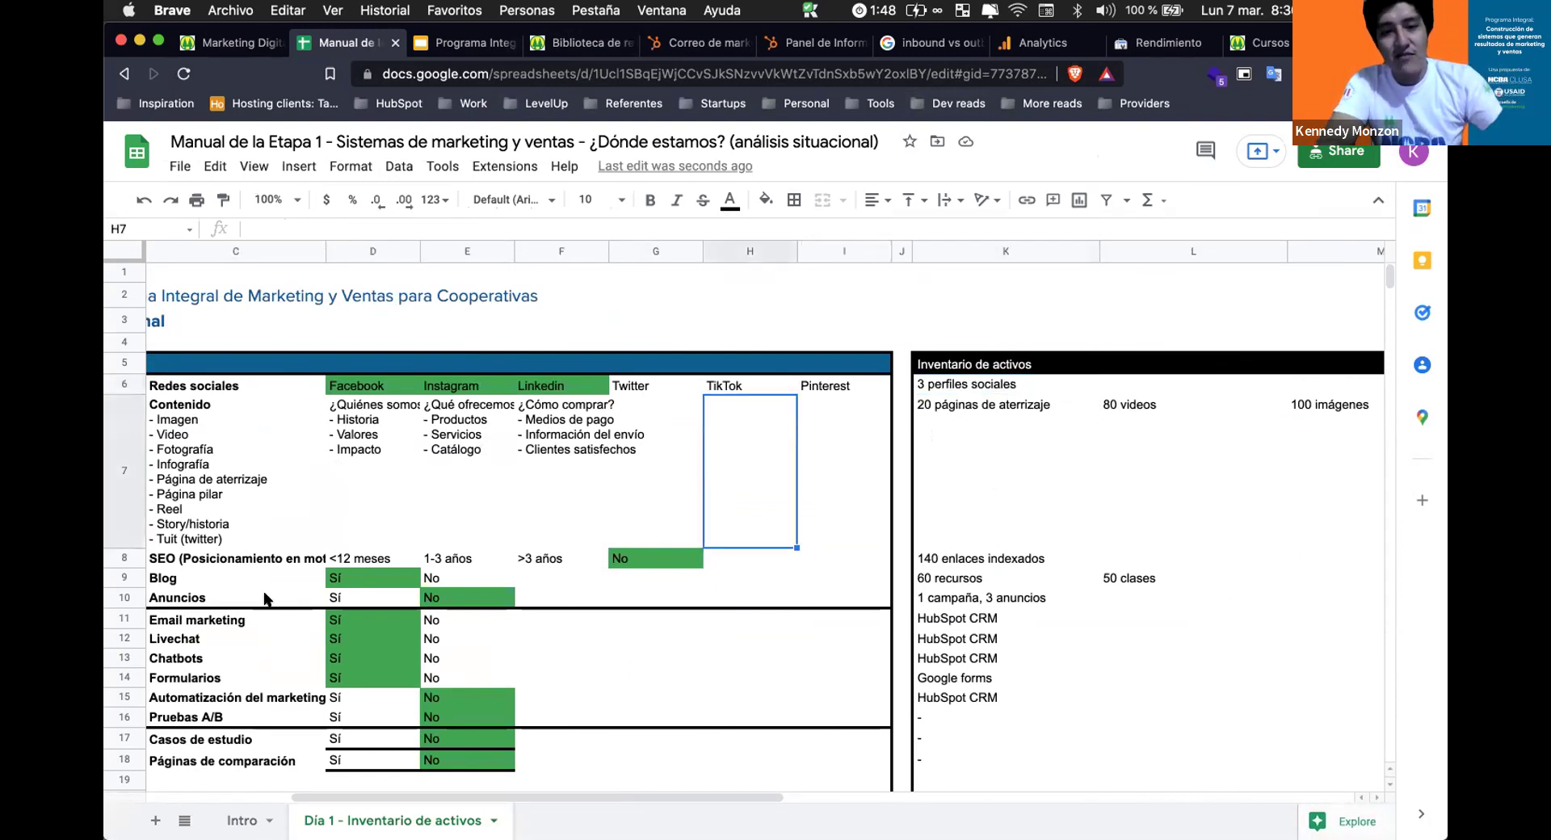
Review the Consideración assets in the B2B list, from Email marketing to Automatización del marketing.
{"action": "left_click", "coordinate": [170, 620]}
{"action": "left_click_drag", "start_coordinate": [168, 644], "coordinate": [166, 701]}
{"action": "left_click", "coordinate": [166, 701]}
{"action": "left_click", "coordinate": [170, 658]}
{"action": "scroll", "coordinate": [170, 658], "scroll_direction": "down", "scroll_amount": 1}
{"action": "left_click", "coordinate": [170, 658]}
{"action": "scroll", "coordinate": [169, 658], "scroll_direction": "down", "scroll_amount": 1}
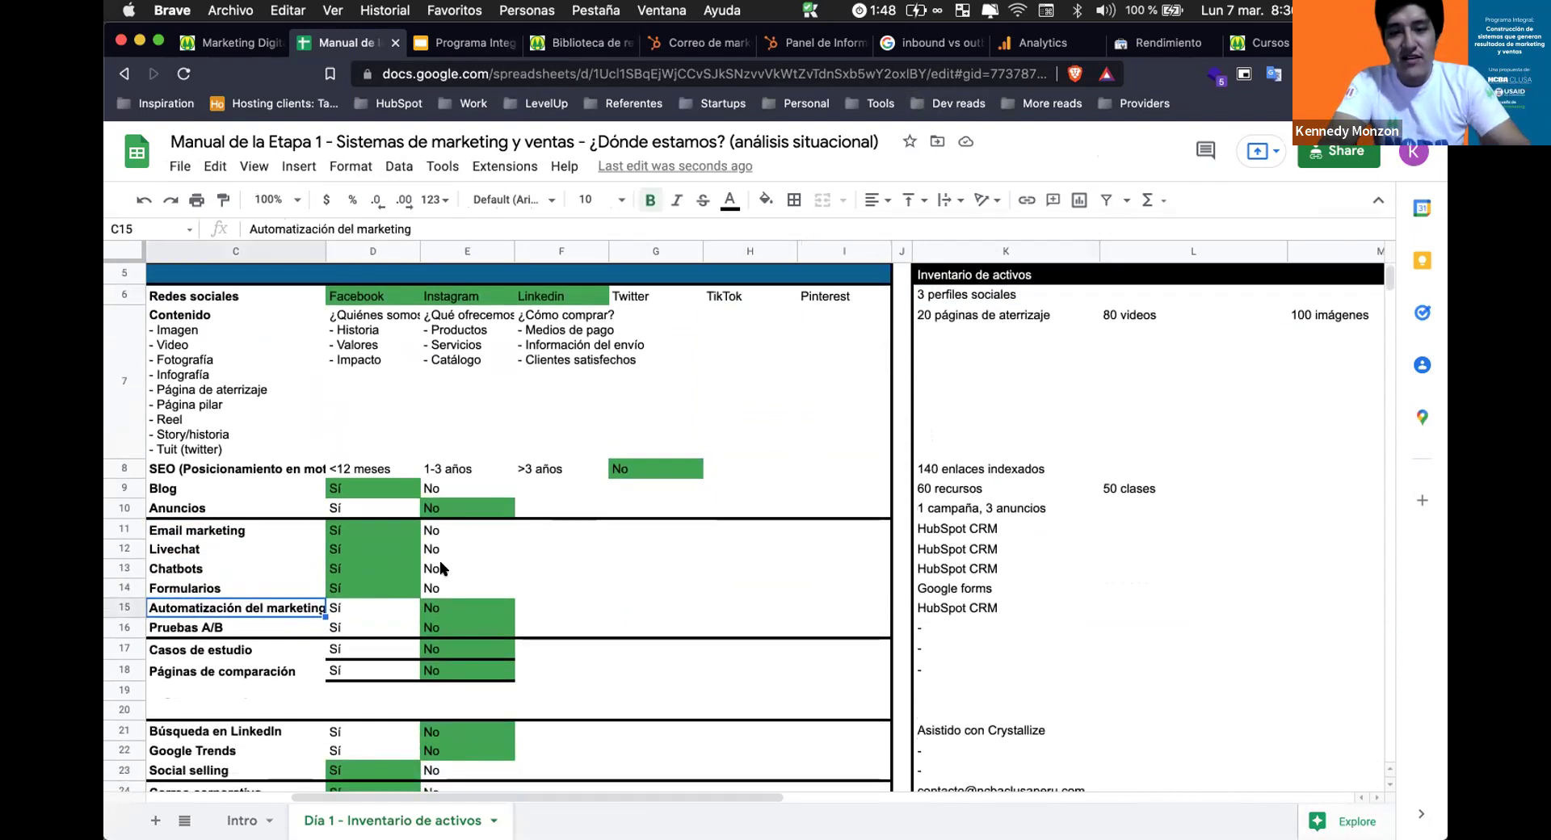
{"action": "scroll", "coordinate": [987, 343], "scroll_direction": "down", "scroll_amount": 3}
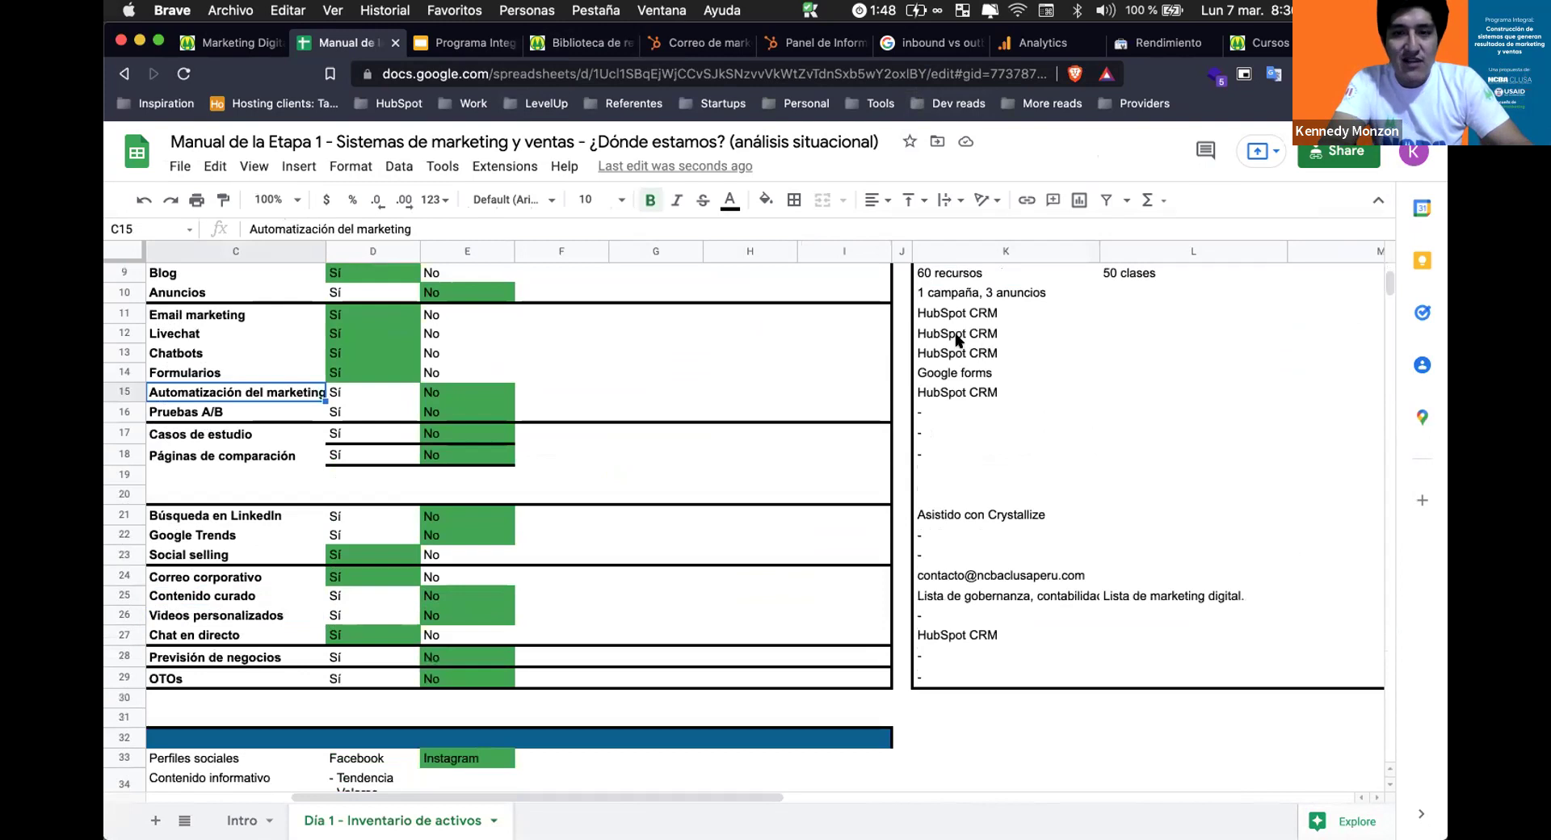
Check the inventory entries for Email marketing, Livechat, Chatbots, Formularios and Páginas de comparación.
{"action": "left_click", "coordinate": [953, 317]}
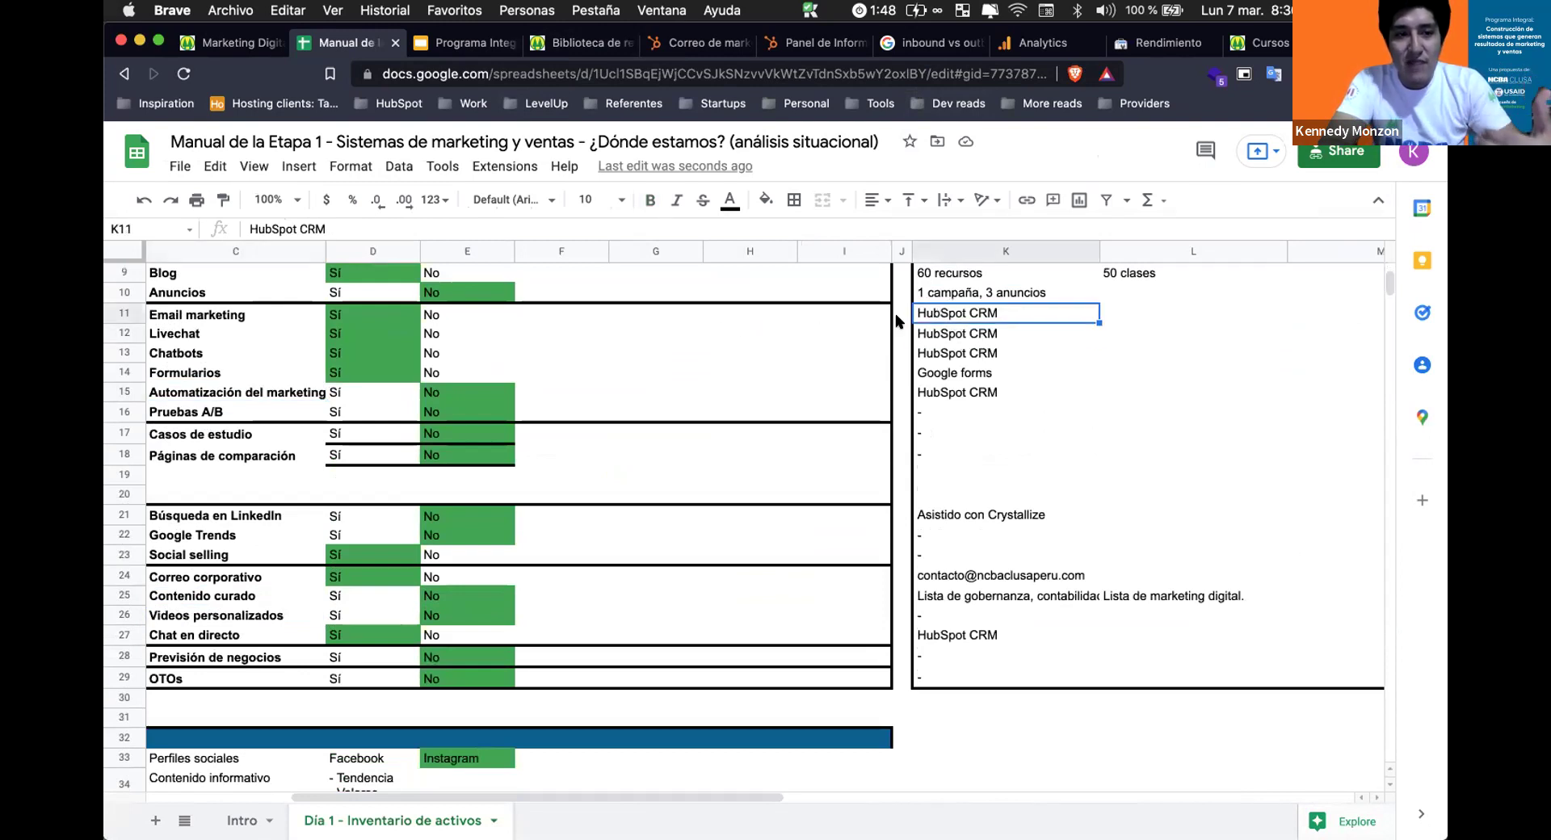
{"action": "left_click", "coordinate": [939, 334]}
{"action": "left_click", "coordinate": [940, 353]}
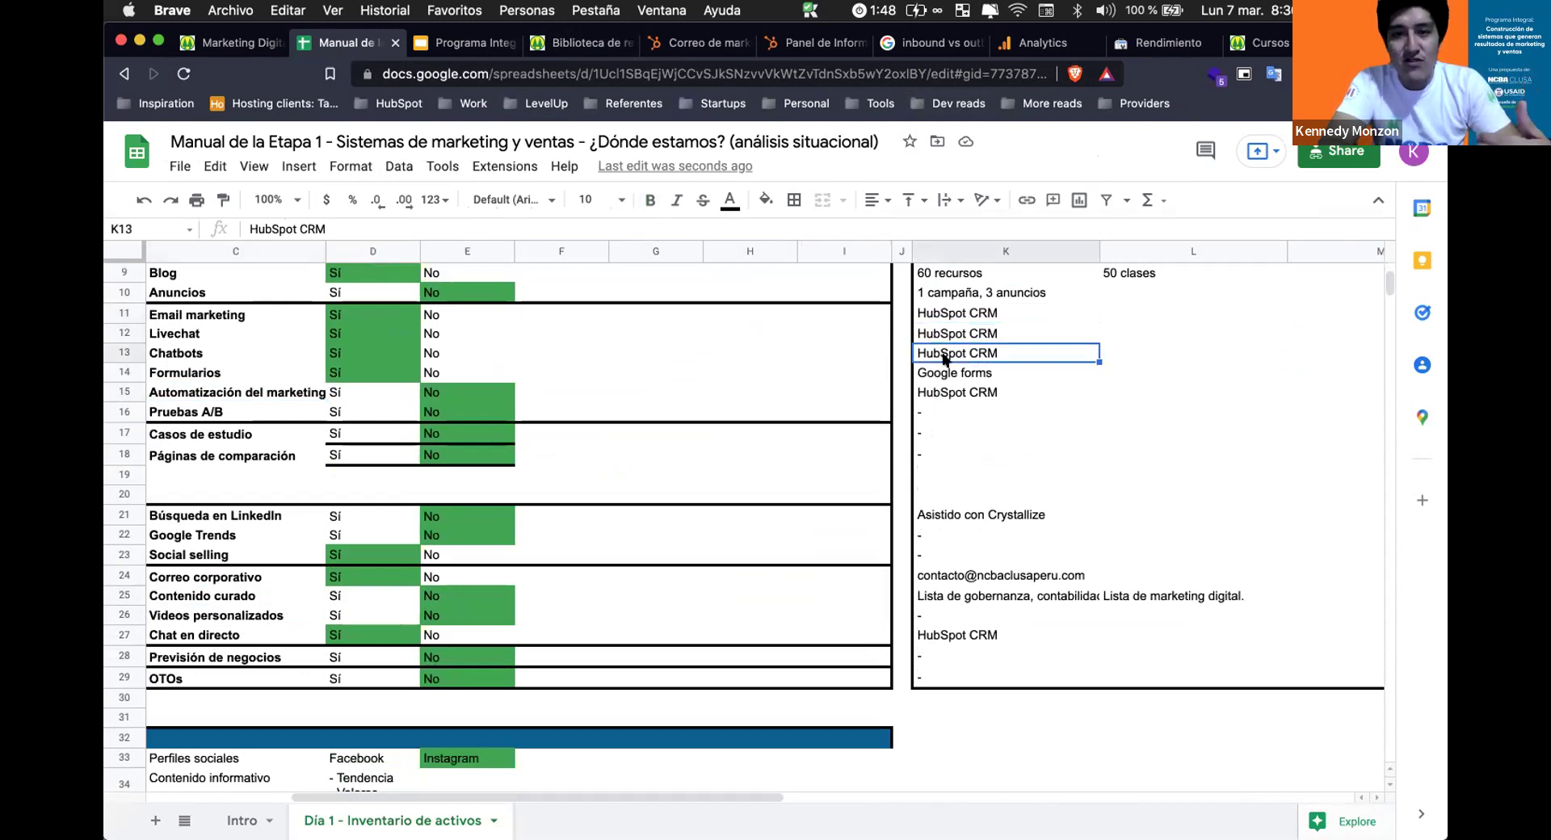
{"action": "left_click", "coordinate": [939, 369]}
{"action": "triple_click", "coordinate": [939, 369]}
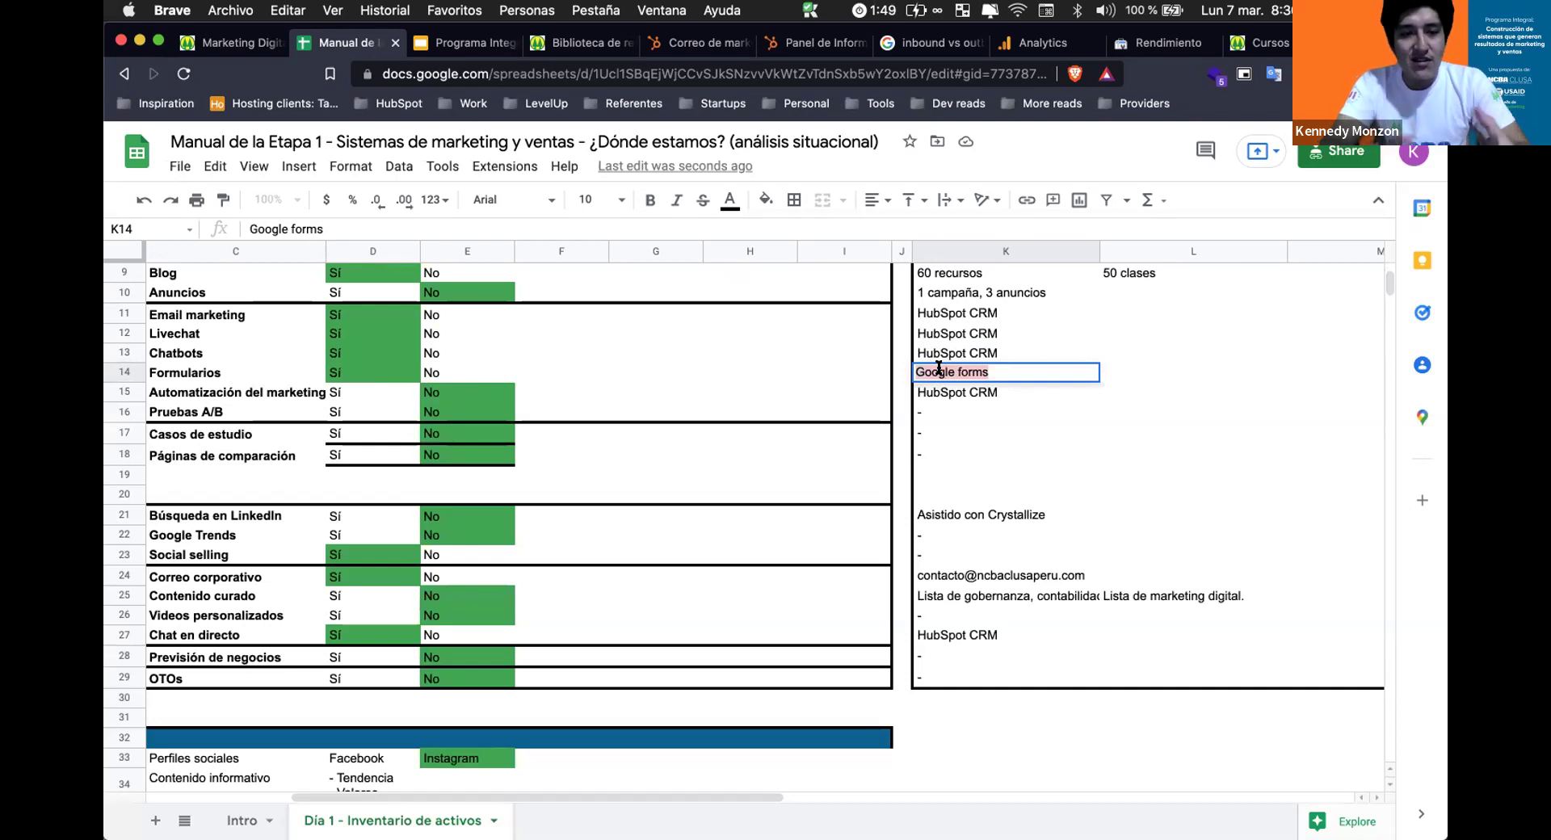
{"action": "left_click", "coordinate": [924, 455]}
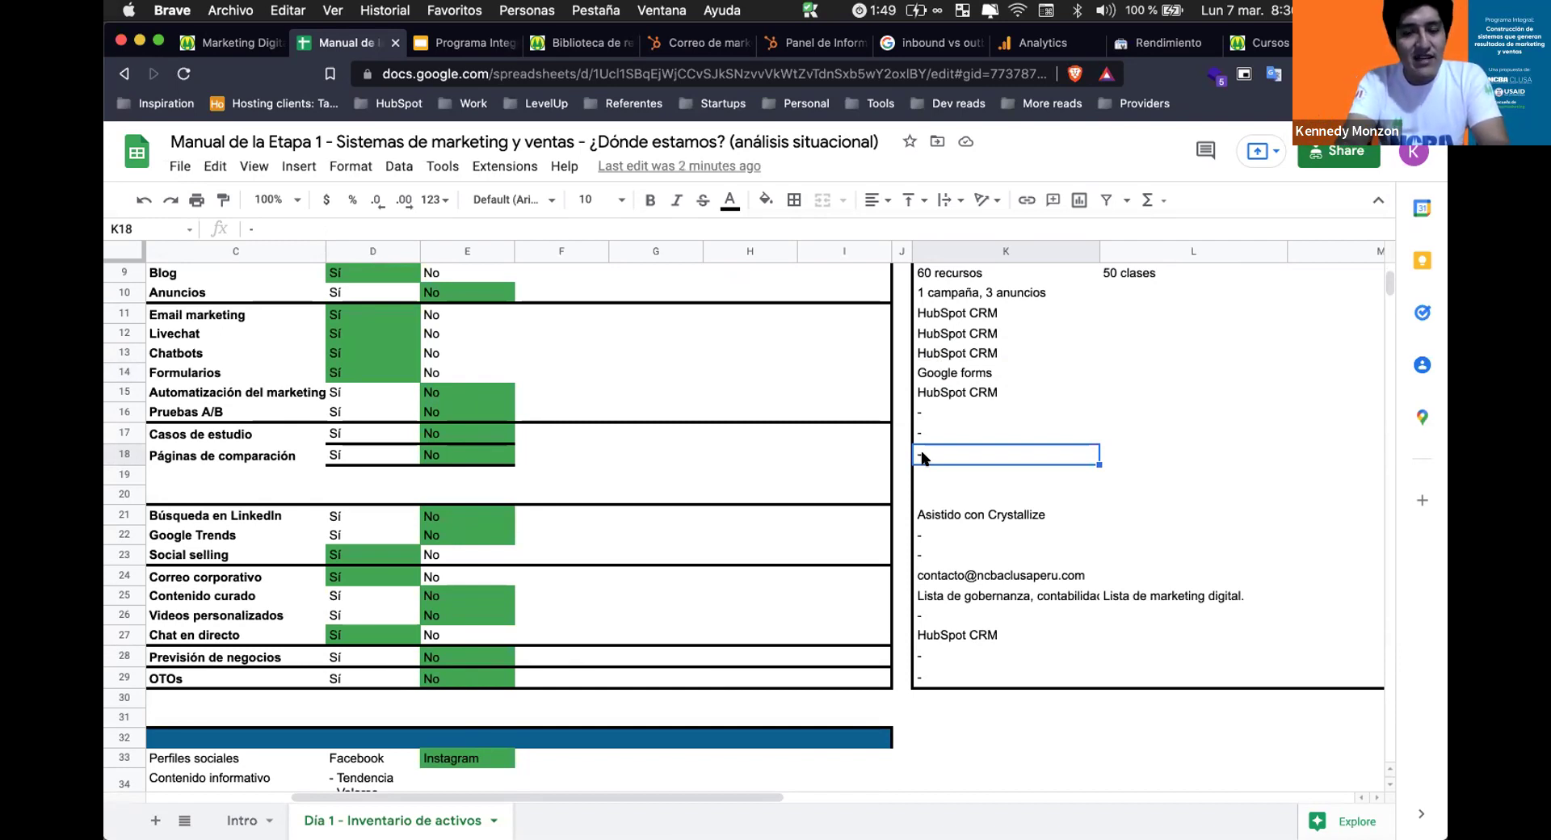
Switch to the Programa Integral presentation and show the ¿Preguntas? slide.
{"action": "left_click", "coordinate": [461, 42]}
{"action": "left_click", "coordinate": [176, 591]}
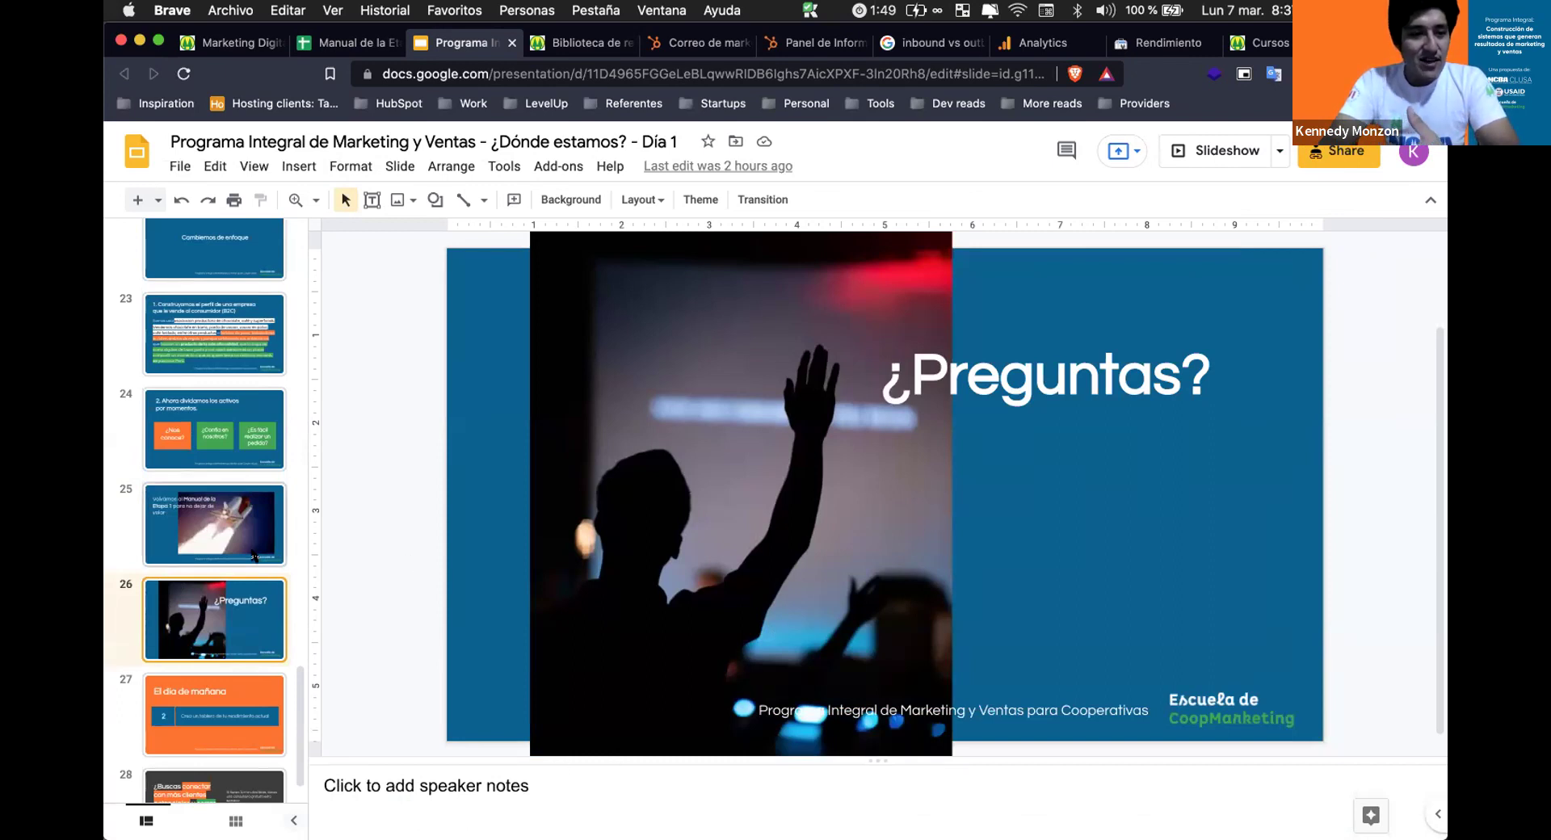
{"action": "scroll", "coordinate": [252, 556], "scroll_direction": "down", "scroll_amount": 2}
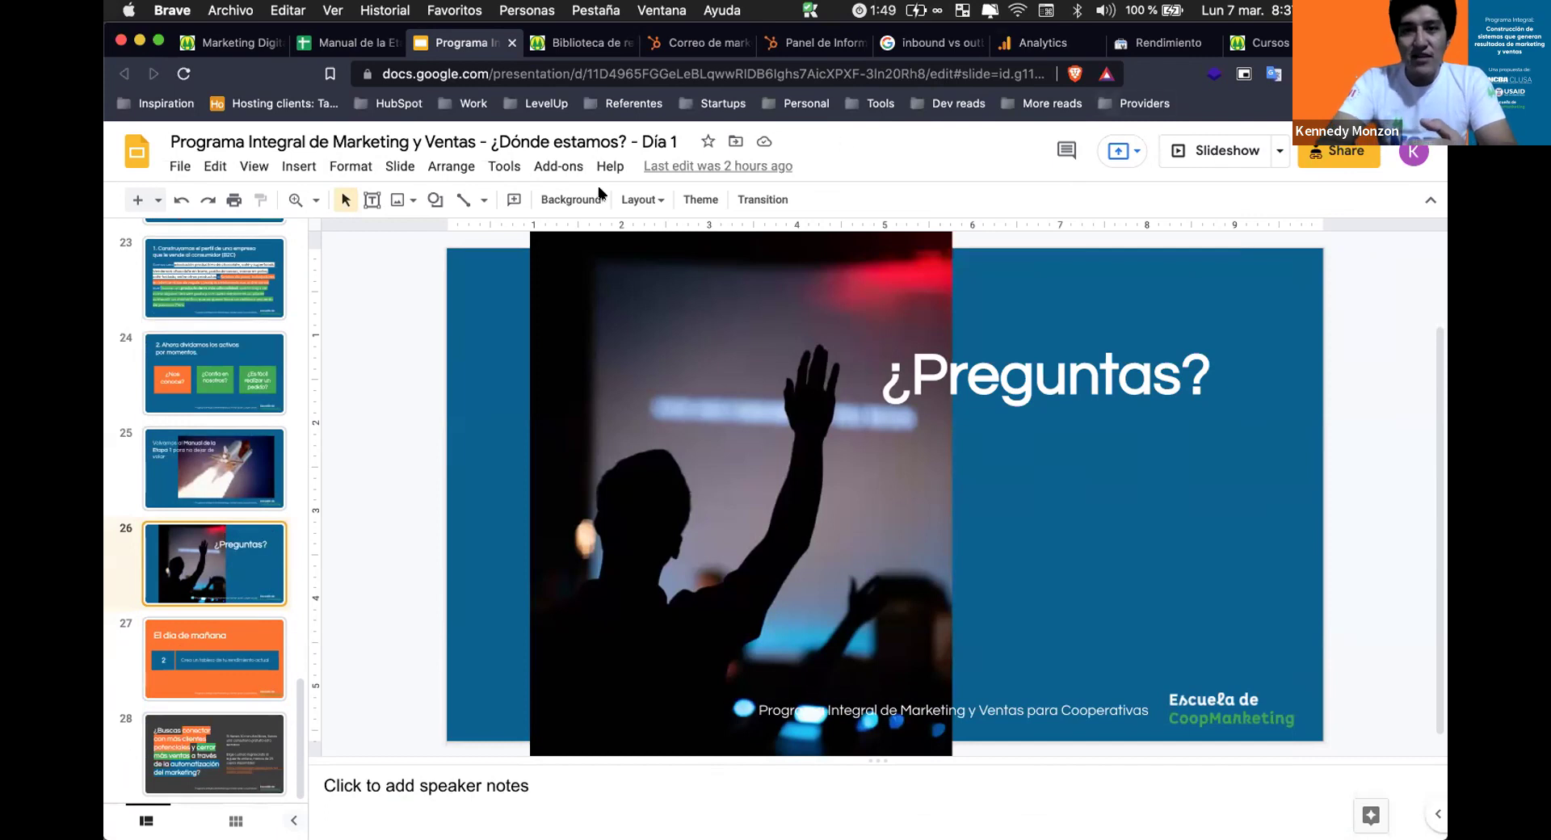
Review the asset list and Intro sheet of the stage 1 manual and return to the Programa Integral presentation.
{"action": "left_click", "coordinate": [352, 42]}
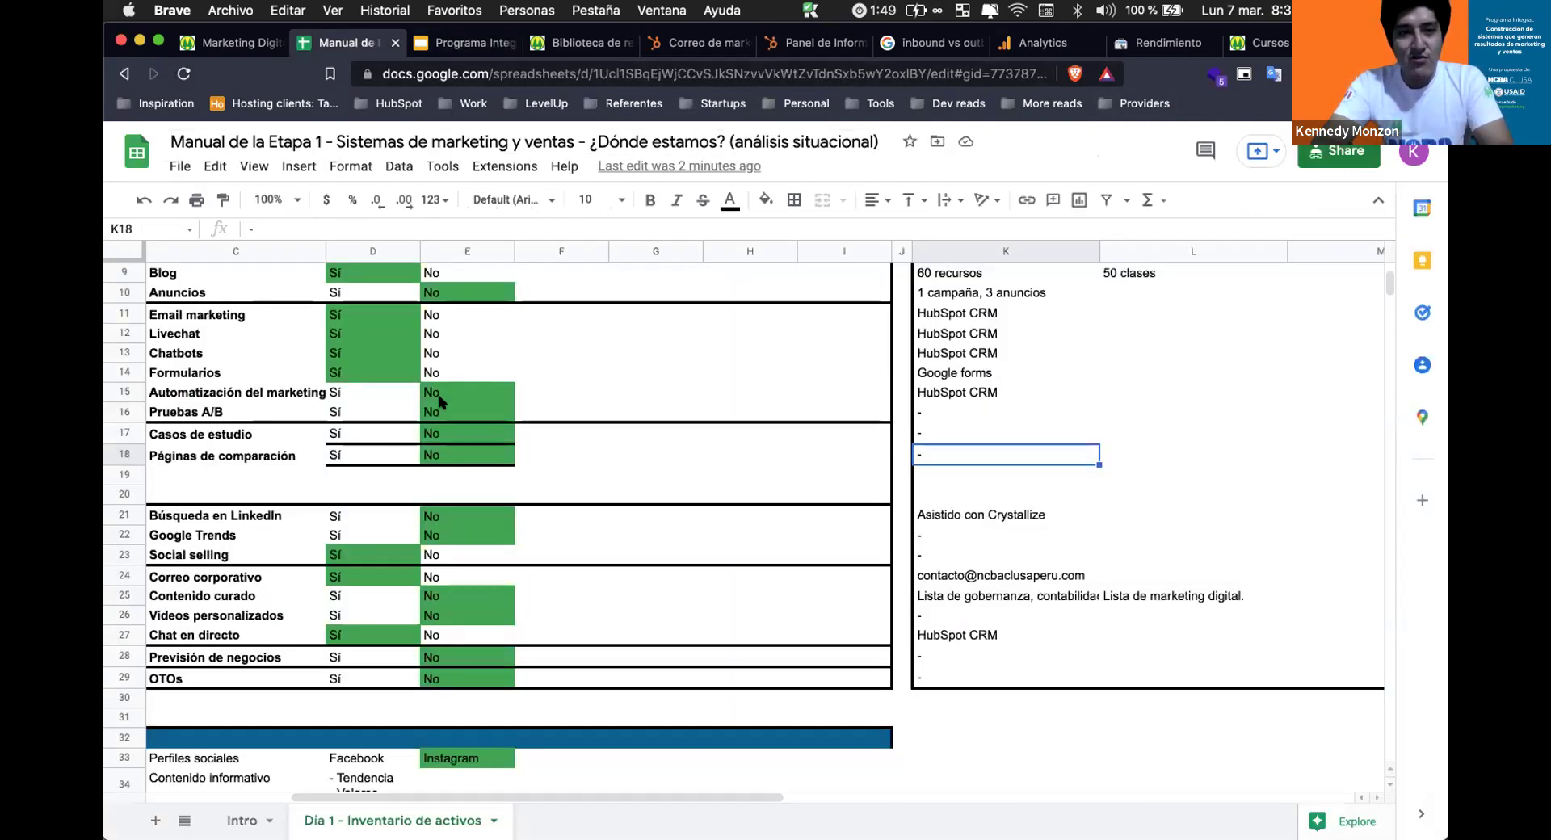
{"action": "scroll", "coordinate": [452, 379], "scroll_direction": "up", "scroll_amount": 3}
{"action": "scroll", "coordinate": [453, 380], "scroll_direction": "left", "scroll_amount": 2}
{"action": "scroll", "coordinate": [434, 399], "scroll_direction": "down", "scroll_amount": 5}
{"action": "scroll", "coordinate": [435, 399], "scroll_direction": "left", "scroll_amount": 2}
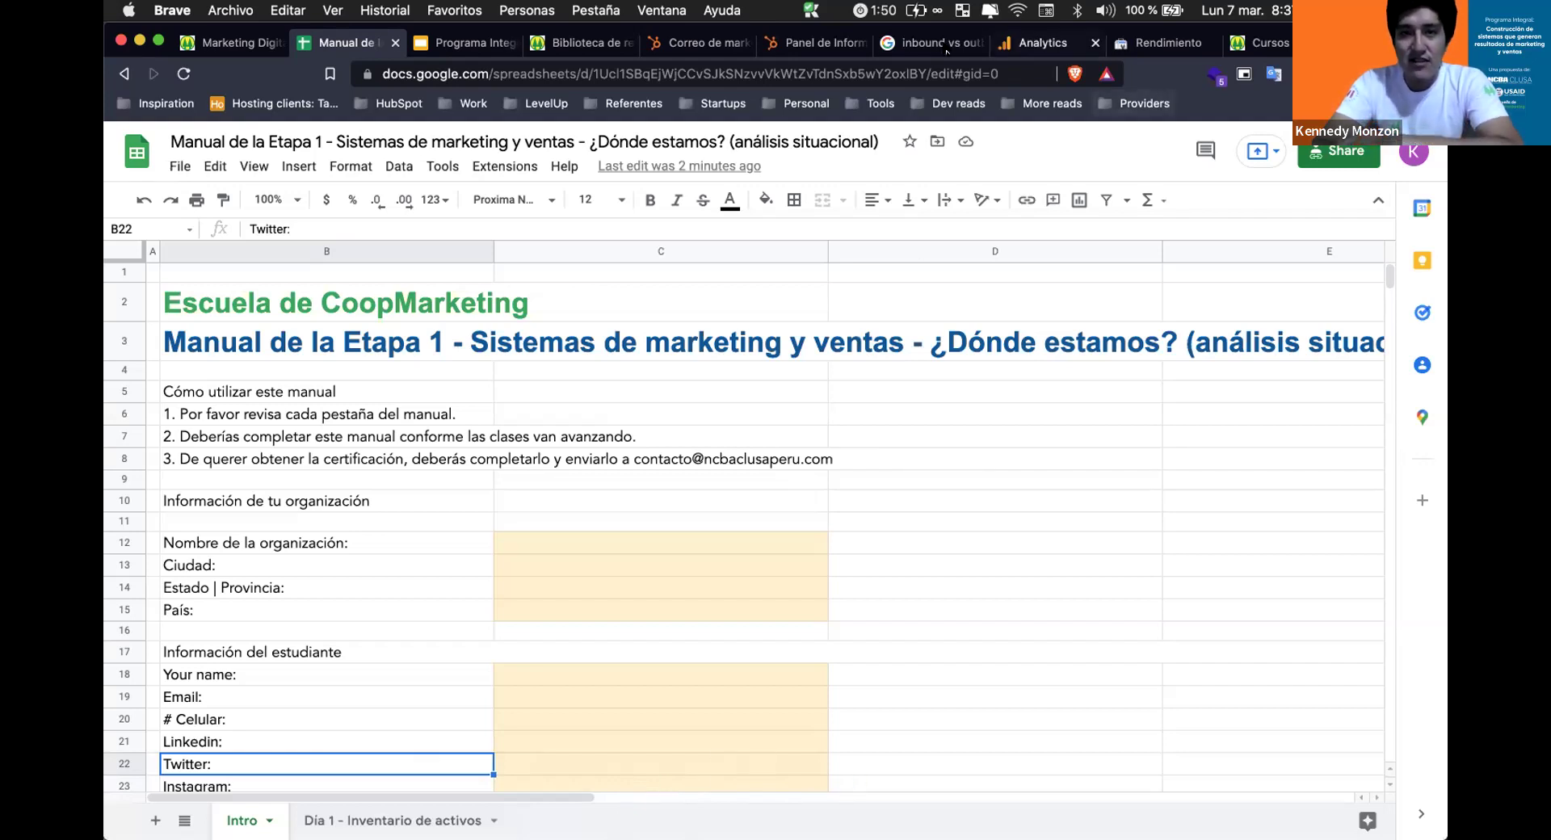
{"action": "left_click", "coordinate": [455, 48]}
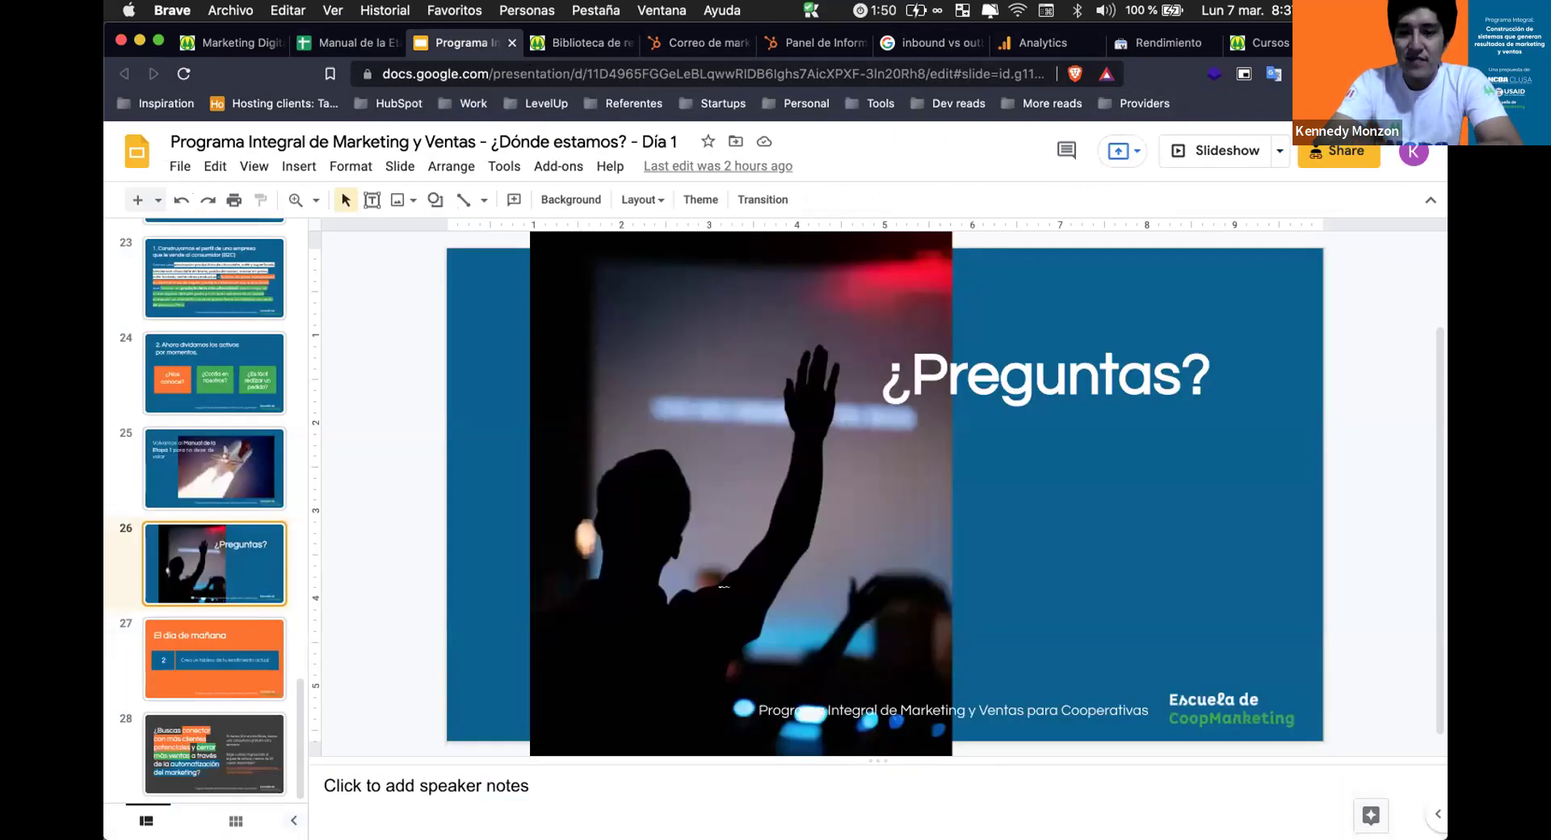